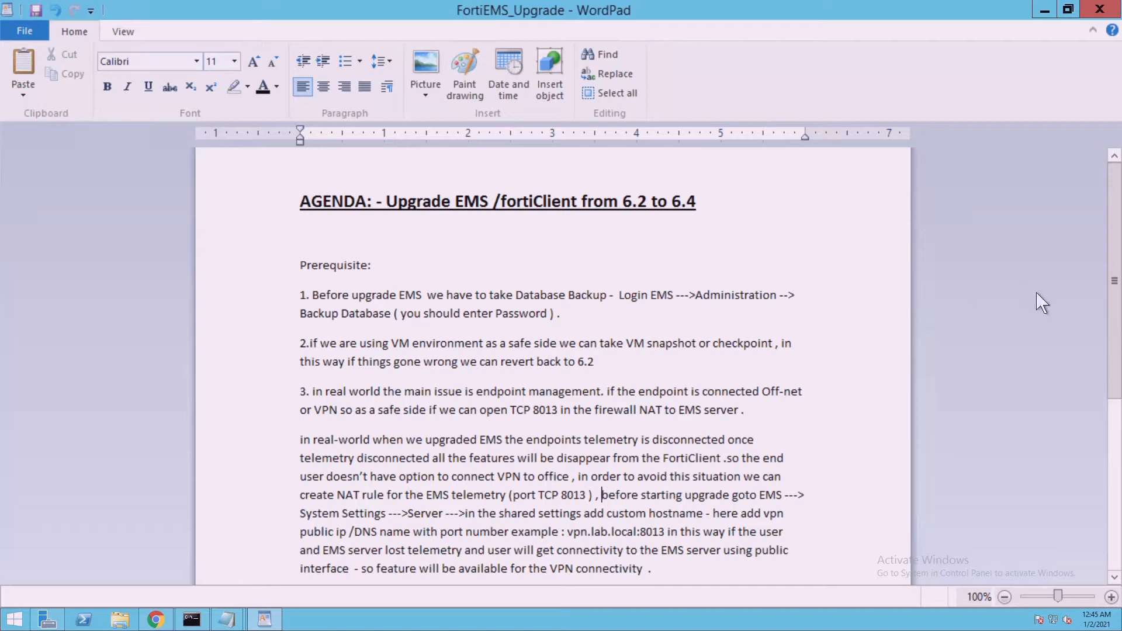
Scroll the upgrade notes, mark item 1's database backup step, and bring up the EMS 6.2.3 dashboard
{"action": "scroll", "coordinate": [1114, 281], "scroll_direction": "down", "scroll_amount": 3}
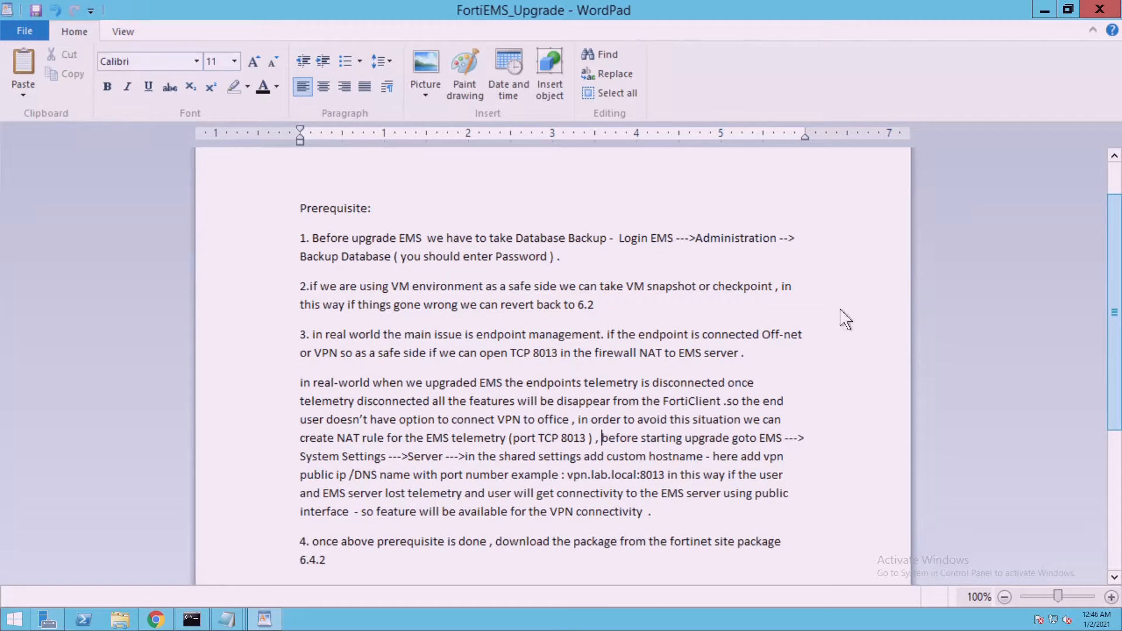
{"action": "left_click_drag", "start_coordinate": [323, 250], "coordinate": [562, 264]}
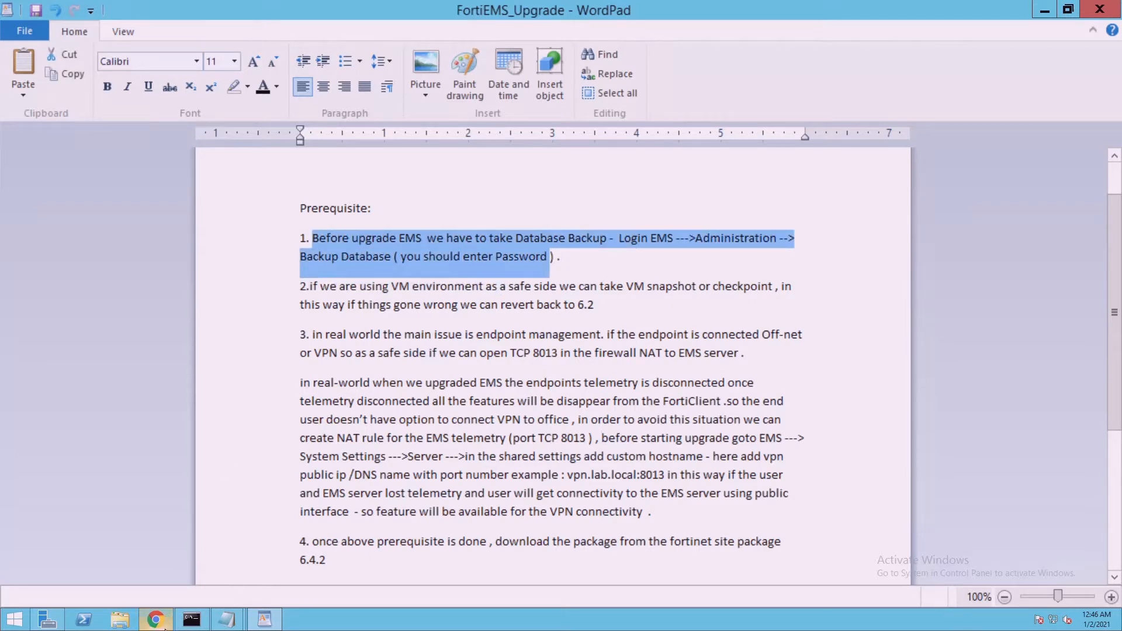
{"action": "left_click", "coordinate": [169, 620]}
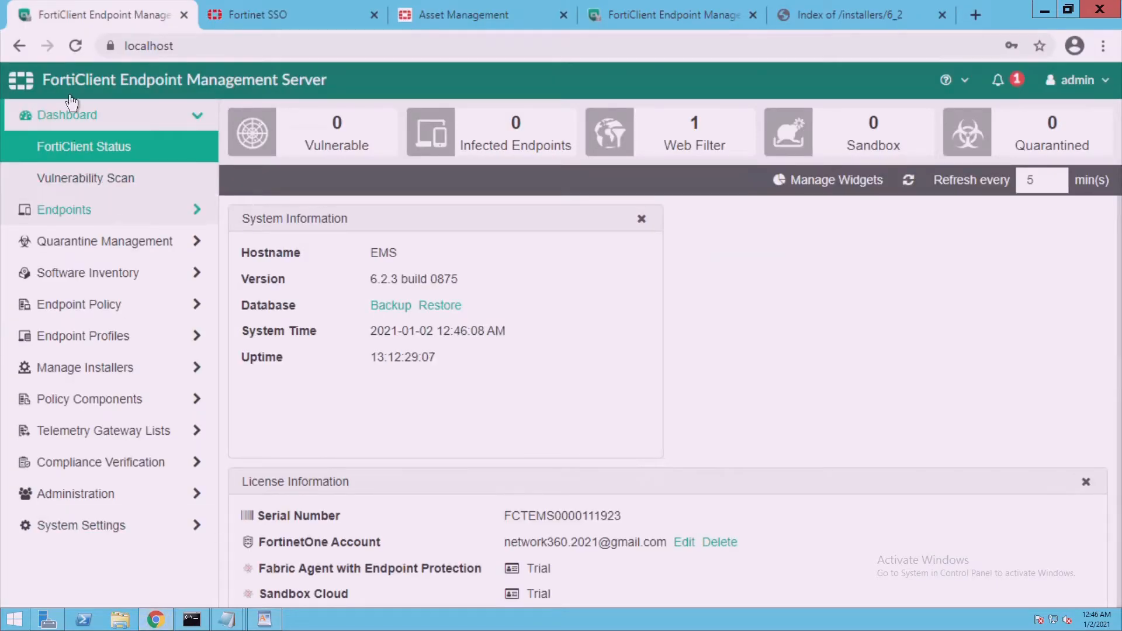
Back up the EMS database under Administration with a confirmed password, downloading the EMS_backup .enc file
{"action": "left_click", "coordinate": [75, 45]}
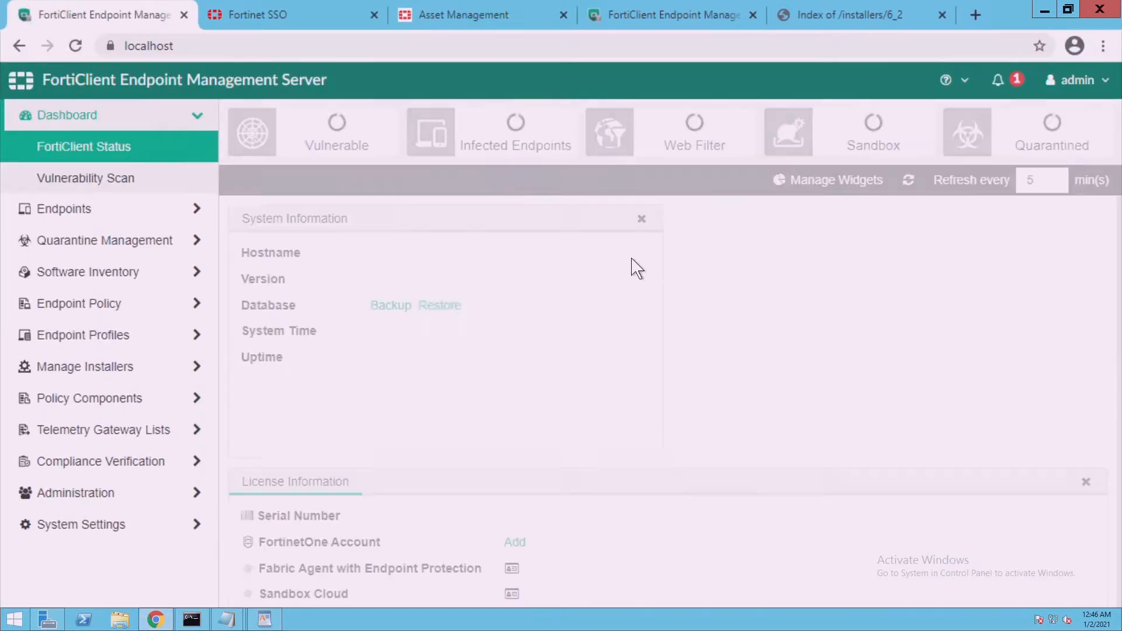
{"action": "left_click", "coordinate": [117, 504]}
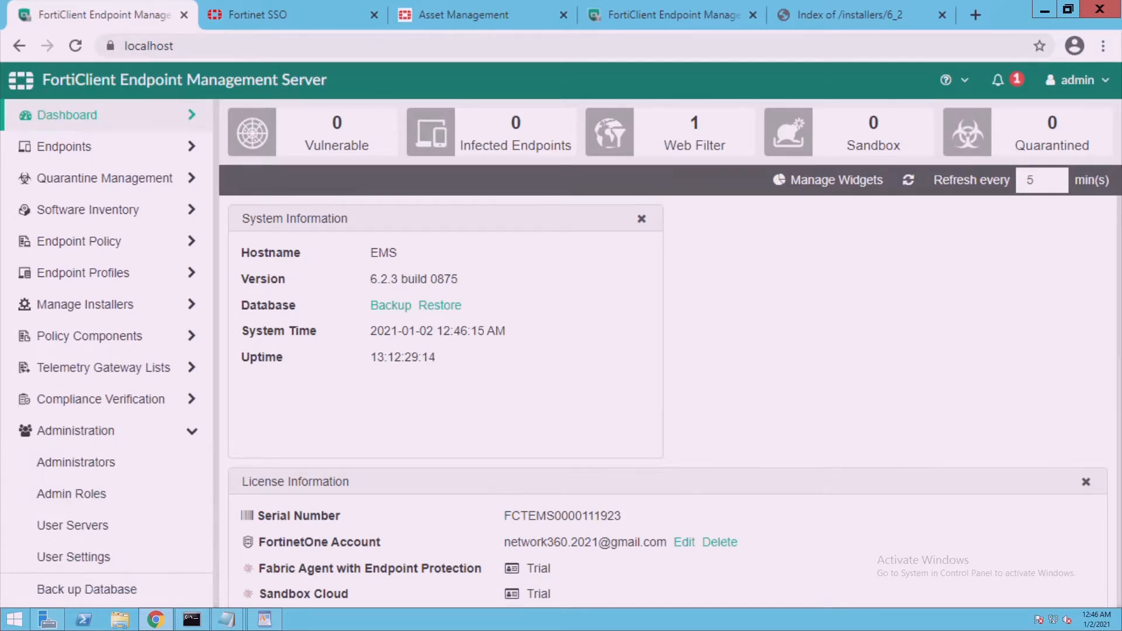
{"action": "left_click", "coordinate": [117, 601]}
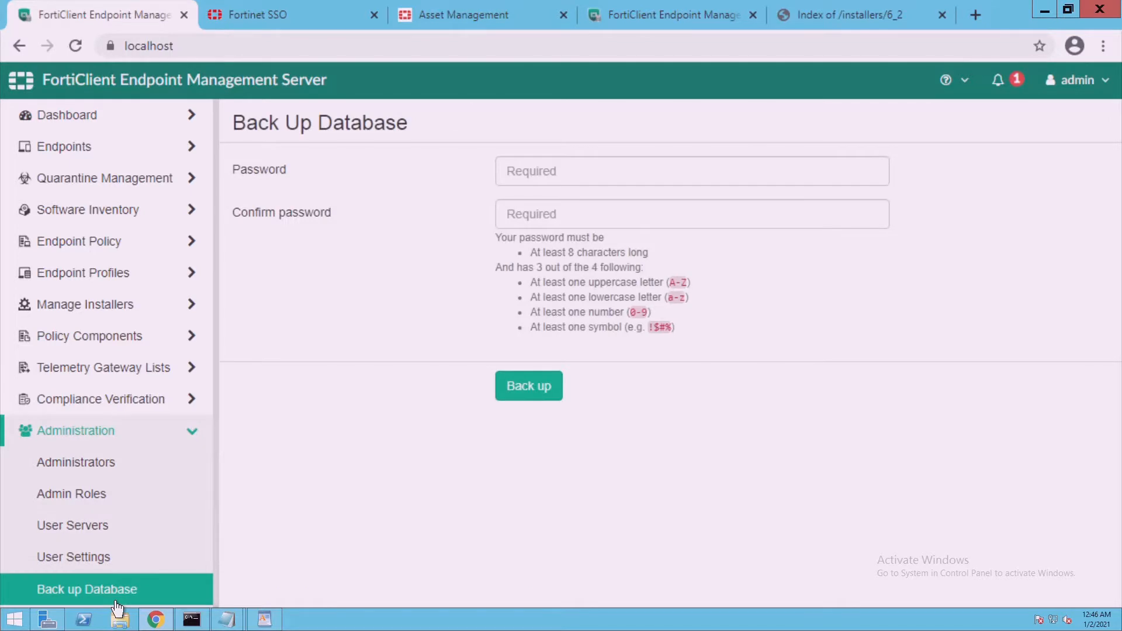
{"action": "left_click", "coordinate": [545, 173]}
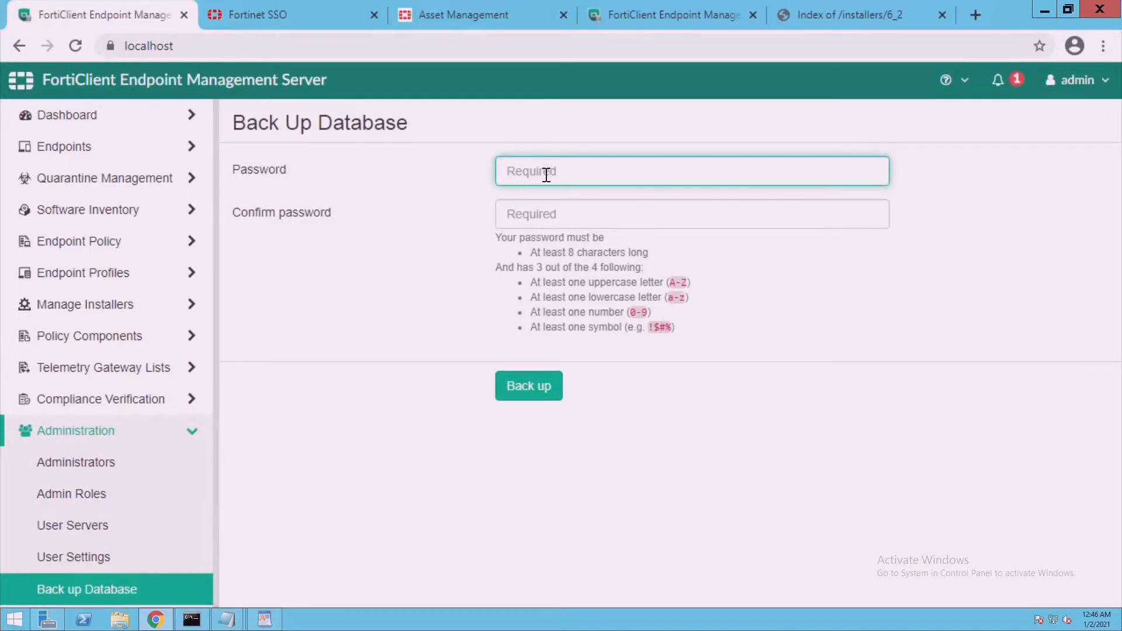
{"action": "type", "text": "•••••••••"}
{"action": "key", "text": "Tab"}
{"action": "type", "text": "•••••••"}
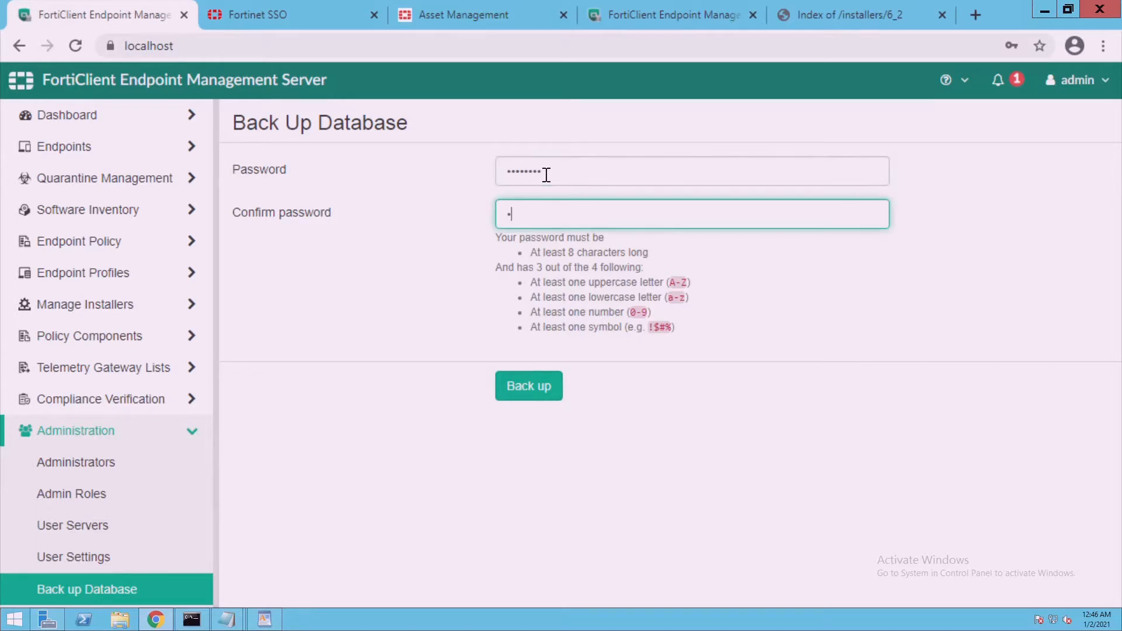
{"action": "type", "text": "••"}
{"action": "left_click", "coordinate": [538, 387]}
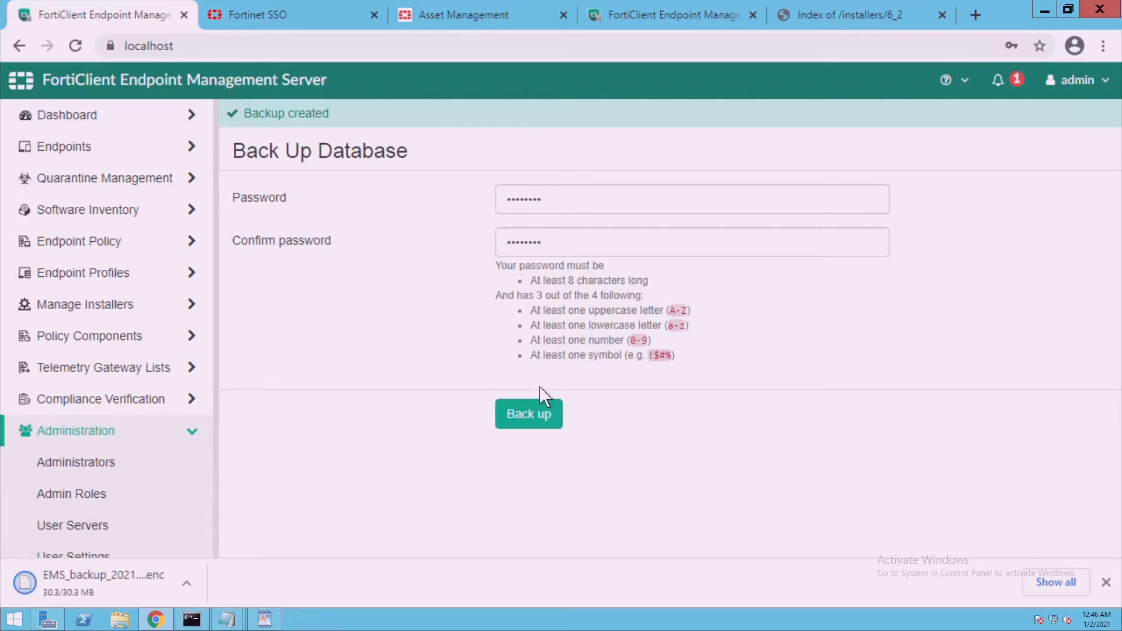
{"action": "left_click", "coordinate": [187, 585]}
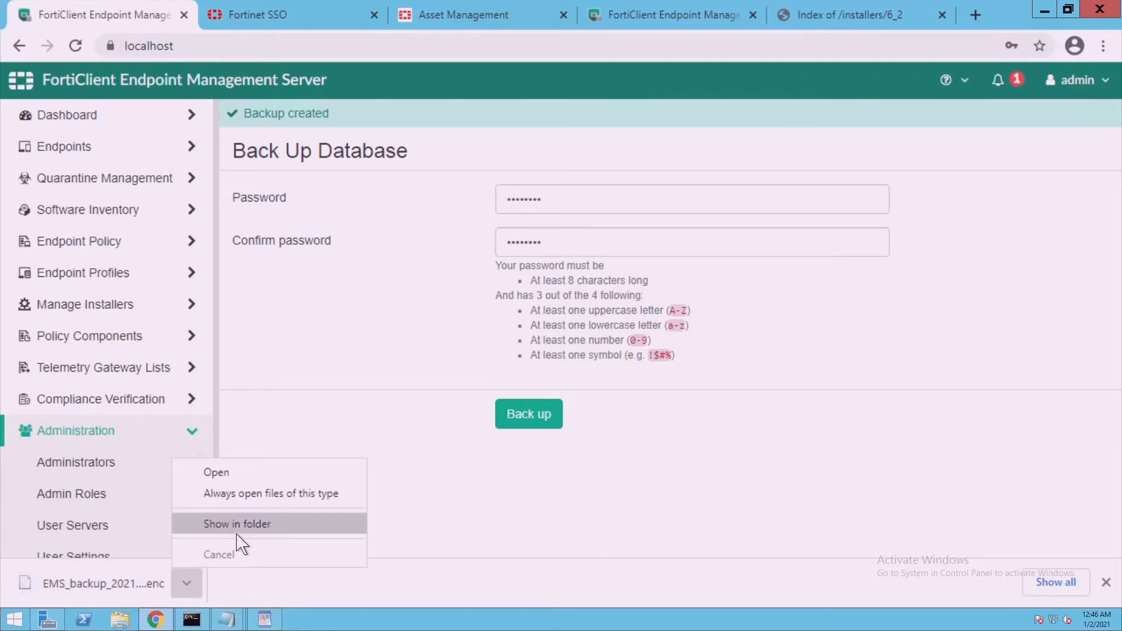
{"action": "left_click", "coordinate": [237, 533]}
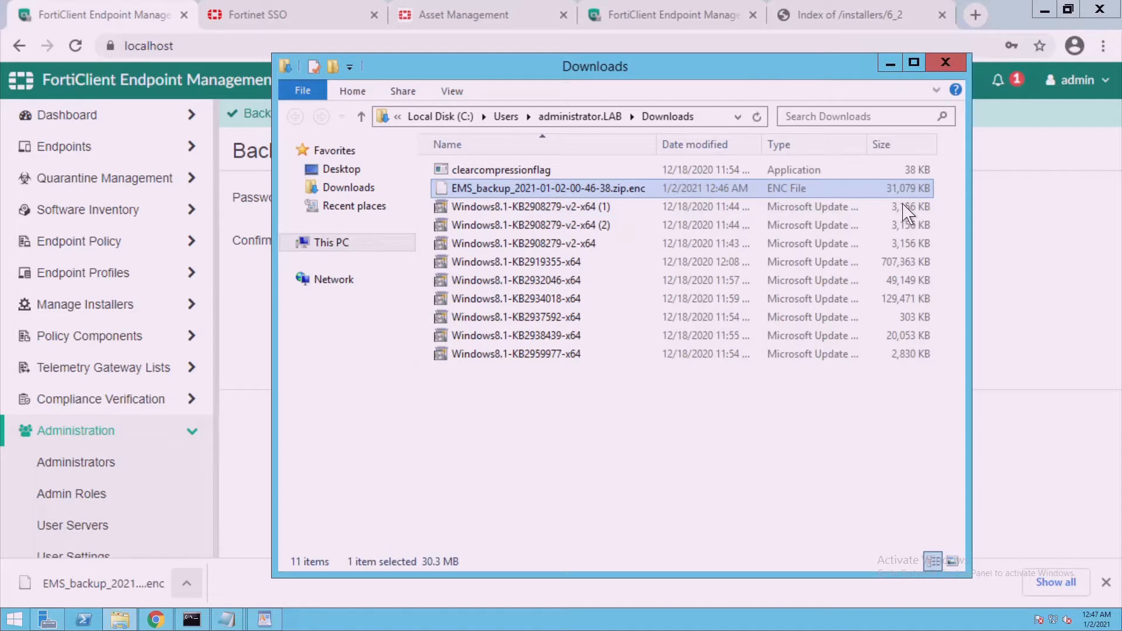
{"action": "right_click", "coordinate": [585, 191]}
{"action": "left_click", "coordinate": [620, 395]}
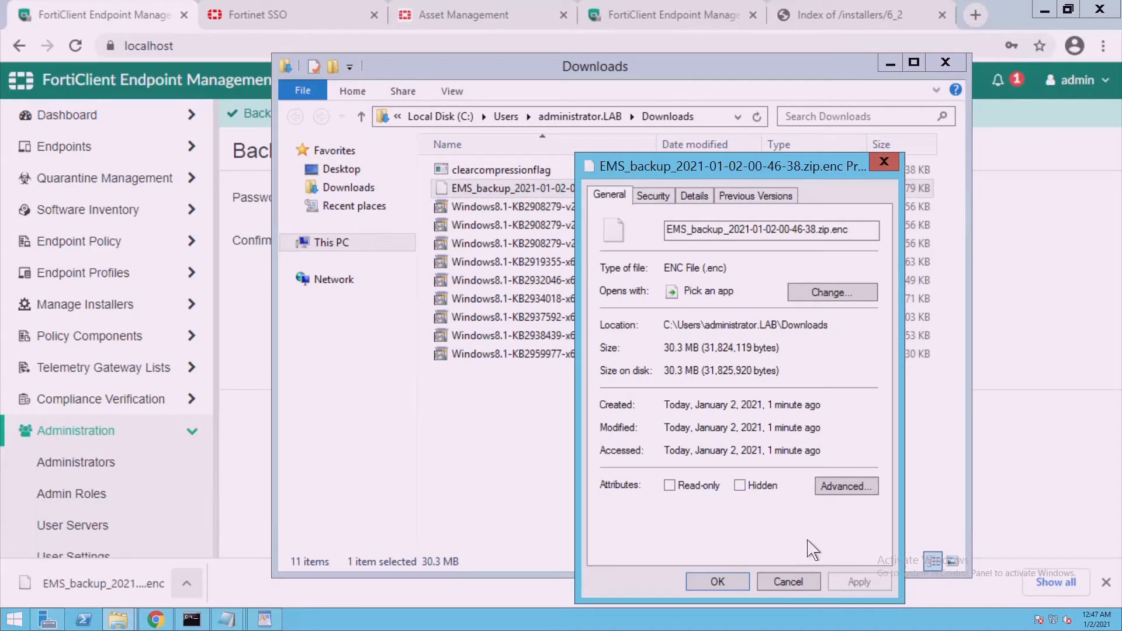
{"action": "left_click", "coordinate": [788, 581]}
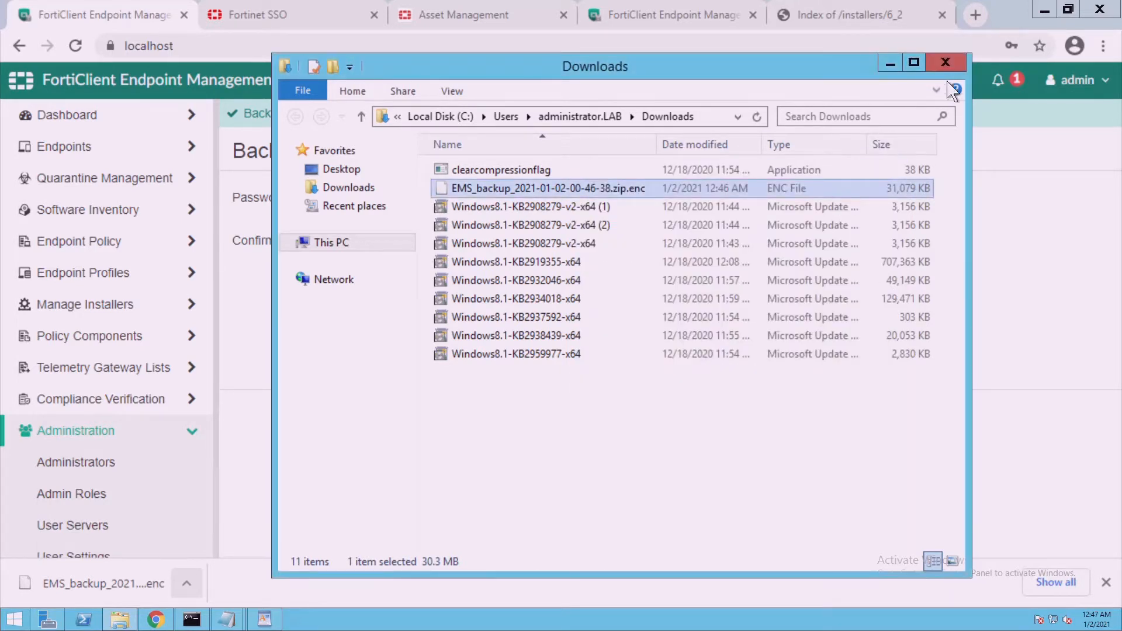
{"action": "left_click", "coordinate": [946, 62]}
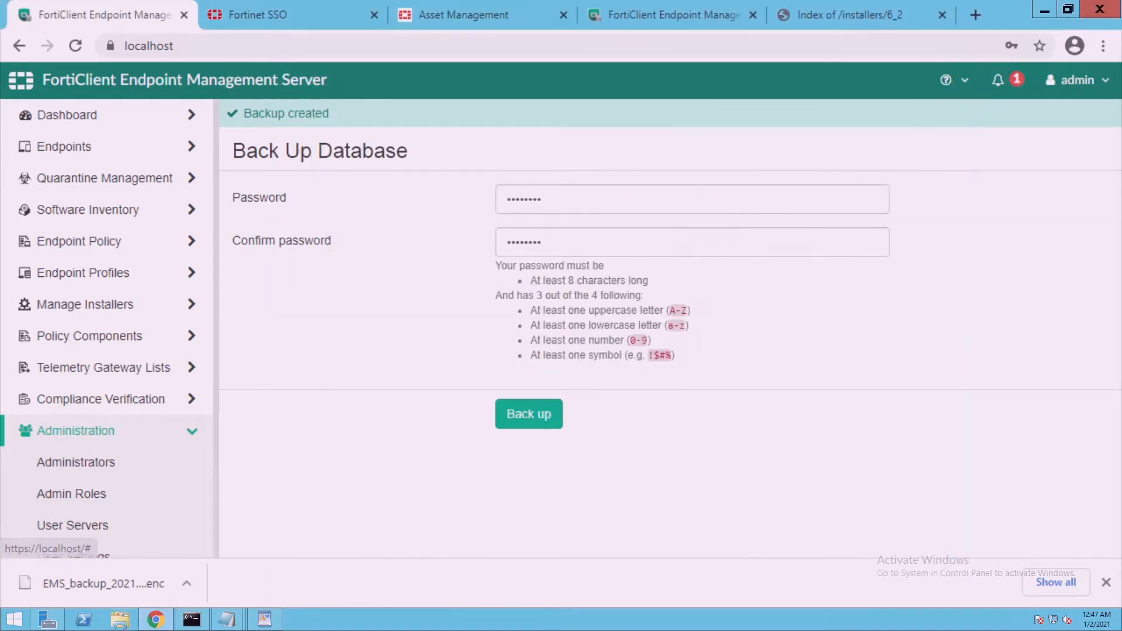
Return to the FortiEMS_Upgrade notes in WordPad and clear item 1's selection
{"action": "left_click", "coordinate": [265, 619]}
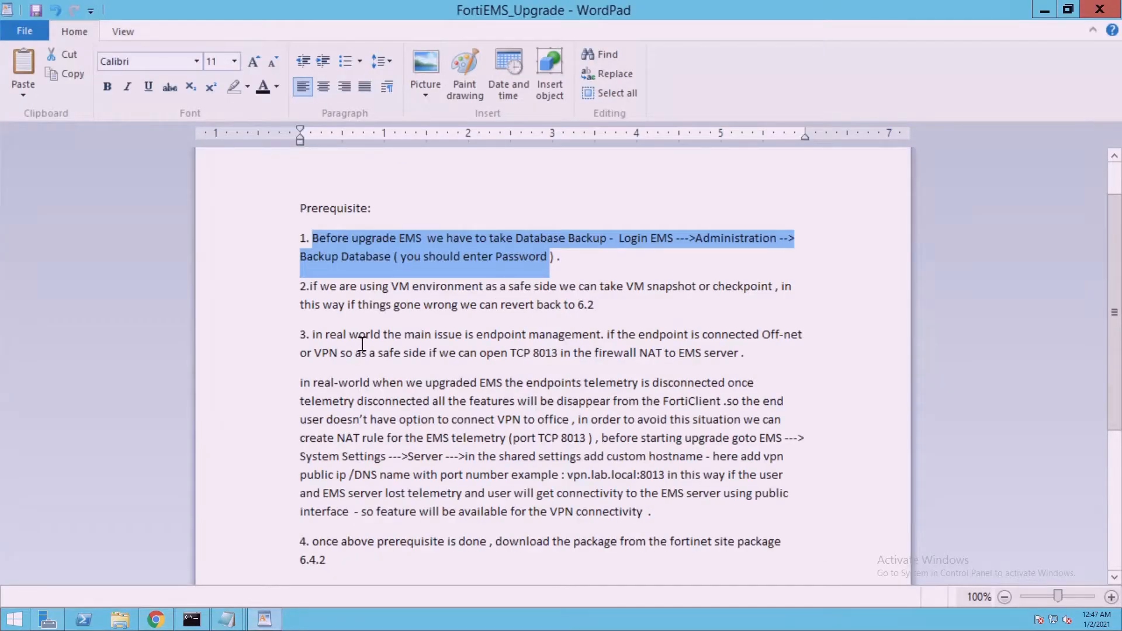
{"action": "left_click", "coordinate": [577, 267]}
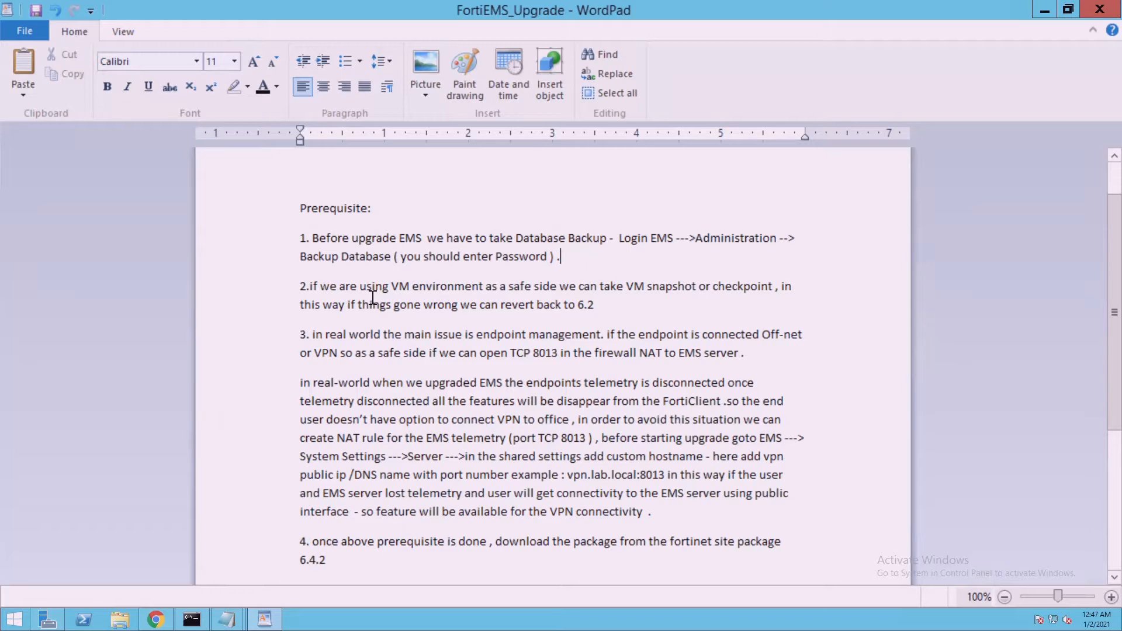
{"action": "mouse_move", "coordinate": [595, 15]}
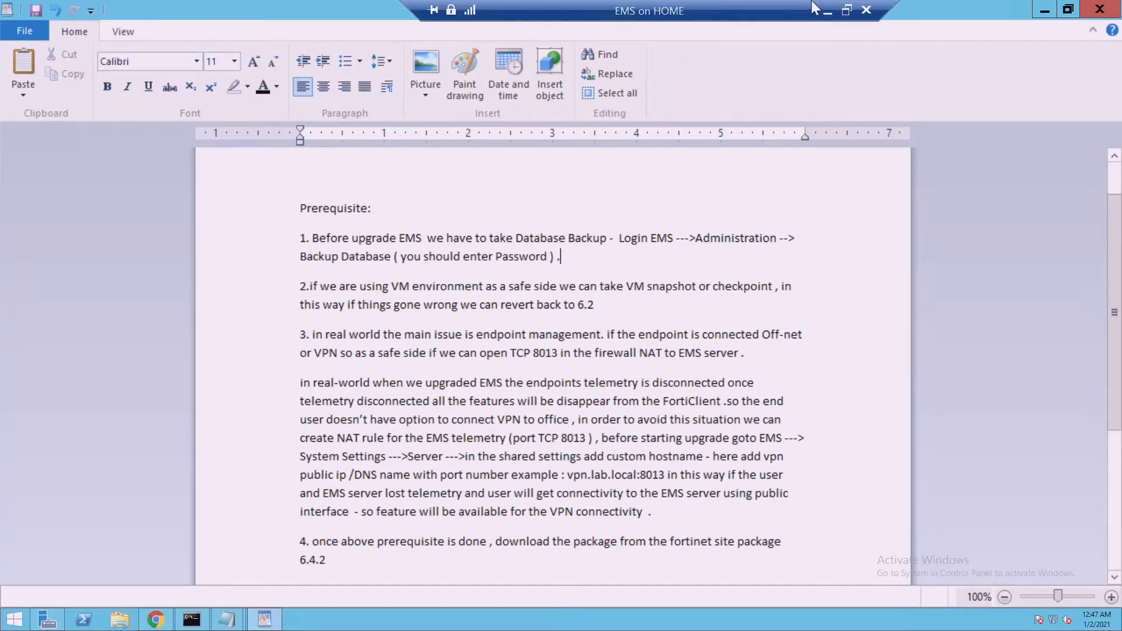
Checkpoint the EMS virtual machine in Hyper-V Manager, then return to the EMS VM connection window
{"action": "left_click", "coordinate": [826, 11]}
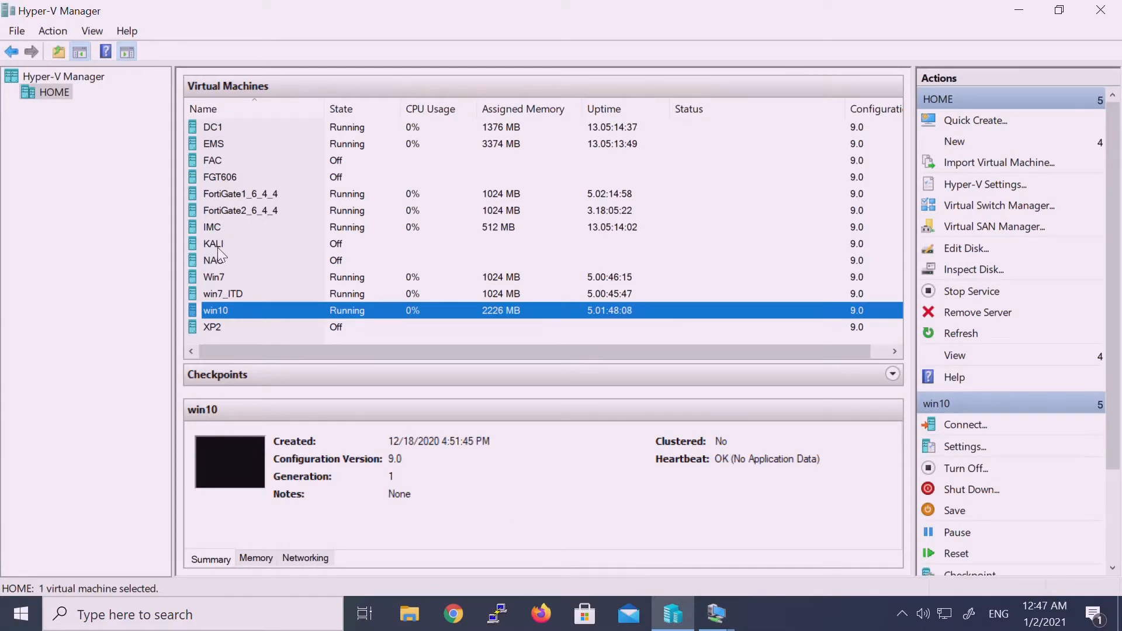
{"action": "left_click", "coordinate": [223, 142]}
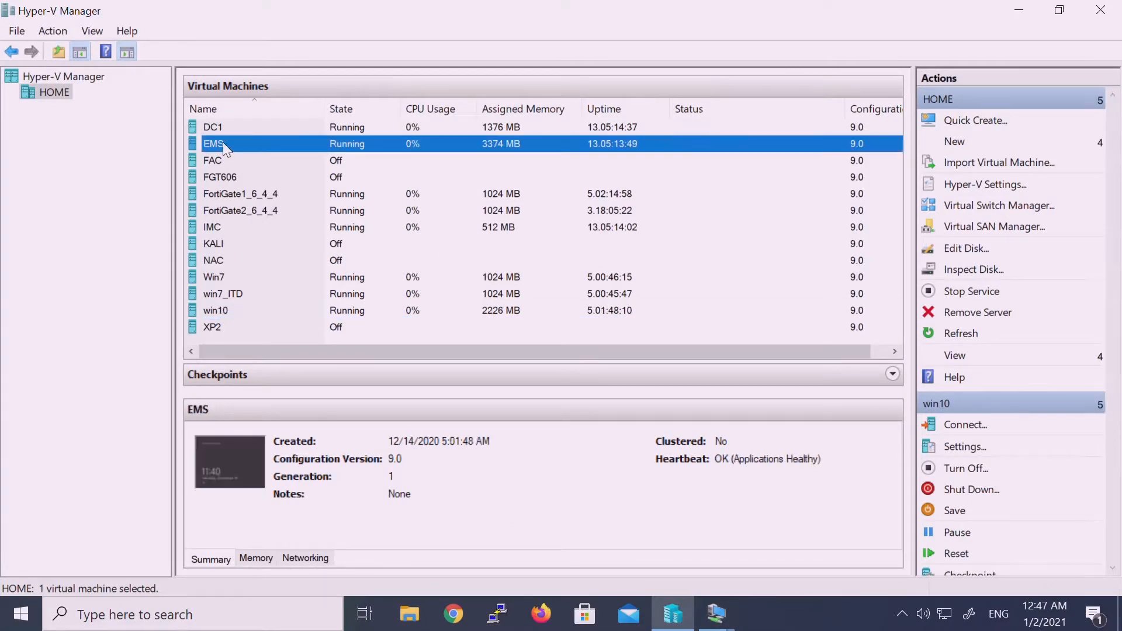
{"action": "right_click", "coordinate": [223, 142]}
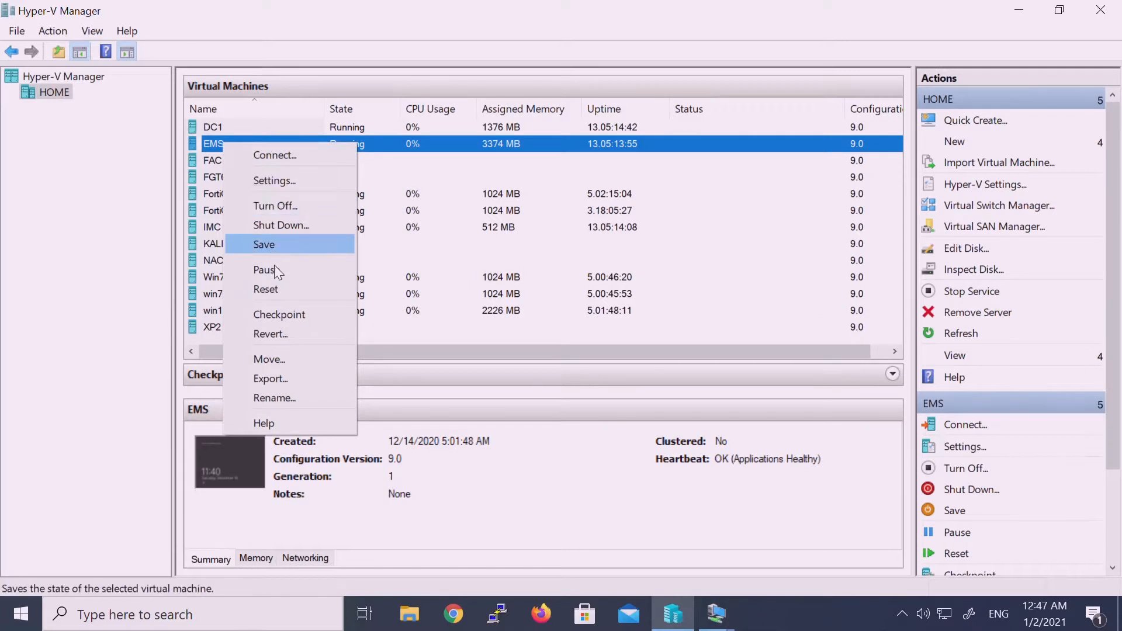
{"action": "left_click", "coordinate": [284, 311]}
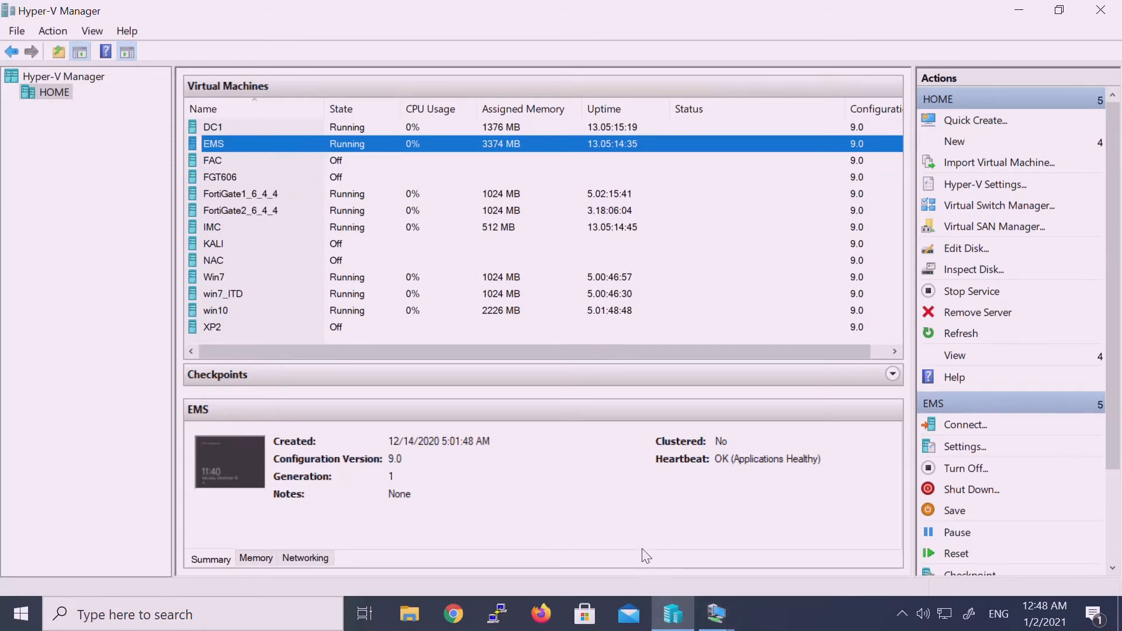
{"action": "left_click", "coordinate": [715, 614]}
{"action": "left_click", "coordinate": [653, 563]}
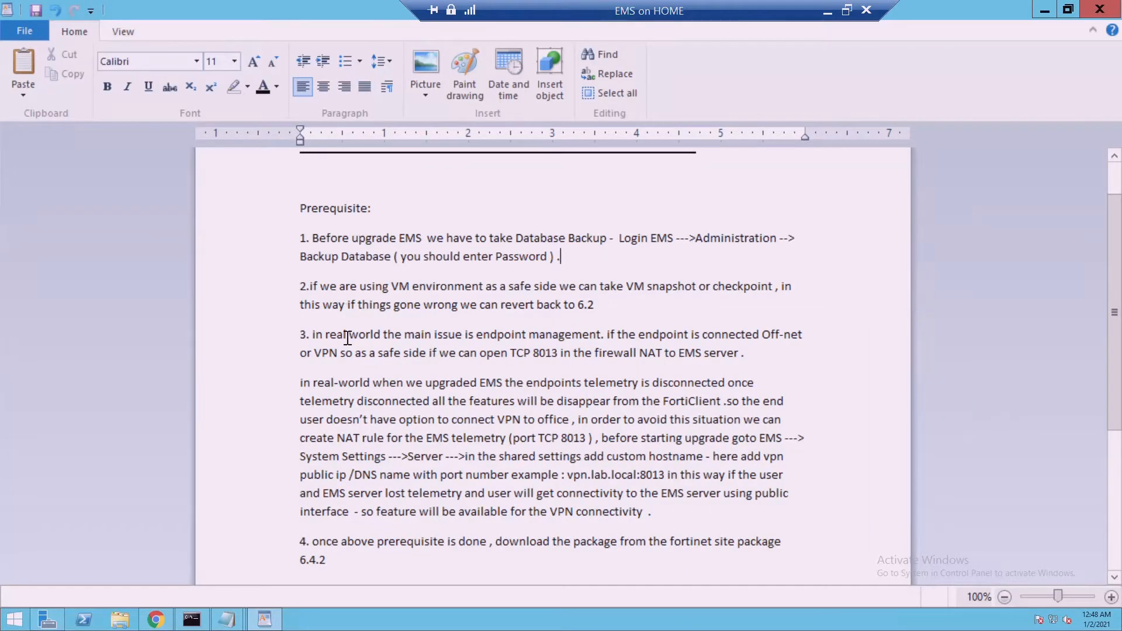
{"action": "left_click", "coordinate": [620, 313]}
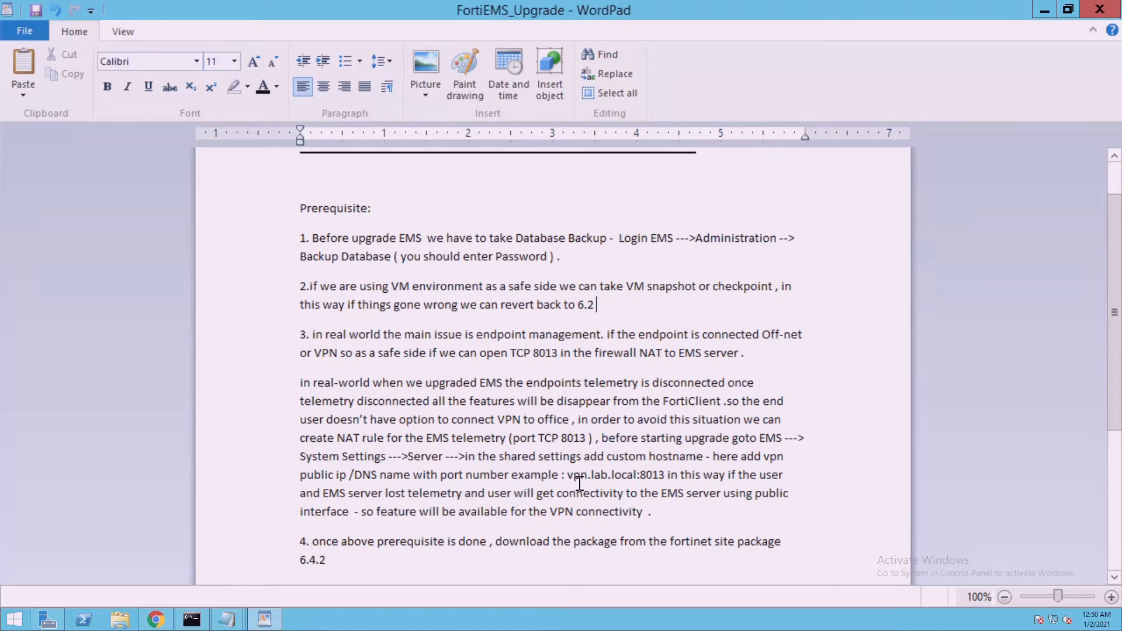
Select the example hostname vpn.lab.local:8013 in the notes' telemetry paragraph
{"action": "left_click_drag", "start_coordinate": [580, 482], "coordinate": [666, 478]}
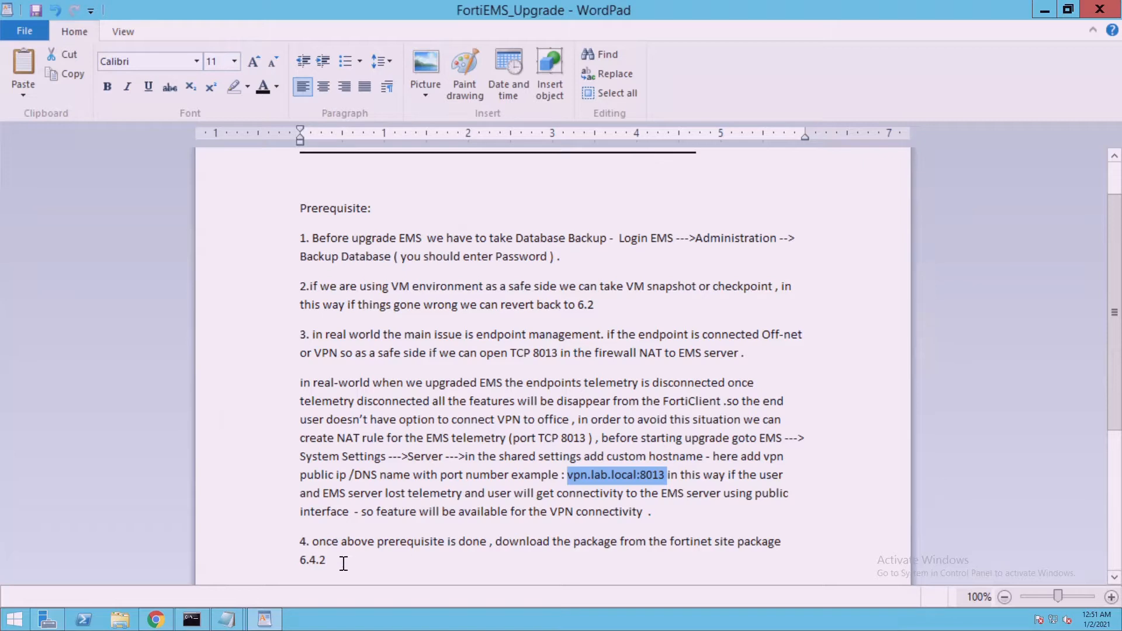
{"action": "left_click", "coordinate": [633, 480]}
{"action": "right_click", "coordinate": [634, 481]}
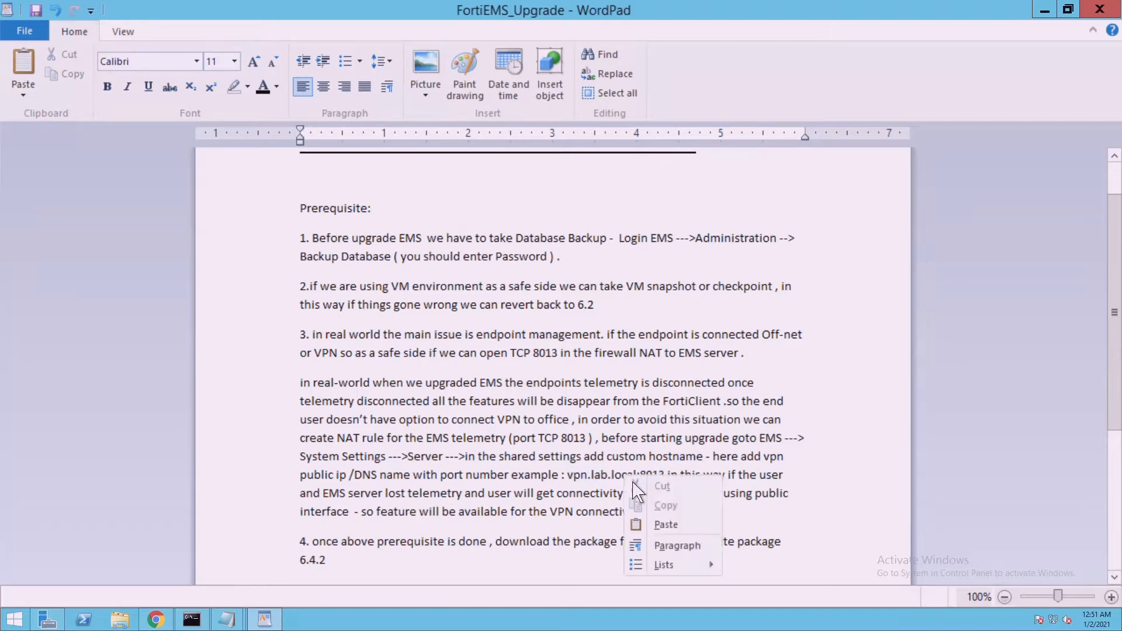
{"action": "left_click", "coordinate": [583, 491]}
{"action": "left_click_drag", "start_coordinate": [573, 482], "coordinate": [667, 491]}
{"action": "key", "text": "ctrl+c"}
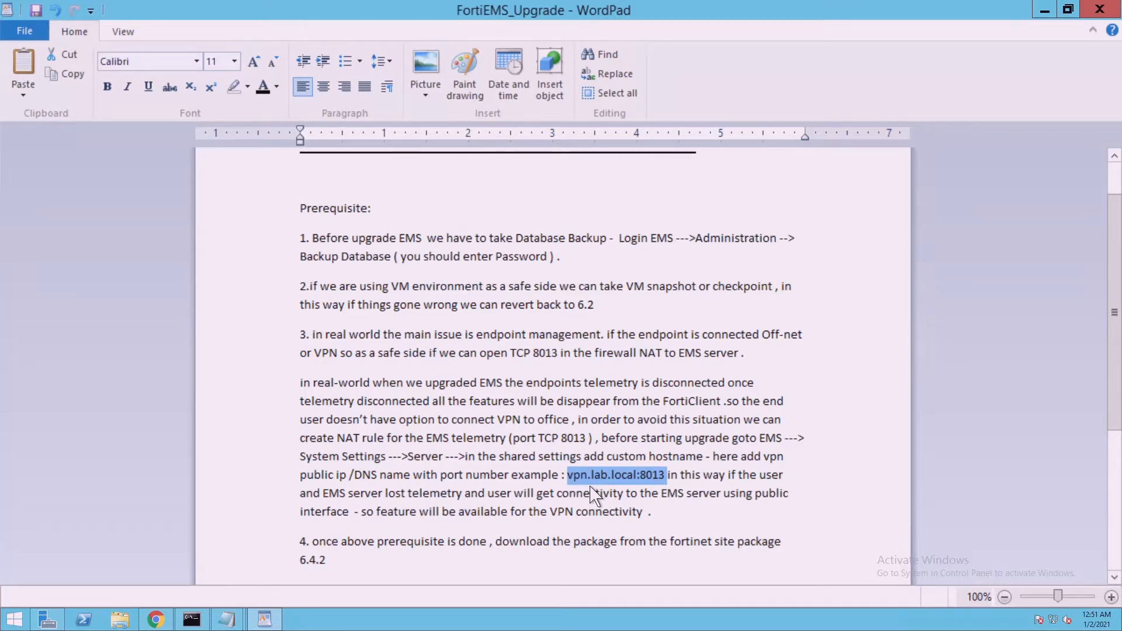
Open System Settings > Server in EMS and edit the Custom hostname field showing 192.168.1.222
{"action": "left_click", "coordinate": [181, 621]}
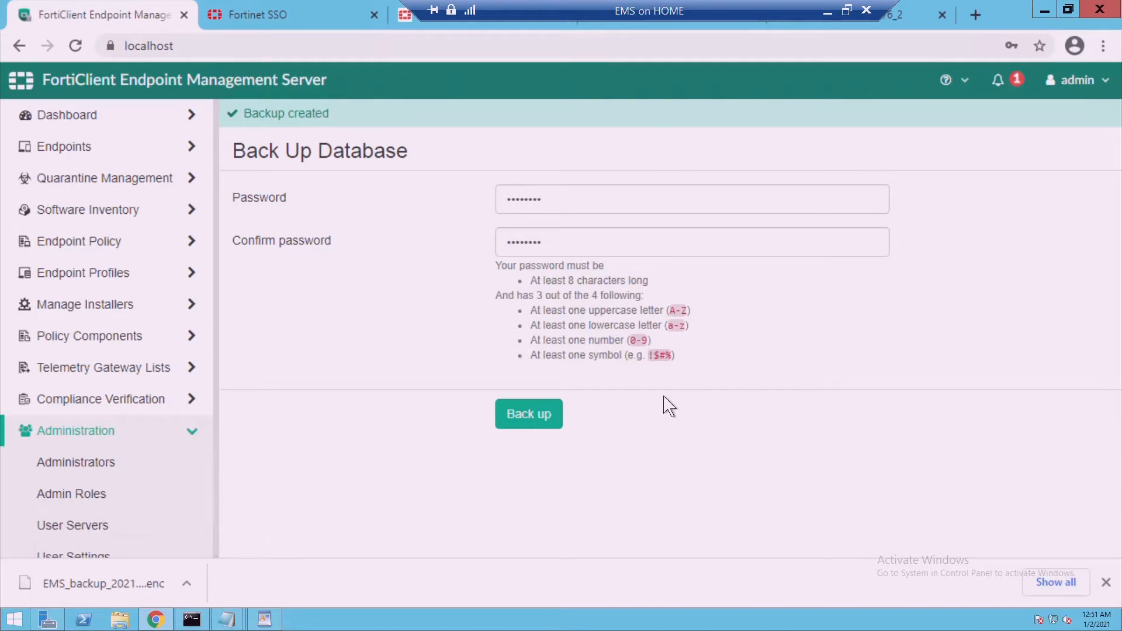
{"action": "left_click", "coordinate": [204, 446]}
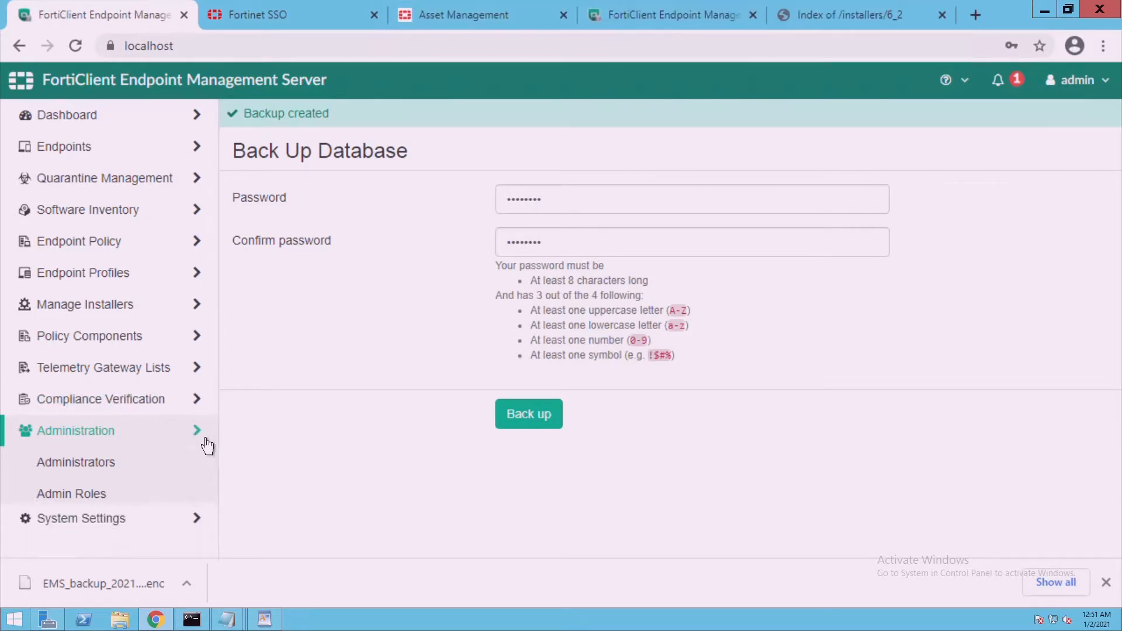
{"action": "left_click", "coordinate": [173, 471]}
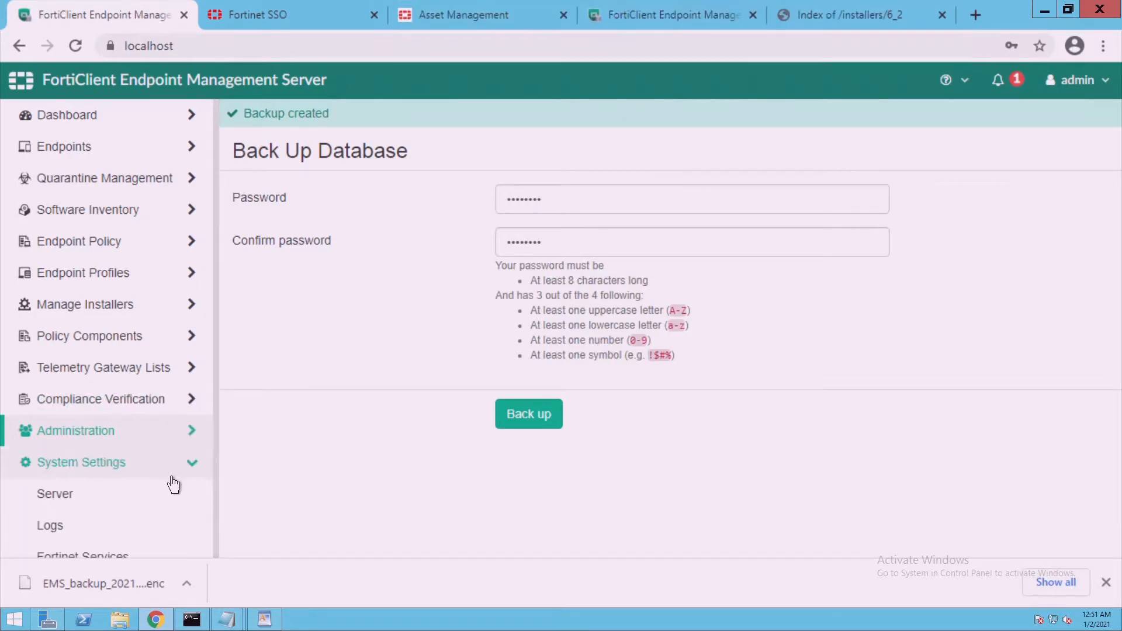
{"action": "left_click", "coordinate": [120, 506]}
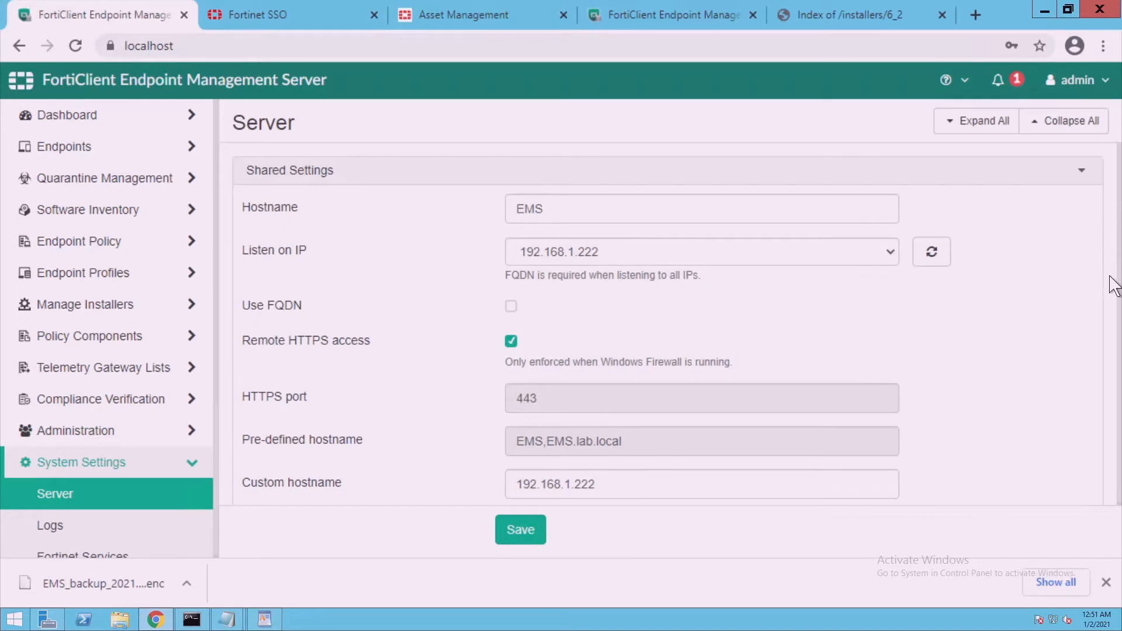
{"action": "left_click", "coordinate": [617, 491]}
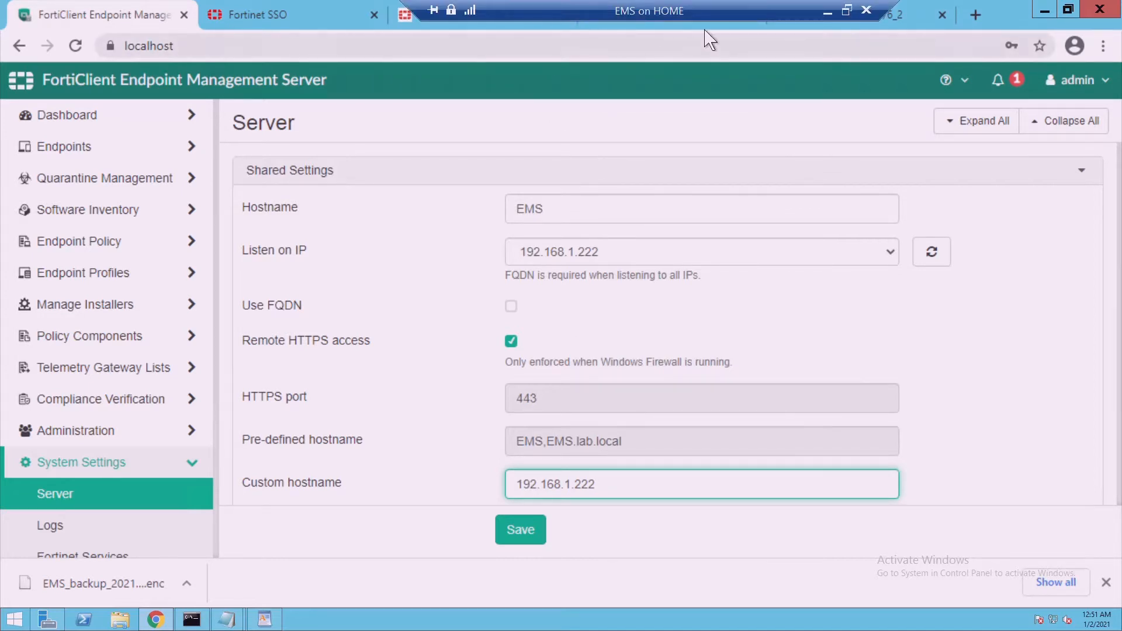
On the win10 VM, check FortiClient's EMS server details showing IP 192.168.1.222 and host EMS
{"action": "left_click", "coordinate": [825, 9]}
{"action": "mouse_move", "coordinate": [720, 624]}
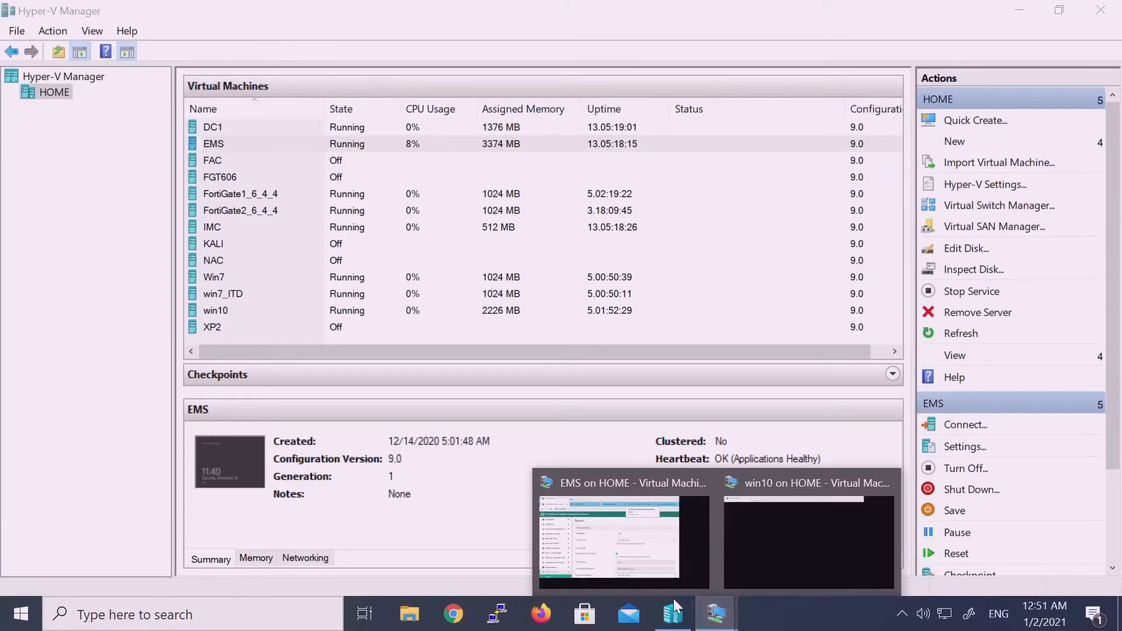
{"action": "left_click", "coordinate": [764, 545]}
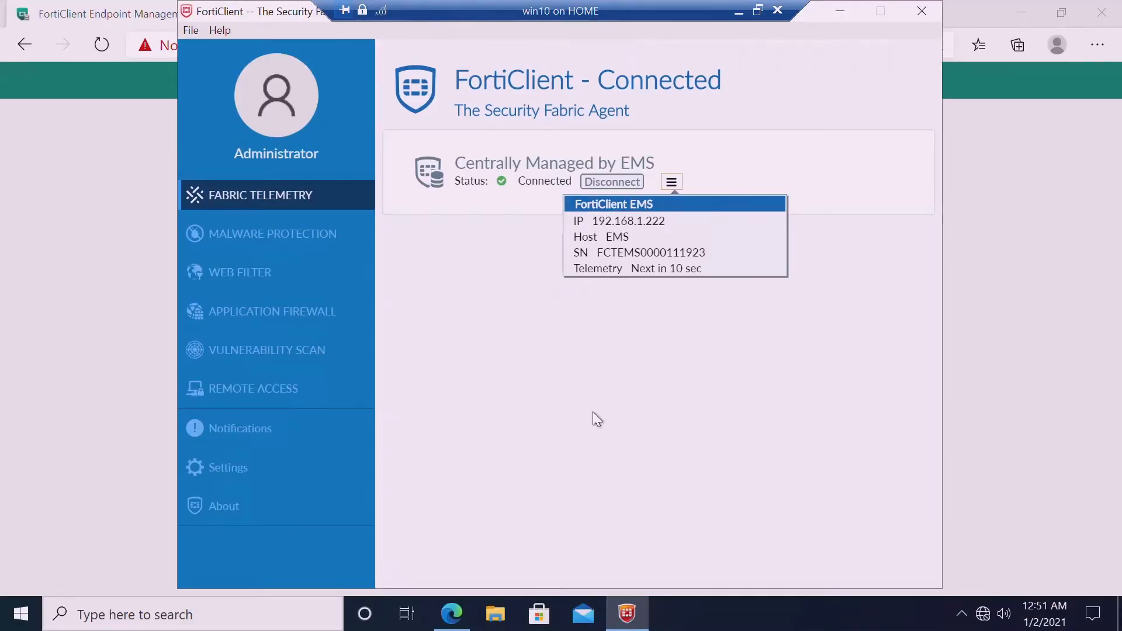
{"action": "left_click", "coordinate": [286, 214]}
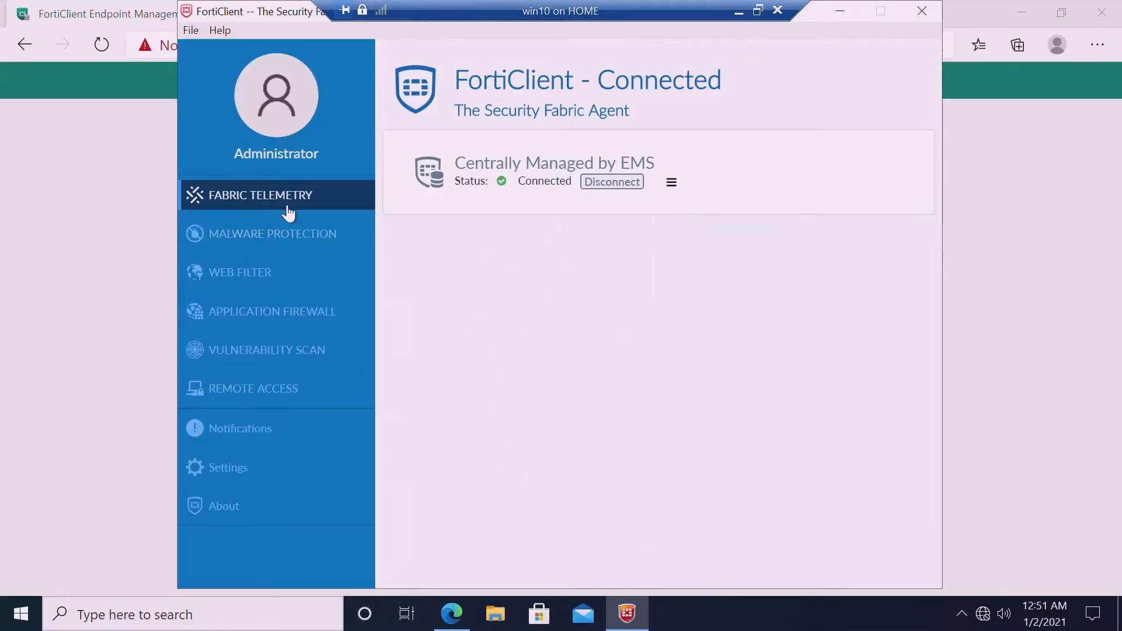
{"action": "left_click", "coordinate": [671, 183]}
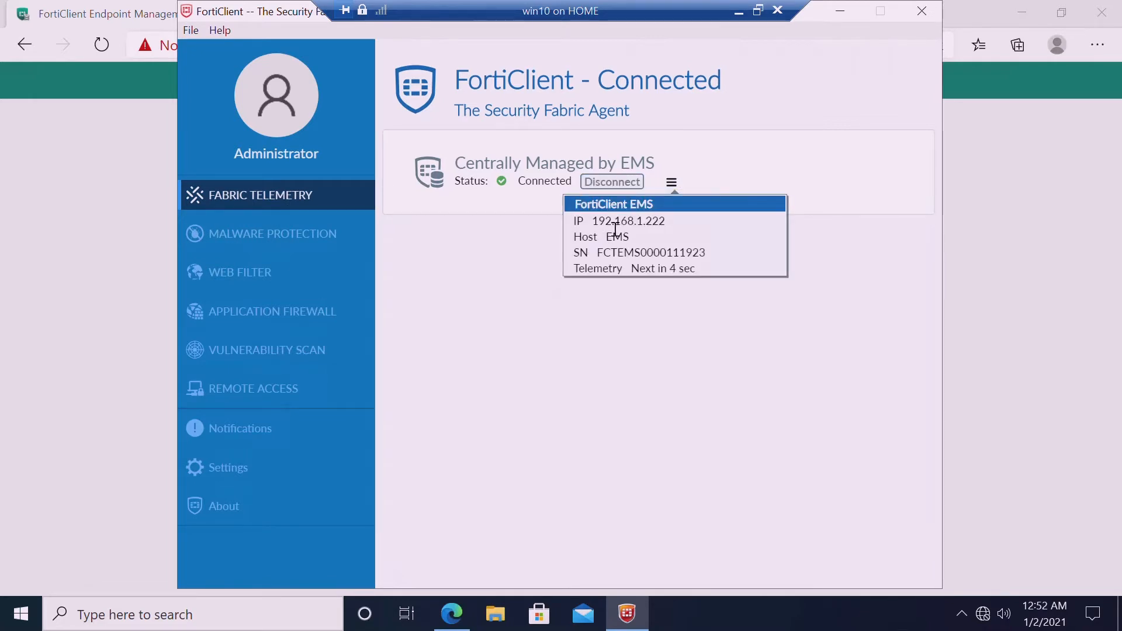
{"action": "left_click_drag", "start_coordinate": [591, 222], "coordinate": [672, 228]}
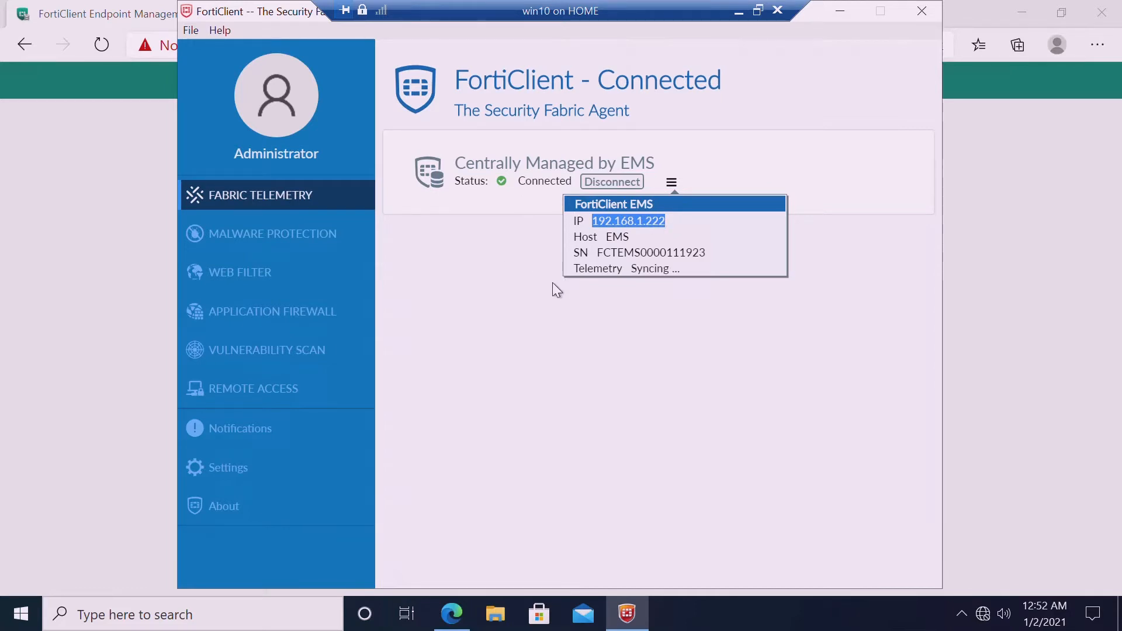
{"action": "left_click", "coordinate": [618, 227]}
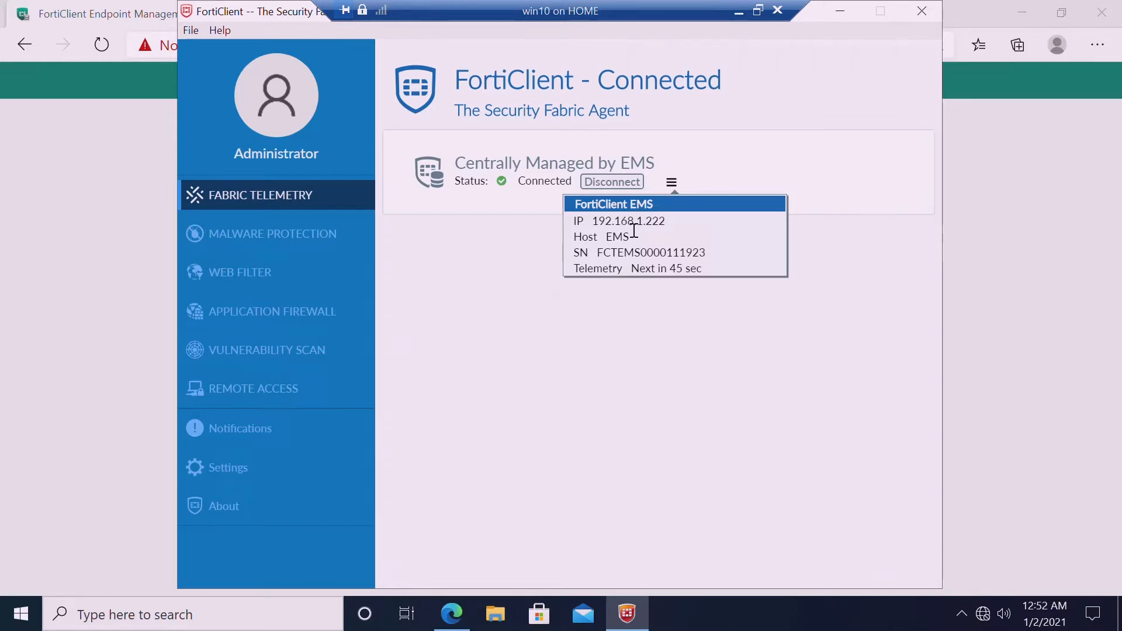
{"action": "left_click", "coordinate": [841, 11]}
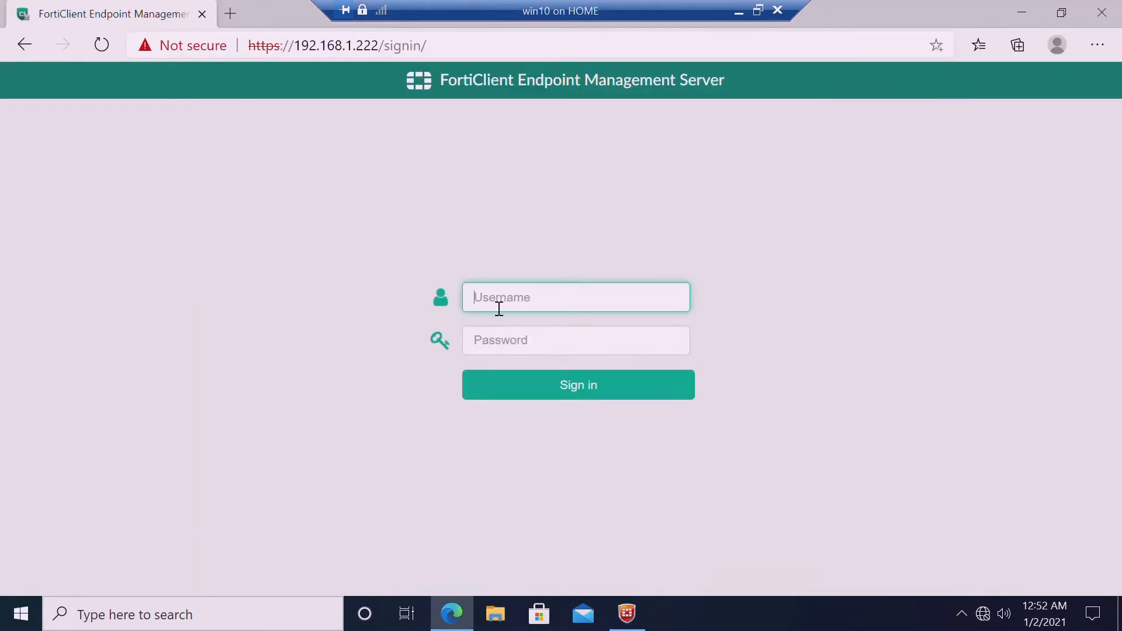
Switch from the win10 VM back to the EMS VM's Server settings page
{"action": "left_click", "coordinate": [739, 12]}
{"action": "left_click", "coordinate": [720, 612]}
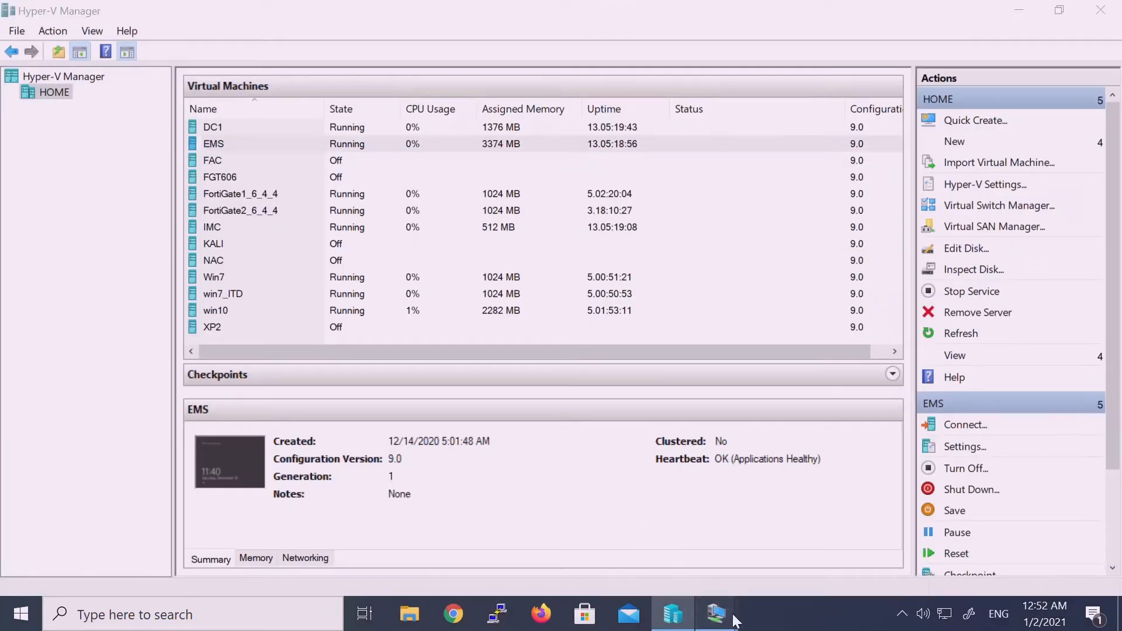
{"action": "left_click", "coordinate": [611, 529]}
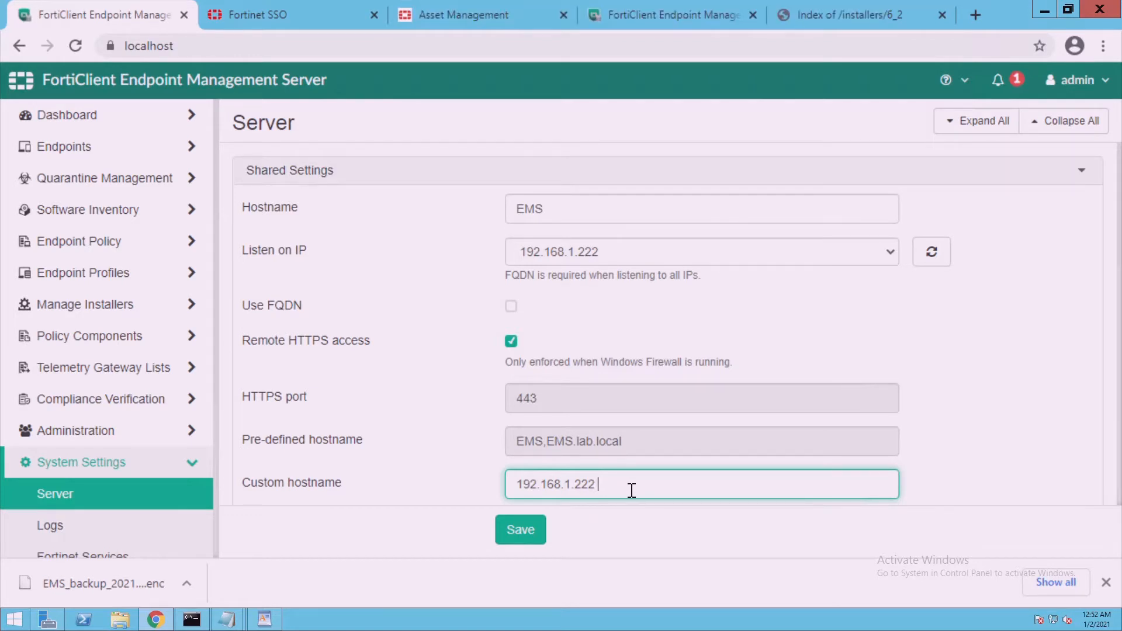
Append ', vpn.lab.local:8013' to Custom hostname, save, and accept the server restart warning
{"action": "type", "text": ","}
{"action": "key", "text": "ctrl+v"}
{"action": "left_click", "coordinate": [533, 542]}
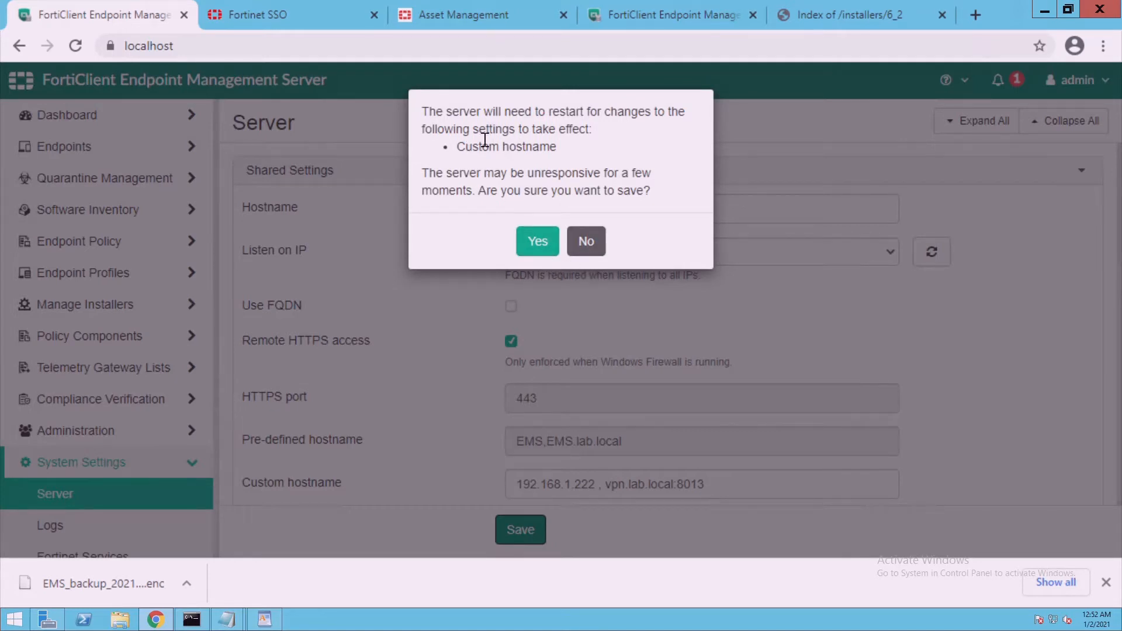
{"action": "left_click", "coordinate": [538, 242]}
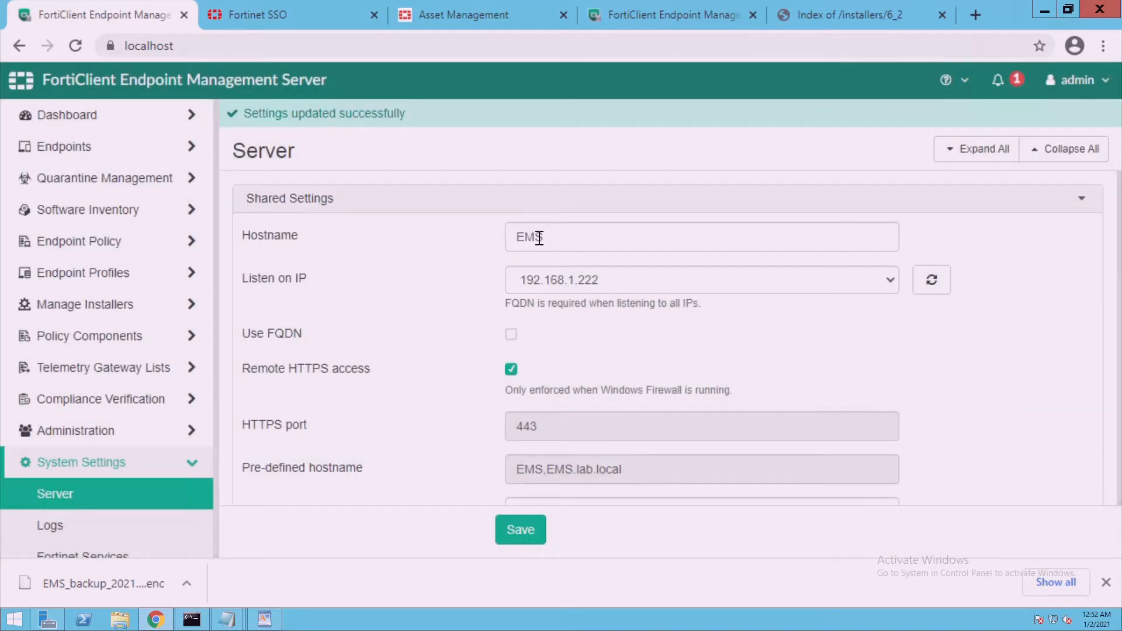
{"action": "scroll", "coordinate": [668, 338], "scroll_direction": "down", "scroll_amount": 5}
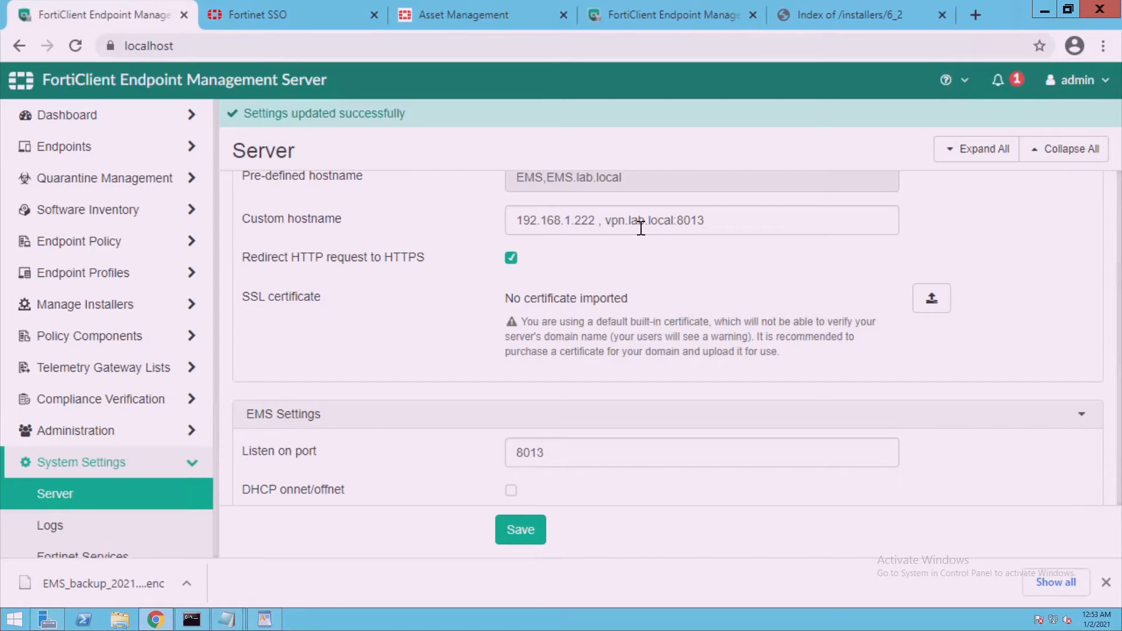
On win10, refresh FortiClient's EMS server details to confirm it's still connected to 192.168.1.222
{"action": "mouse_move", "coordinate": [546, 1]}
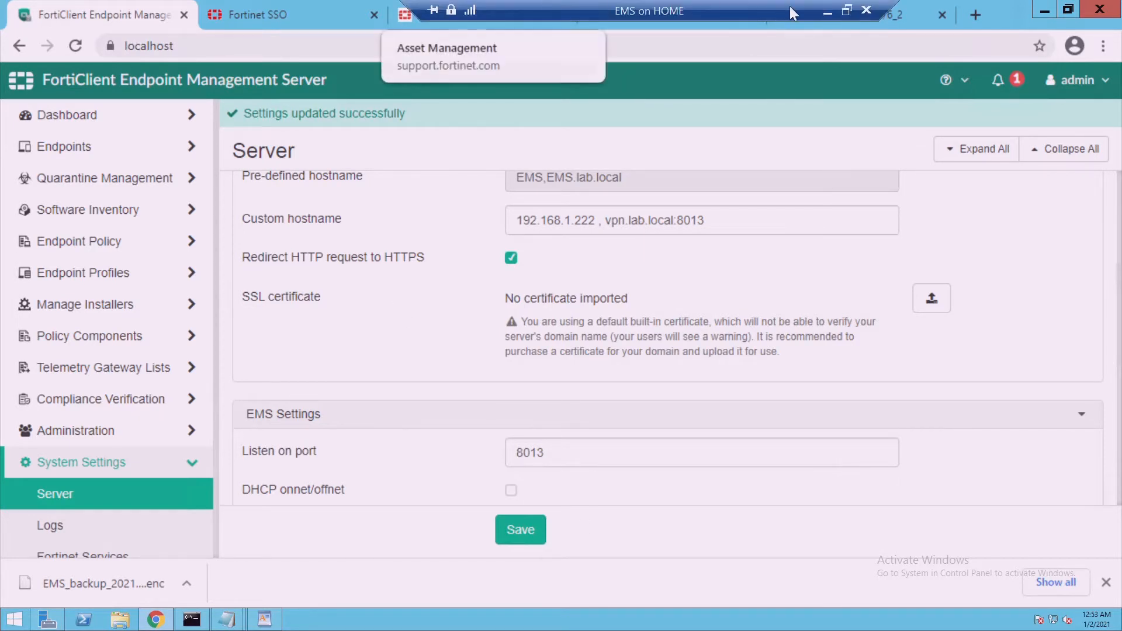
{"action": "left_click", "coordinate": [826, 12]}
{"action": "mouse_move", "coordinate": [716, 614]}
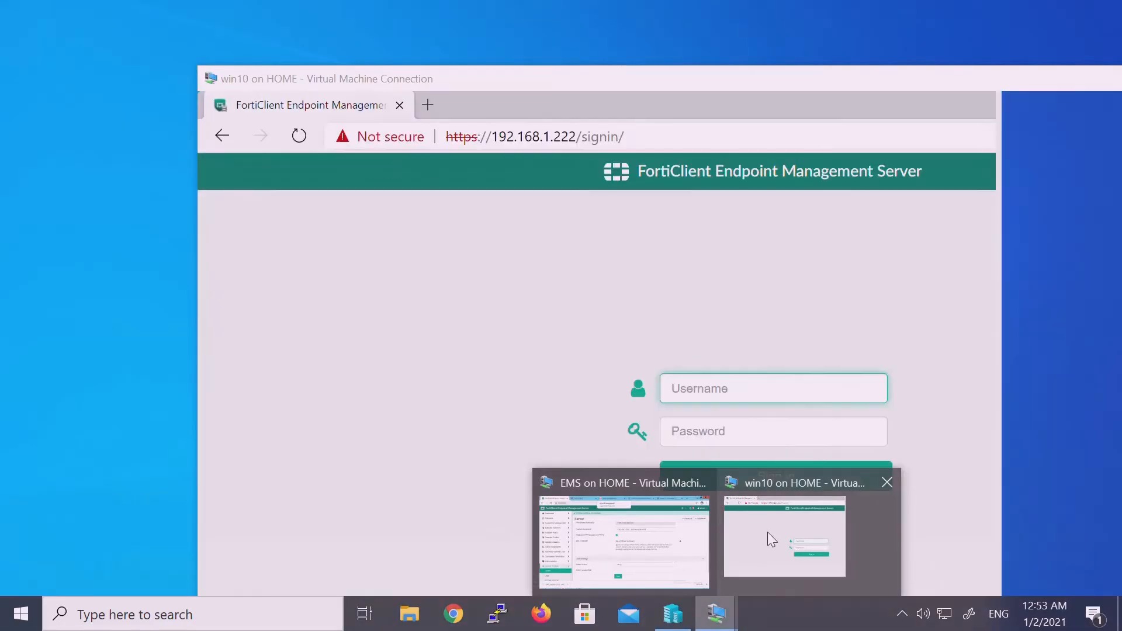
{"action": "left_click", "coordinate": [767, 533]}
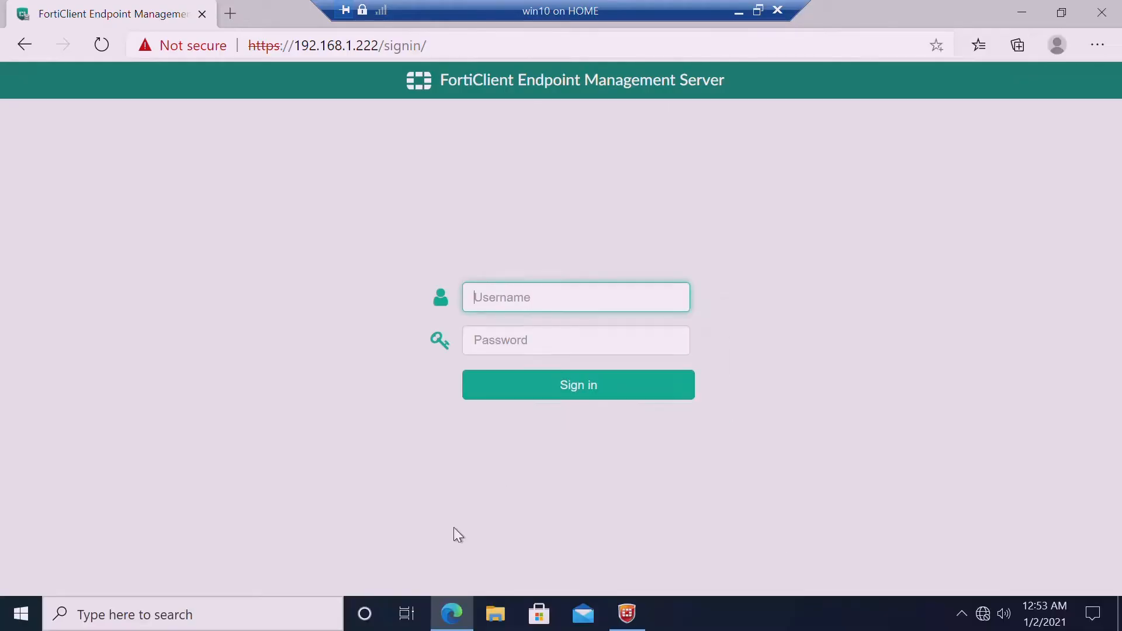
{"action": "left_click", "coordinate": [627, 613]}
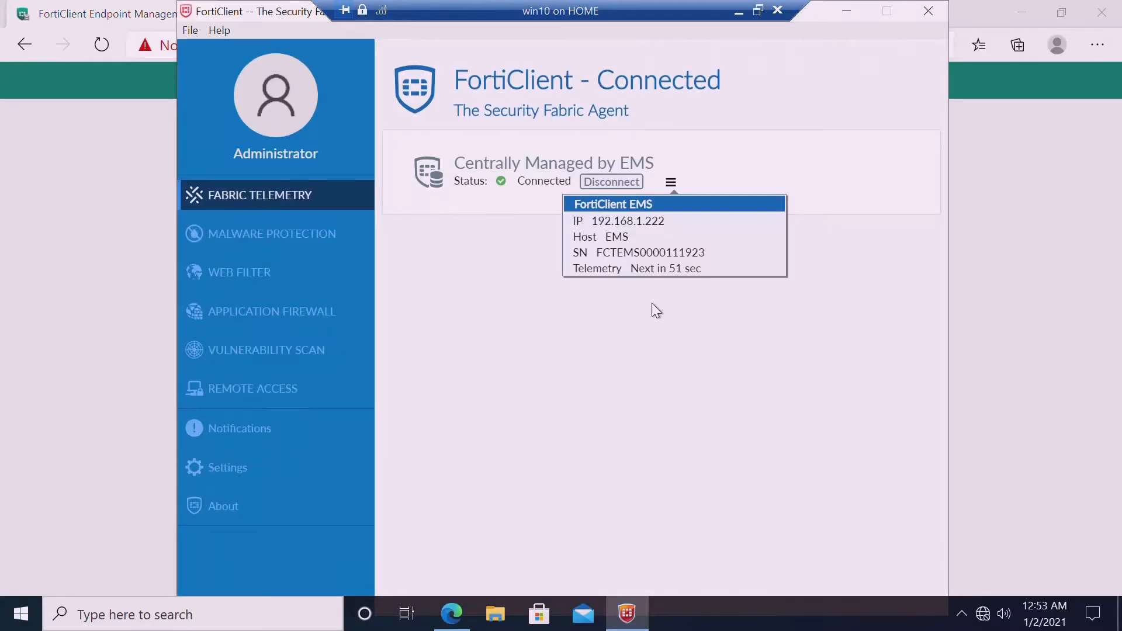
{"action": "left_click", "coordinate": [678, 189]}
{"action": "left_click", "coordinate": [680, 193]}
{"action": "left_click", "coordinate": [679, 188]}
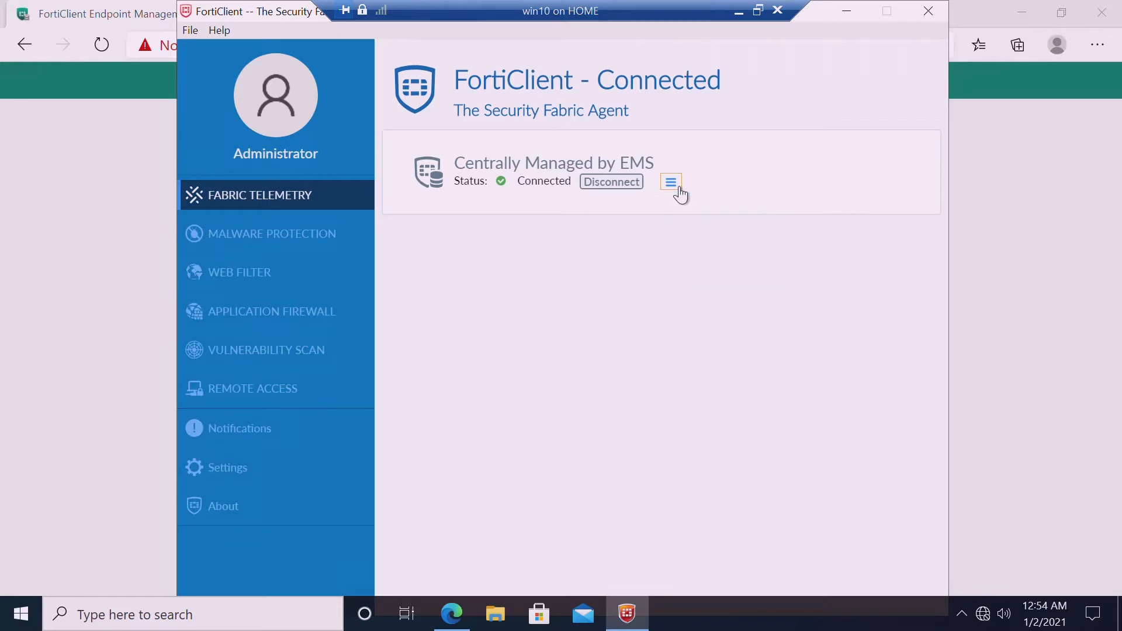
{"action": "left_click", "coordinate": [679, 188]}
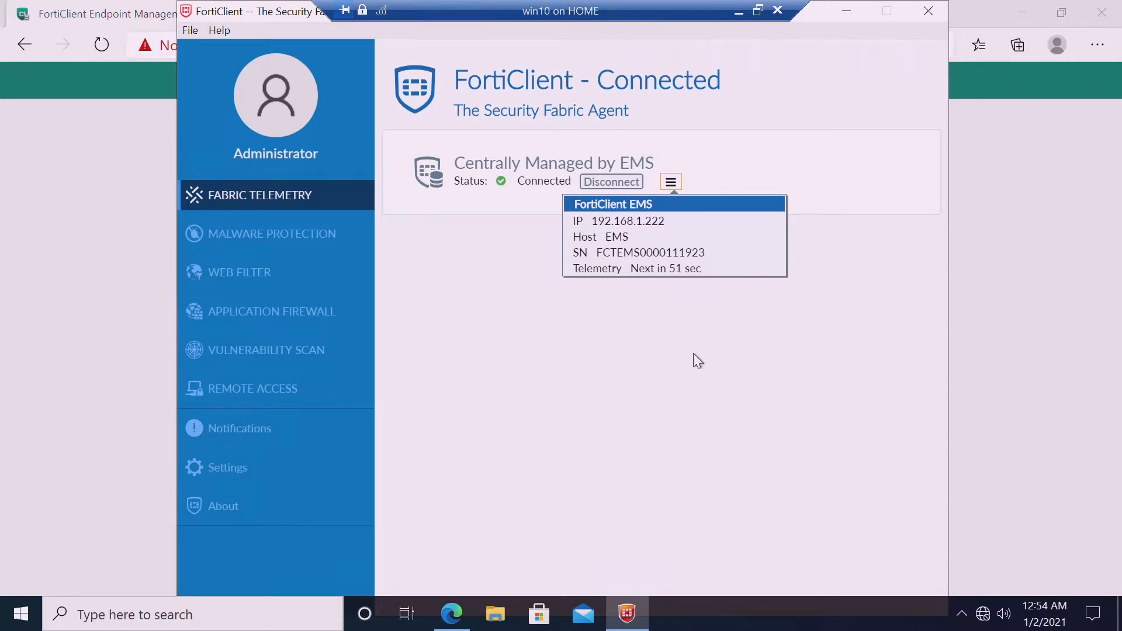
{"action": "left_click", "coordinate": [26, 387]}
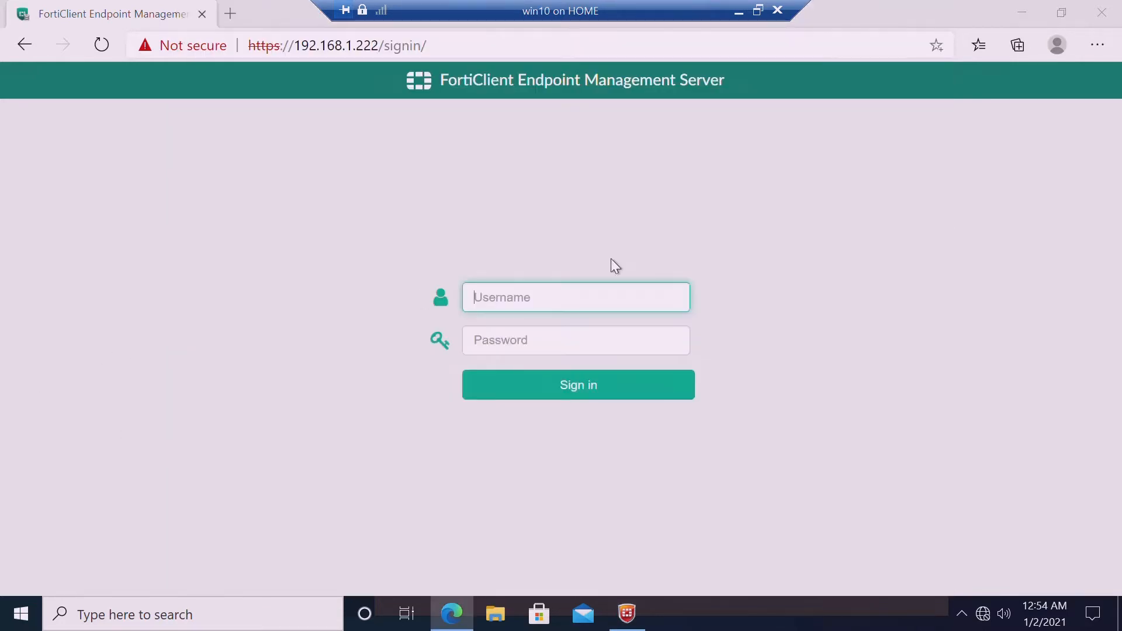
Sign in to the EMS console as admin with the account password
{"action": "left_click", "coordinate": [573, 307]}
{"action": "type", "text": "admin"}
{"action": "key", "text": "Tab"}
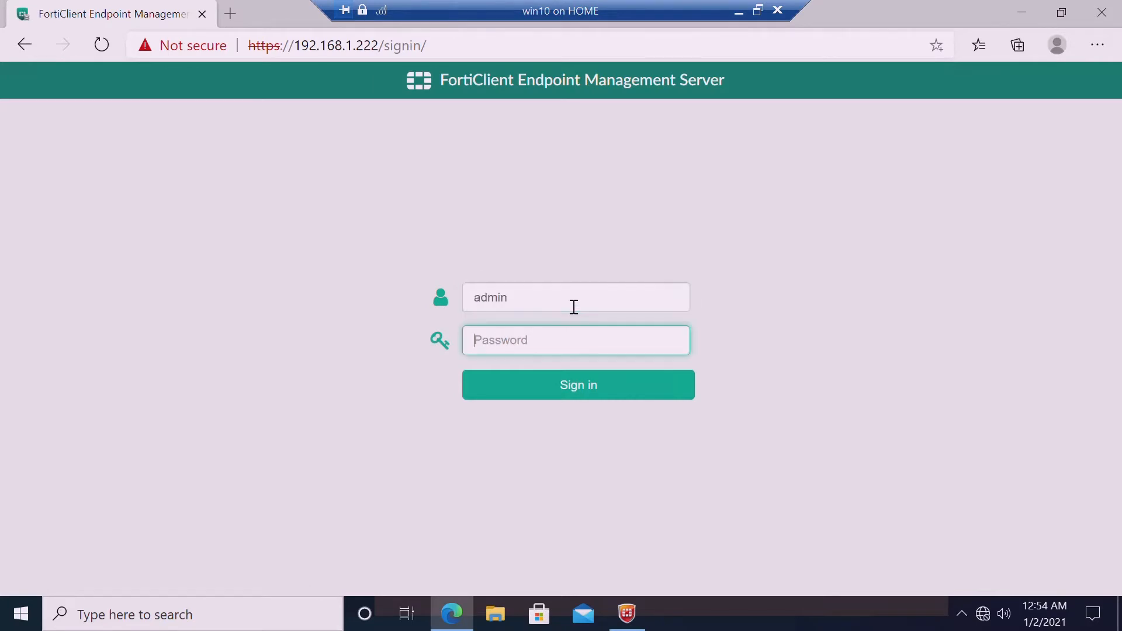
{"action": "type", "text": "•"}
{"action": "key", "text": "BackSpace"}
{"action": "type", "text": "••••••••"}
{"action": "key", "text": "Return"}
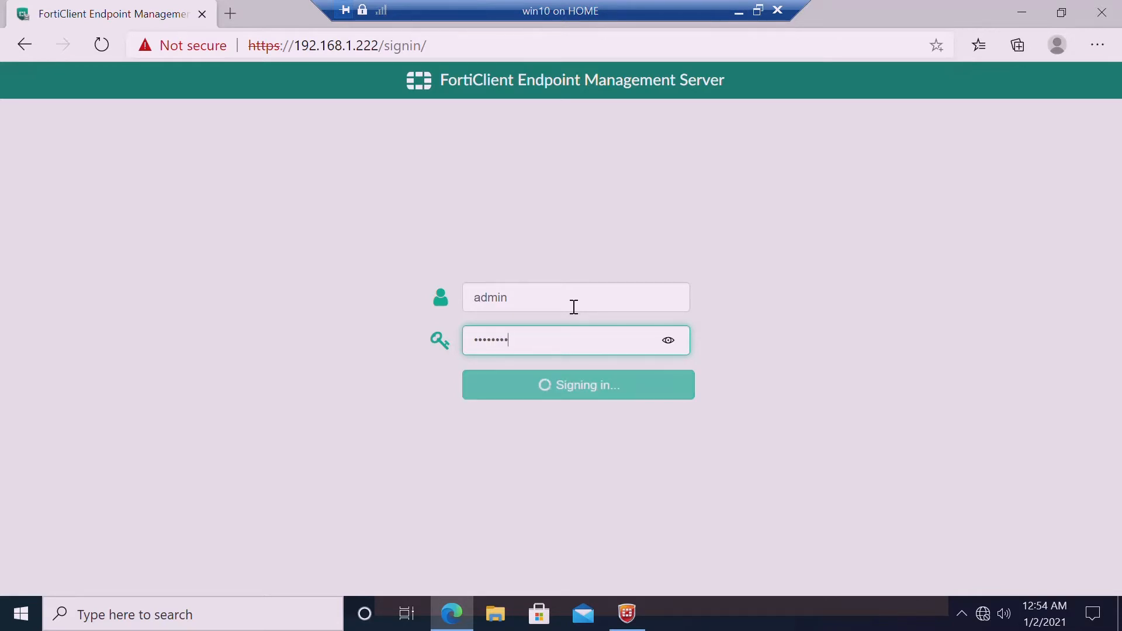
Refresh the EMS server details in the FortiClient agent while the sign-in completes
{"action": "left_click", "coordinate": [643, 624]}
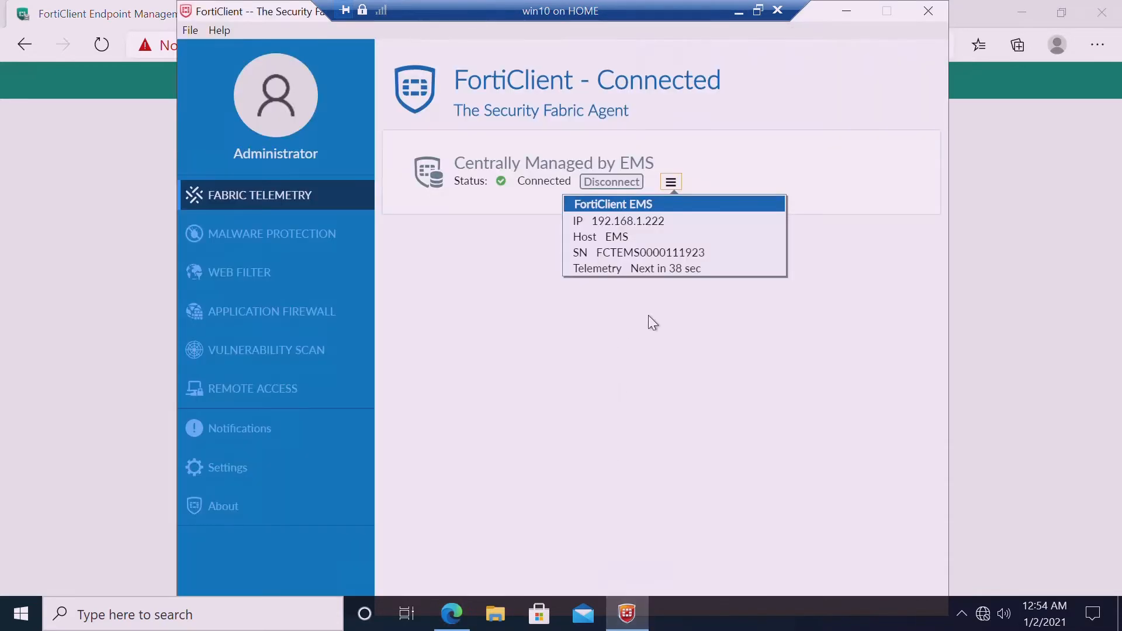
{"action": "left_click", "coordinate": [681, 187]}
{"action": "left_click", "coordinate": [677, 185]}
{"action": "left_click", "coordinate": [846, 9]}
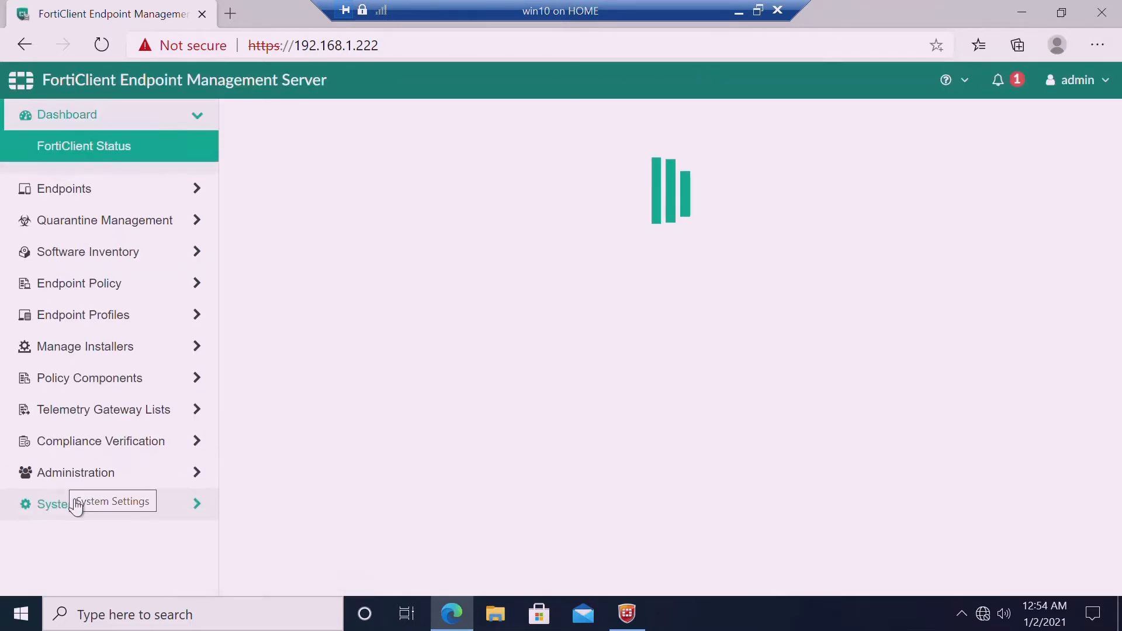
Expand the System Settings section in the EMS left menu
{"action": "left_click", "coordinate": [75, 506]}
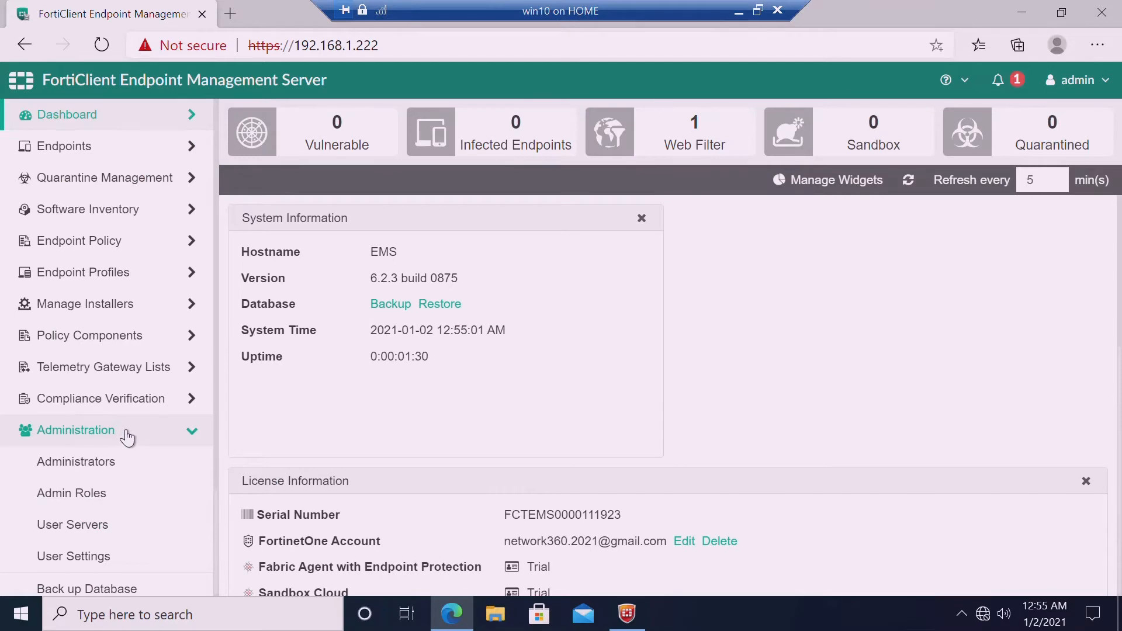
{"action": "left_click", "coordinate": [126, 434]}
{"action": "left_click", "coordinate": [125, 463]}
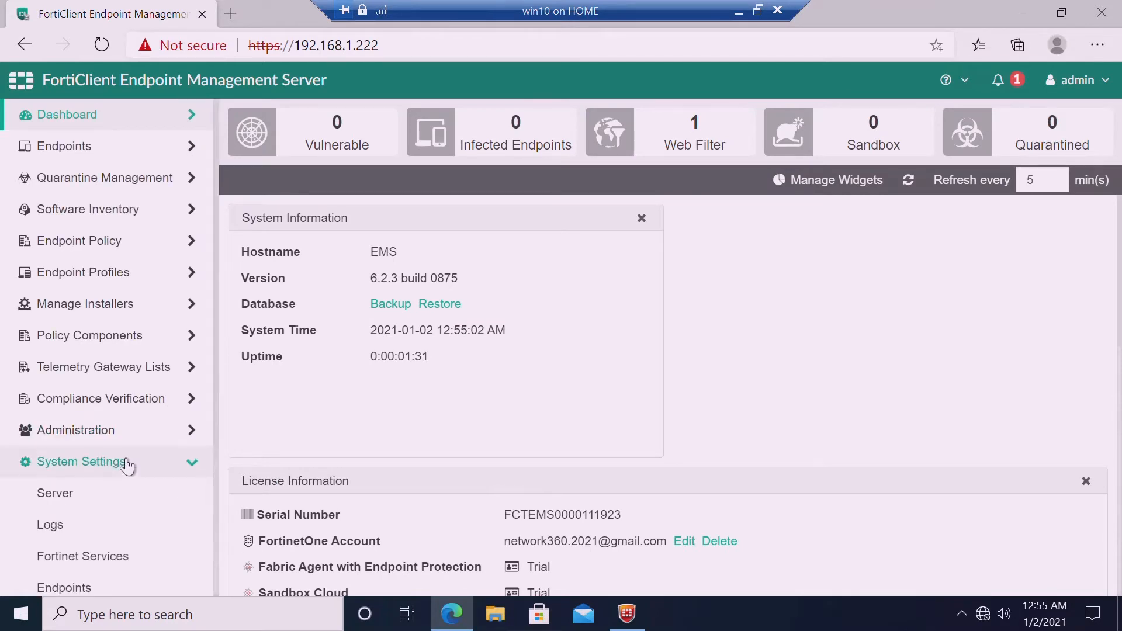
On the Server page, remove 192.168.1.222 from the custom hostname, leaving vpn.lab.local:8013
{"action": "left_click", "coordinate": [127, 502]}
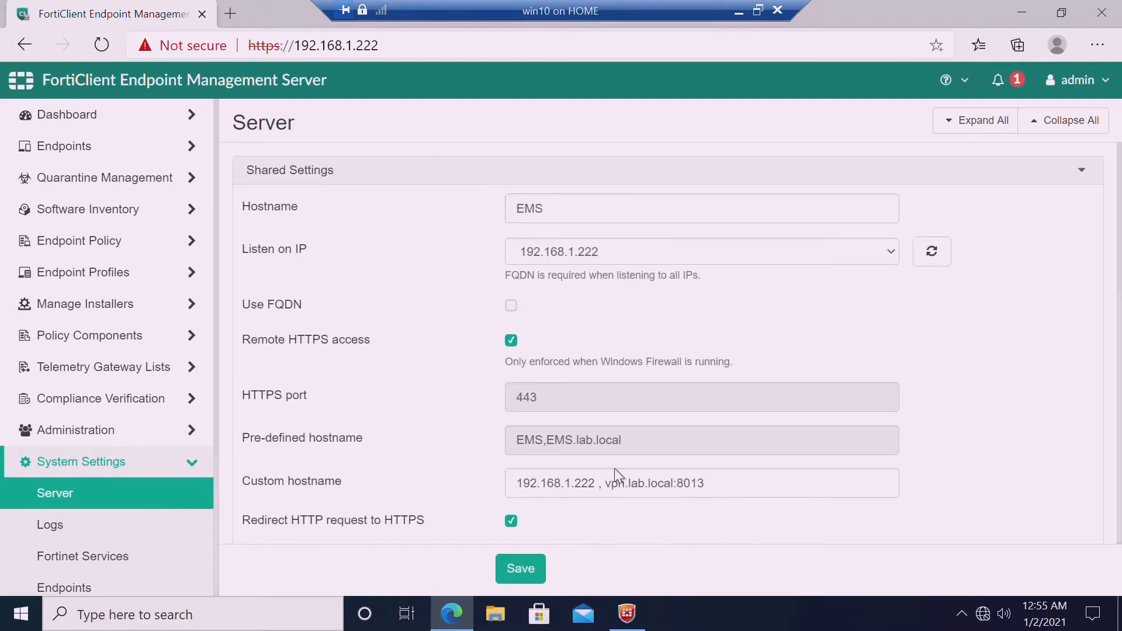
{"action": "left_click", "coordinate": [612, 494]}
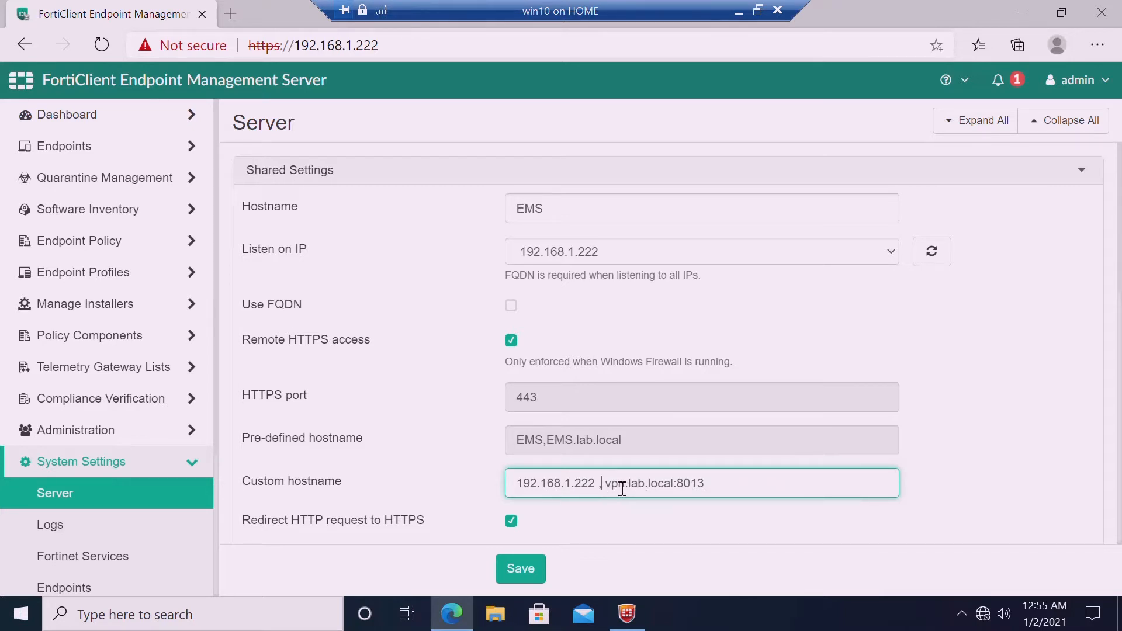
{"action": "left_click_drag", "start_coordinate": [608, 486], "coordinate": [741, 491]}
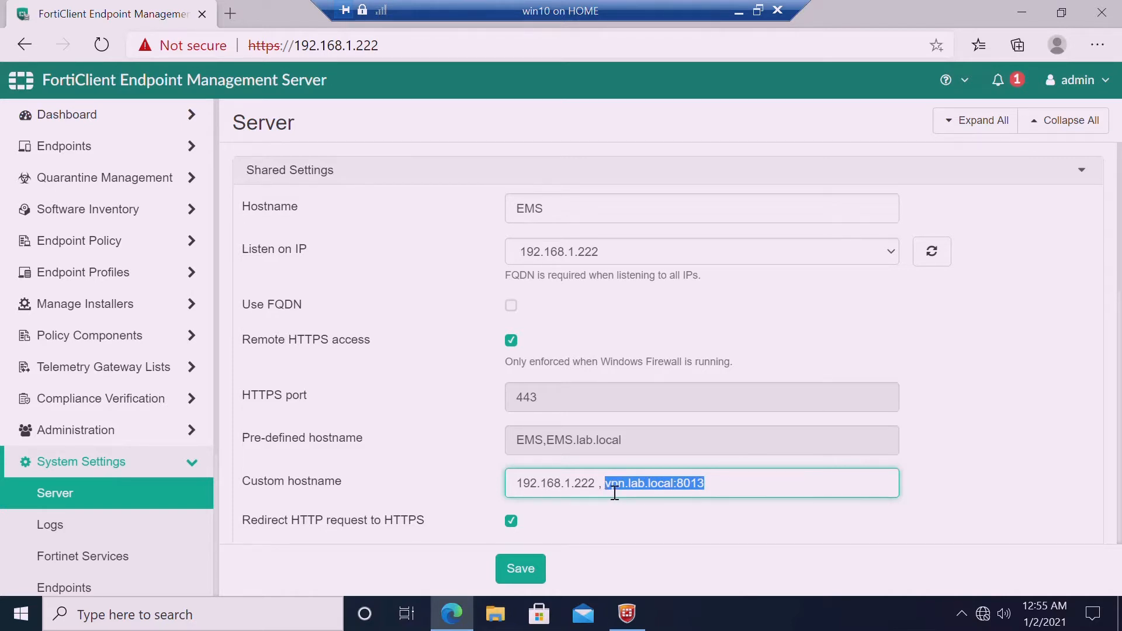
{"action": "left_click_drag", "start_coordinate": [596, 486], "coordinate": [261, 477]}
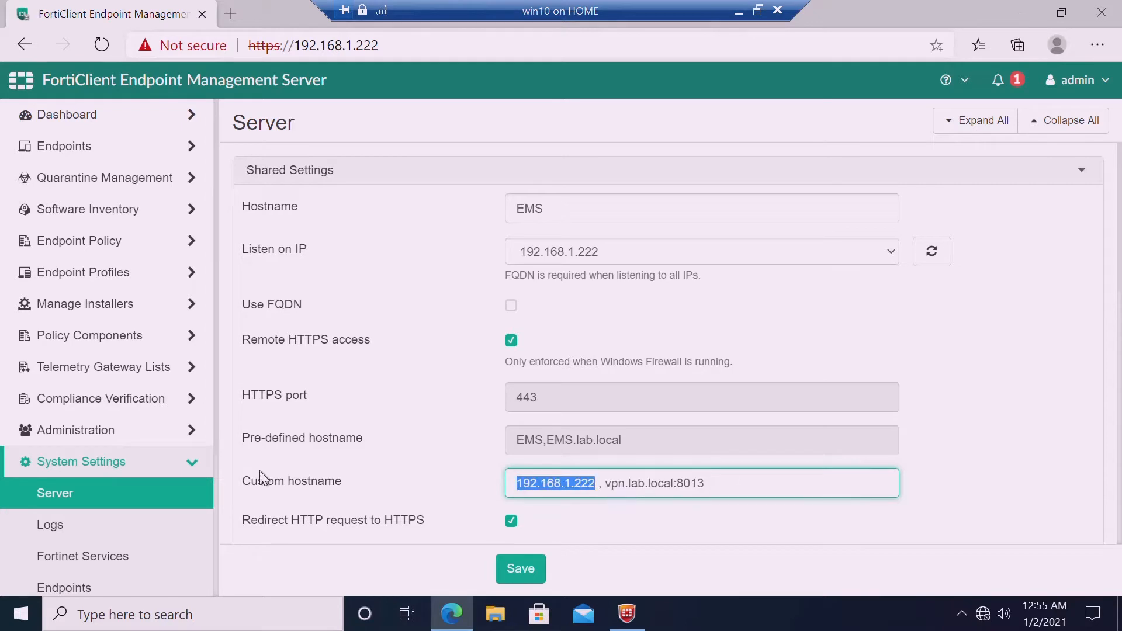
{"action": "key", "text": "Delete"}
{"action": "key", "text": "Delete"}
{"action": "key", "text": "Delete"}
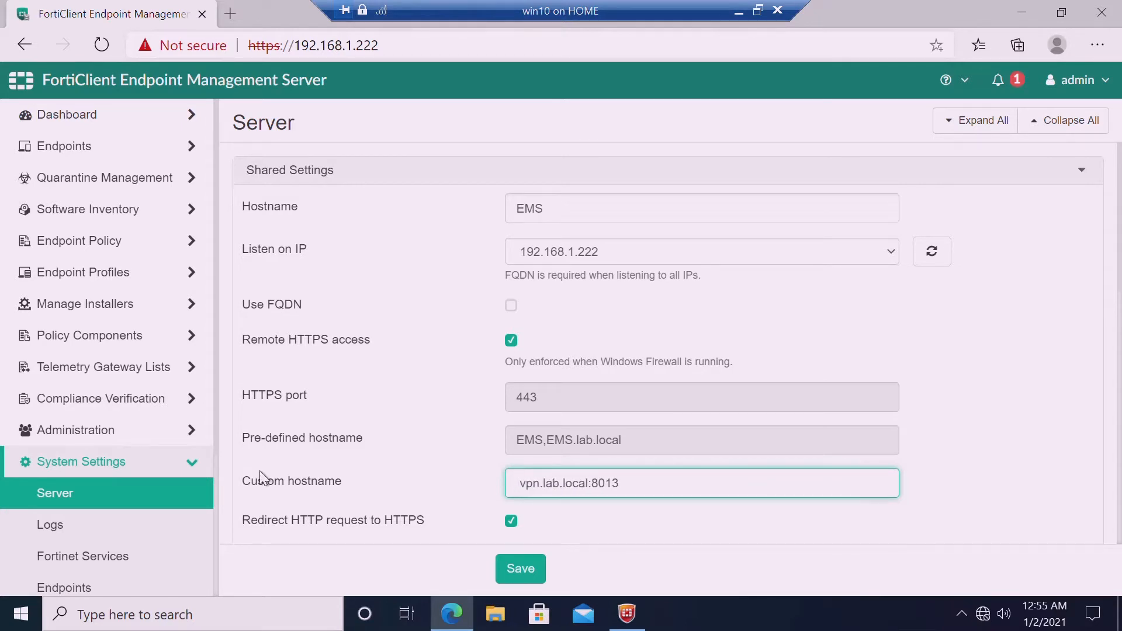
{"action": "key", "text": "Delete"}
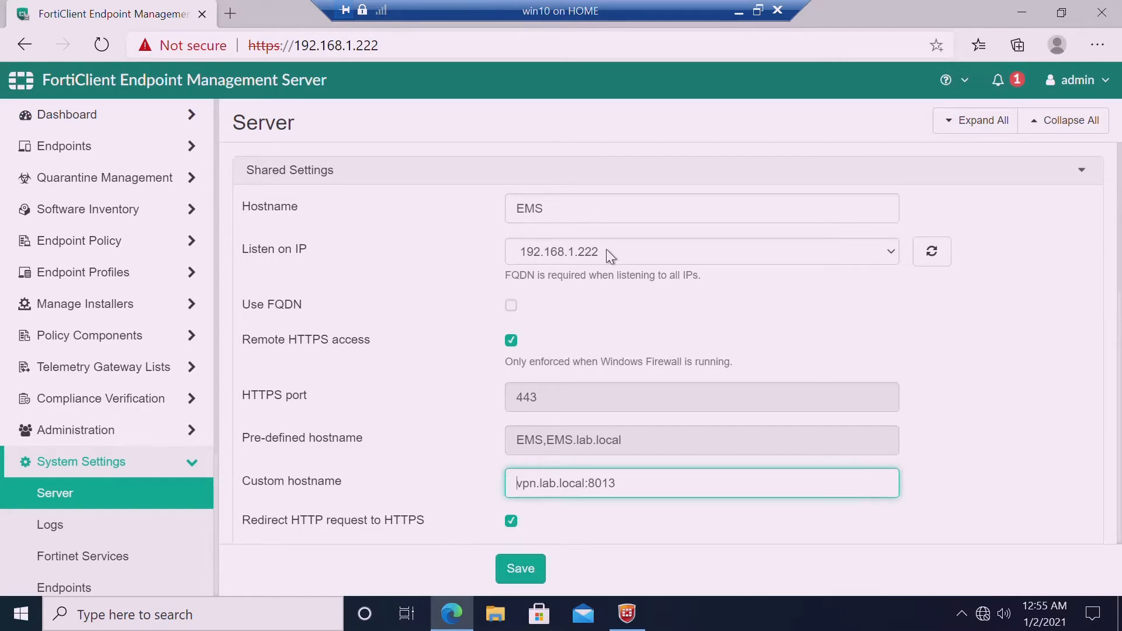
Save the server settings, accepting the server restart
{"action": "left_click", "coordinate": [529, 569]}
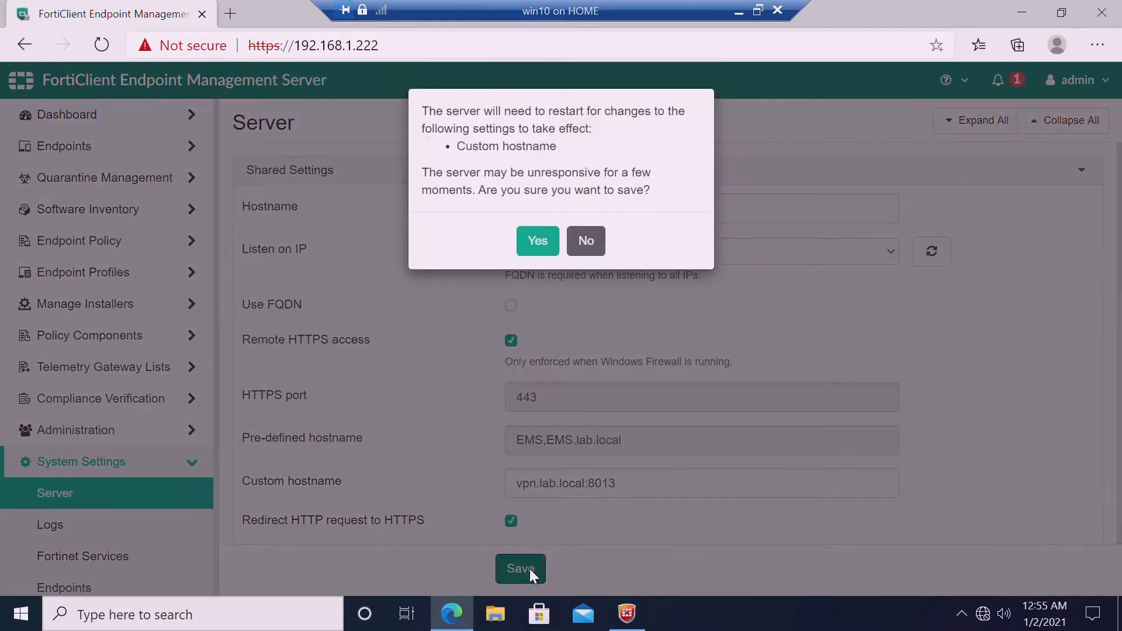
{"action": "left_click", "coordinate": [541, 242]}
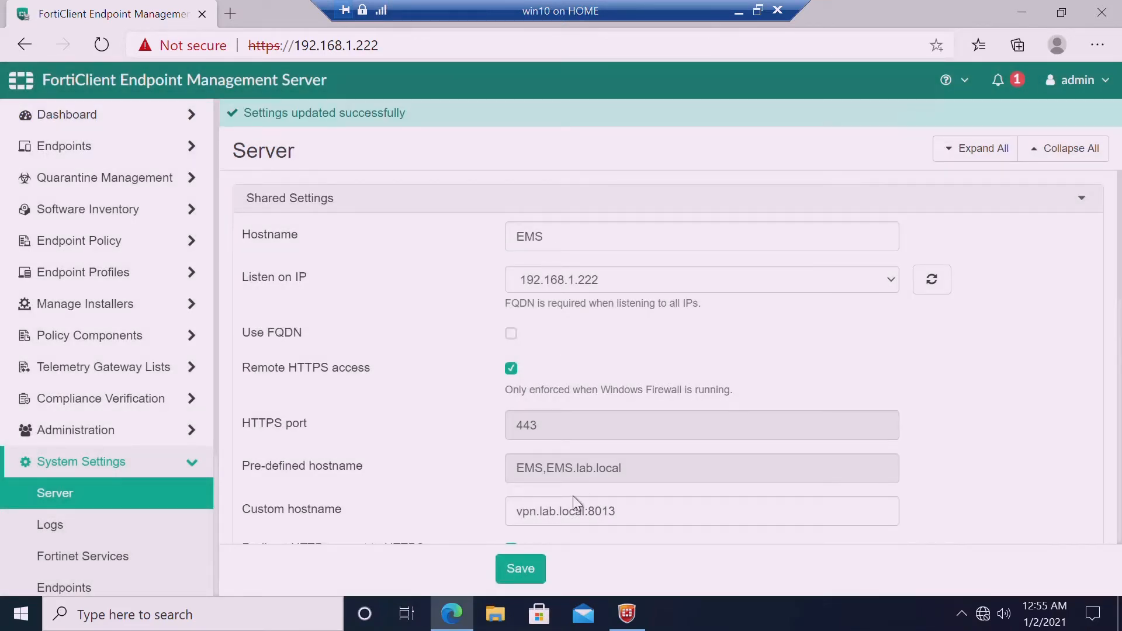
{"action": "left_click", "coordinate": [531, 569]}
Review the EMS server settings and its list of listening IP addresses
{"action": "left_click", "coordinate": [631, 621]}
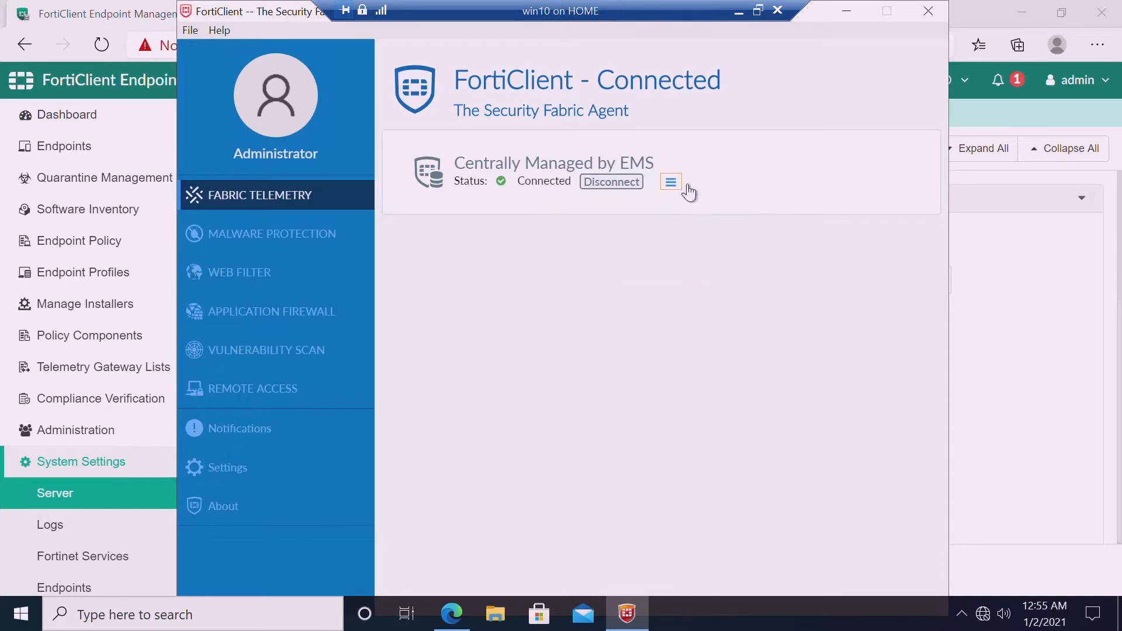
{"action": "mouse_move", "coordinate": [687, 187]}
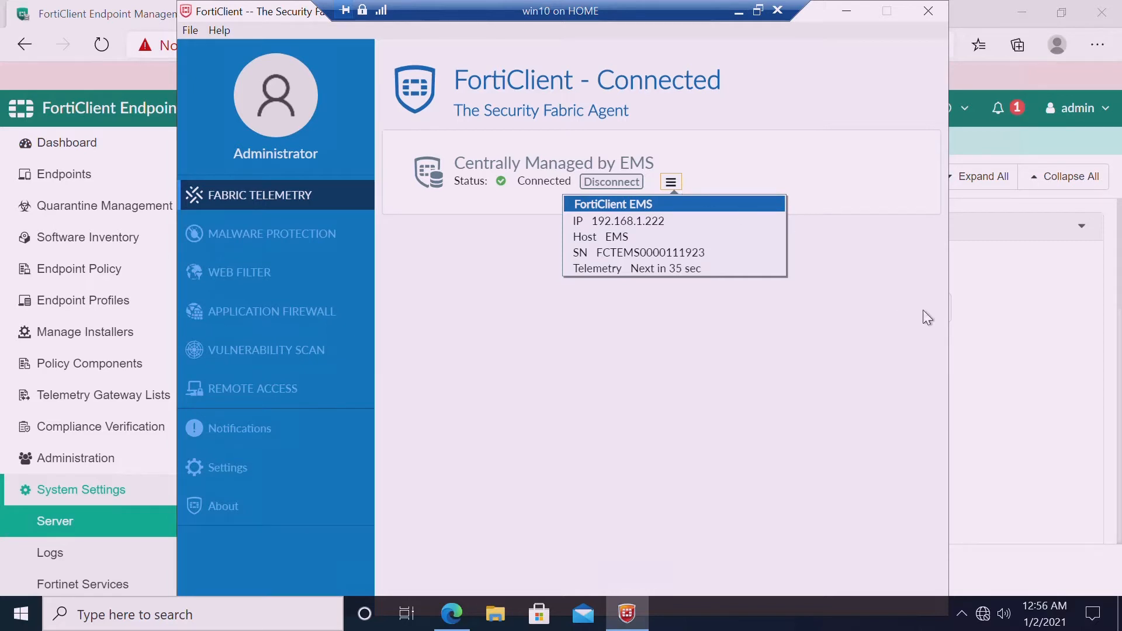
{"action": "left_click", "coordinate": [995, 330]}
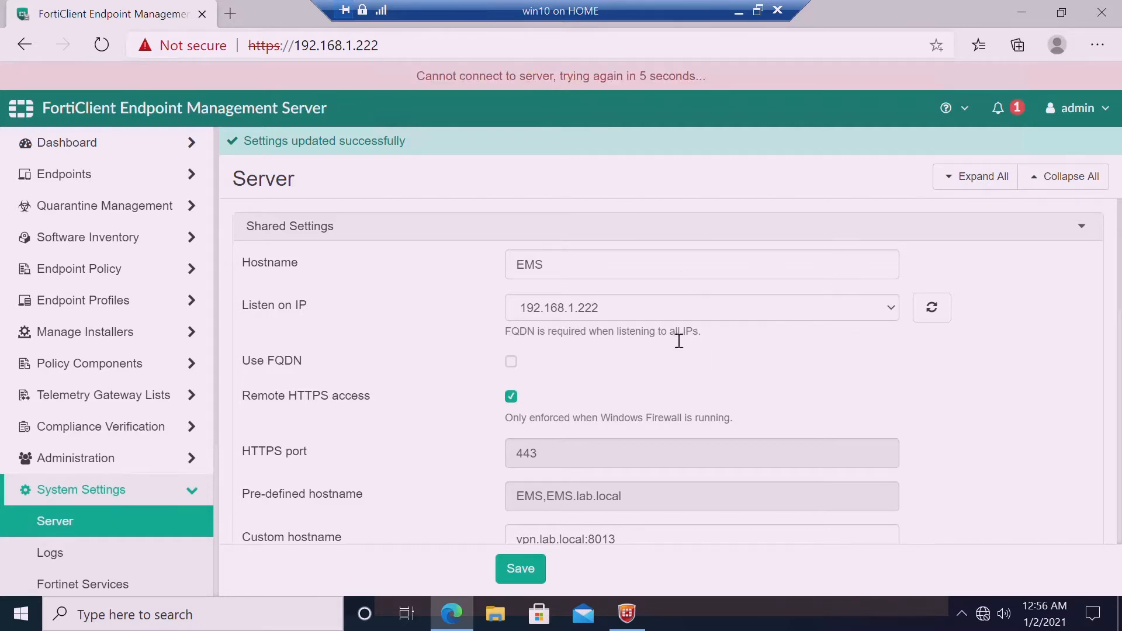
{"action": "left_click", "coordinate": [613, 309]}
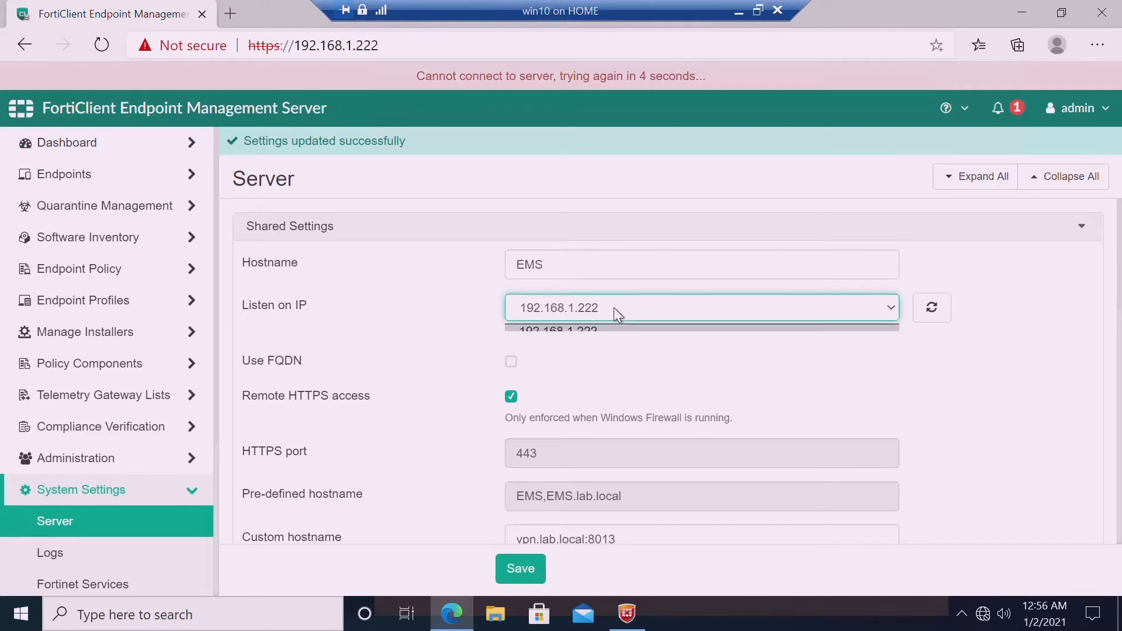
In FortiClient, view the EMS details, cancel the disconnect, then minimize the win10 window
{"action": "left_click", "coordinate": [628, 624]}
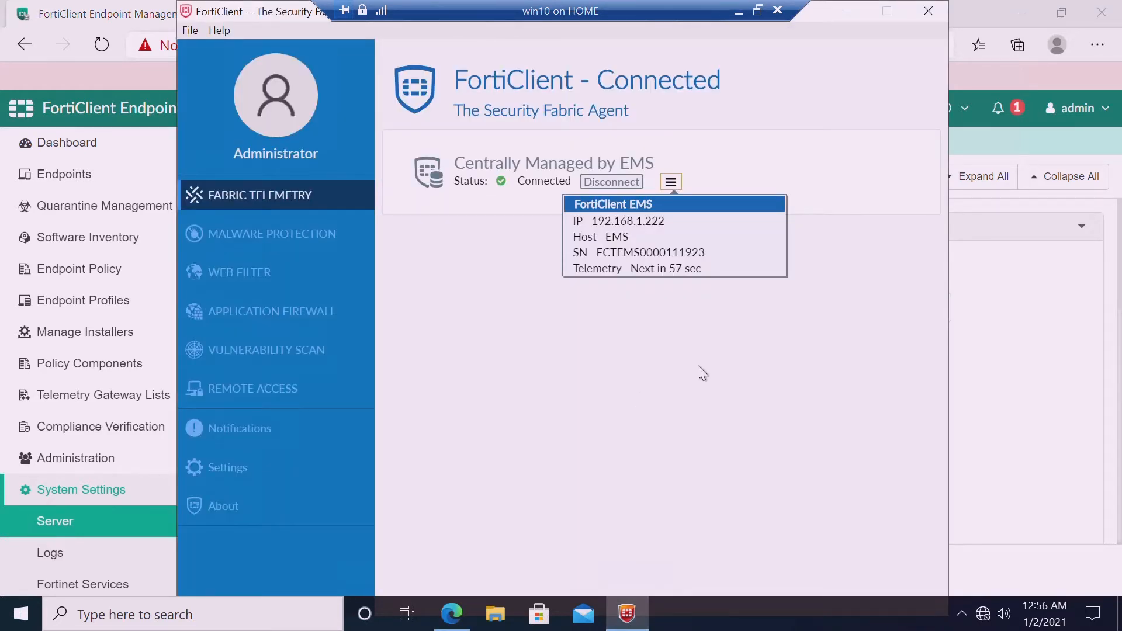
{"action": "left_click", "coordinate": [671, 183]}
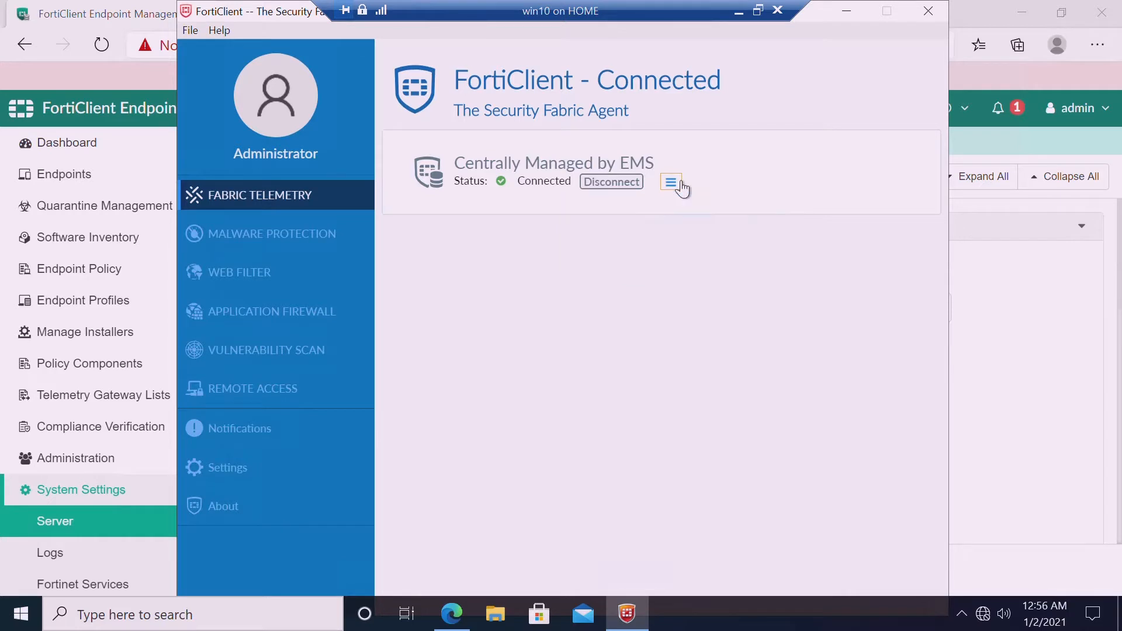
{"action": "left_click", "coordinate": [682, 183]}
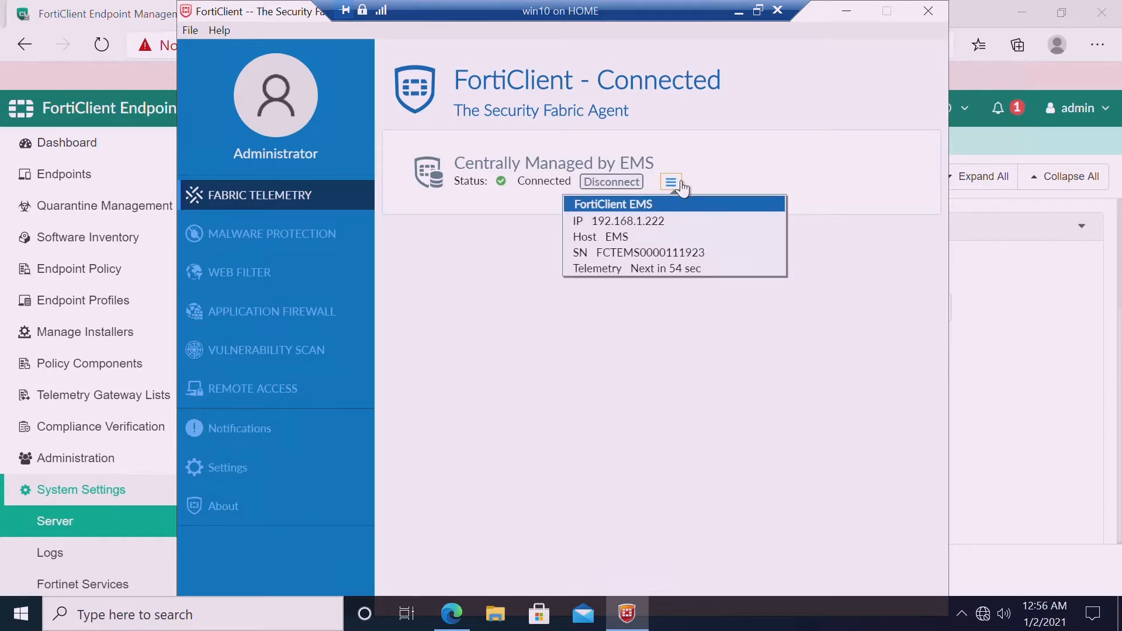
{"action": "left_click", "coordinate": [611, 182]}
{"action": "left_click", "coordinate": [712, 225]}
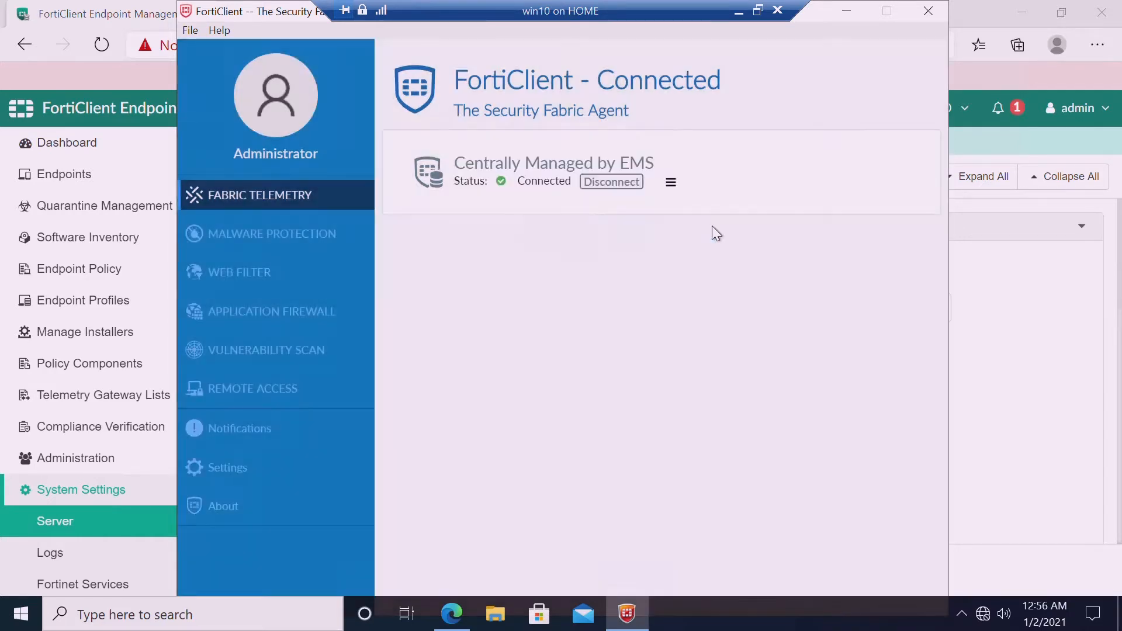
{"action": "left_click", "coordinate": [675, 185]}
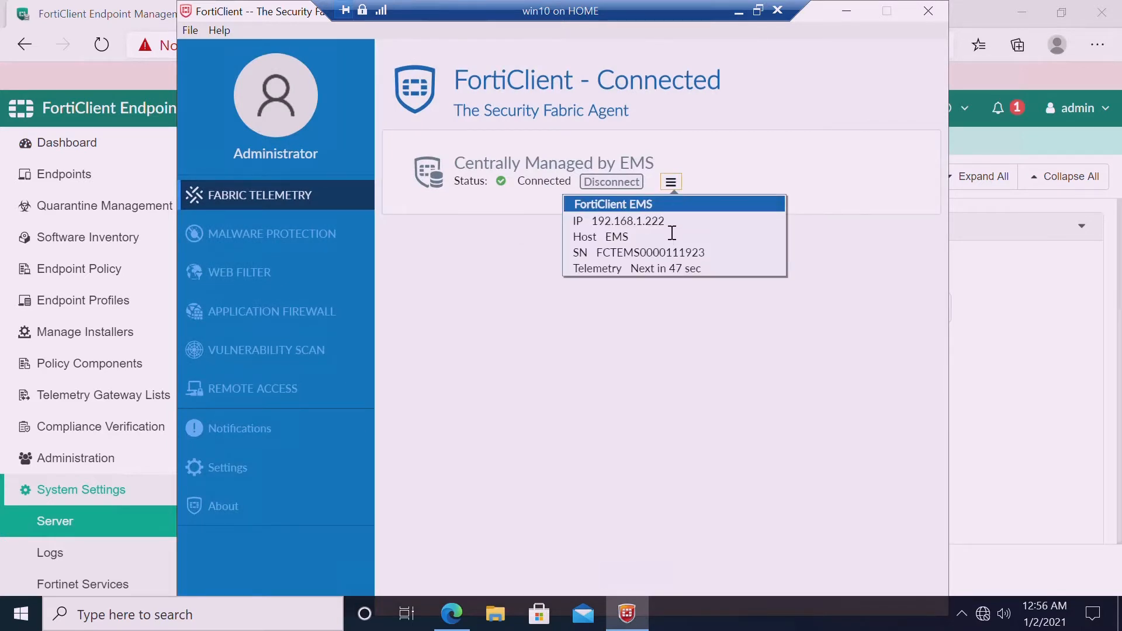
{"action": "left_click_drag", "start_coordinate": [668, 222], "coordinate": [604, 233]}
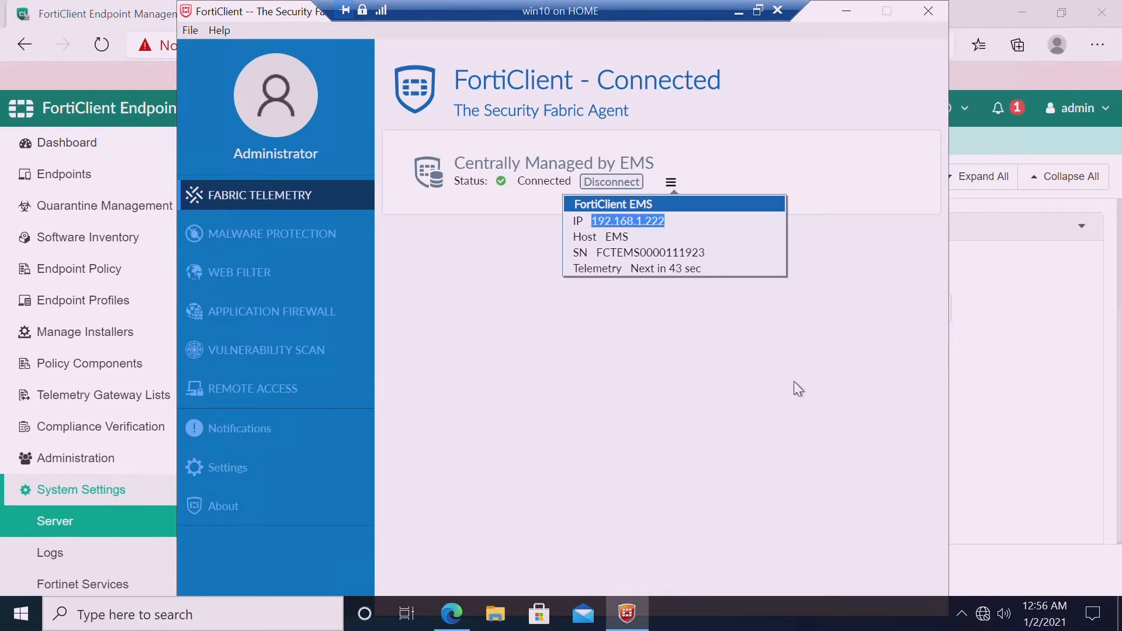
{"action": "left_click", "coordinate": [740, 11]}
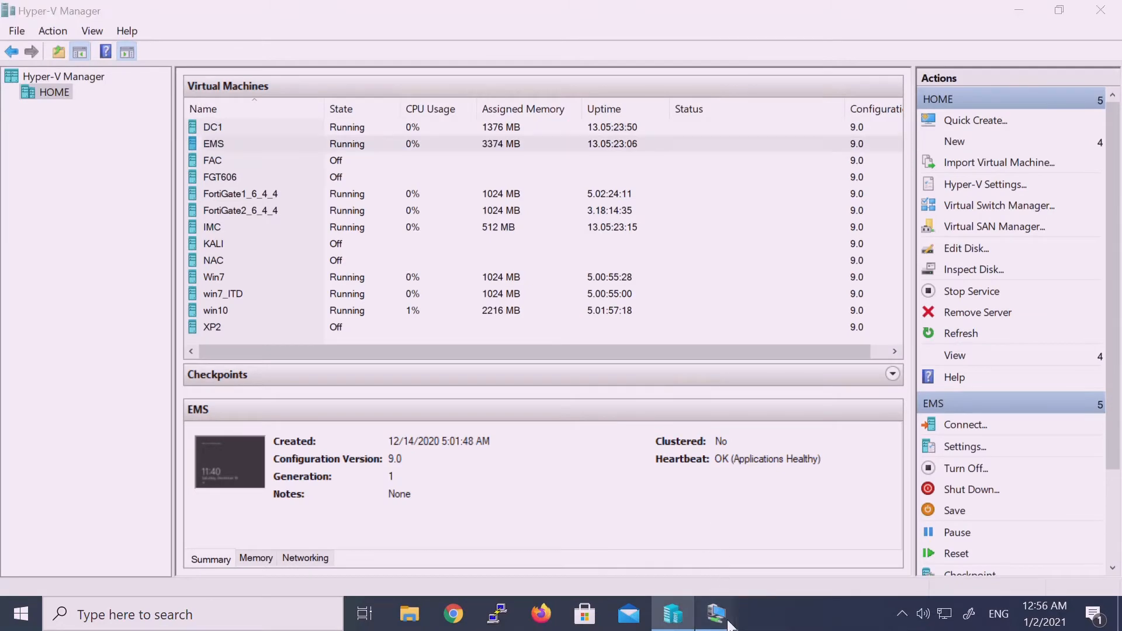
On the EMS VM, reload System Settings > Server and select the custom hostname entry
{"action": "mouse_move", "coordinate": [731, 626]}
{"action": "left_click", "coordinate": [655, 558]}
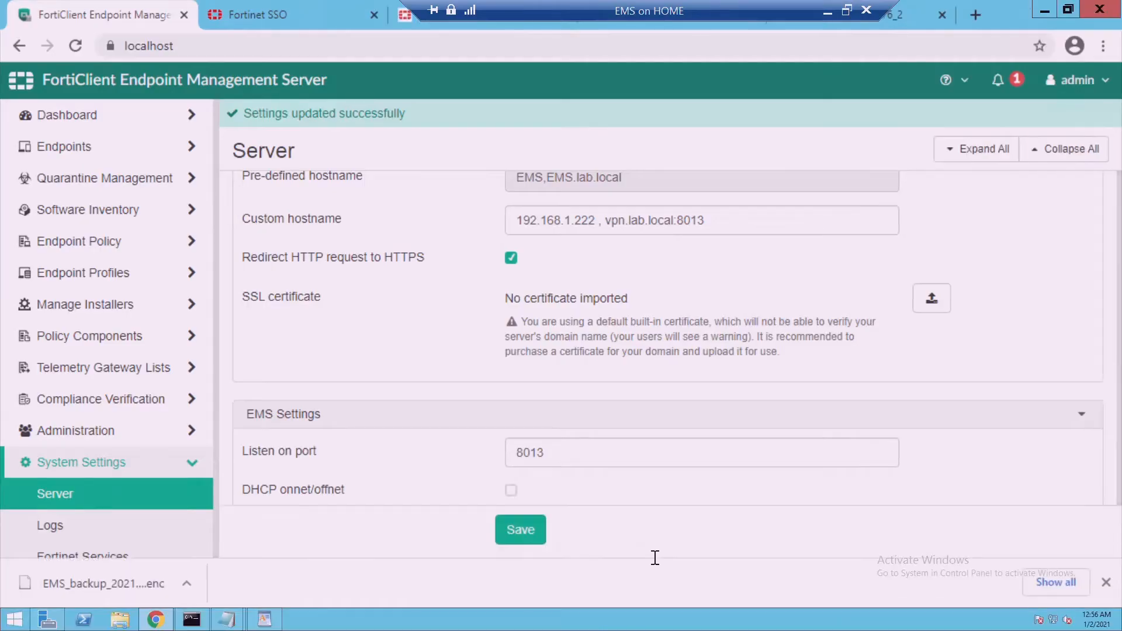
{"action": "left_click", "coordinate": [111, 503]}
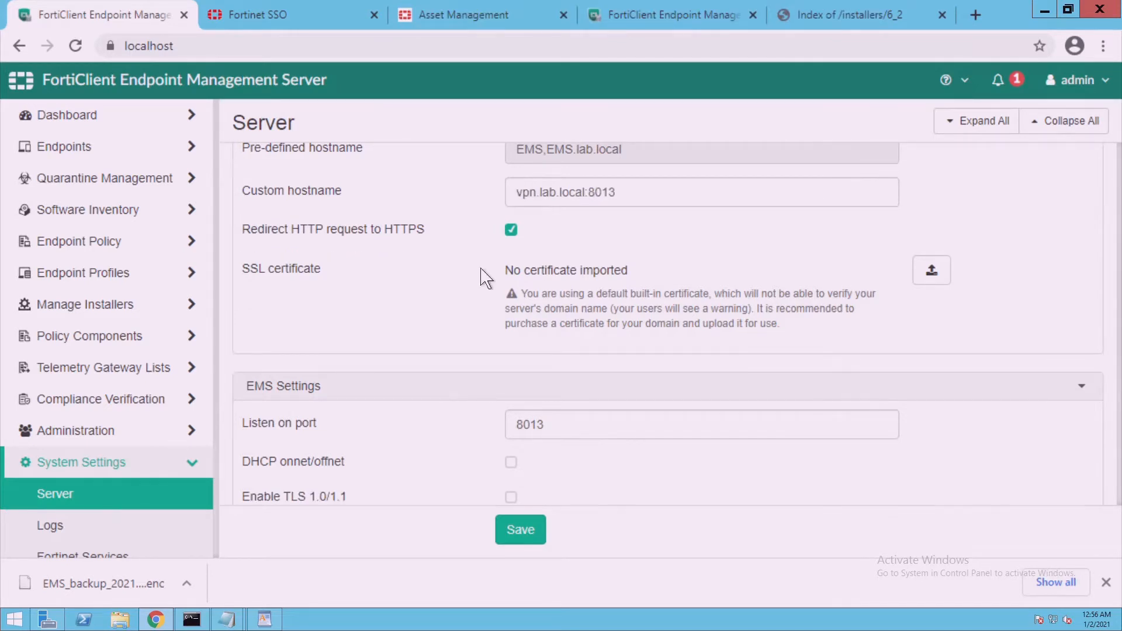
{"action": "left_click", "coordinate": [629, 201]}
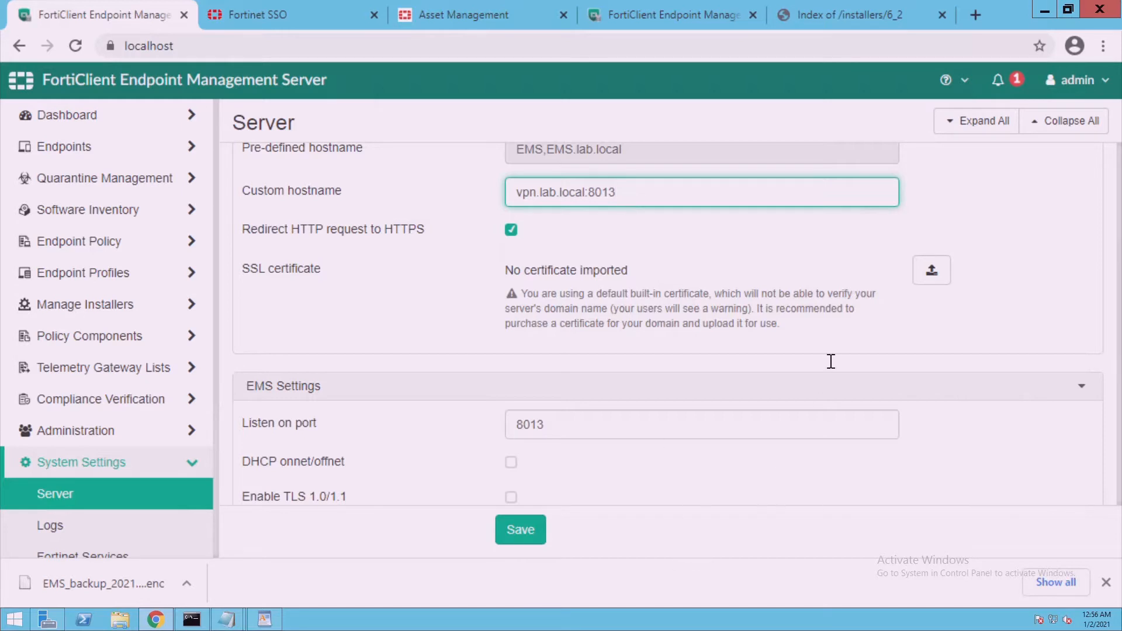
{"action": "mouse_move", "coordinate": [729, 7]}
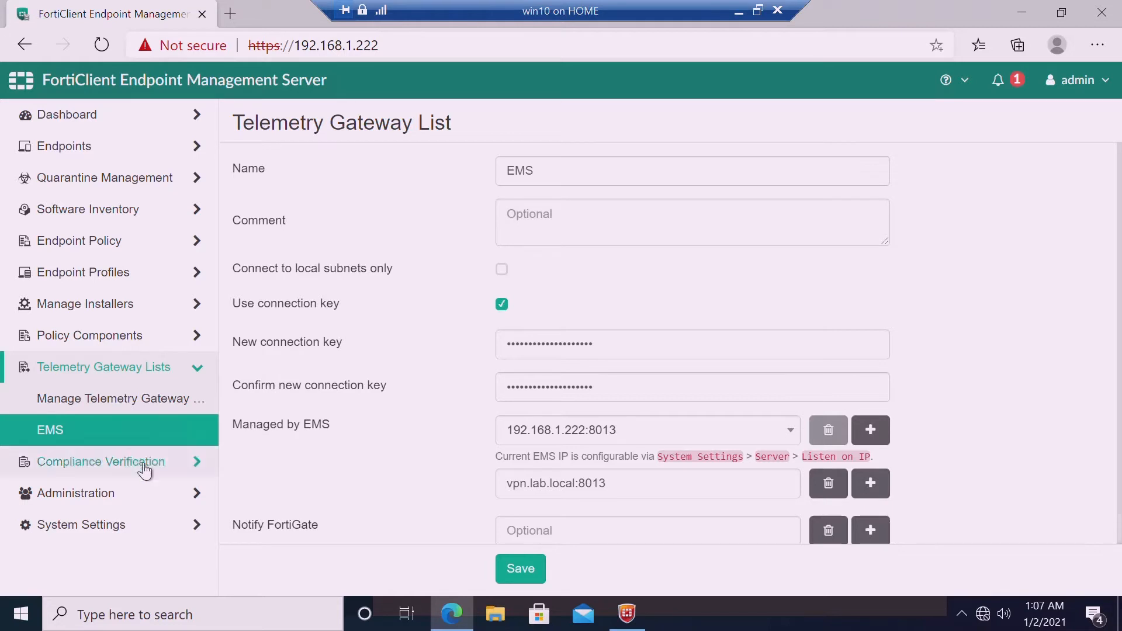
{"action": "left_click", "coordinate": [626, 495]}
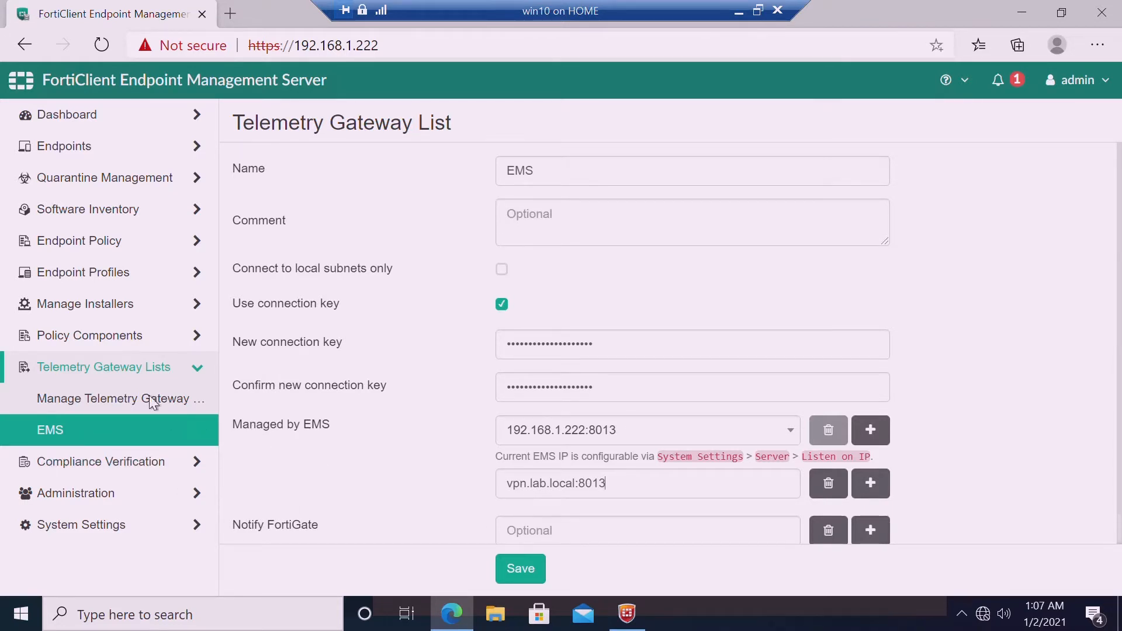
{"action": "key", "text": "ctrl+a"}
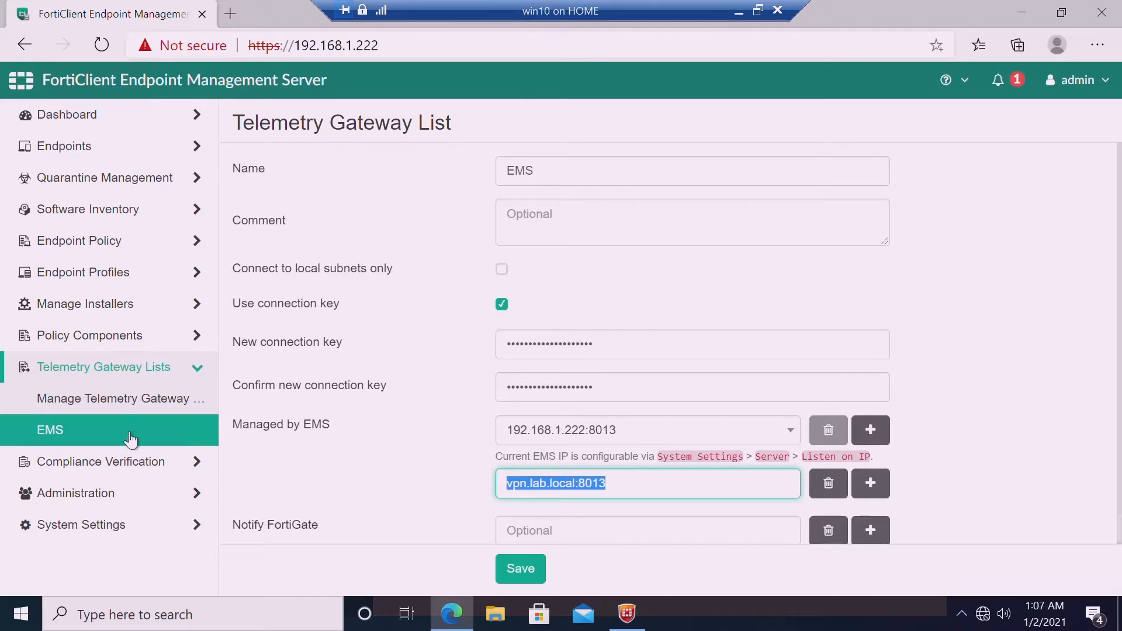
{"action": "left_click", "coordinate": [646, 480]}
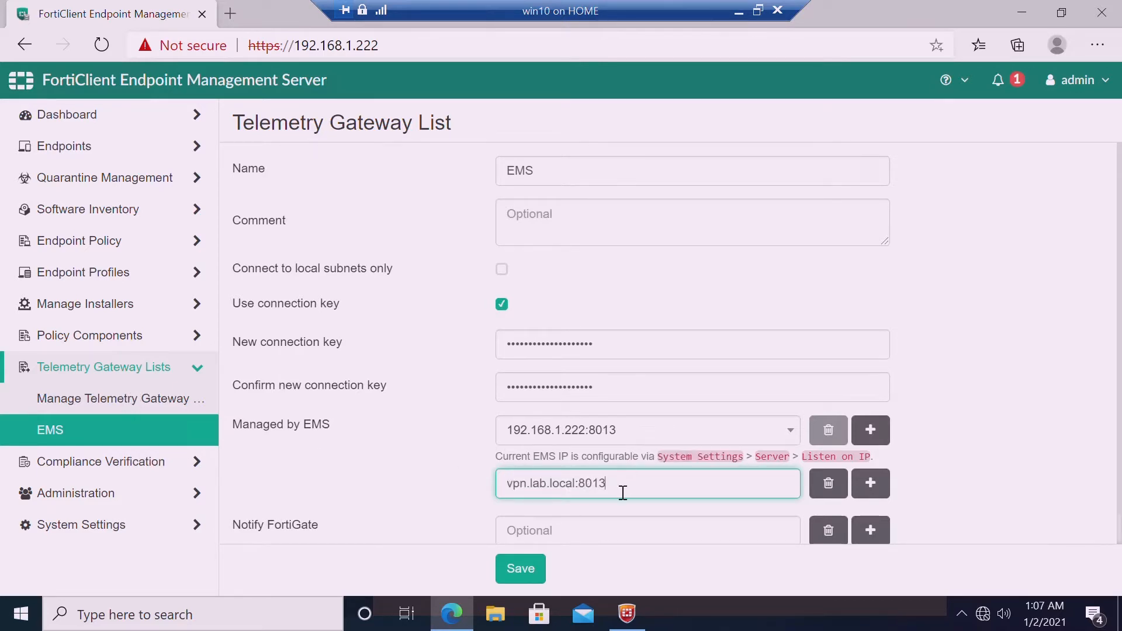
{"action": "left_click_drag", "start_coordinate": [623, 493], "coordinate": [500, 489]}
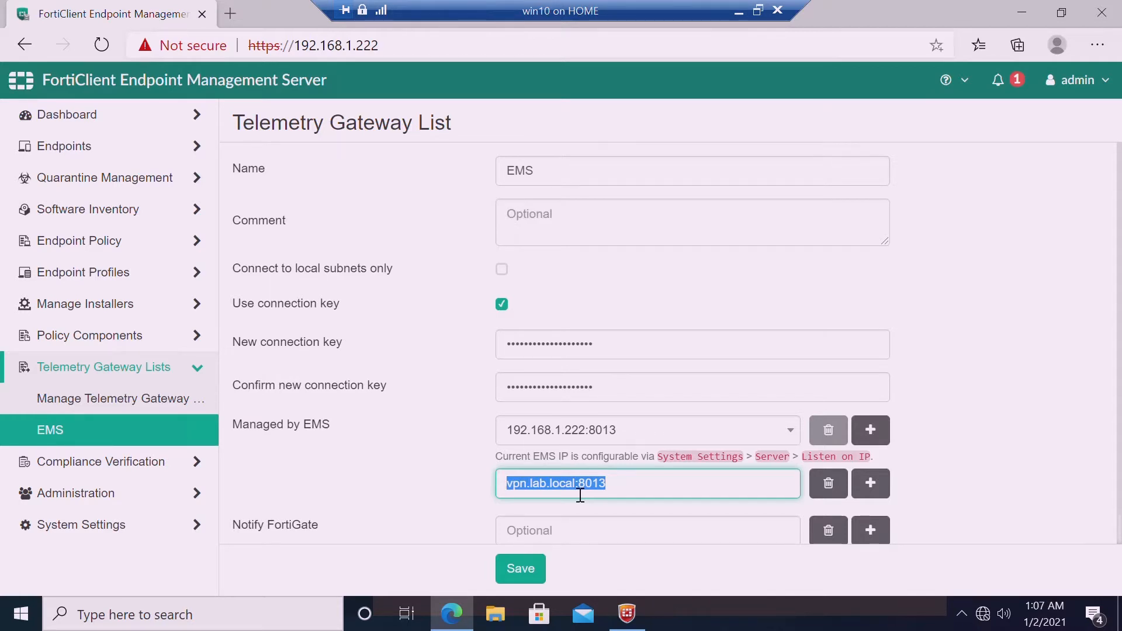
{"action": "left_click", "coordinate": [615, 491]}
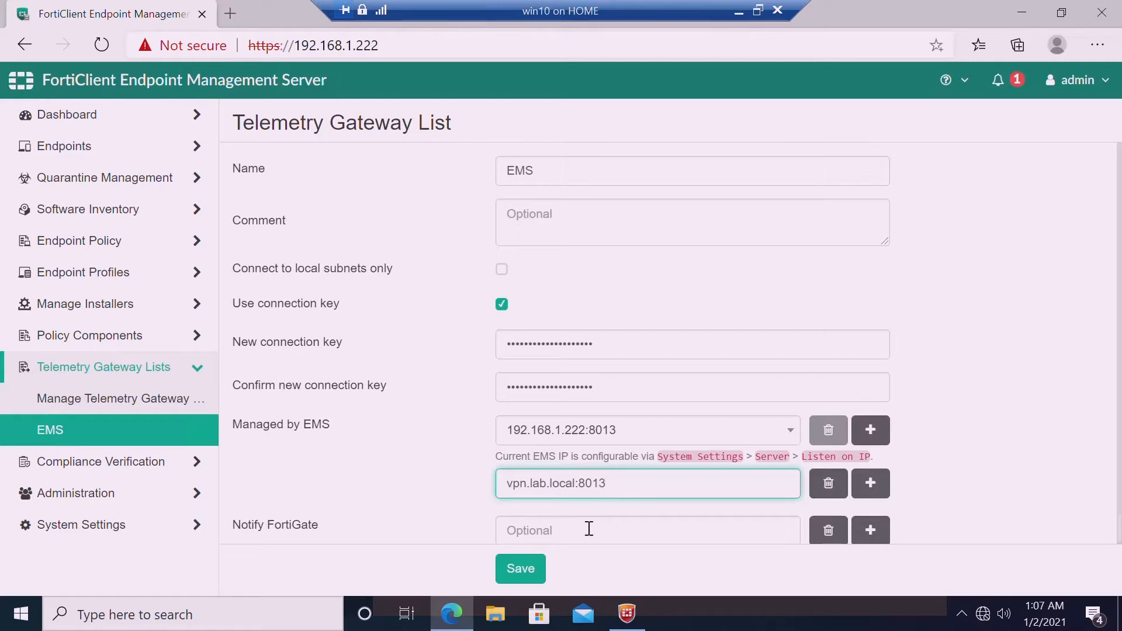
{"action": "left_click", "coordinate": [627, 613]}
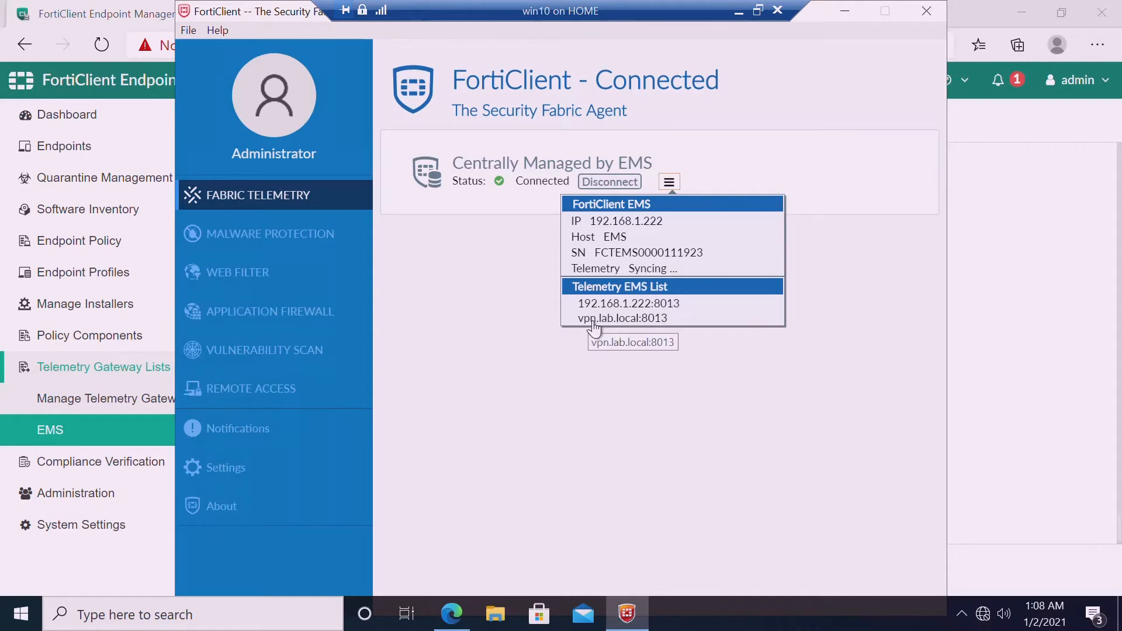
{"action": "left_click", "coordinate": [976, 359]}
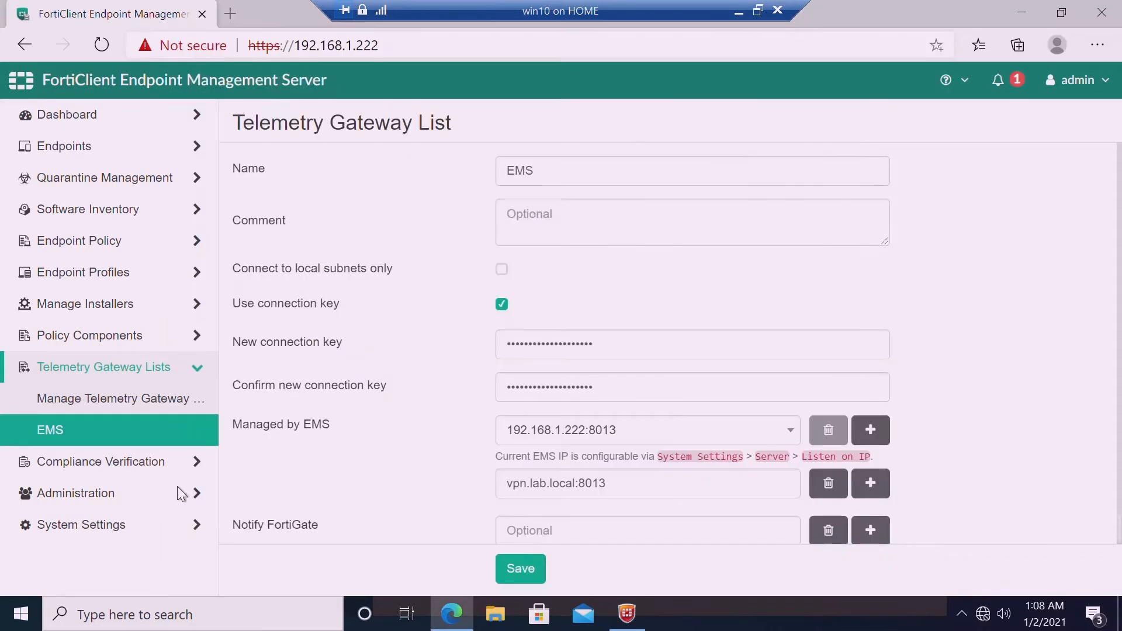
{"action": "left_click", "coordinate": [92, 524]}
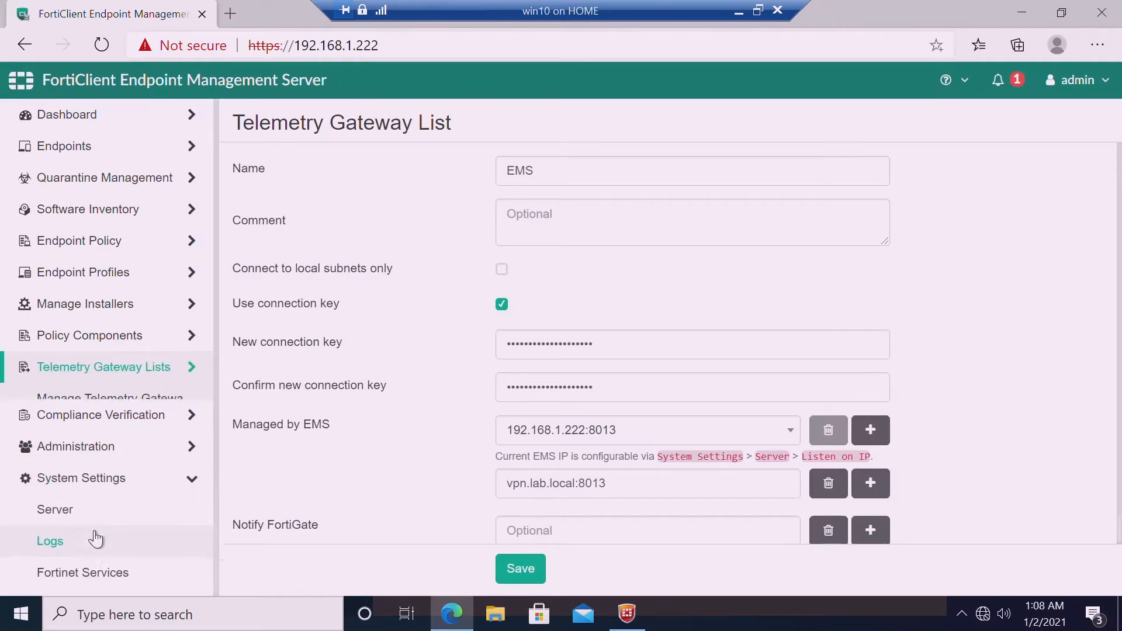
{"action": "left_click", "coordinate": [90, 510]}
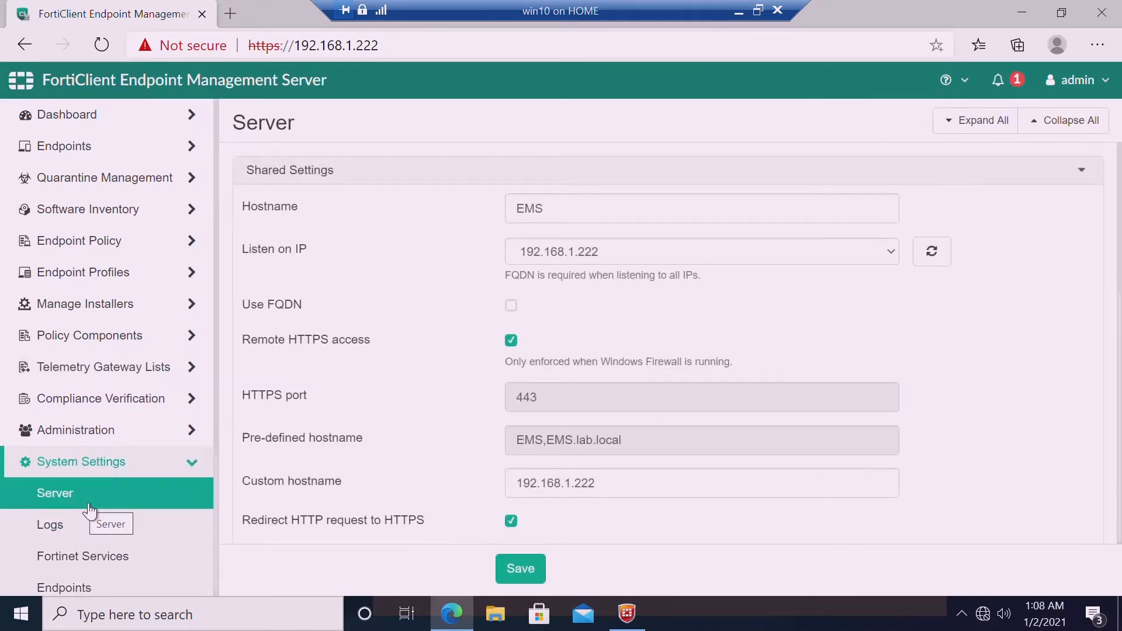
{"action": "left_click", "coordinate": [651, 493]}
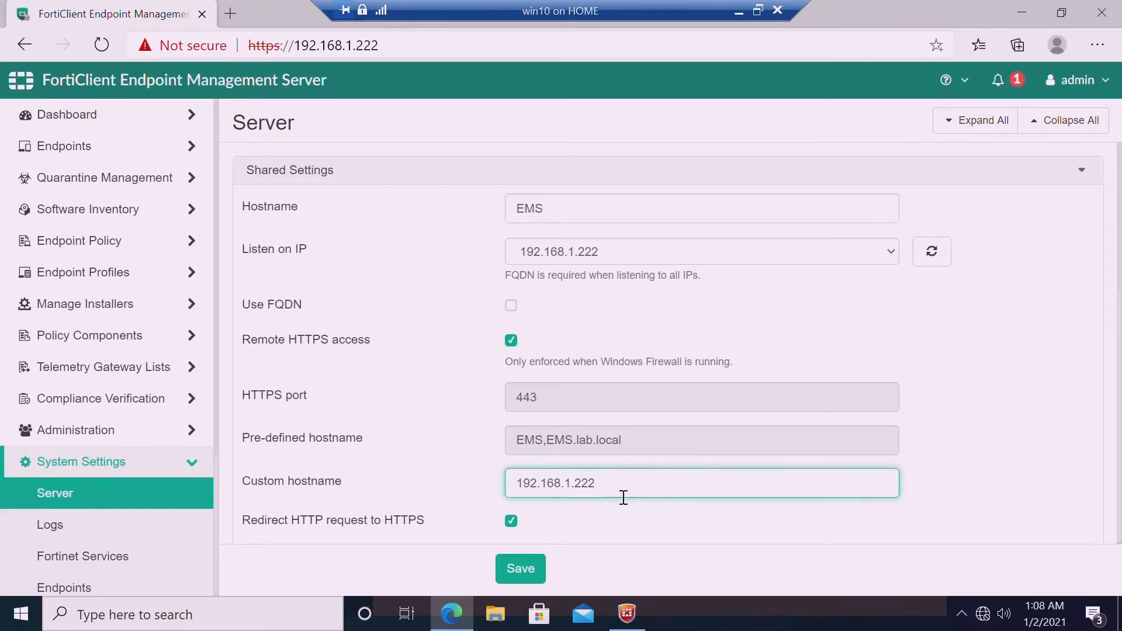
{"action": "left_click", "coordinate": [135, 379]}
{"action": "left_click", "coordinate": [82, 434]}
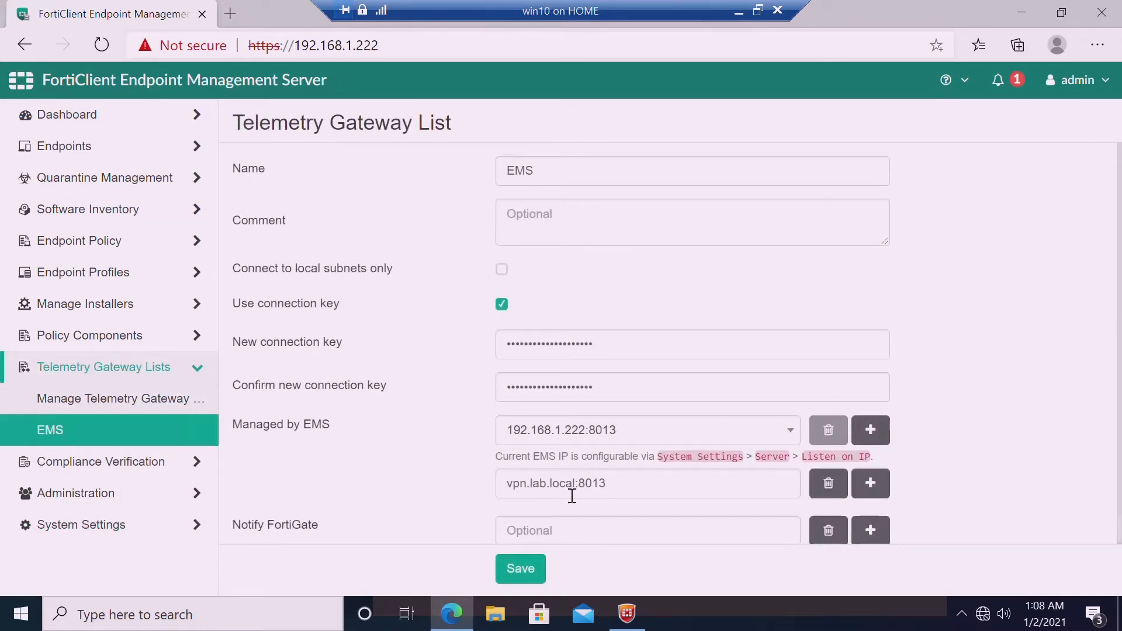
Check FortiClient's Telemetry EMS list on win10, then switch to the EMS VM
{"action": "left_click", "coordinate": [627, 613]}
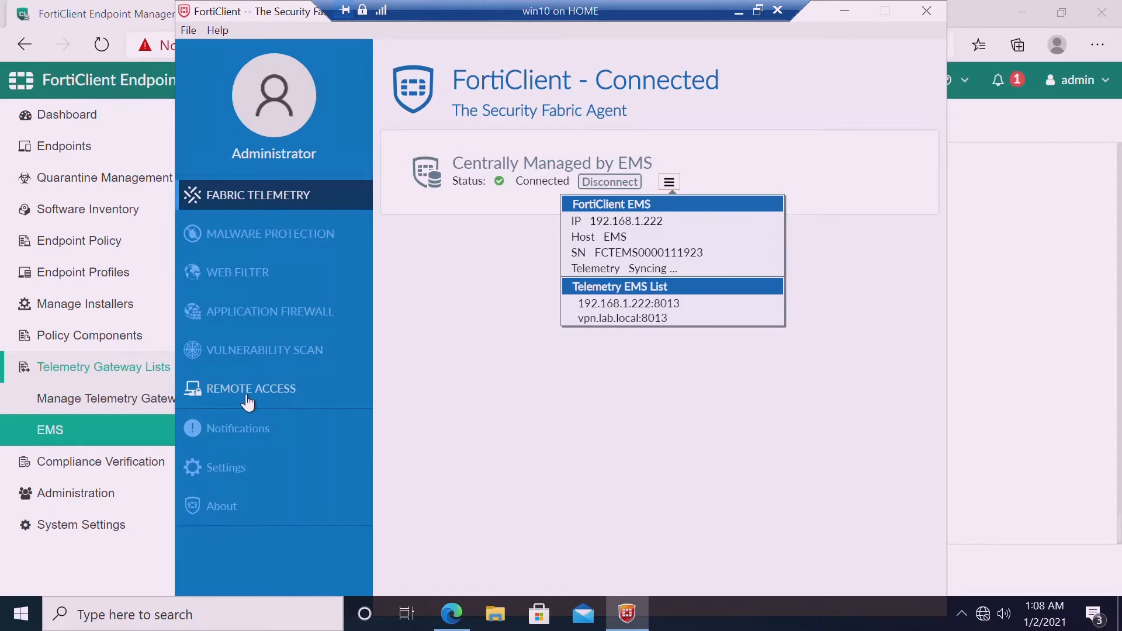
{"action": "left_click", "coordinate": [739, 13]}
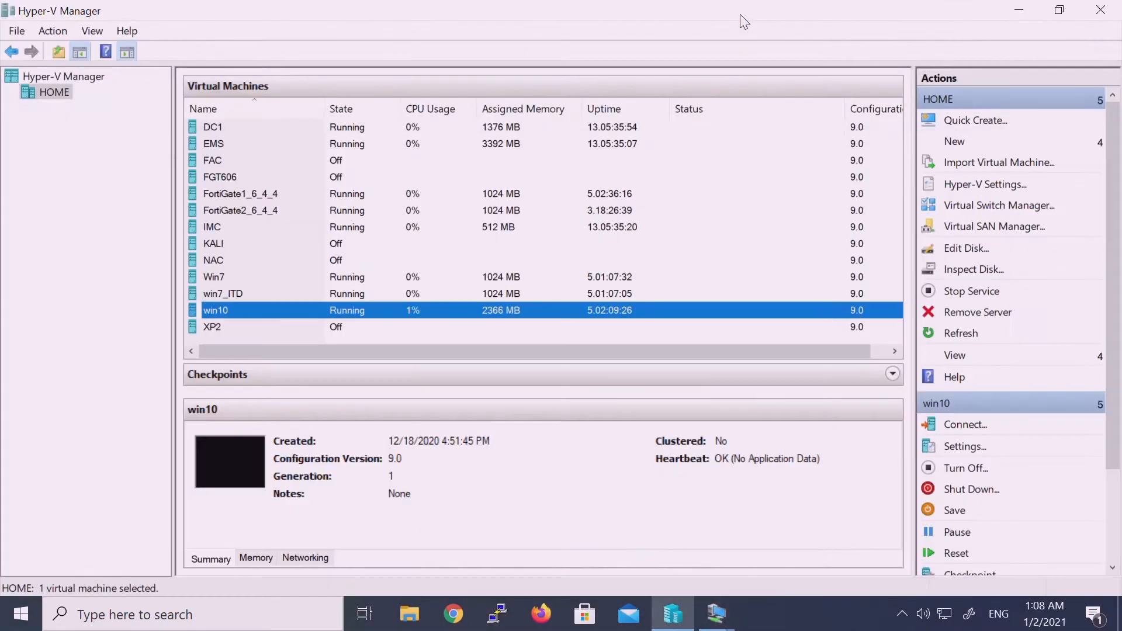
{"action": "mouse_move", "coordinate": [717, 614]}
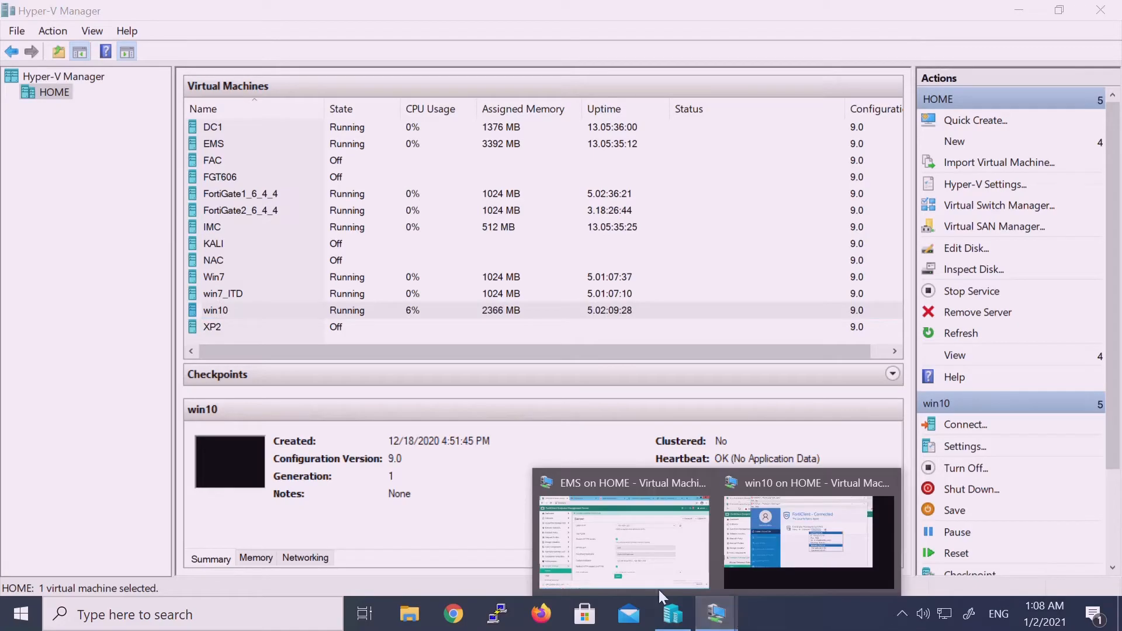
{"action": "left_click", "coordinate": [642, 567]}
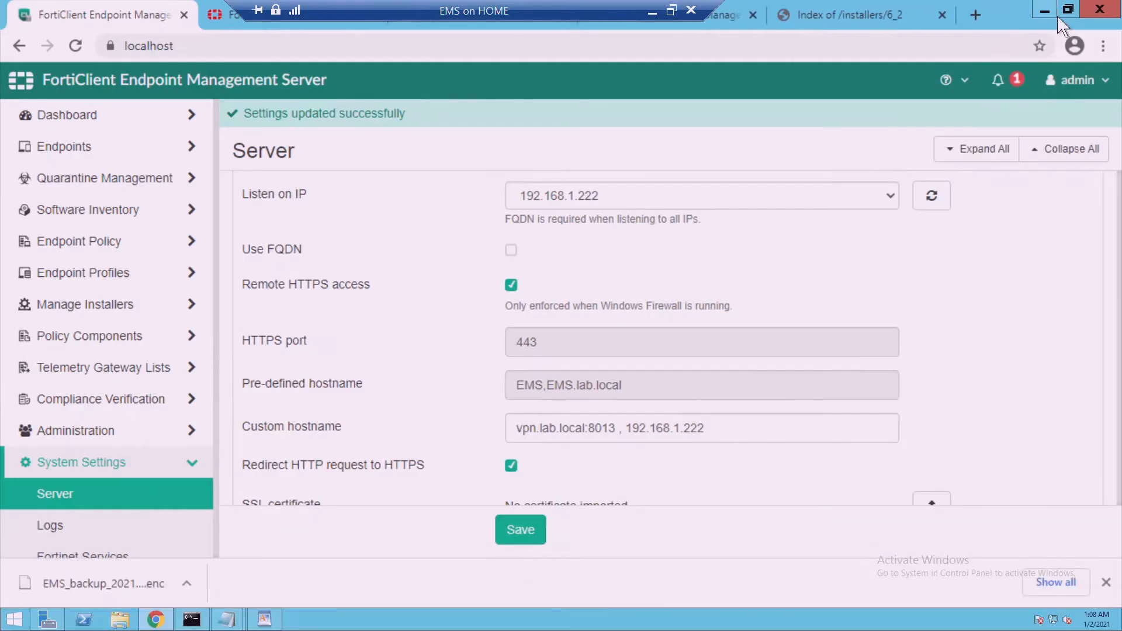
Replace 'System Settings' in the upgrade notes with 'Telmetry Gateway'
{"action": "left_click", "coordinate": [1057, 16]}
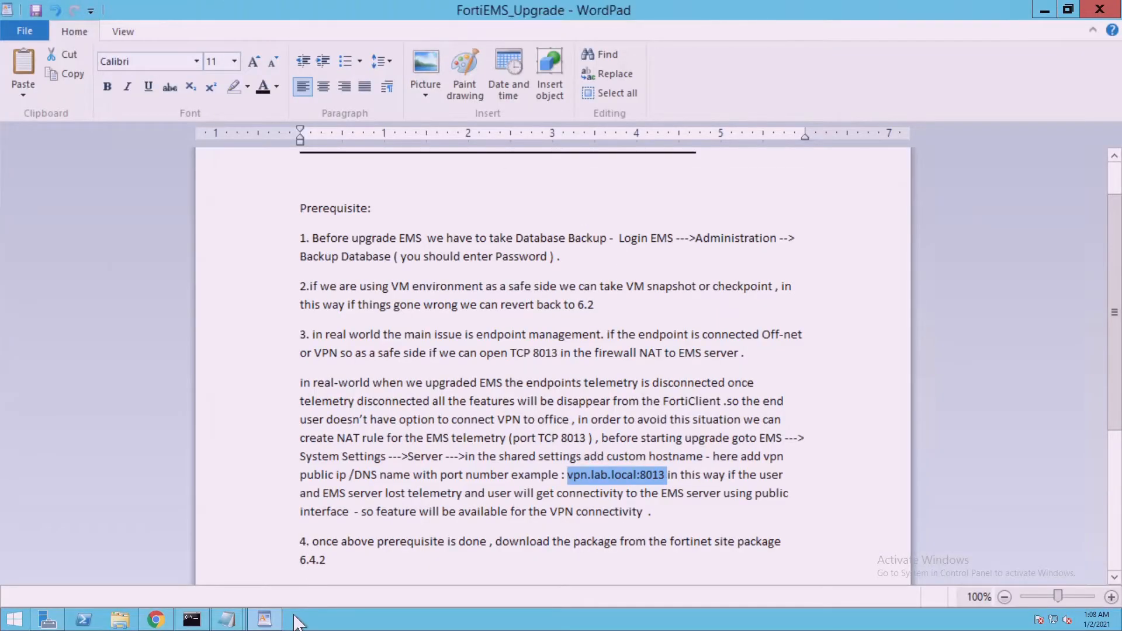
{"action": "left_click", "coordinate": [489, 473]}
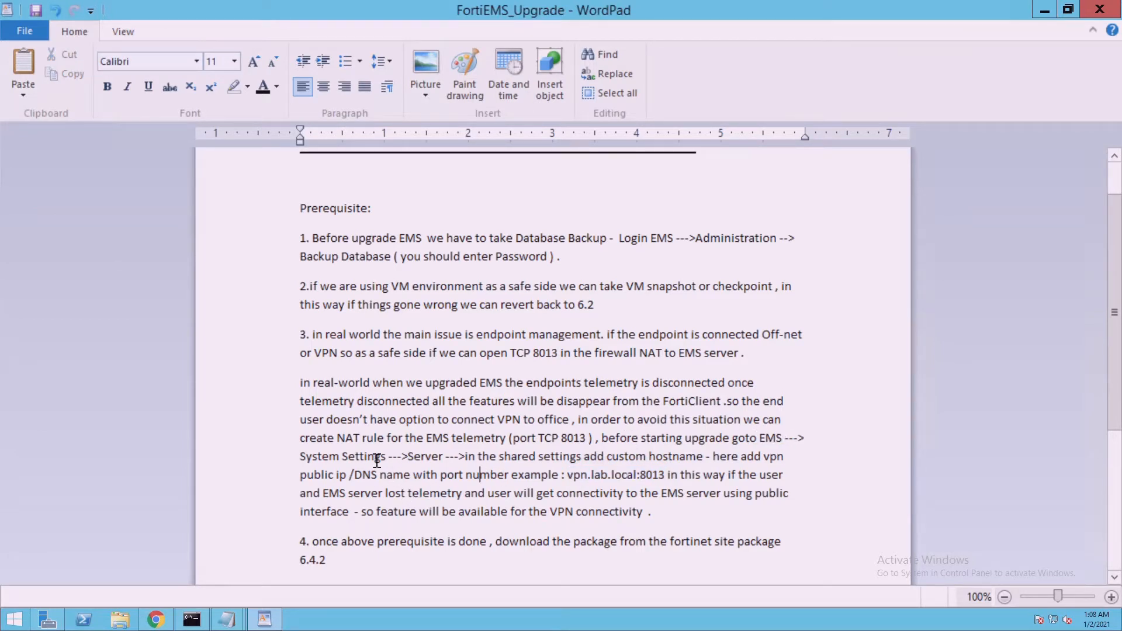
{"action": "left_click_drag", "start_coordinate": [301, 457], "coordinate": [388, 462]}
{"action": "left_click", "coordinate": [172, 622]}
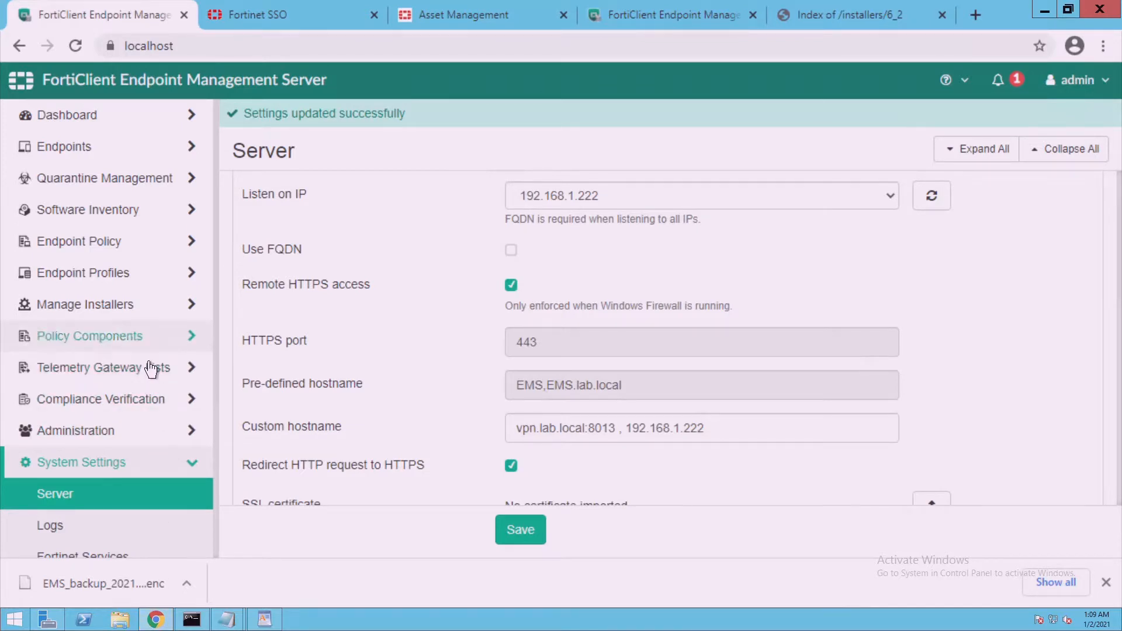
{"action": "left_click", "coordinate": [151, 369]}
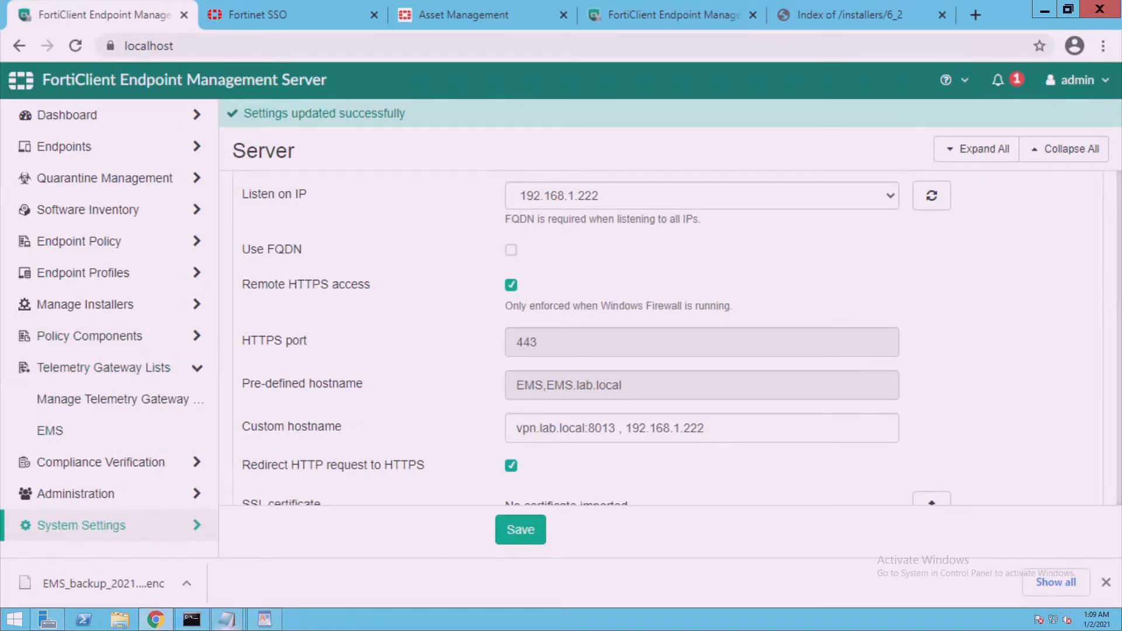
{"action": "left_click", "coordinate": [264, 620]}
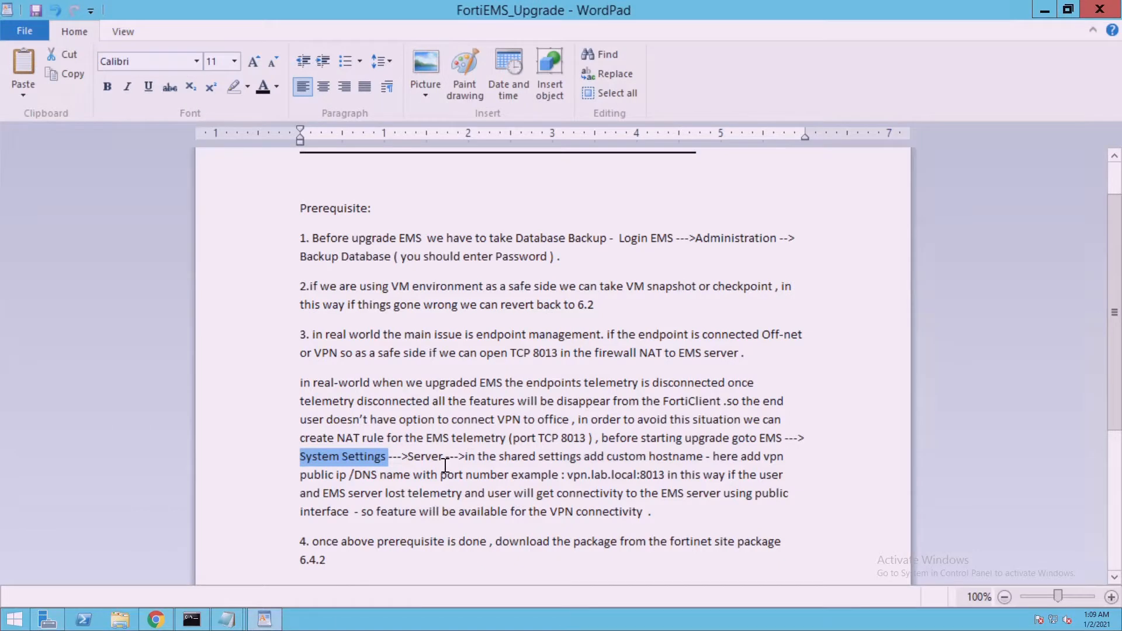
{"action": "type", "text": "Tel"}
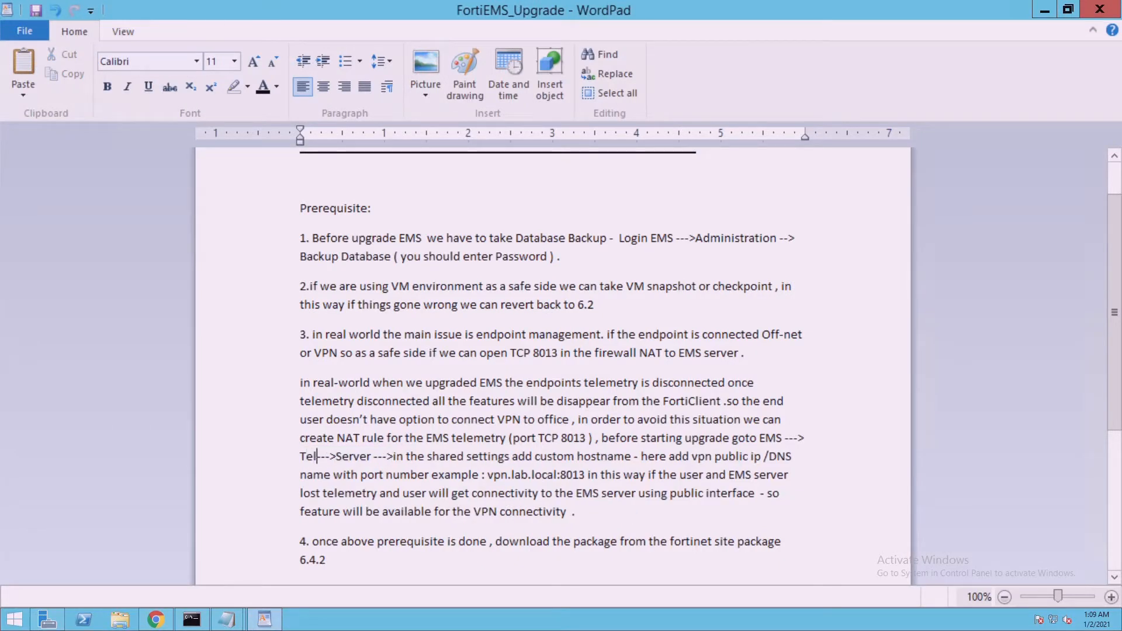
{"action": "type", "text": "metry Ga"}
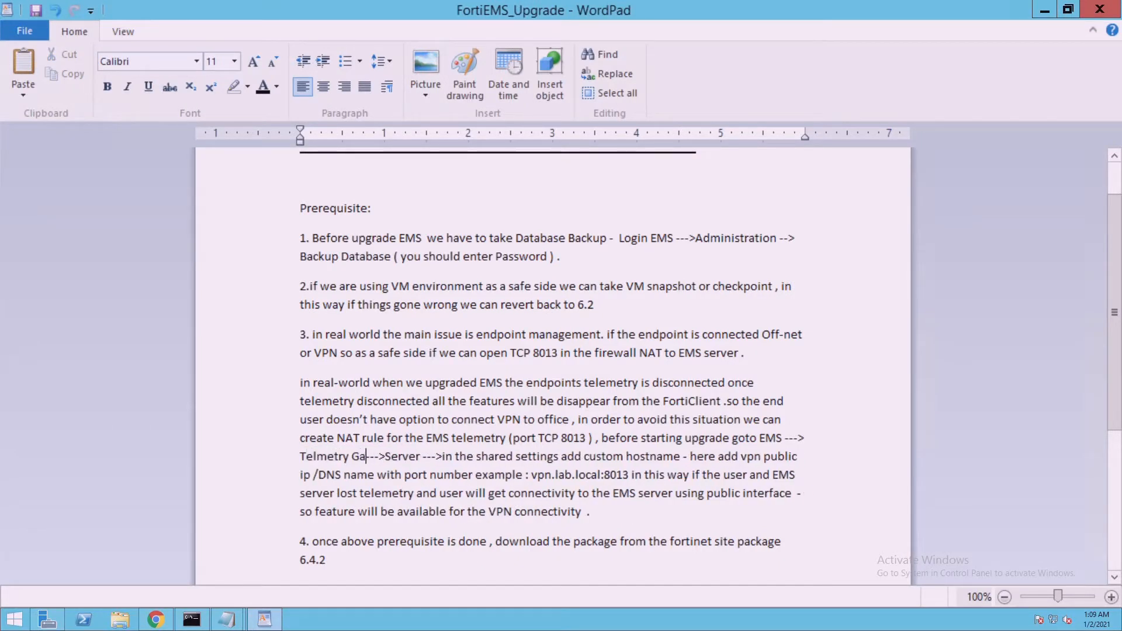
{"action": "type", "text": "teway"}
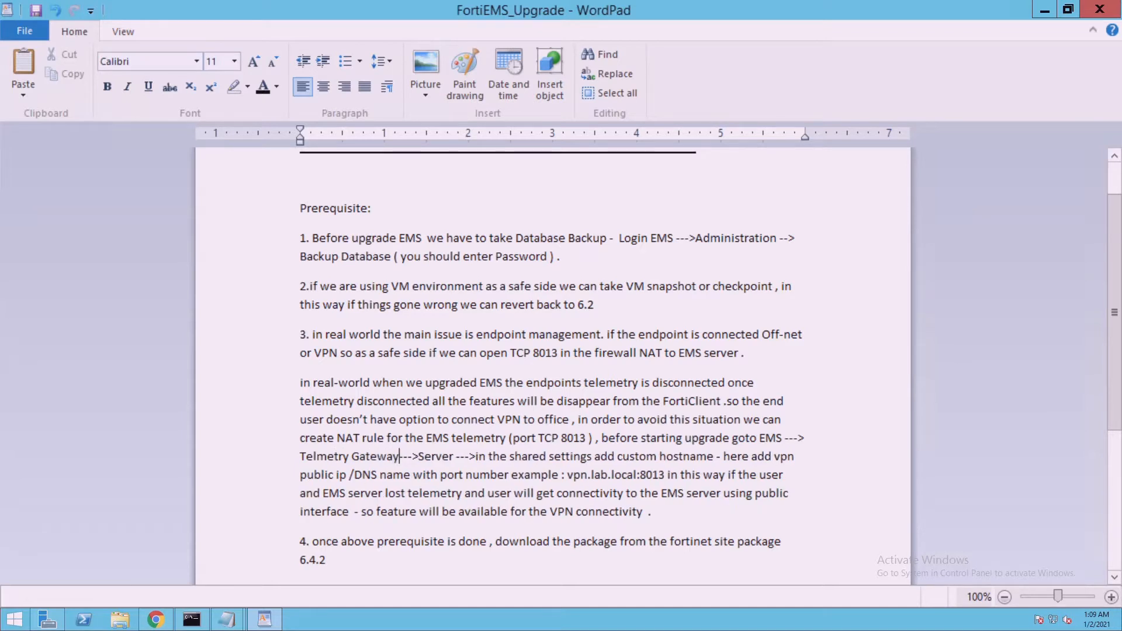
Replace 'Server' with 'add new for VPN.LAB>LOCAL:8013' and delete the custom-hostname instruction
{"action": "left_click_drag", "start_coordinate": [418, 465], "coordinate": [460, 465]}
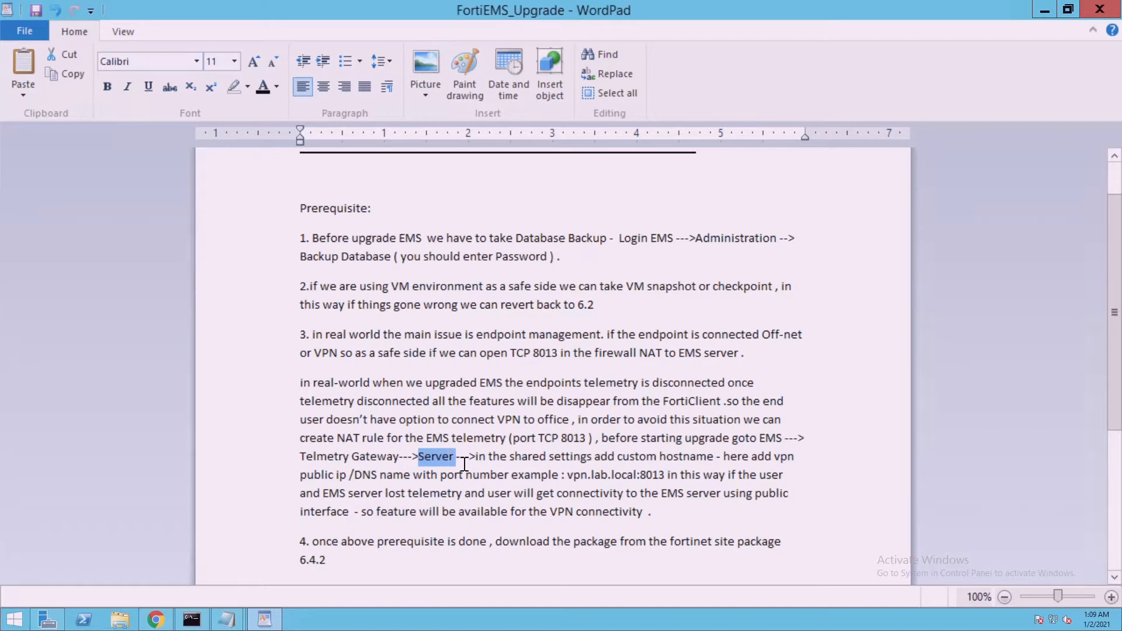
{"action": "type", "text": "add new "}
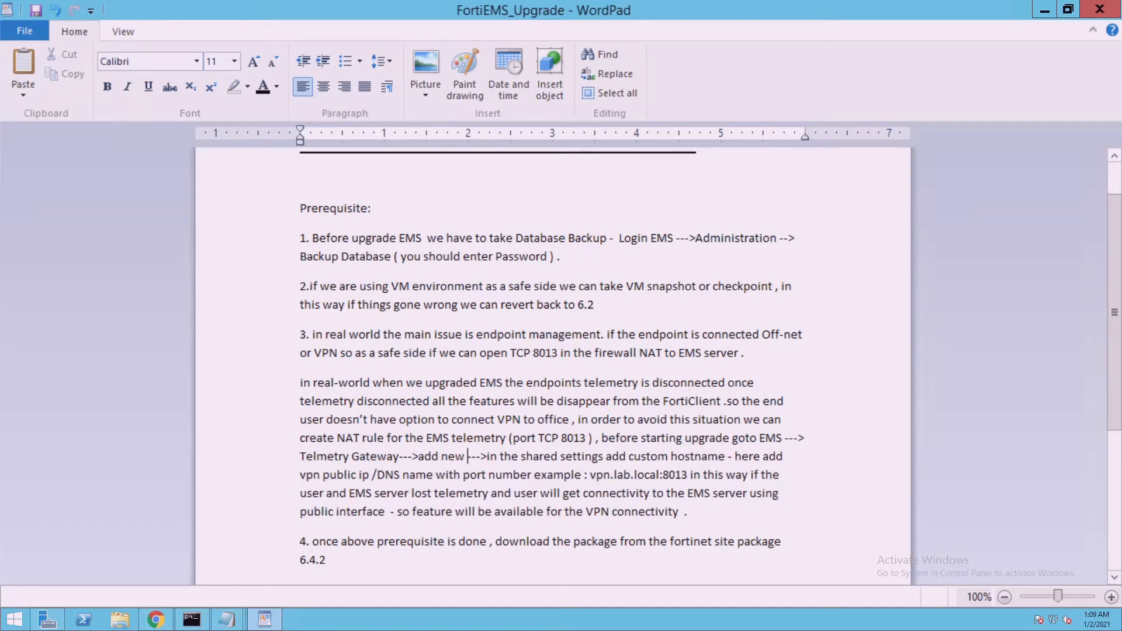
{"action": "type", "text": "for"}
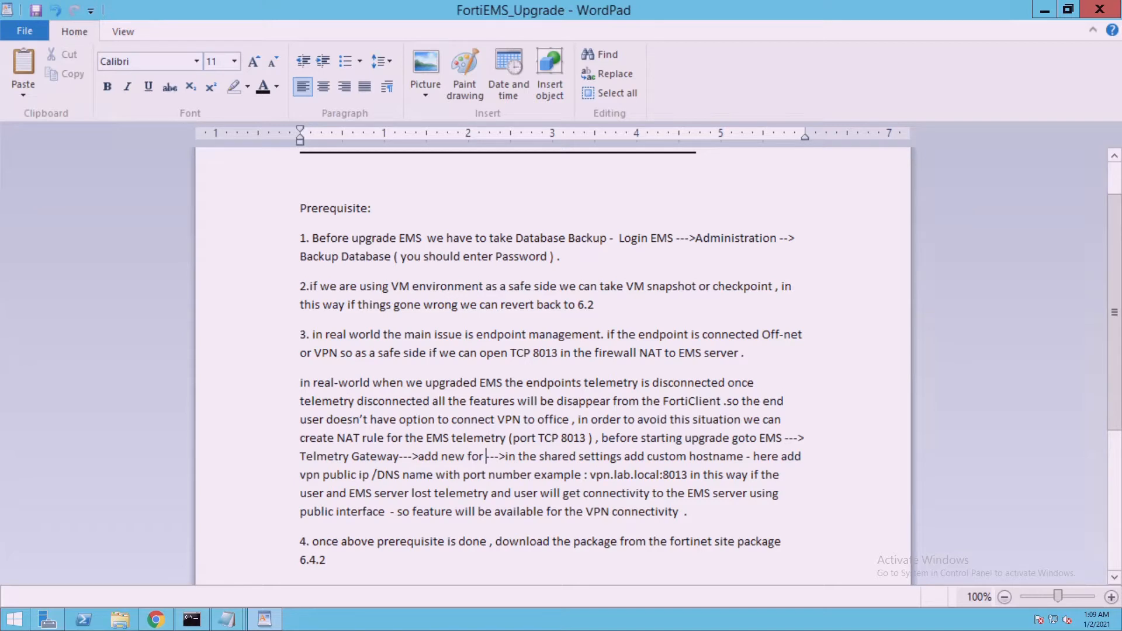
{"action": "type", "text": " VPN"}
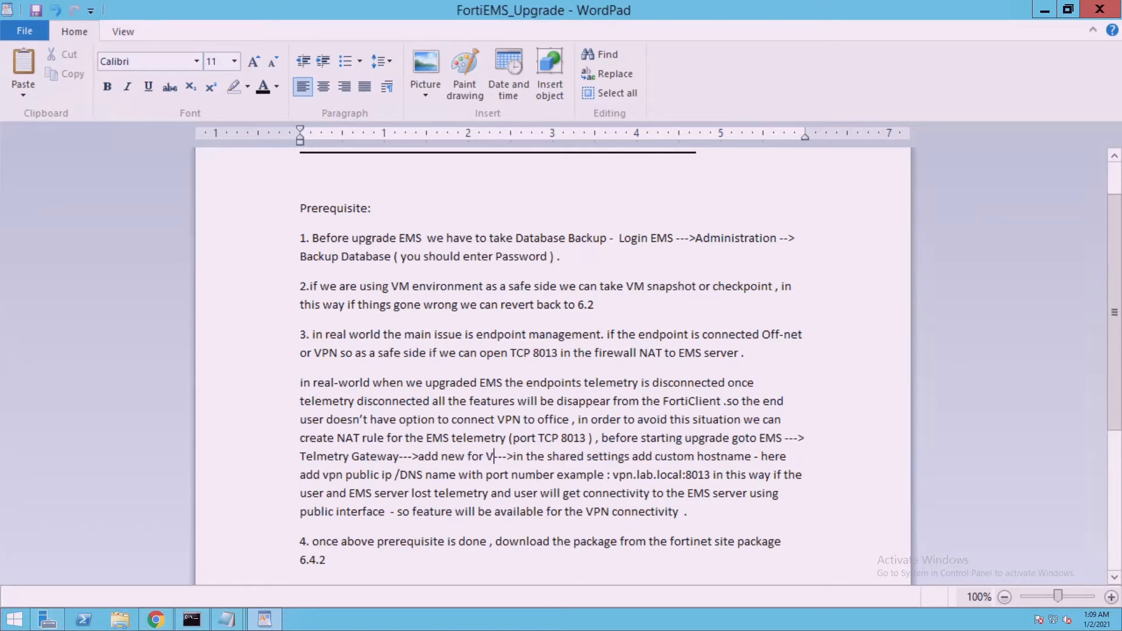
{"action": "type", "text": "."}
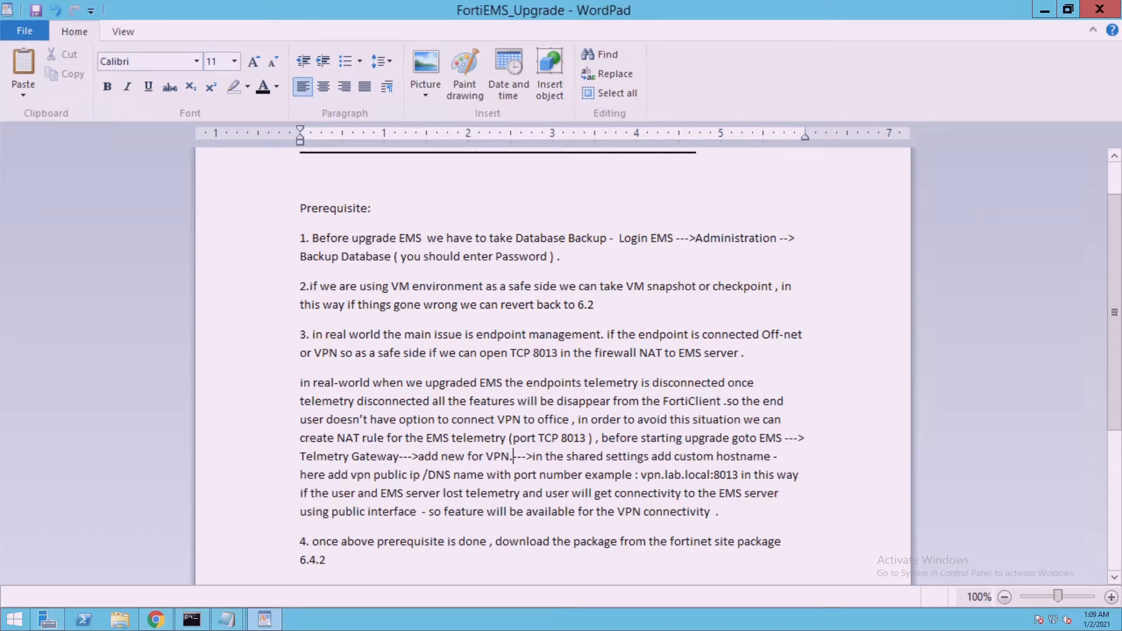
{"action": "type", "text": "LAB>LOCA"}
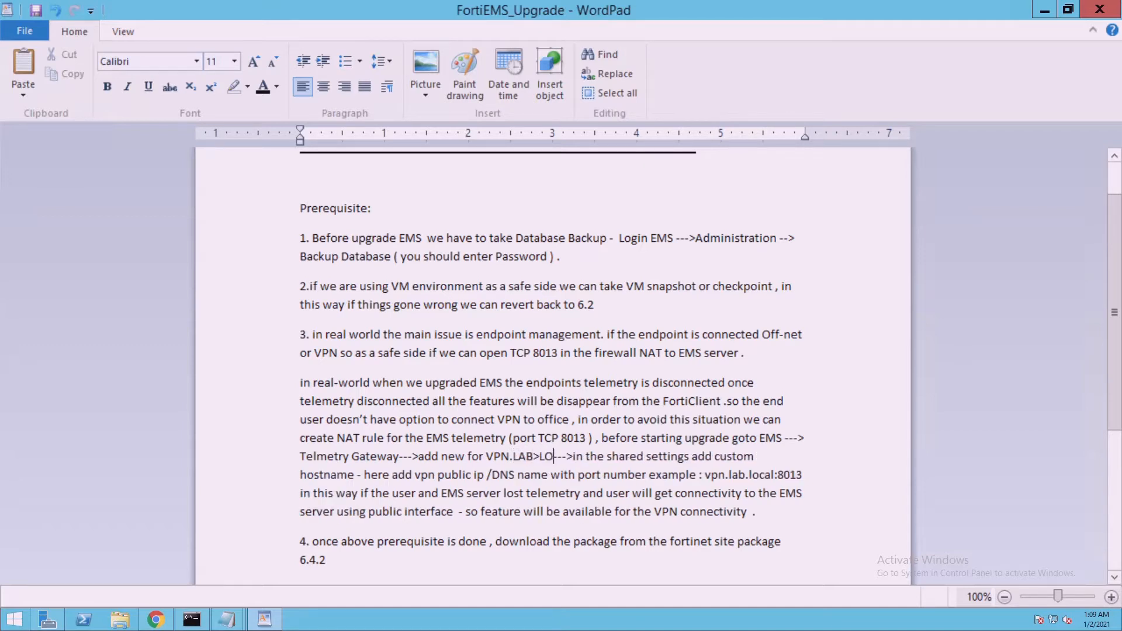
{"action": "type", "text": "L:8013"}
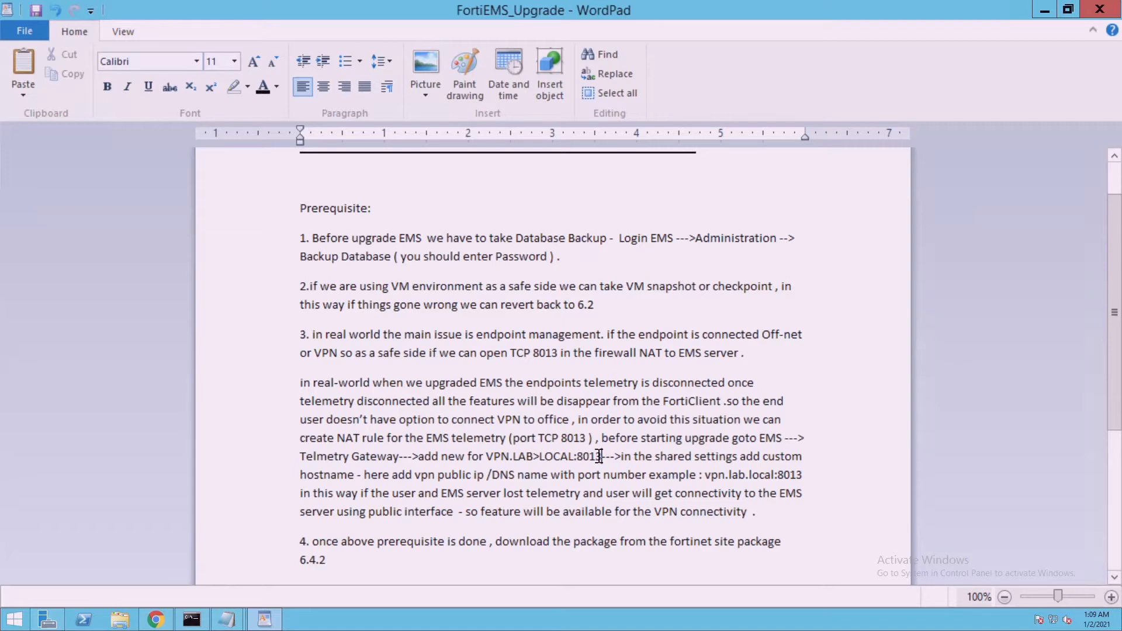
{"action": "left_click_drag", "start_coordinate": [603, 459], "coordinate": [804, 469]}
{"action": "left_click_drag", "start_coordinate": [367, 498], "coordinate": [365, 480]}
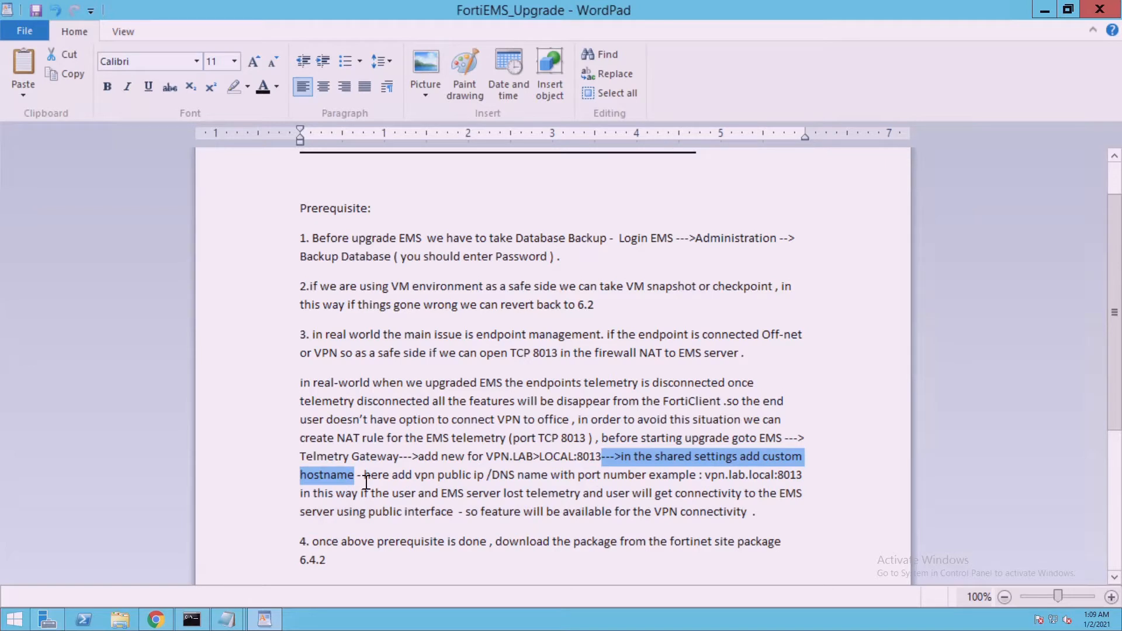
{"action": "key", "text": "Delete"}
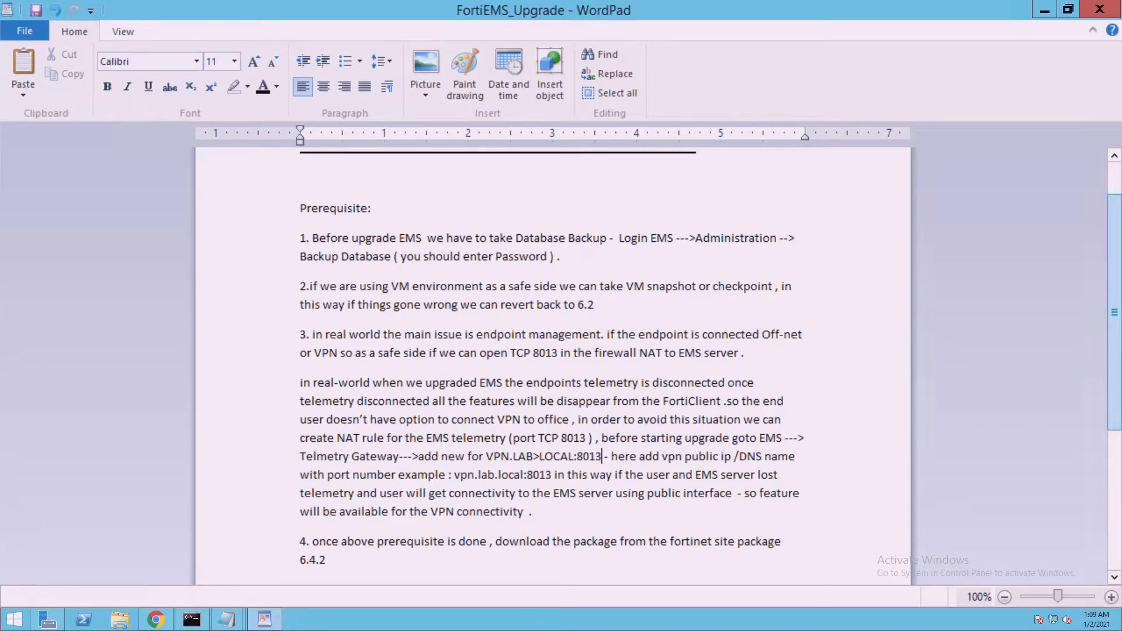
{"action": "scroll", "coordinate": [1115, 310], "scroll_direction": "down", "scroll_amount": 4}
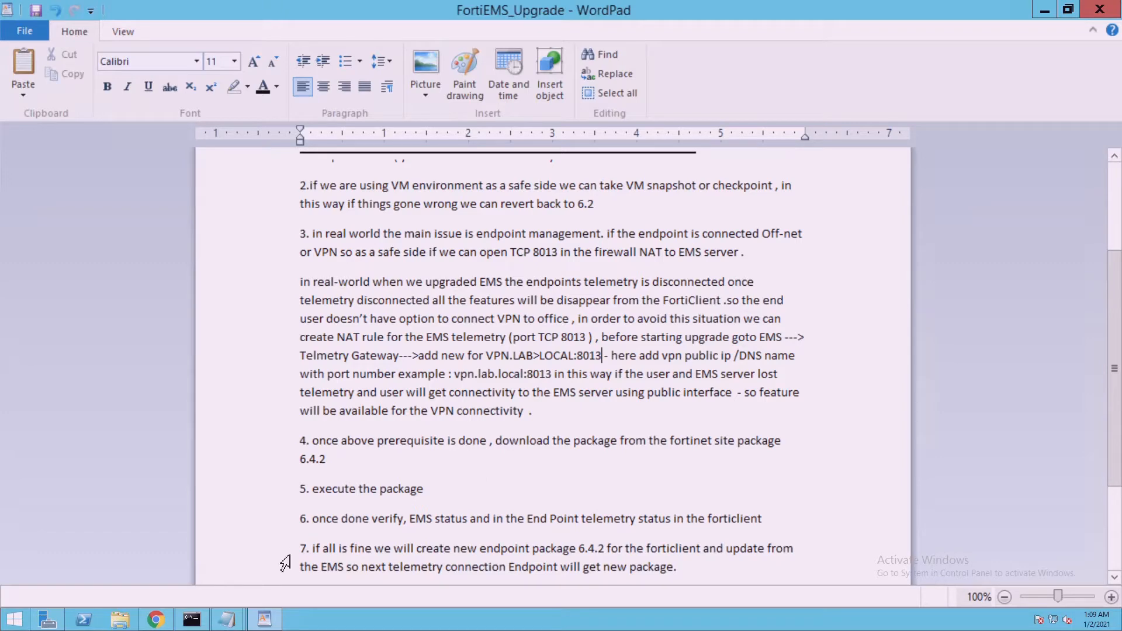
Submit the FortiCloud sign-in on the Fortinet SSO page
{"action": "left_click", "coordinate": [171, 622]}
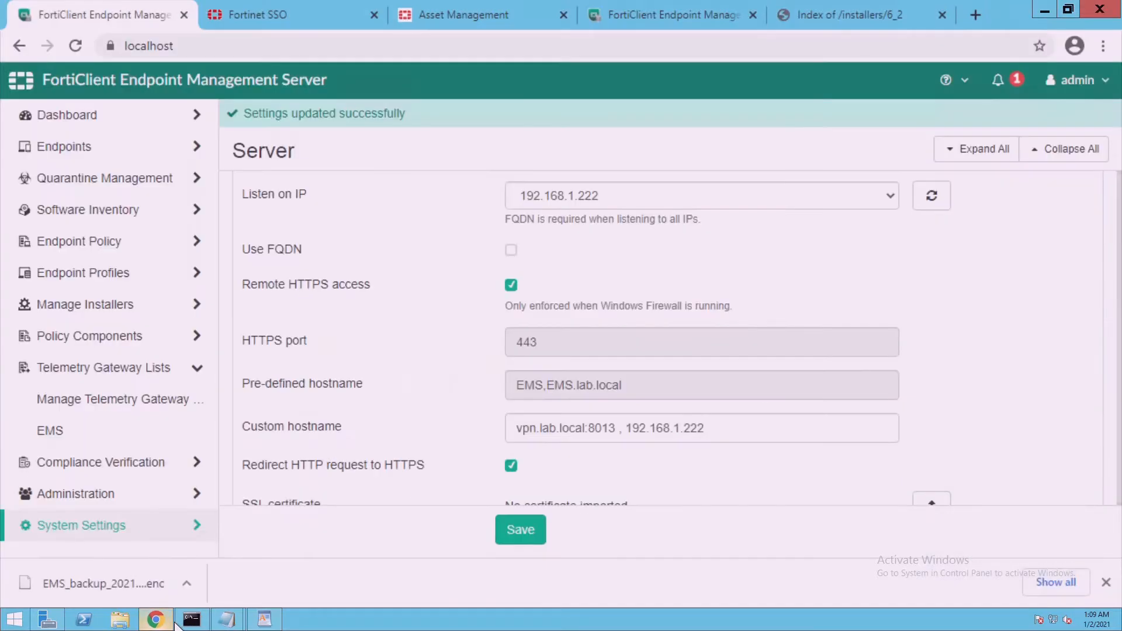
{"action": "left_click", "coordinate": [317, 21]}
{"action": "left_click", "coordinate": [545, 330]}
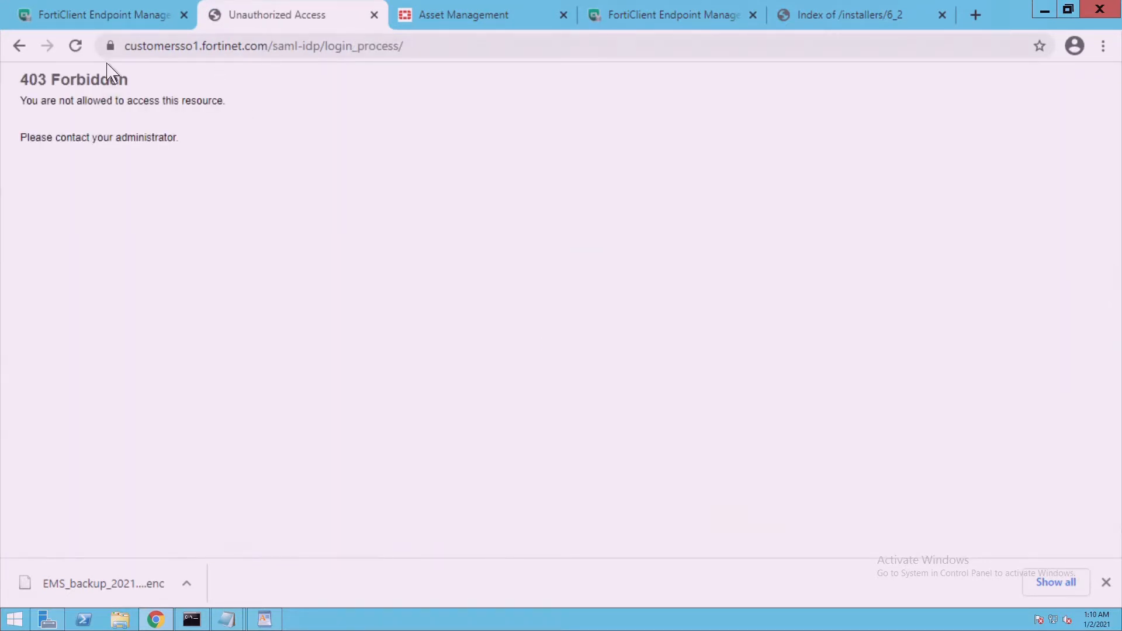
Retry the FortiCloud sign-in using the saved account credentials
{"action": "left_click", "coordinate": [88, 47]}
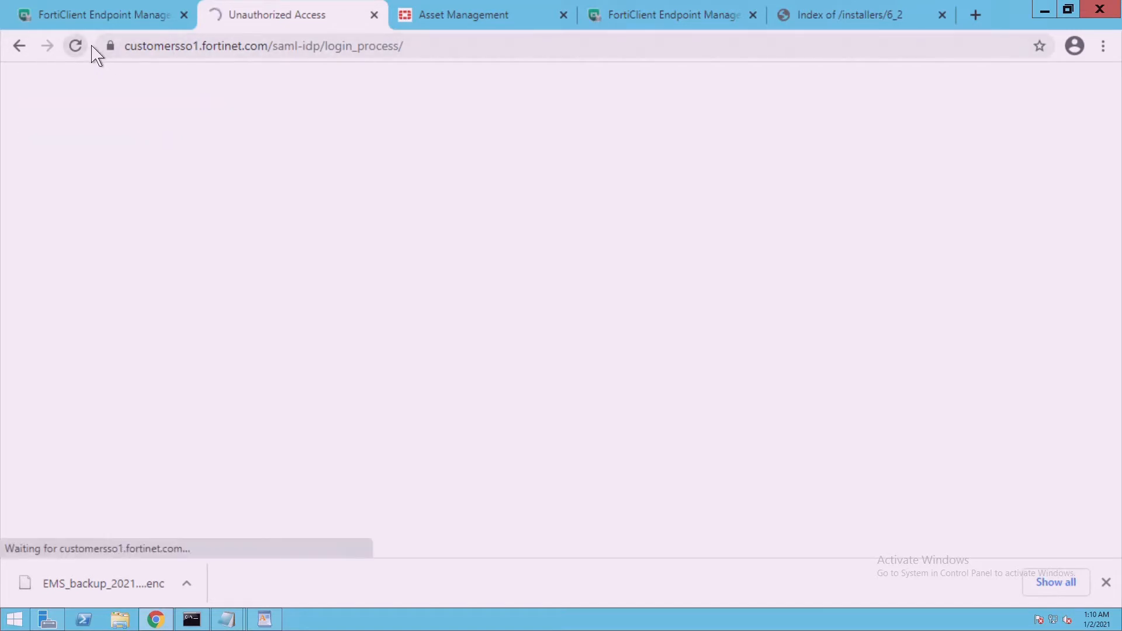
{"action": "left_click", "coordinate": [29, 53]}
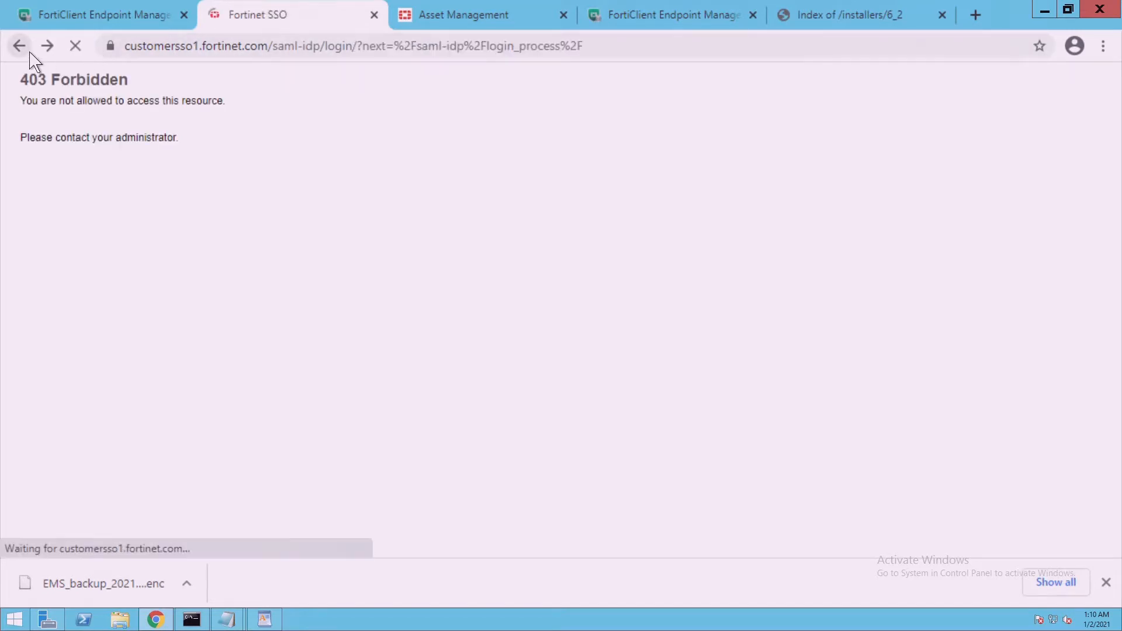
{"action": "left_click", "coordinate": [625, 213]}
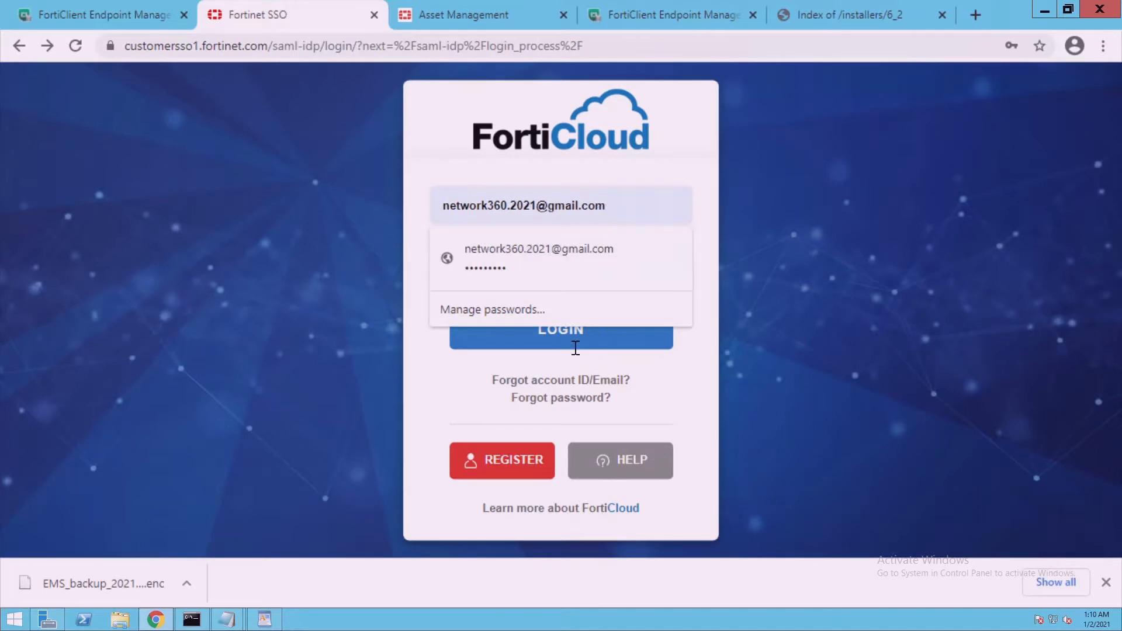
{"action": "left_click", "coordinate": [678, 368]}
{"action": "left_click", "coordinate": [585, 328]}
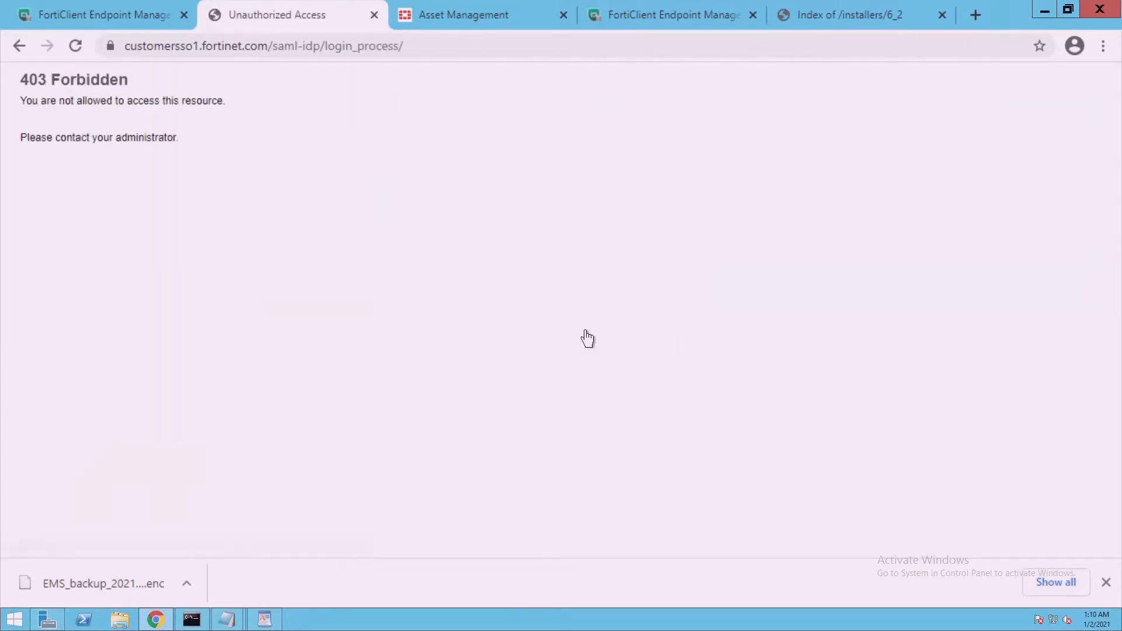
Go to support.fortinet.com, log in, and show the Download options
{"action": "left_click", "coordinate": [281, 51]}
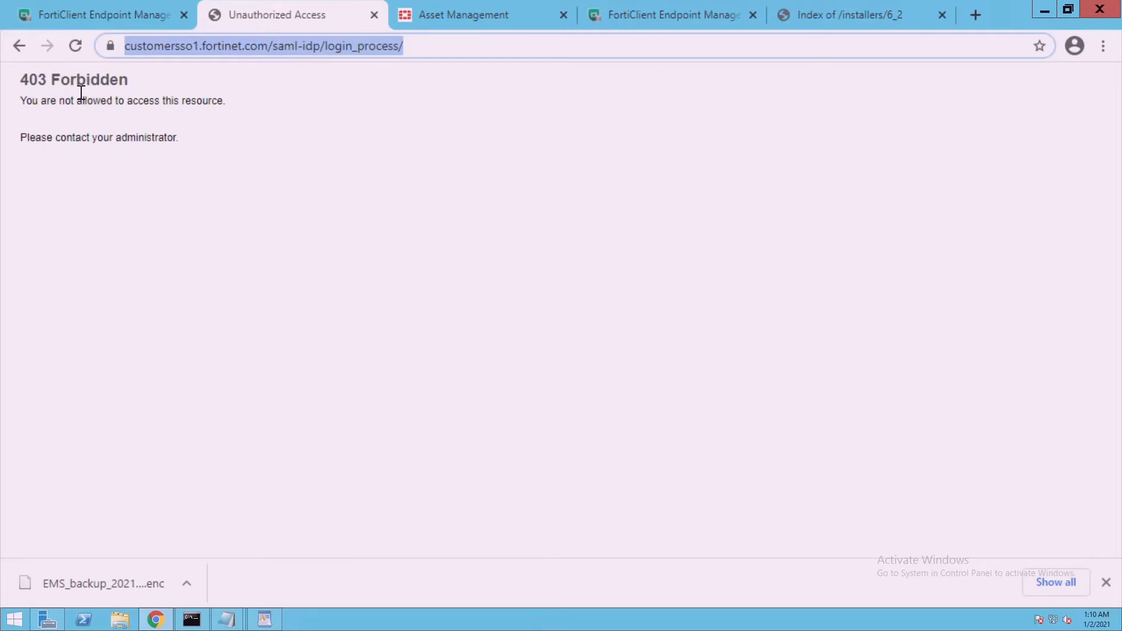
{"action": "left_click", "coordinate": [21, 48]}
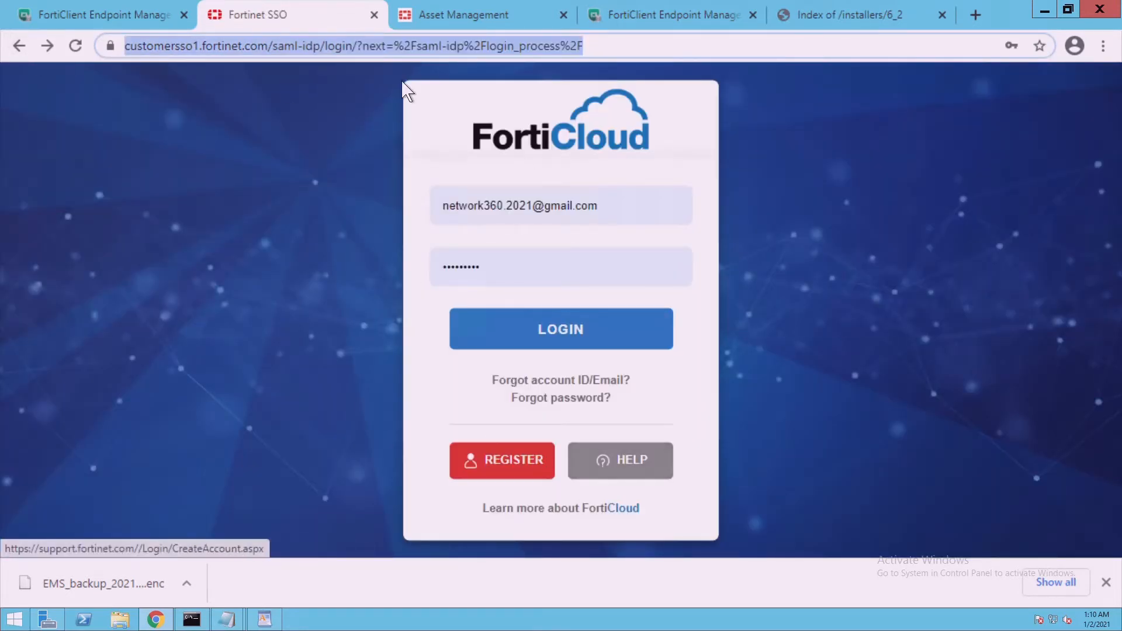
{"action": "type", "text": "suppo"}
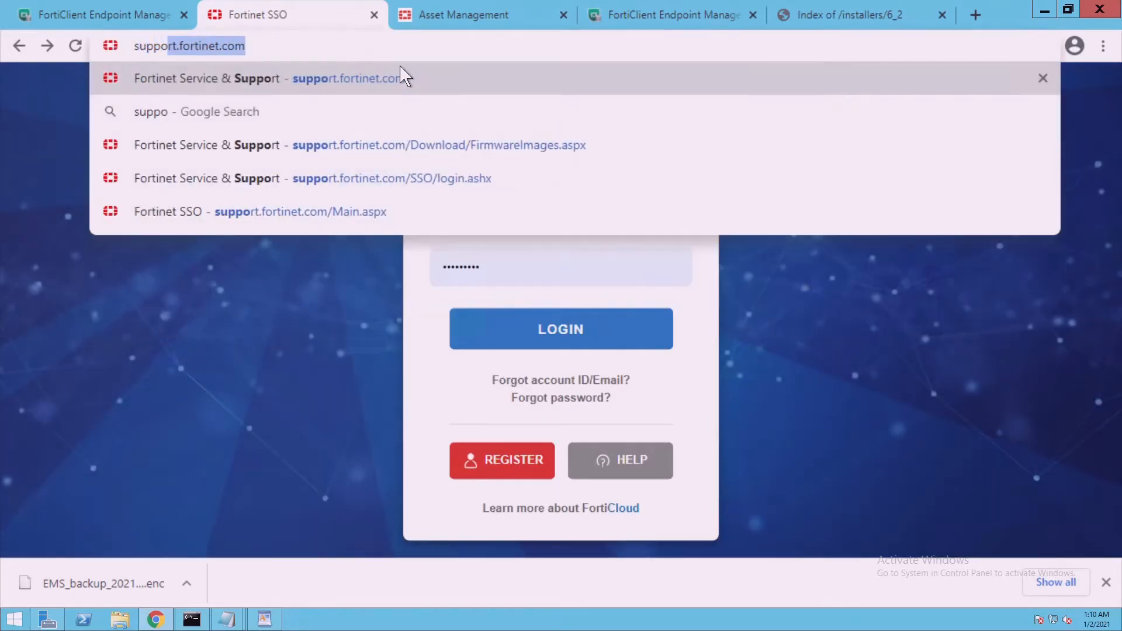
{"action": "type", "text": "rt.fortinet.com"}
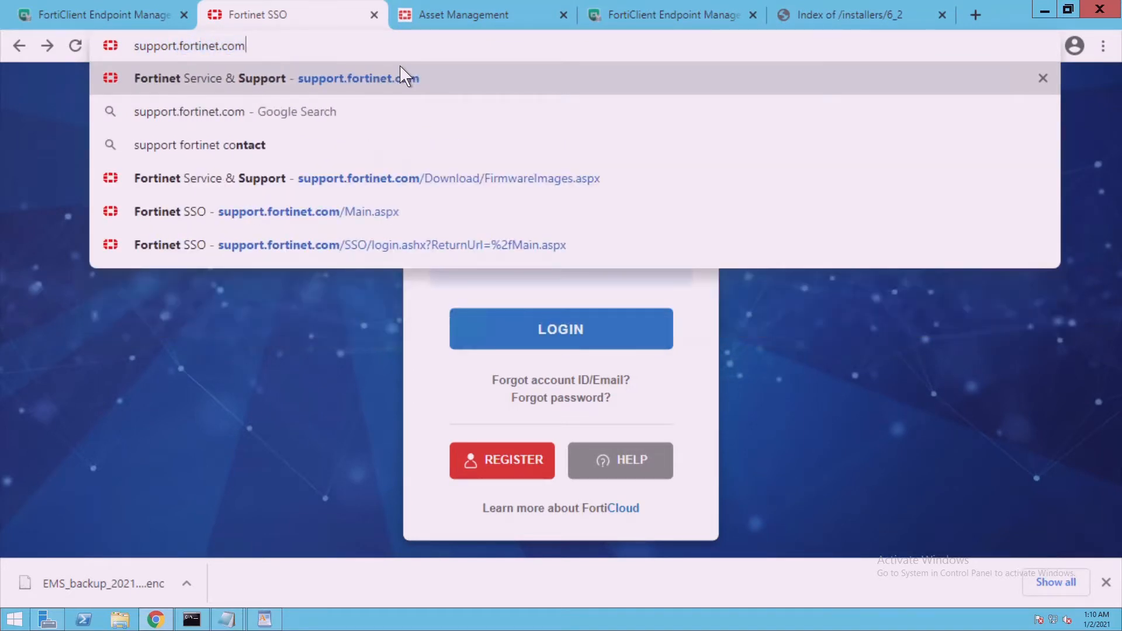
{"action": "key", "text": "Return"}
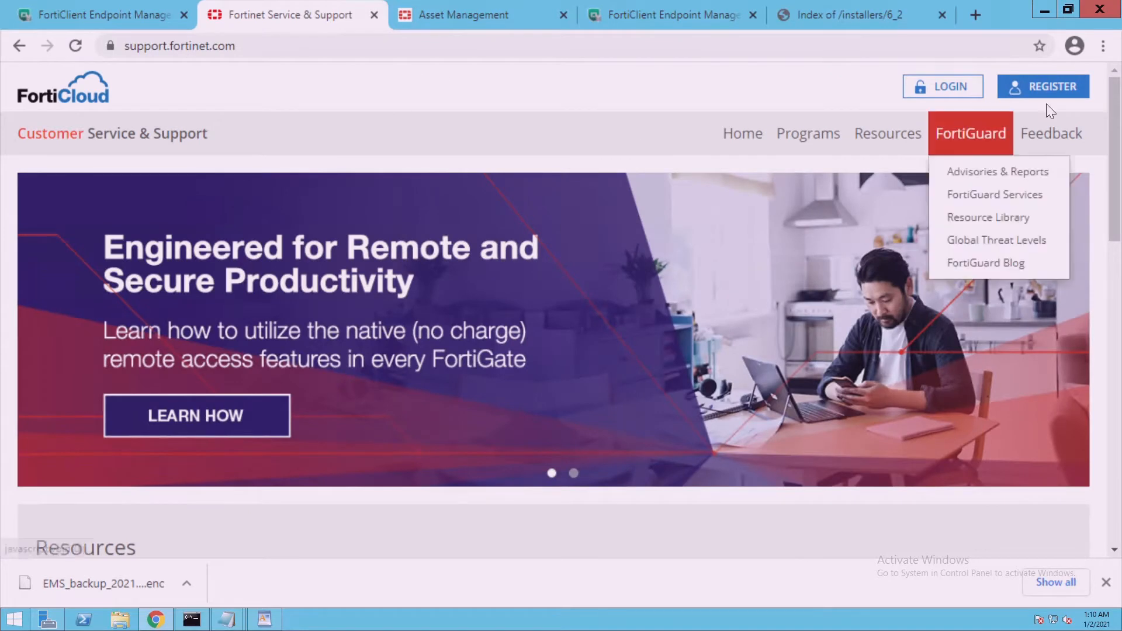
{"action": "left_click", "coordinate": [965, 85]}
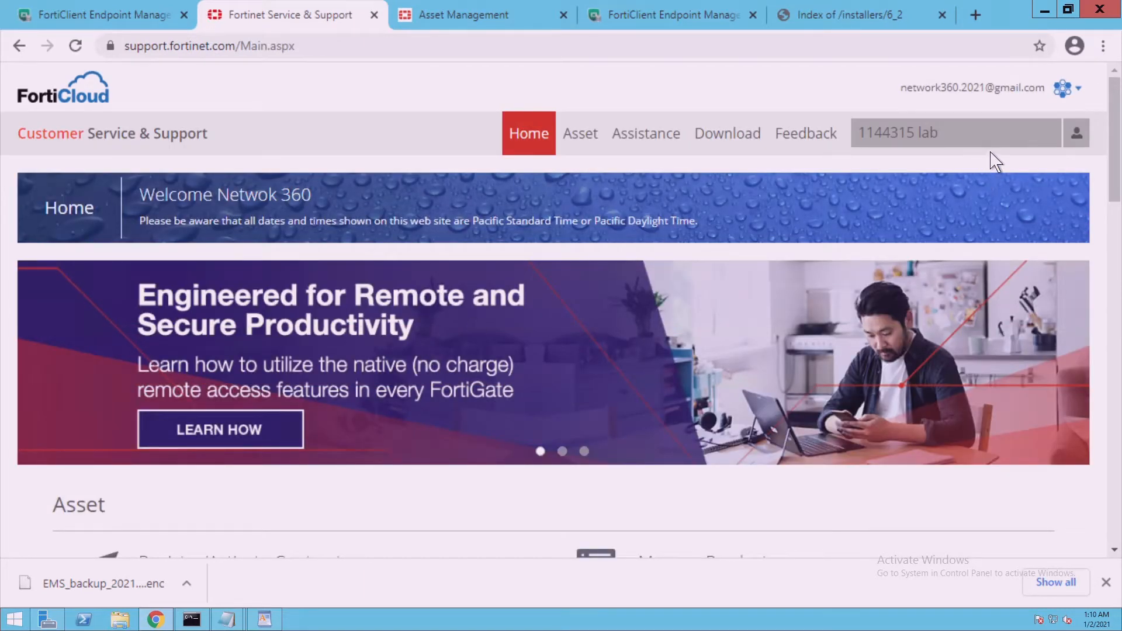
{"action": "left_click", "coordinate": [733, 143]}
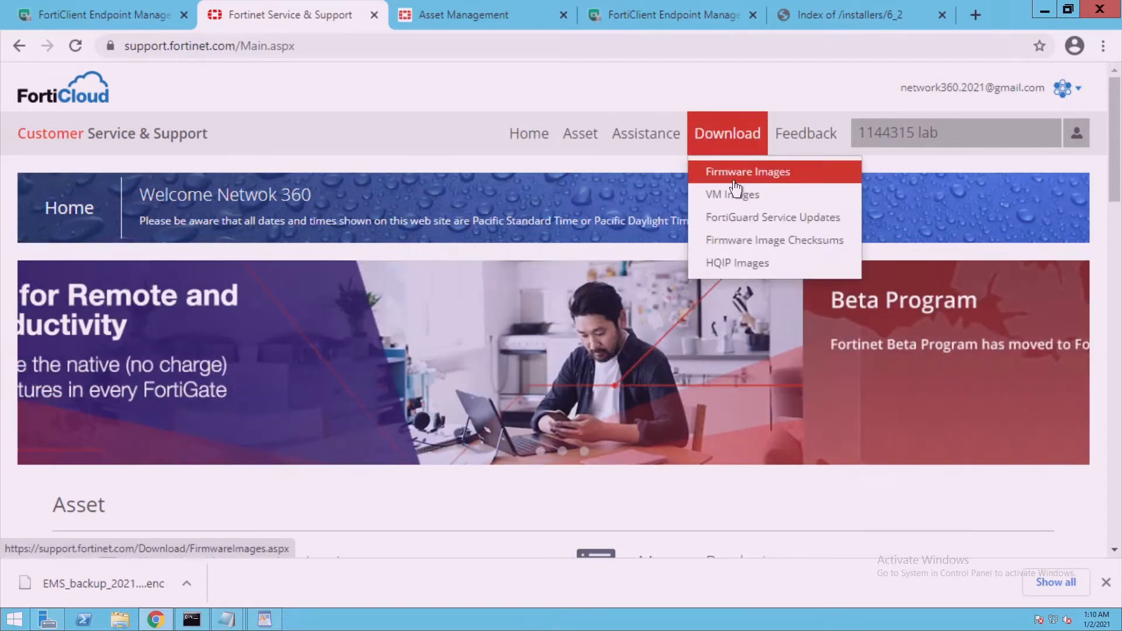
Download the FortiClientEMS 6.4.2.1570 x64 installer from Firmware Images v6.00 > 6.4
{"action": "left_click", "coordinate": [734, 182]}
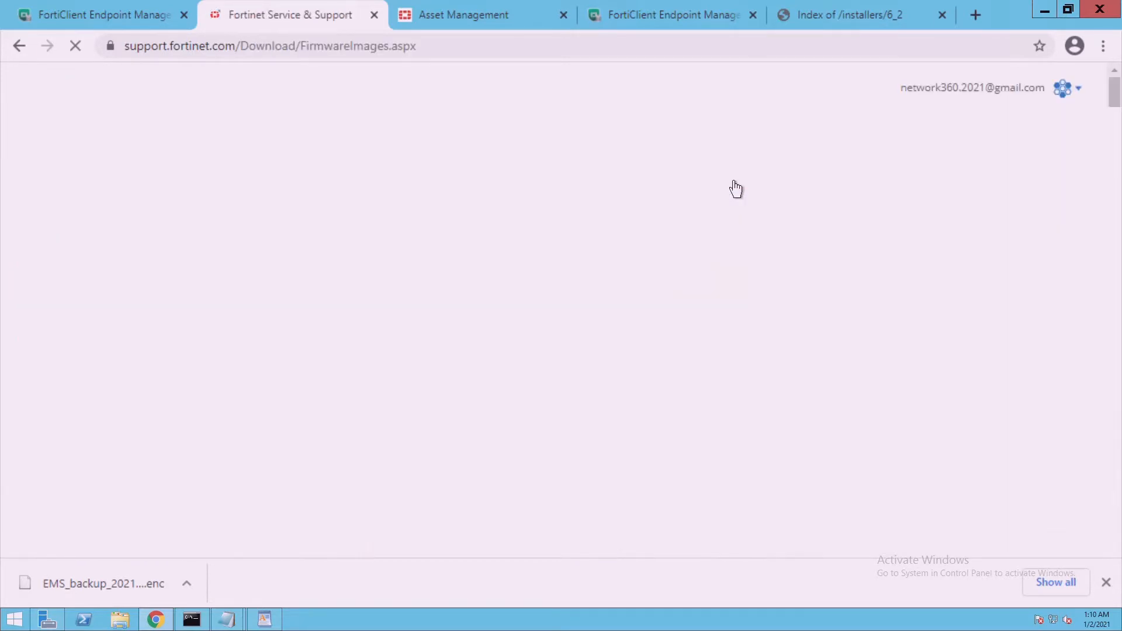
{"action": "left_click", "coordinate": [350, 342]}
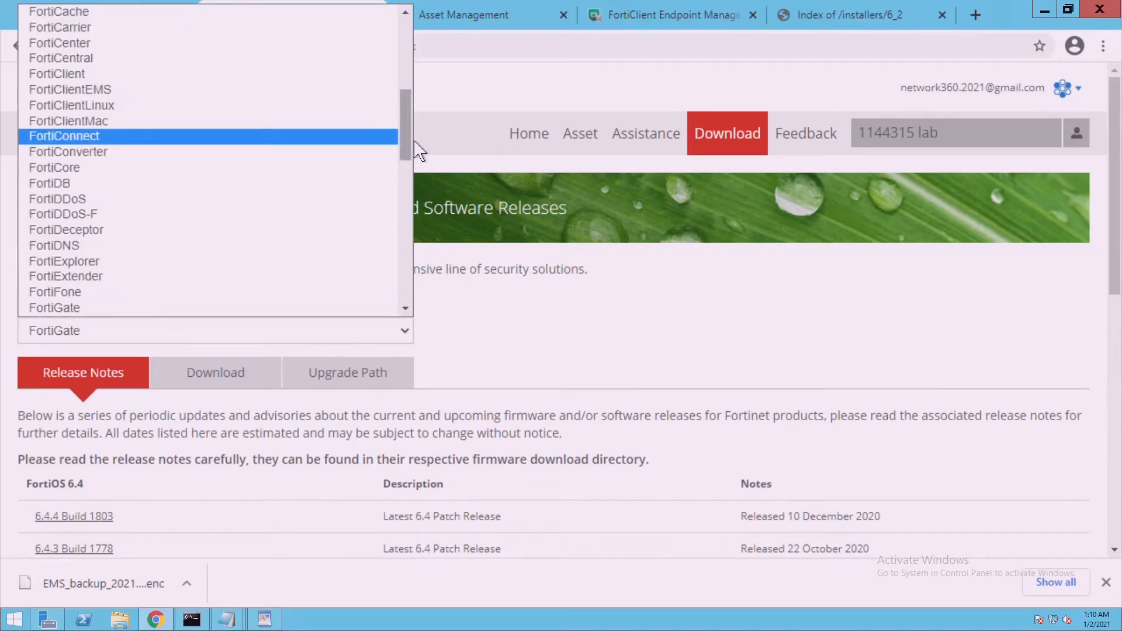
{"action": "left_click_drag", "start_coordinate": [404, 152], "coordinate": [419, 109]}
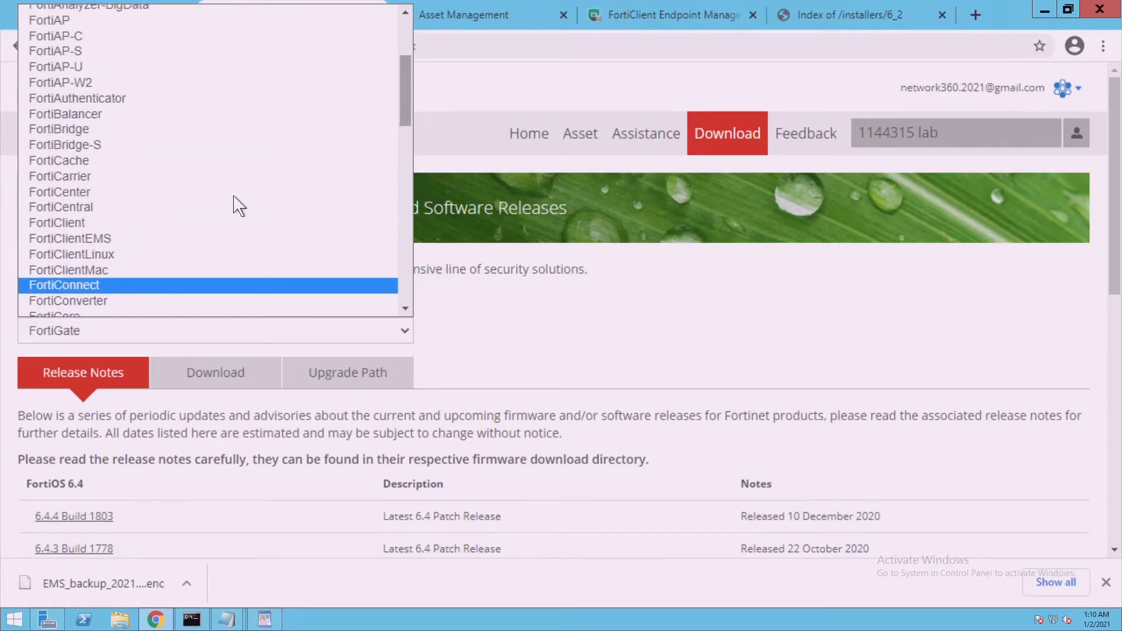
{"action": "left_click", "coordinate": [134, 241]}
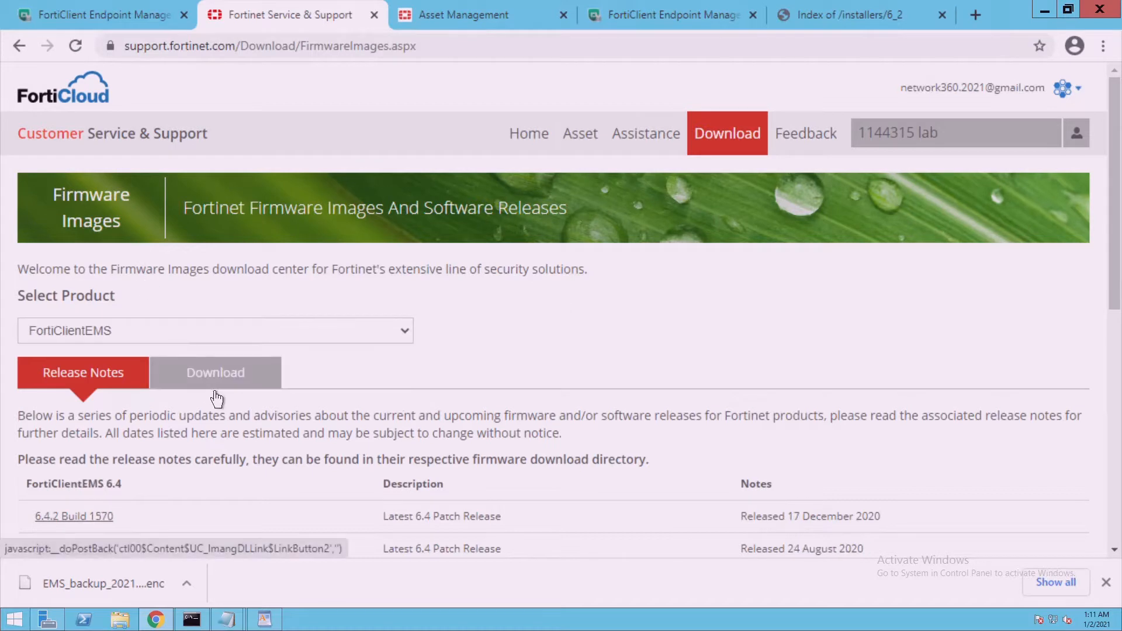
{"action": "left_click", "coordinate": [216, 393]}
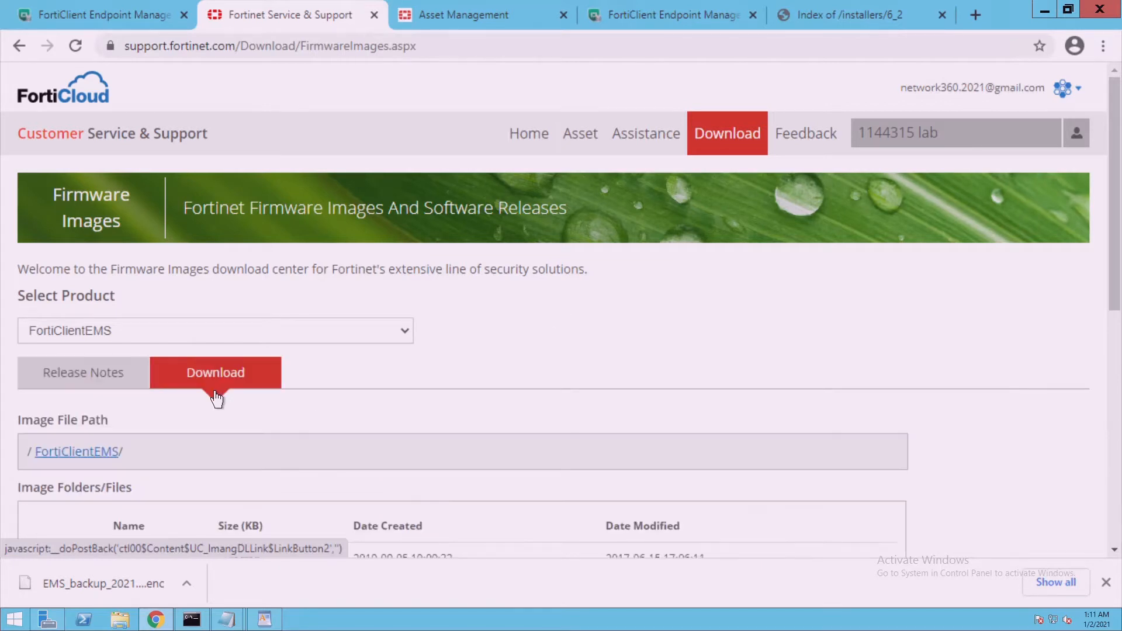
{"action": "scroll", "coordinate": [103, 422], "scroll_direction": "down", "scroll_amount": 3}
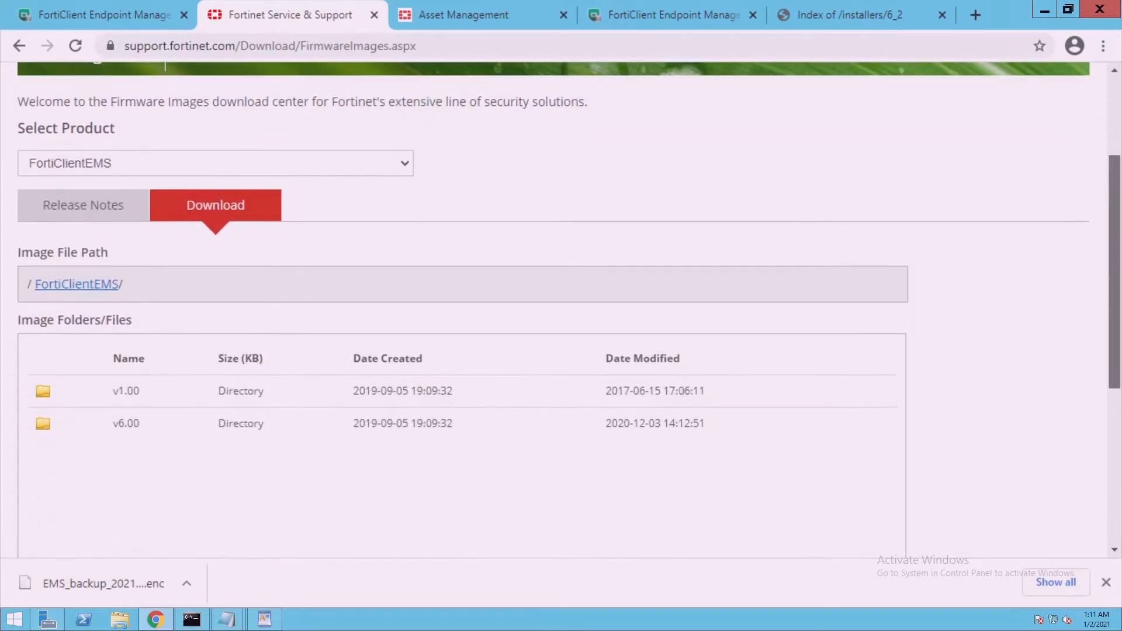
{"action": "left_click", "coordinate": [71, 433]}
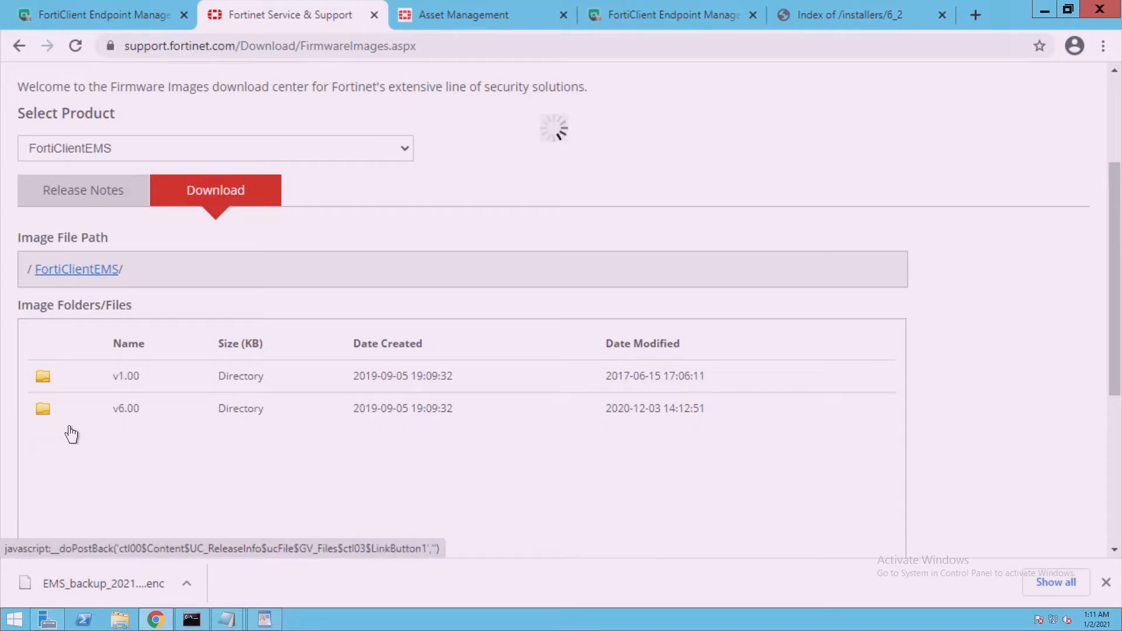
{"action": "left_click", "coordinate": [55, 469]}
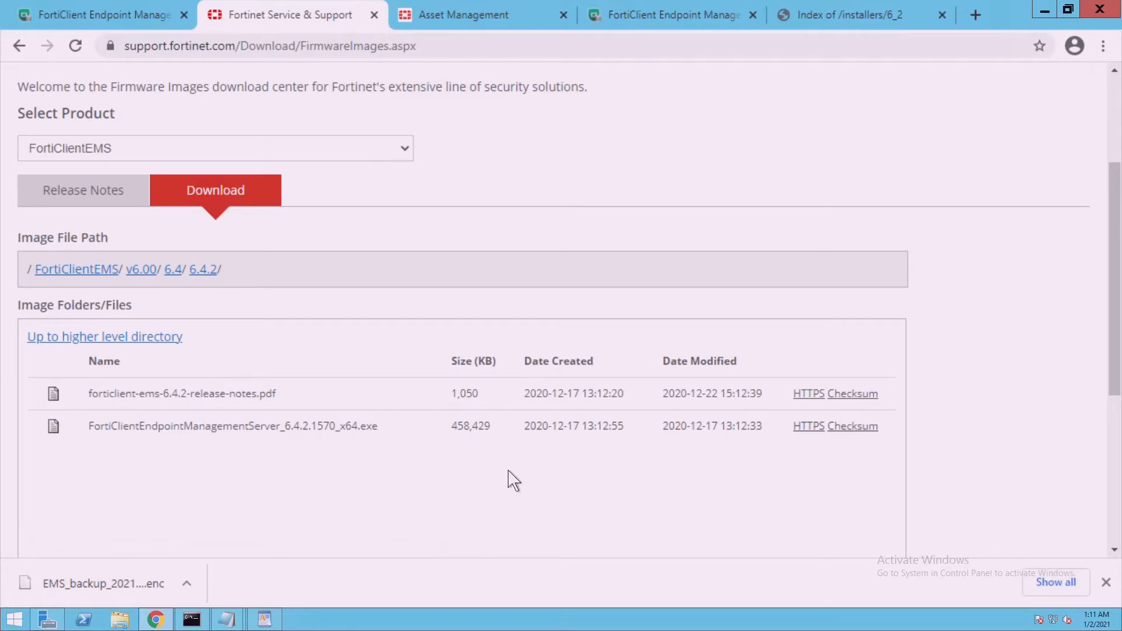
{"action": "left_click", "coordinate": [822, 442]}
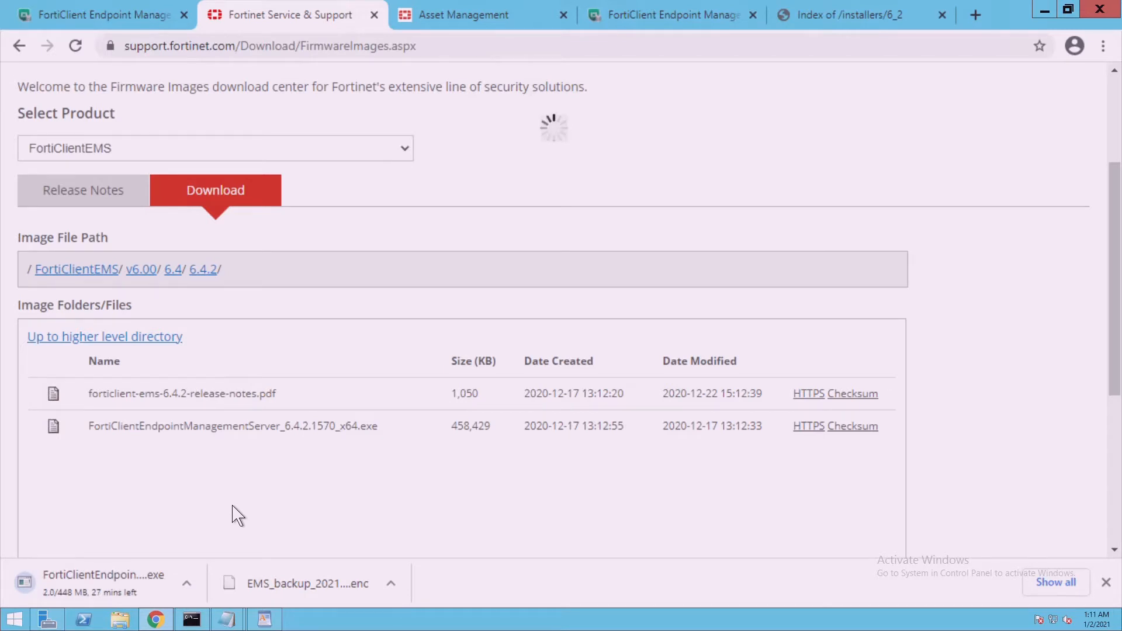
Confirm the EMS FortiClient Status dashboard shows version 6.2.3, then minimize the EMS session
{"action": "left_click", "coordinate": [135, 22]}
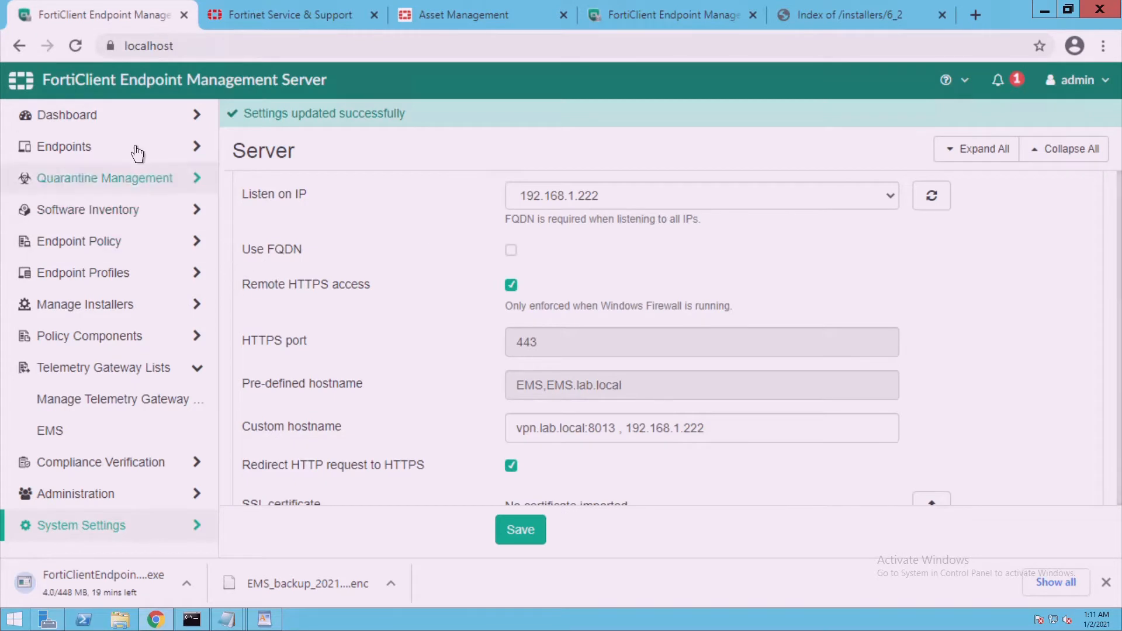
{"action": "left_click", "coordinate": [125, 119]}
{"action": "left_click", "coordinate": [114, 163]}
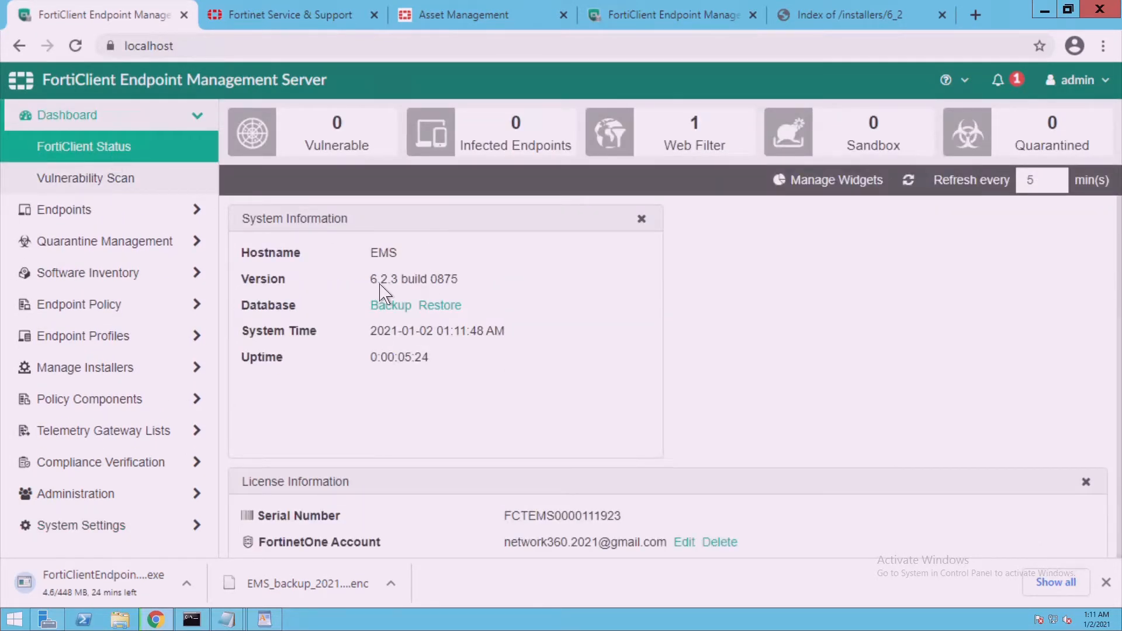
{"action": "left_click_drag", "start_coordinate": [372, 280], "coordinate": [398, 280]}
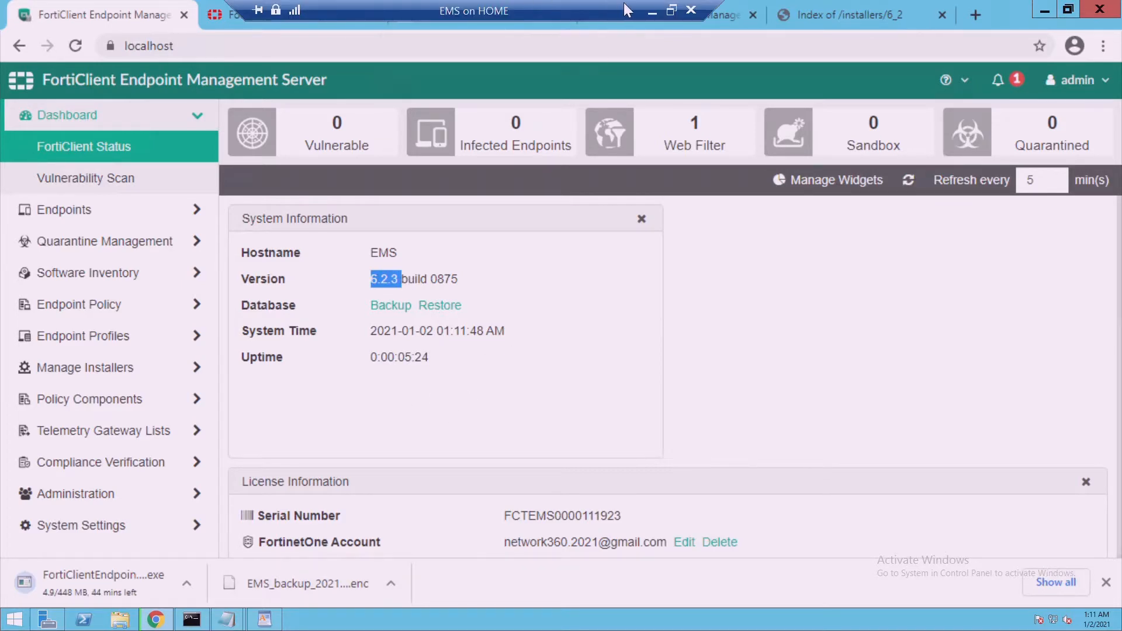
{"action": "left_click", "coordinate": [658, 9]}
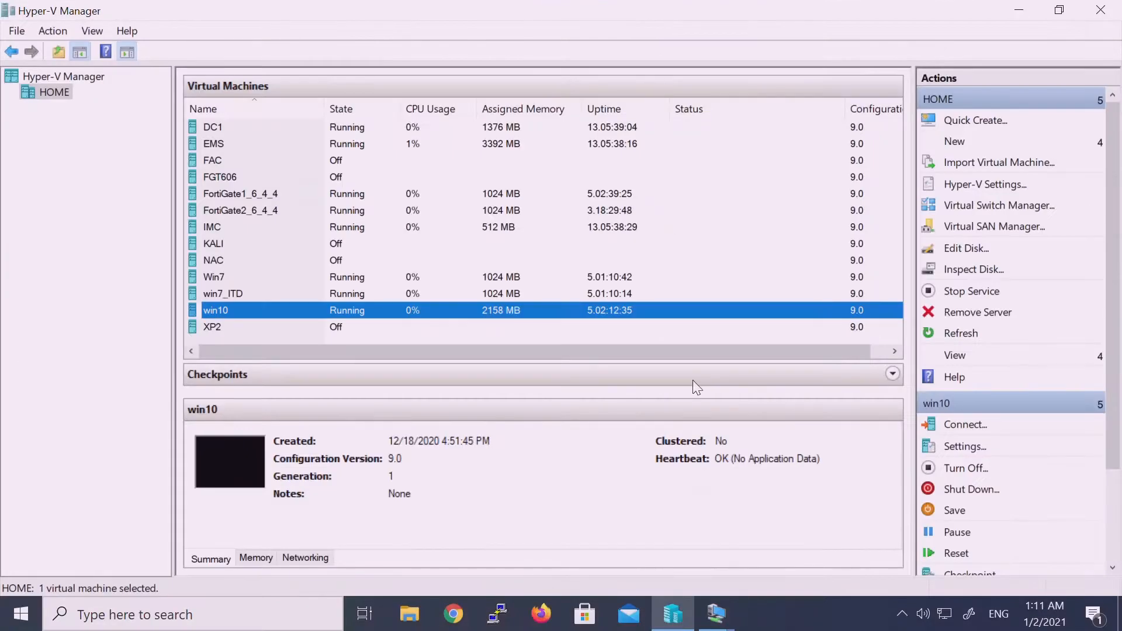
On win10, check FortiClient's About page shows version 6.2.8.1012, then minimize the session
{"action": "mouse_move", "coordinate": [716, 614]}
{"action": "left_click", "coordinate": [805, 549]}
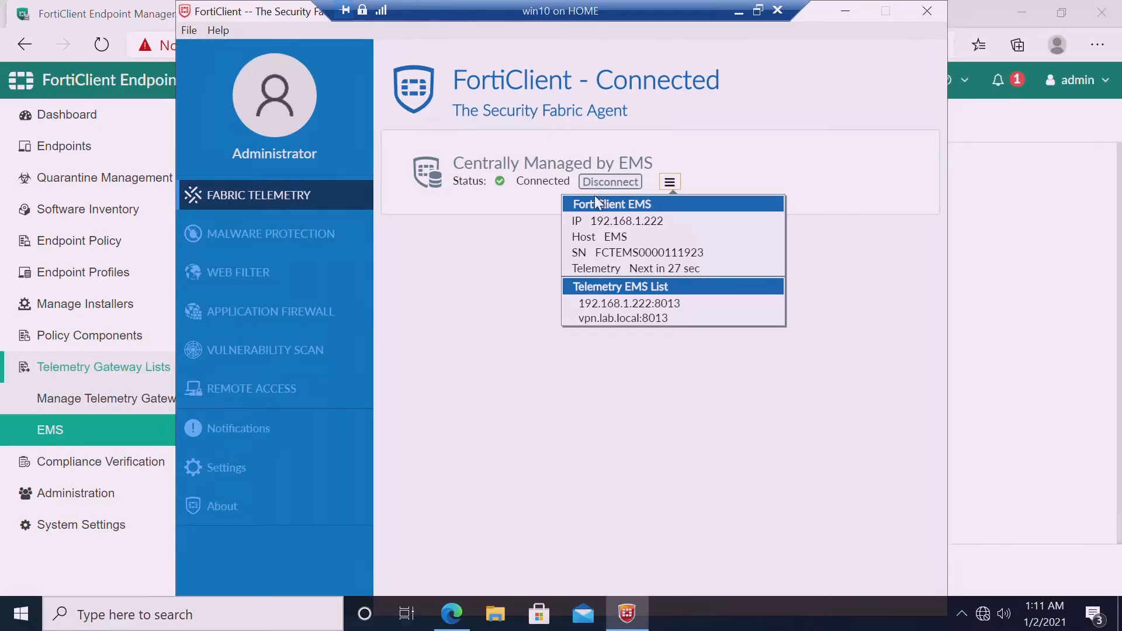
{"action": "left_click", "coordinate": [517, 263]}
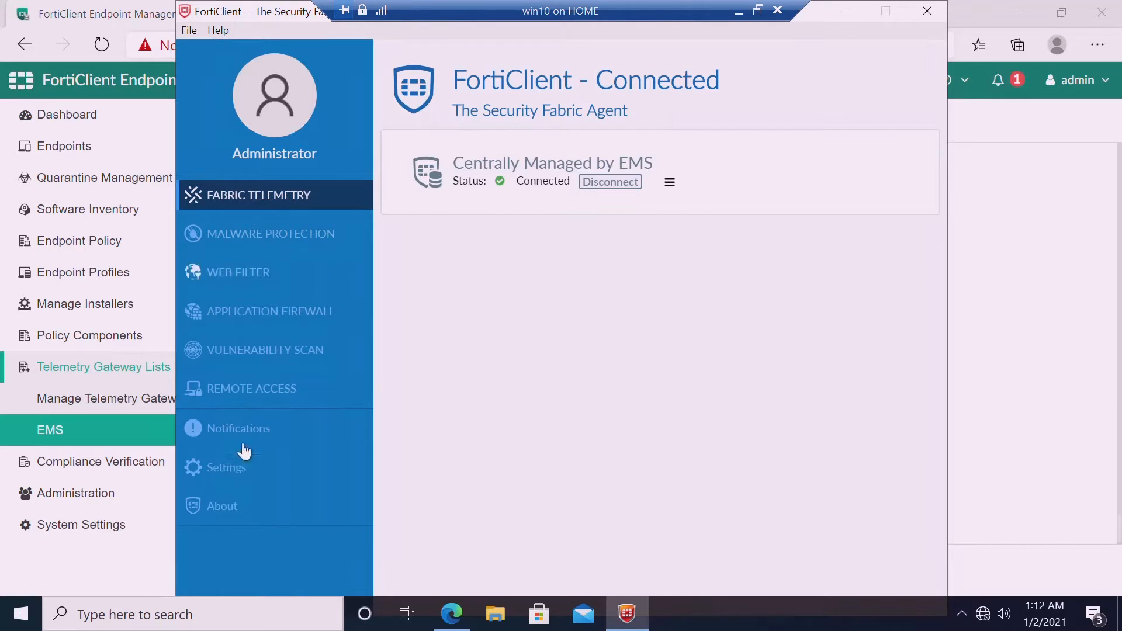
{"action": "left_click", "coordinate": [231, 513]}
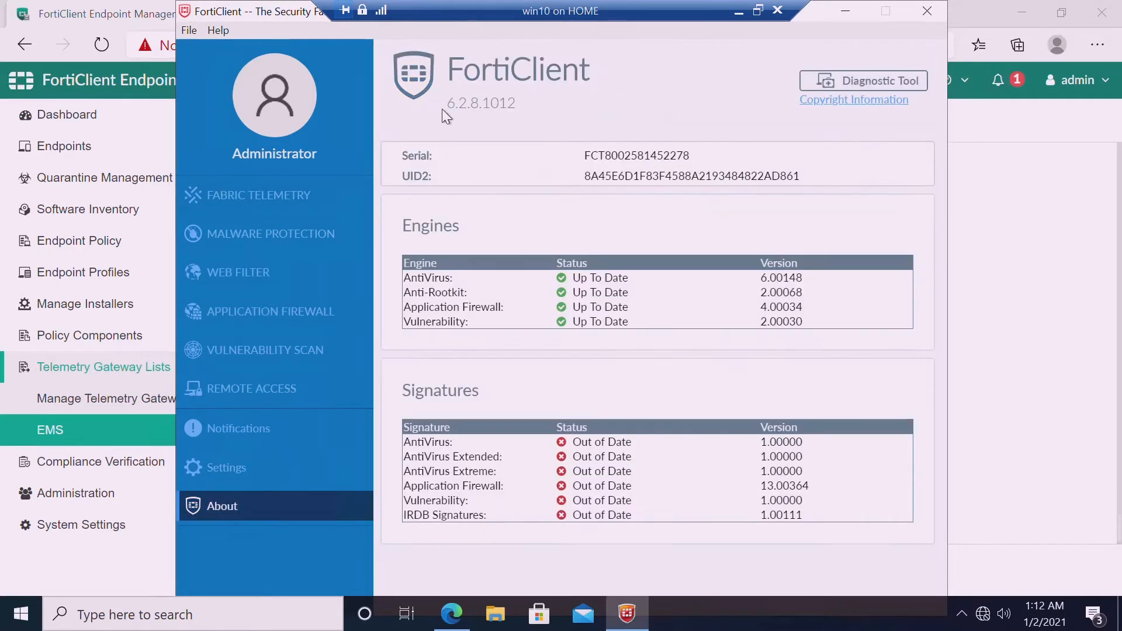
{"action": "left_click_drag", "start_coordinate": [442, 110], "coordinate": [508, 110]}
{"action": "left_click", "coordinate": [508, 111]}
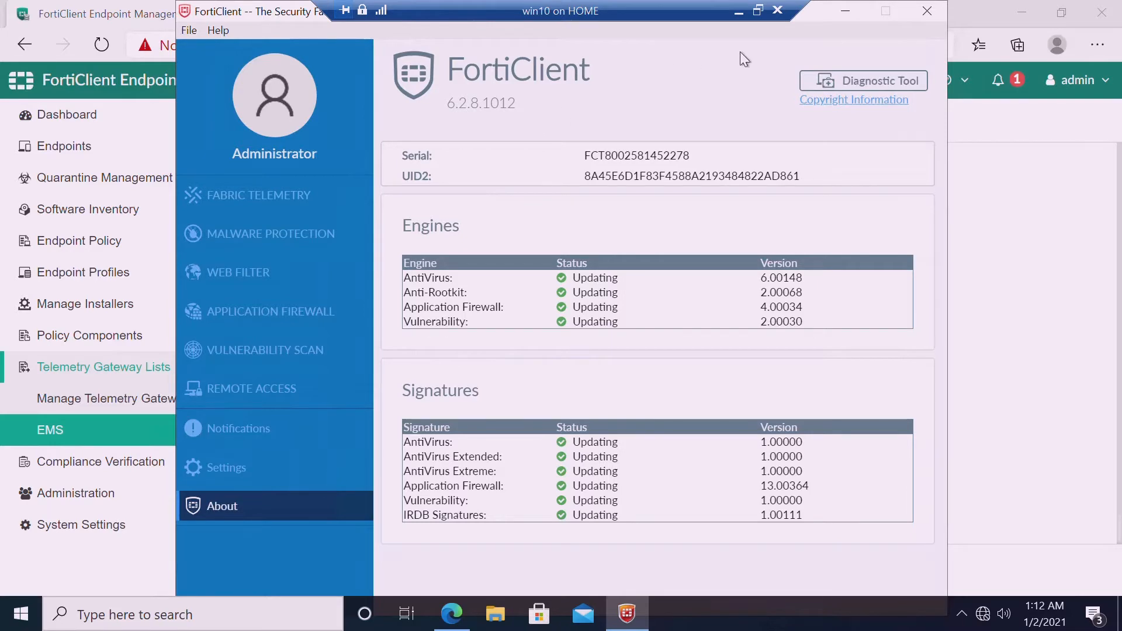
{"action": "left_click", "coordinate": [739, 12]}
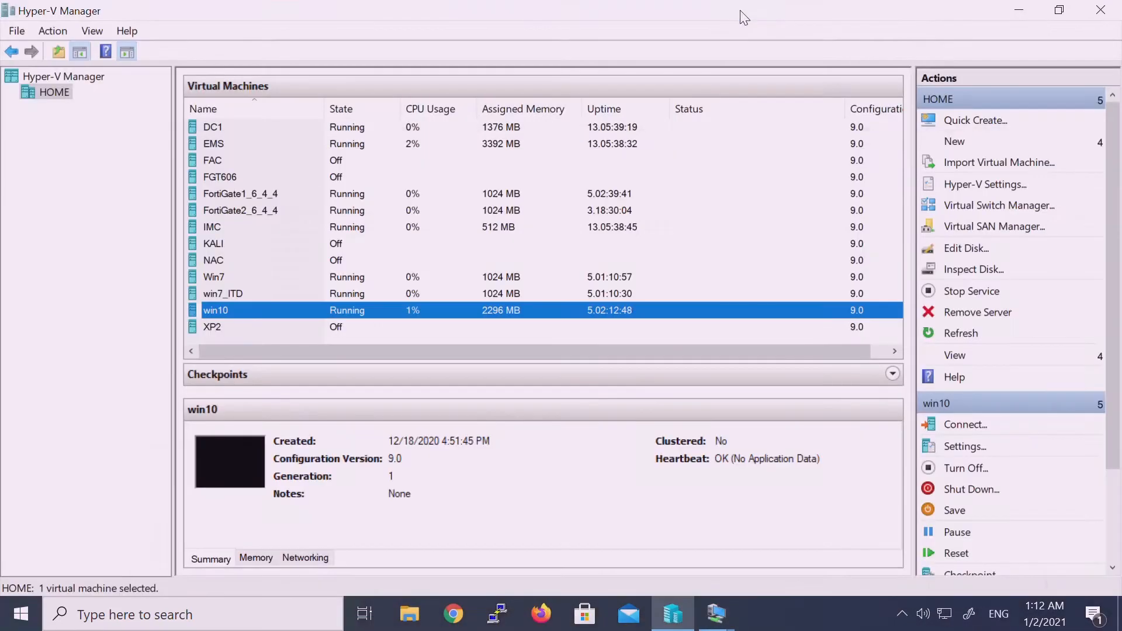
On the EMS VM, launch the downloaded FortiClientEndpointManagementServer 6.4.2.1570 installer from Downloads
{"action": "mouse_move", "coordinate": [716, 614]}
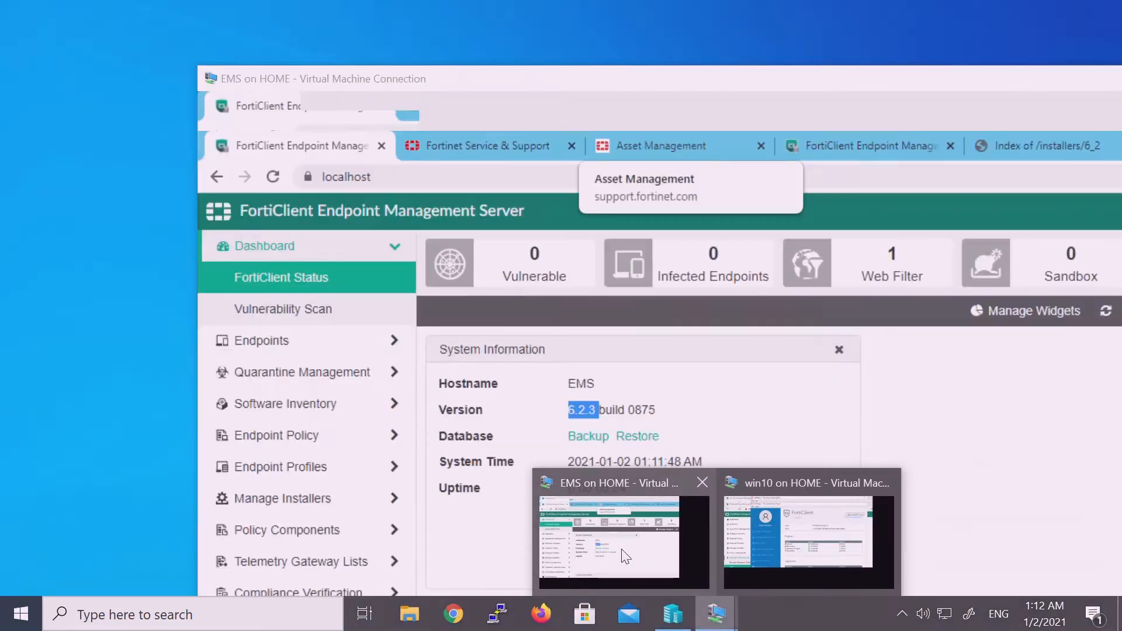
{"action": "left_click", "coordinate": [632, 565]}
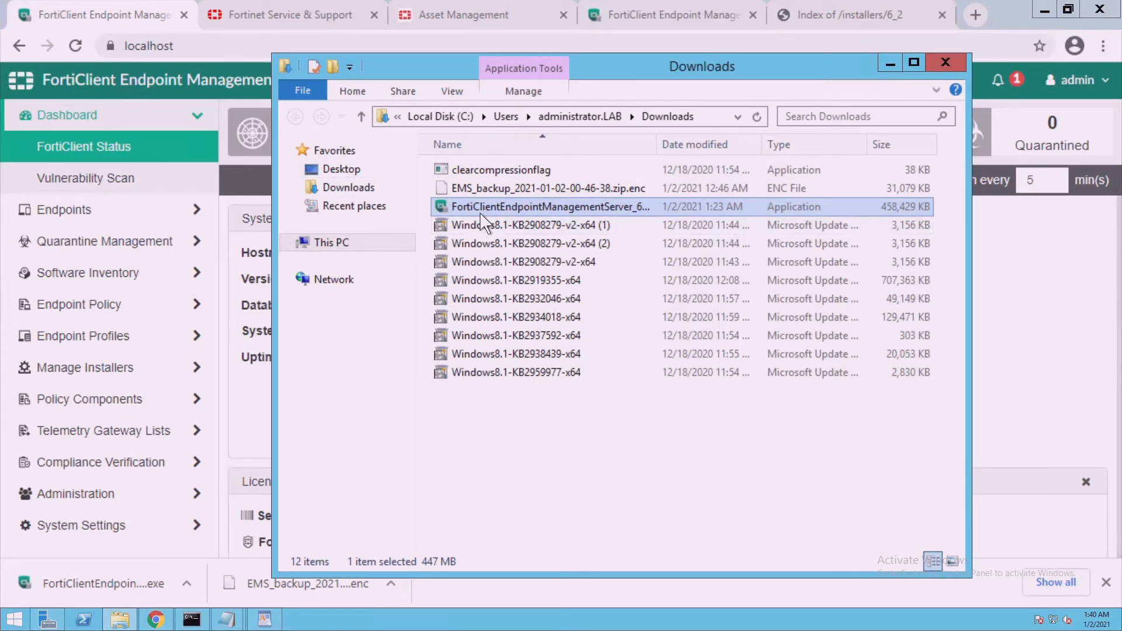
{"action": "mouse_move", "coordinate": [481, 216]}
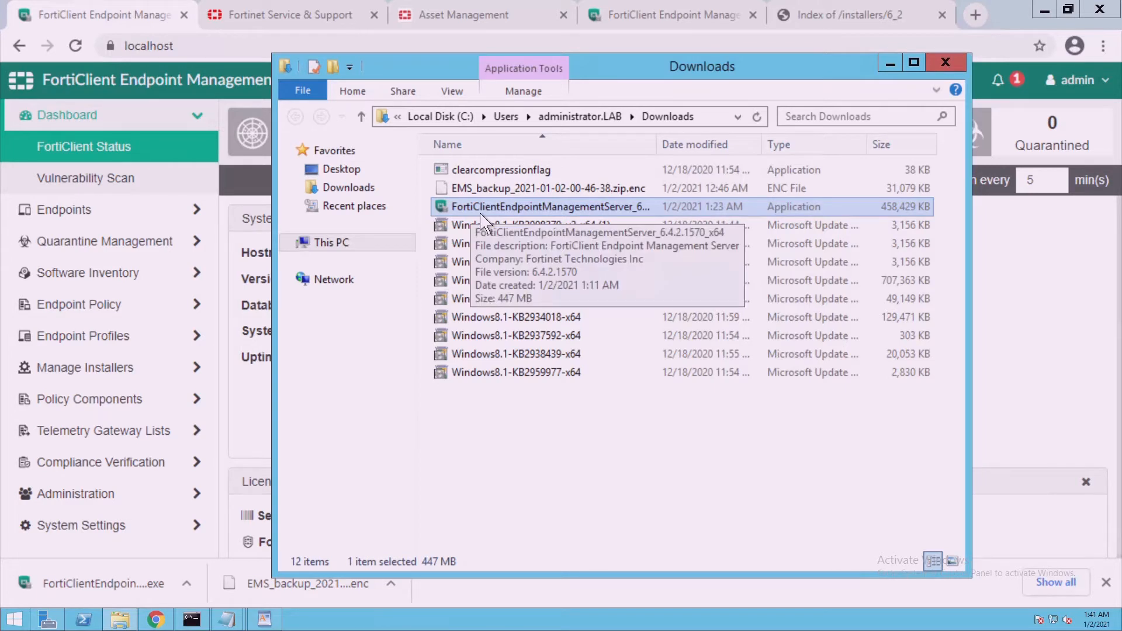
{"action": "double_click", "coordinate": [476, 211]}
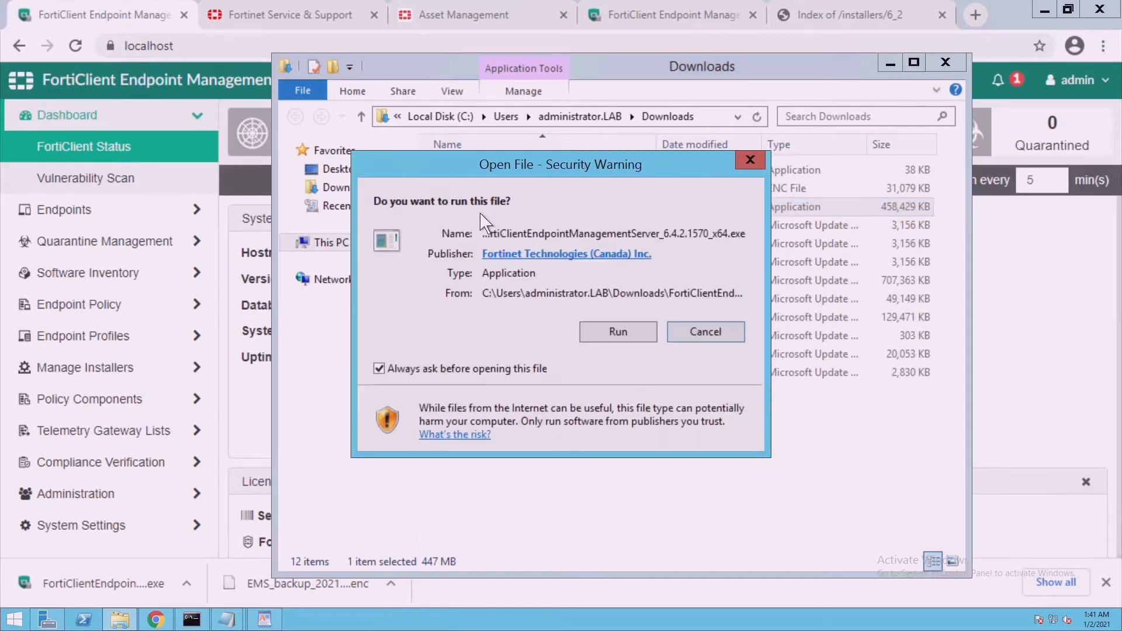
{"action": "left_click", "coordinate": [602, 336]}
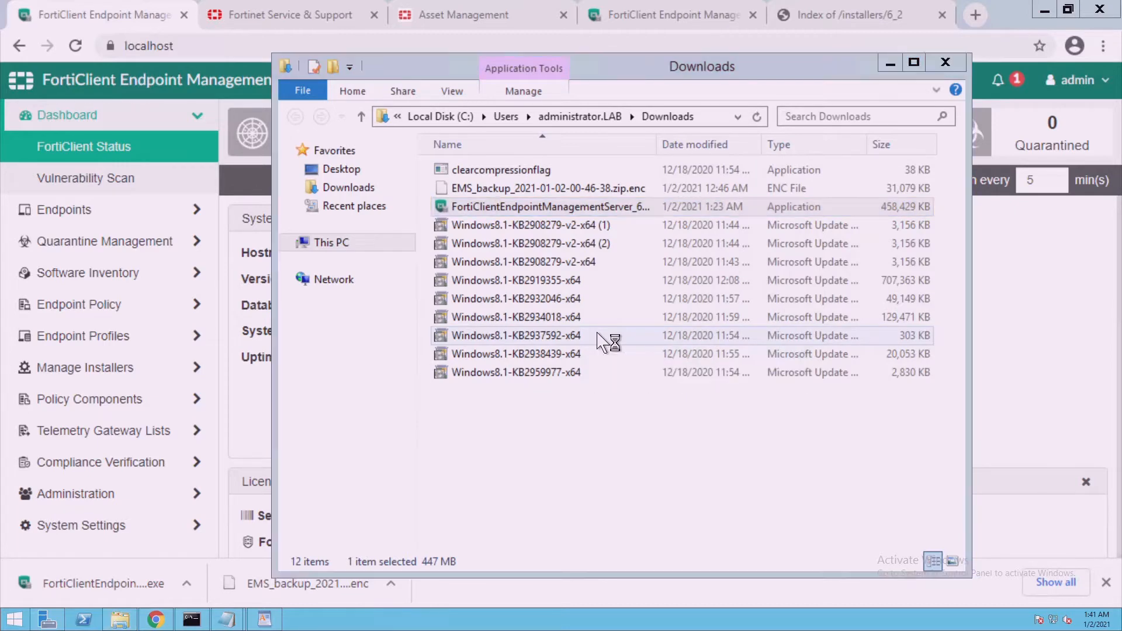
{"action": "left_click", "coordinate": [890, 63]}
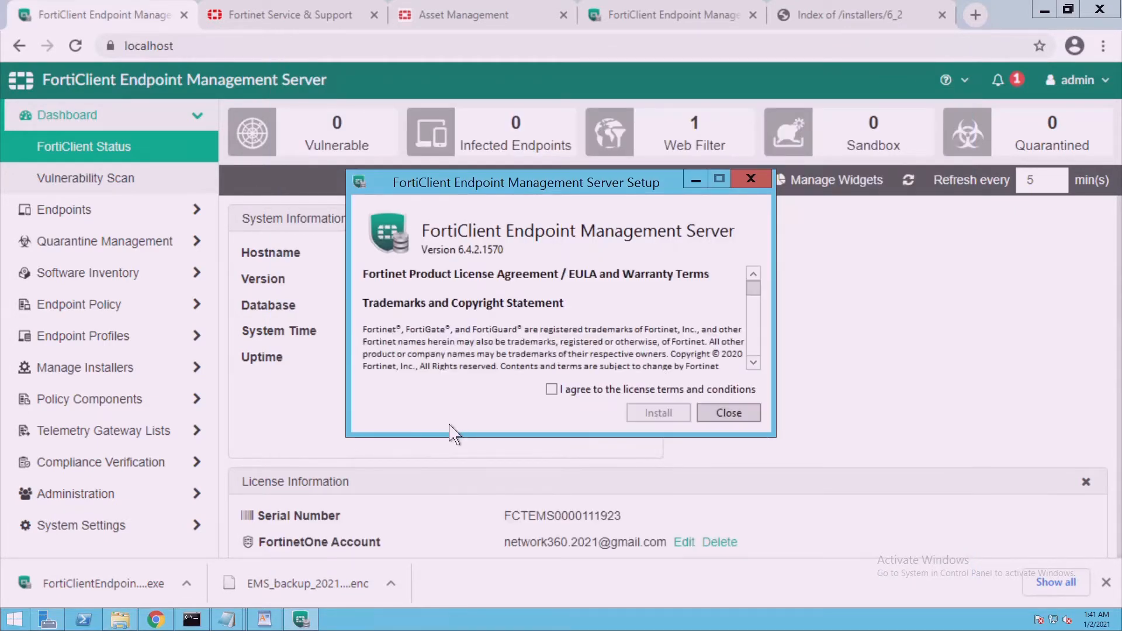
Accept the license terms, install EMS 6.4.2.1570, and close setup after Success
{"action": "left_click", "coordinate": [551, 389]}
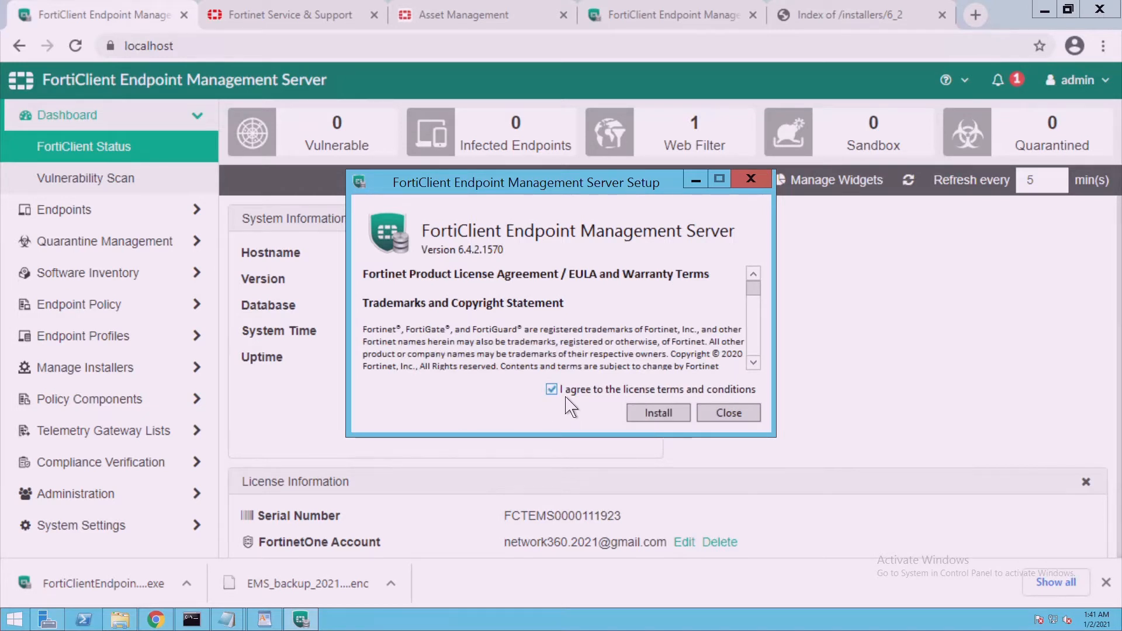
{"action": "left_click", "coordinate": [659, 420]}
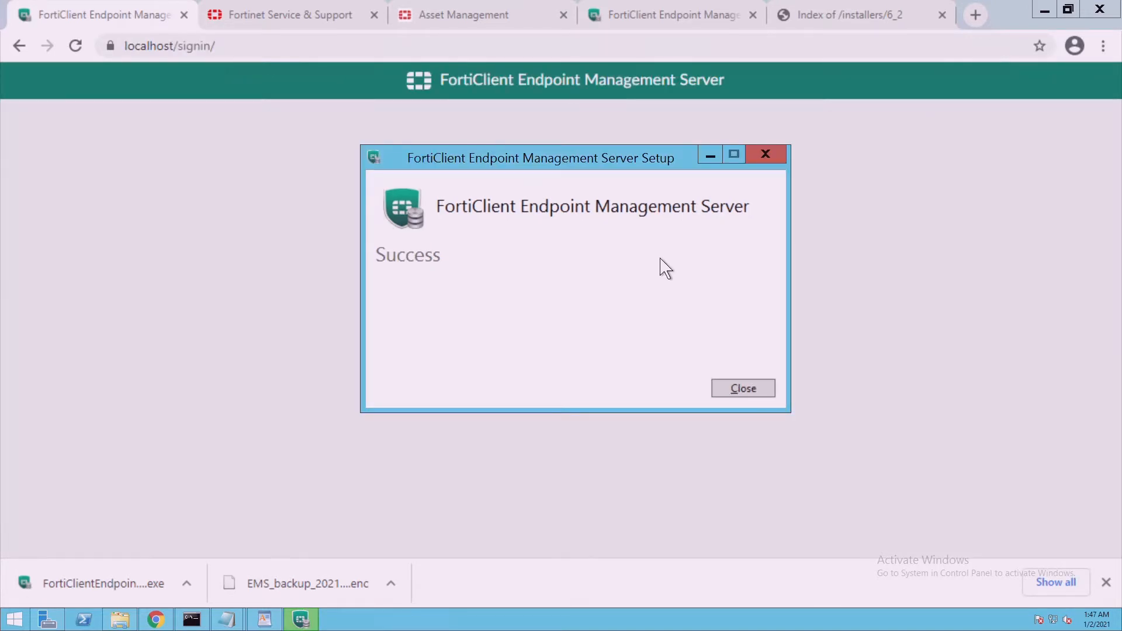
{"action": "left_click_drag", "start_coordinate": [527, 173], "coordinate": [500, 176]}
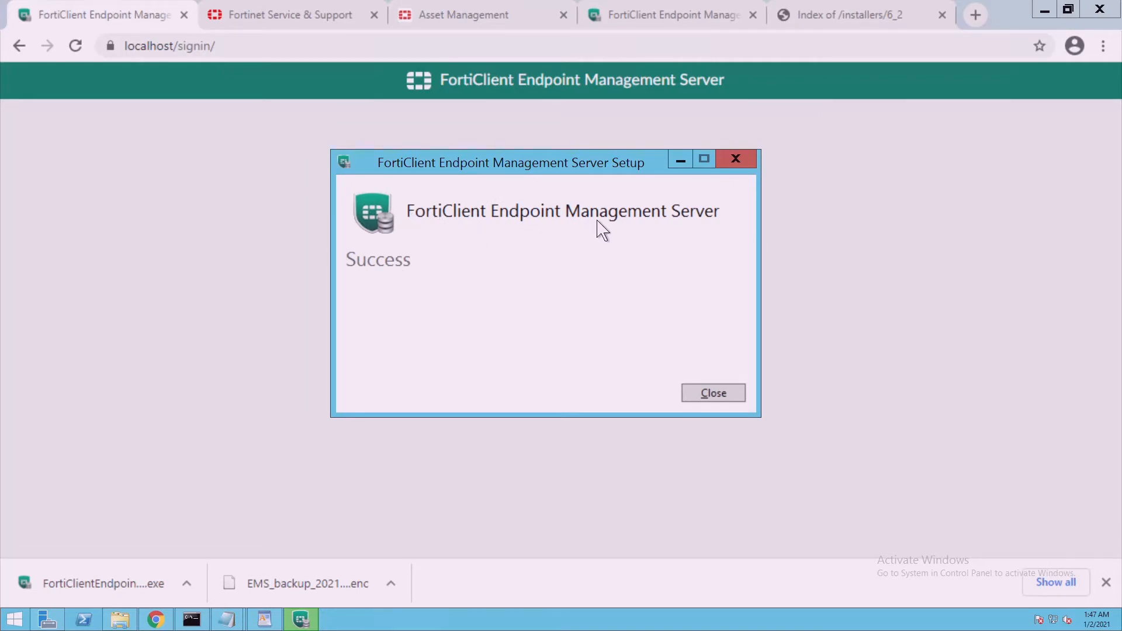
{"action": "left_click", "coordinate": [713, 395]}
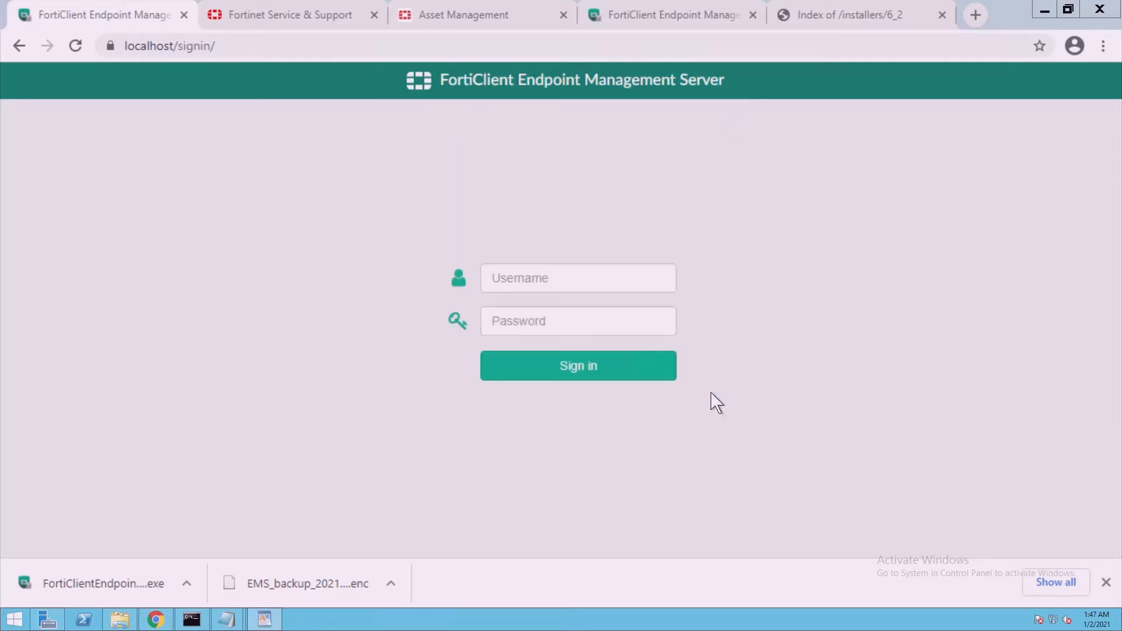
Sign in to EMS with the admin account and confirm version 6.4.2 build 1570
{"action": "left_click", "coordinate": [528, 274]}
{"action": "type", "text": "admin"}
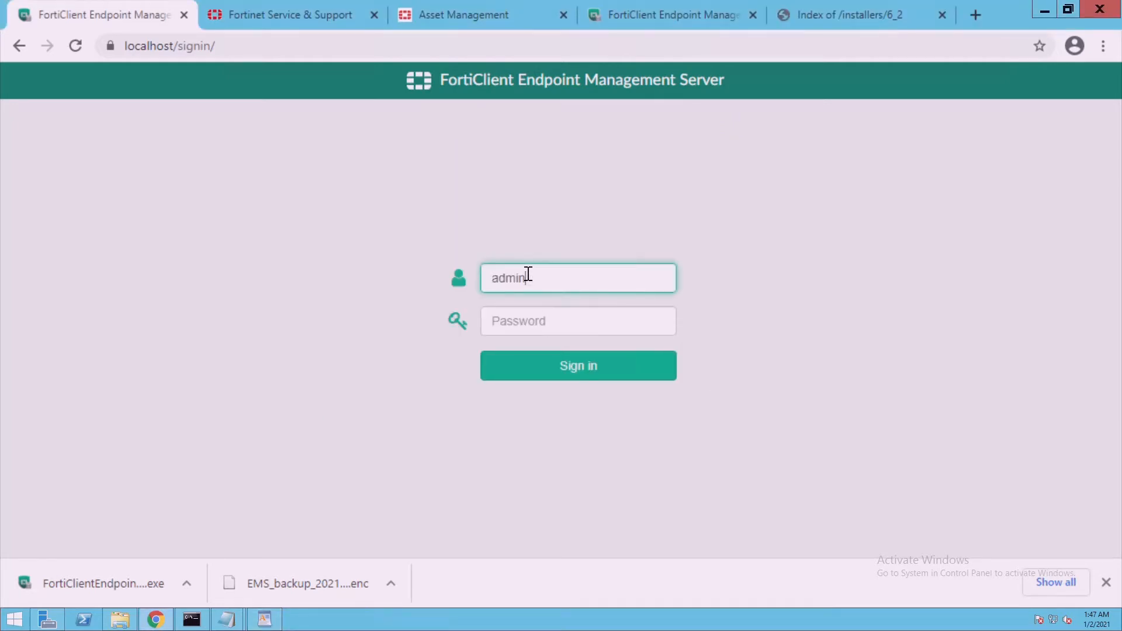
{"action": "key", "text": "Tab"}
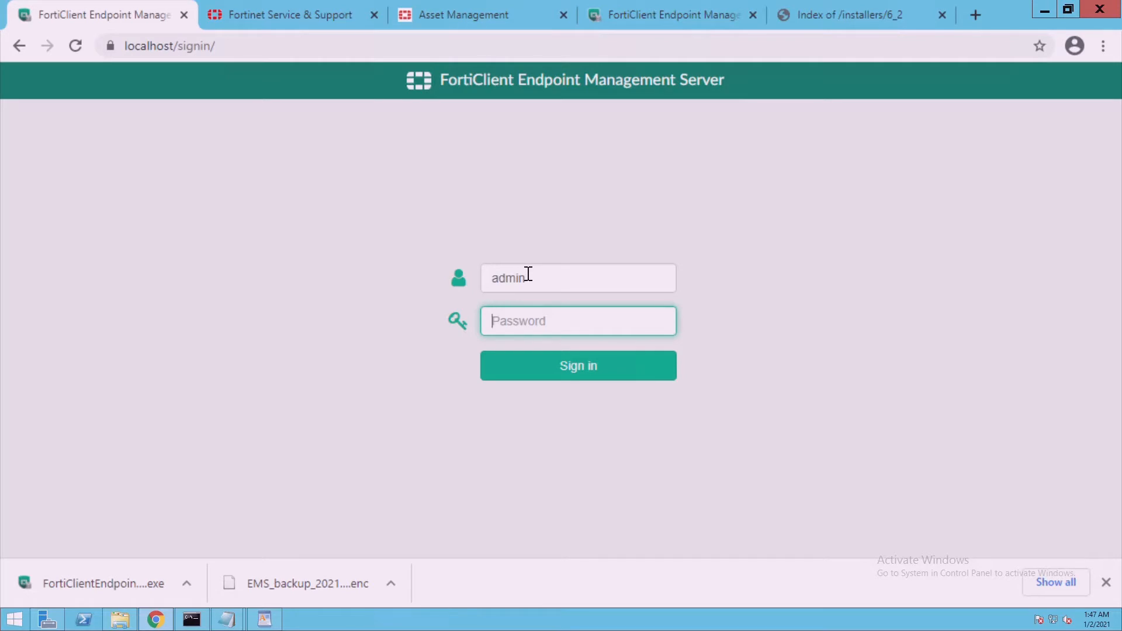
{"action": "type", "text": "********"}
{"action": "key", "text": "Return"}
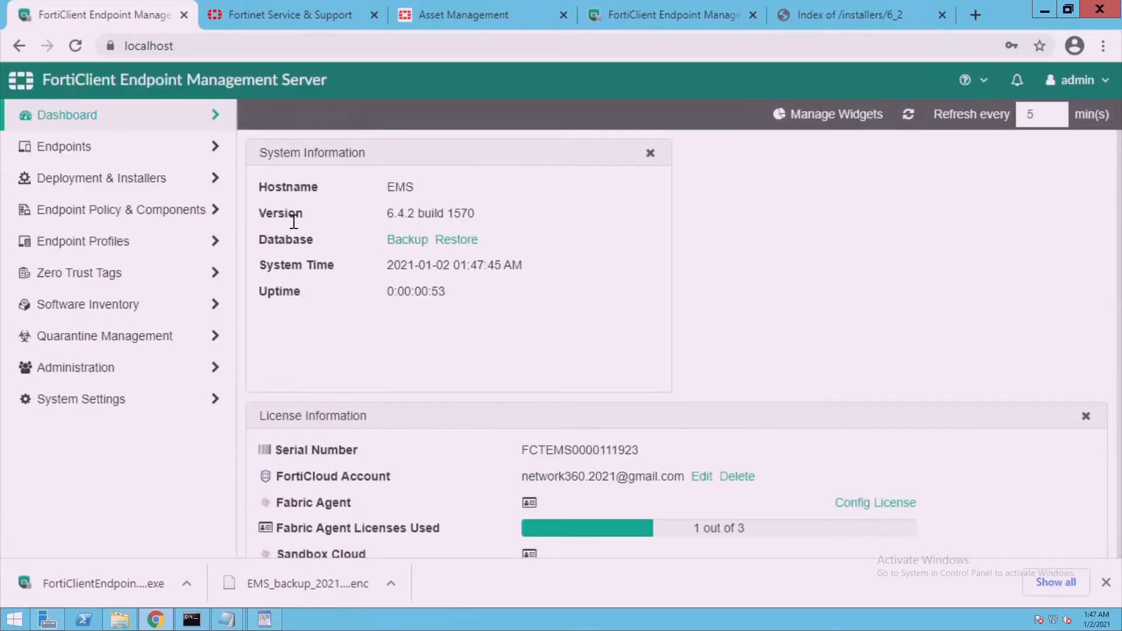
{"action": "left_click_drag", "start_coordinate": [384, 214], "coordinate": [487, 220]}
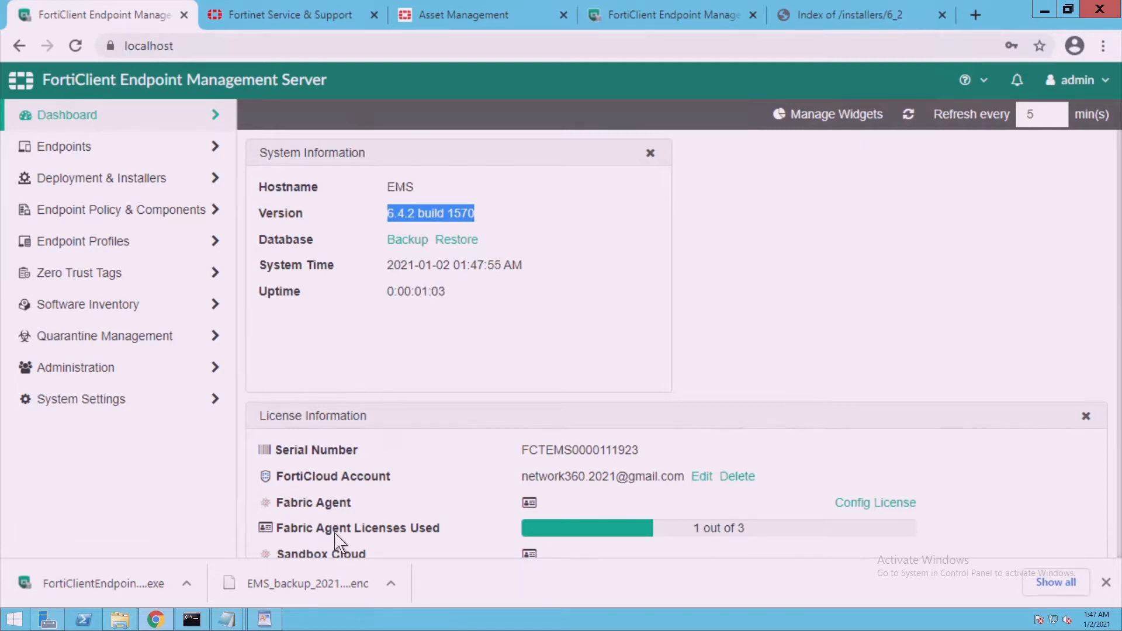
{"action": "left_click", "coordinate": [278, 624]}
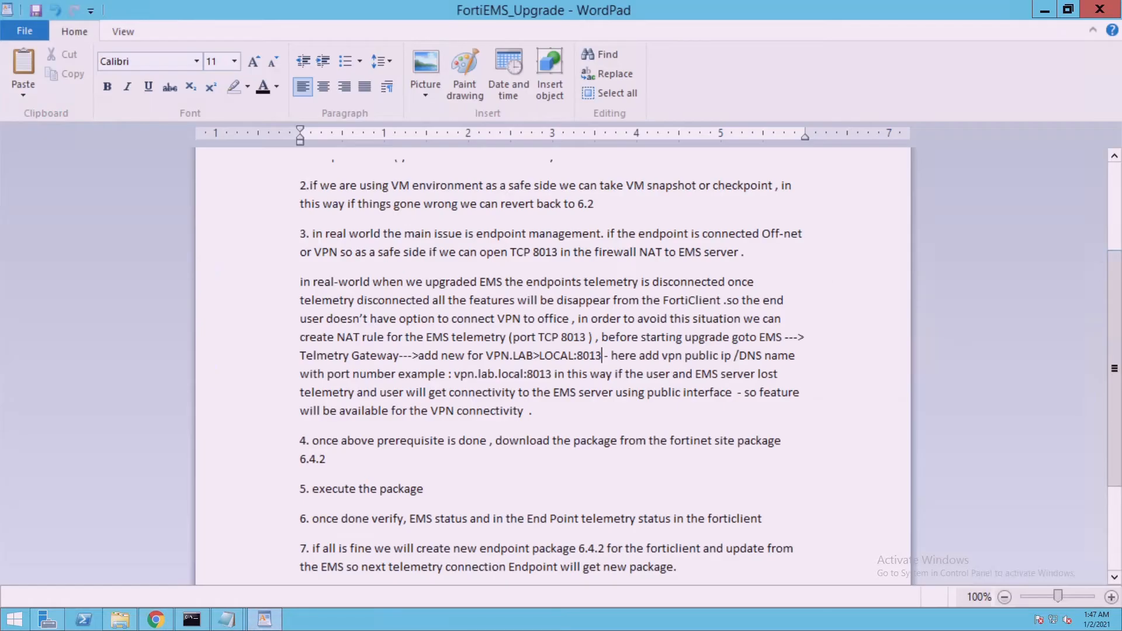
Review step 6 of the upgrade notes on EMS status, then return to the EMS dashboard
{"action": "left_click_drag", "start_coordinate": [1119, 363], "coordinate": [1119, 410]}
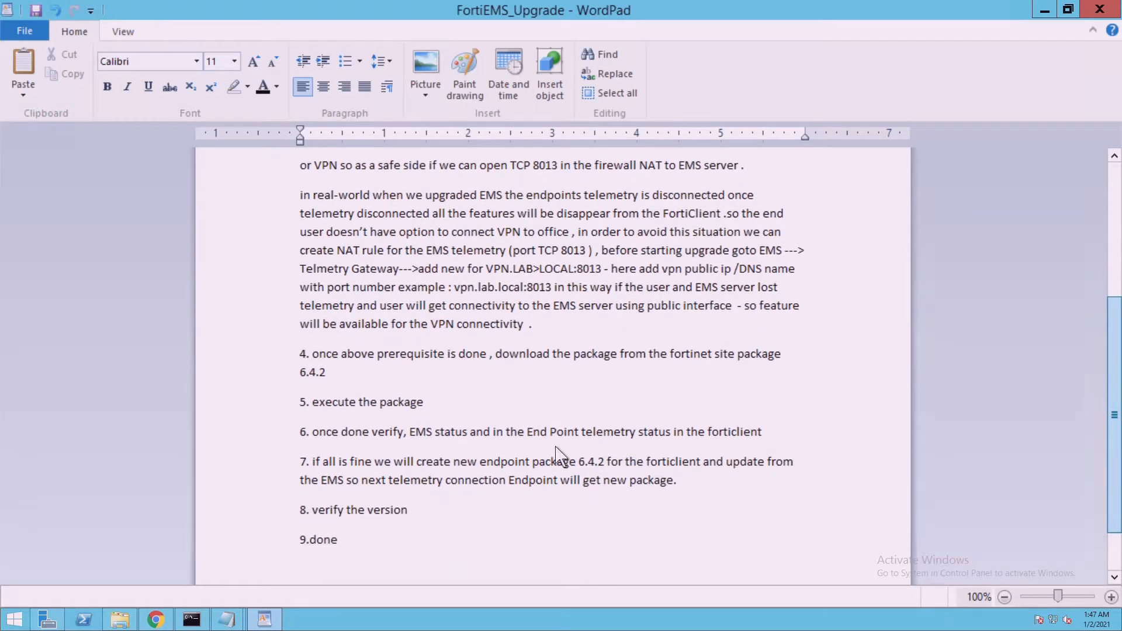
{"action": "scroll", "coordinate": [473, 436], "scroll_direction": "down", "scroll_amount": 1}
{"action": "left_click", "coordinate": [450, 404]}
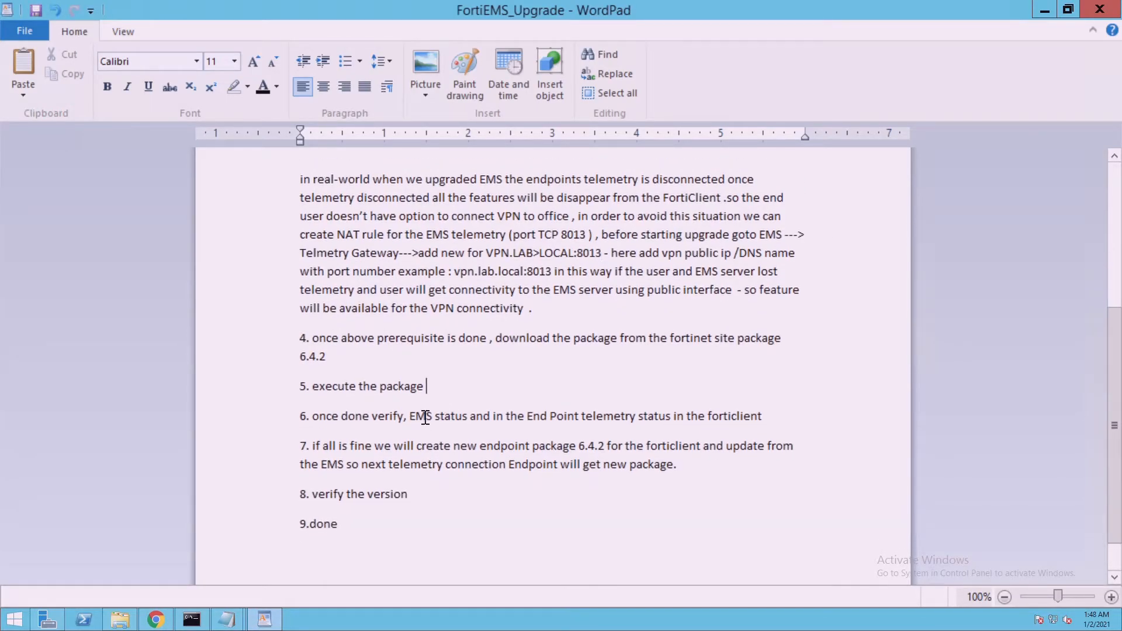
{"action": "left_click_drag", "start_coordinate": [419, 416], "coordinate": [508, 420]}
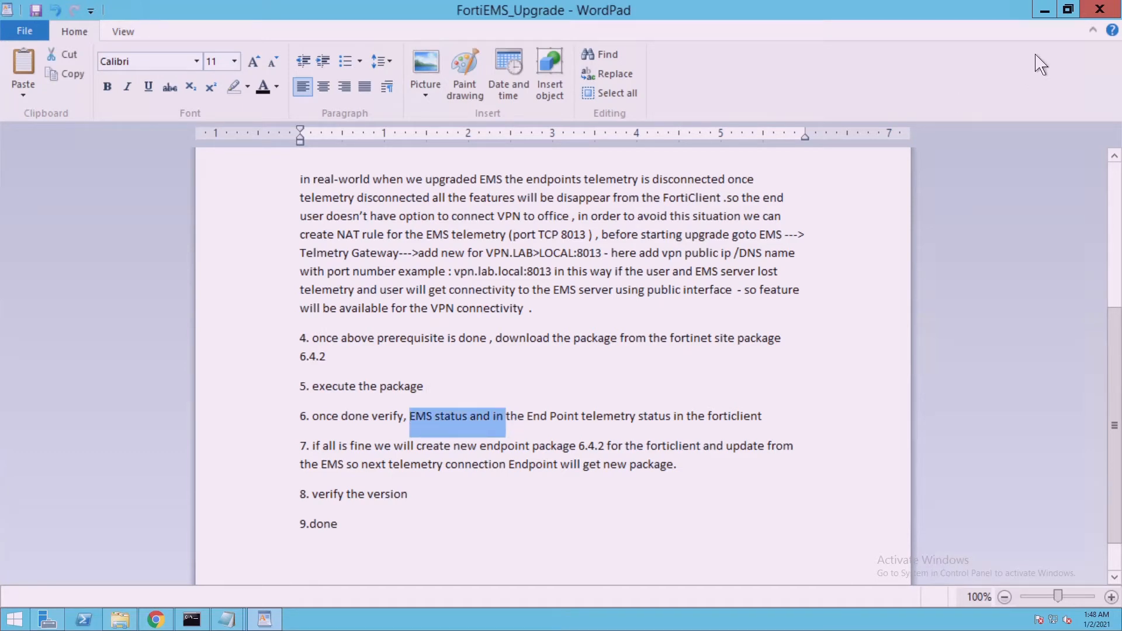
{"action": "left_click", "coordinate": [1045, 10]}
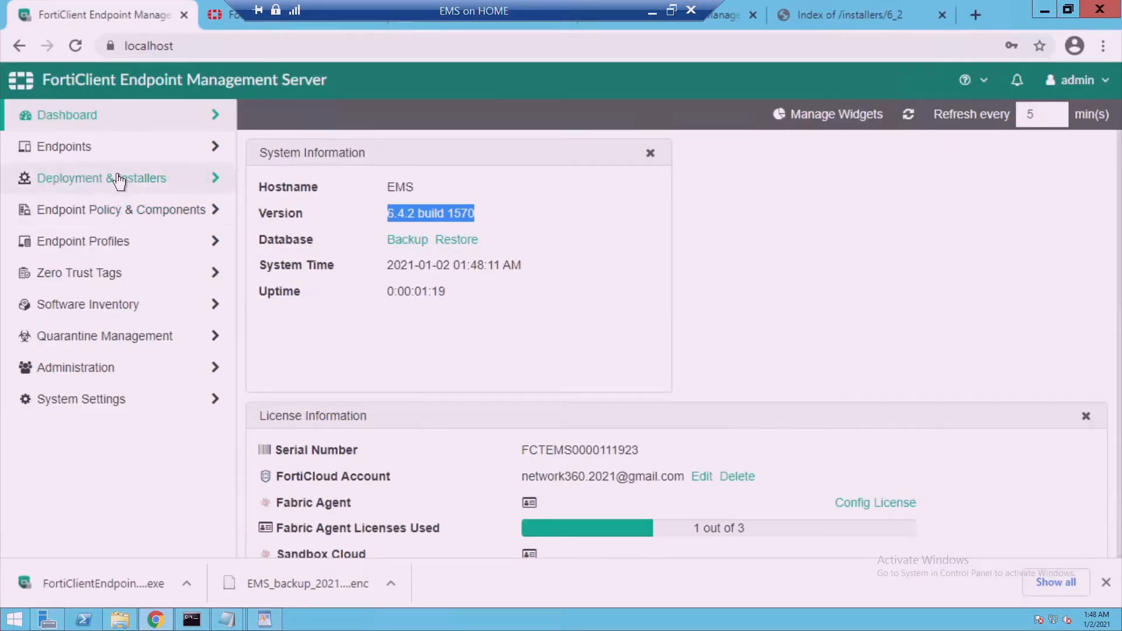
{"action": "left_click", "coordinate": [106, 147]}
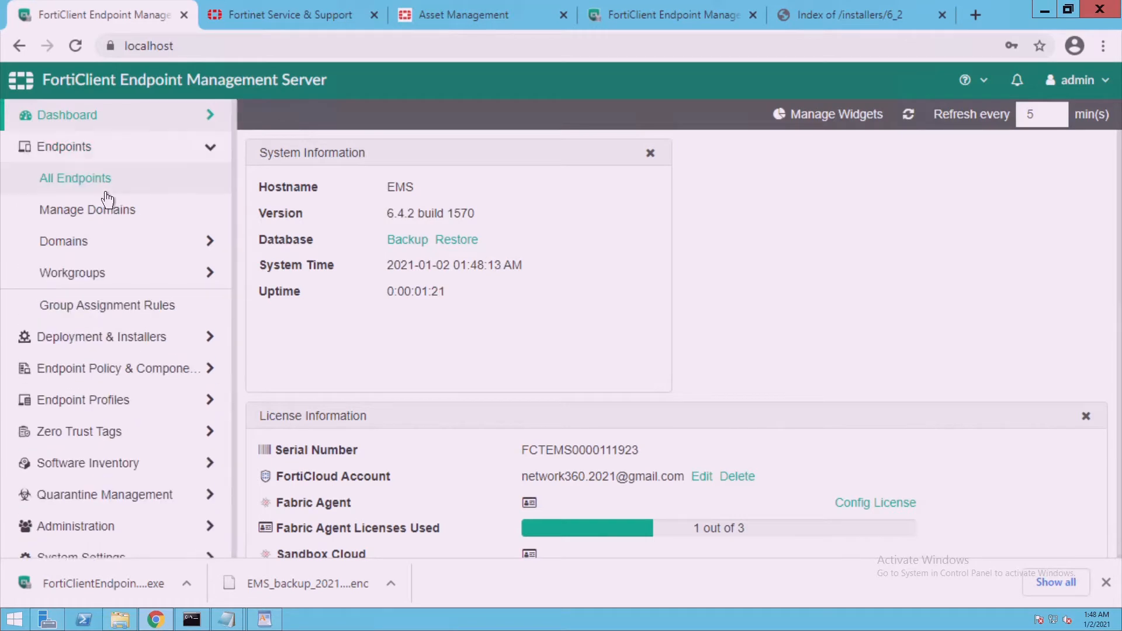
Open All Endpoints and select win10 at 192.168.1.119 to view its details
{"action": "left_click", "coordinate": [105, 181]}
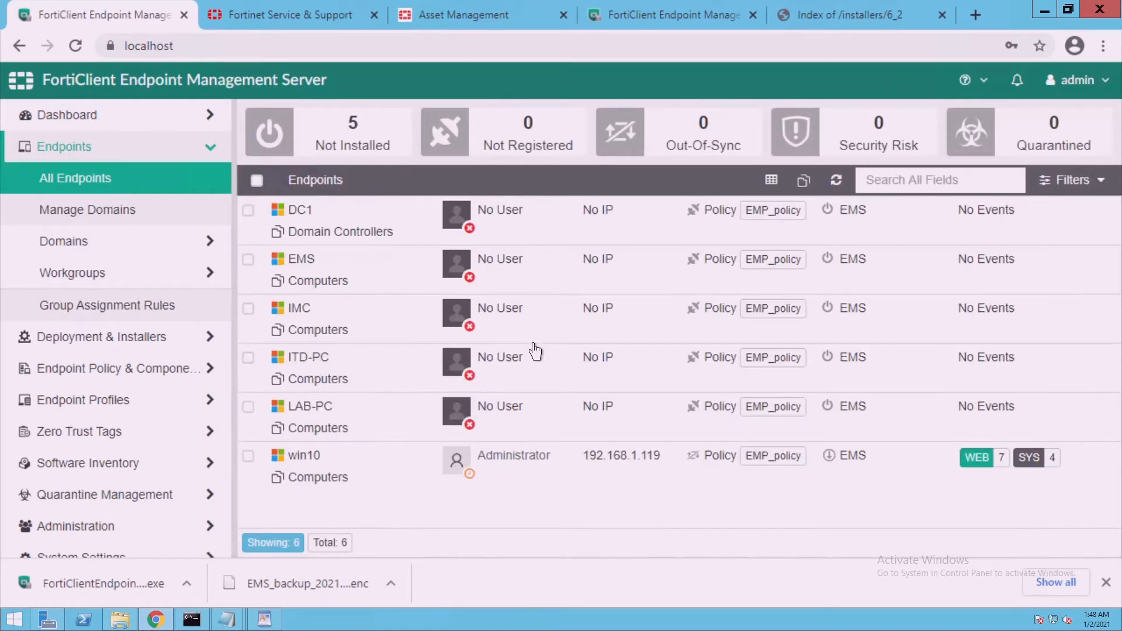
{"action": "left_click", "coordinate": [383, 485]}
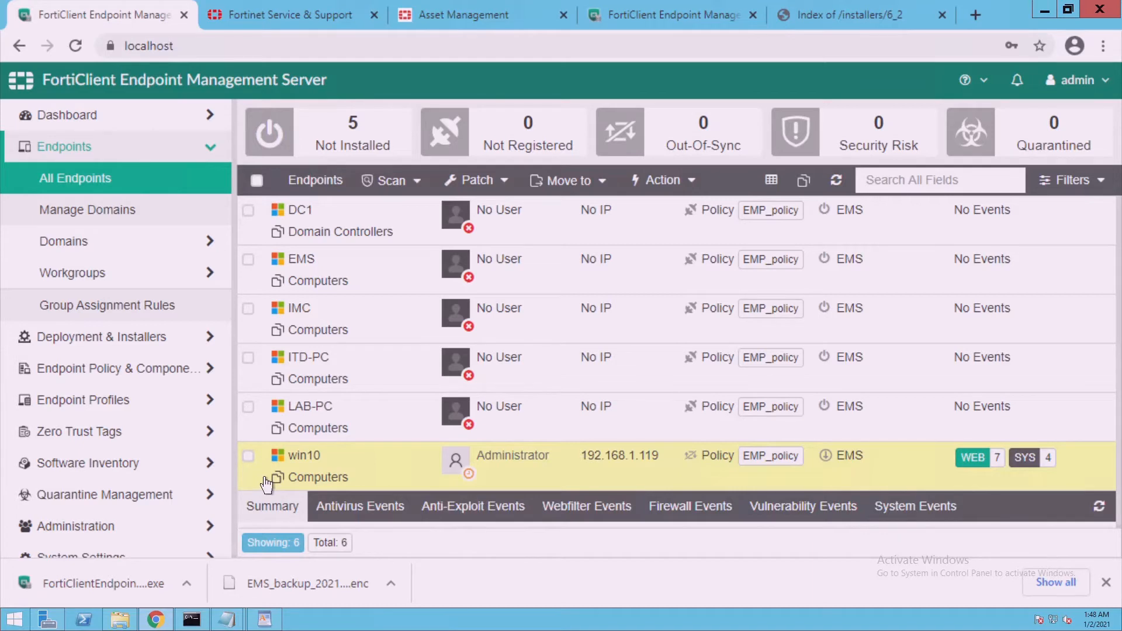
On the win10 VM, confirm FortiClient Fabric Telemetry shows Connected to EMS 192.168.1.222
{"action": "mouse_move", "coordinate": [669, 16]}
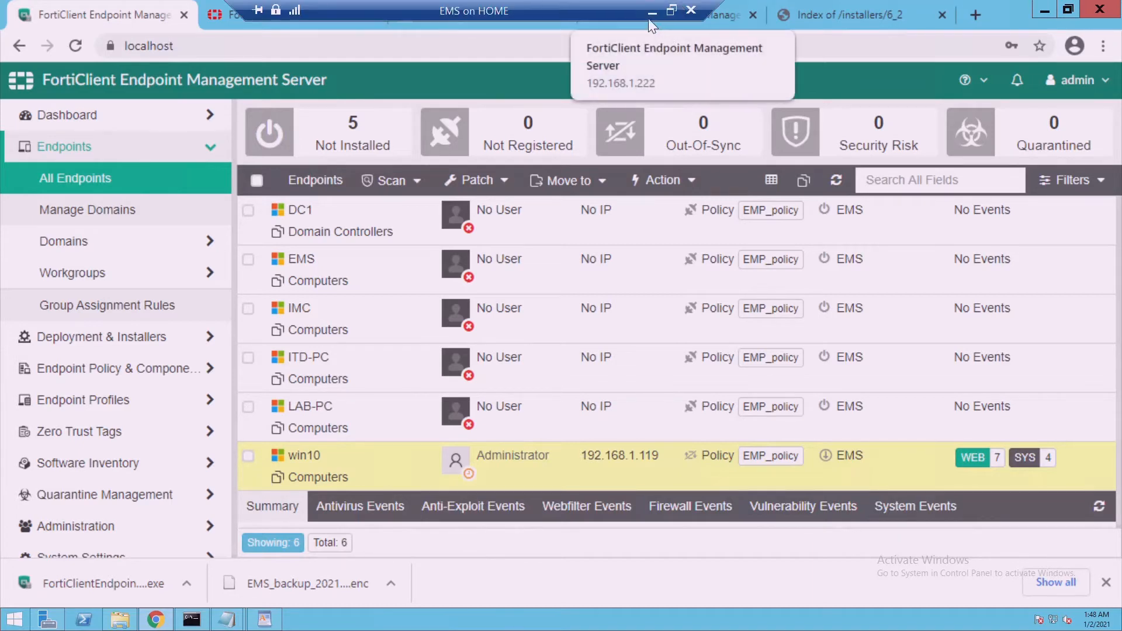
{"action": "left_click", "coordinate": [649, 13]}
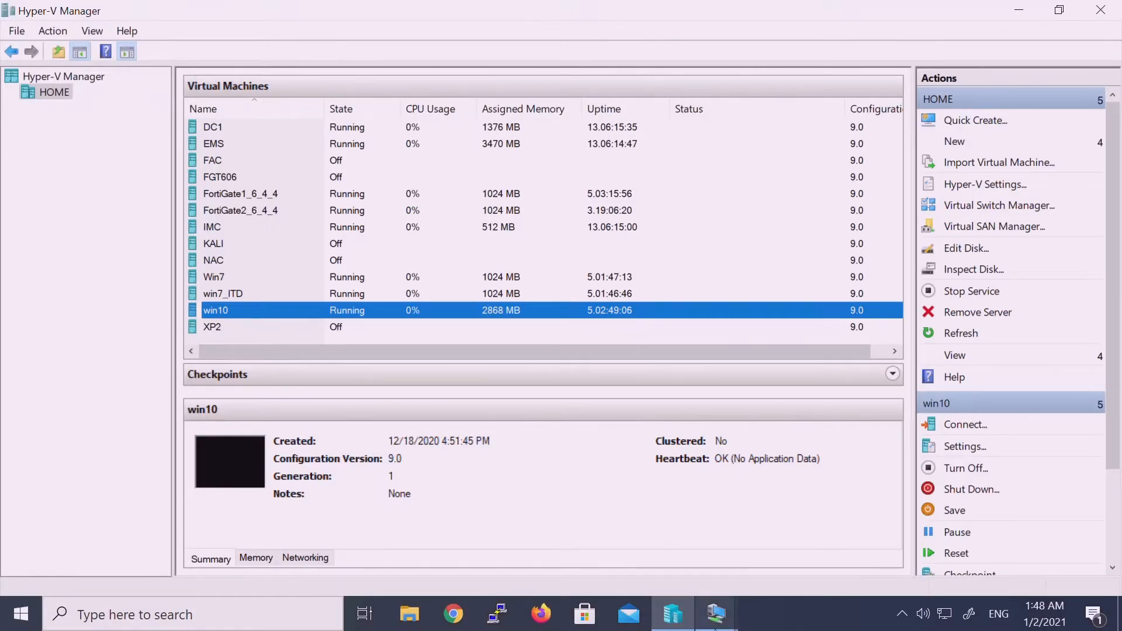
{"action": "mouse_move", "coordinate": [718, 621]}
{"action": "left_click", "coordinate": [774, 539]}
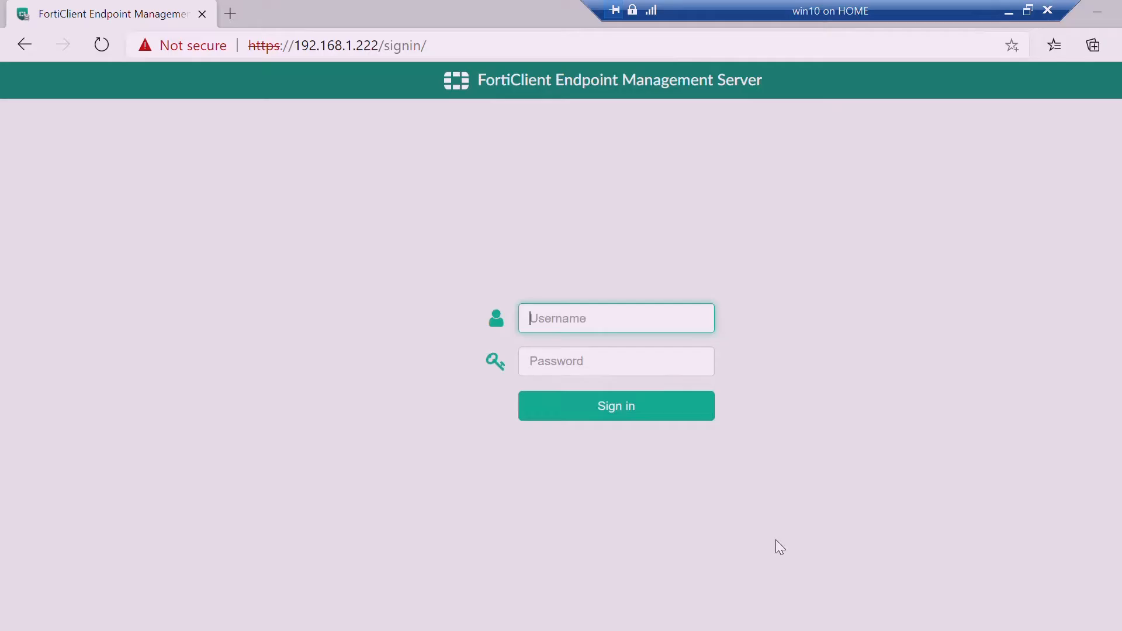
{"action": "left_click", "coordinate": [627, 613]}
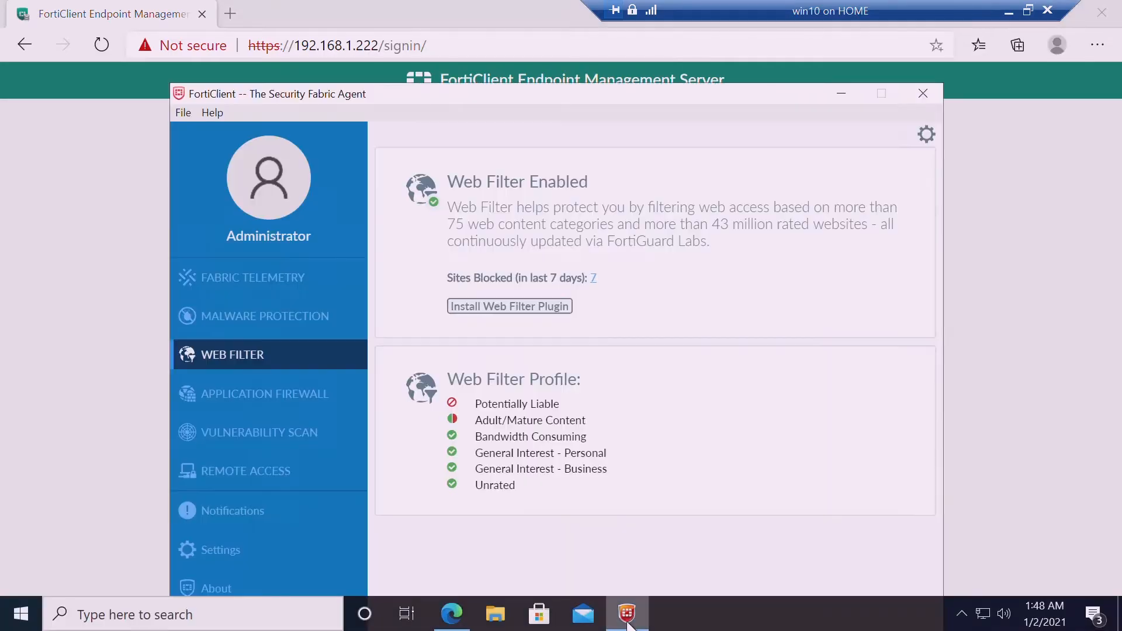
{"action": "left_click", "coordinate": [263, 281]}
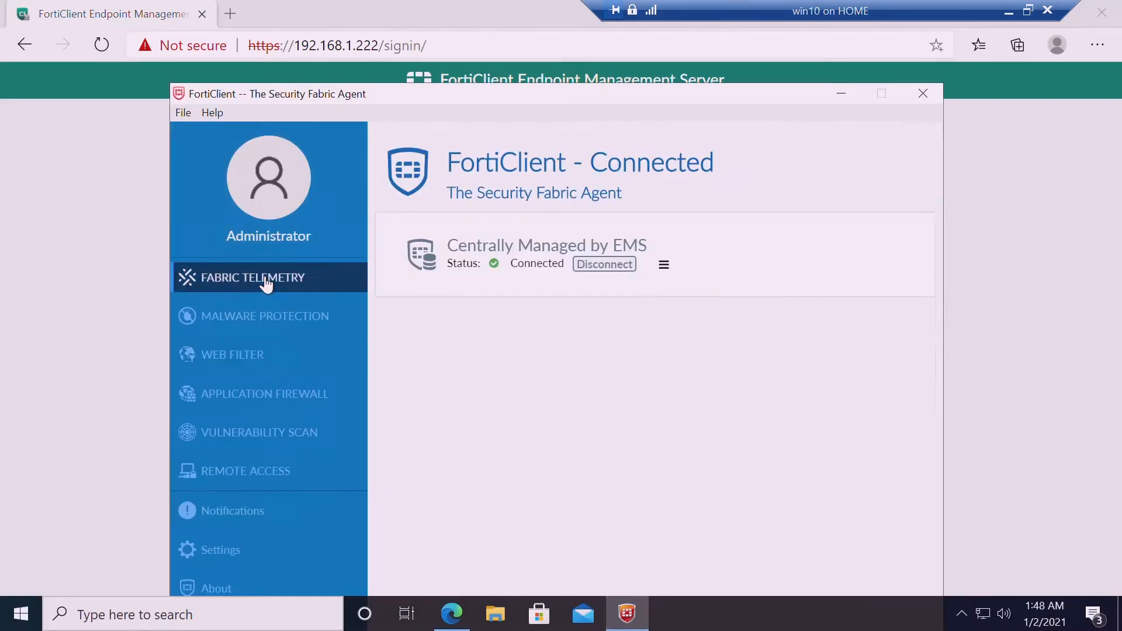
{"action": "left_click", "coordinate": [667, 268]}
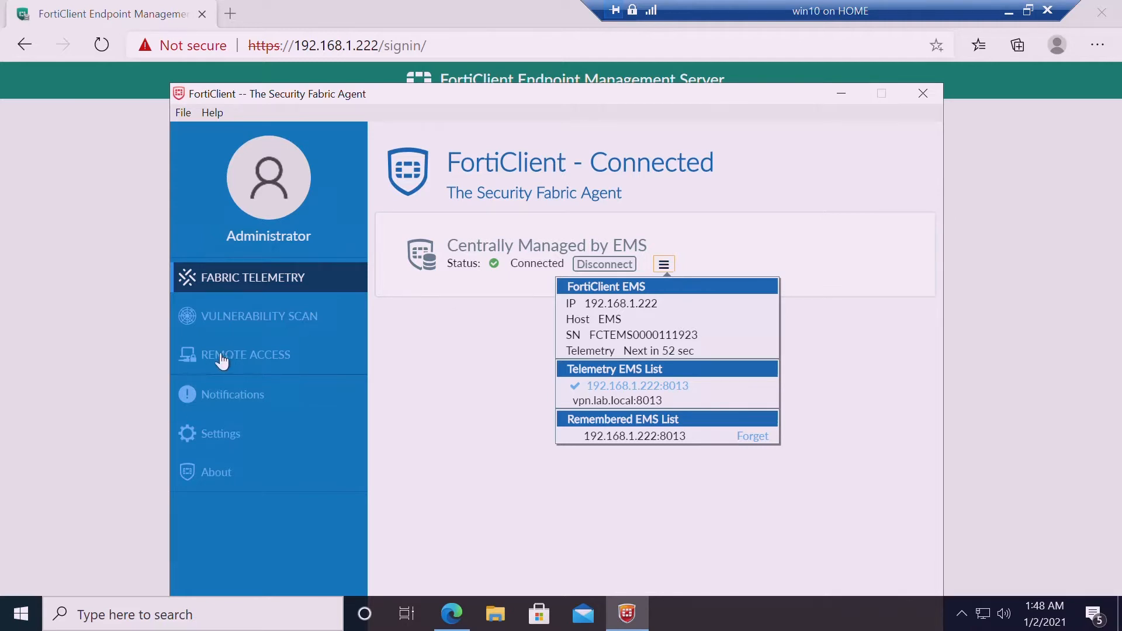
{"action": "left_click", "coordinate": [140, 351]}
Sign in to the EMS web console on win10 with the admin account
{"action": "left_click", "coordinate": [554, 310]}
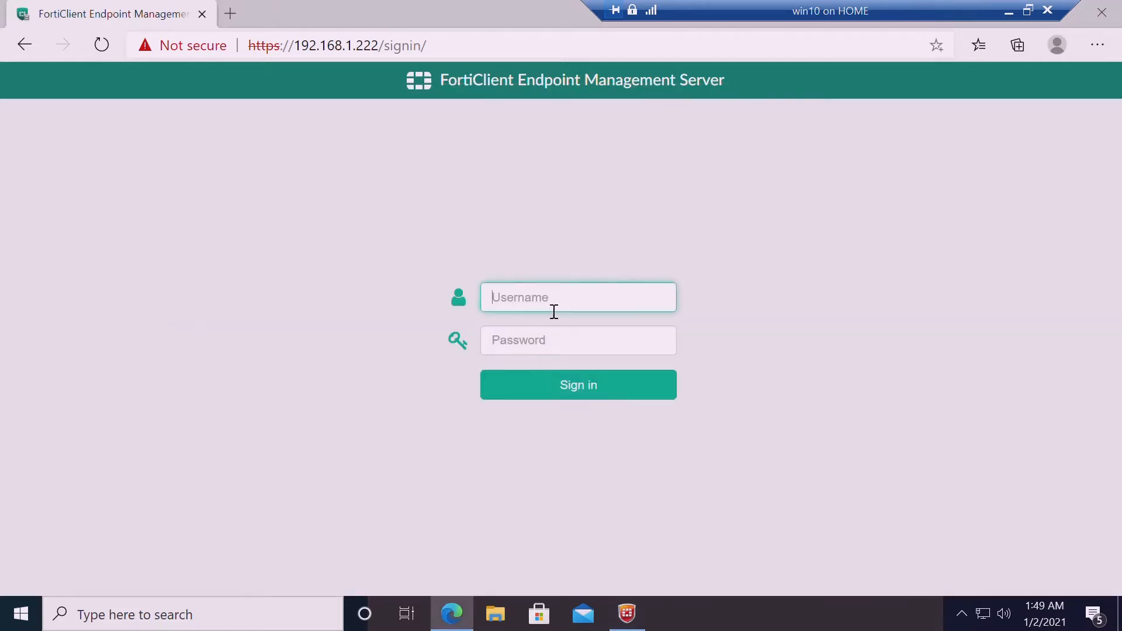
{"action": "type", "text": "admin"}
{"action": "key", "text": "Tab"}
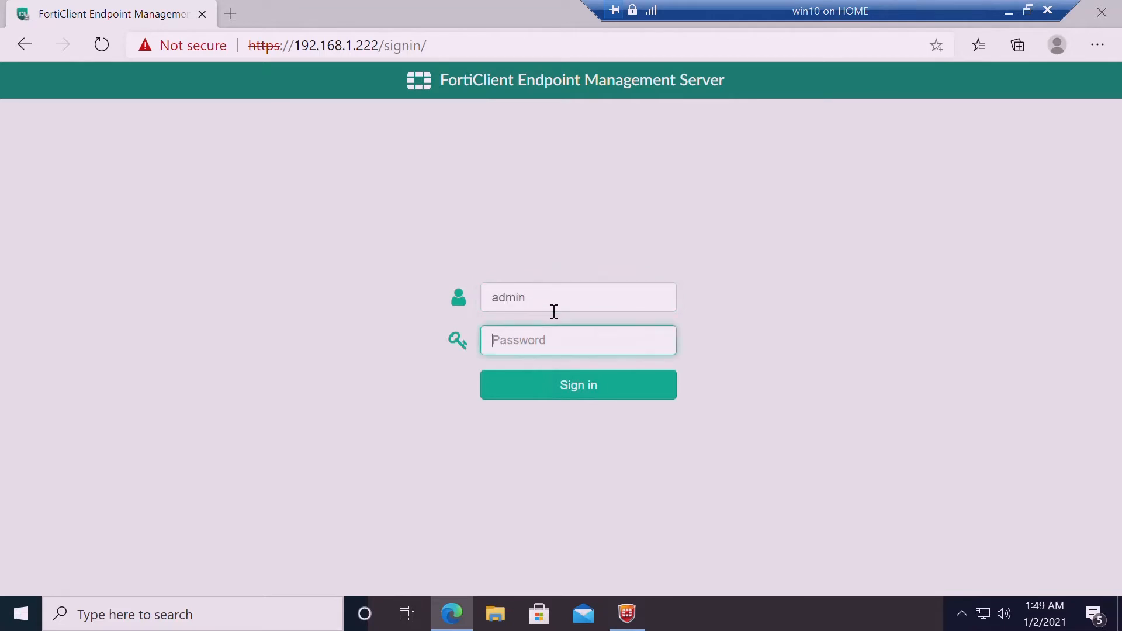
{"action": "type", "text": "********"}
{"action": "key", "text": "Return"}
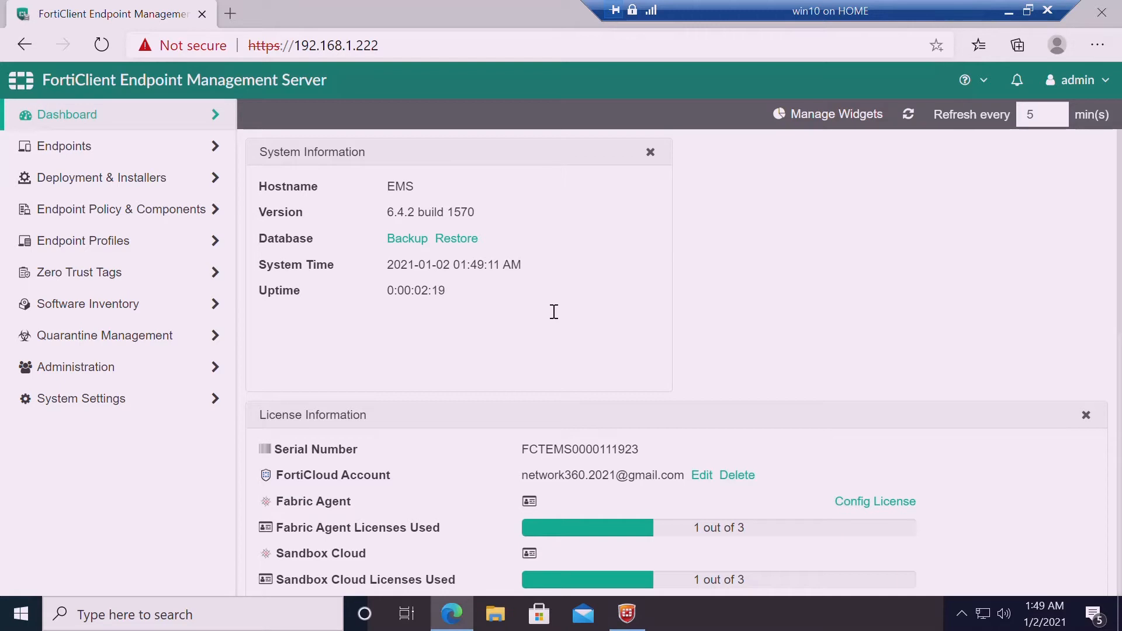
{"action": "left_click", "coordinate": [627, 613]}
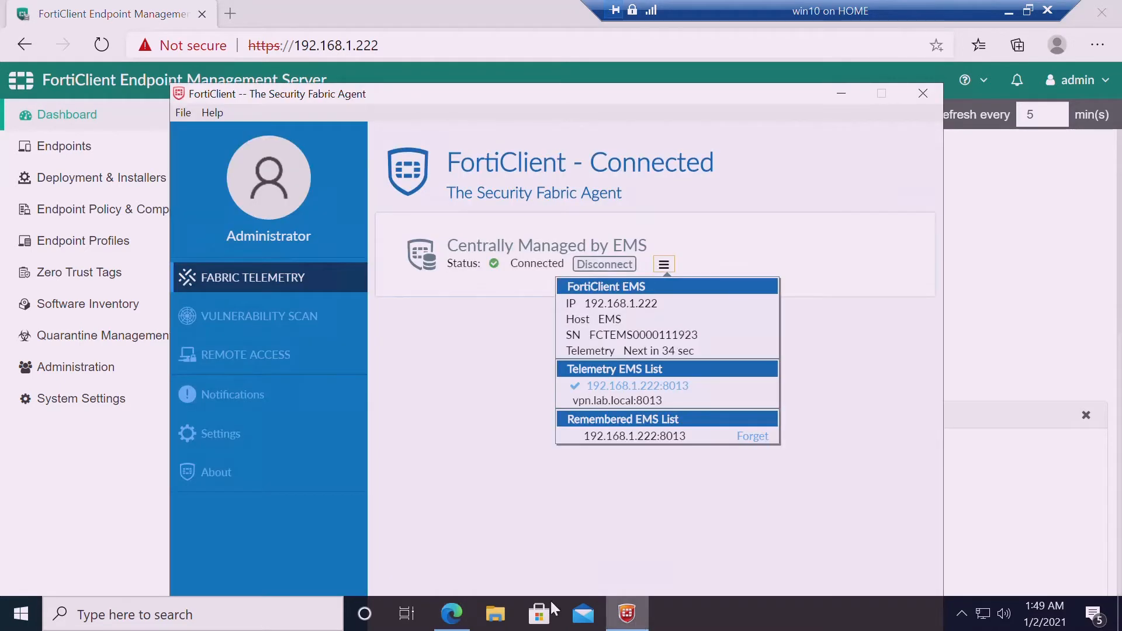
Review FortiClient's EMS connection details and the Vulnerability Scan and Remote Access pages
{"action": "left_click", "coordinate": [512, 488]}
{"action": "left_click", "coordinate": [665, 265]}
{"action": "left_click", "coordinate": [274, 332]}
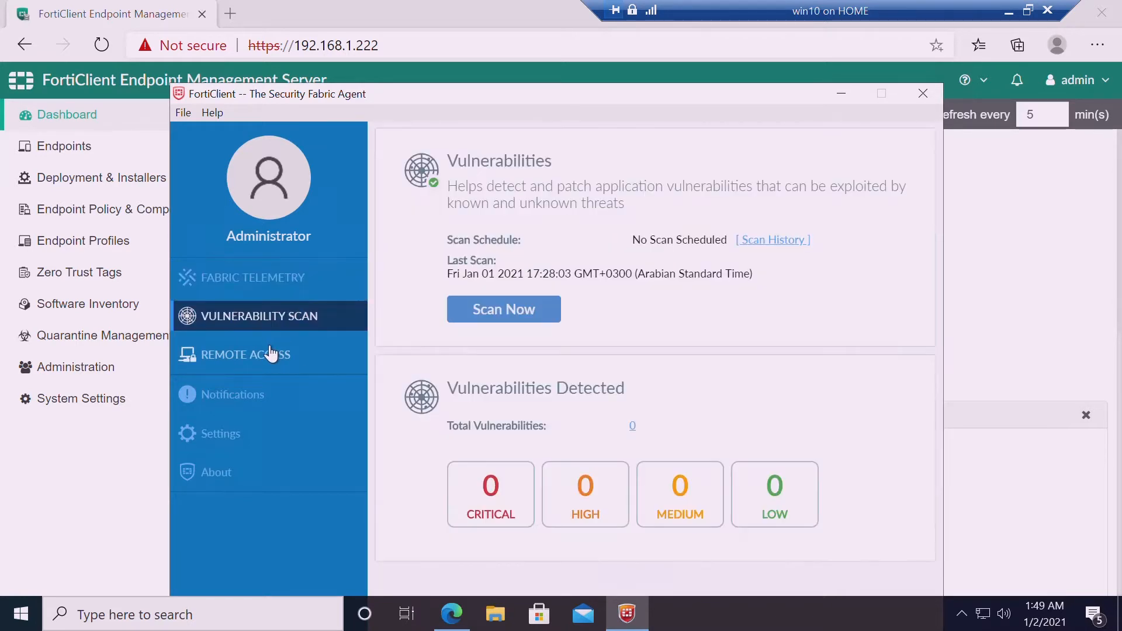
{"action": "left_click", "coordinate": [275, 353]}
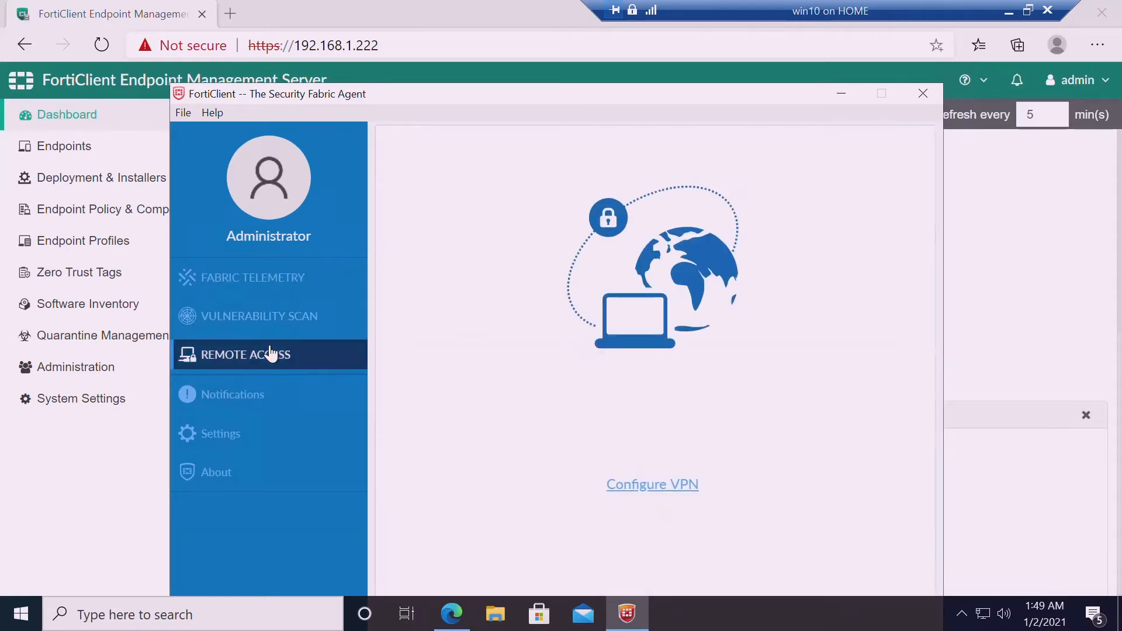
{"action": "left_click", "coordinate": [269, 290]}
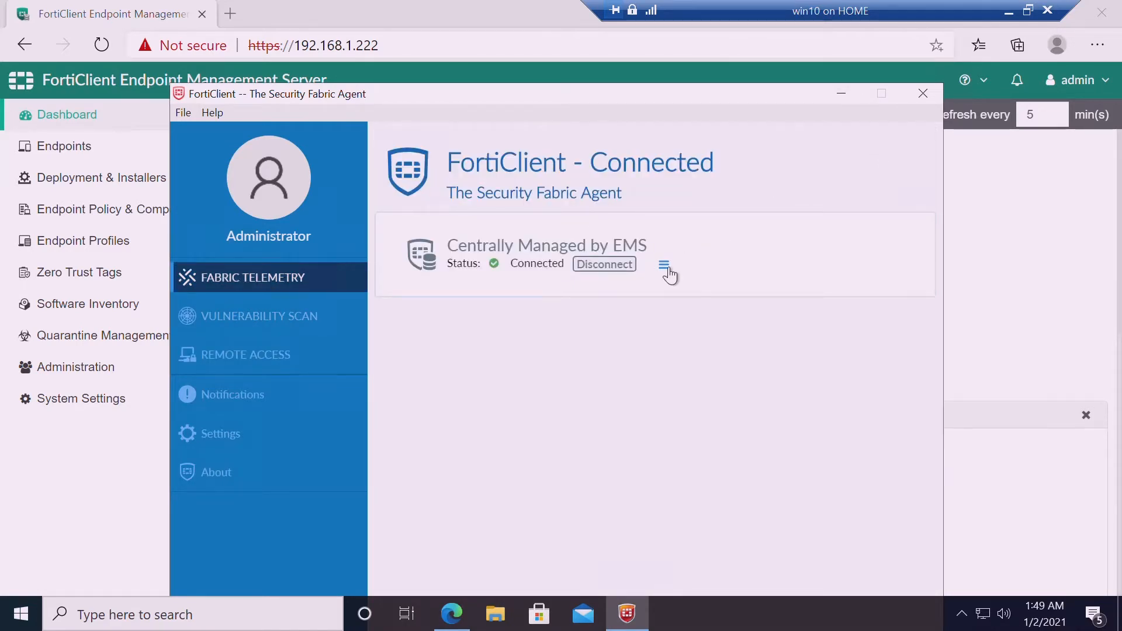
Disconnect the agent from EMS and reconnect it to 192.168.1.222, verifying Connected status
{"action": "left_click", "coordinate": [621, 266]}
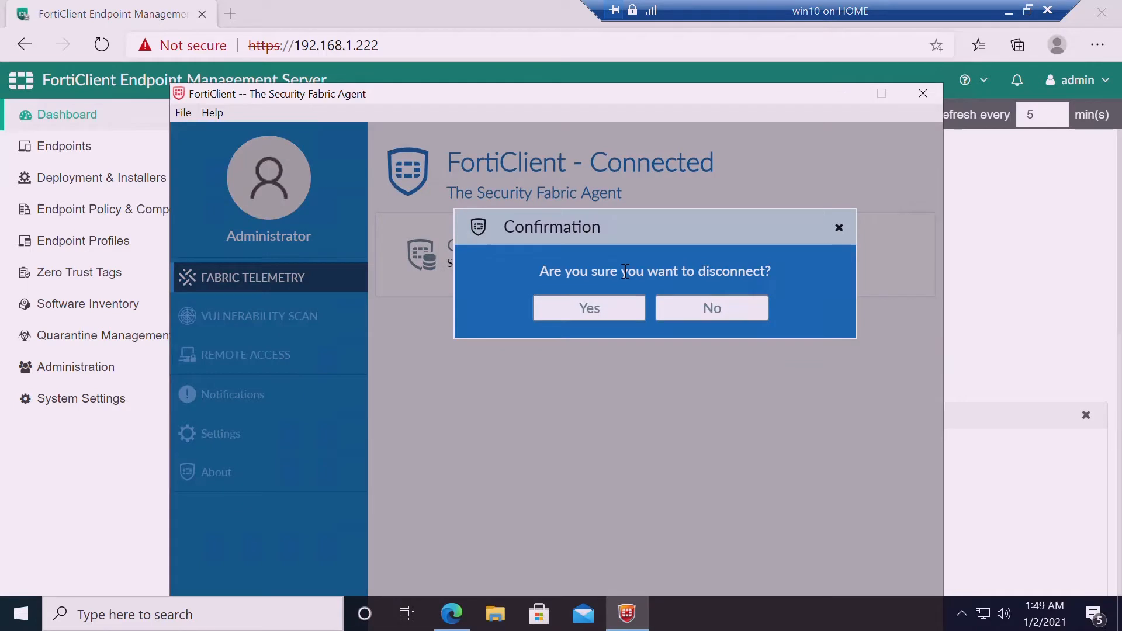
{"action": "left_click", "coordinate": [611, 307]}
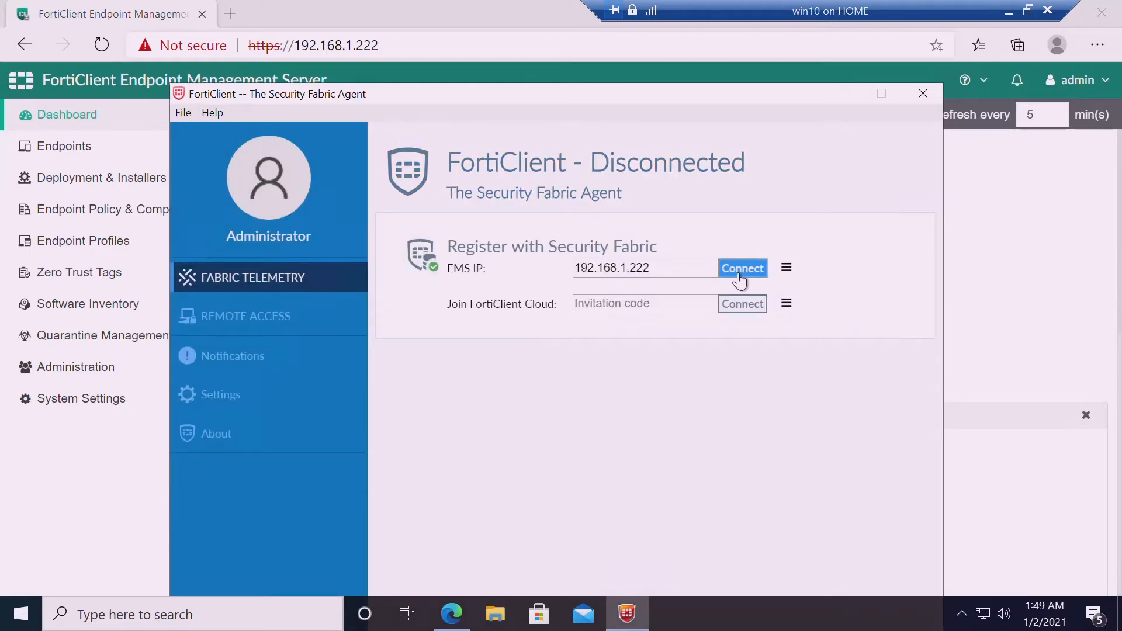
{"action": "left_click", "coordinate": [739, 269]}
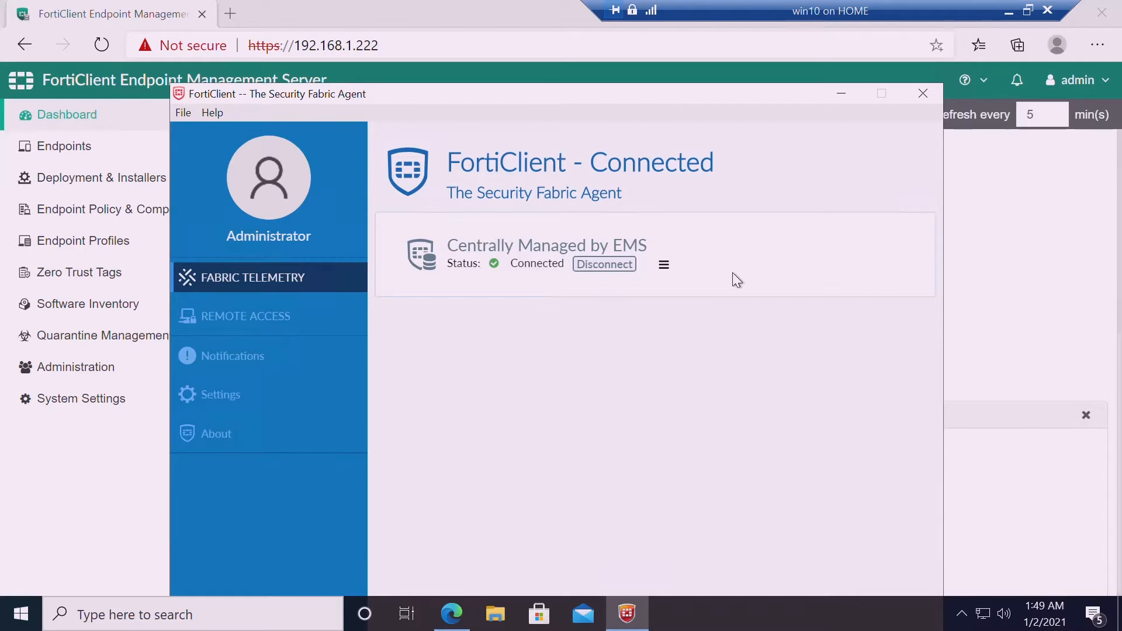
{"action": "left_click", "coordinate": [670, 271]}
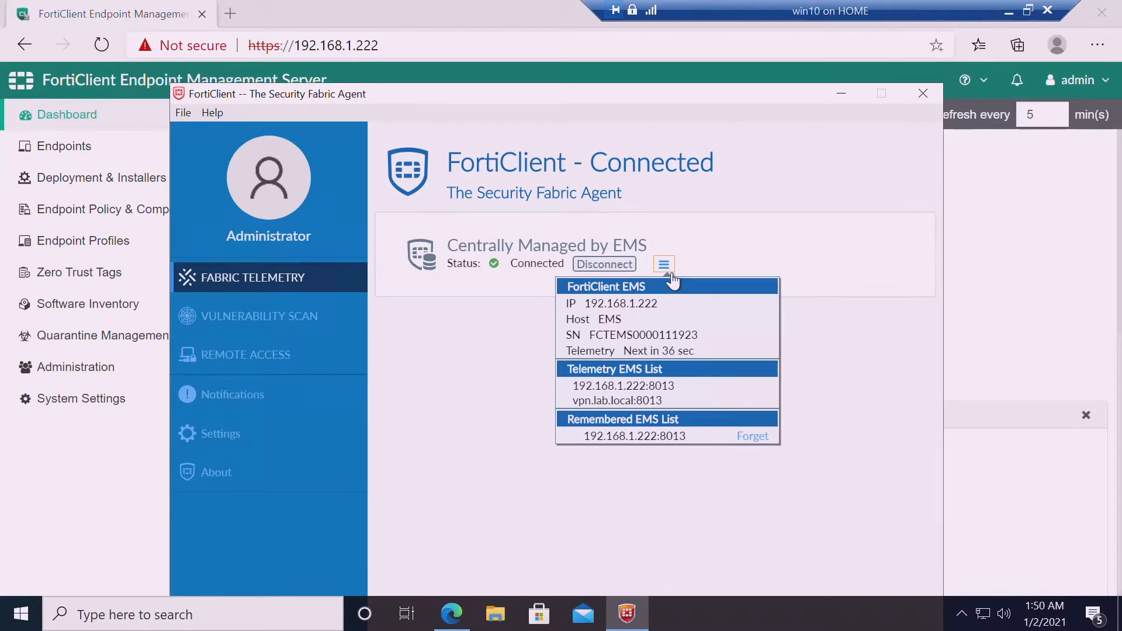
{"action": "left_click", "coordinate": [304, 358]}
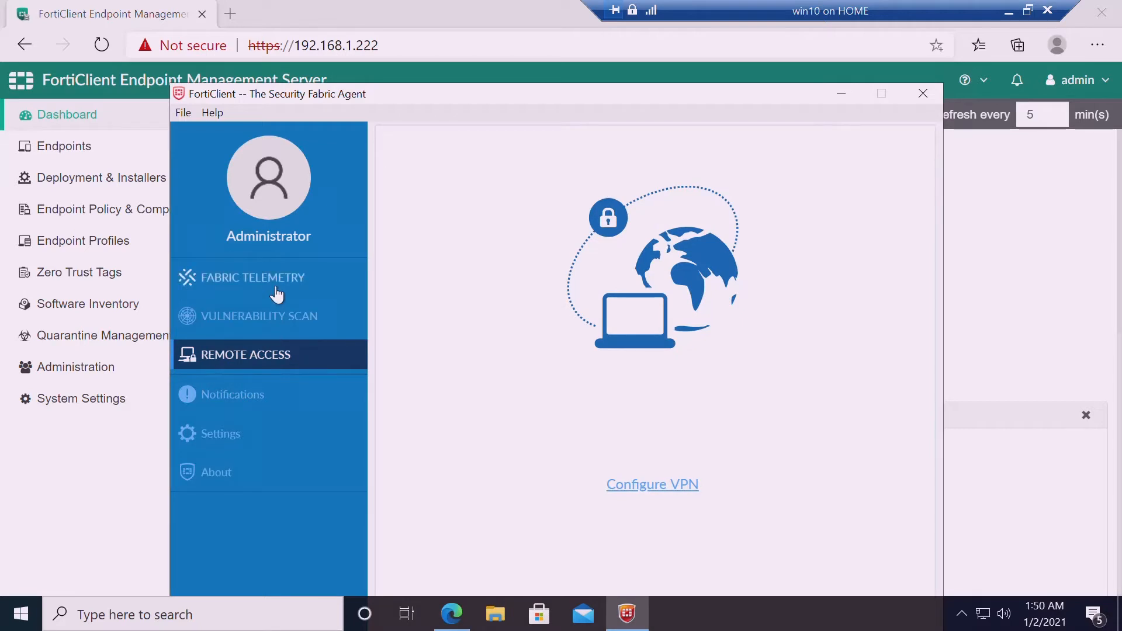
{"action": "left_click", "coordinate": [276, 294]}
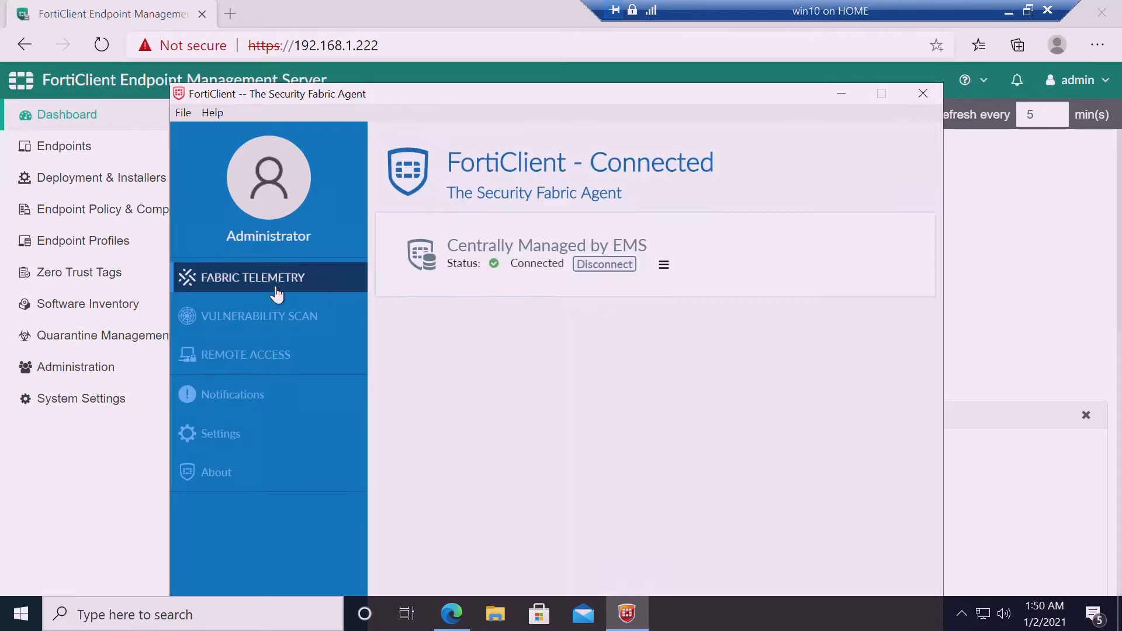
{"action": "left_click", "coordinate": [672, 267]}
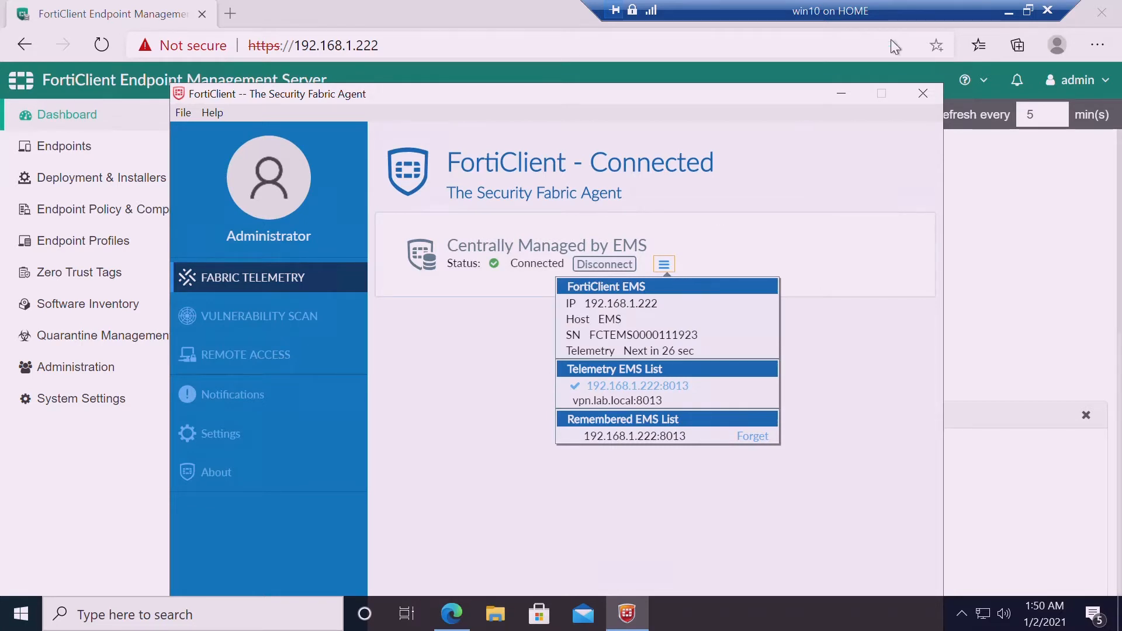
{"action": "left_click", "coordinate": [847, 94]}
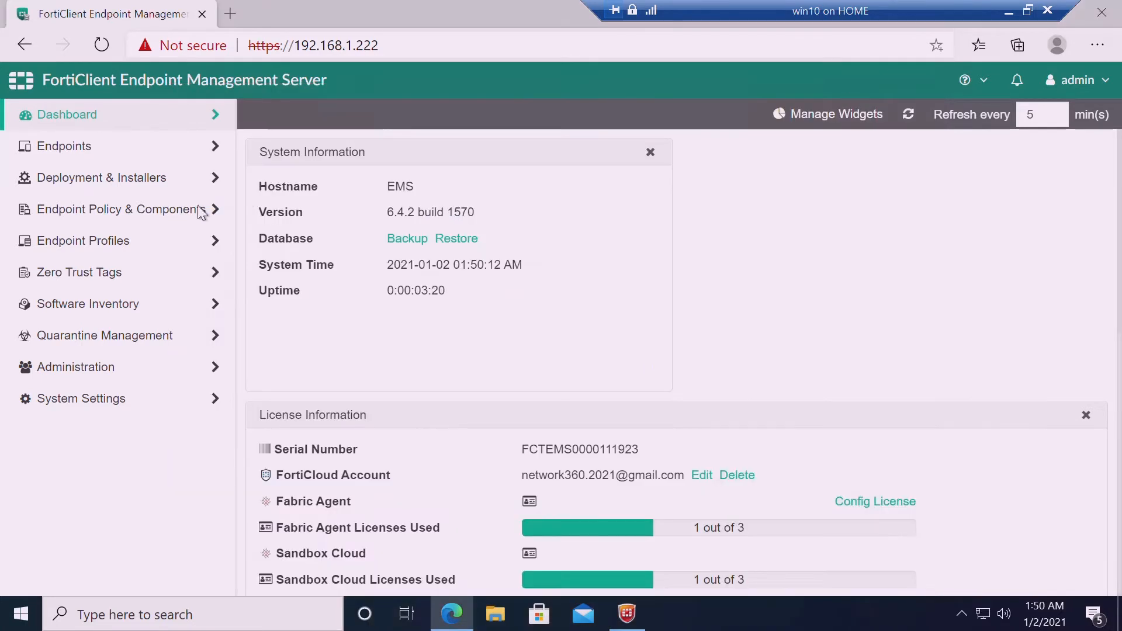
Open the EMP profile from Endpoint Profiles > Manage Profiles to view Malware Protection
{"action": "left_click", "coordinate": [163, 208]}
{"action": "left_click", "coordinate": [124, 221]}
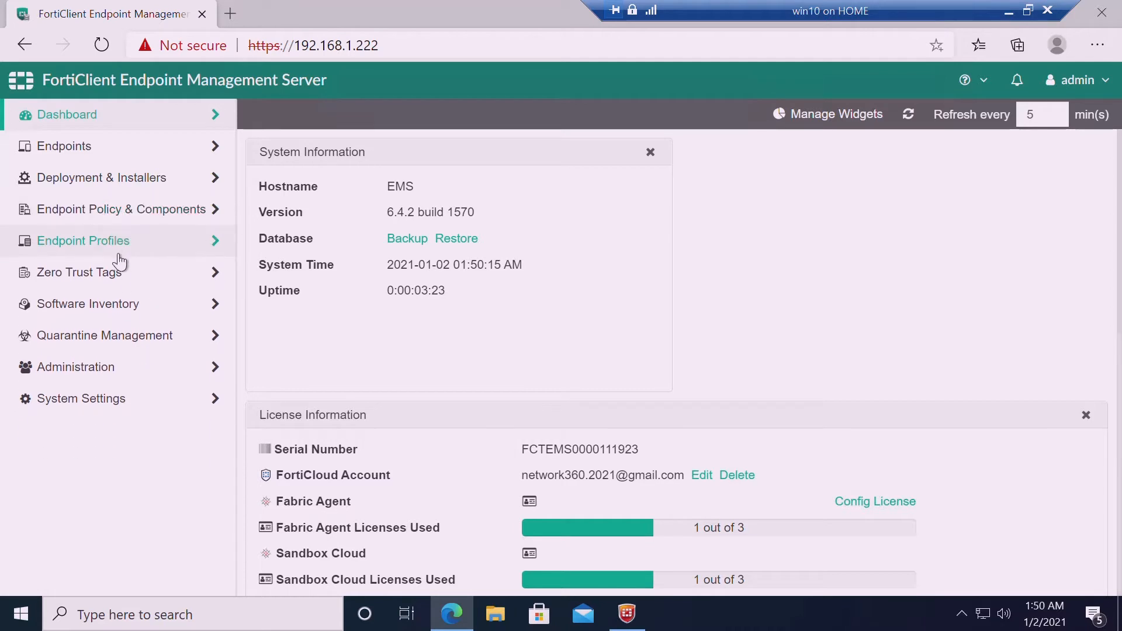
{"action": "left_click", "coordinate": [116, 242]}
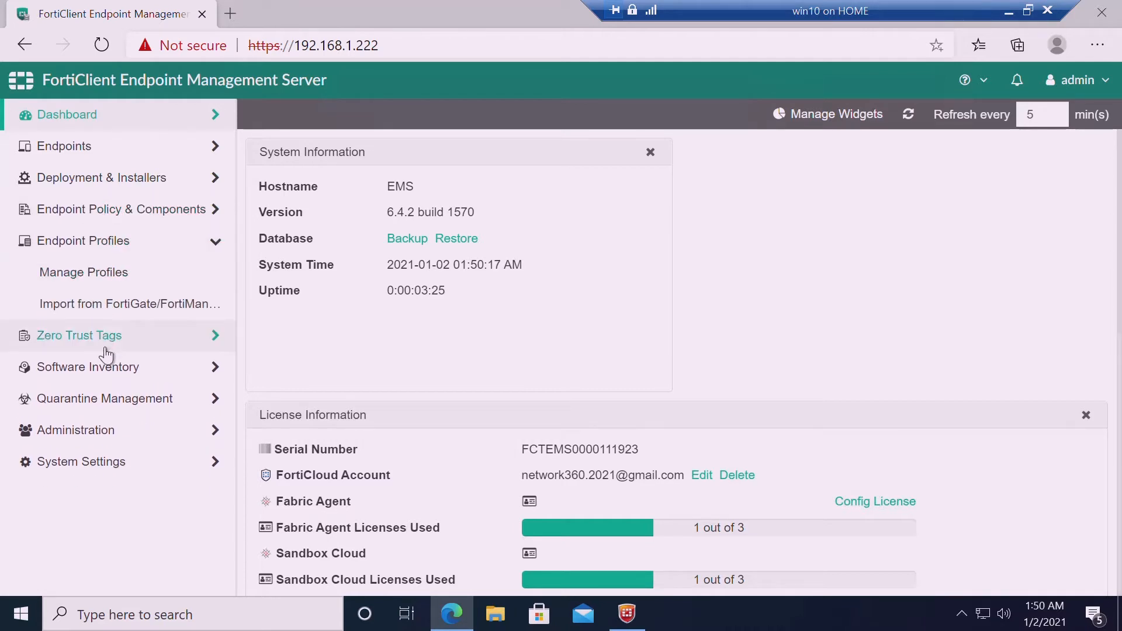
{"action": "left_click", "coordinate": [121, 279]}
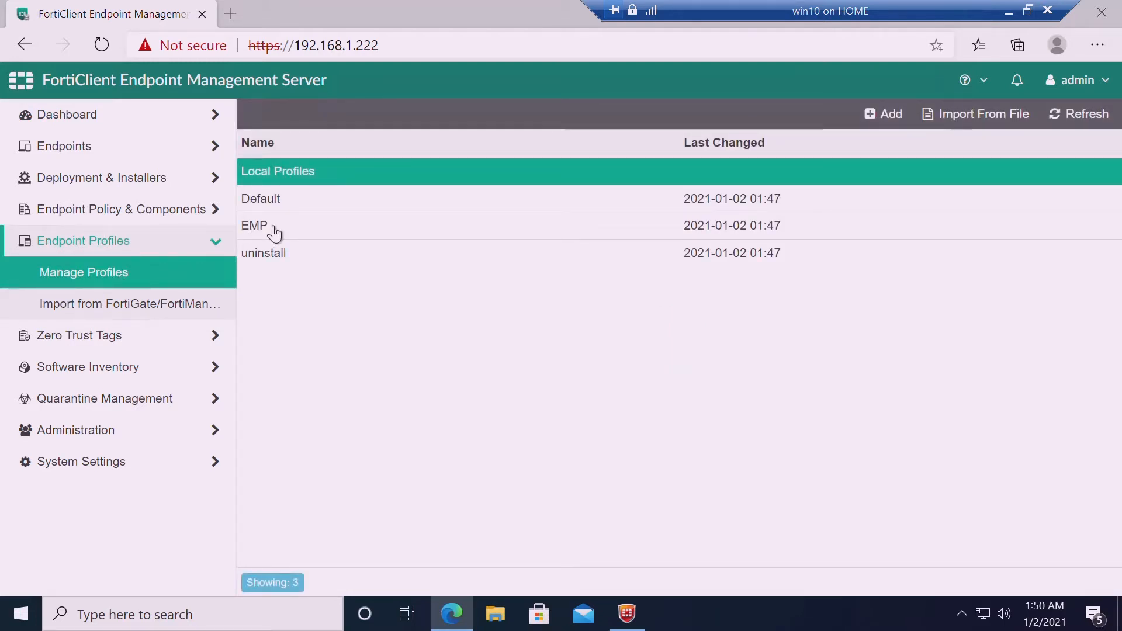
{"action": "left_click", "coordinate": [274, 233]}
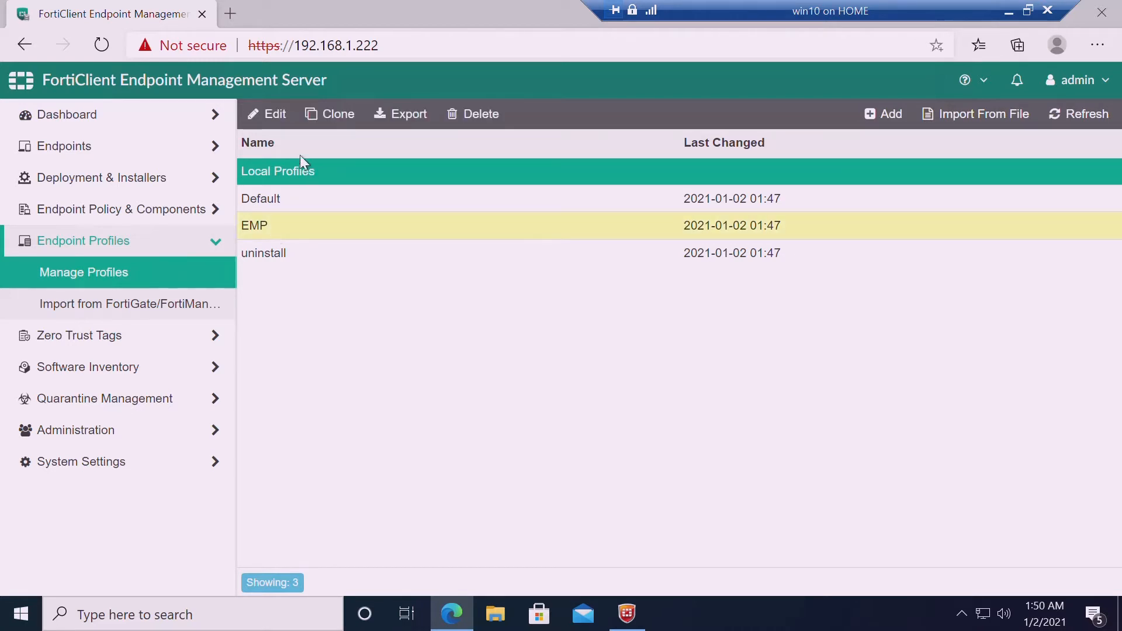
{"action": "left_click", "coordinate": [283, 115]}
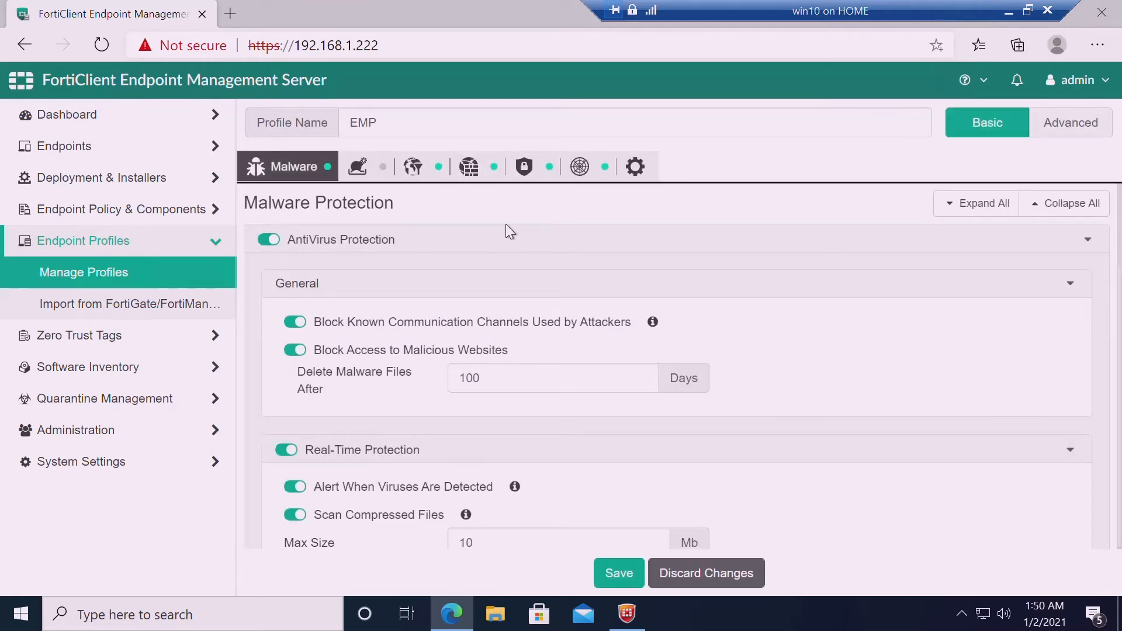
Review the EMP profile's Sandbox and Web Filter tabs and the agent's EMS connection info
{"action": "left_click", "coordinate": [447, 182]}
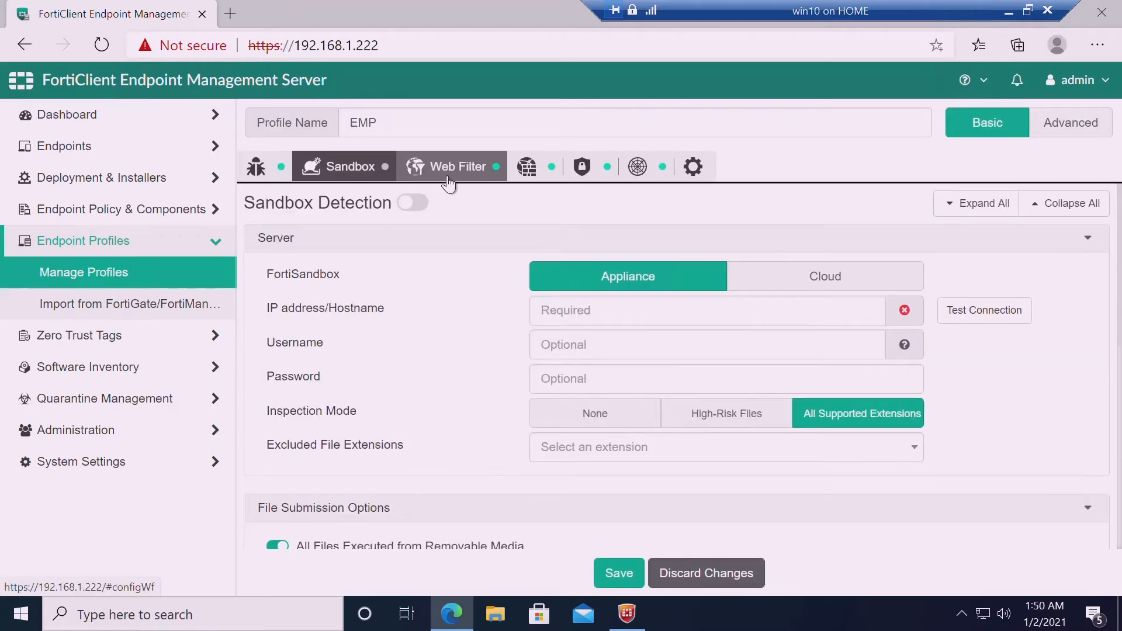
{"action": "left_click", "coordinate": [448, 175]}
{"action": "left_click", "coordinate": [627, 613]}
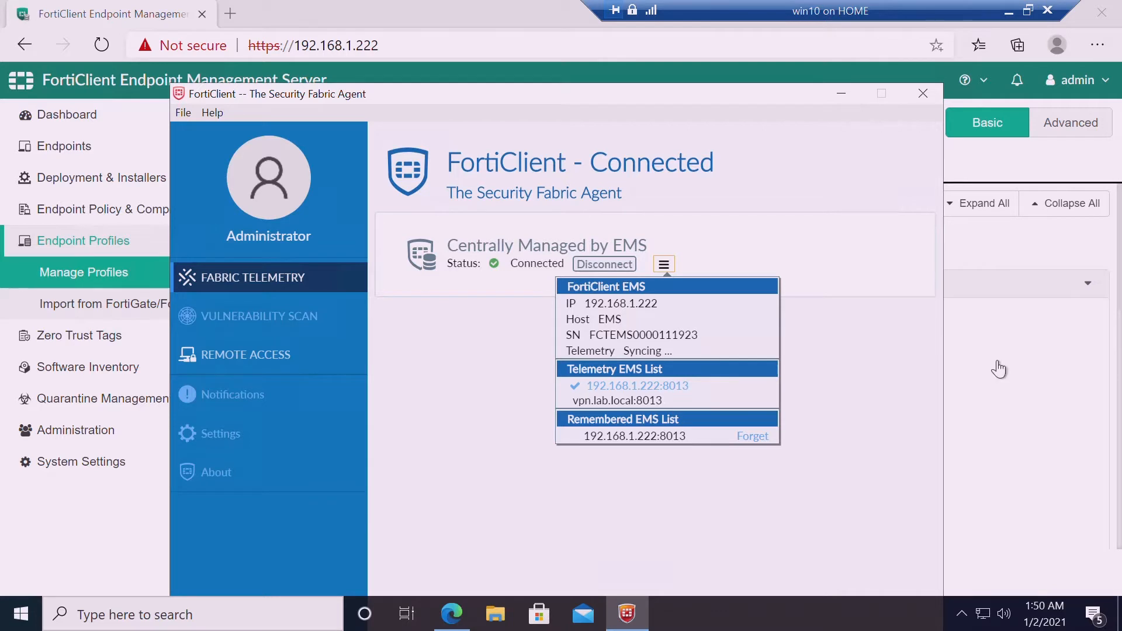
{"action": "left_click", "coordinate": [148, 526]}
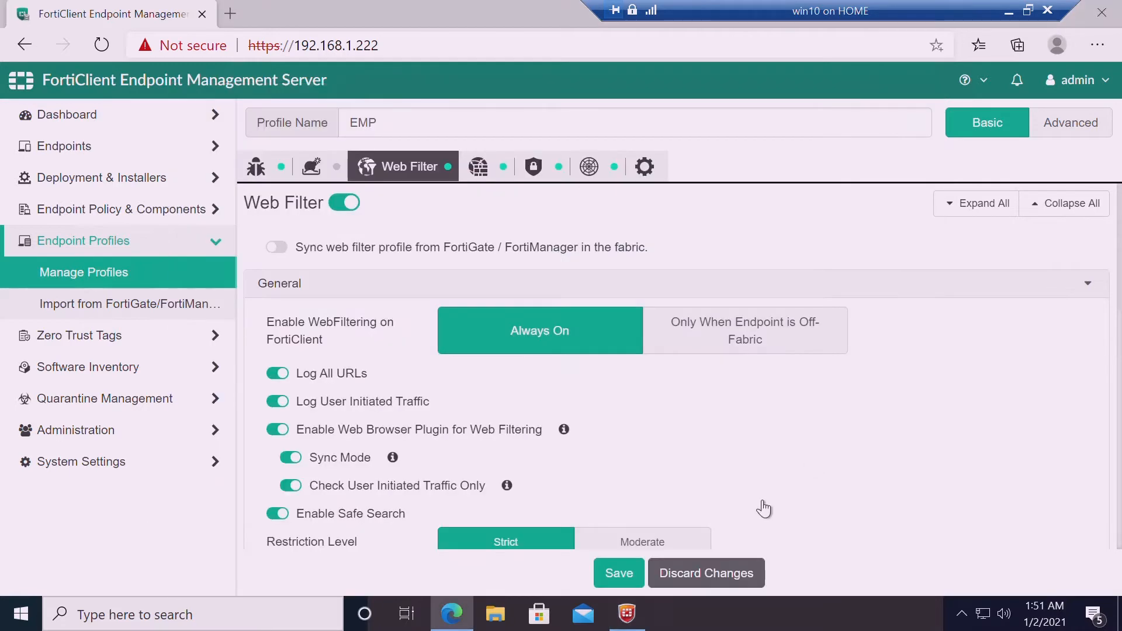
{"action": "left_click", "coordinate": [628, 613]}
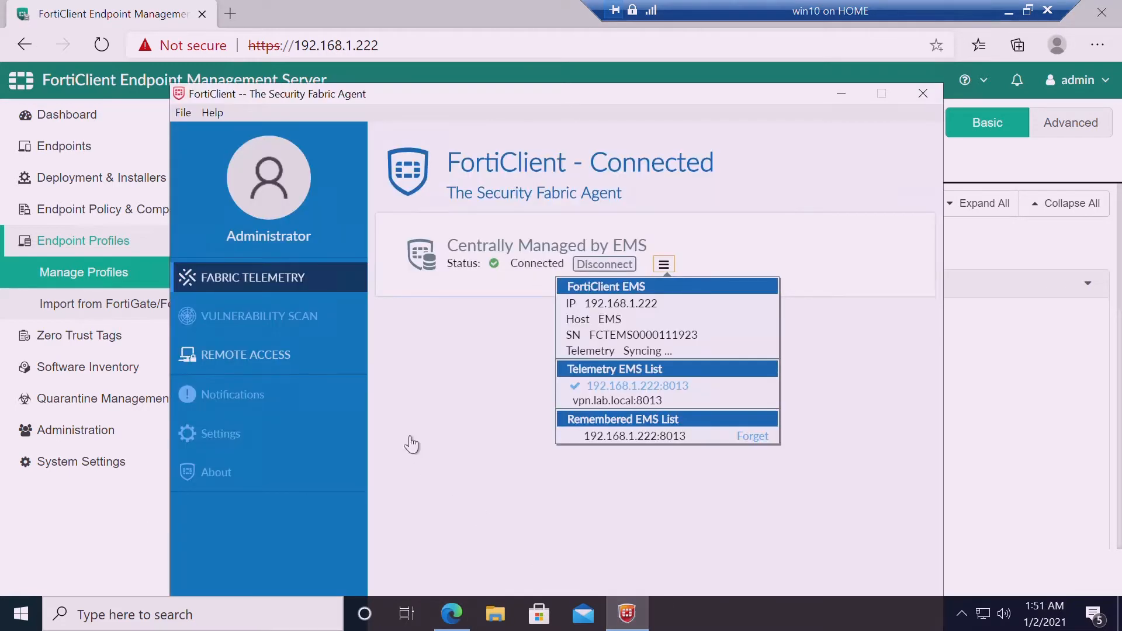
{"action": "left_click", "coordinate": [357, 366]}
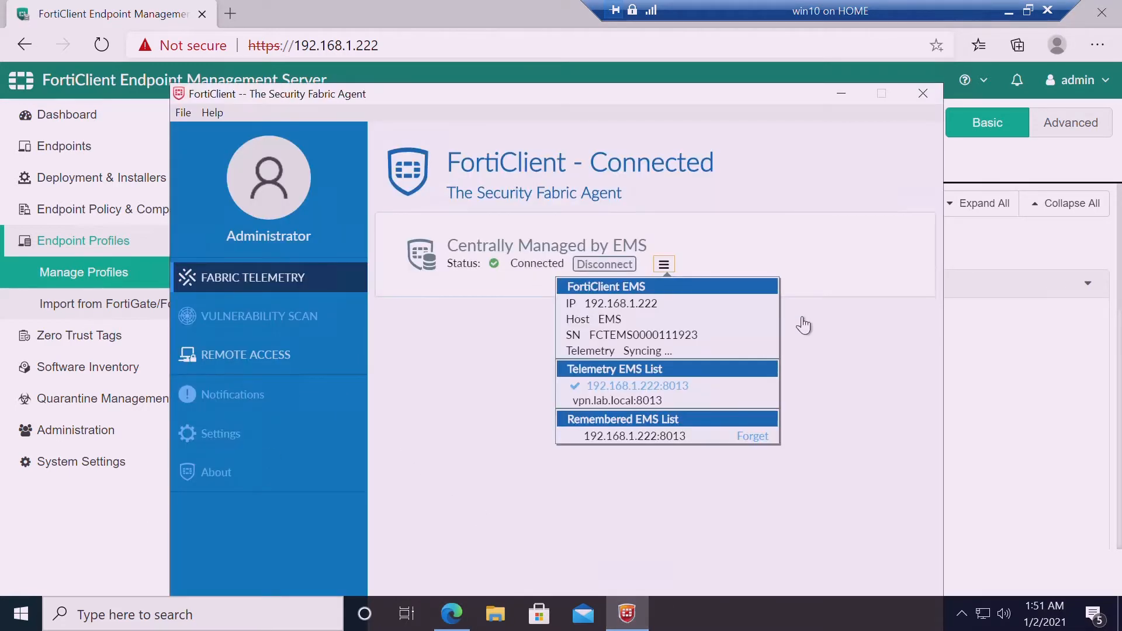
{"action": "left_click", "coordinate": [842, 92]}
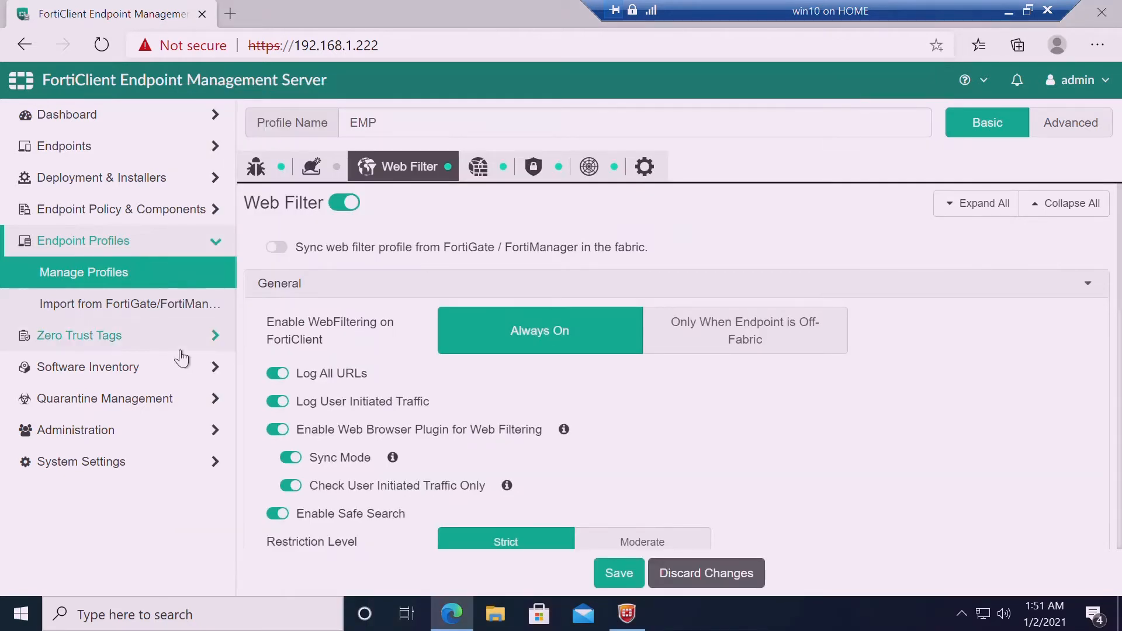
Review the Deployments list, select Deployment_2, then view the FortiClient installer packages
{"action": "left_click", "coordinate": [127, 178]}
{"action": "left_click", "coordinate": [125, 212]}
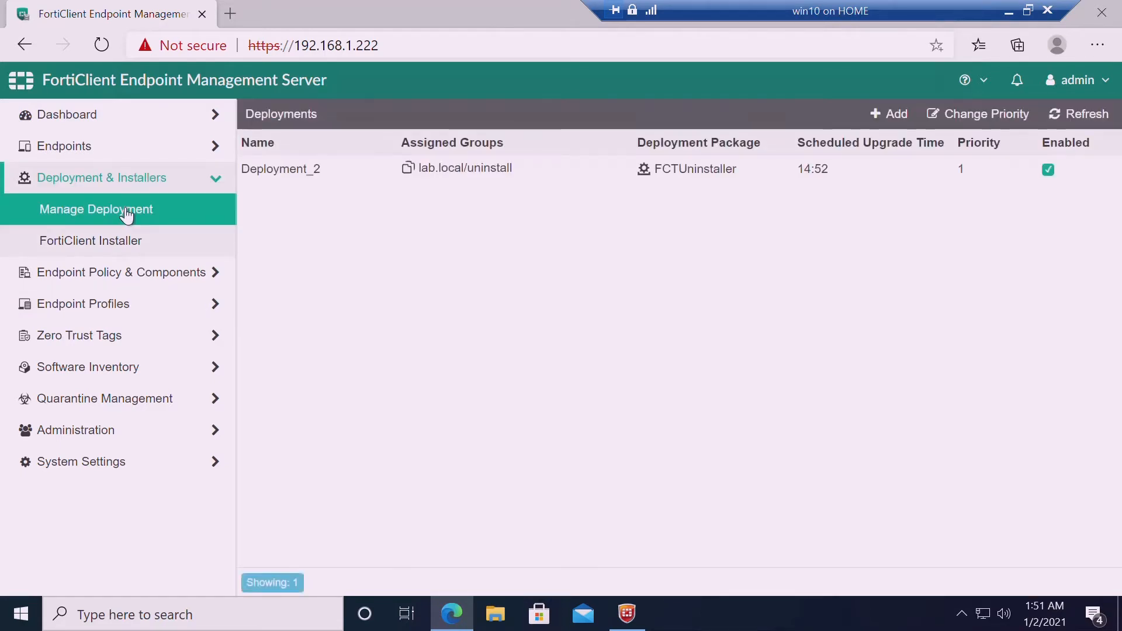
{"action": "left_click", "coordinate": [703, 182]}
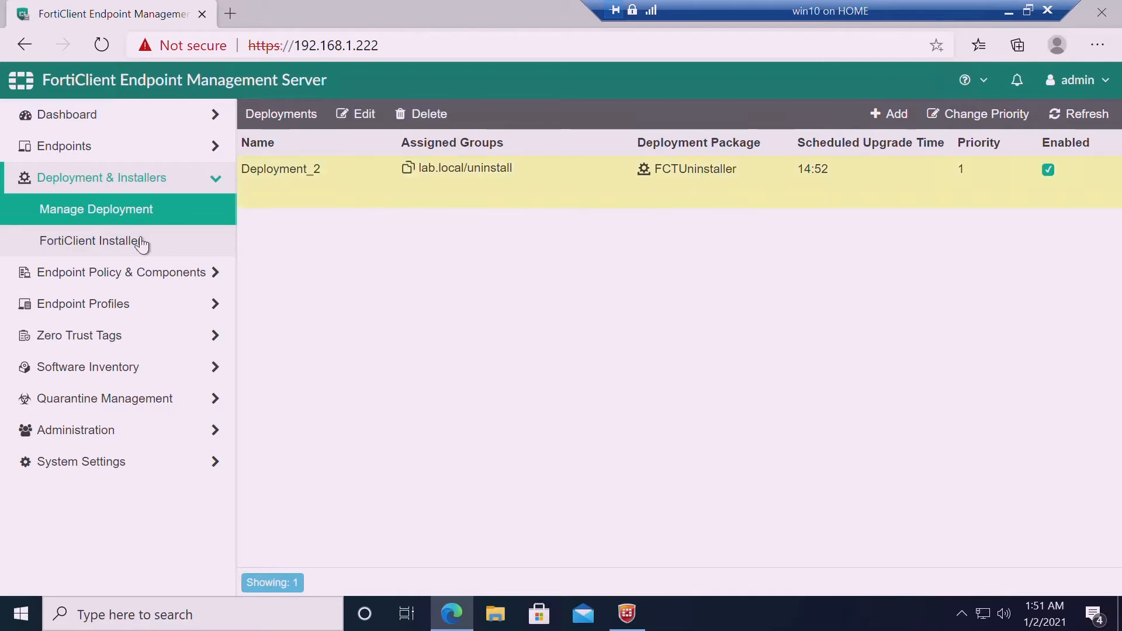
{"action": "left_click", "coordinate": [111, 245]}
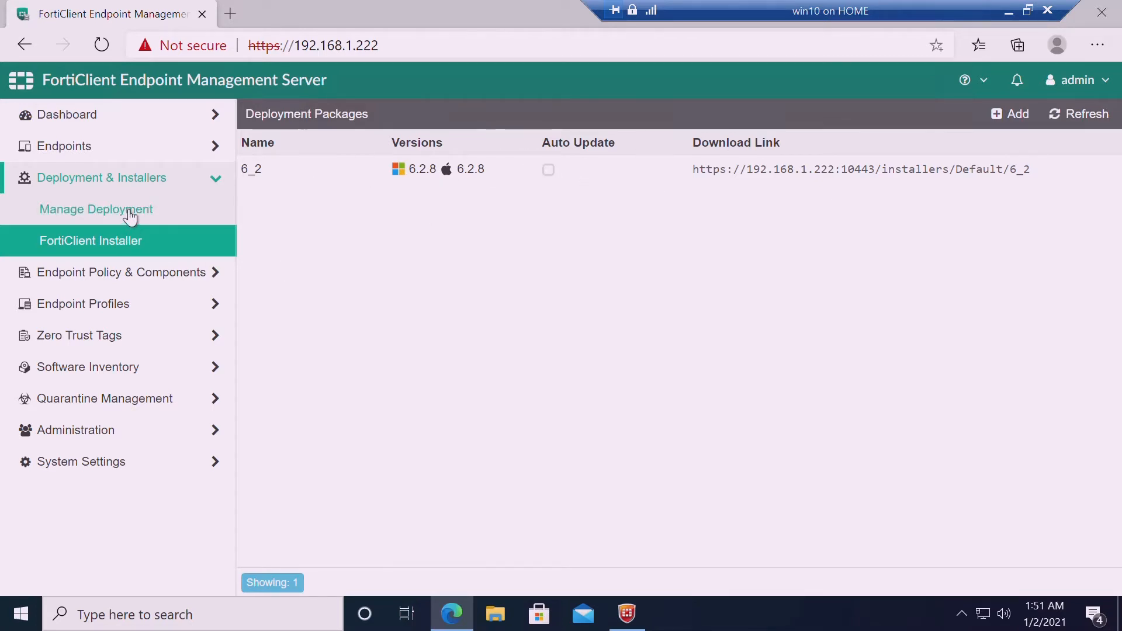
Check the endpoint policies list, then open Manage Profiles and select the EMP profile
{"action": "left_click", "coordinate": [118, 282]}
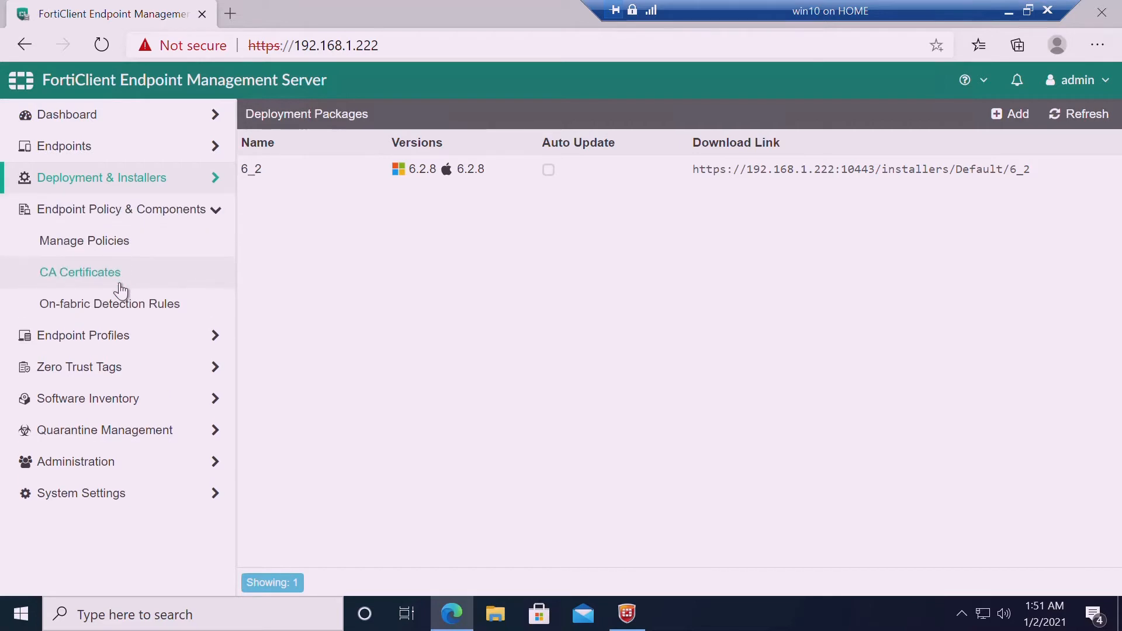
{"action": "left_click", "coordinate": [113, 256]}
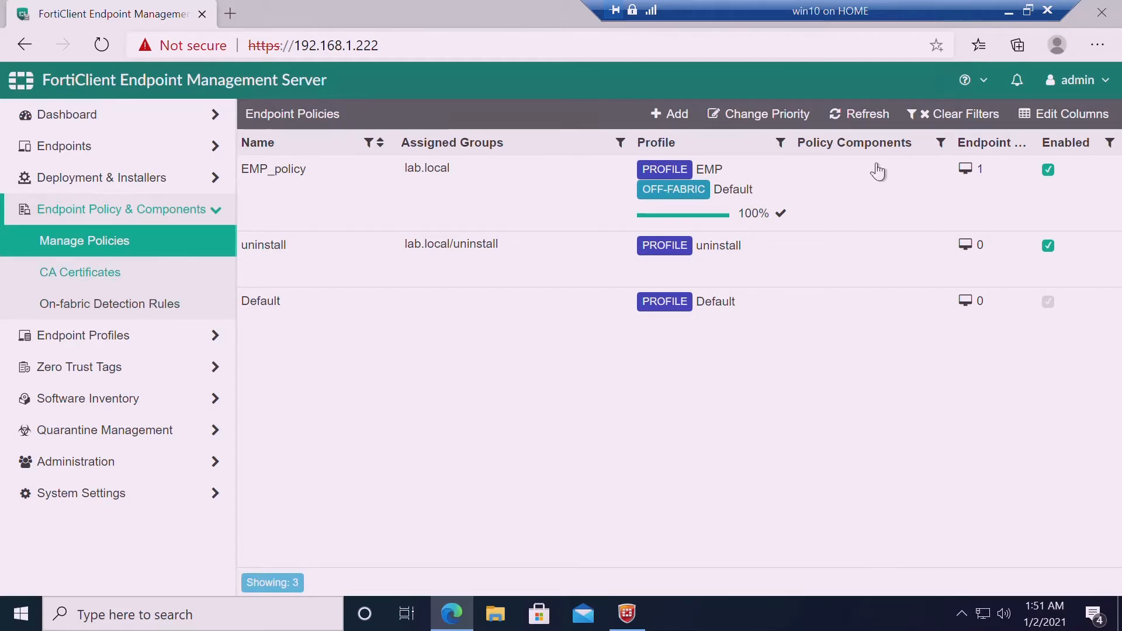
{"action": "left_click", "coordinate": [77, 339]}
{"action": "left_click", "coordinate": [103, 285]}
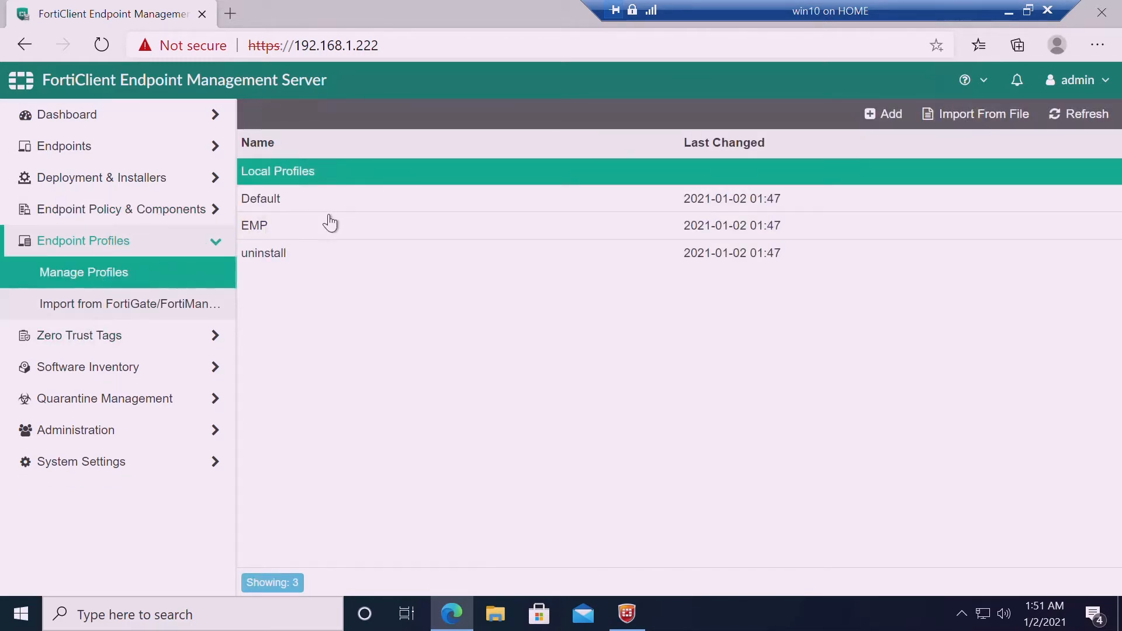
{"action": "left_click", "coordinate": [290, 233]}
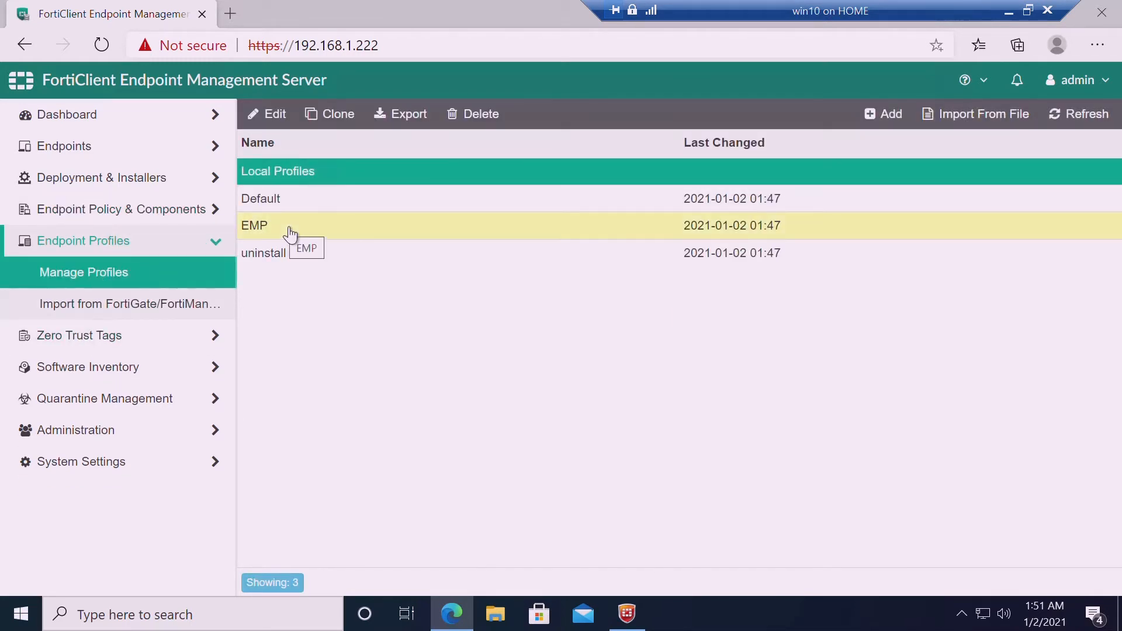
{"action": "left_click", "coordinate": [627, 614]}
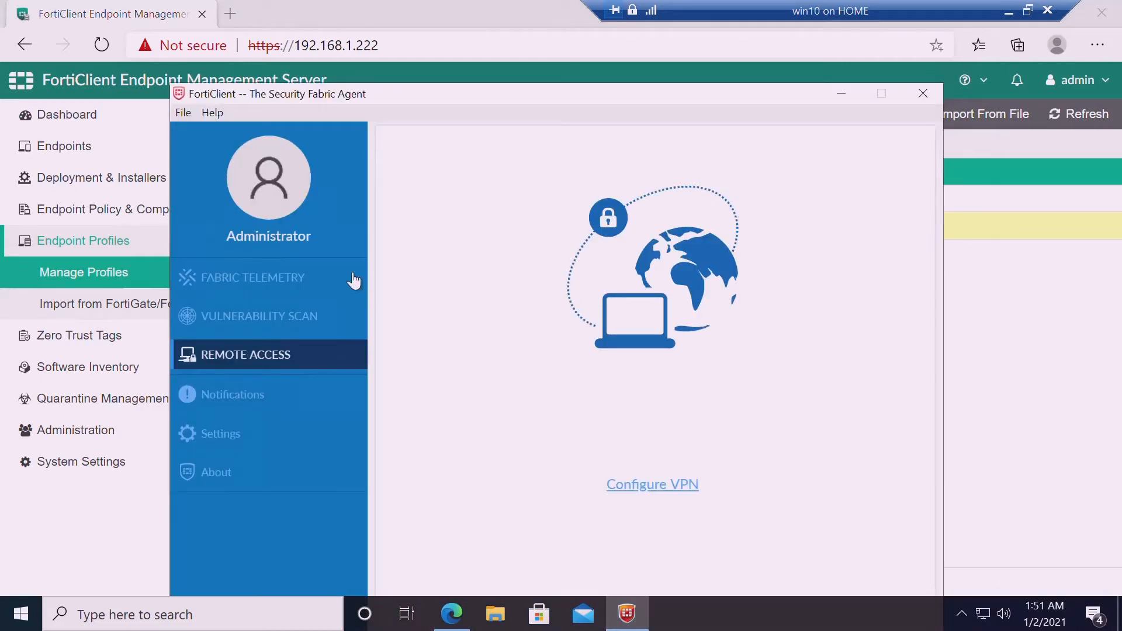
{"action": "left_click", "coordinate": [290, 284]}
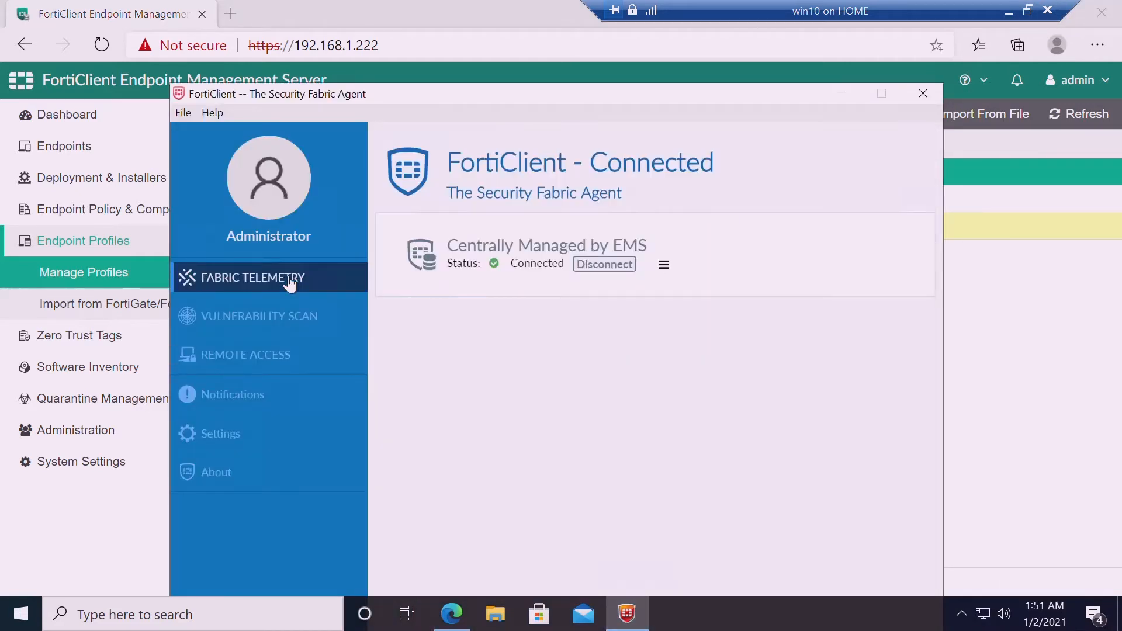
{"action": "left_click", "coordinate": [665, 266]}
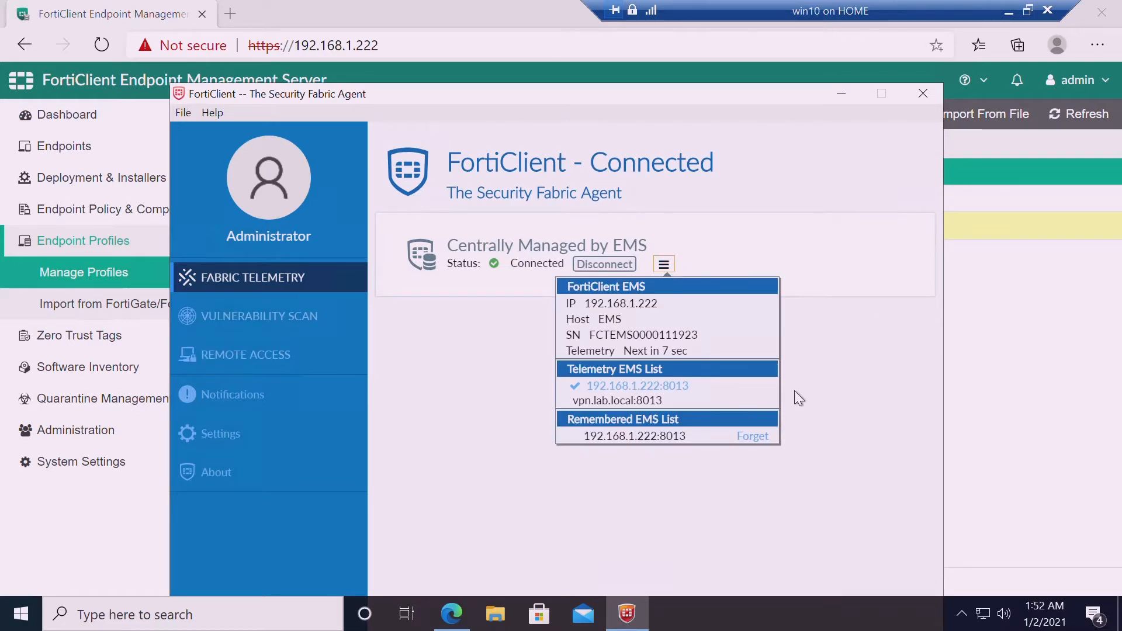
{"action": "left_click", "coordinate": [959, 379]}
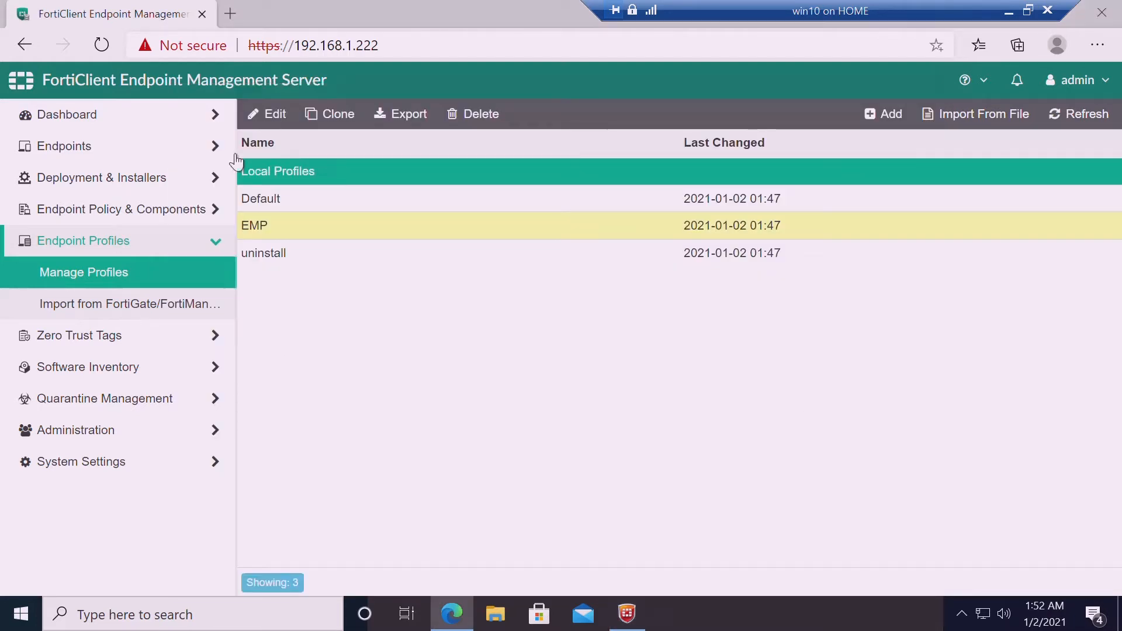
{"action": "left_click", "coordinate": [627, 613]}
{"action": "left_click", "coordinate": [237, 474]}
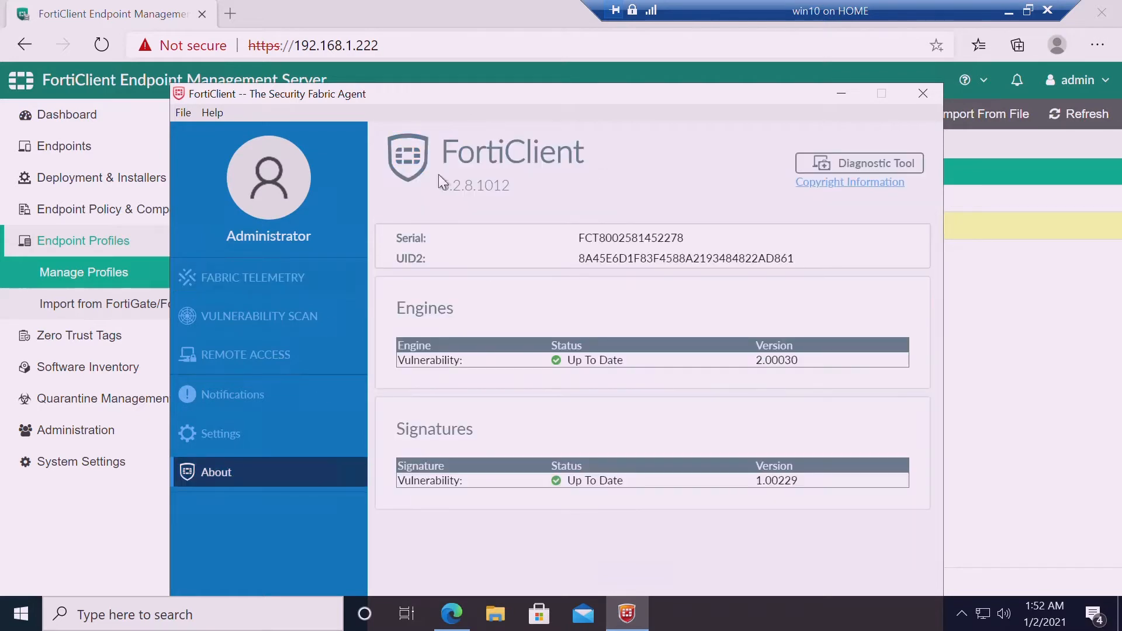
{"action": "left_click", "coordinate": [76, 546]}
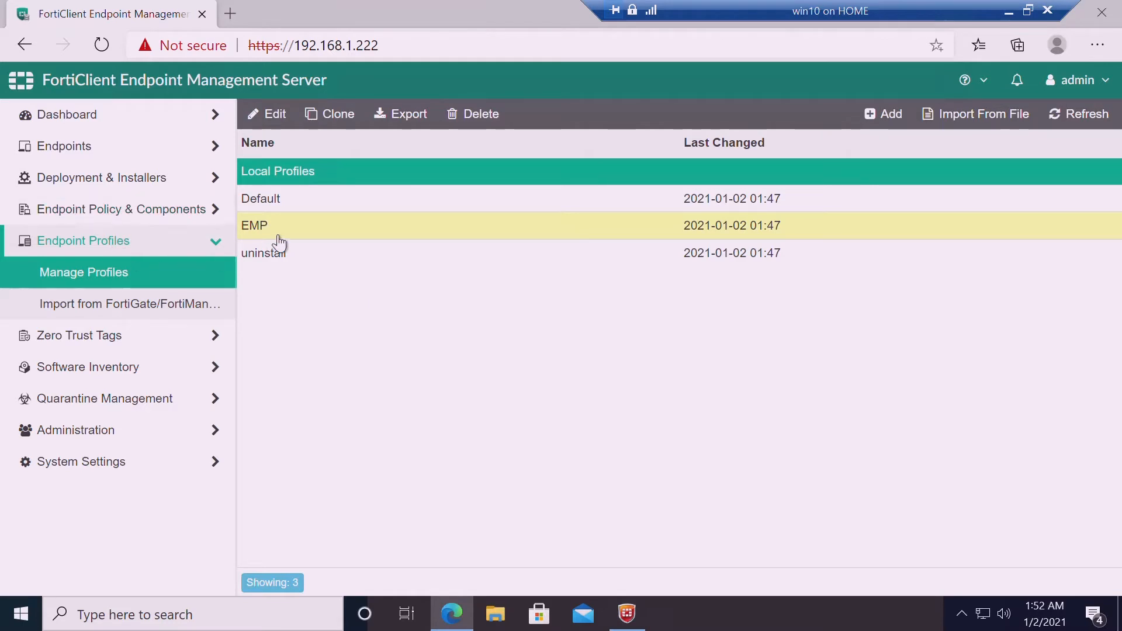
Browse endpoint policies and deployments, then show the FortiClient Installer packages with 6_2 details
{"action": "left_click", "coordinate": [123, 213]}
{"action": "left_click", "coordinate": [113, 250]}
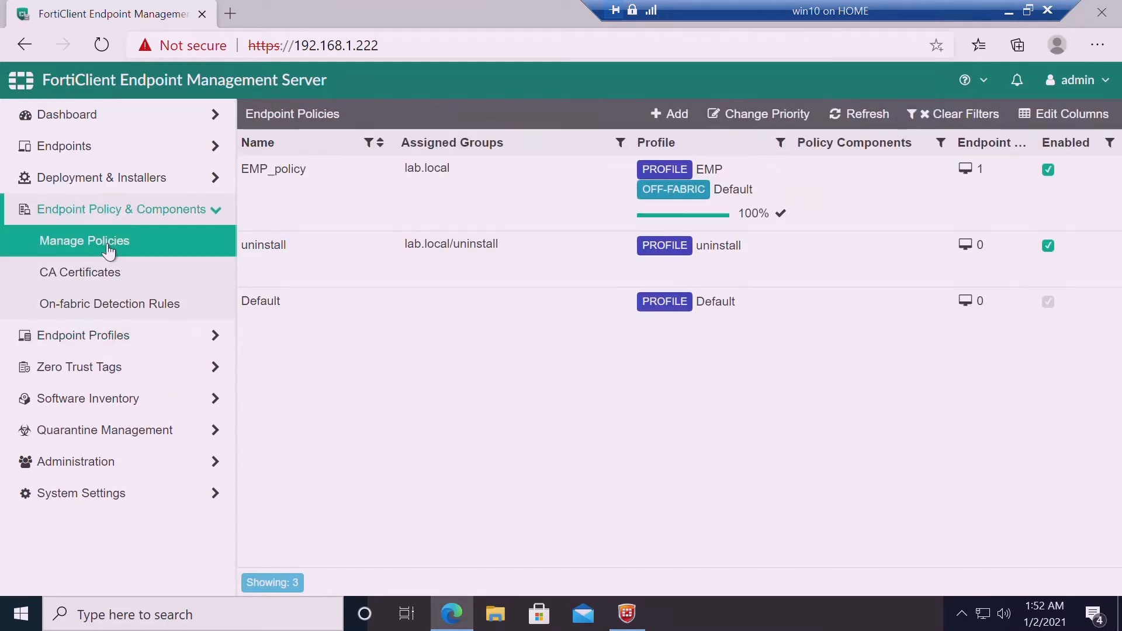
{"action": "left_click", "coordinate": [108, 180]}
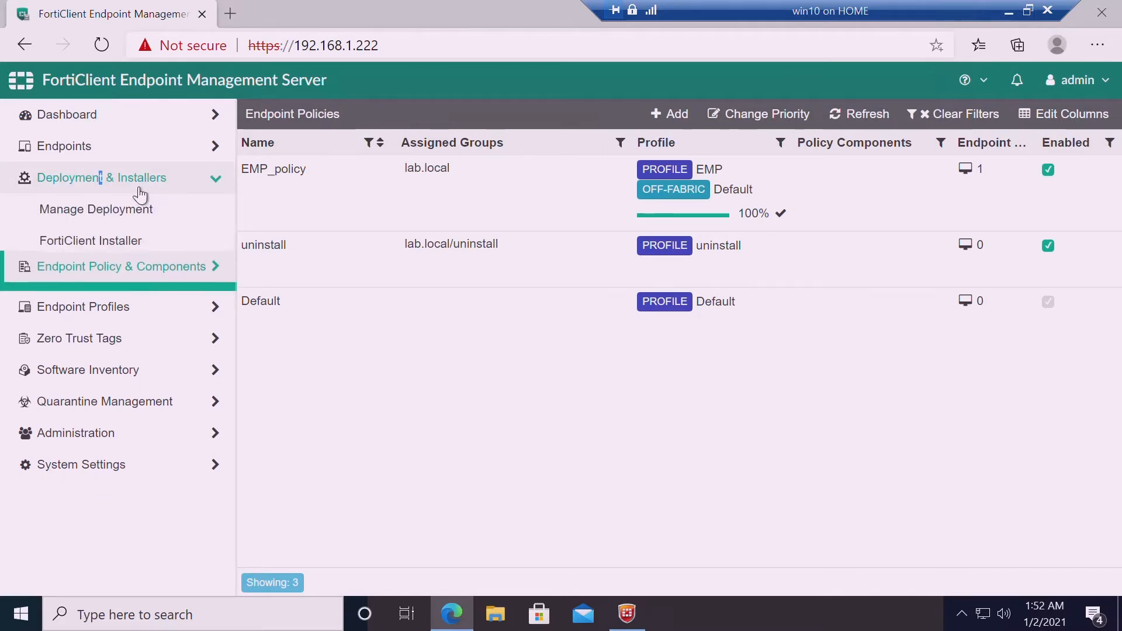
{"action": "left_click", "coordinate": [141, 226]}
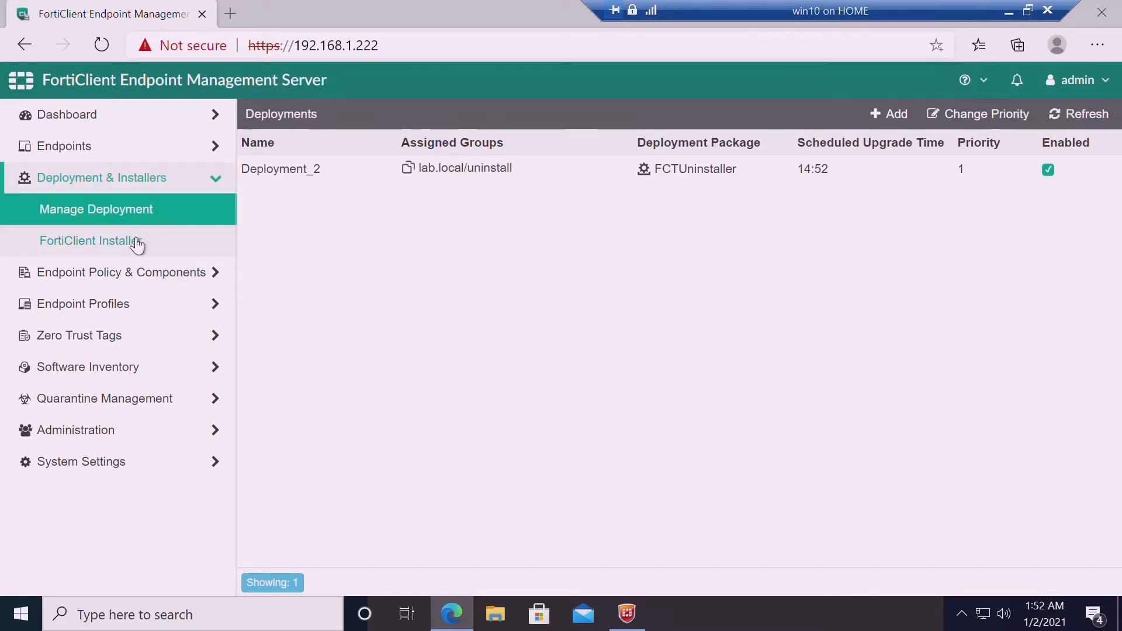
{"action": "left_click", "coordinate": [137, 244]}
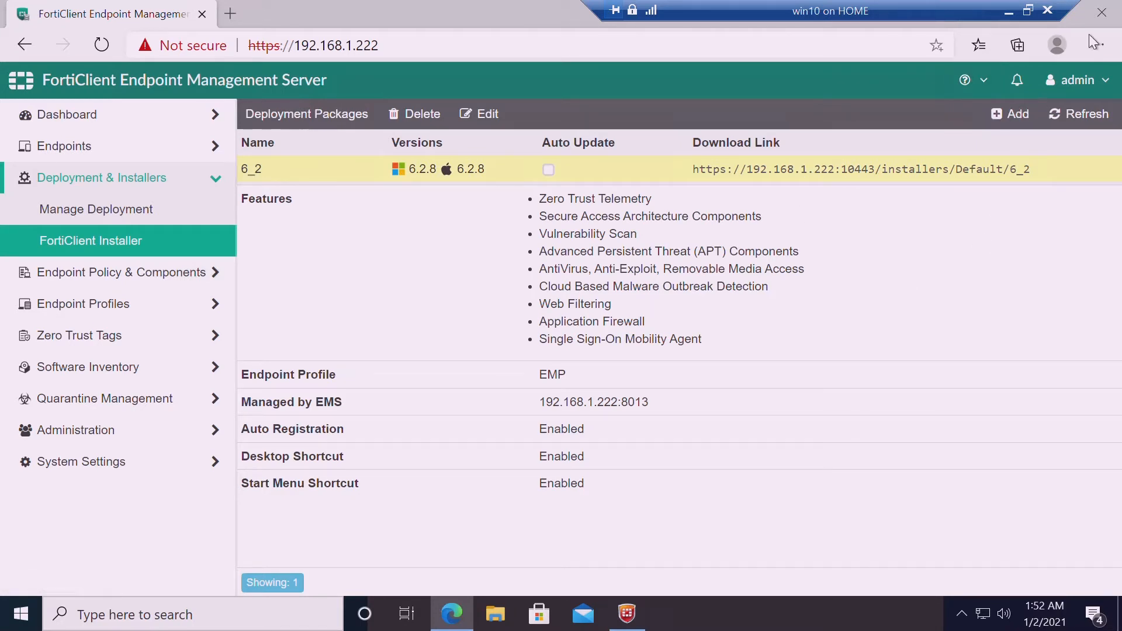
{"action": "double_click", "coordinate": [403, 16]}
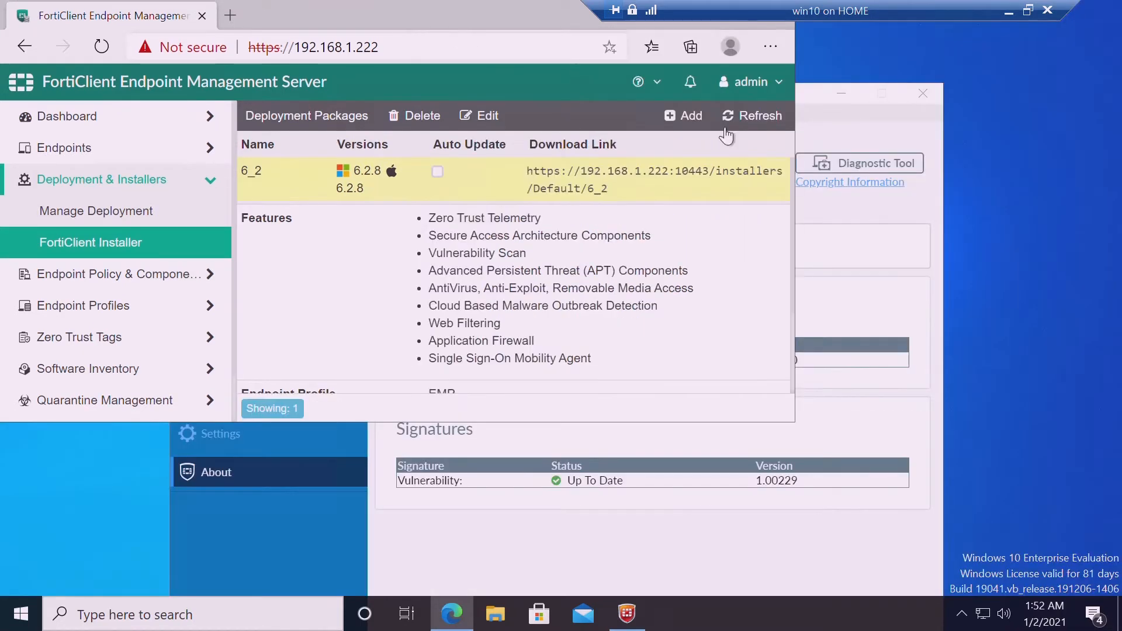
Start a new installer package on patch version 6.4.2, named 6_4
{"action": "left_click", "coordinate": [685, 119]}
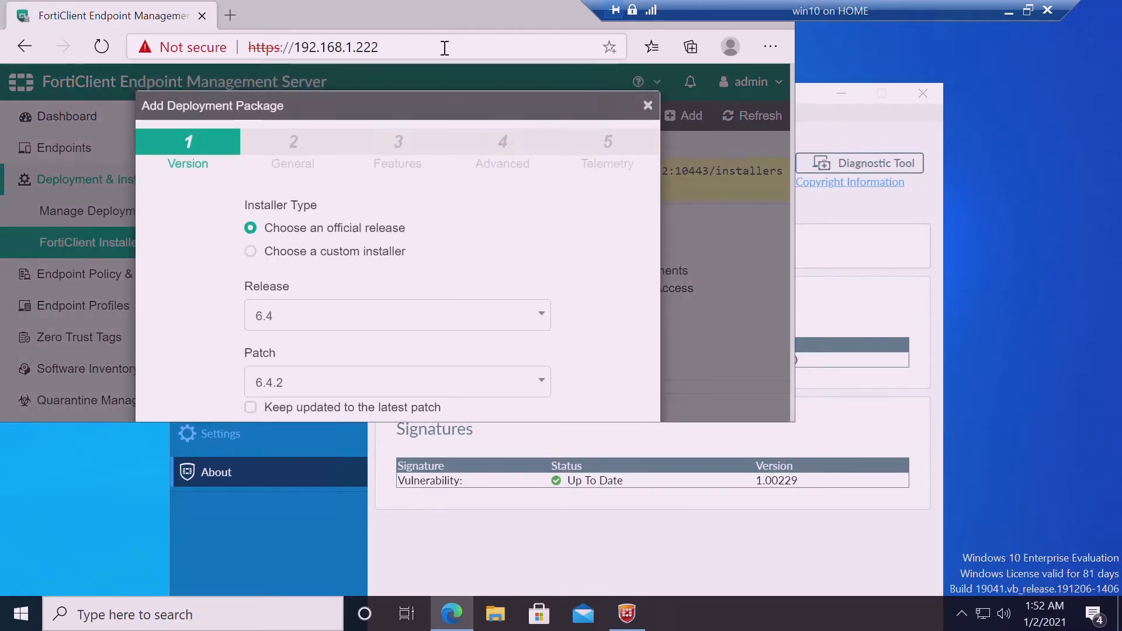
{"action": "double_click", "coordinate": [433, 12]}
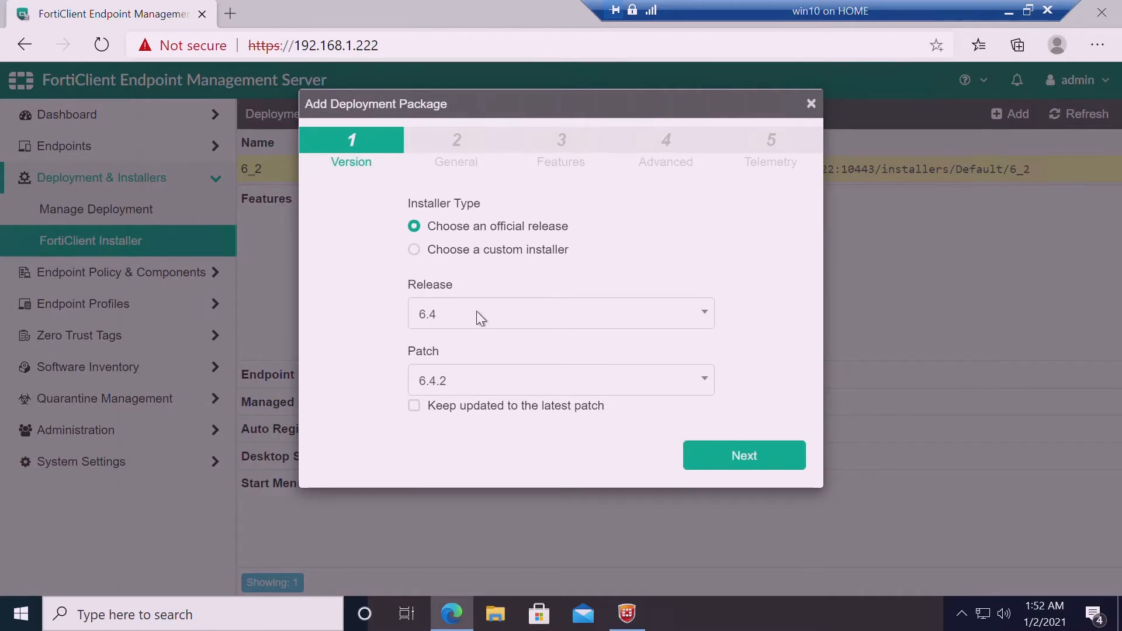
{"action": "left_click", "coordinate": [475, 393]}
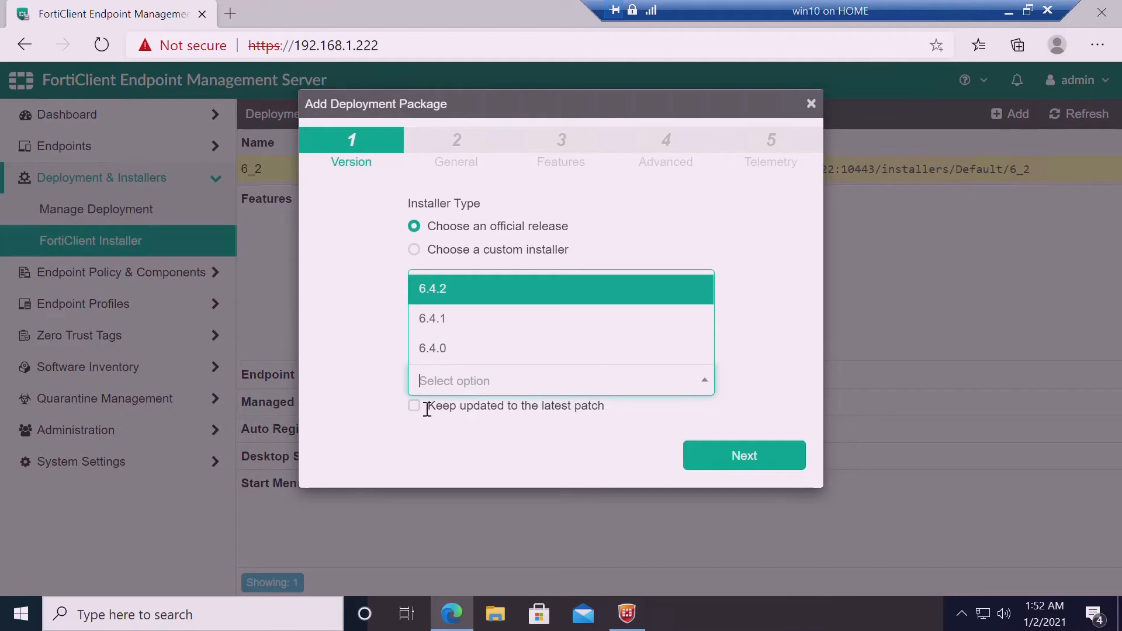
{"action": "left_click", "coordinate": [462, 433]}
{"action": "left_click", "coordinate": [759, 460]}
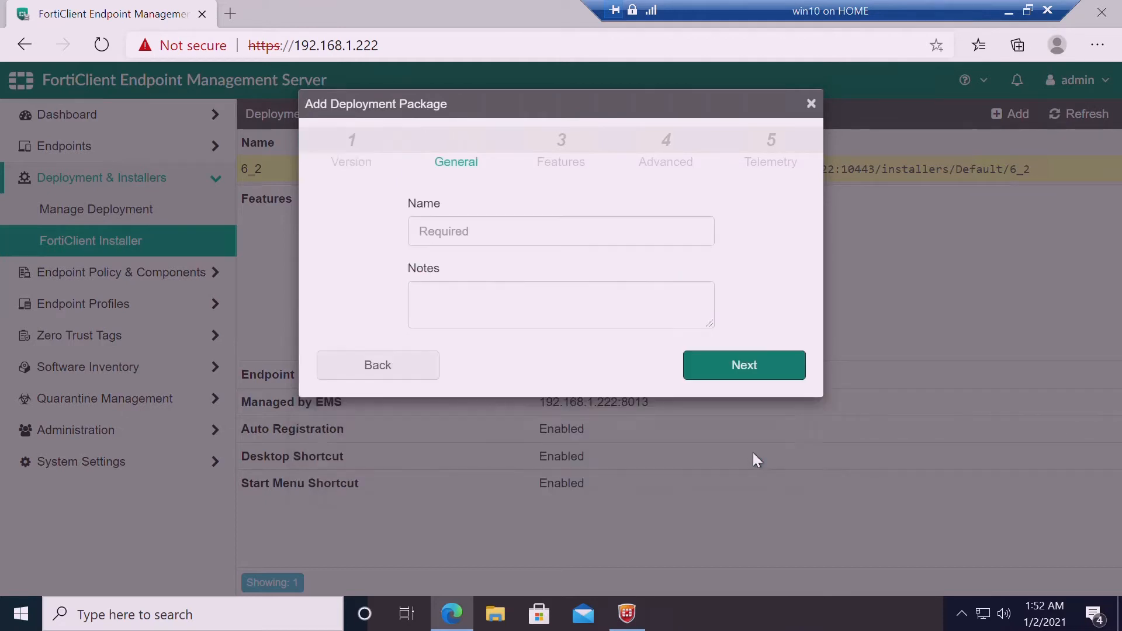
{"action": "left_click", "coordinate": [466, 247]}
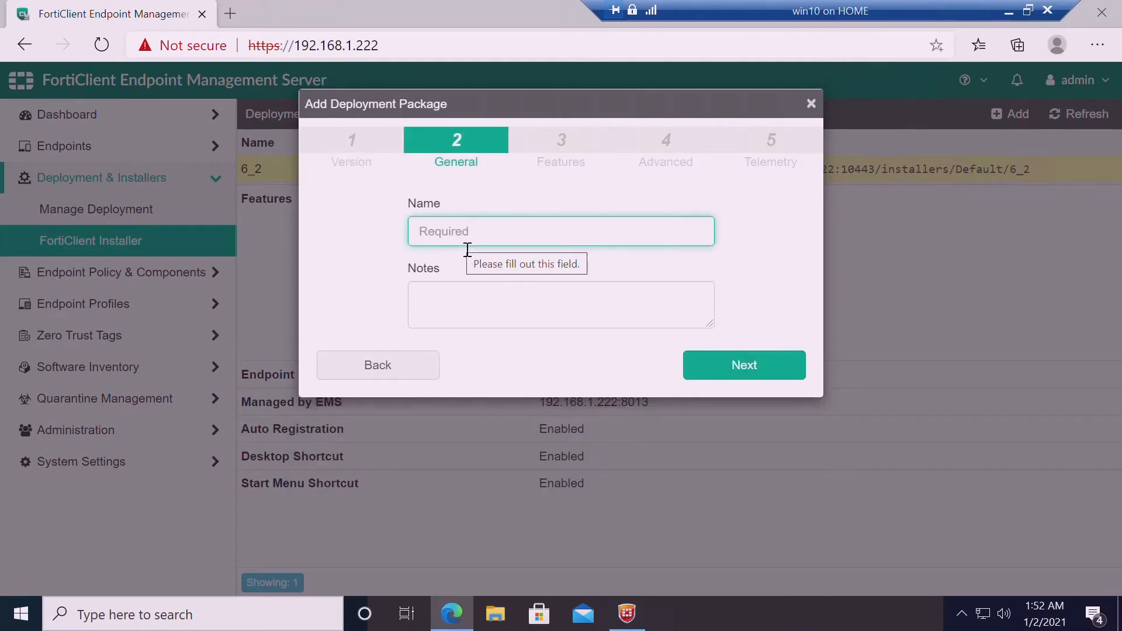
{"action": "type", "text": "6_4"}
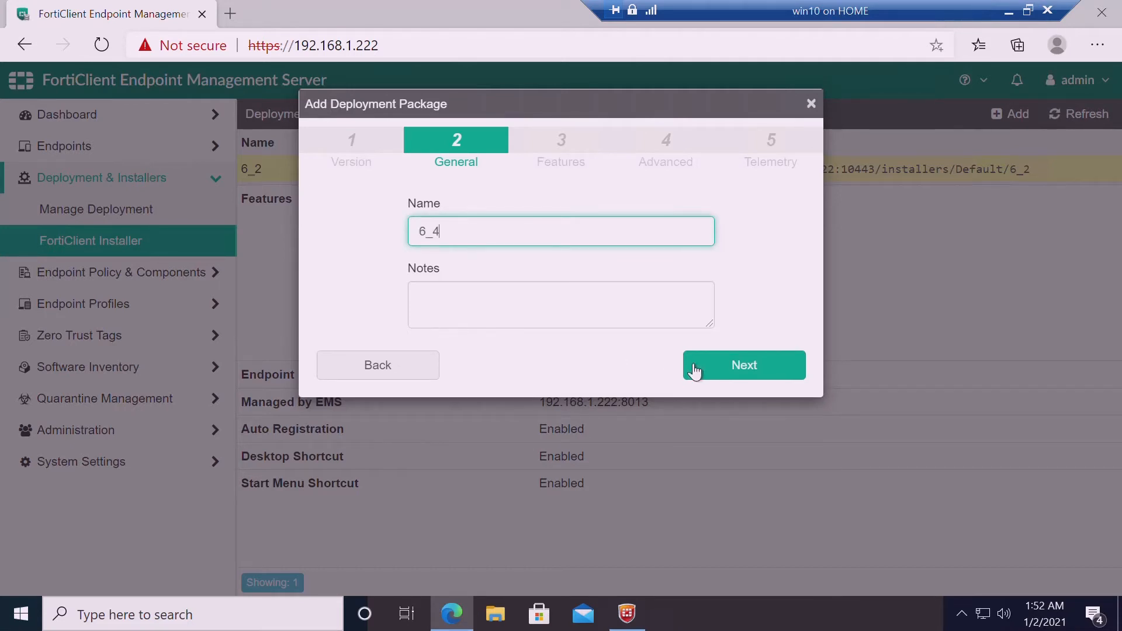
{"action": "left_click", "coordinate": [712, 371]}
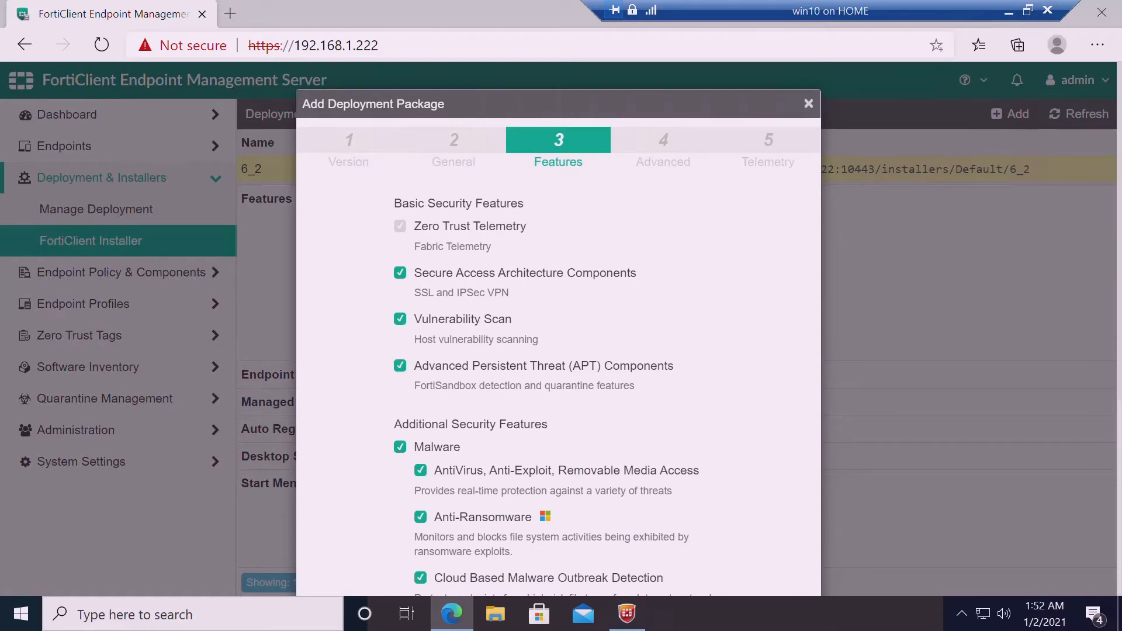
Enable the desktop shortcut and the EMP endpoint profile, then finish creating the package
{"action": "scroll", "coordinate": [558, 328], "scroll_direction": "down", "scroll_amount": 5}
{"action": "scroll", "coordinate": [558, 327], "scroll_direction": "up", "scroll_amount": 1}
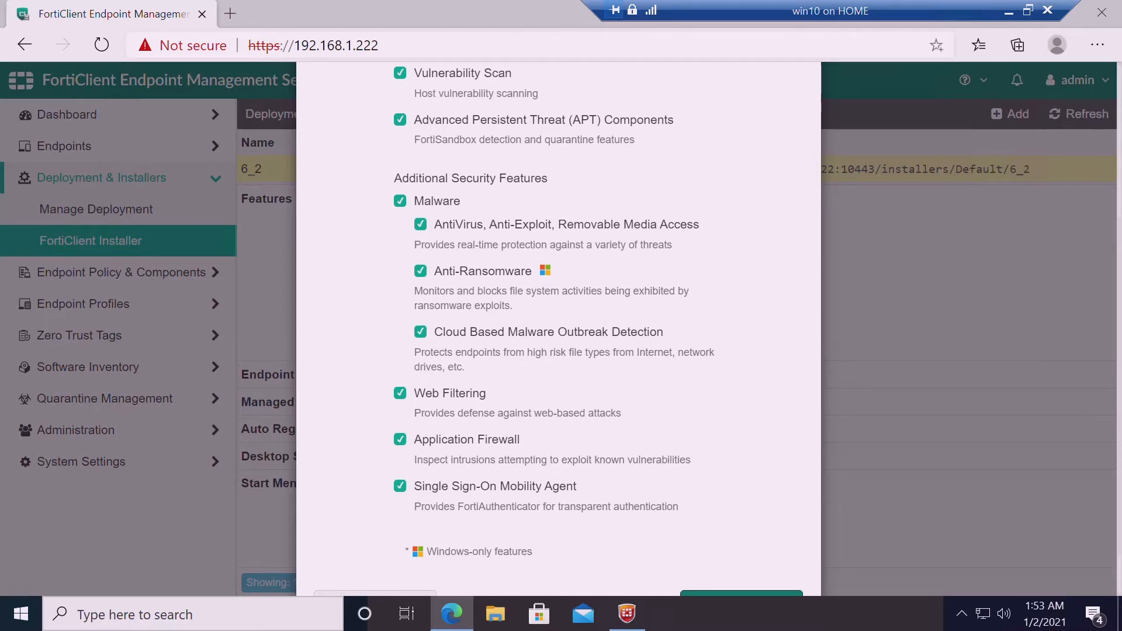
{"action": "scroll", "coordinate": [559, 328], "scroll_direction": "up", "scroll_amount": 4}
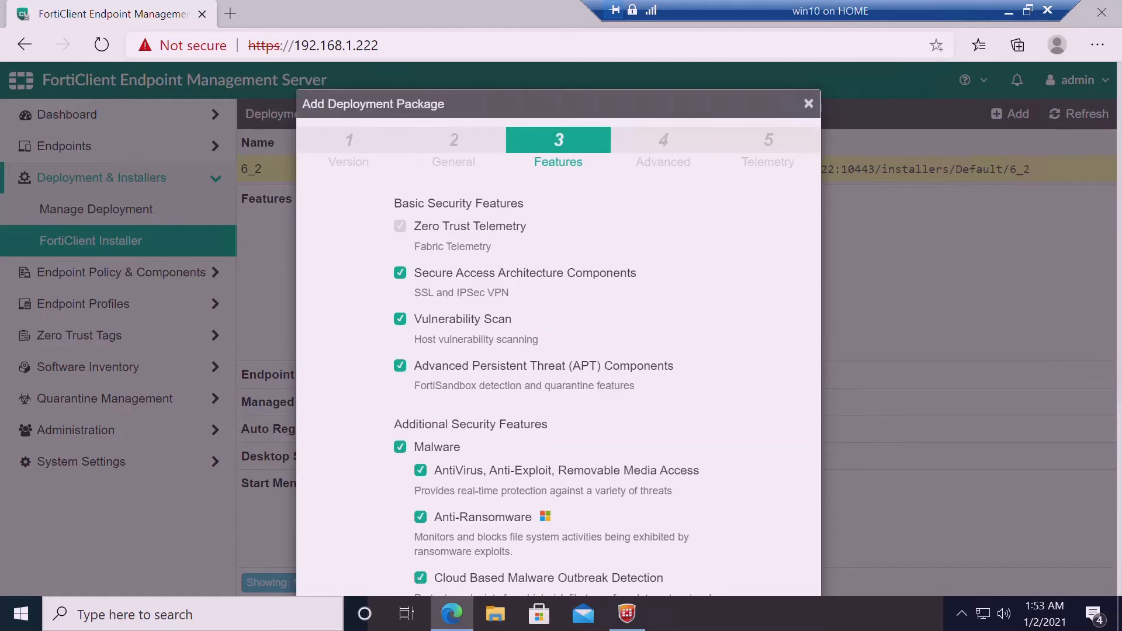
{"action": "scroll", "coordinate": [559, 328], "scroll_direction": "down", "scroll_amount": 5}
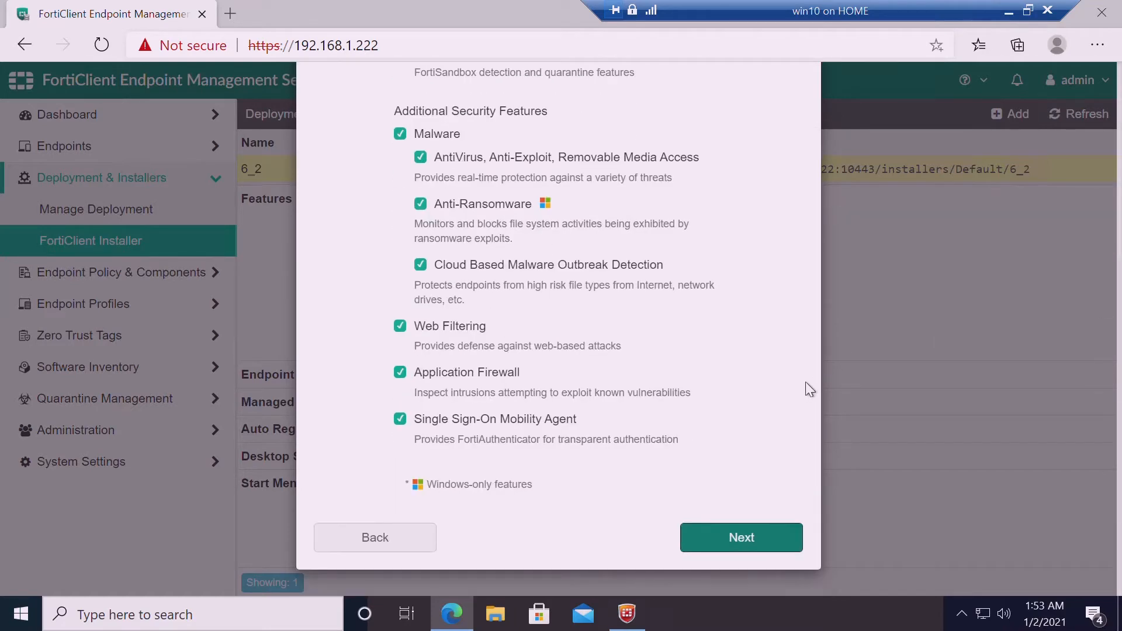
{"action": "left_click", "coordinate": [754, 534]}
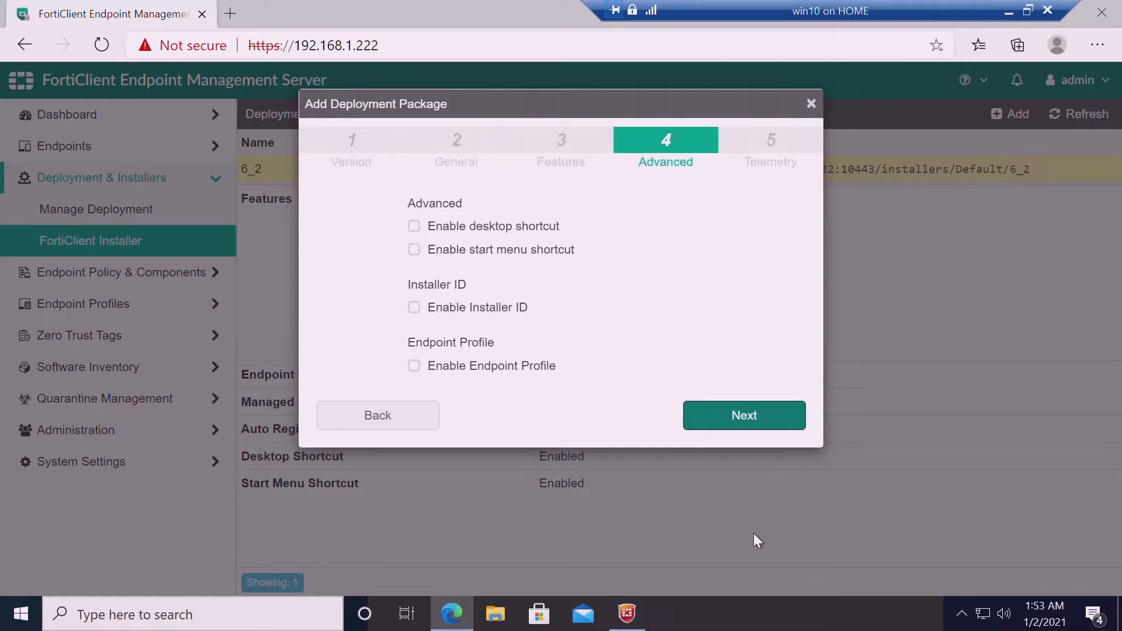
{"action": "left_click", "coordinate": [424, 232]}
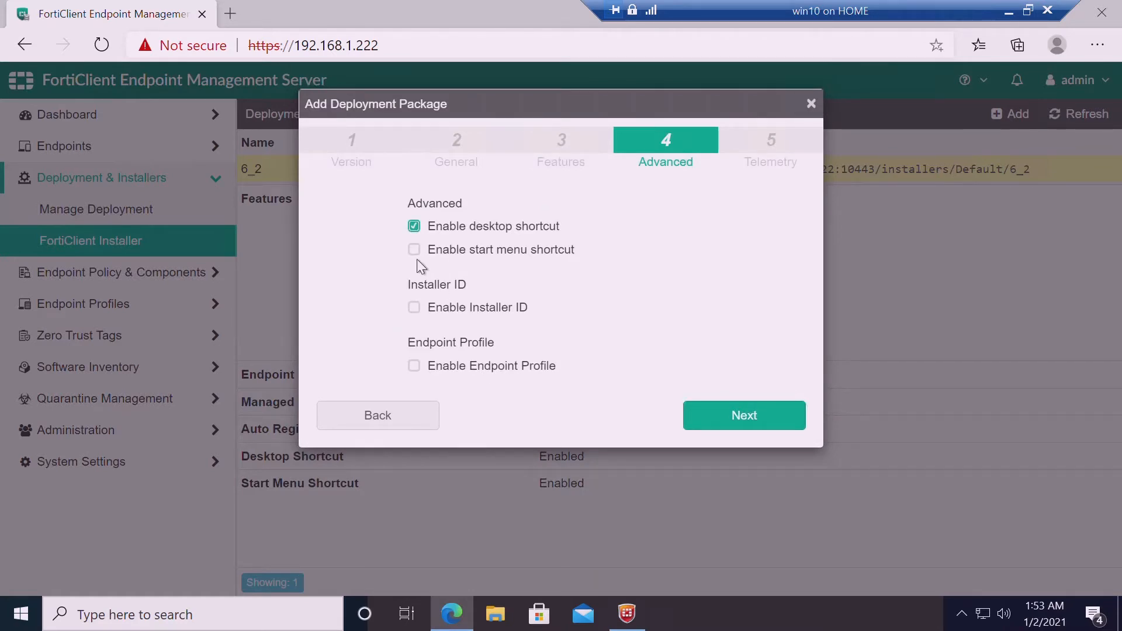
{"action": "left_click", "coordinate": [423, 368]}
{"action": "left_click", "coordinate": [542, 398]}
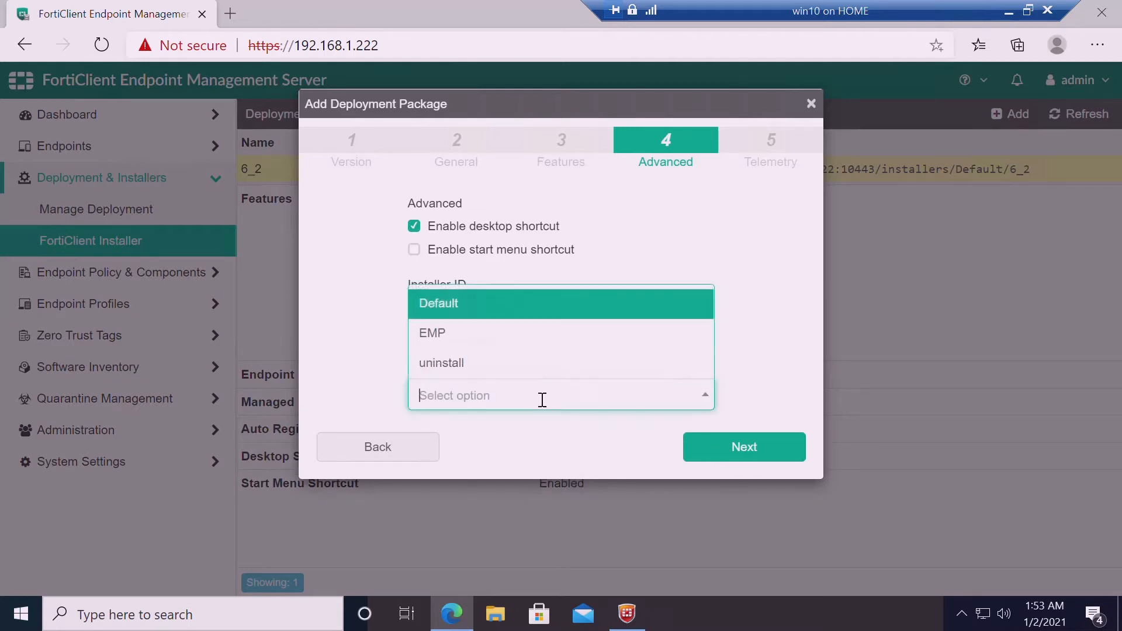
{"action": "left_click", "coordinate": [459, 333]}
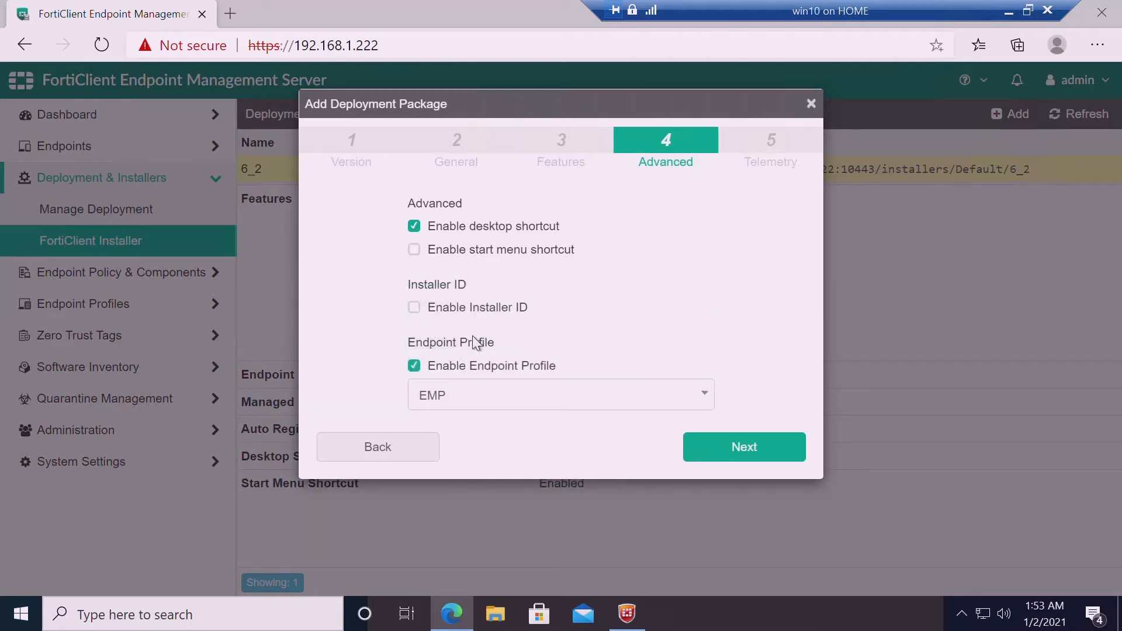
{"action": "left_click", "coordinate": [763, 449]}
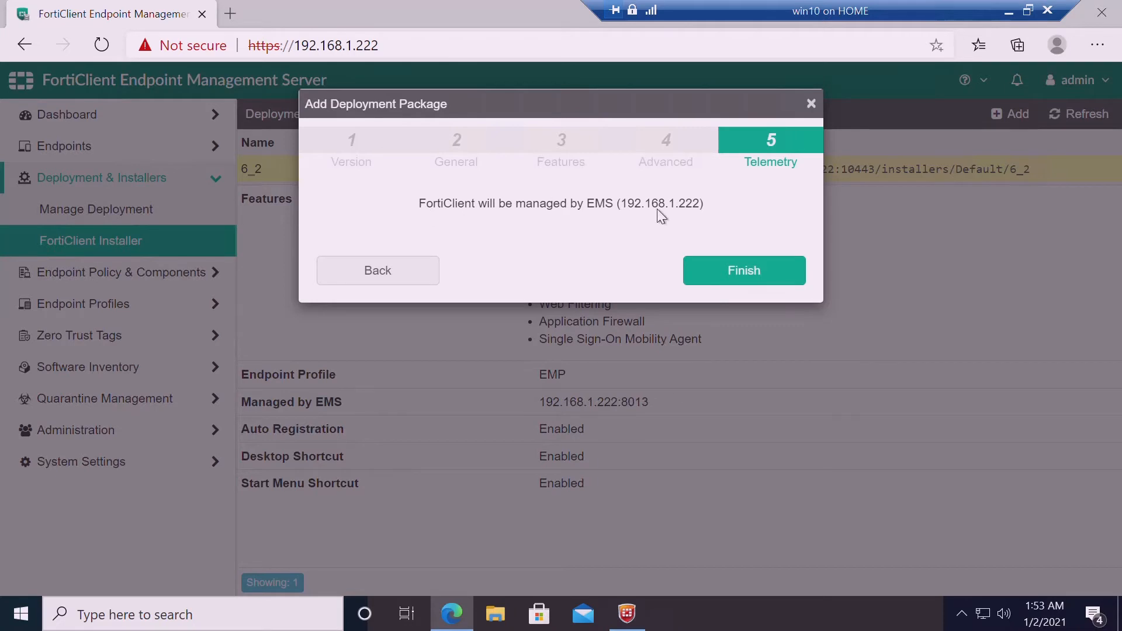
{"action": "left_click", "coordinate": [745, 270]}
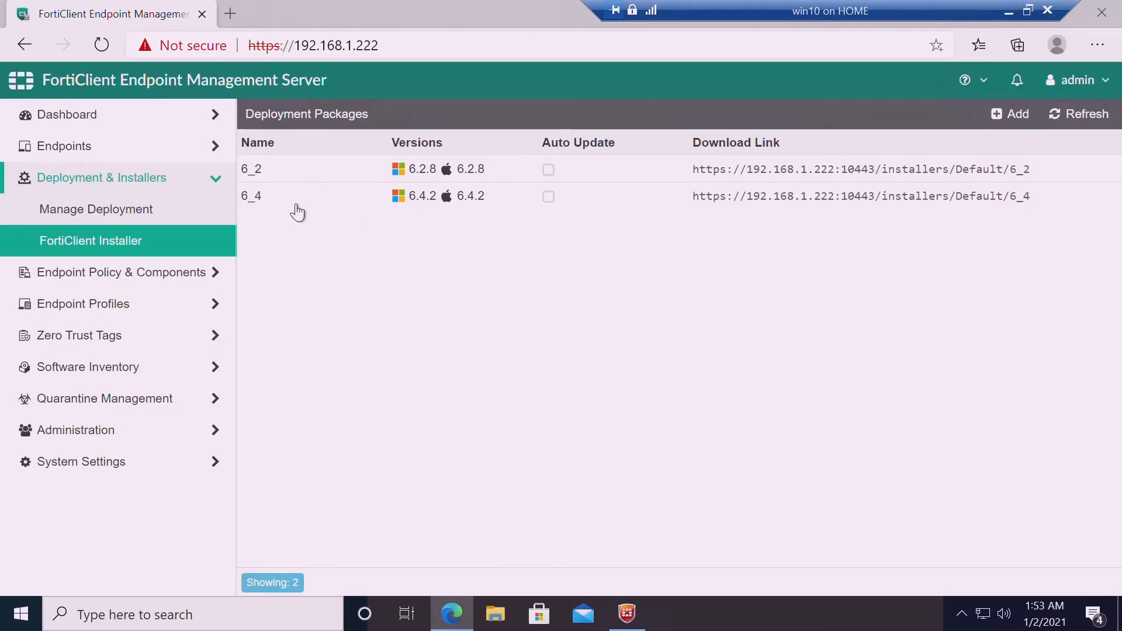
Open Deployment_2 for editing, cancel without changes, and expand Endpoints
{"action": "left_click", "coordinate": [139, 223]}
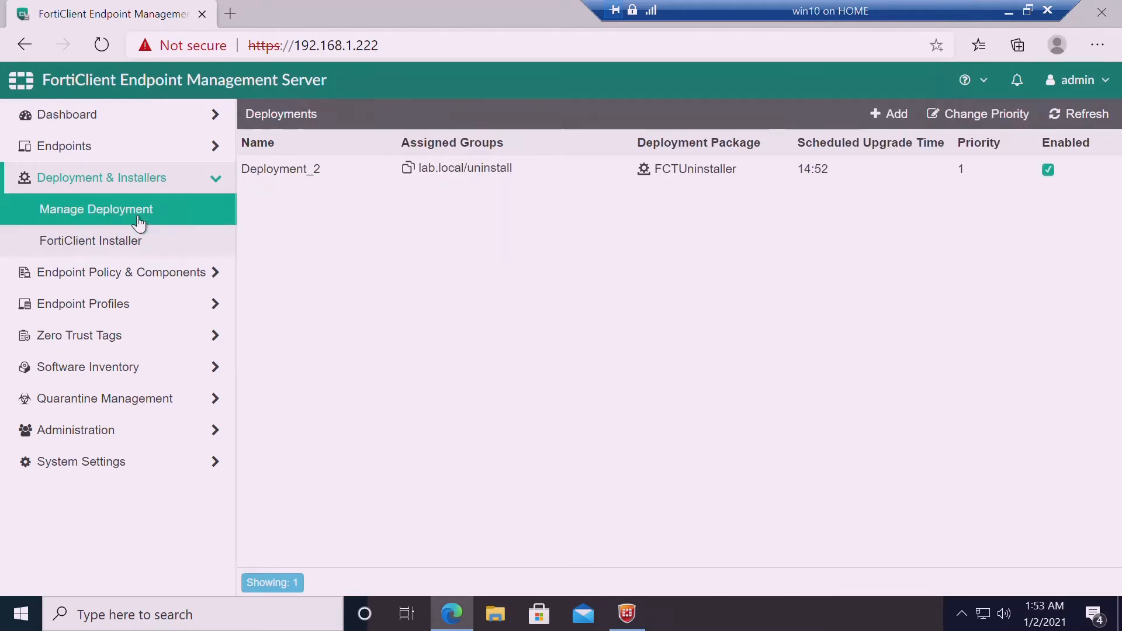
{"action": "left_click", "coordinate": [292, 184]}
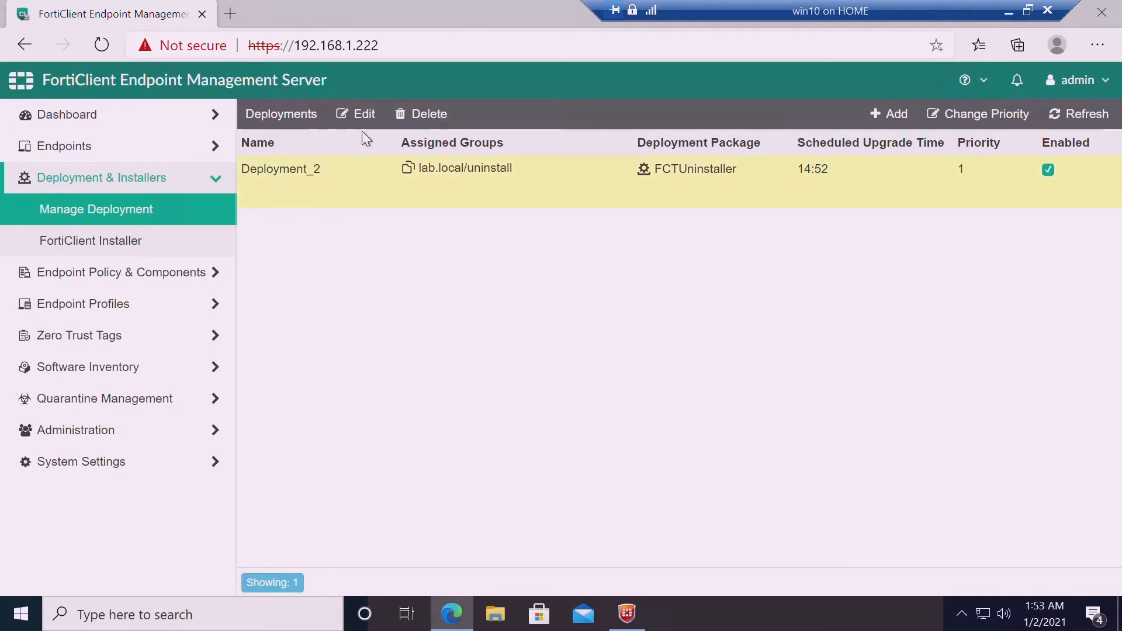
{"action": "left_click", "coordinate": [366, 116]}
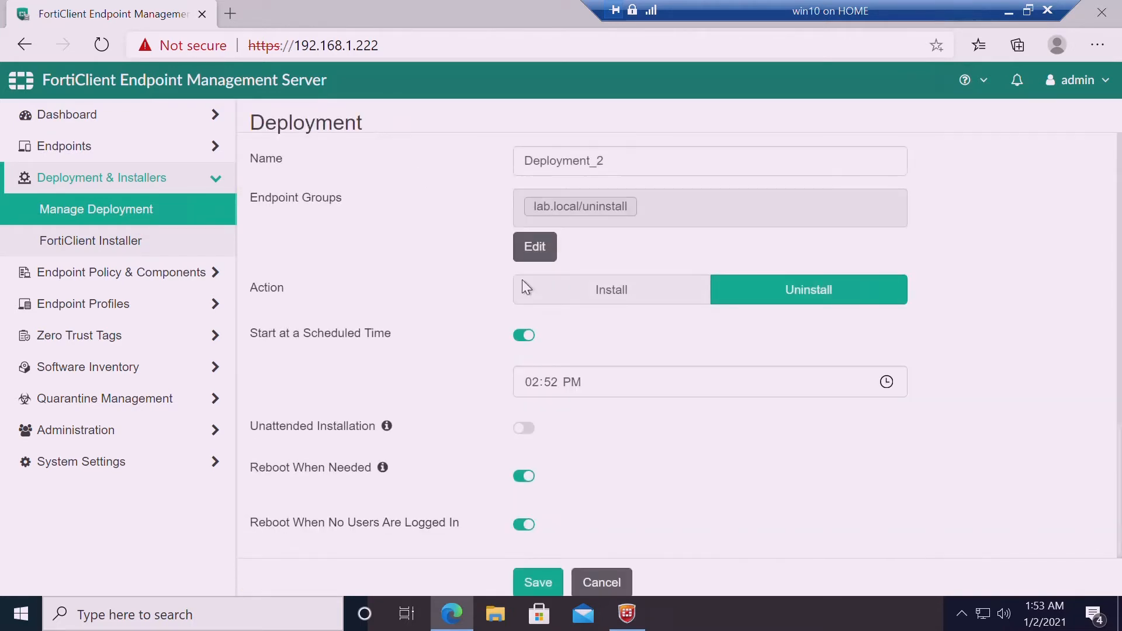
{"action": "left_click", "coordinate": [606, 580]}
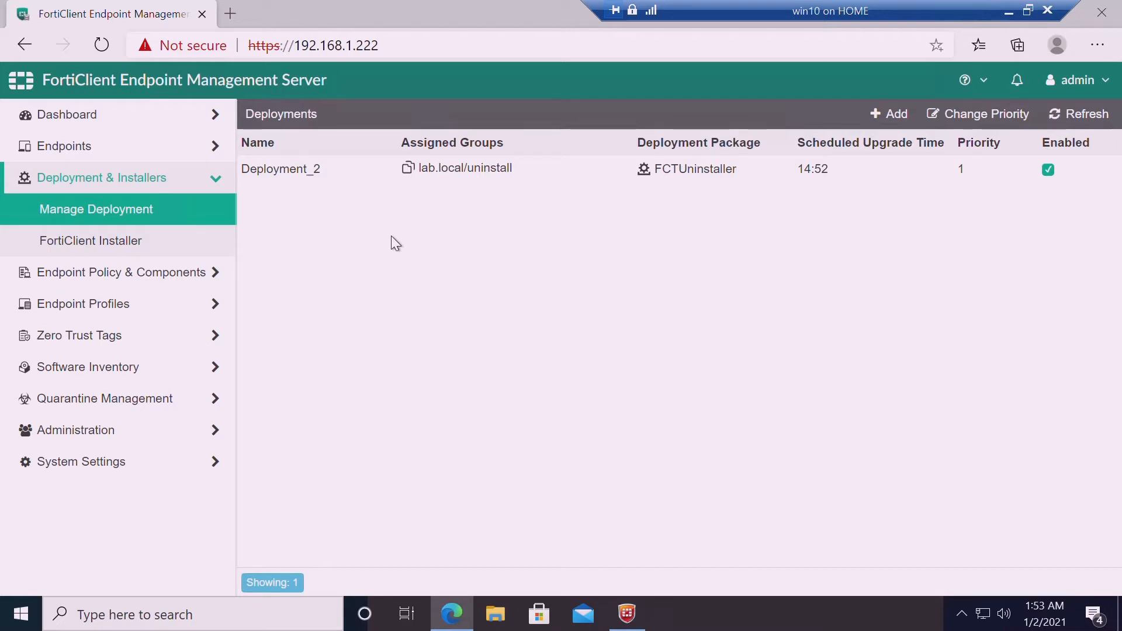
{"action": "left_click", "coordinate": [95, 162]}
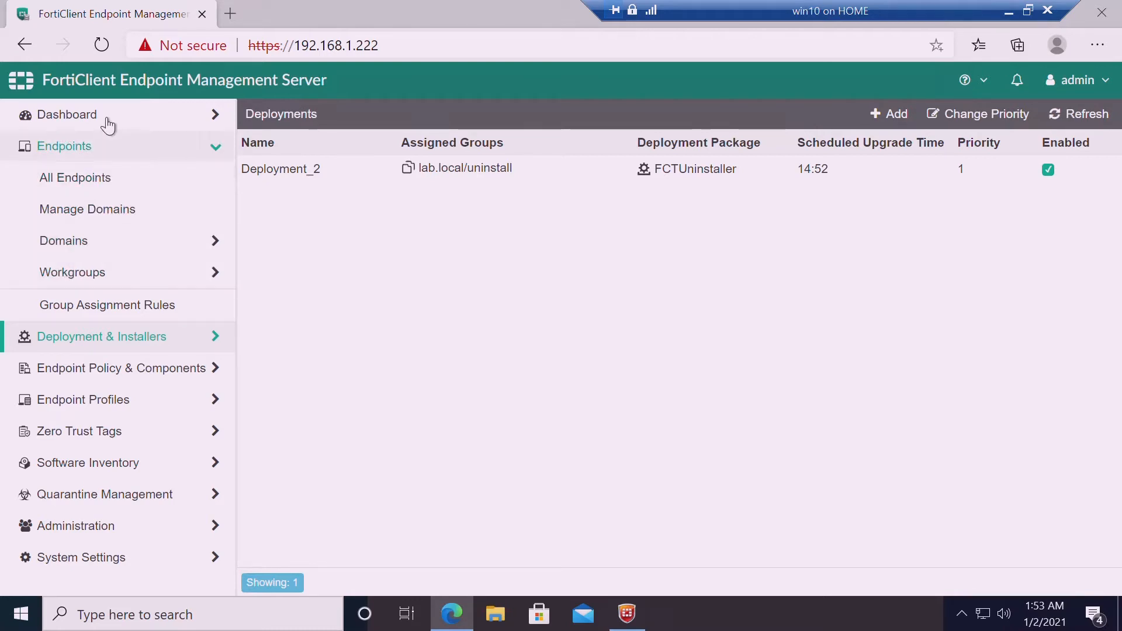
Show win10's details in lab.local: EMP_policy, FortiClient 6.2.8.1012, no installer assigned
{"action": "left_click", "coordinate": [117, 257]}
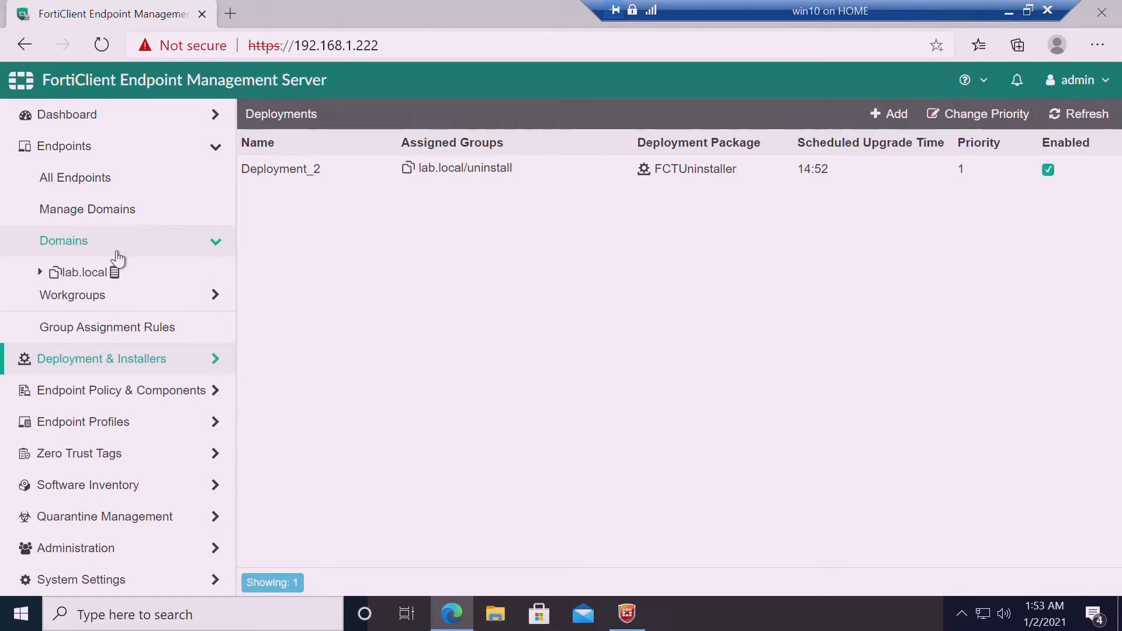
{"action": "left_click", "coordinate": [55, 272]}
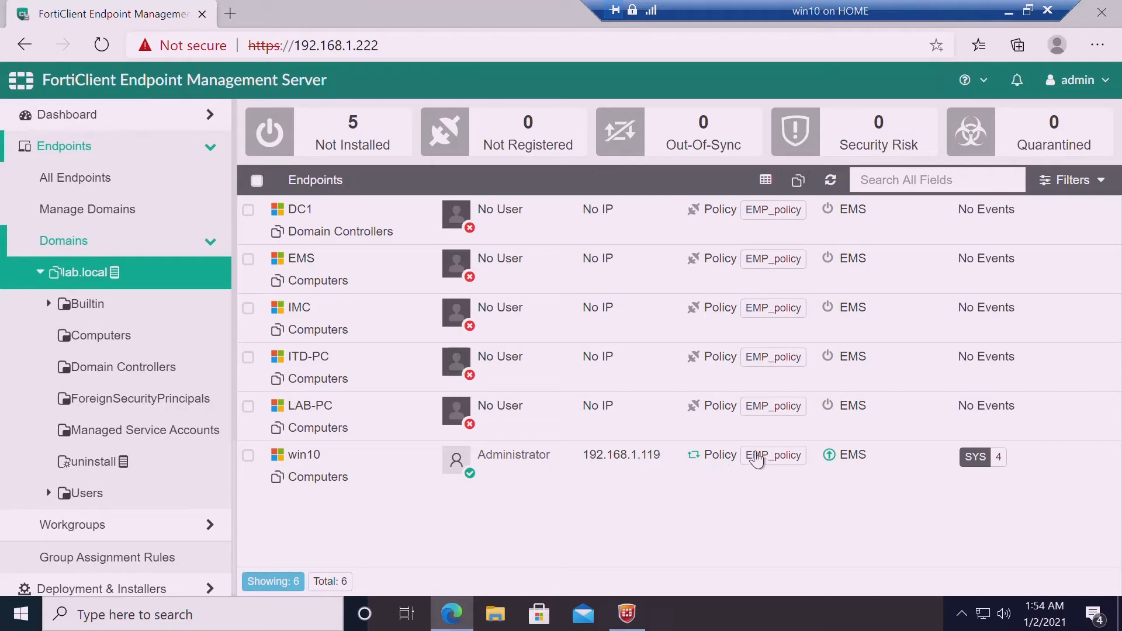
{"action": "left_click", "coordinate": [631, 617]}
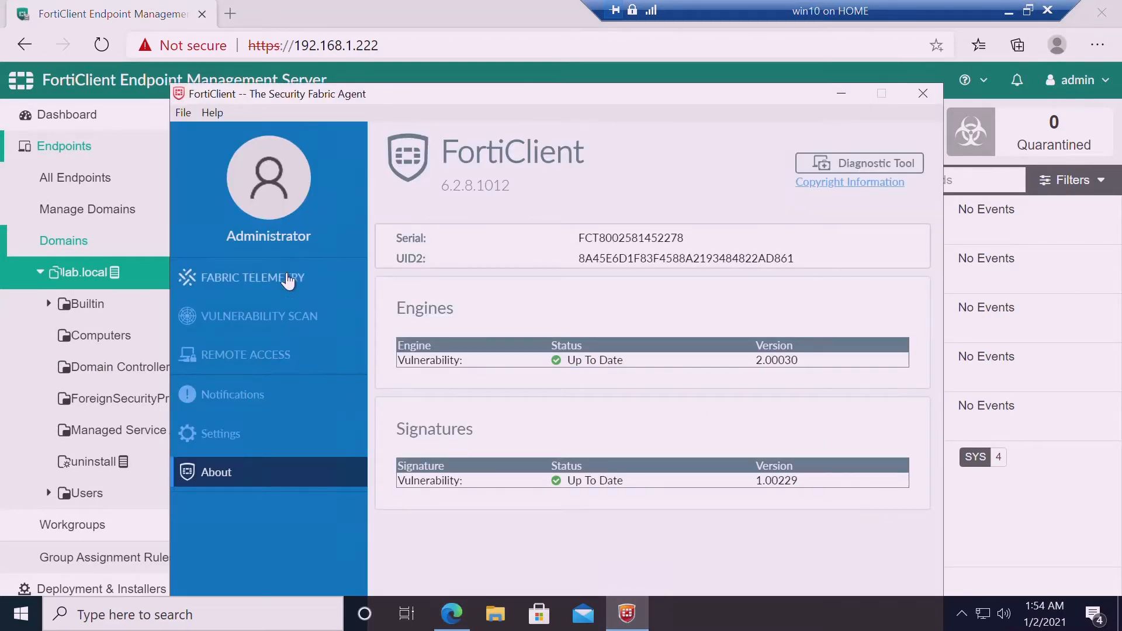
{"action": "left_click", "coordinate": [845, 96]}
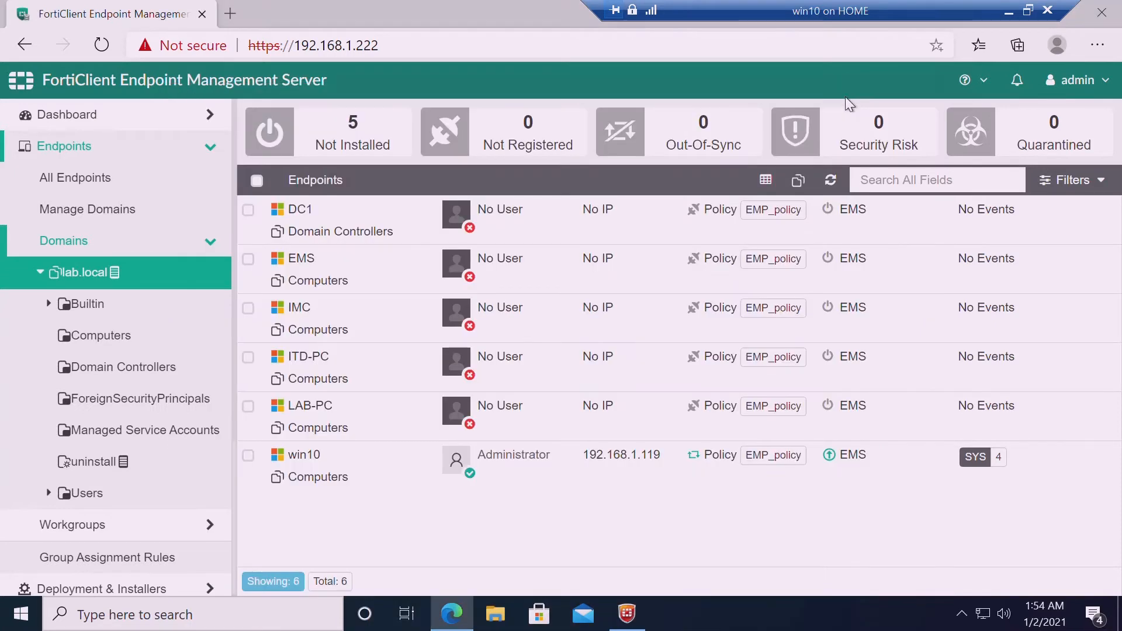
{"action": "left_click", "coordinate": [303, 482]}
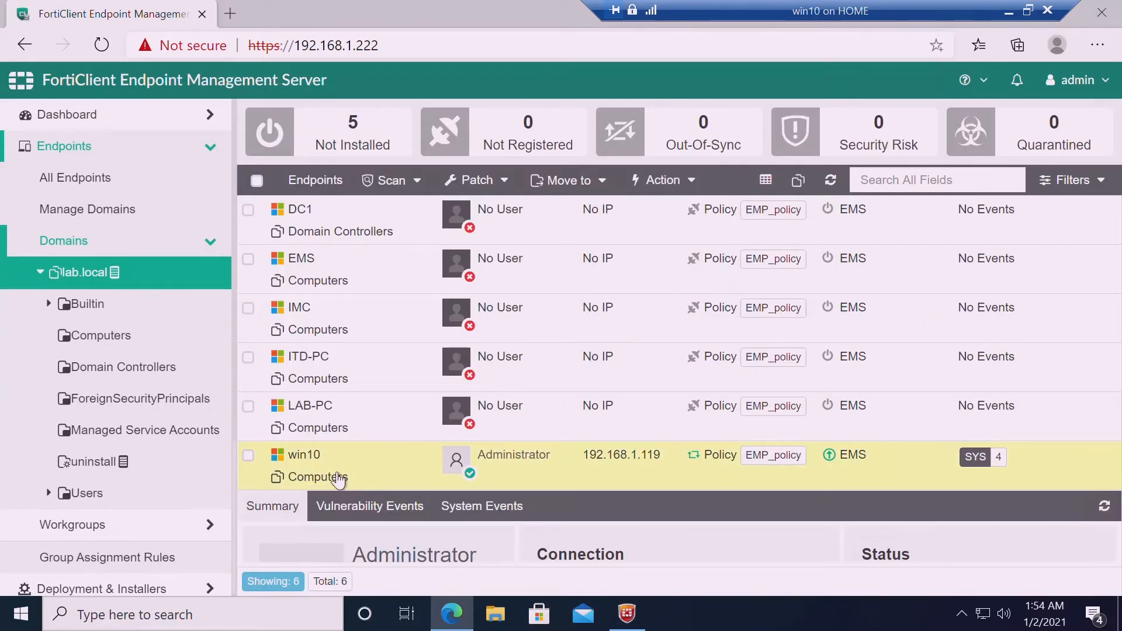
{"action": "left_click", "coordinate": [275, 465]}
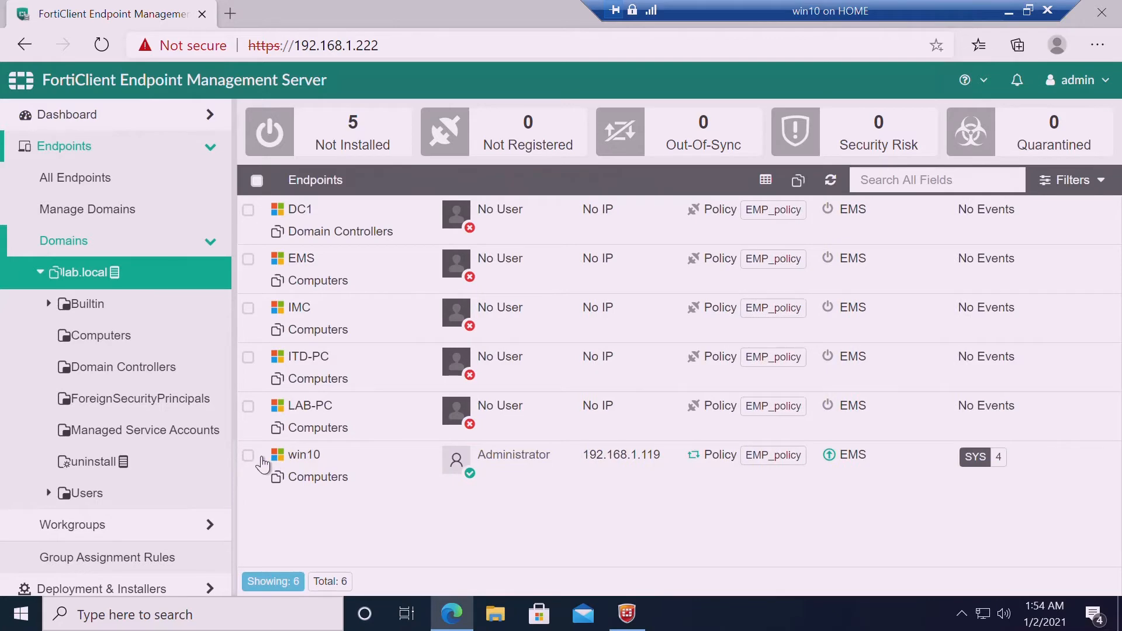
{"action": "left_click", "coordinate": [250, 456]}
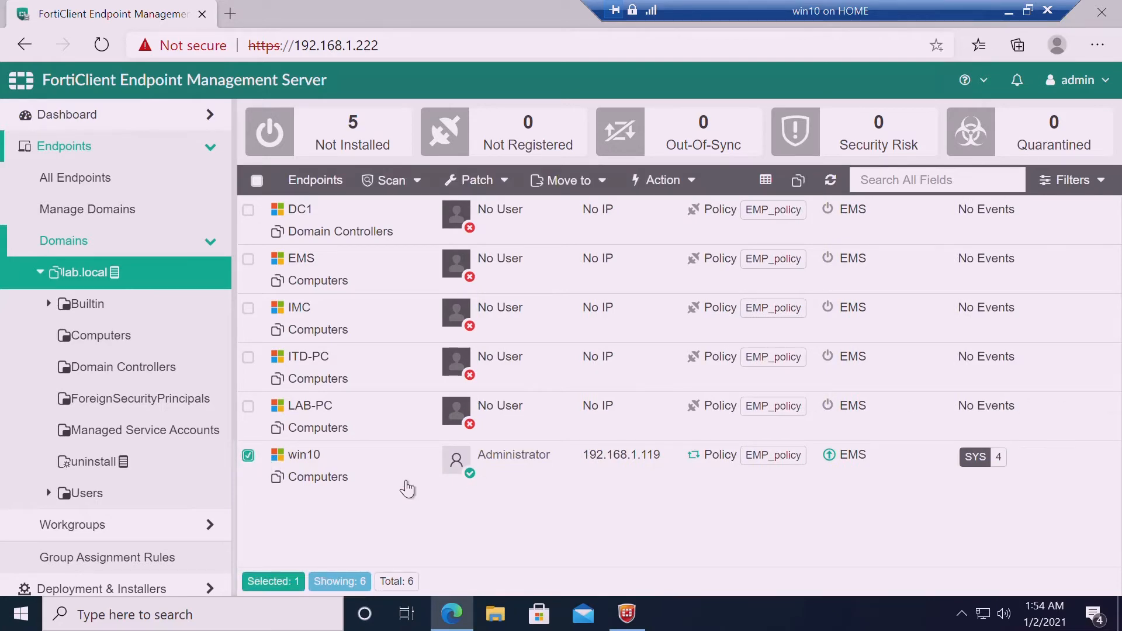
{"action": "left_click", "coordinate": [328, 460]}
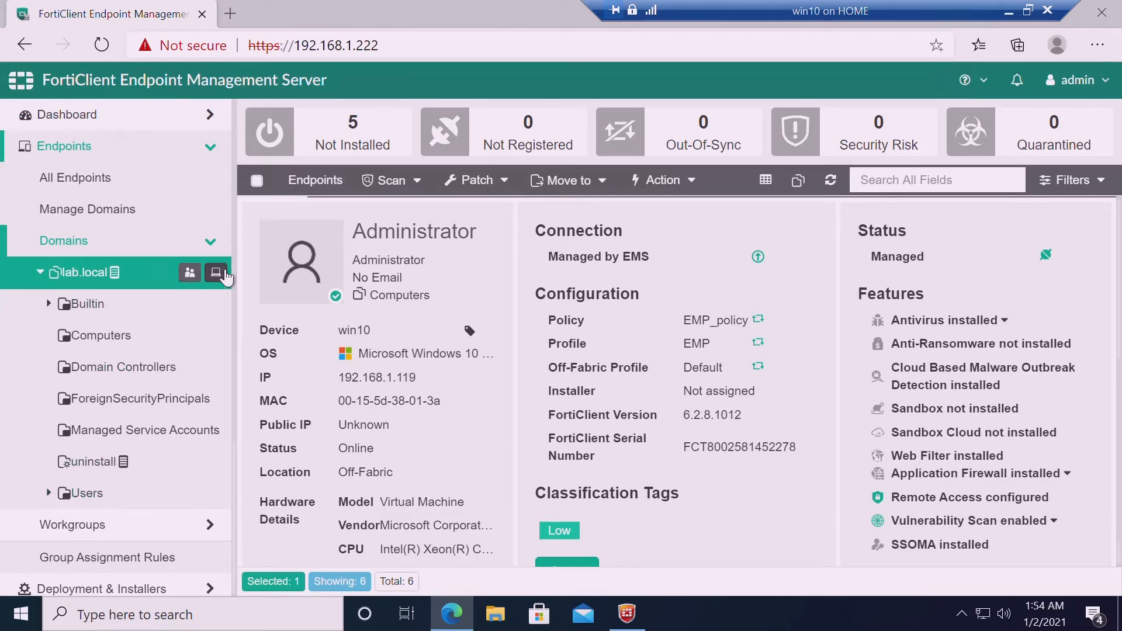
{"action": "left_click", "coordinate": [223, 251]}
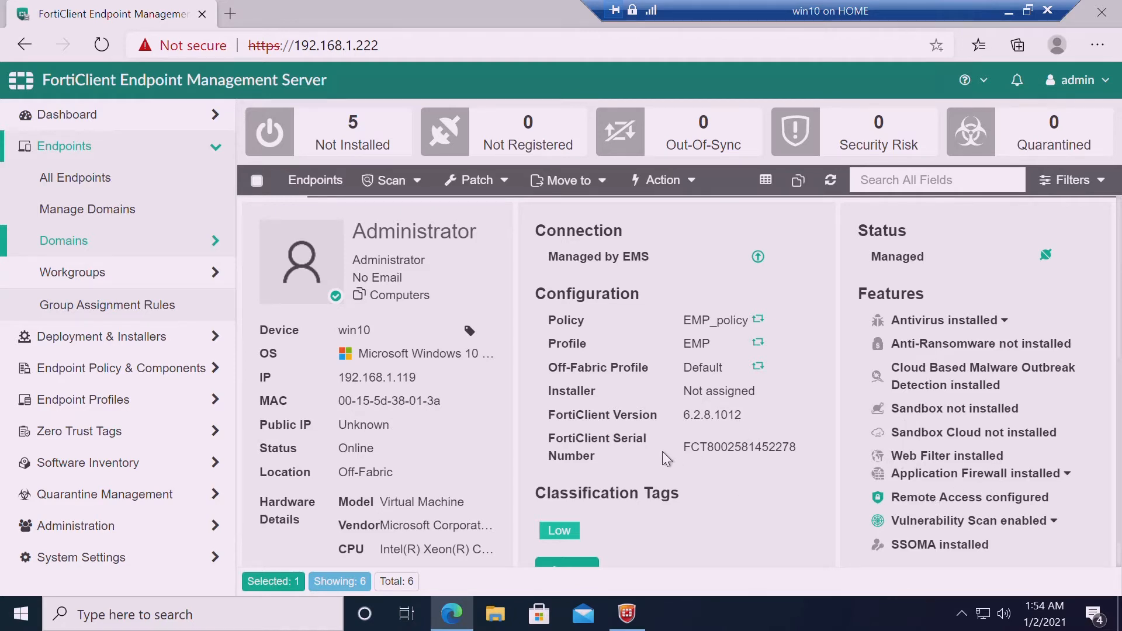
{"action": "scroll", "coordinate": [1121, 334], "scroll_direction": "up", "scroll_amount": 5}
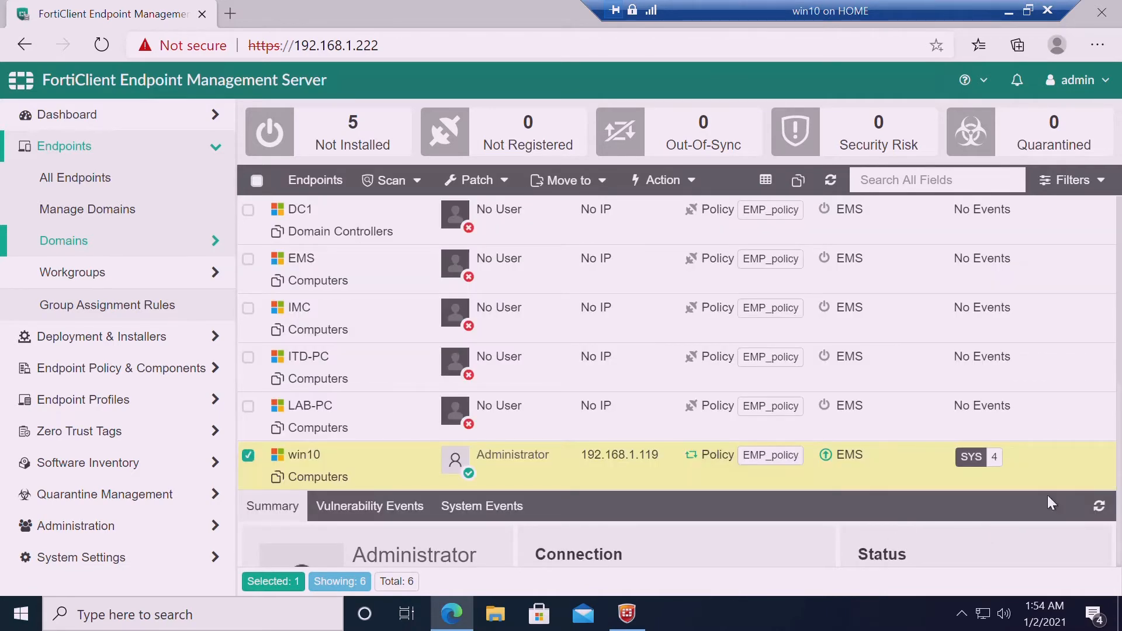
{"action": "scroll", "coordinate": [1121, 475], "scroll_direction": "down", "scroll_amount": 5}
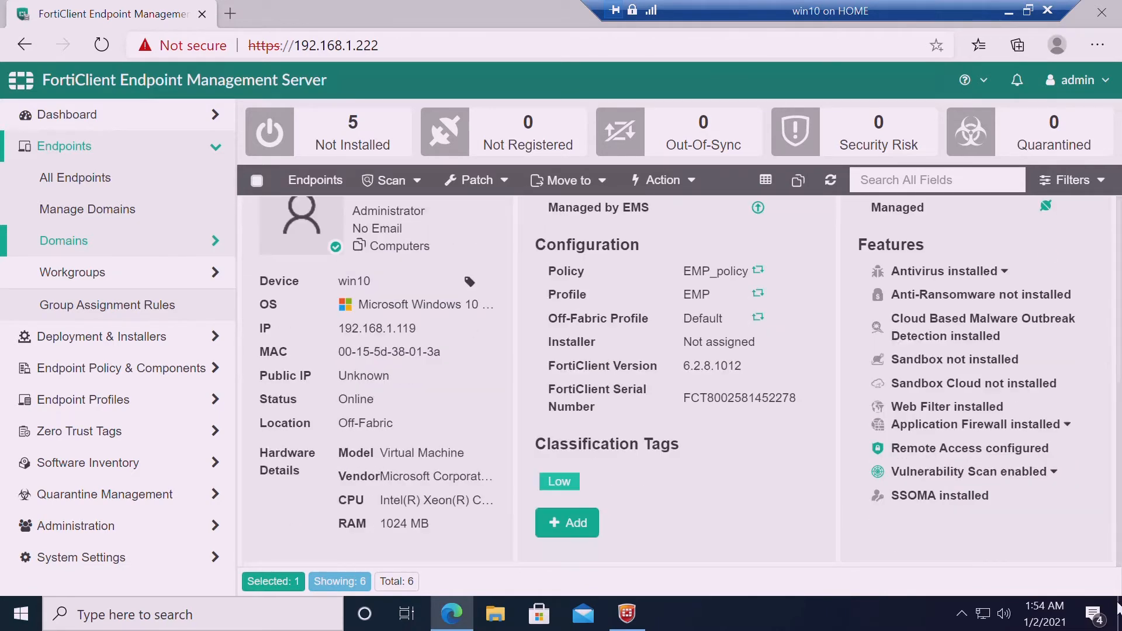
{"action": "left_click", "coordinate": [635, 622]}
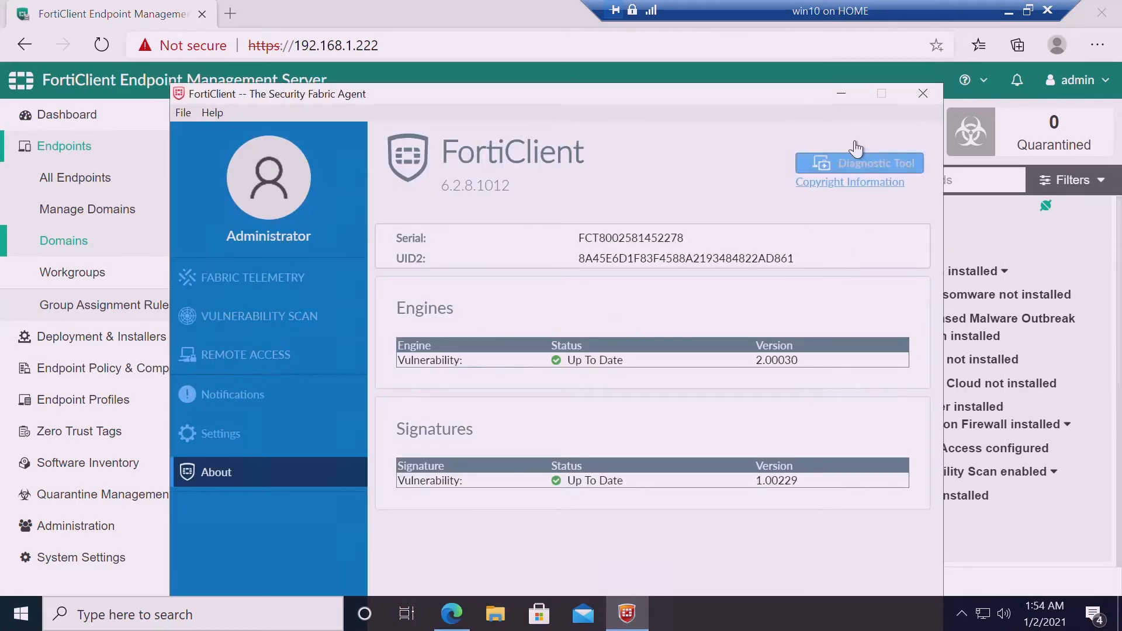
{"action": "left_click", "coordinate": [296, 366]}
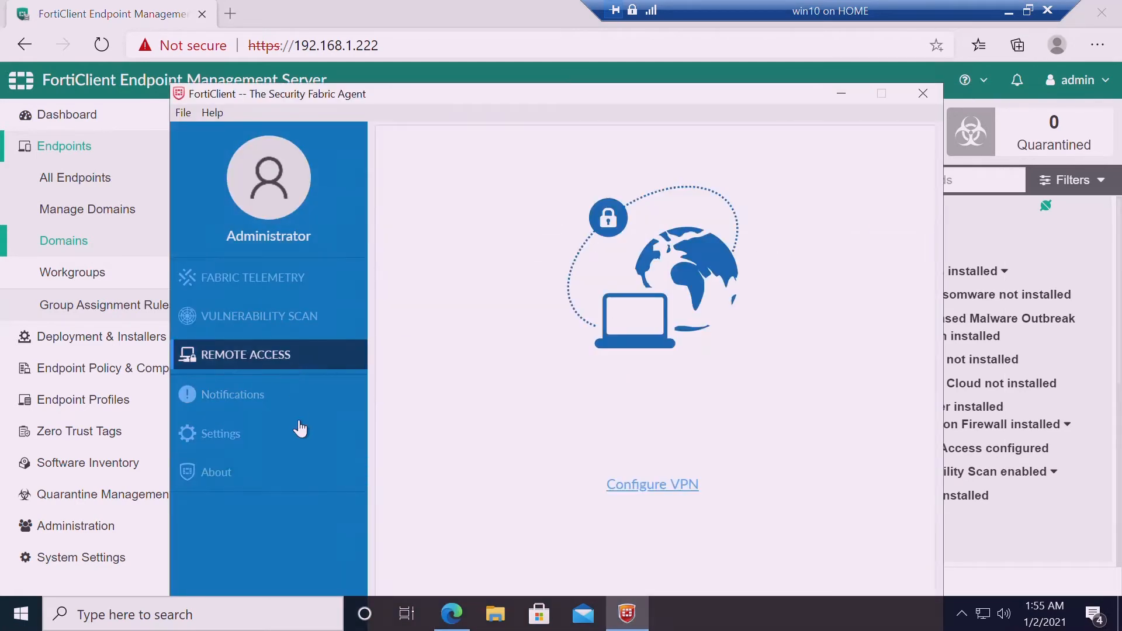
{"action": "left_click", "coordinate": [842, 97]}
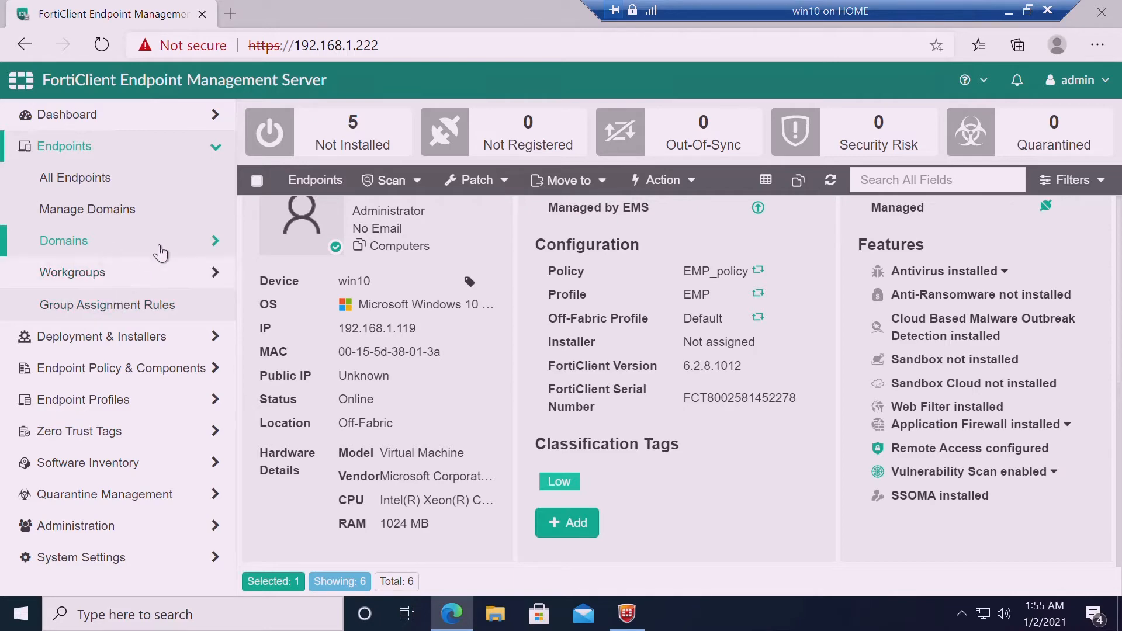
List the five computers in lab.local/Computers, then open Endpoint Profiles > Manage Profiles
{"action": "left_click", "coordinate": [228, 250]}
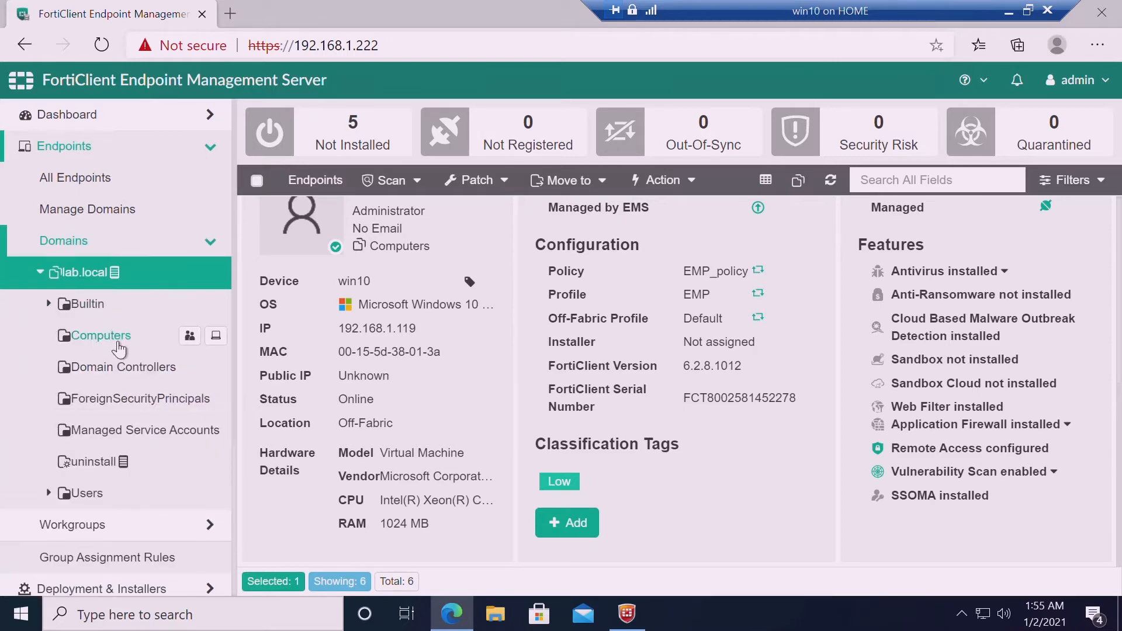
{"action": "left_click", "coordinate": [117, 346]}
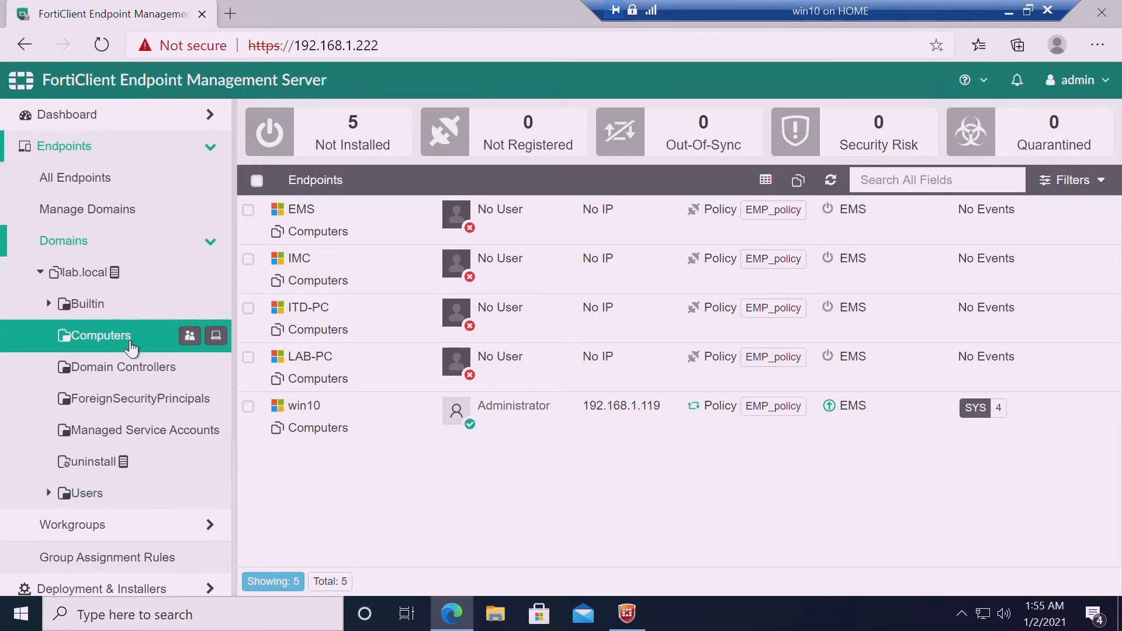
{"action": "left_click", "coordinate": [214, 242]}
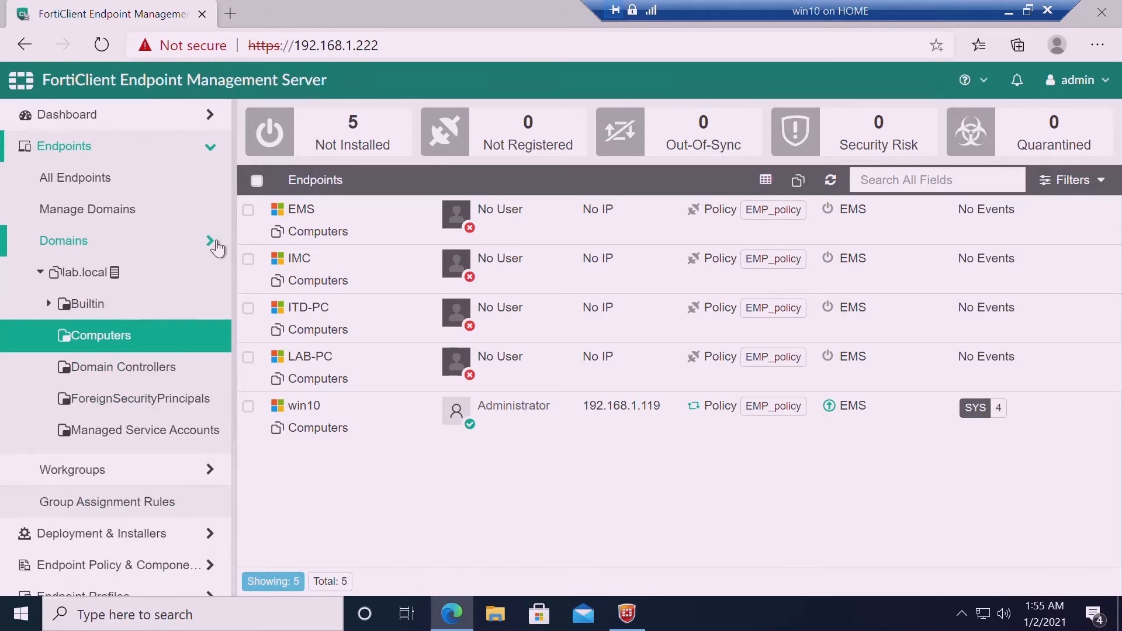
{"action": "left_click", "coordinate": [68, 369]}
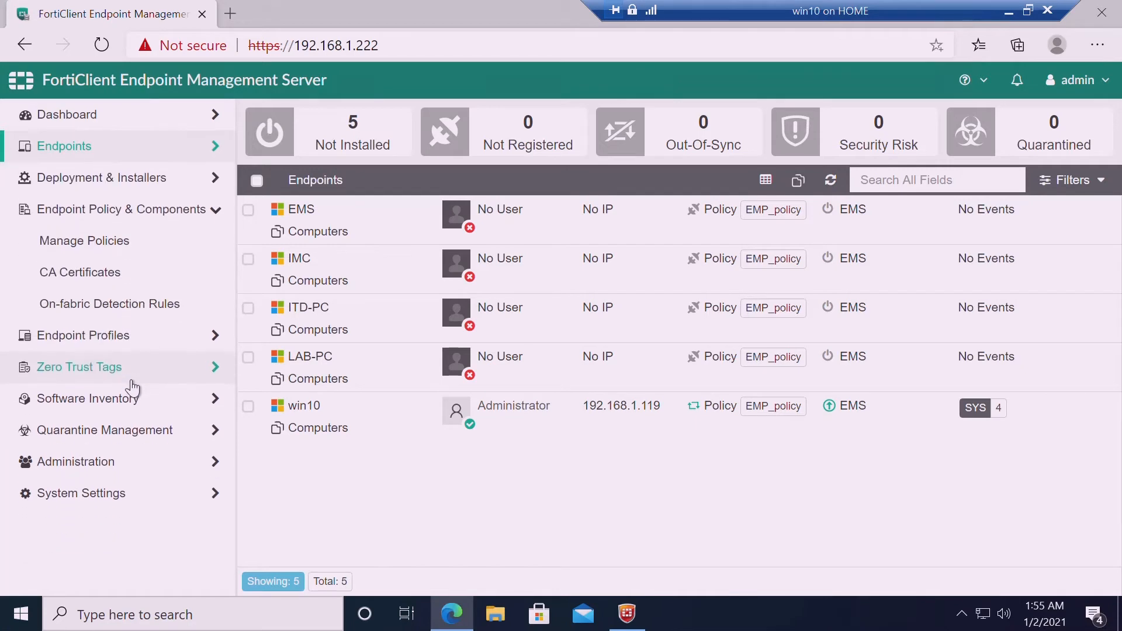
{"action": "left_click", "coordinate": [113, 338]}
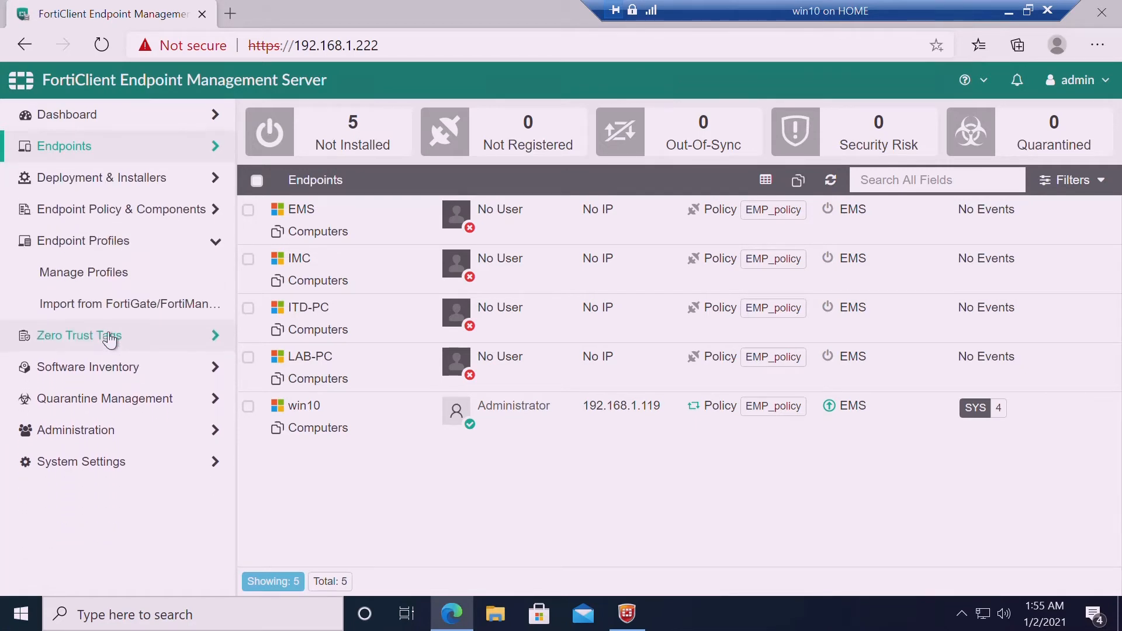
{"action": "left_click", "coordinate": [108, 287]}
Review the EMP profile's Web Filter, Malware and VPN settings, then open the Deployments list
{"action": "left_click", "coordinate": [332, 227]}
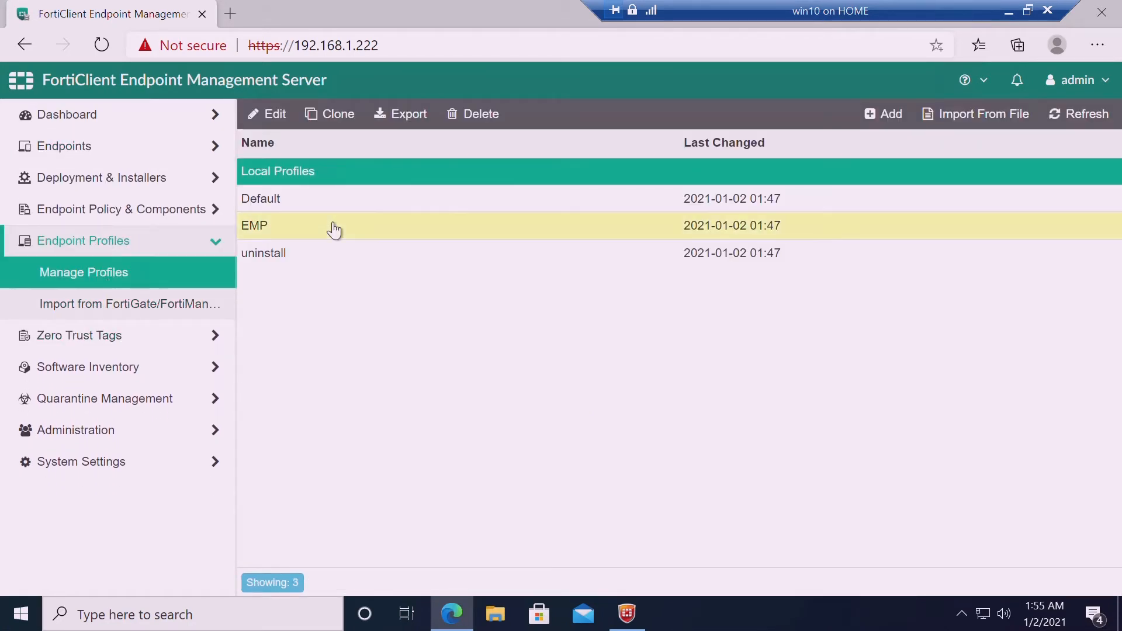
{"action": "left_click", "coordinate": [265, 113]}
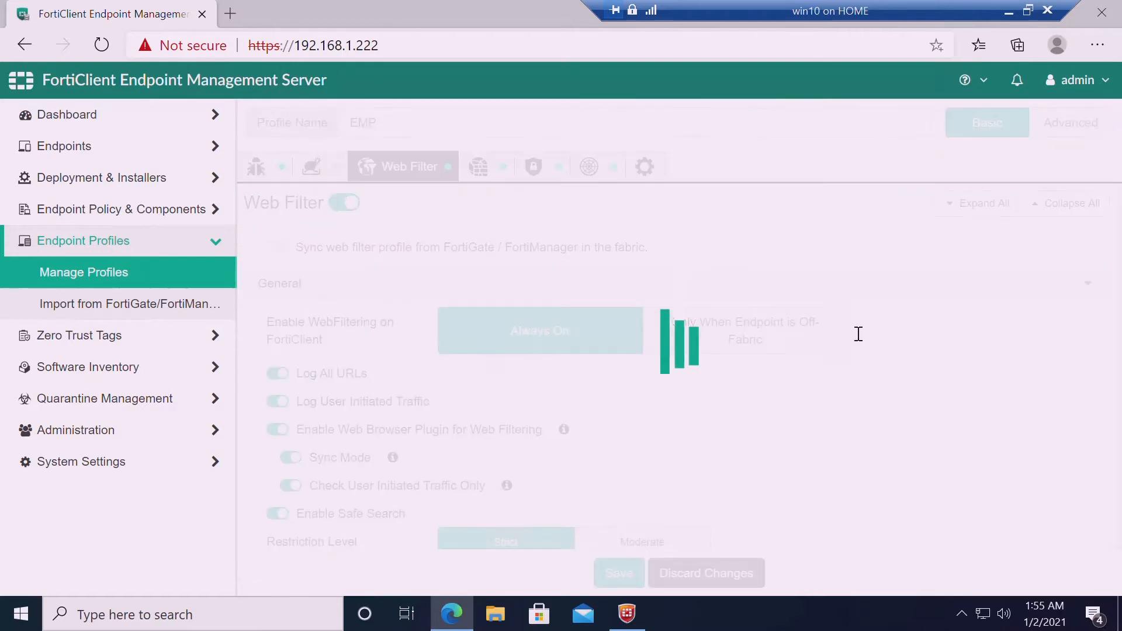
{"action": "left_click", "coordinate": [355, 213]}
{"action": "left_click", "coordinate": [355, 213]}
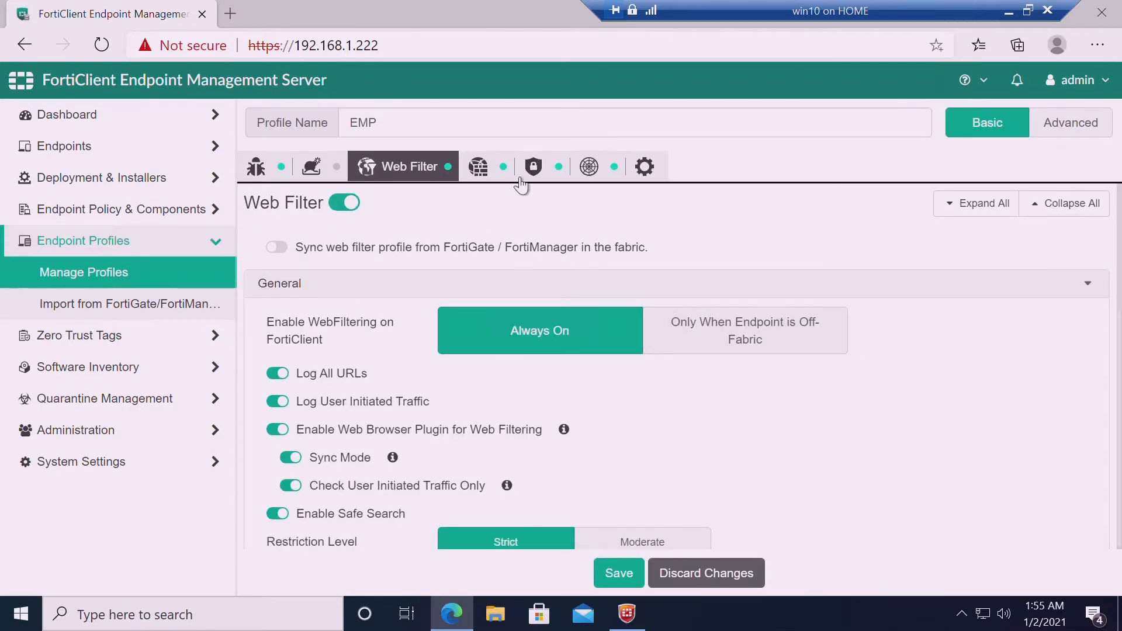
{"action": "left_click", "coordinate": [257, 168]}
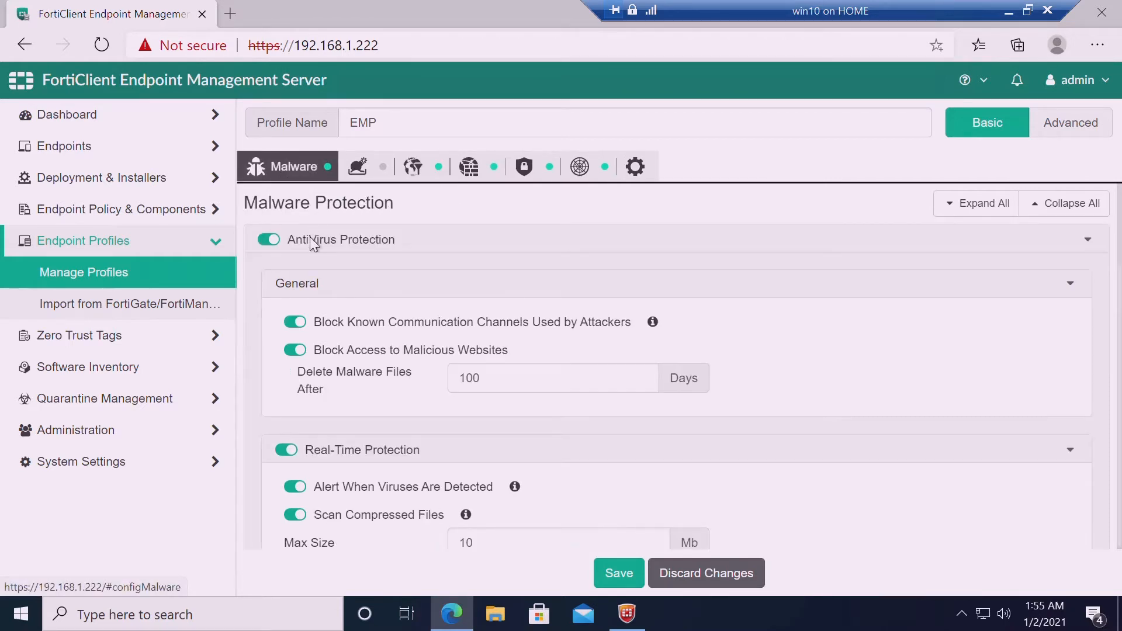
{"action": "left_click", "coordinate": [528, 169]}
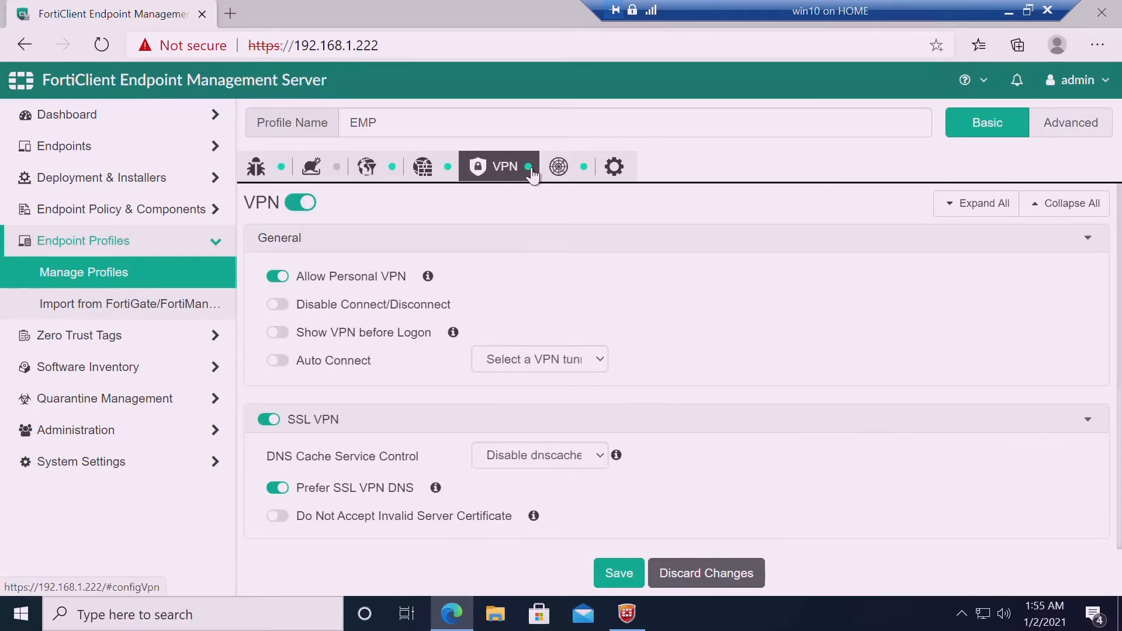
{"action": "left_click", "coordinate": [107, 183]}
{"action": "left_click", "coordinate": [100, 208]}
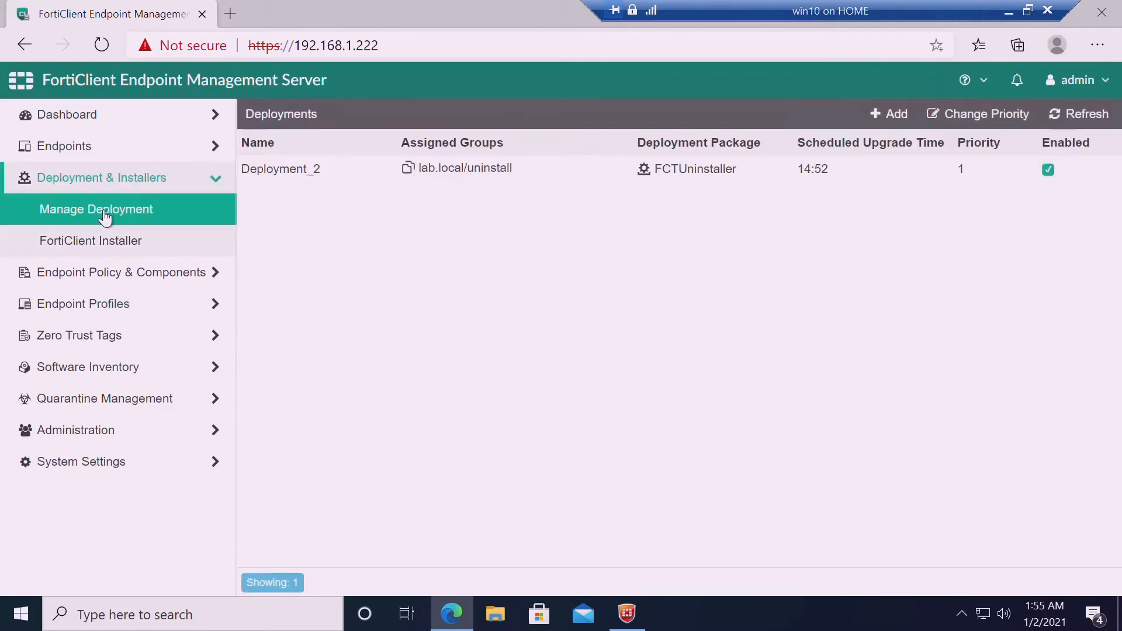
Add a deployment named 6_4 targeting lab.local/Computers with the 6_4 package
{"action": "left_click", "coordinate": [884, 114]}
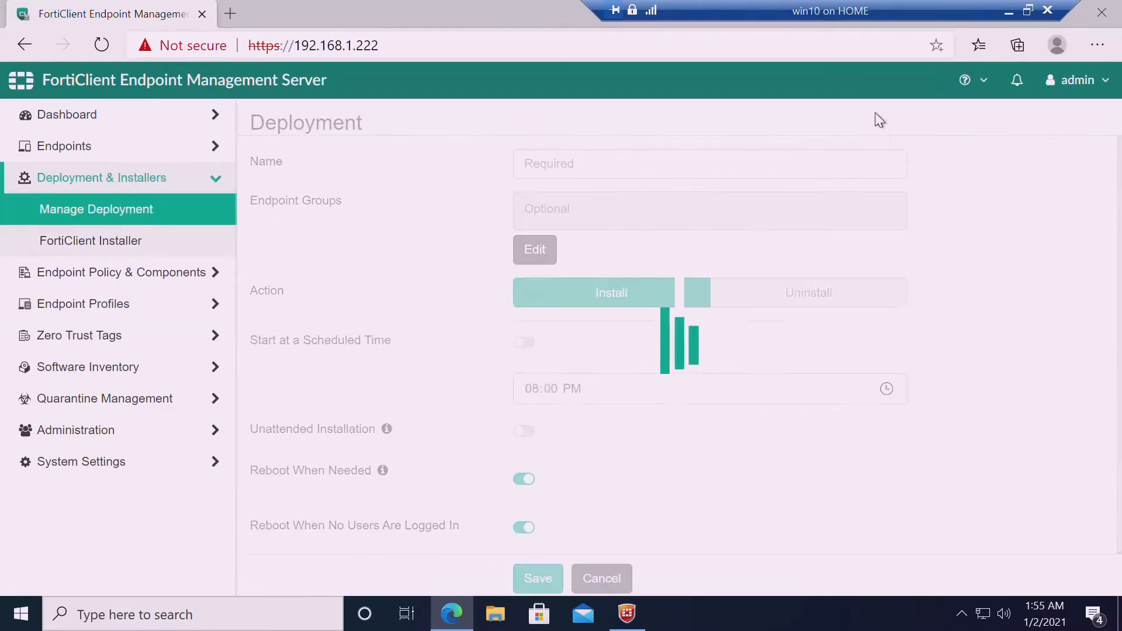
{"action": "left_click", "coordinate": [555, 168]}
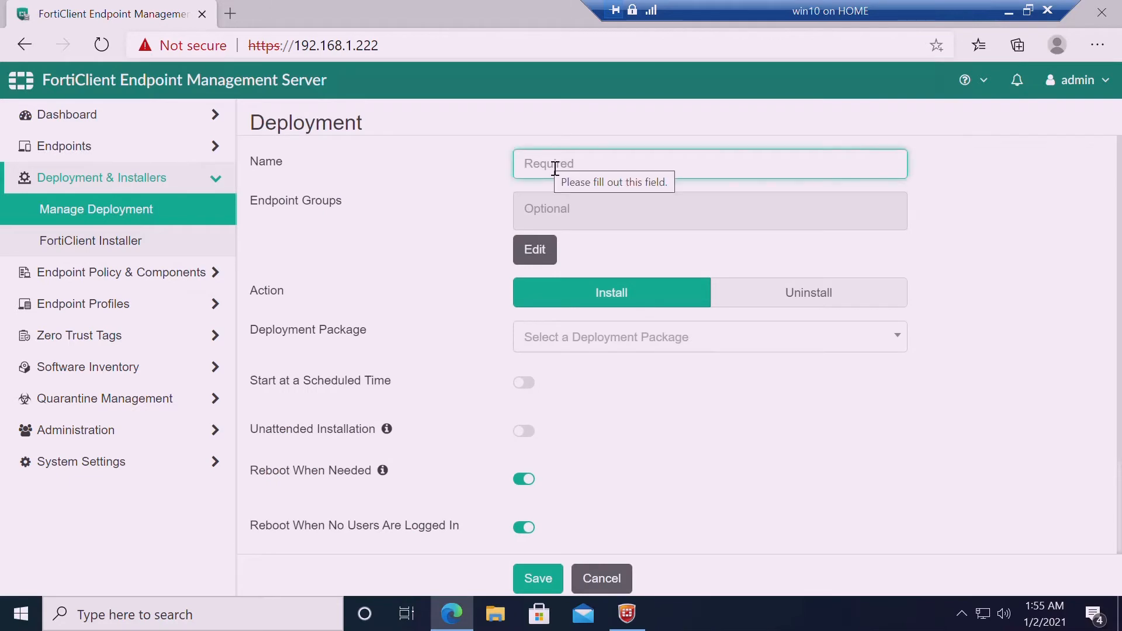
{"action": "type", "text": "6_4"}
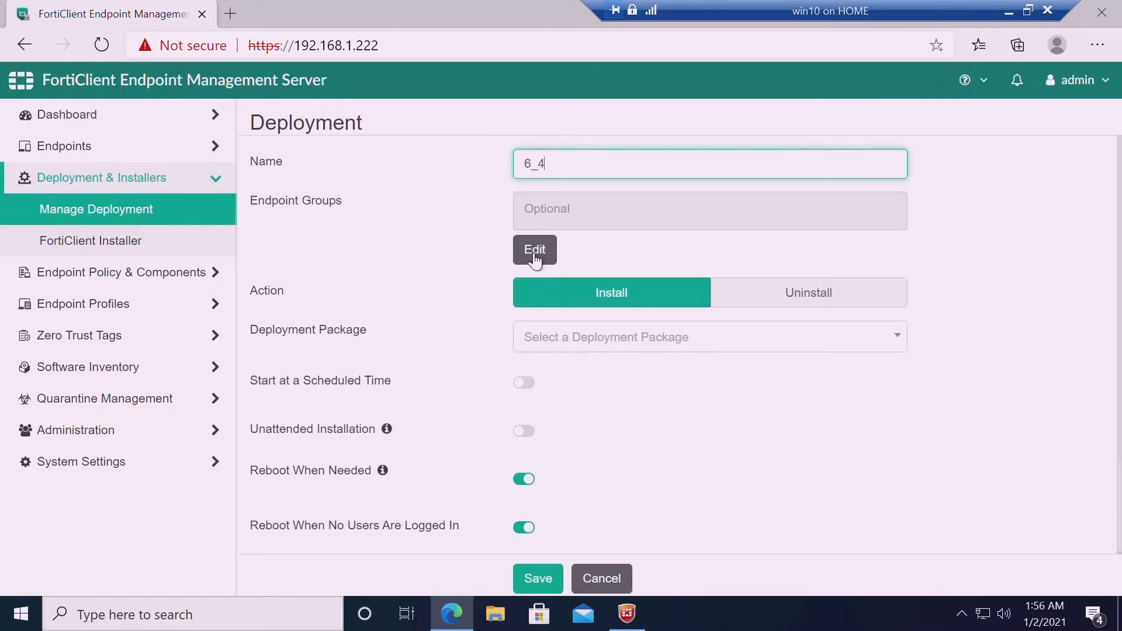
{"action": "left_click", "coordinate": [533, 255]}
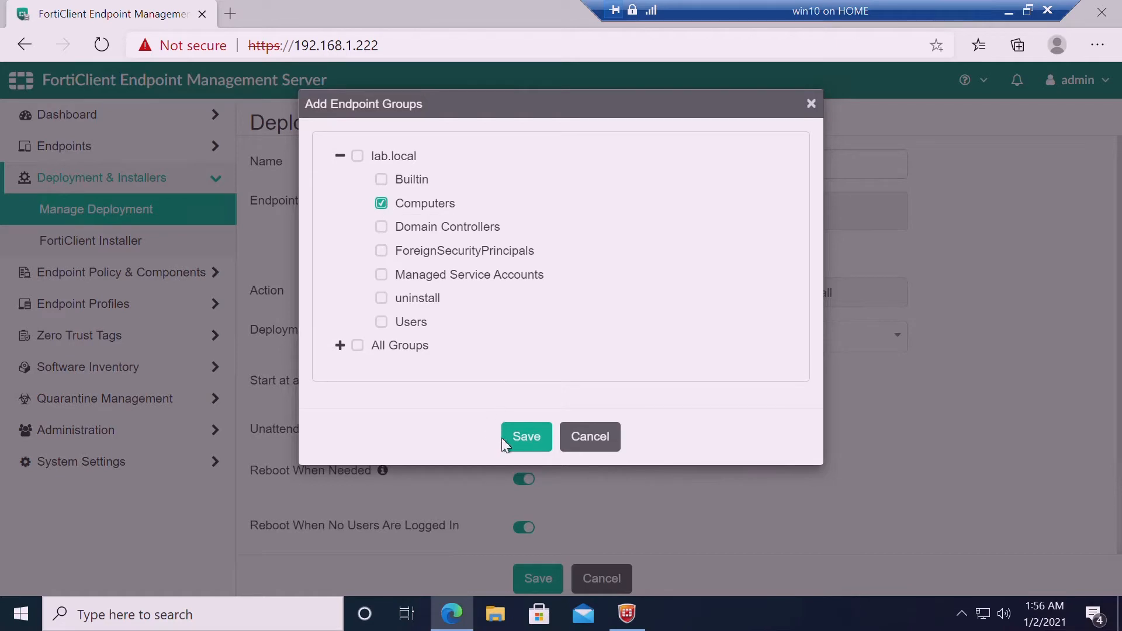
{"action": "left_click", "coordinate": [529, 447]}
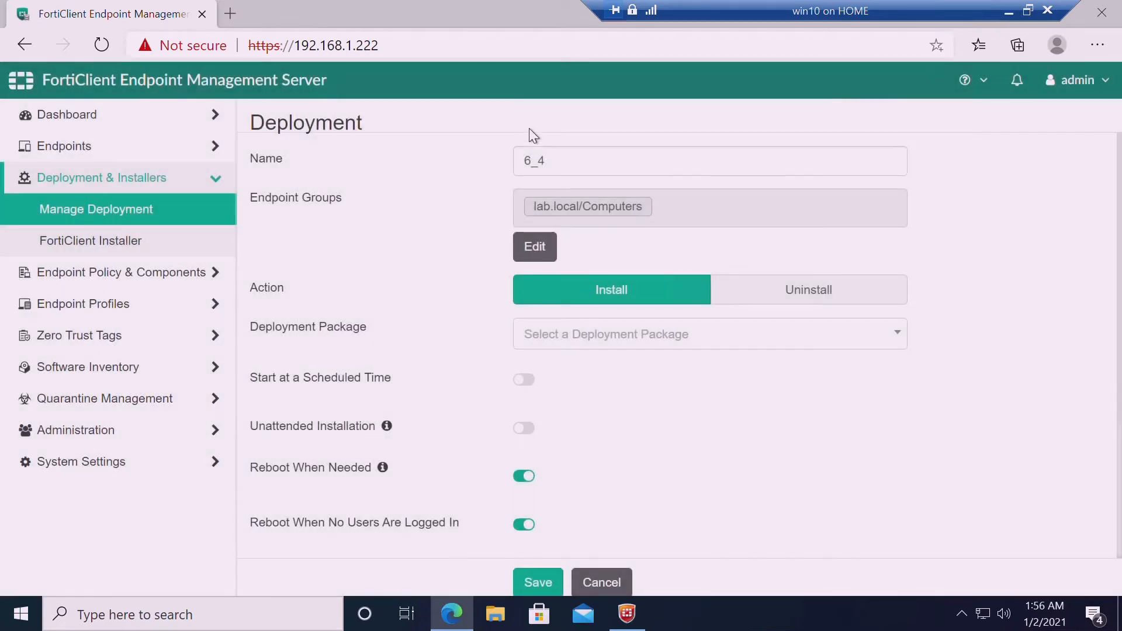
{"action": "left_click", "coordinate": [714, 340]}
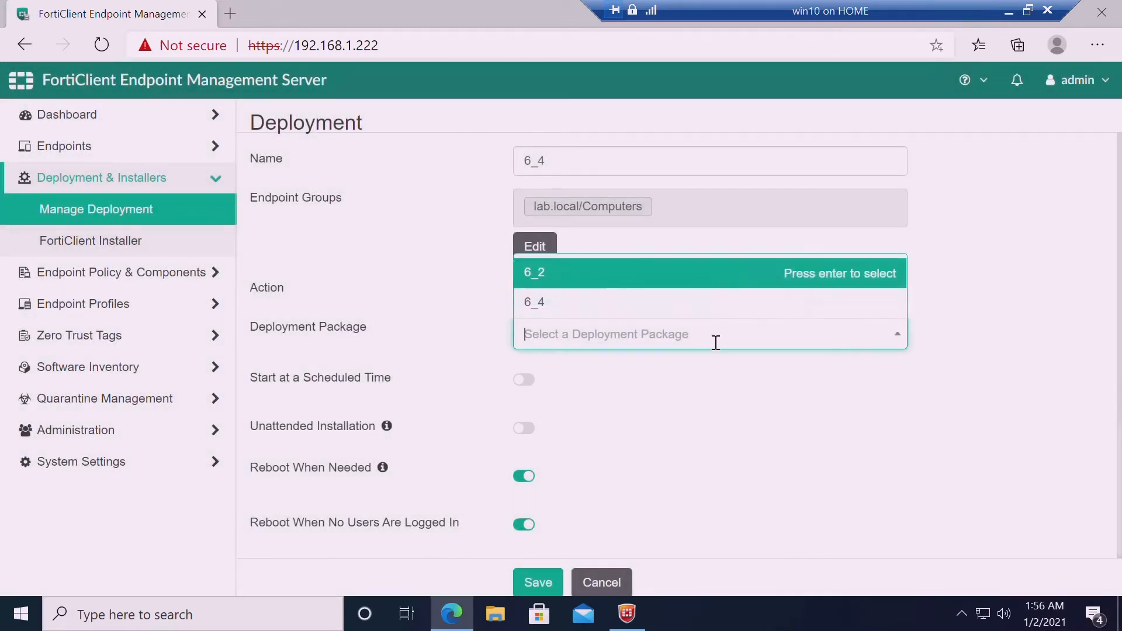
{"action": "left_click", "coordinate": [606, 310]}
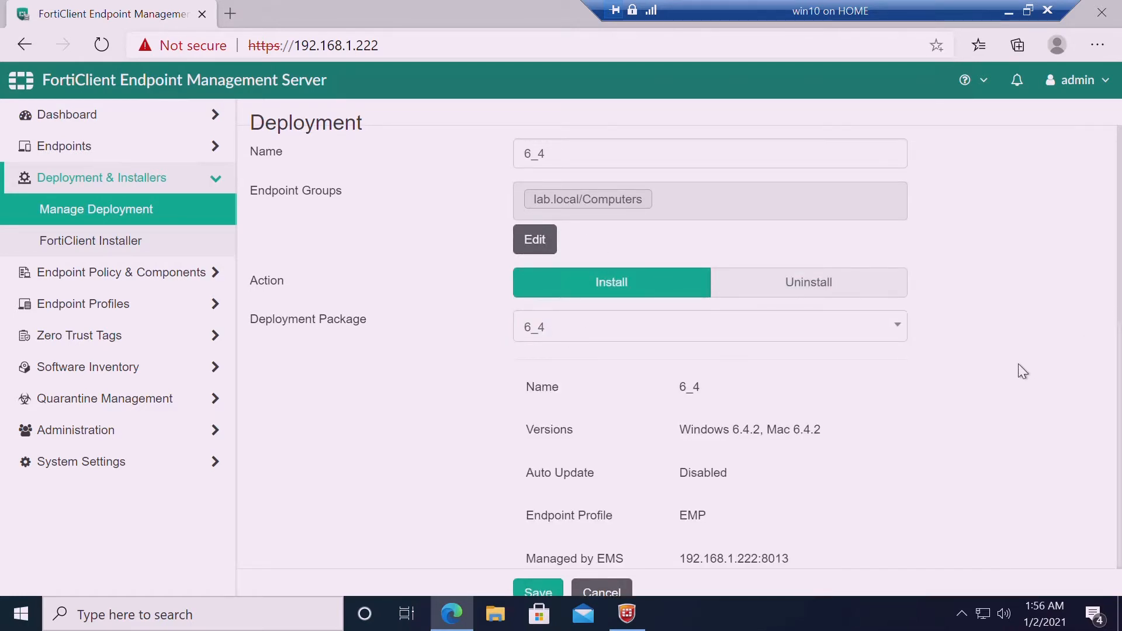
{"action": "left_click", "coordinate": [905, 330]}
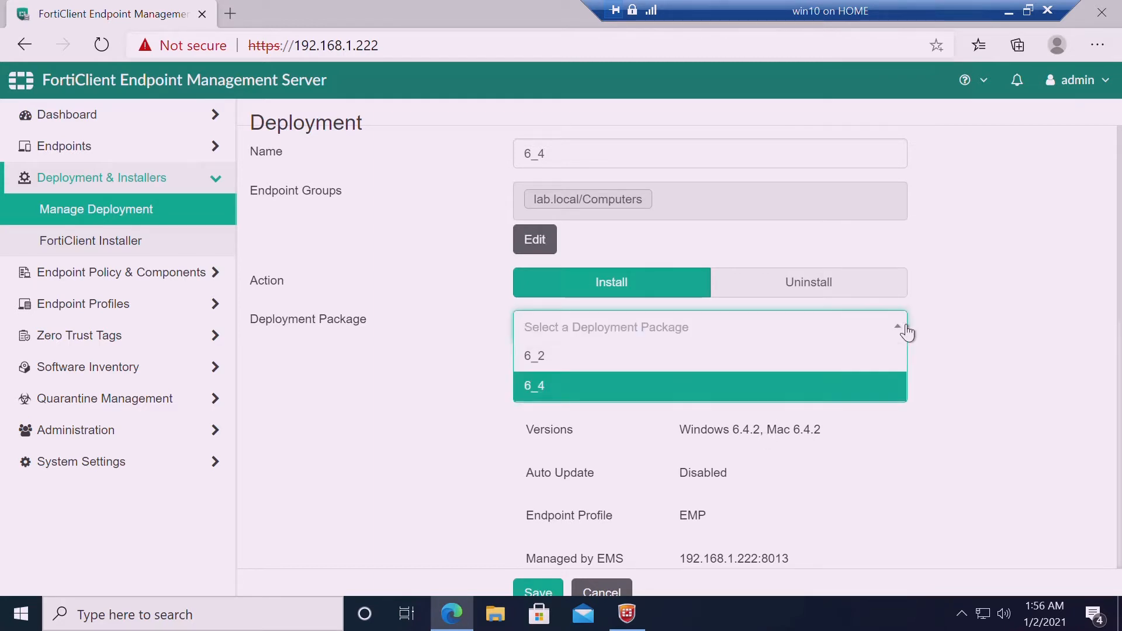
{"action": "left_click", "coordinate": [966, 314]}
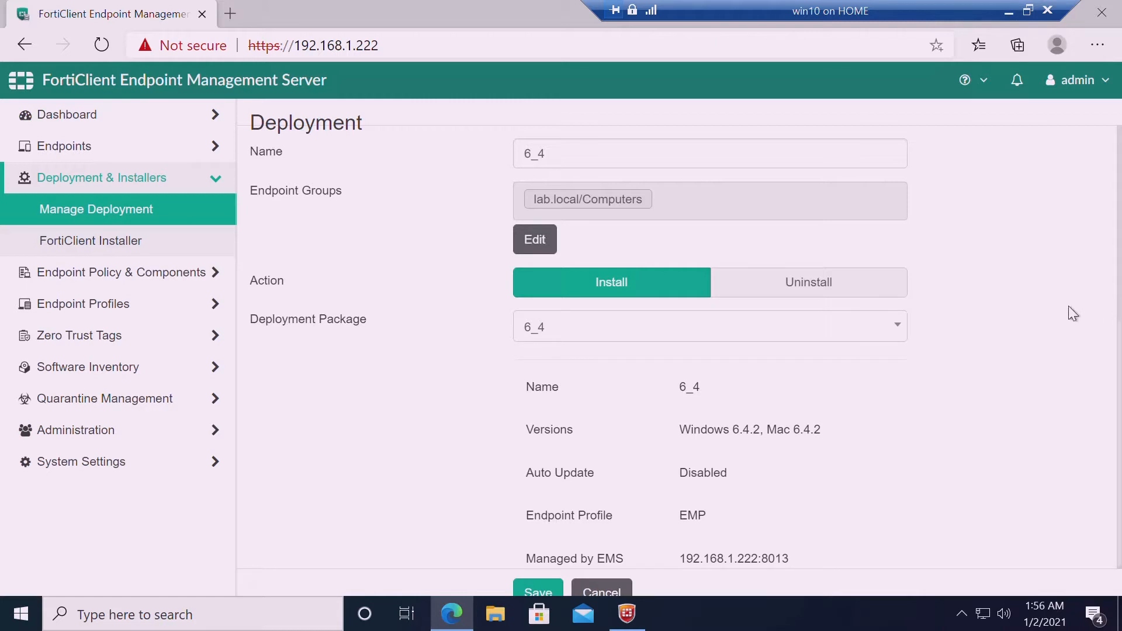
{"action": "scroll", "coordinate": [1069, 306], "scroll_direction": "down", "scroll_amount": 5}
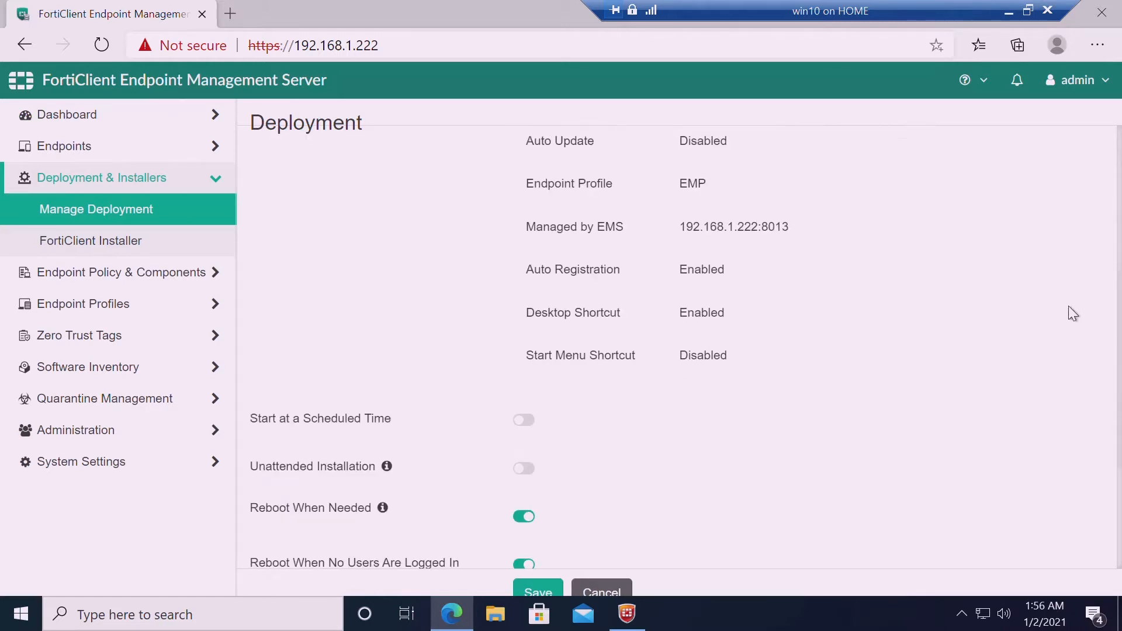
{"action": "scroll", "coordinate": [1069, 308], "scroll_direction": "down", "scroll_amount": 4}
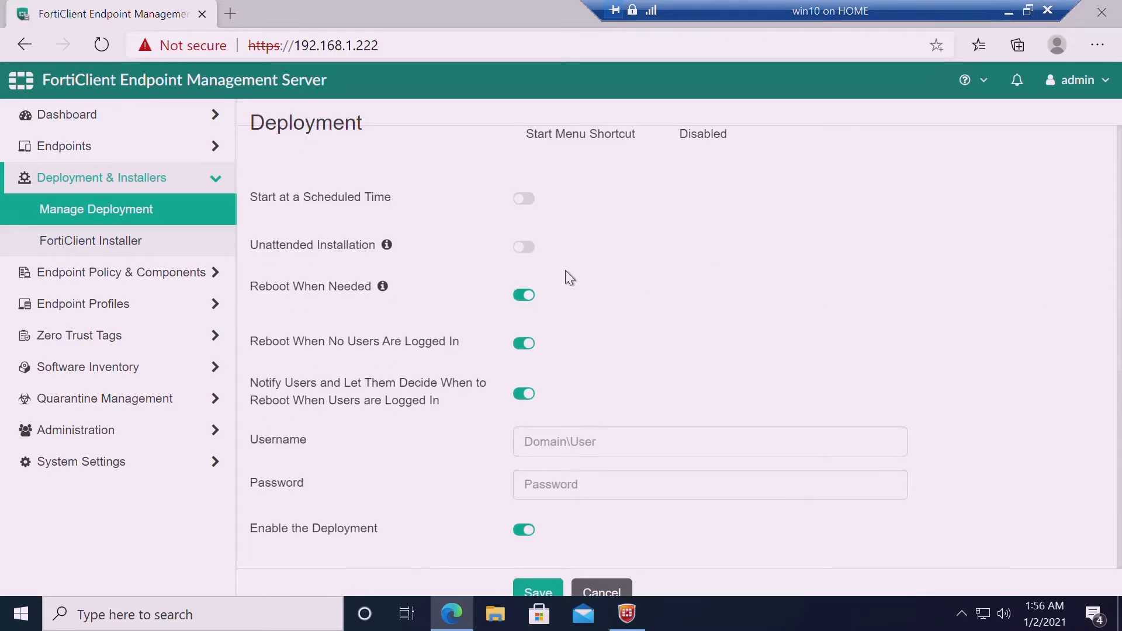
Schedule the 6_4 deployment to start at 02:04 AM
{"action": "left_click", "coordinate": [526, 199]}
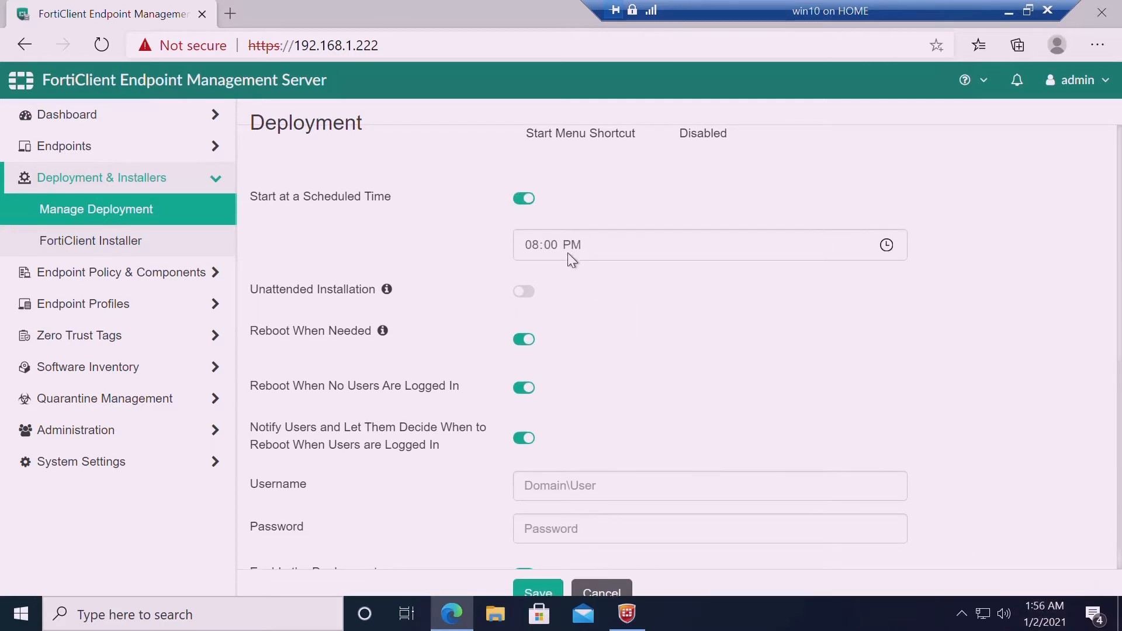
{"action": "left_click", "coordinate": [532, 245]}
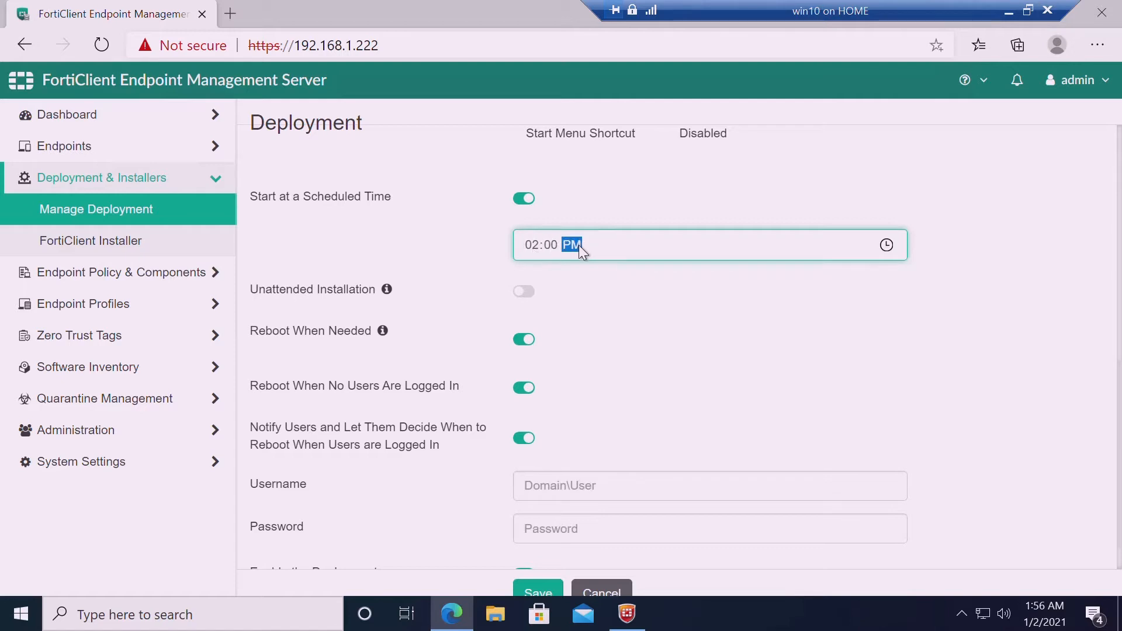
{"action": "key", "text": "a"}
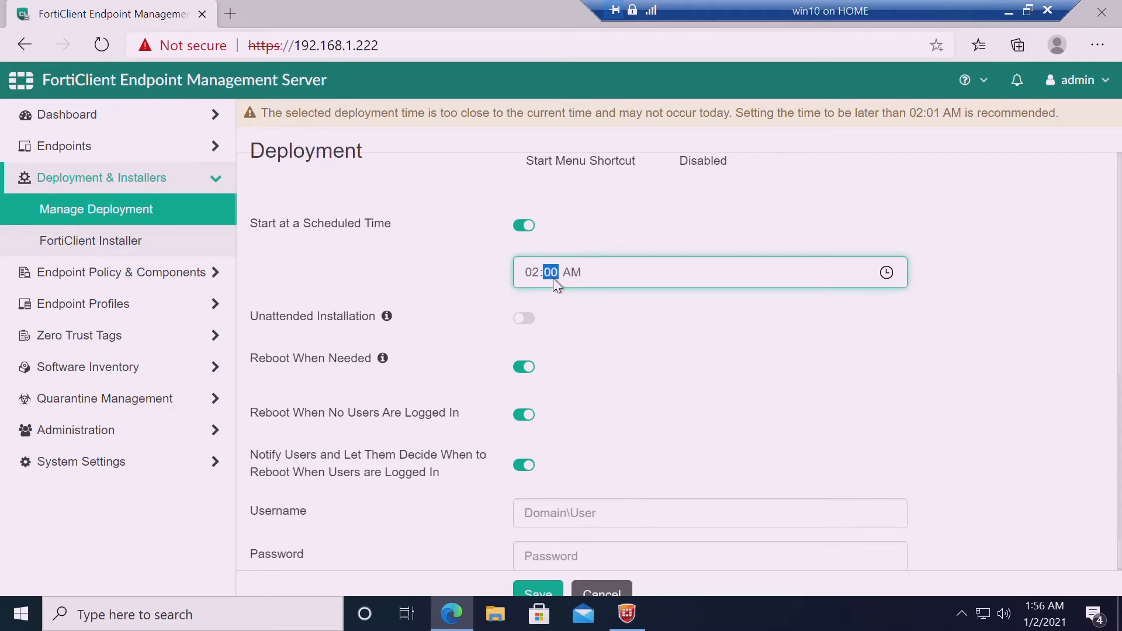
{"action": "type", "text": "04"}
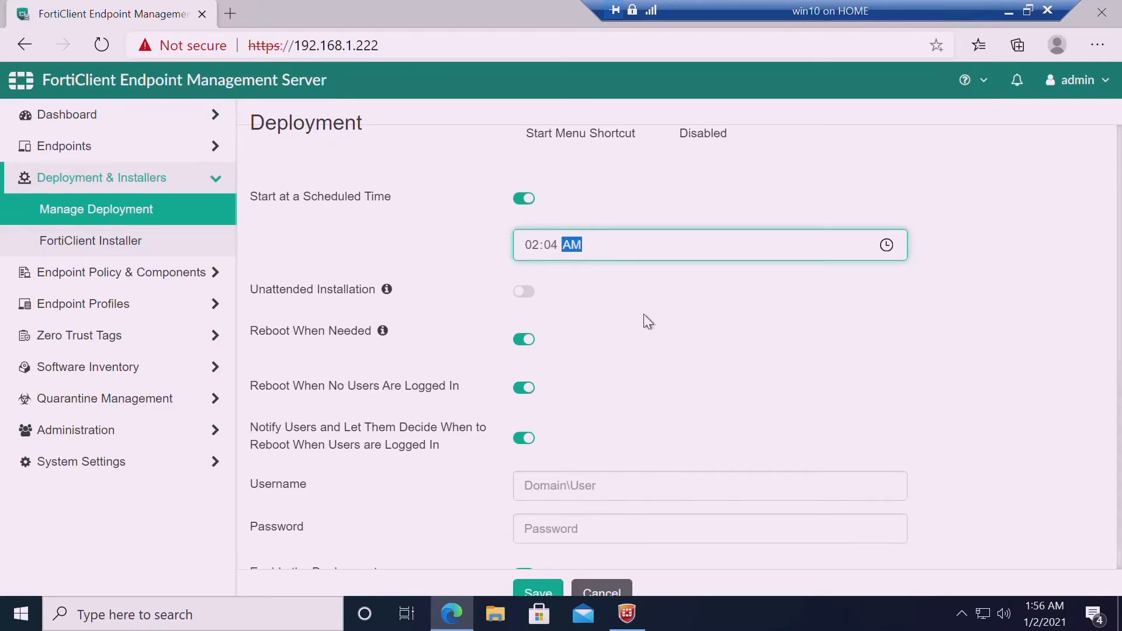
Enable unattended installation with the domain administrator's username and password, and save the deployment
{"action": "left_click", "coordinate": [531, 298]}
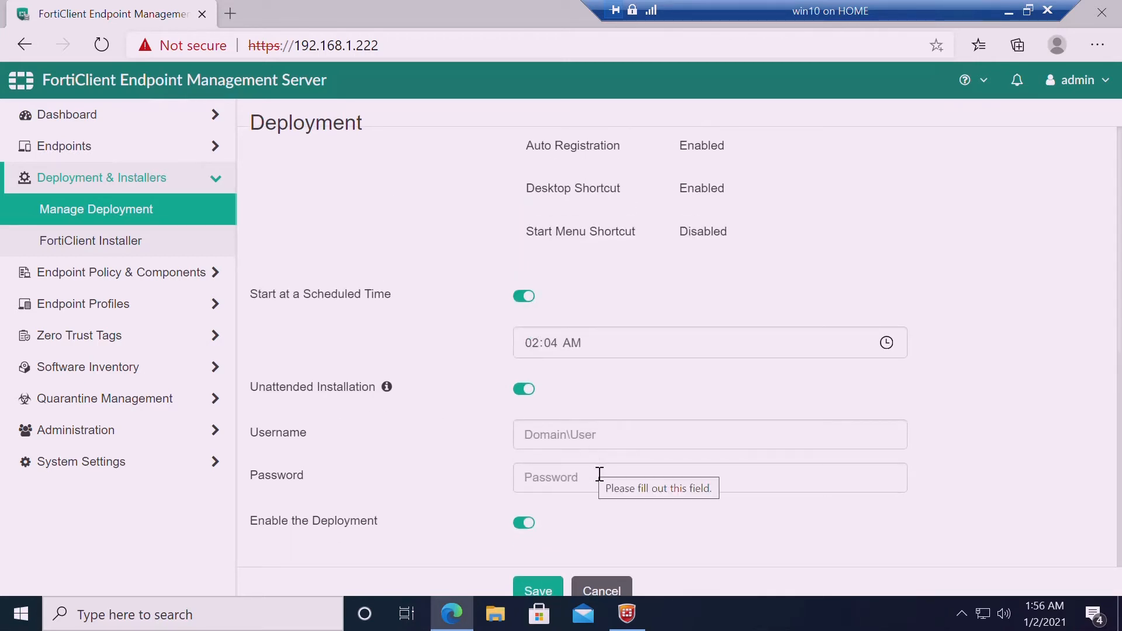
{"action": "left_click", "coordinate": [543, 443]}
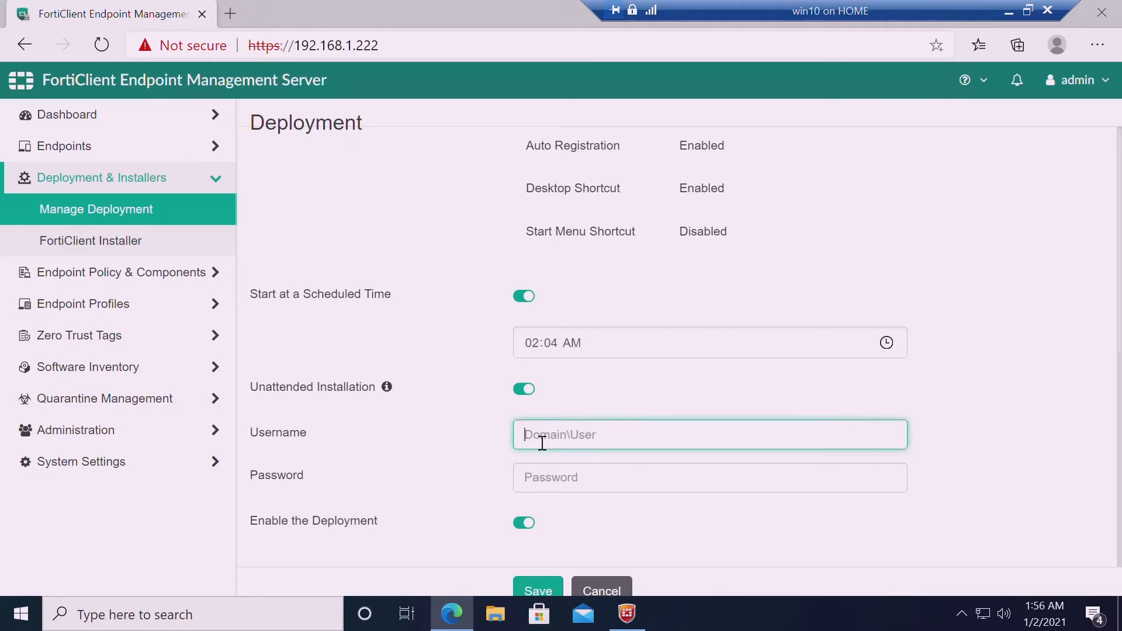
{"action": "type", "text": "lab\\administrator"}
{"action": "key", "text": "Tab"}
{"action": "type", "text": "********"}
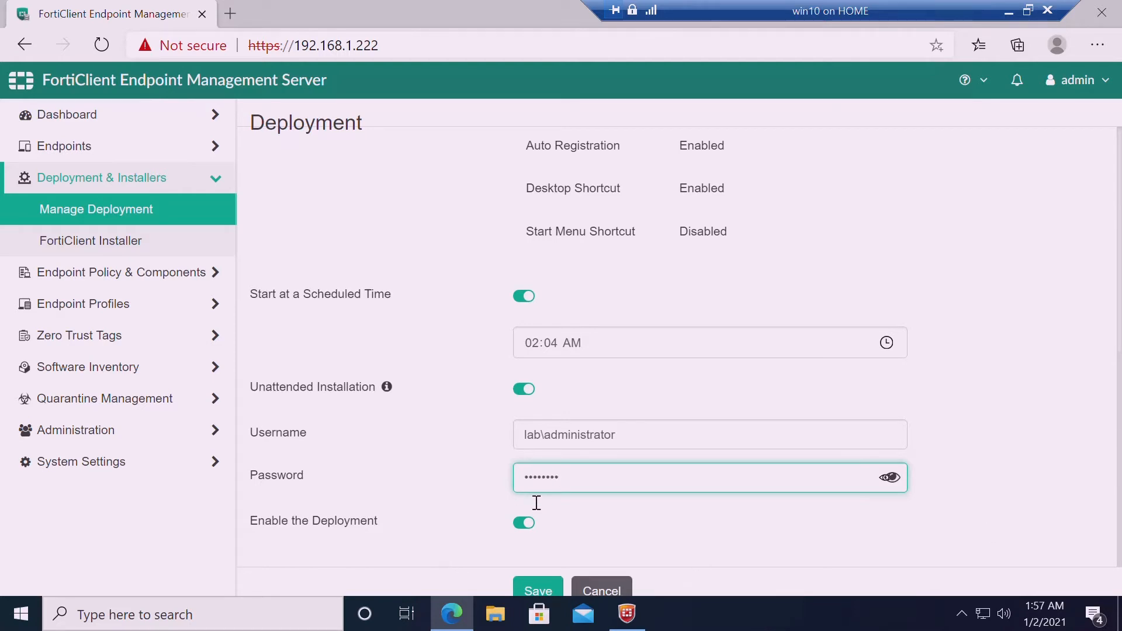
{"action": "left_click", "coordinate": [553, 588]}
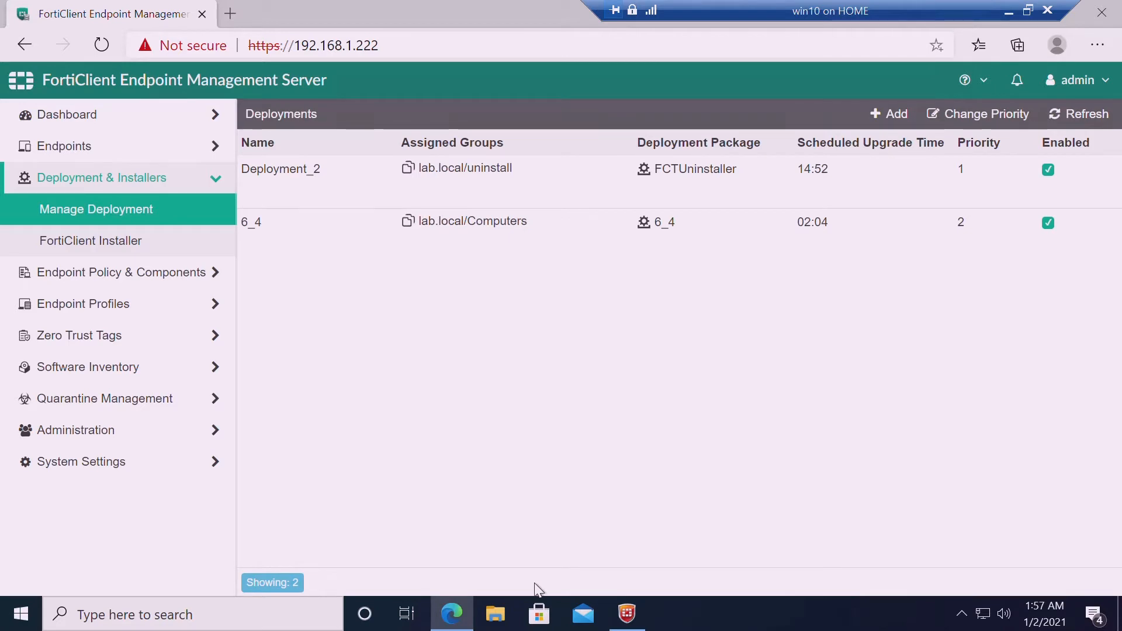
{"action": "left_click", "coordinate": [669, 239]}
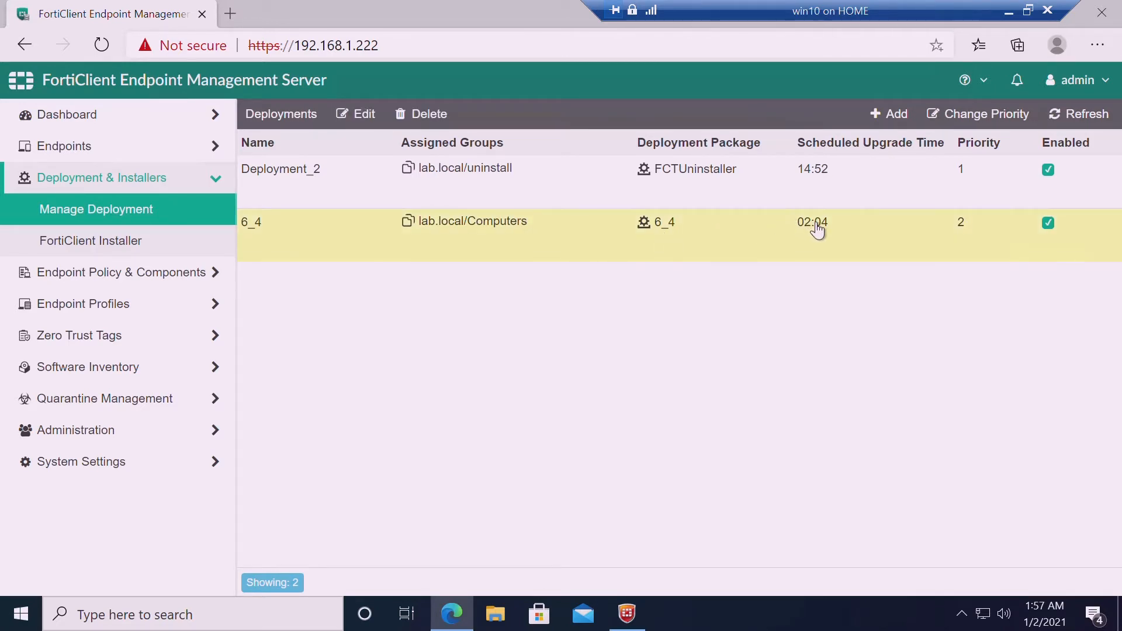
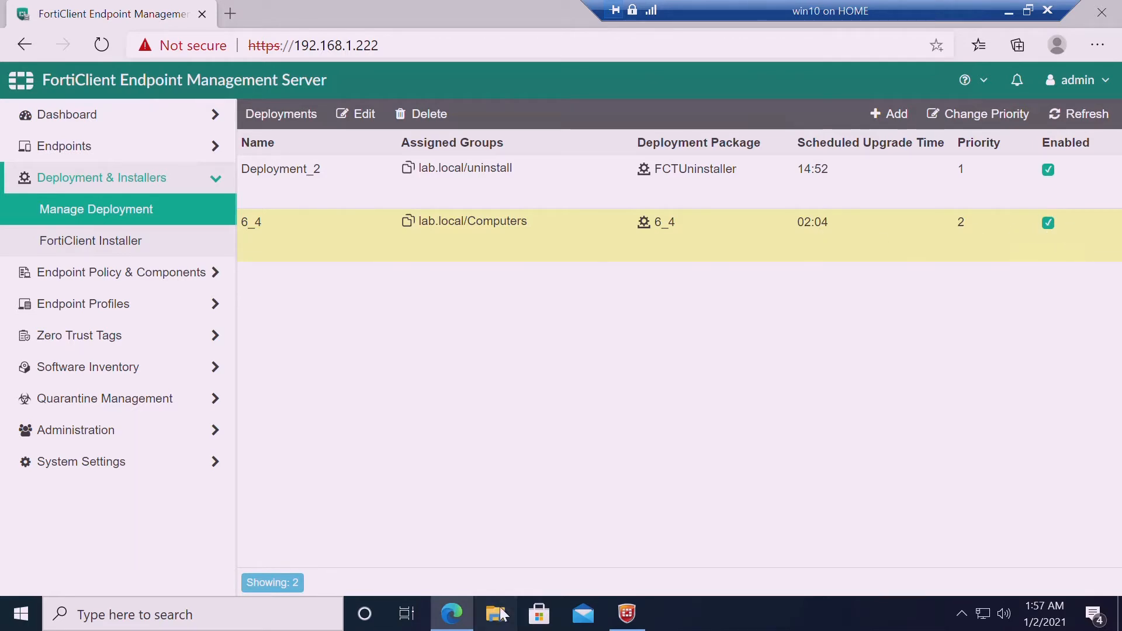
Bring up a File Explorer window in front of the EMS Manage Deployment list
{"action": "left_click", "coordinate": [501, 614]}
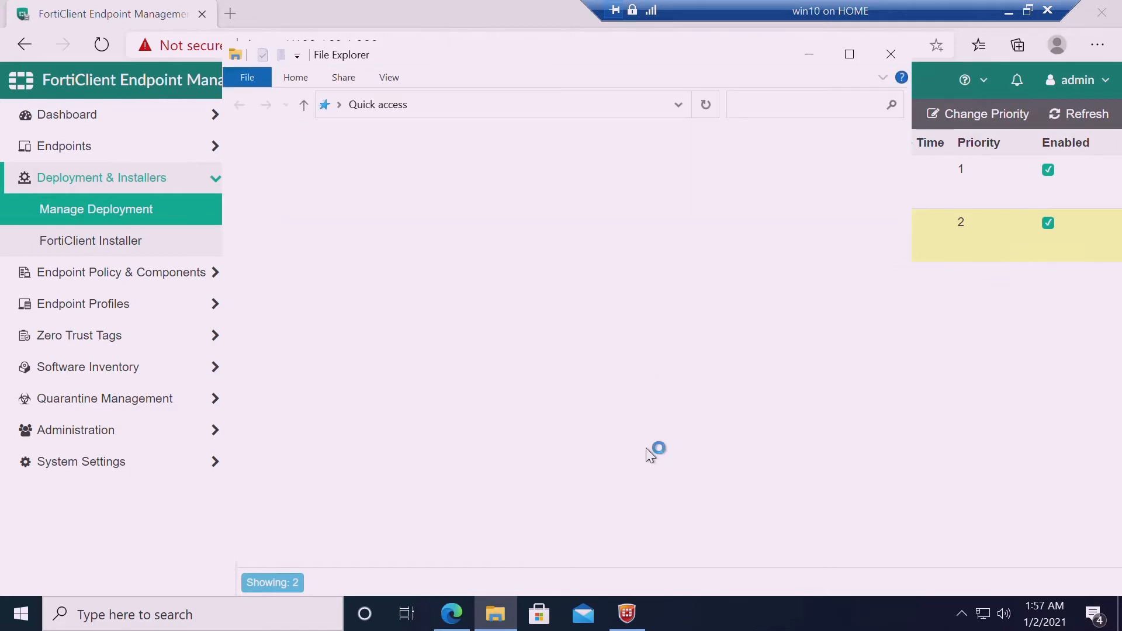
Browse to C:\Windows in a maximized window and open the FortiEMSInstaller folder, which is empty
{"action": "left_click", "coordinate": [232, 349]}
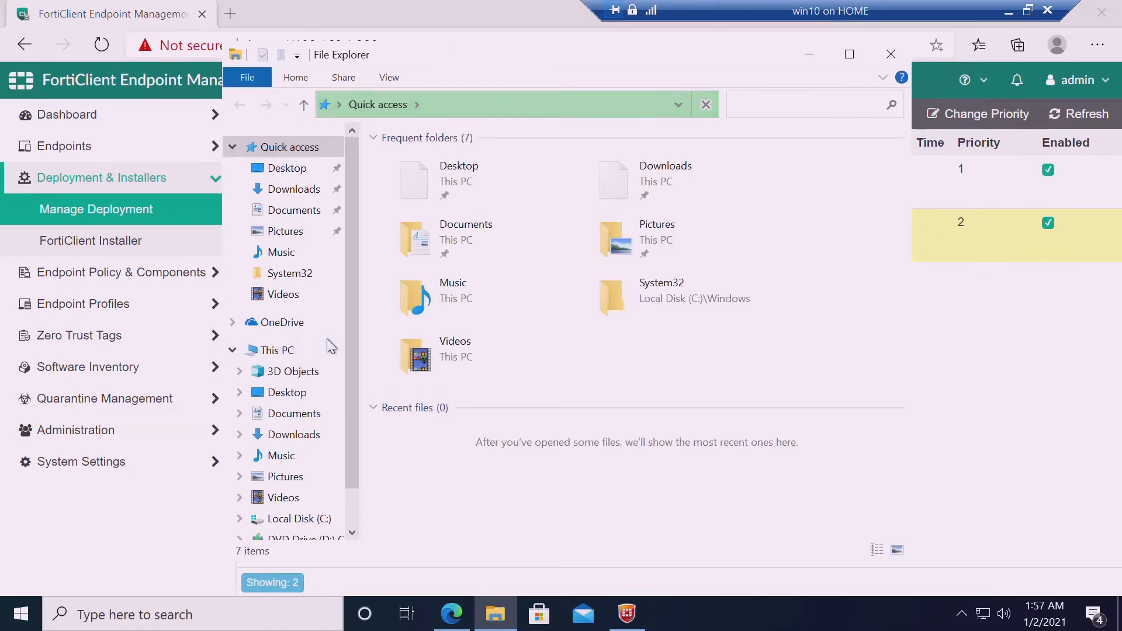
{"action": "left_click", "coordinate": [289, 355]}
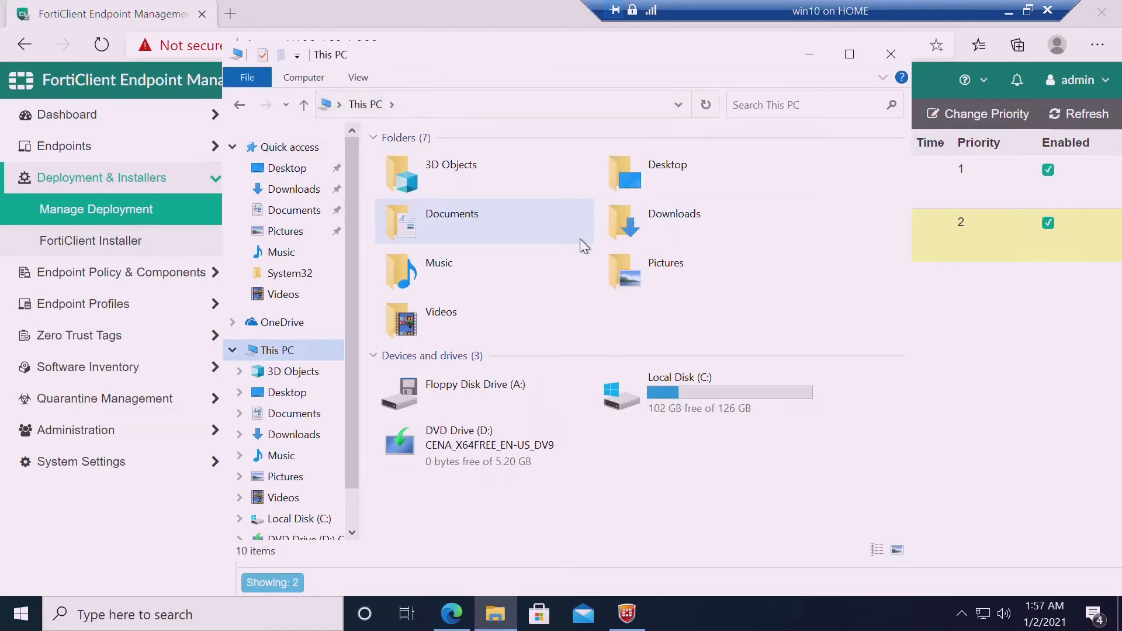
{"action": "double_click", "coordinate": [641, 409]}
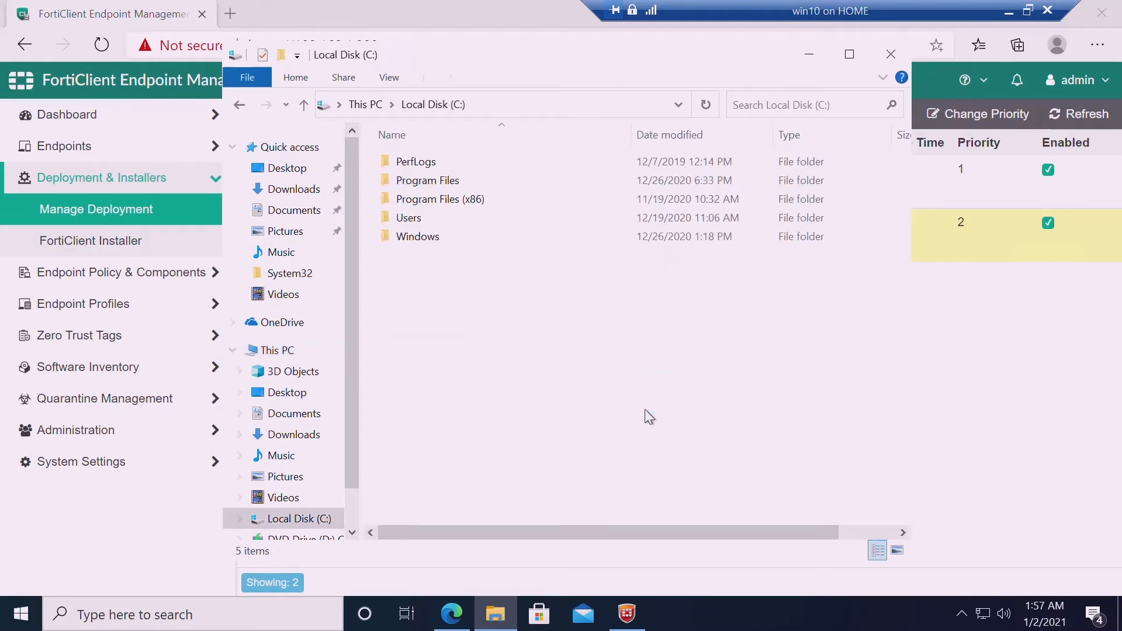
{"action": "double_click", "coordinate": [414, 238]}
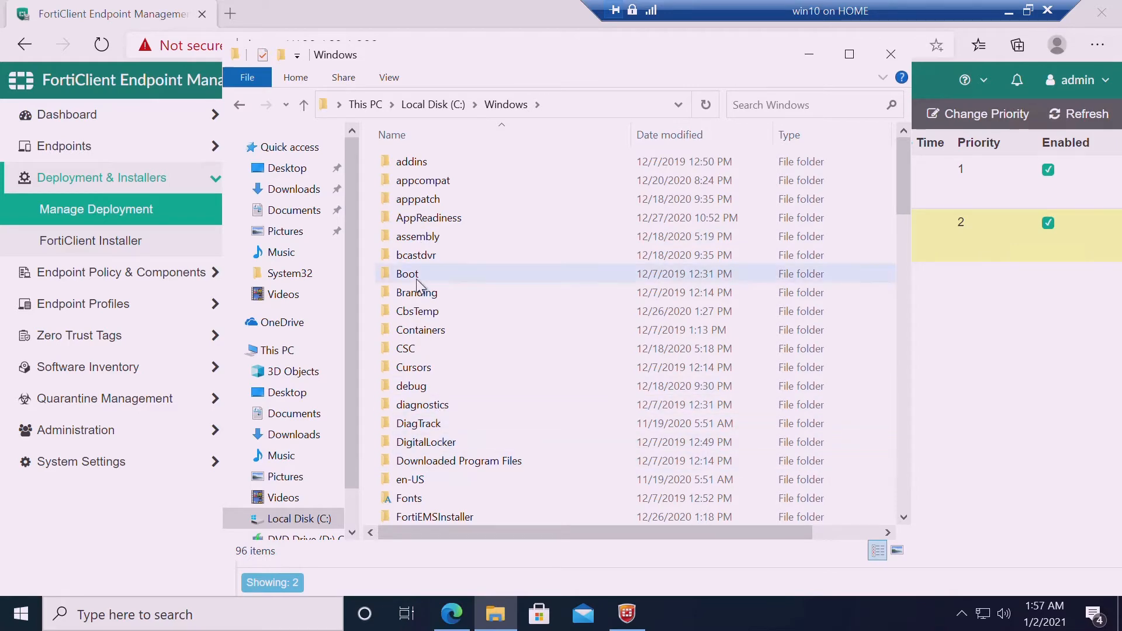
{"action": "left_click", "coordinate": [851, 54]}
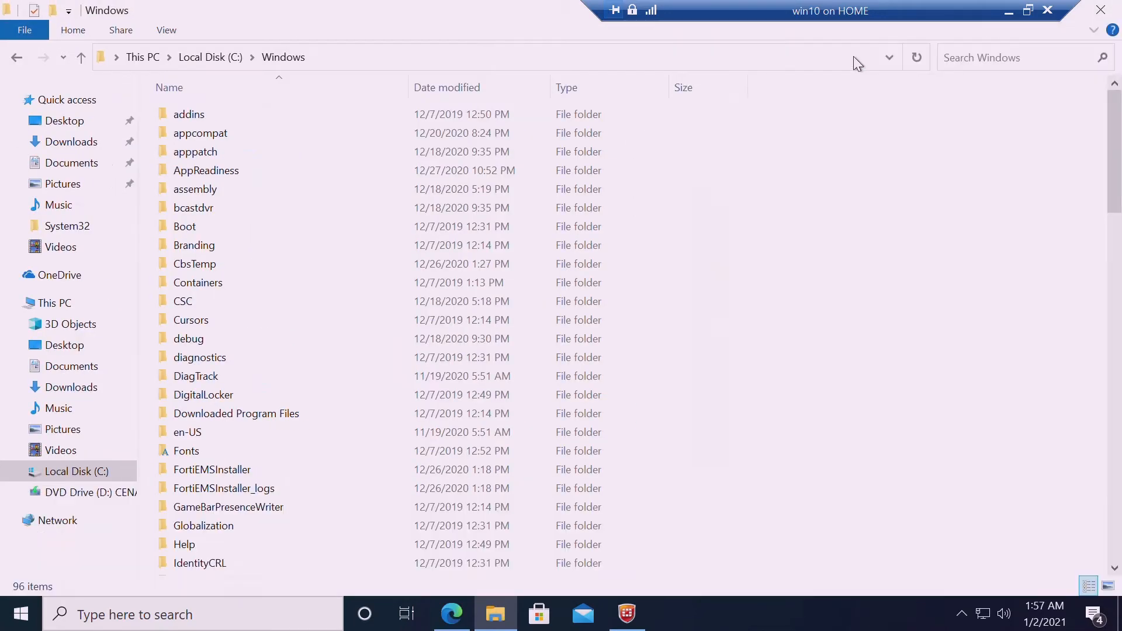
{"action": "left_click", "coordinate": [237, 474]}
{"action": "double_click", "coordinate": [237, 475]}
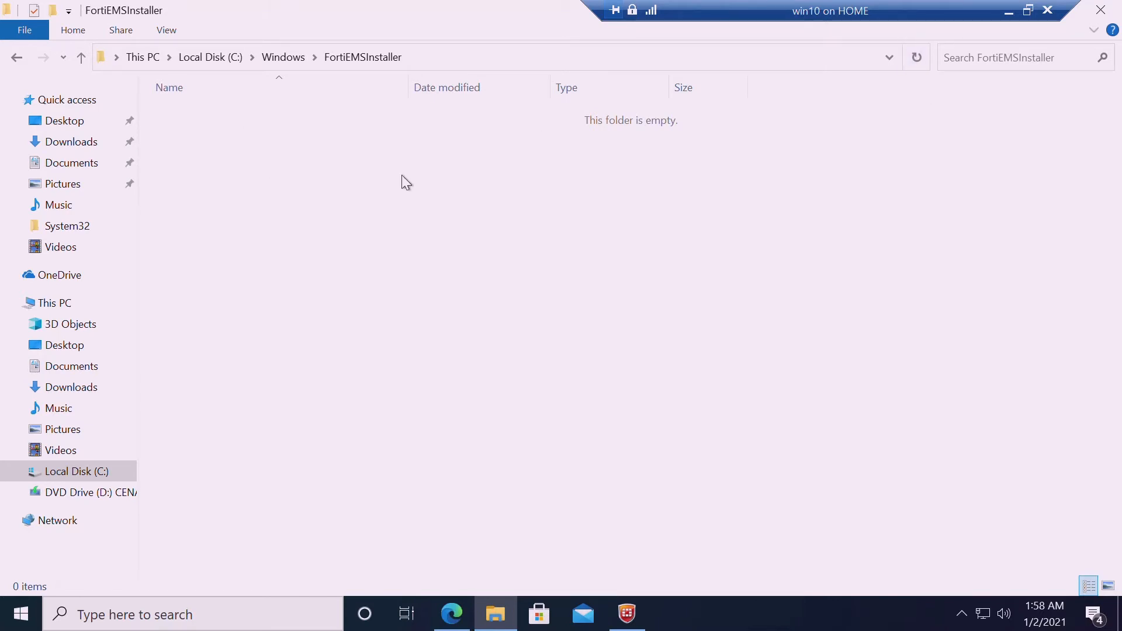
Confirm in FortiClient Fabric Telemetry that the agent is connected to EMS at 192.168.1.222 (host EMS)
{"action": "left_click", "coordinate": [627, 614]}
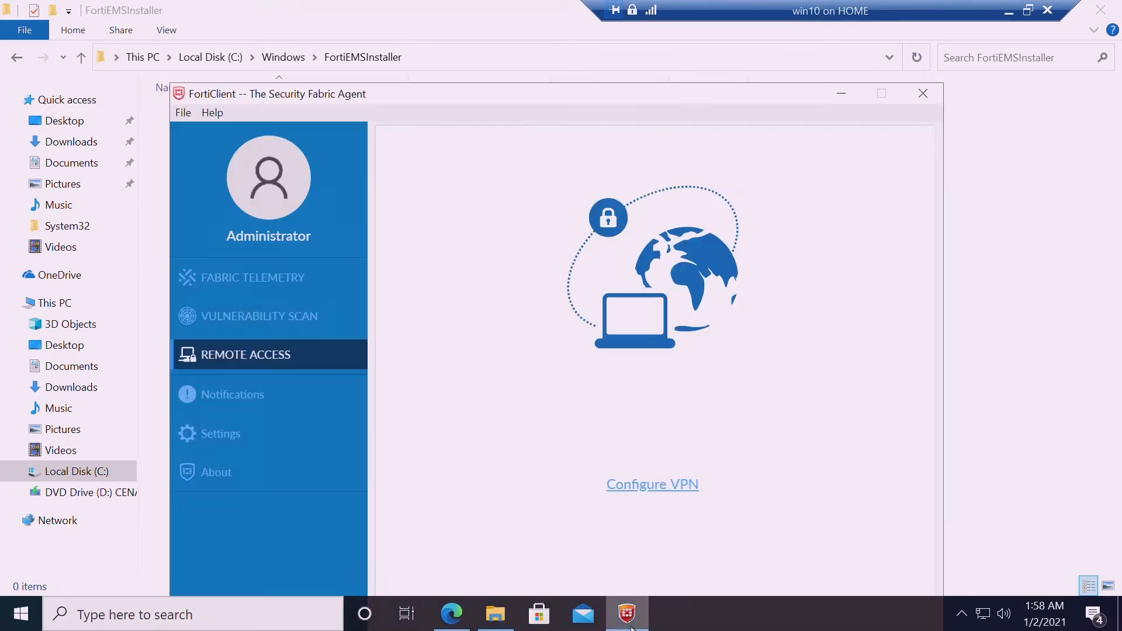
{"action": "left_click", "coordinate": [275, 287]}
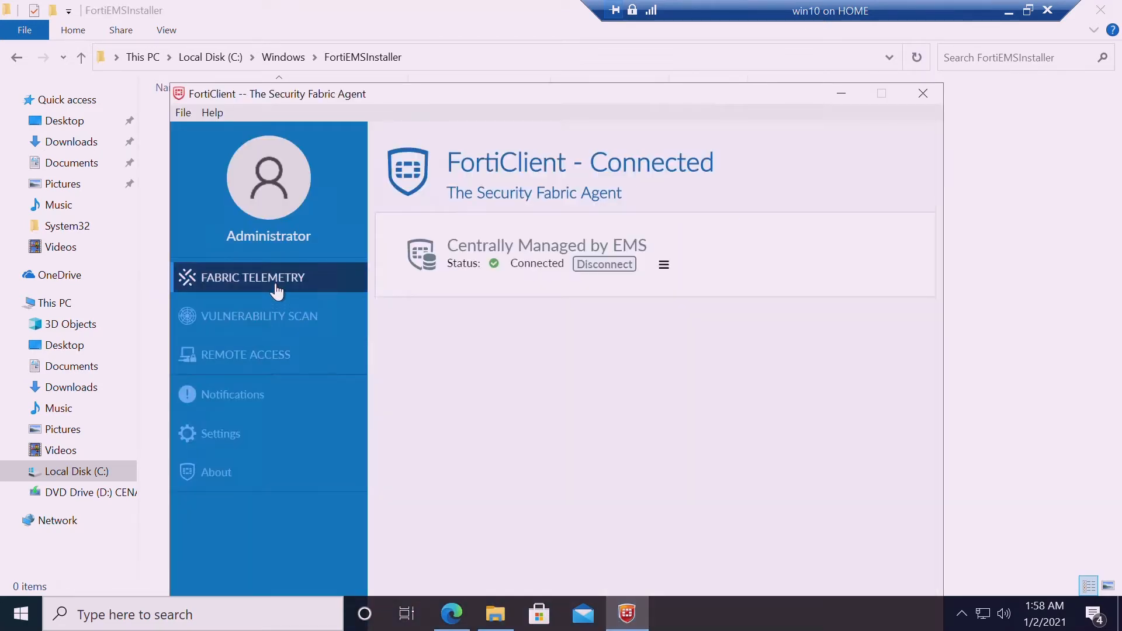
{"action": "left_click", "coordinate": [676, 267]}
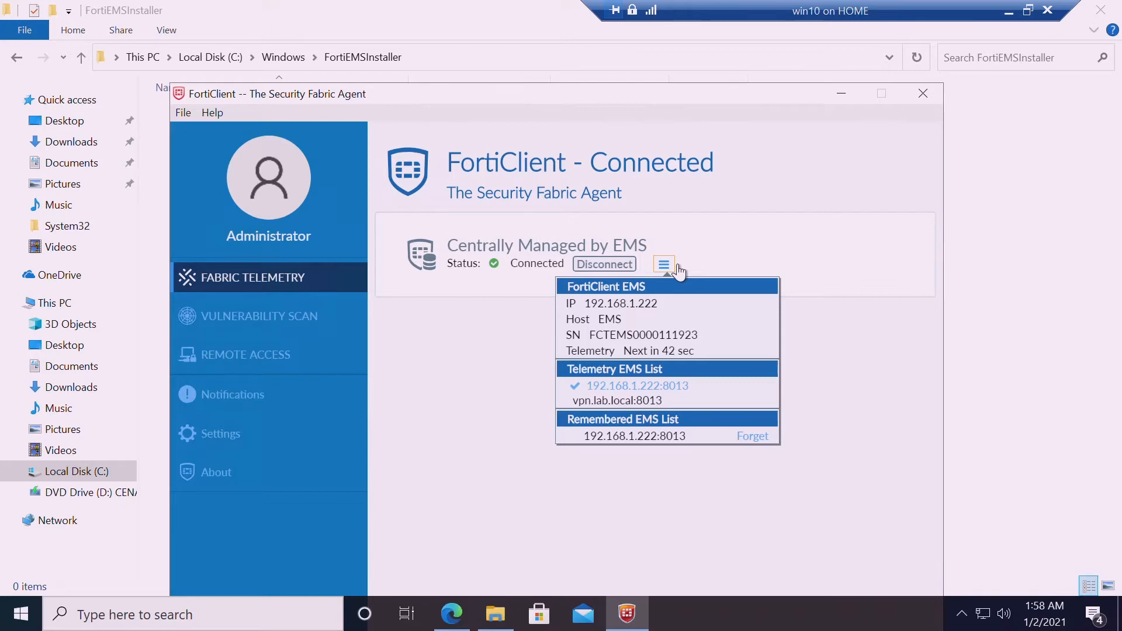
{"action": "left_click", "coordinate": [1003, 321]}
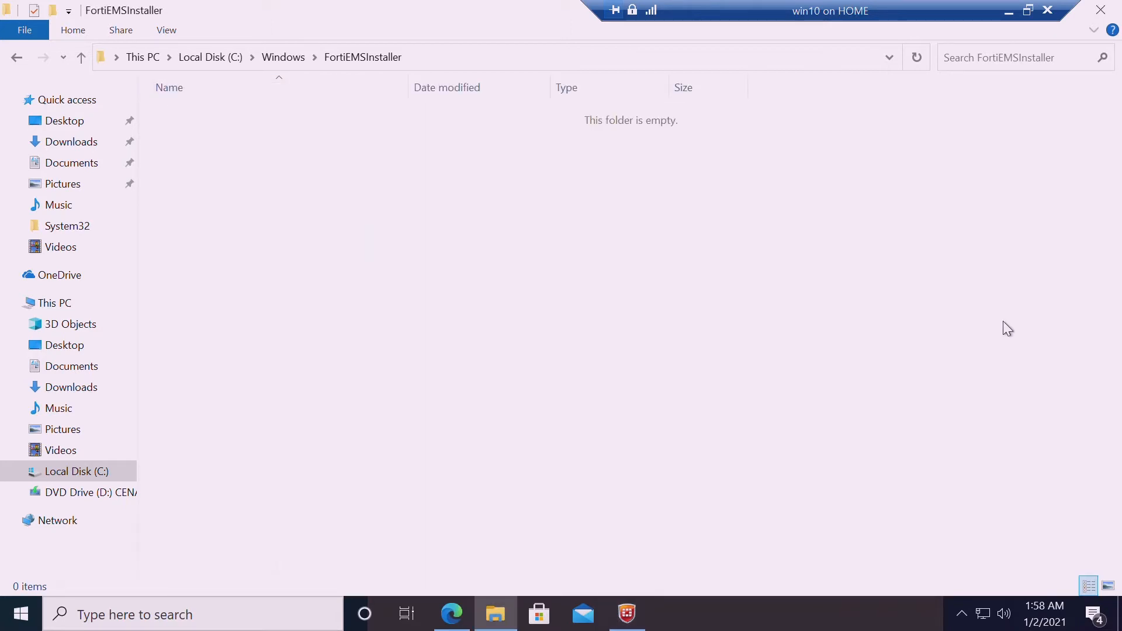
Check that FortiEMSInstaller and FortiEMSInstaller_logs under C:\Windows are both empty
{"action": "left_click", "coordinate": [280, 62]}
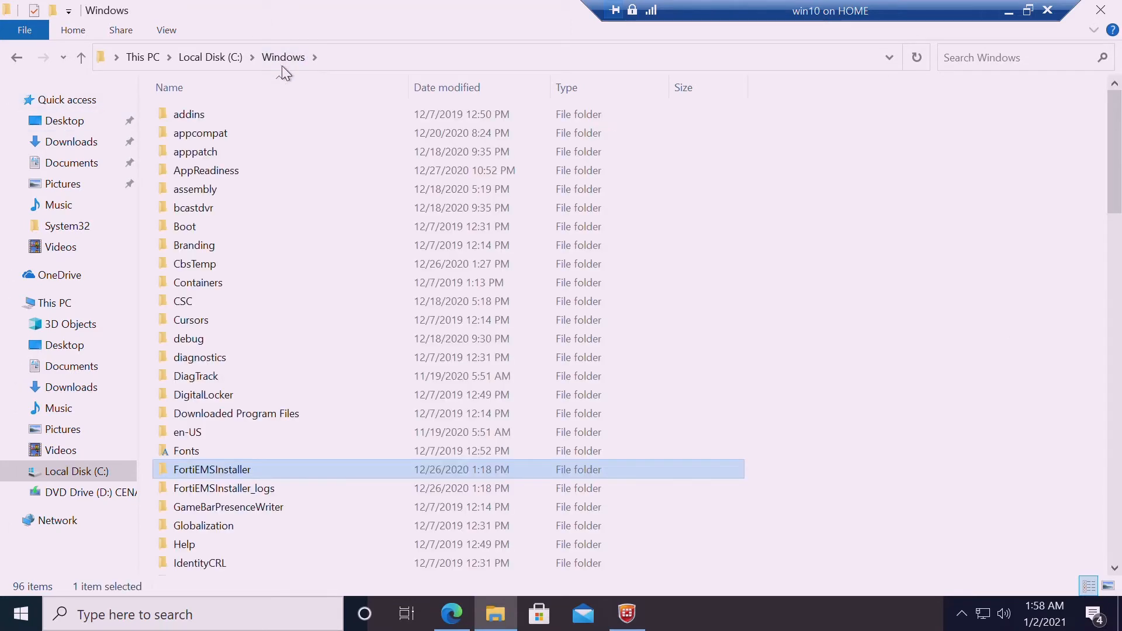
{"action": "double_click", "coordinate": [226, 476]}
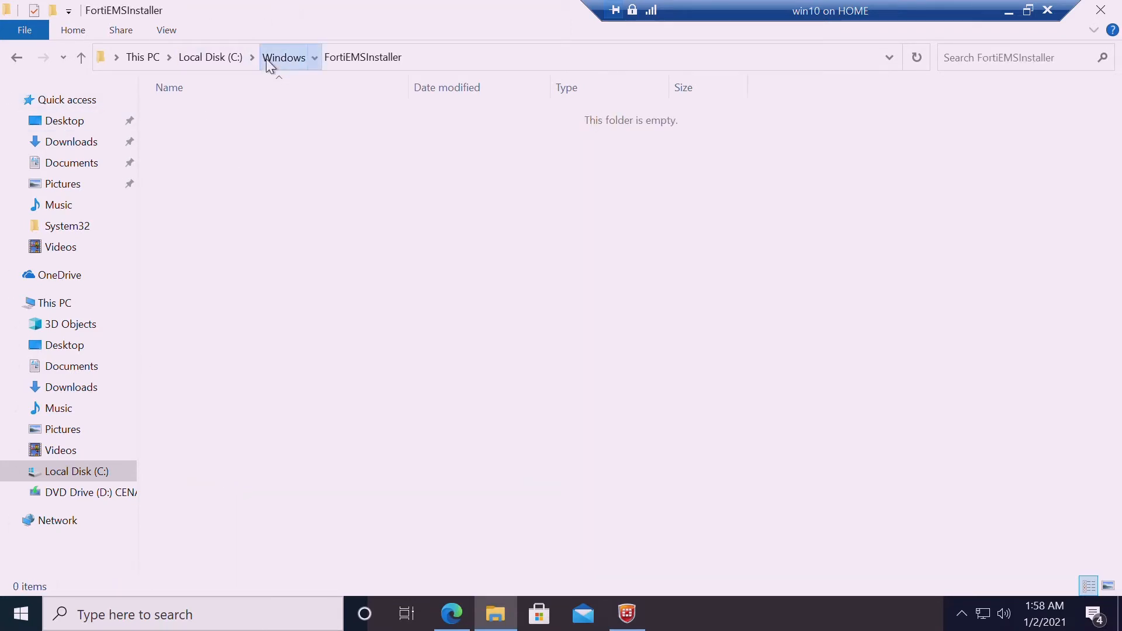
{"action": "left_click", "coordinate": [269, 64]}
{"action": "double_click", "coordinate": [212, 489]}
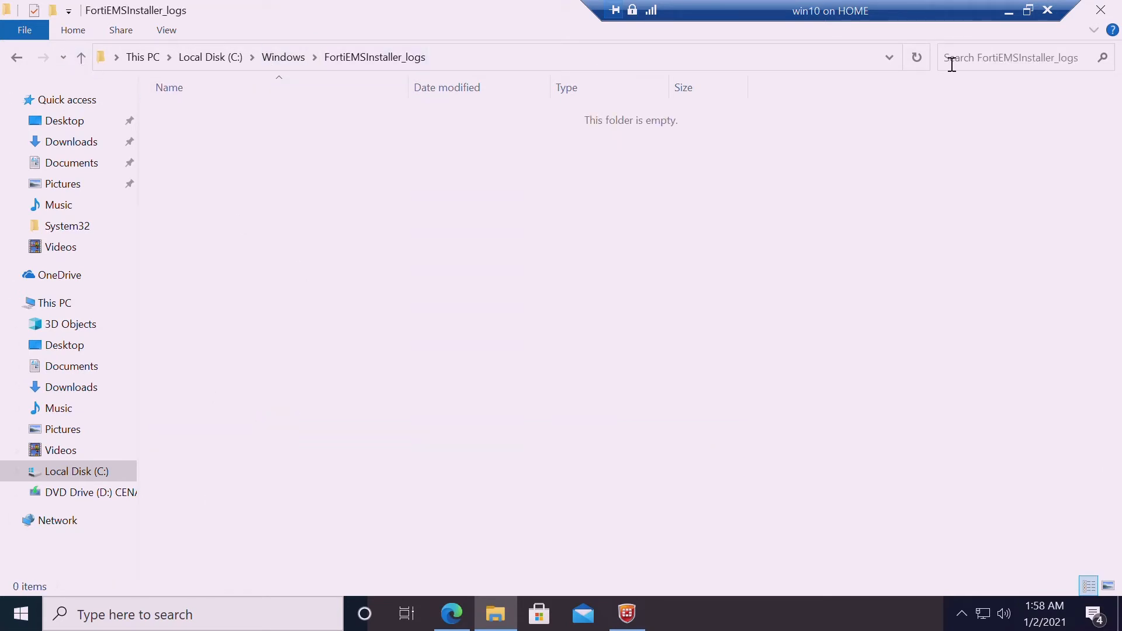
{"action": "left_click", "coordinate": [289, 58]}
{"action": "double_click", "coordinate": [229, 470]}
Minimize FortiClient and bring the EMS console's Manage Deployment page back
{"action": "left_click", "coordinate": [627, 614]}
{"action": "left_click", "coordinate": [627, 617]}
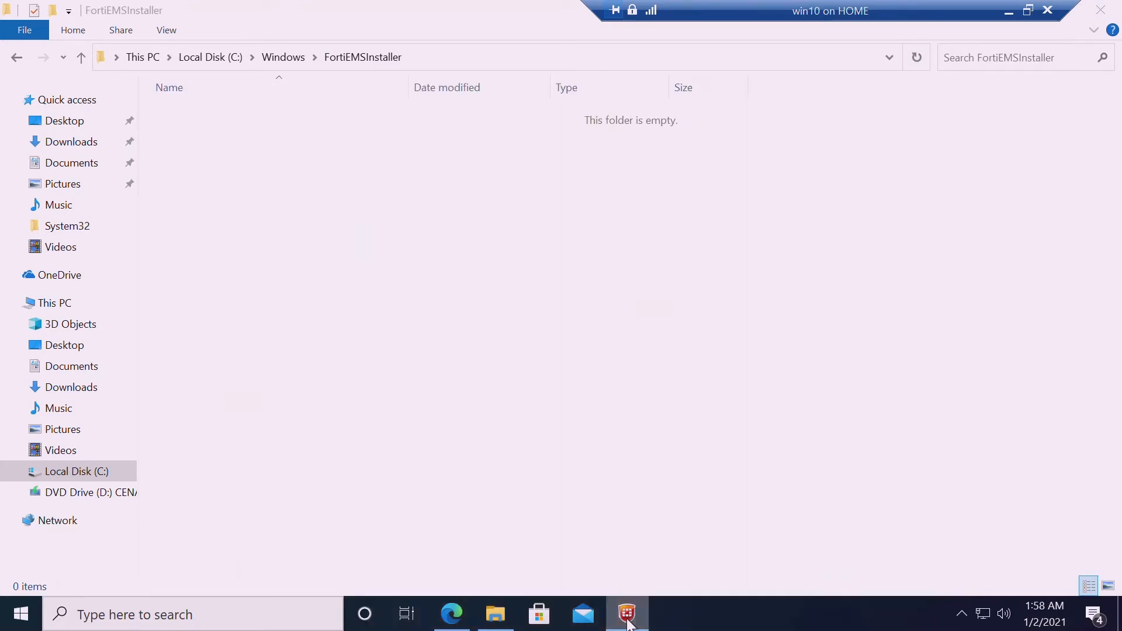
{"action": "left_click", "coordinate": [453, 616]}
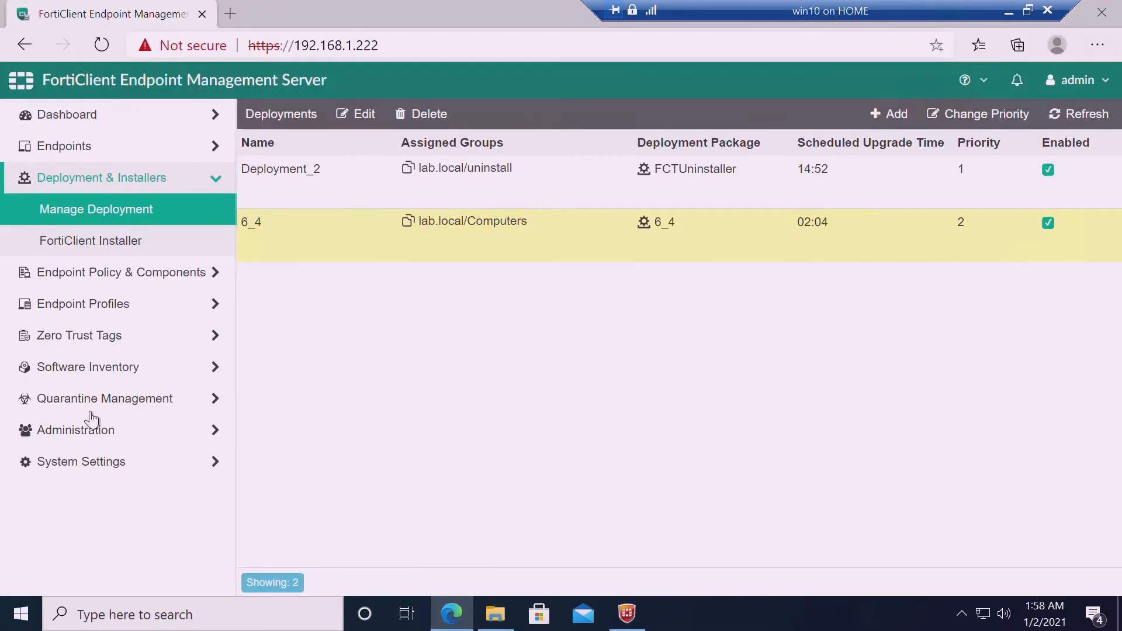
Open Administration > Log Viewer and inspect the Deployment 6_4 and Deployment Package 6_4 creation entries
{"action": "left_click", "coordinate": [105, 463]}
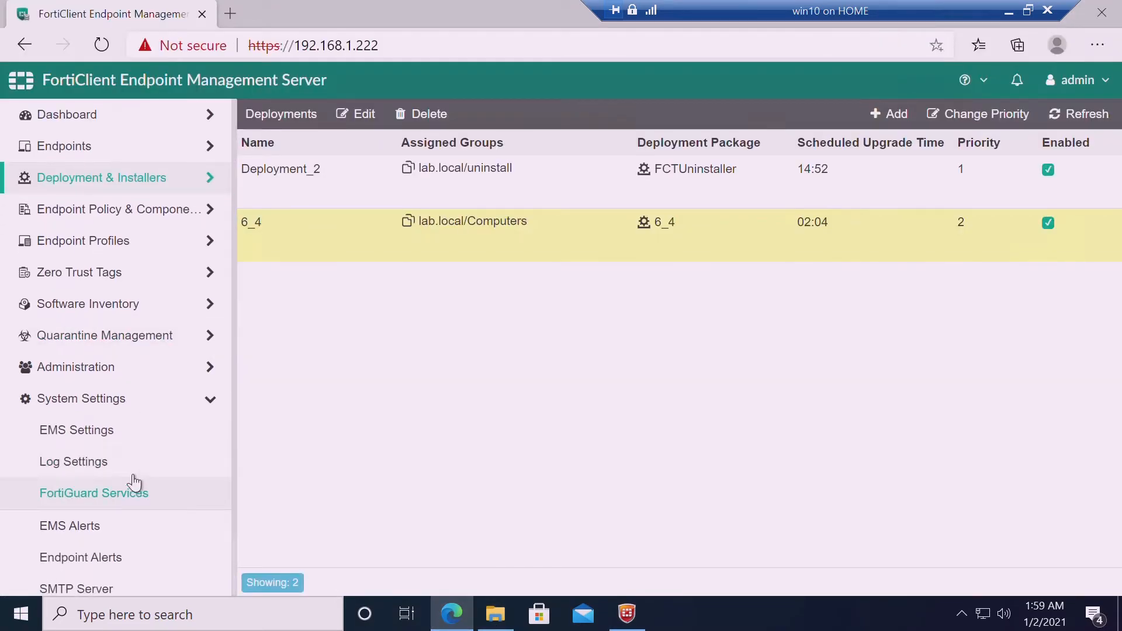
{"action": "left_click", "coordinate": [150, 379]}
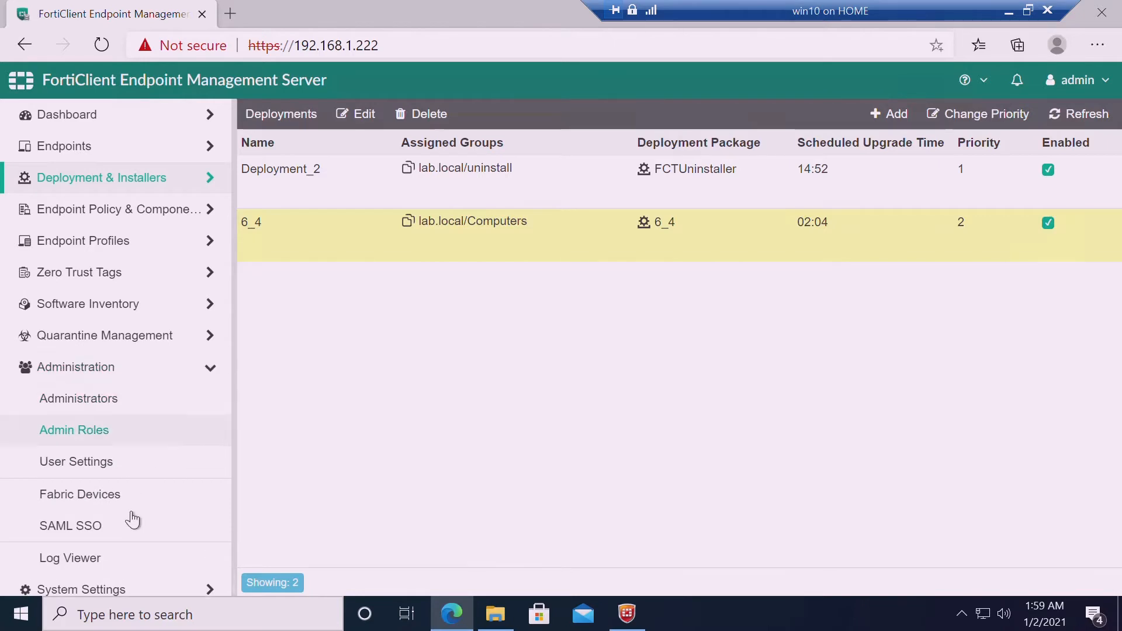
{"action": "left_click", "coordinate": [124, 572]}
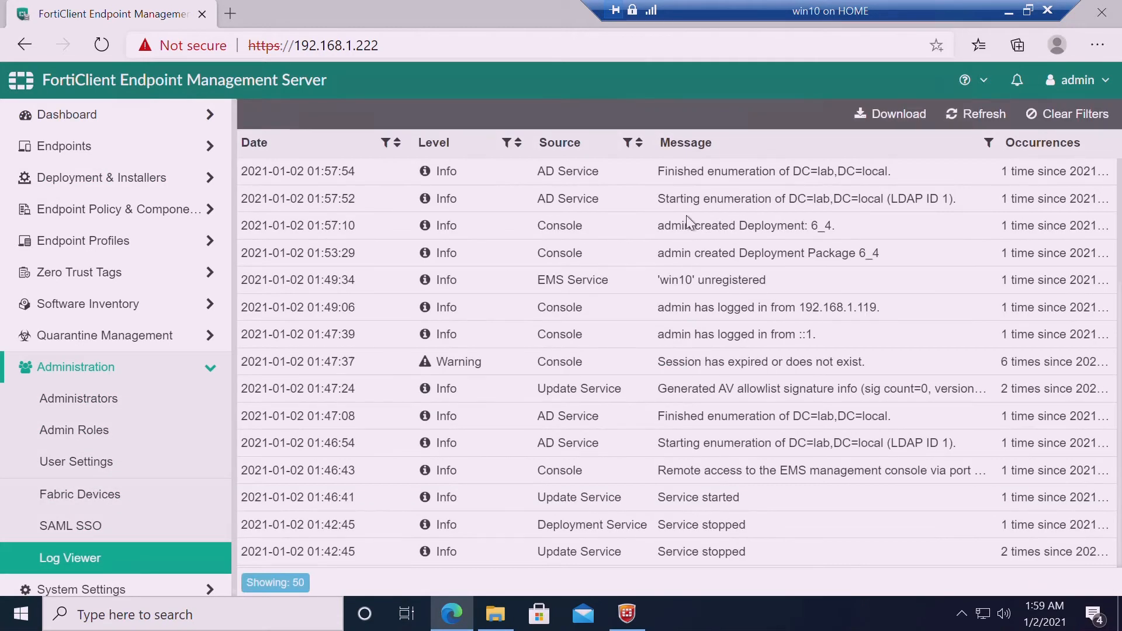
{"action": "left_click", "coordinate": [714, 183]}
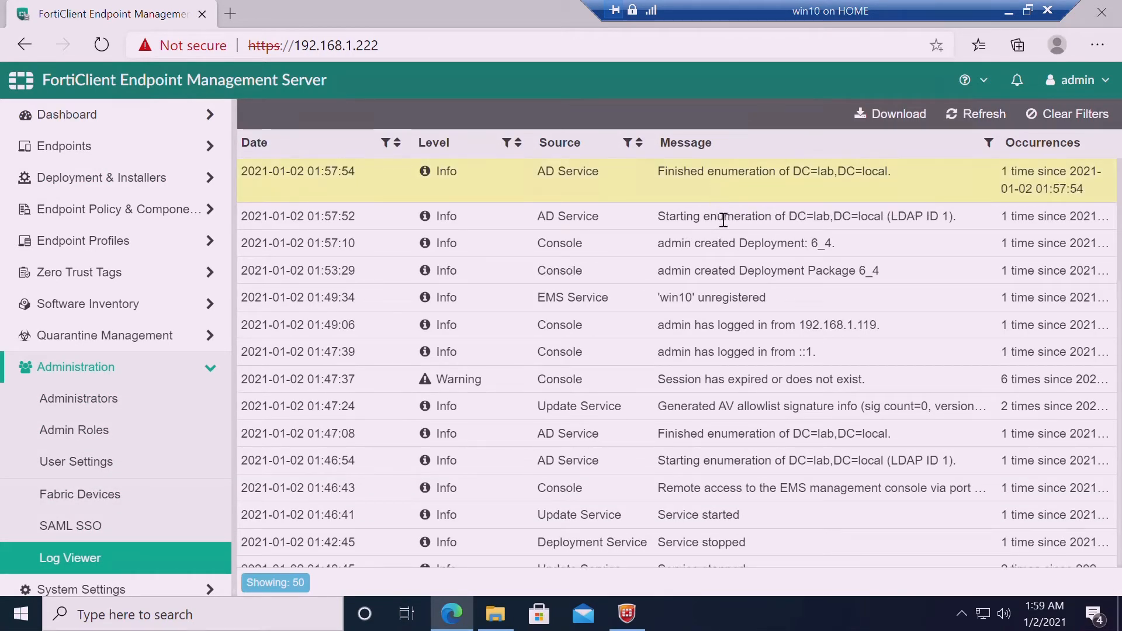
{"action": "left_click", "coordinate": [716, 213]}
{"action": "left_click", "coordinate": [719, 241]}
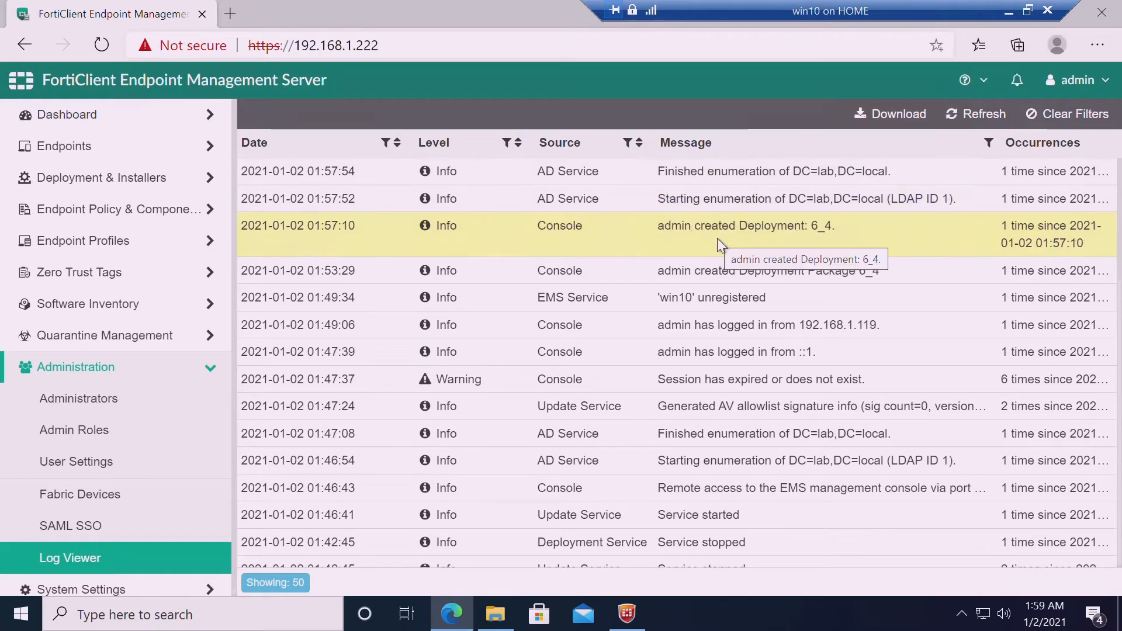
{"action": "left_click", "coordinate": [718, 274]}
Review the remaining log entries, briefly visit SAML SSO, then return to the Log Viewer
{"action": "left_click", "coordinate": [720, 297]}
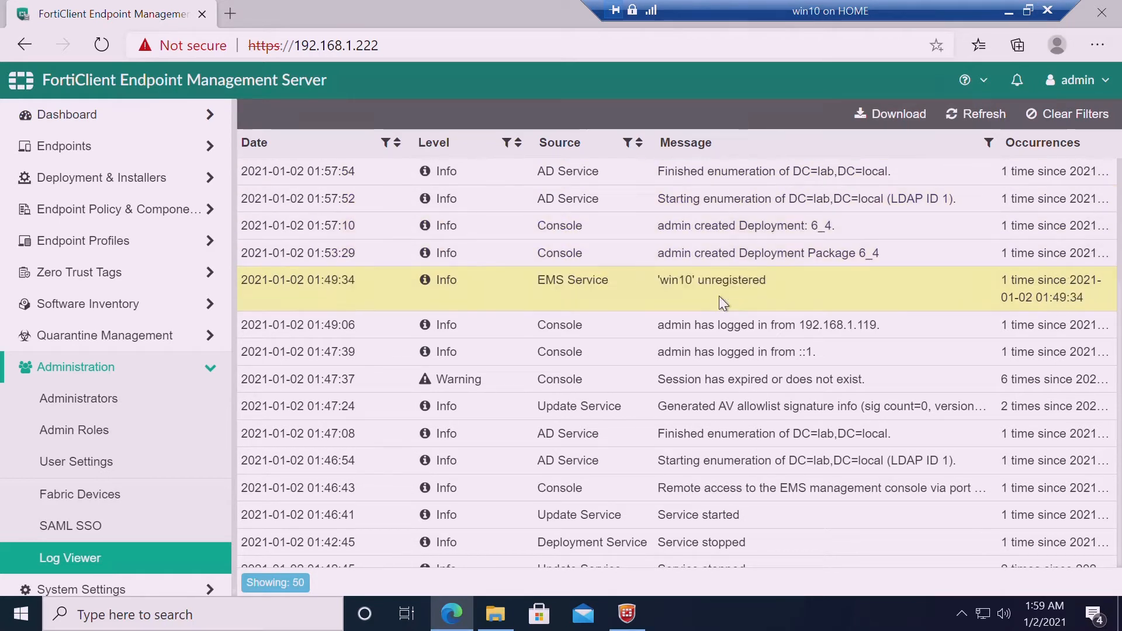
{"action": "left_click", "coordinate": [702, 256]}
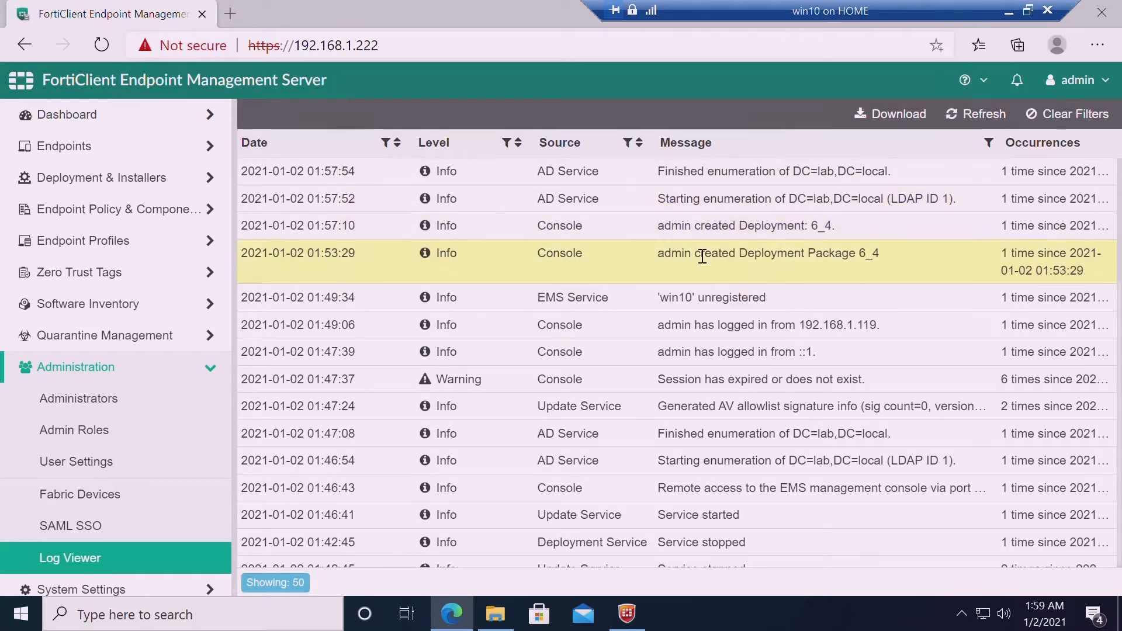
{"action": "left_click", "coordinate": [688, 208]}
{"action": "left_click", "coordinate": [700, 180]}
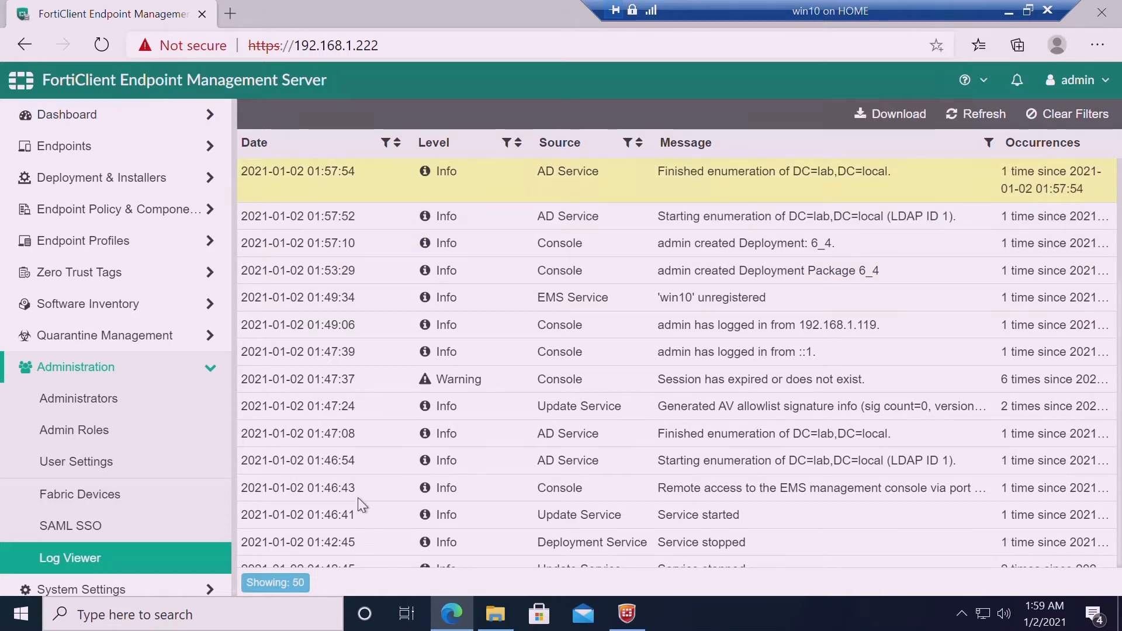
{"action": "left_click", "coordinate": [125, 534]}
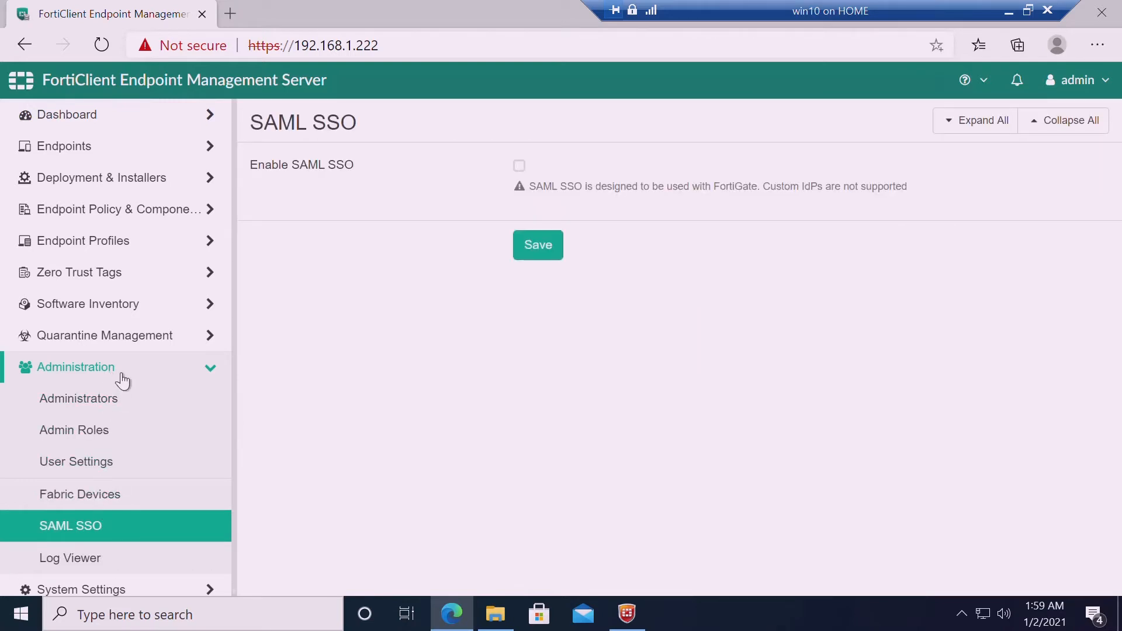
{"action": "left_click", "coordinate": [102, 567]}
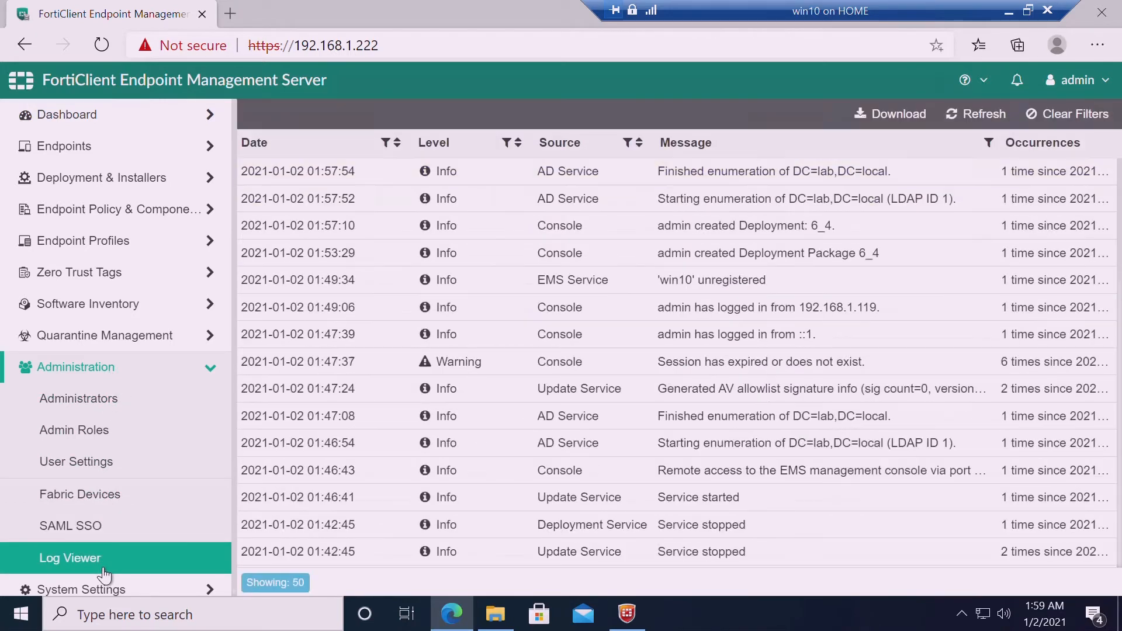
{"action": "left_click", "coordinate": [214, 369]}
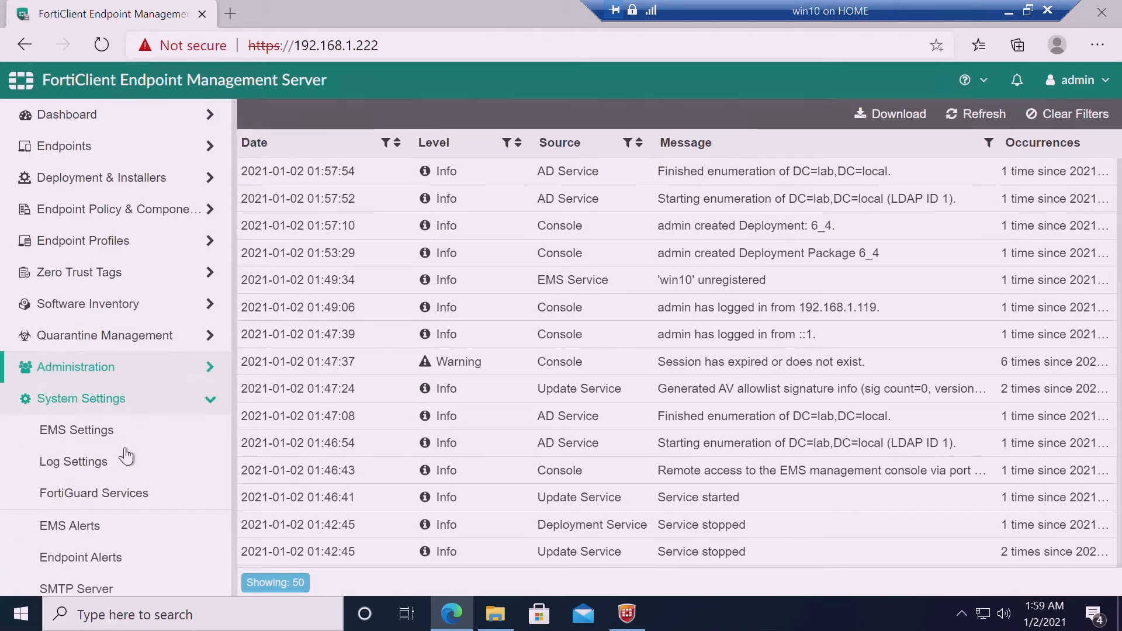
Set the EMS log level to Debug in Log Settings and save it
{"action": "left_click", "coordinate": [132, 478]}
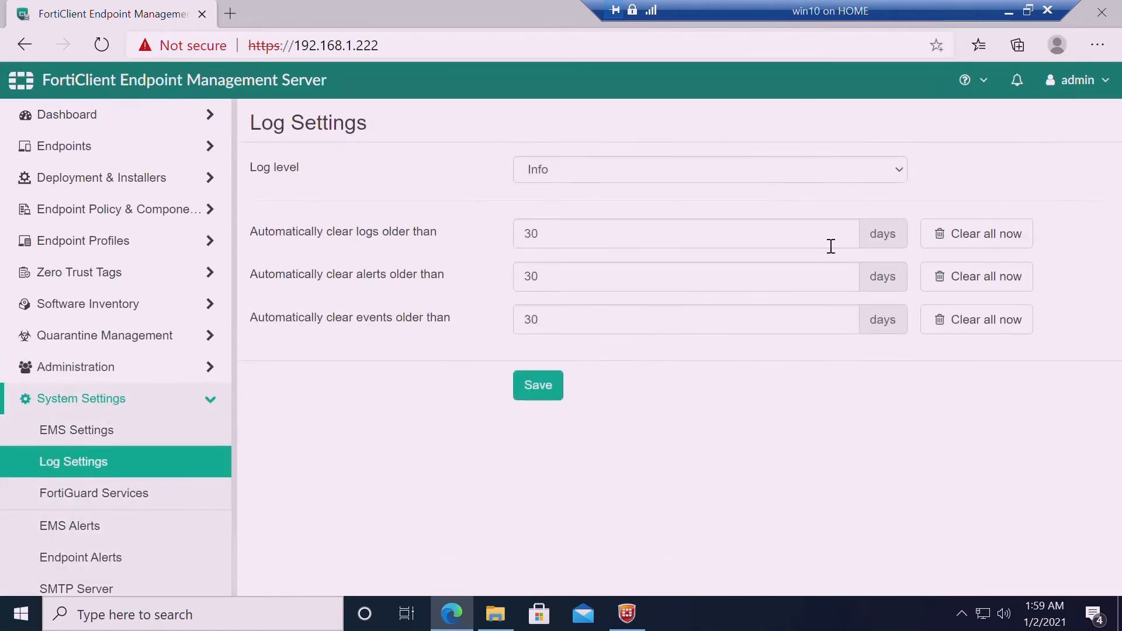
{"action": "left_click", "coordinate": [864, 171]}
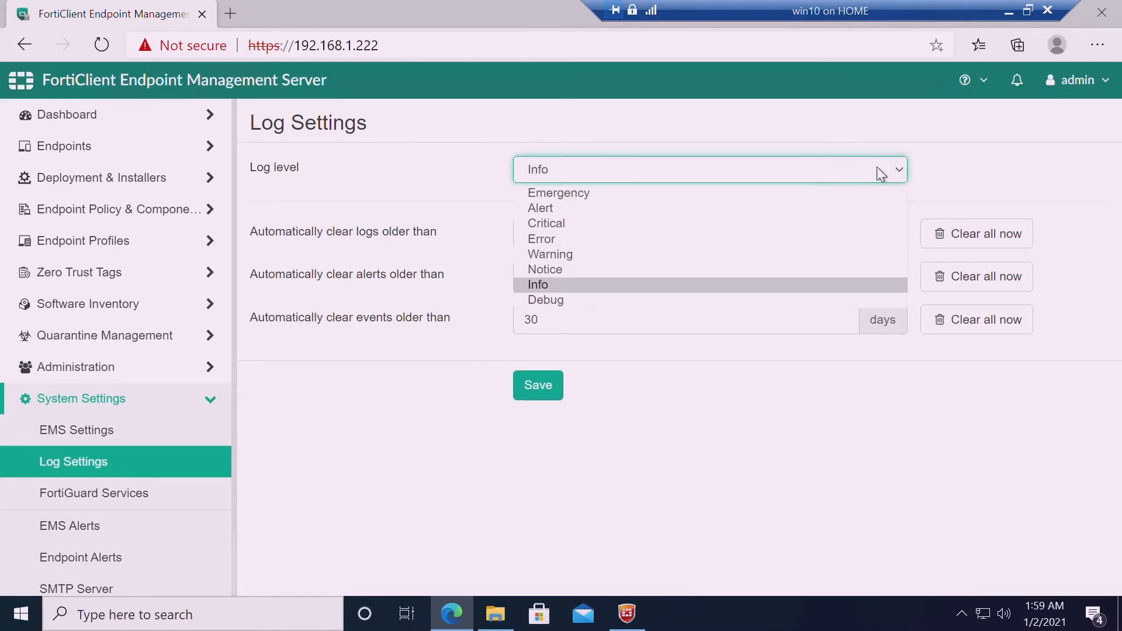
{"action": "left_click", "coordinate": [576, 302]}
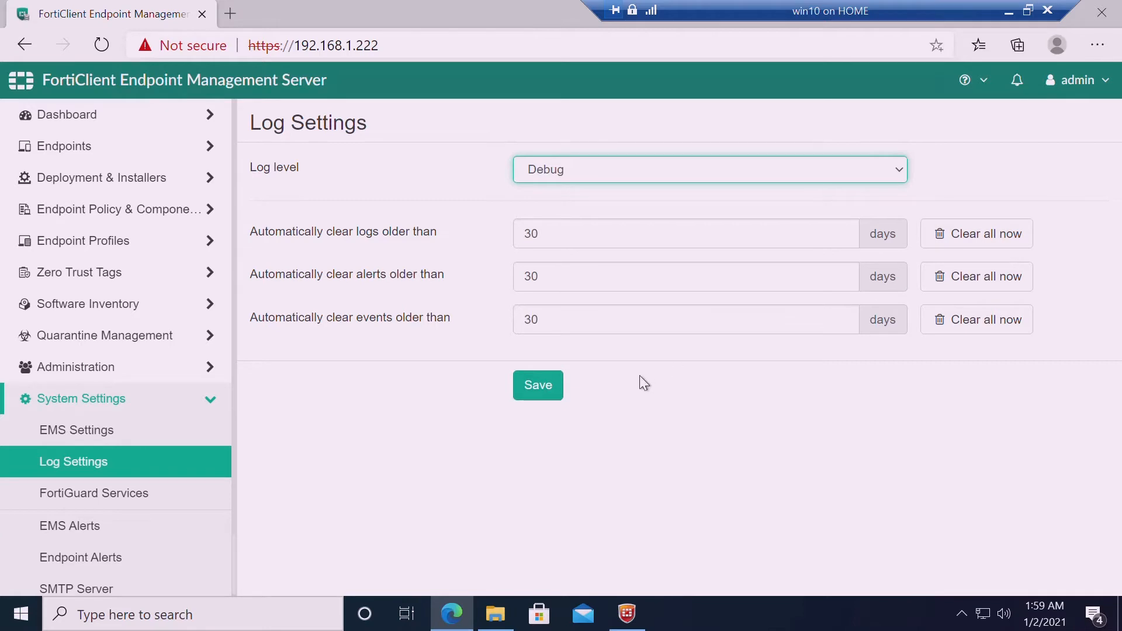
{"action": "left_click", "coordinate": [552, 390]}
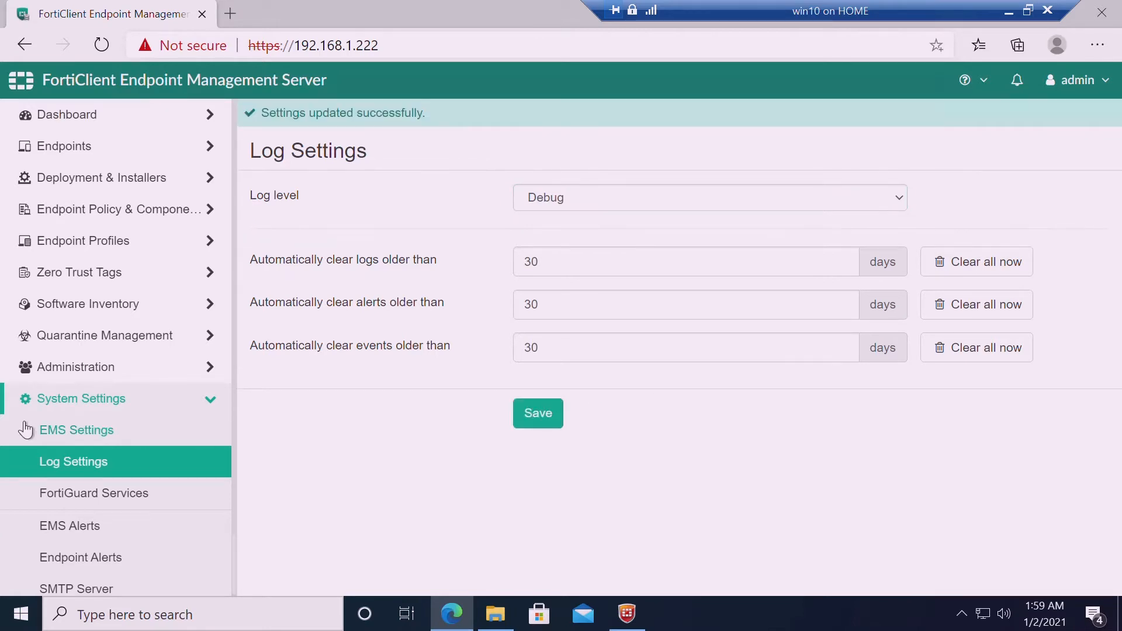
Open and reload the Log Viewer to see the log settings change entry
{"action": "left_click", "coordinate": [114, 372]}
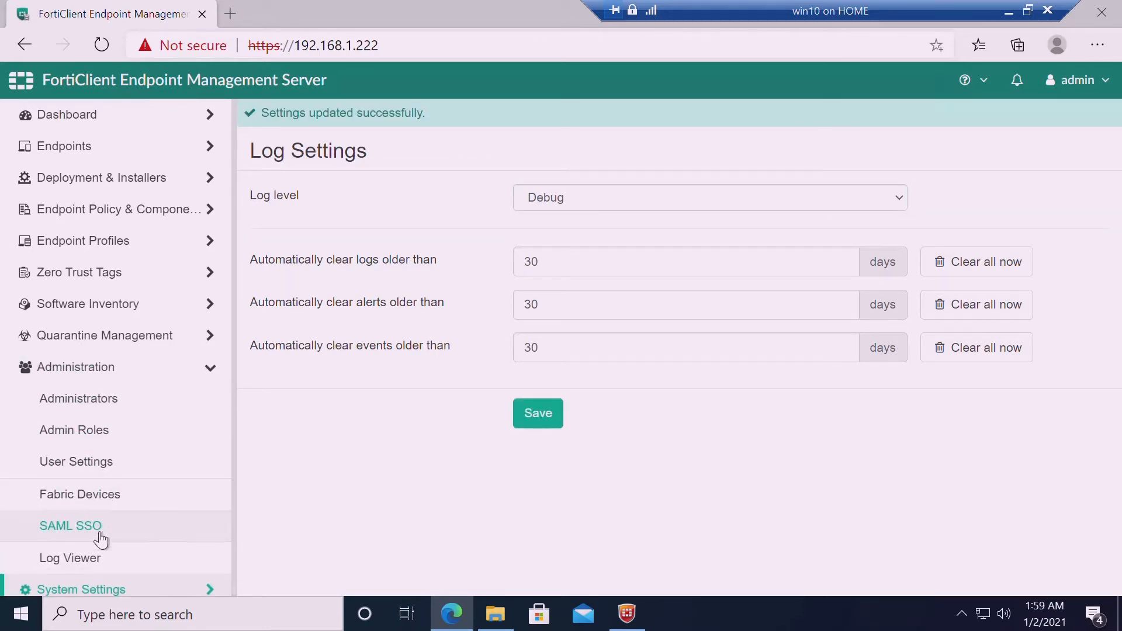
{"action": "left_click", "coordinate": [102, 562]}
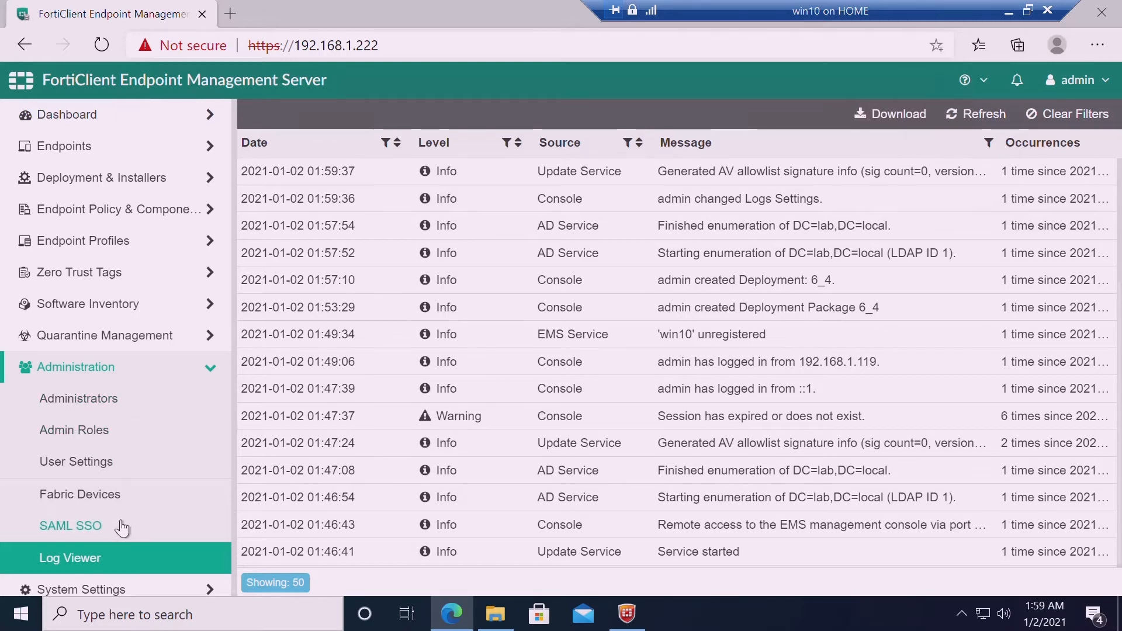
{"action": "left_click", "coordinate": [103, 569]}
{"action": "left_click", "coordinate": [495, 613]}
Confirm FortiEMSInstaller_logs and FortiEMSInstaller are still empty, and minimize FortiClient
{"action": "left_click", "coordinate": [271, 55]}
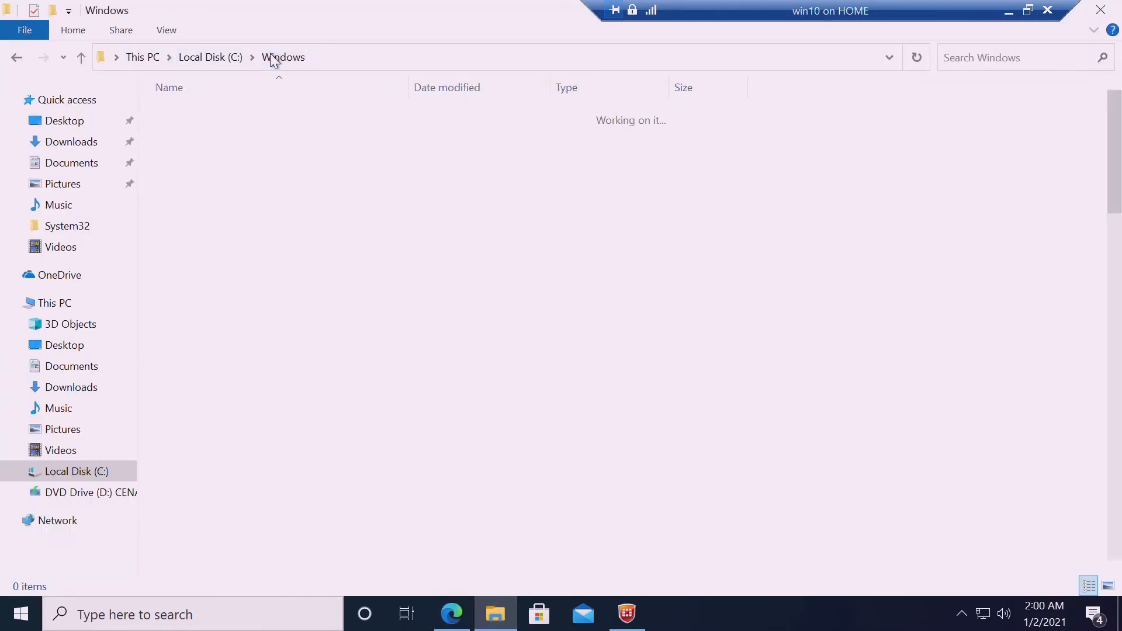
{"action": "double_click", "coordinate": [222, 490]}
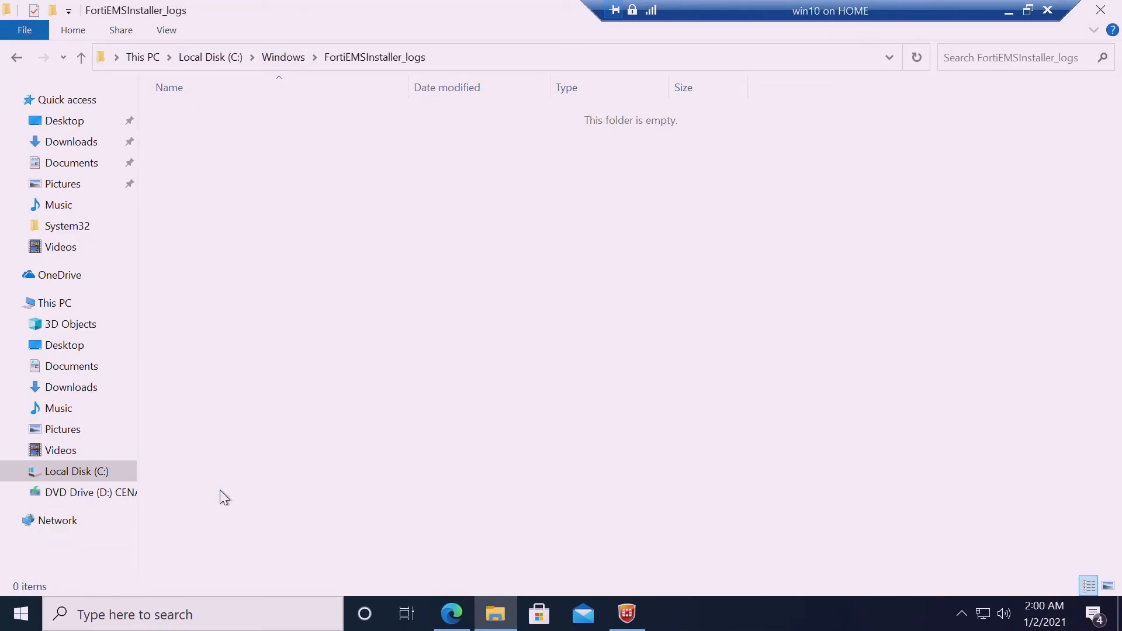
{"action": "left_click", "coordinate": [292, 62]}
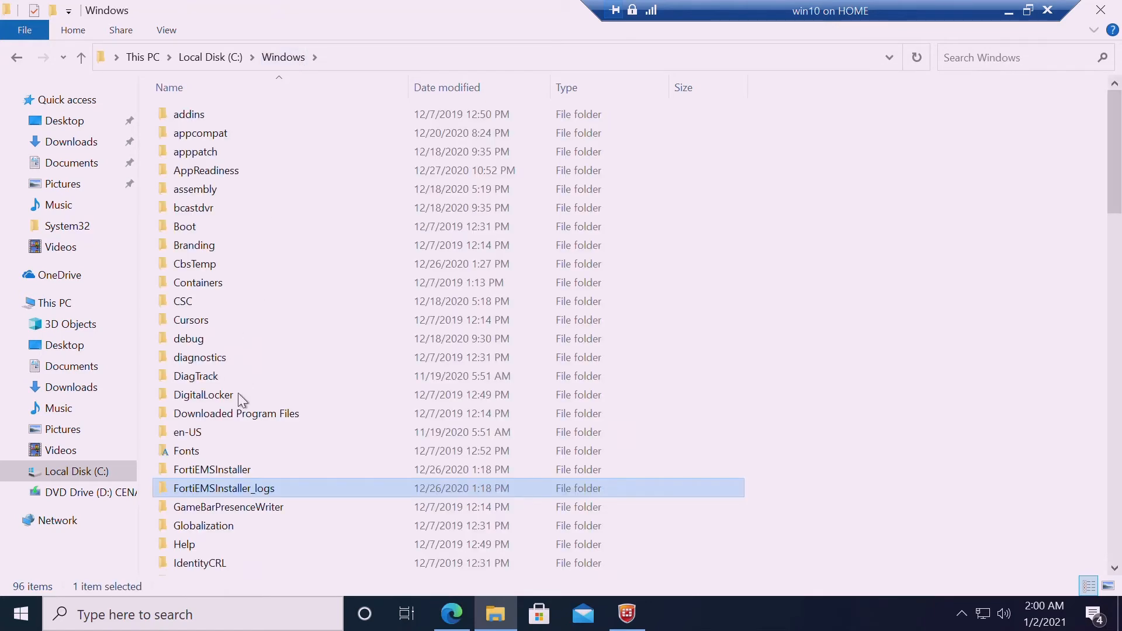
{"action": "double_click", "coordinate": [237, 476]}
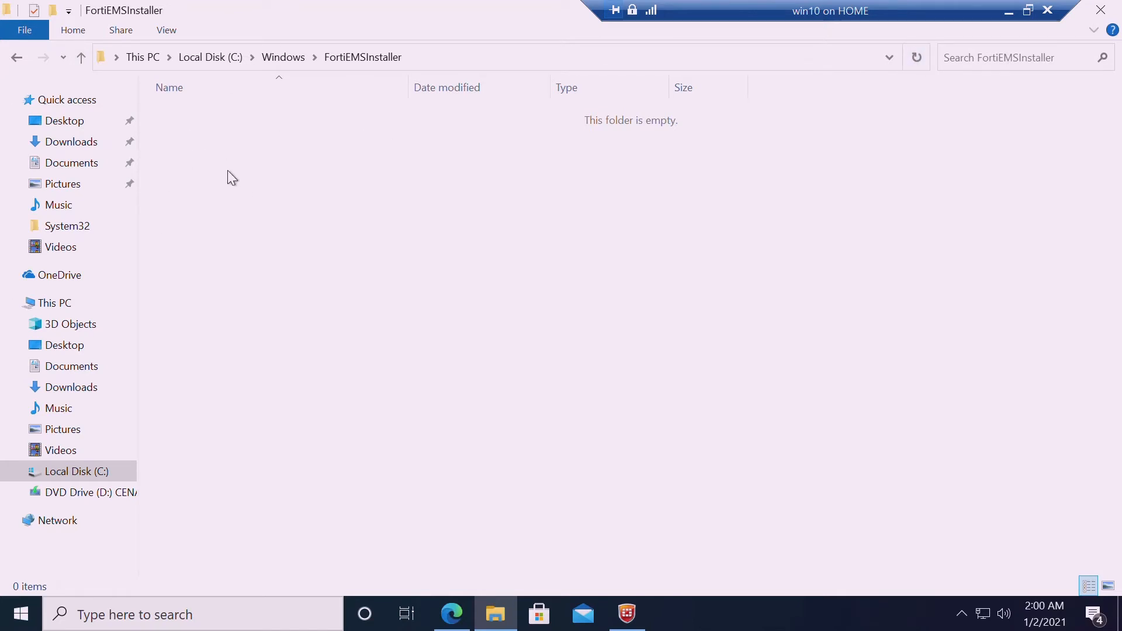
{"action": "left_click", "coordinate": [625, 615]}
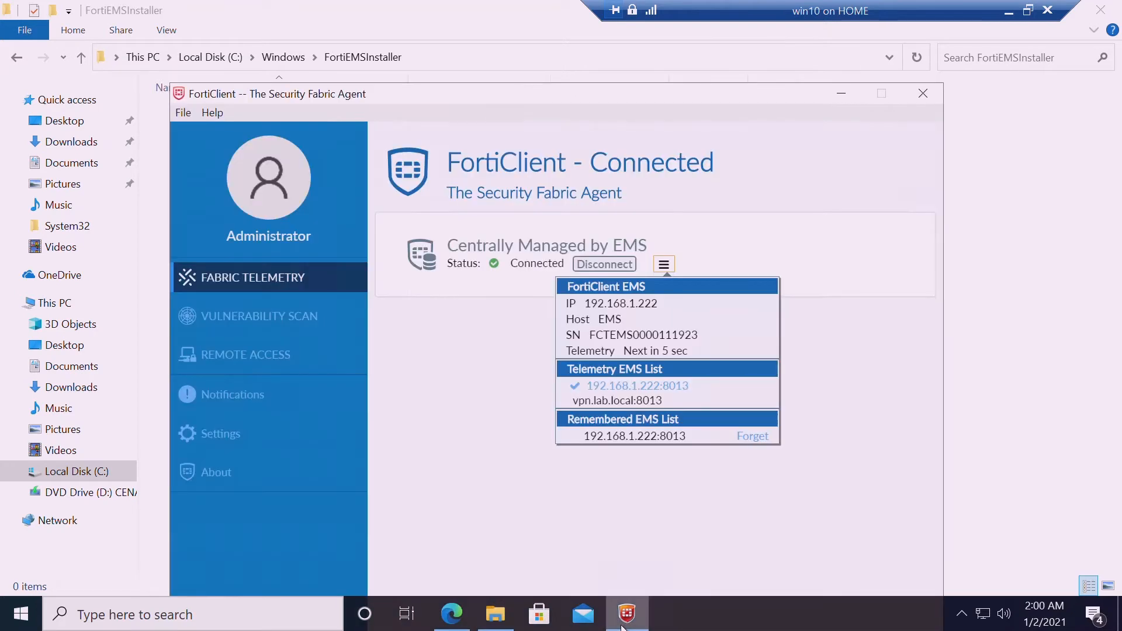
{"action": "left_click", "coordinate": [624, 619]}
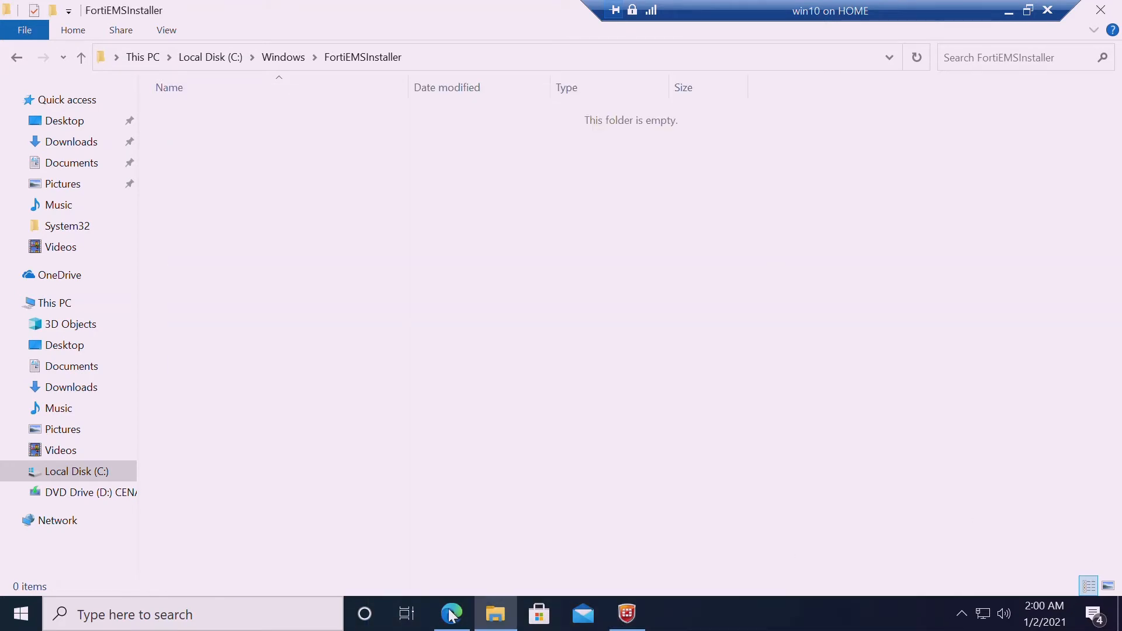
Open the Run dialog from the quick menu, then dismiss it without running anything
{"action": "right_click", "coordinate": [21, 615]}
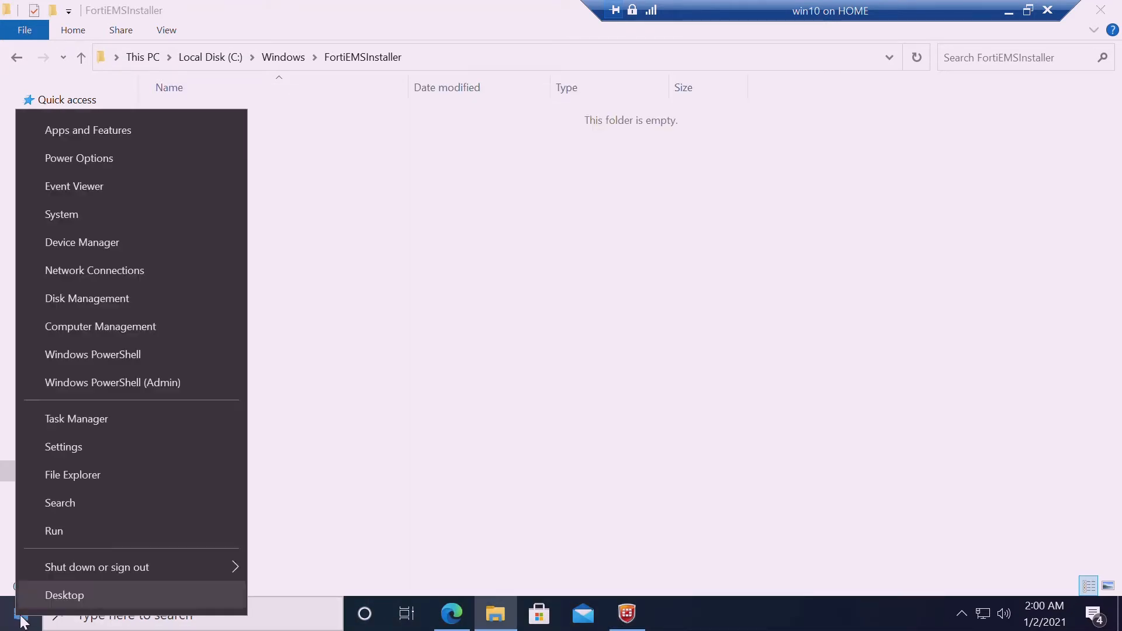
{"action": "left_click", "coordinate": [60, 542]}
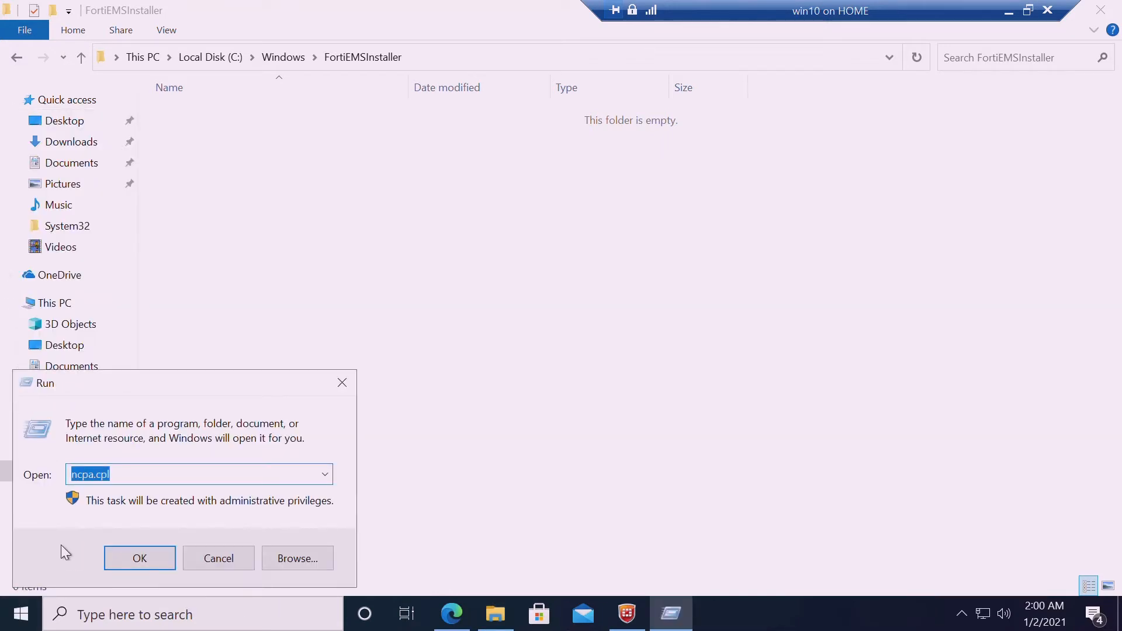
{"action": "left_click", "coordinate": [23, 615]}
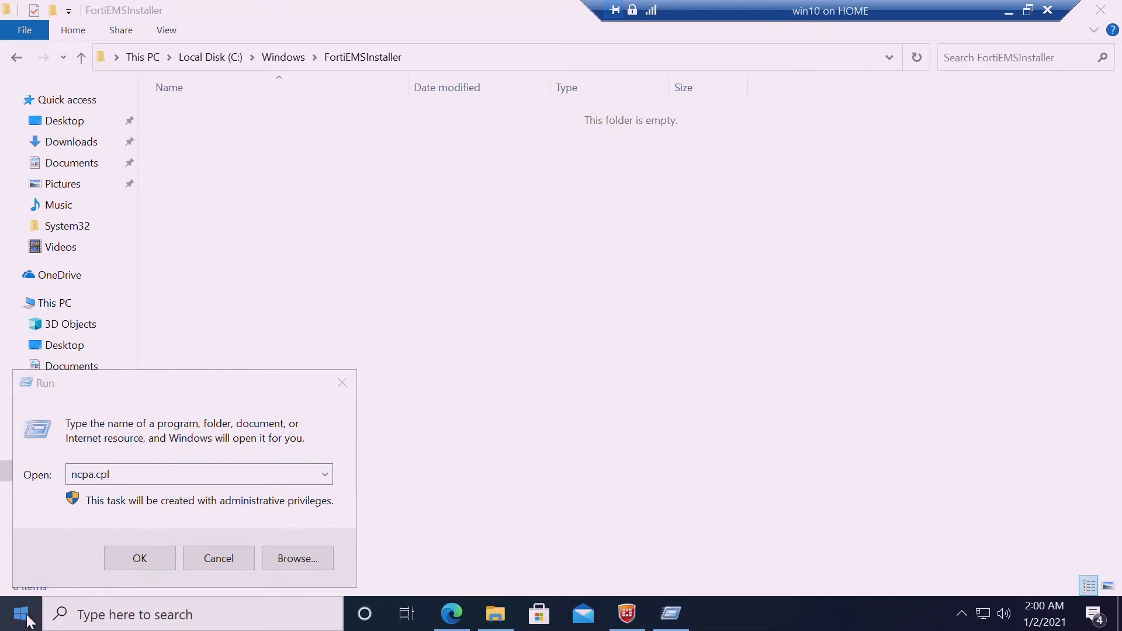
{"action": "left_click", "coordinate": [208, 559]}
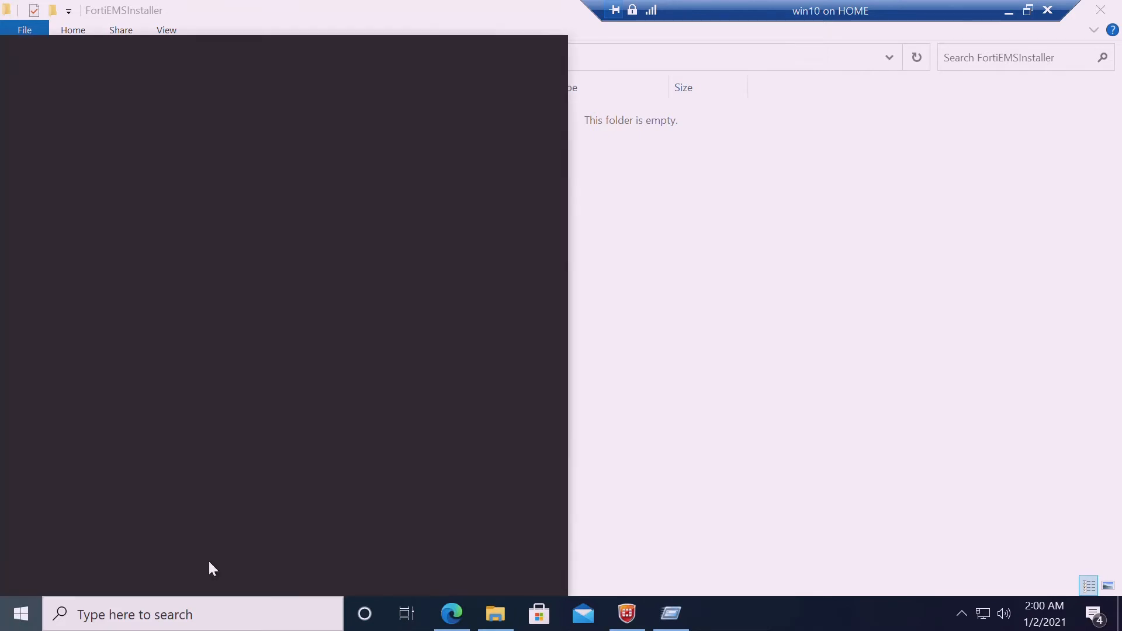
{"action": "left_click", "coordinate": [4, 626]}
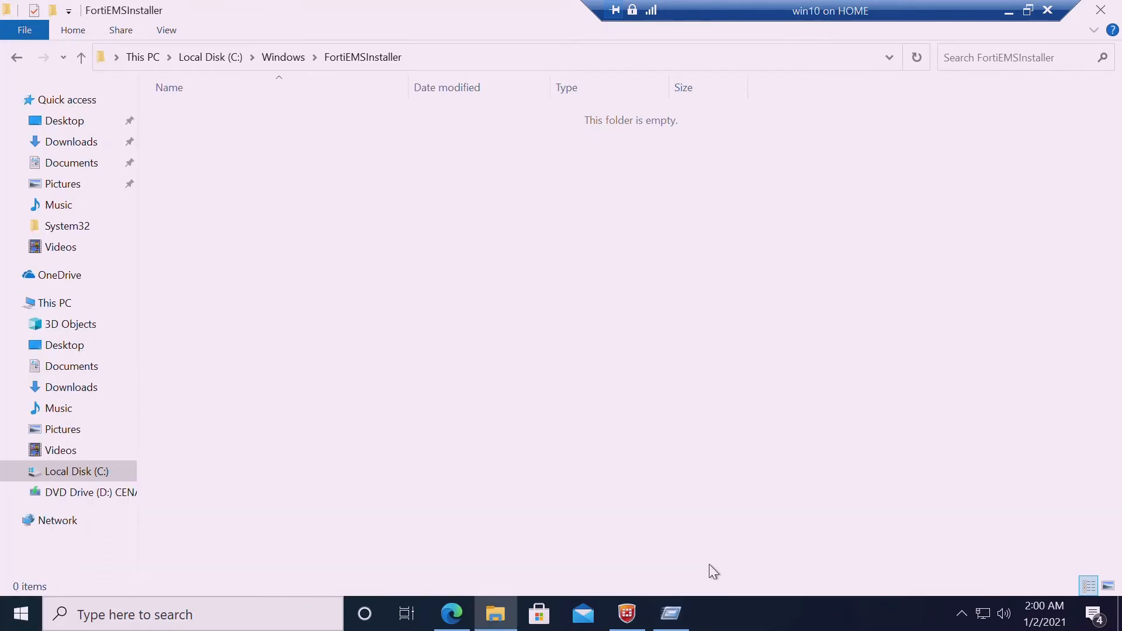
Open Network & Internet settings from the network tray icon
{"action": "right_click", "coordinate": [983, 613]}
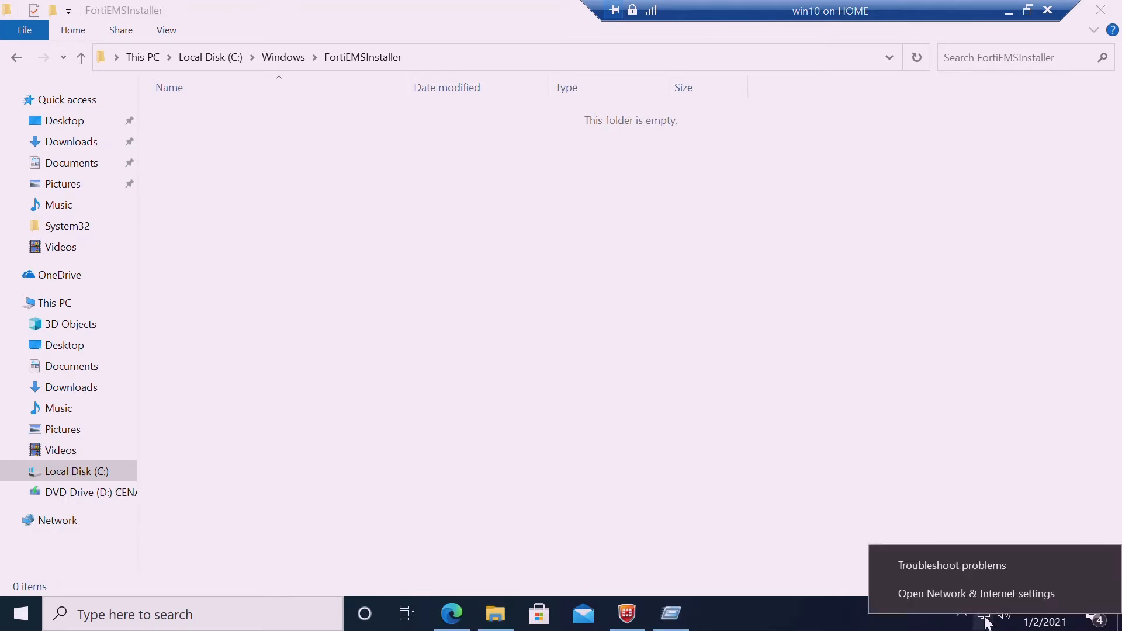
{"action": "left_click", "coordinate": [974, 587]}
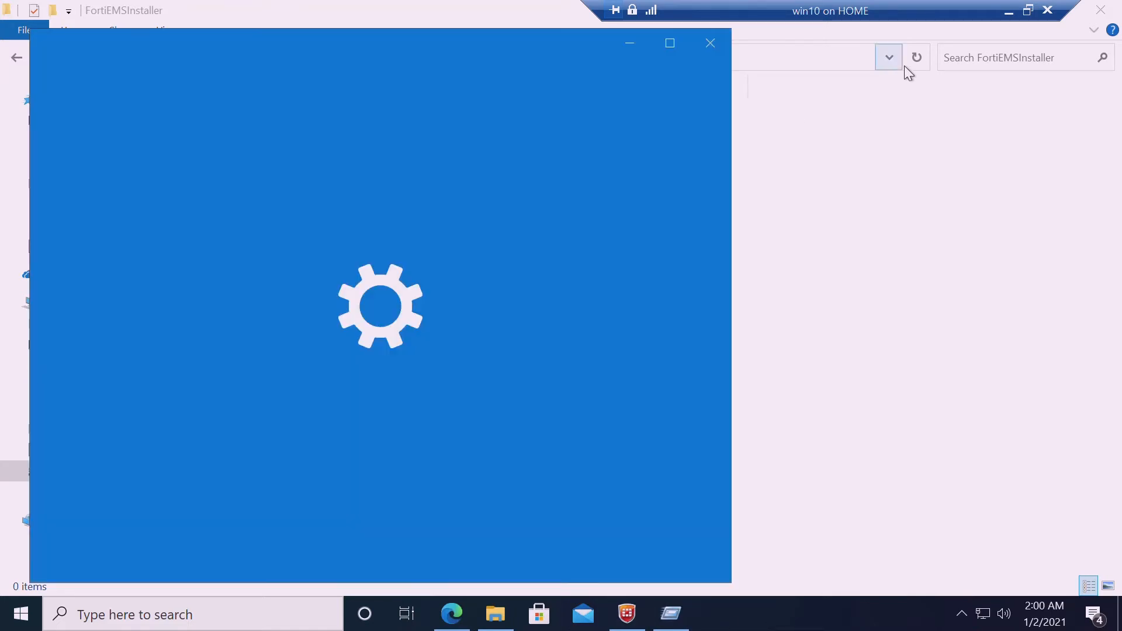
{"action": "left_click", "coordinate": [915, 59]}
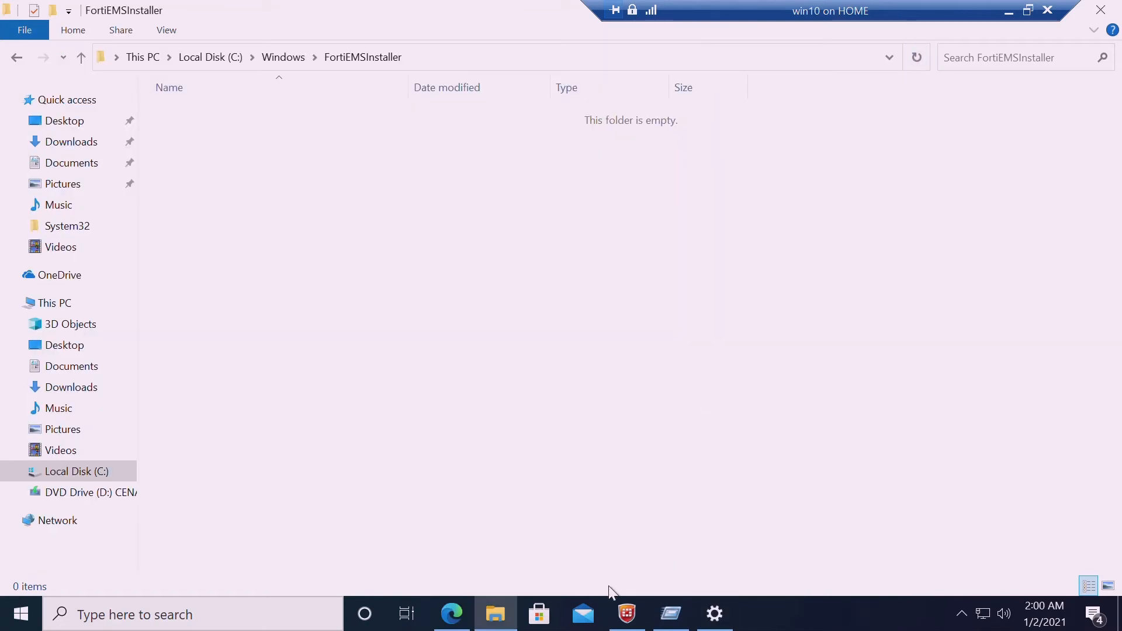
Open Windows Firewall from the Network & Internet settings window
{"action": "left_click", "coordinate": [715, 614]}
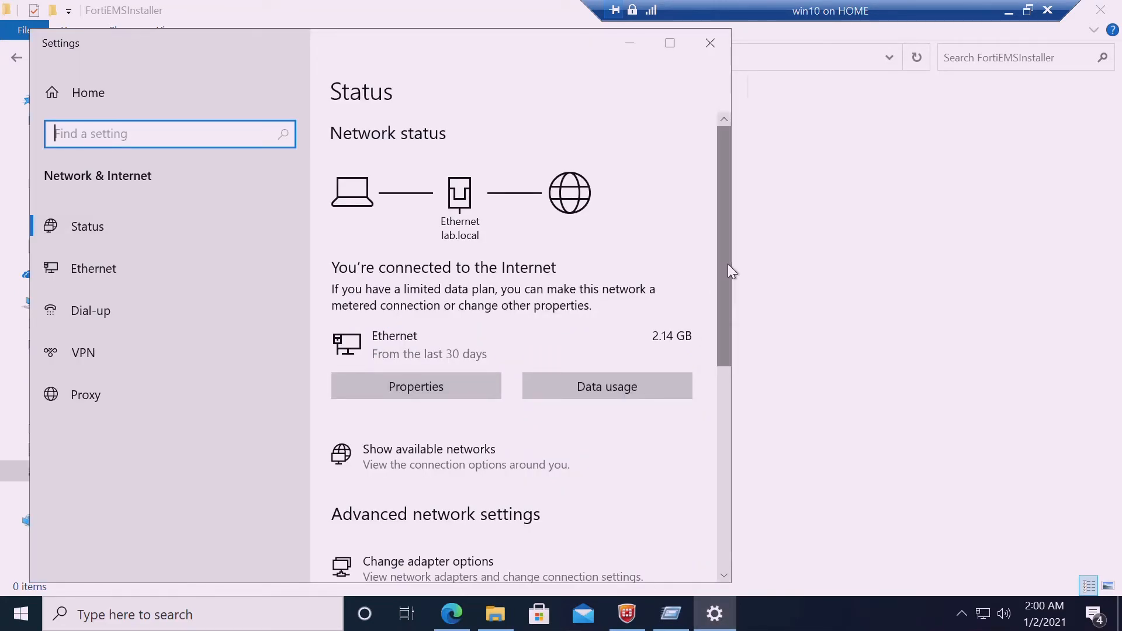
{"action": "scroll", "coordinate": [729, 298], "scroll_direction": "down", "scroll_amount": 3}
{"action": "left_click_drag", "start_coordinate": [728, 355], "coordinate": [728, 388]}
{"action": "left_click", "coordinate": [381, 466]}
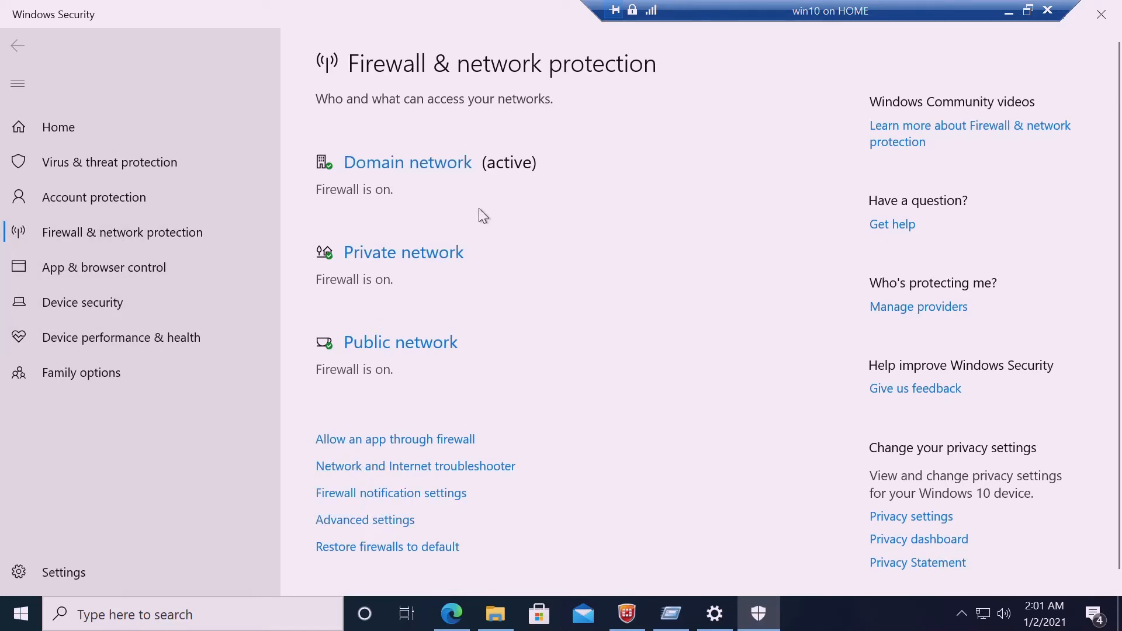
Check the Domain network firewall details, then launch the advanced firewall settings
{"action": "left_click", "coordinate": [441, 174]}
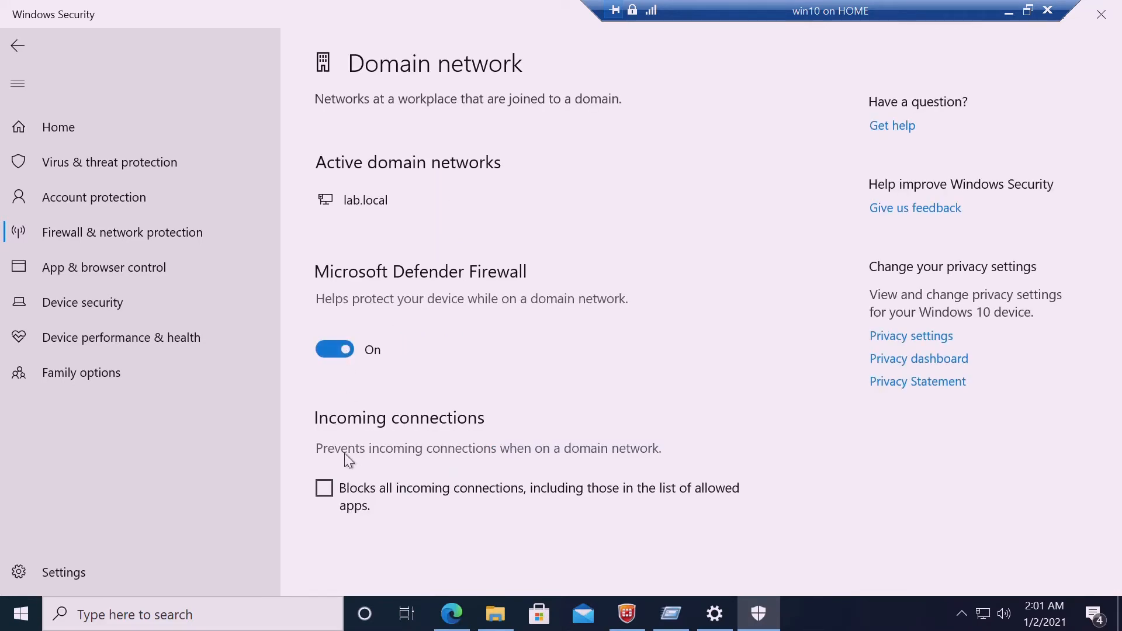
{"action": "left_click", "coordinate": [22, 50]}
{"action": "left_click", "coordinate": [381, 441]}
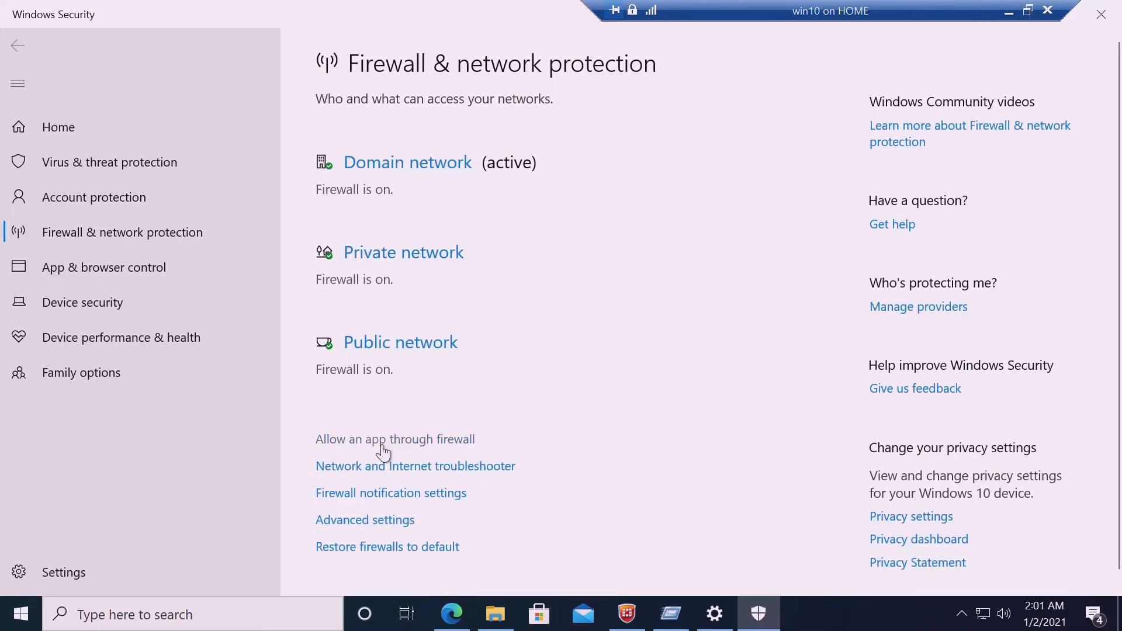
{"action": "left_click", "coordinate": [383, 522]}
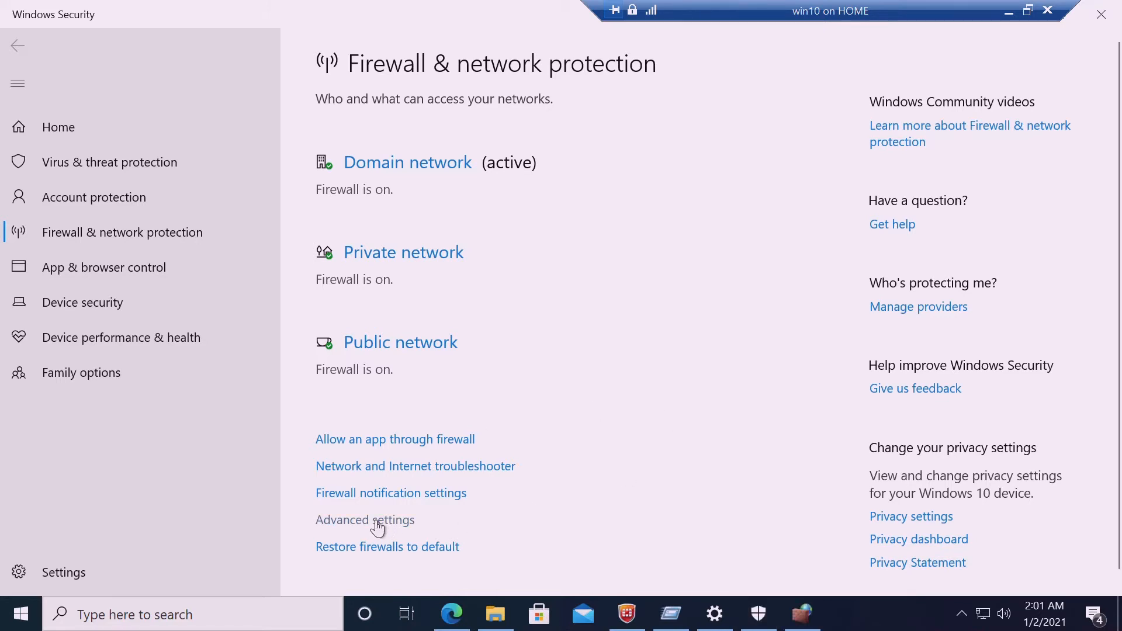
{"action": "left_click", "coordinate": [815, 615]}
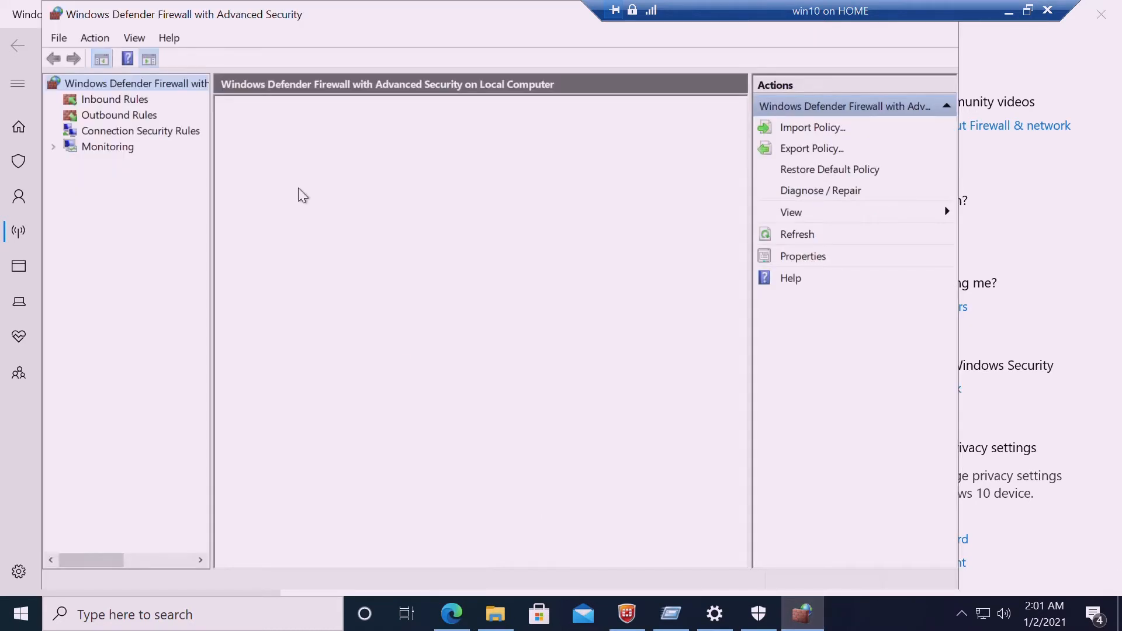
{"action": "left_click", "coordinate": [64, 43]}
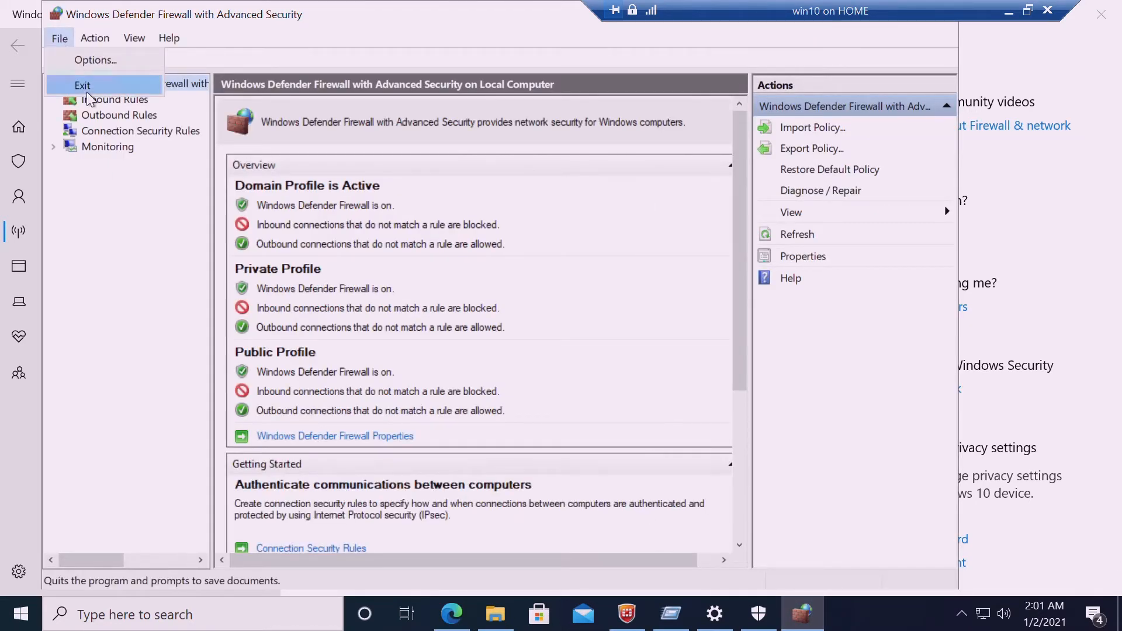
{"action": "left_click", "coordinate": [83, 85]}
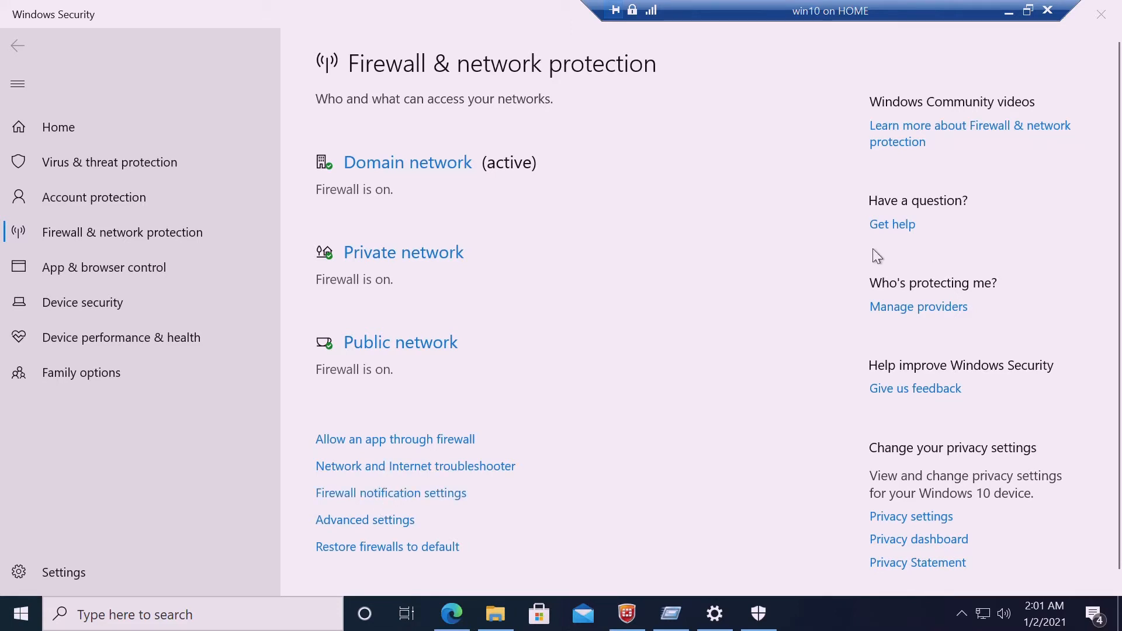
Request the list of apps allowed through the firewall, then return to the empty FortiEMSInstaller folder
{"action": "left_click", "coordinate": [737, 275]}
{"action": "key", "text": "Down"}
{"action": "key", "text": "Down"}
{"action": "key", "text": "Down"}
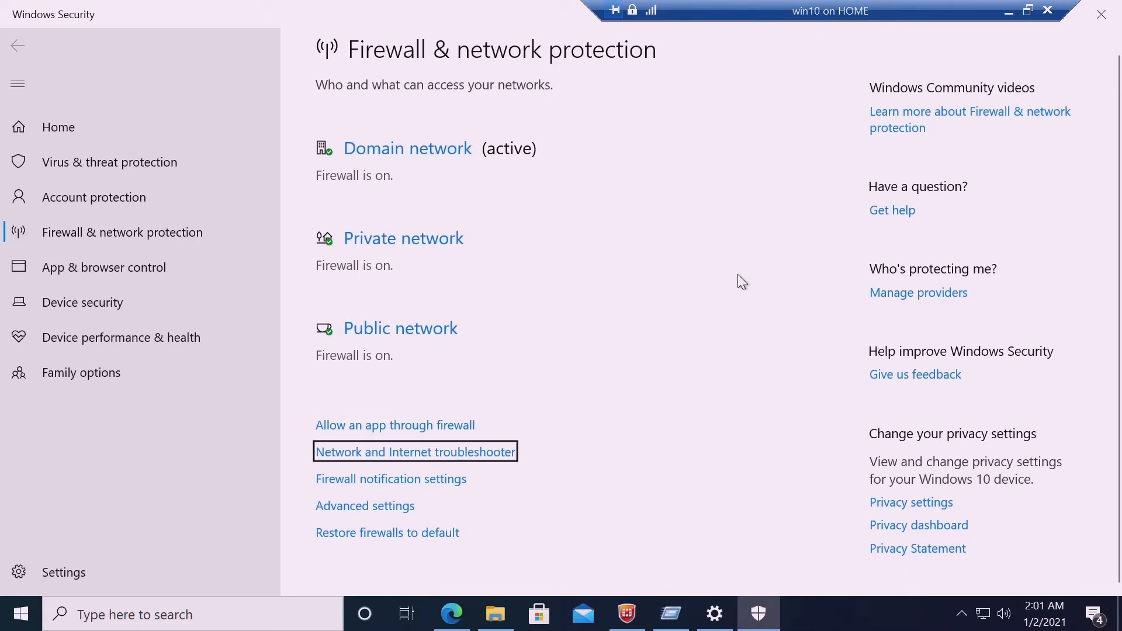
{"action": "key", "text": "Down"}
{"action": "key", "text": "Down"}
{"action": "key", "text": "Up"}
{"action": "key", "text": "Up"}
{"action": "key", "text": "Up"}
{"action": "key", "text": "Up"}
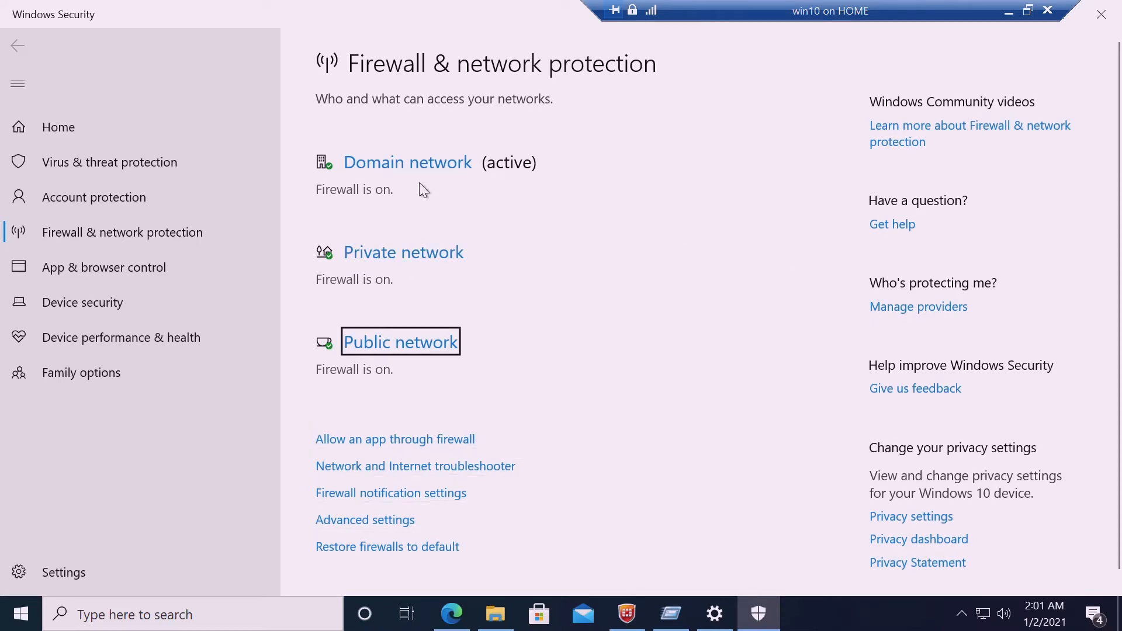
{"action": "left_click", "coordinate": [361, 441]}
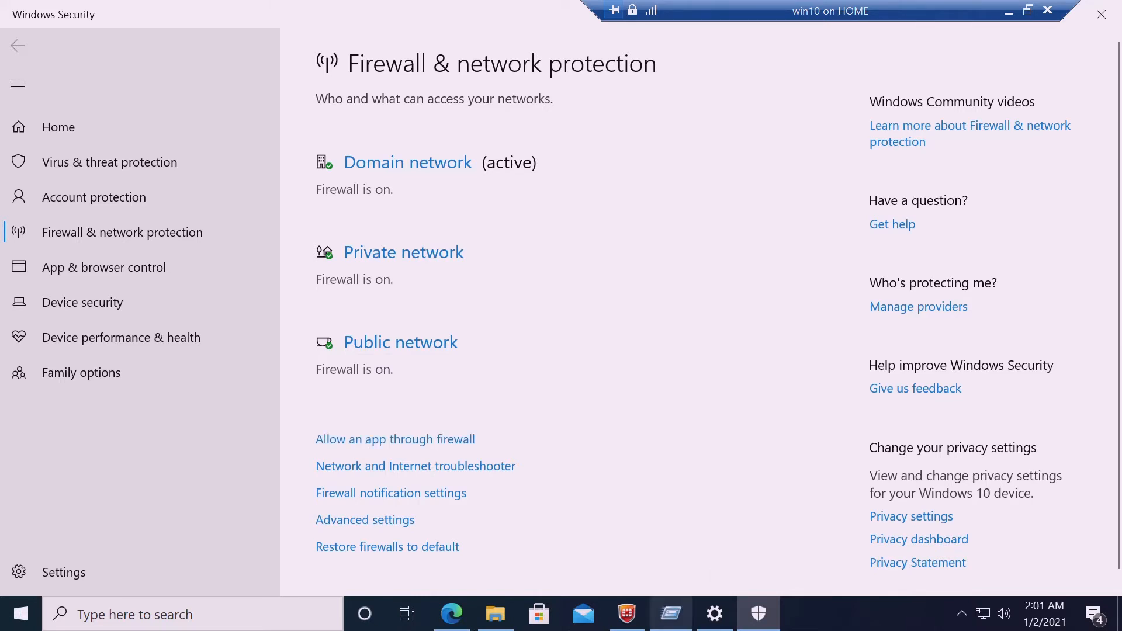
{"action": "left_click", "coordinate": [503, 617]}
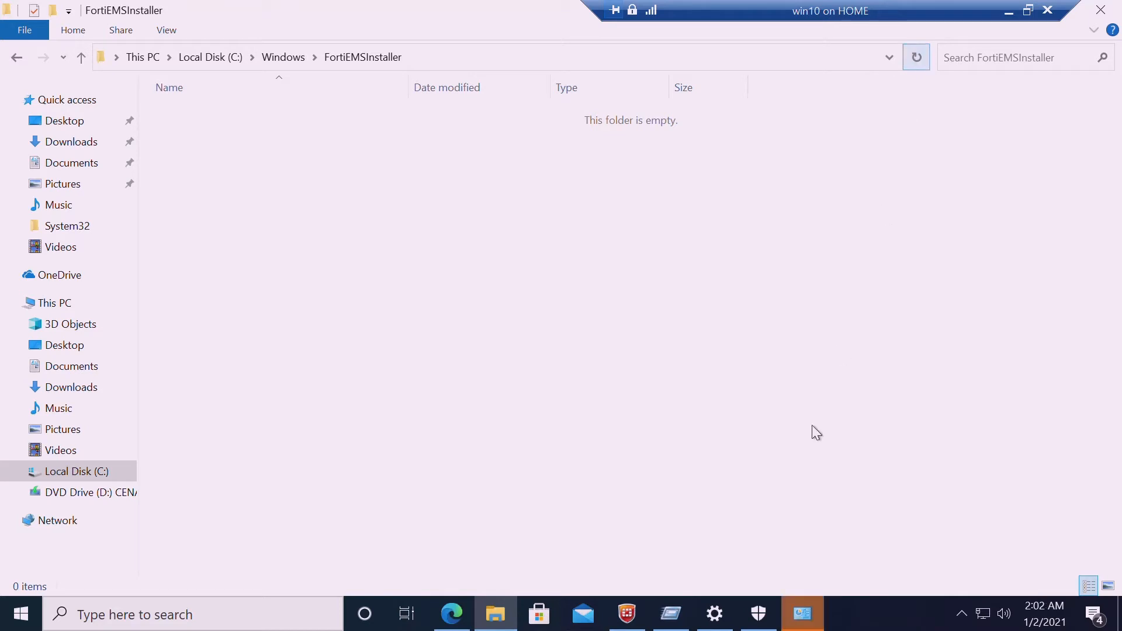
Go from the allowed-apps list back to the Windows Defender Firewall overview
{"action": "left_click", "coordinate": [804, 614]}
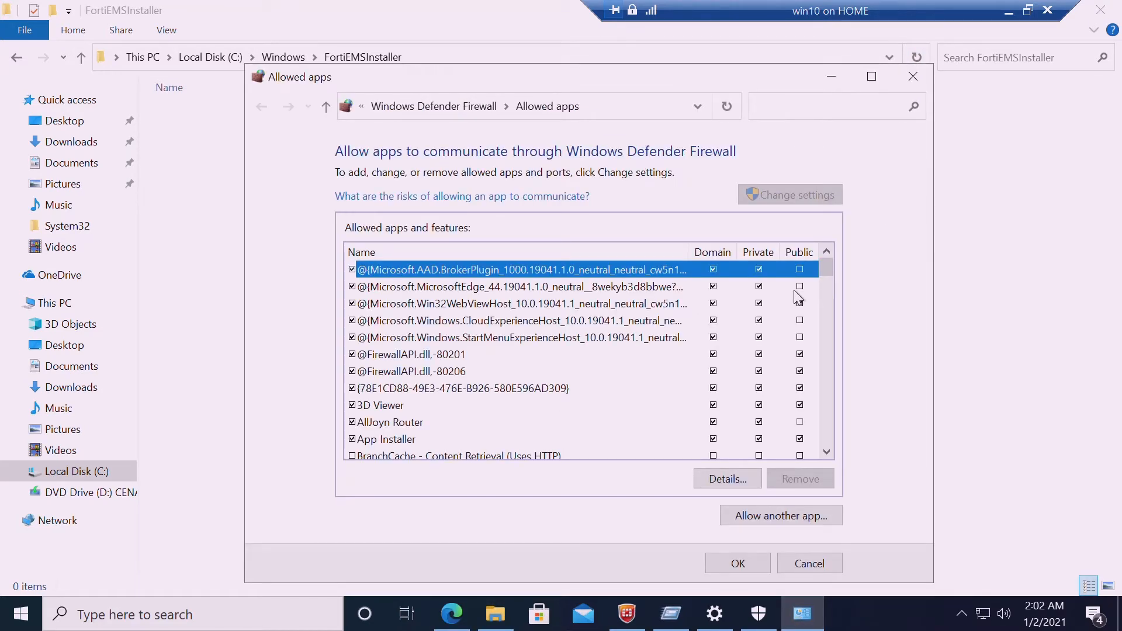
{"action": "left_click_drag", "start_coordinate": [830, 274], "coordinate": [847, 230]}
{"action": "left_click", "coordinate": [472, 116]}
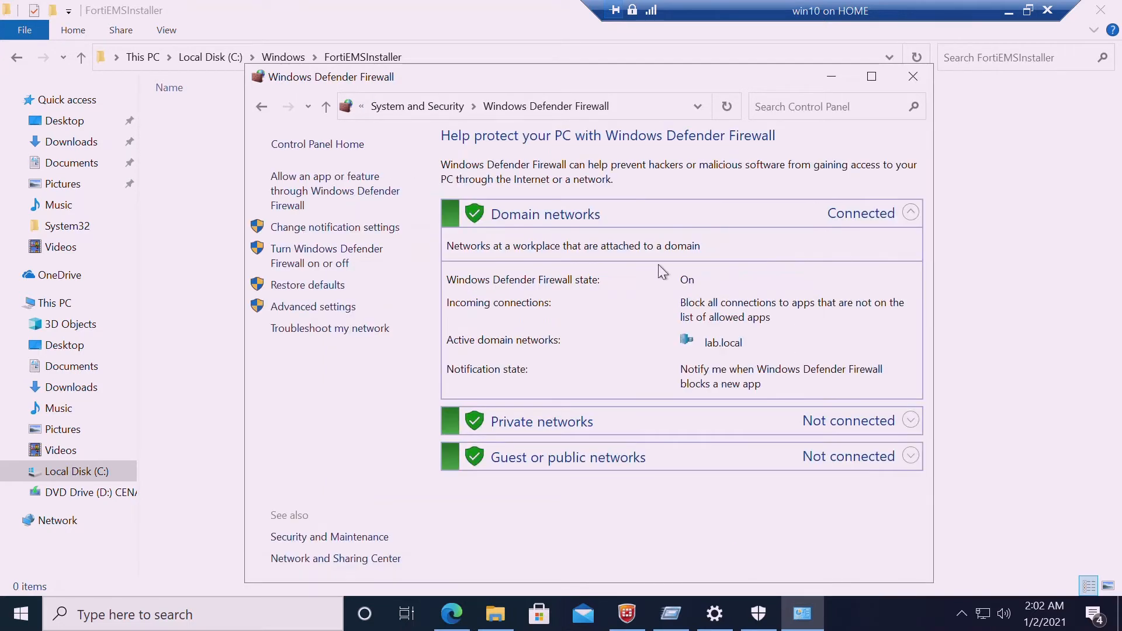
Turn Windows Defender Firewall off for domain, private and public networks, then minimize it
{"action": "left_click", "coordinate": [324, 267]}
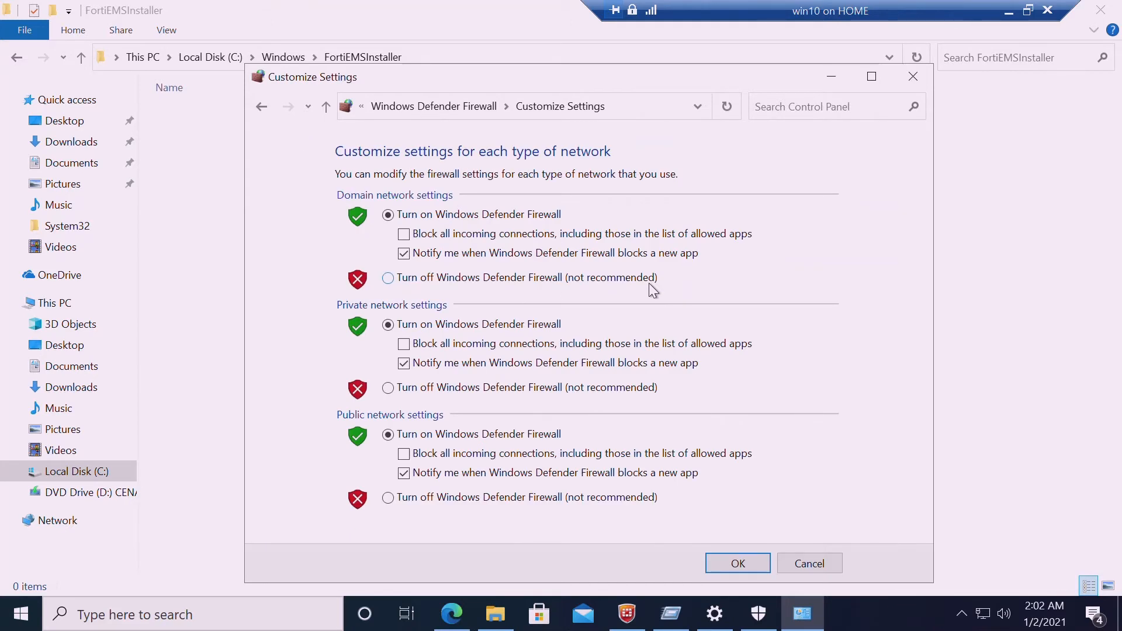
{"action": "left_click", "coordinate": [389, 280]}
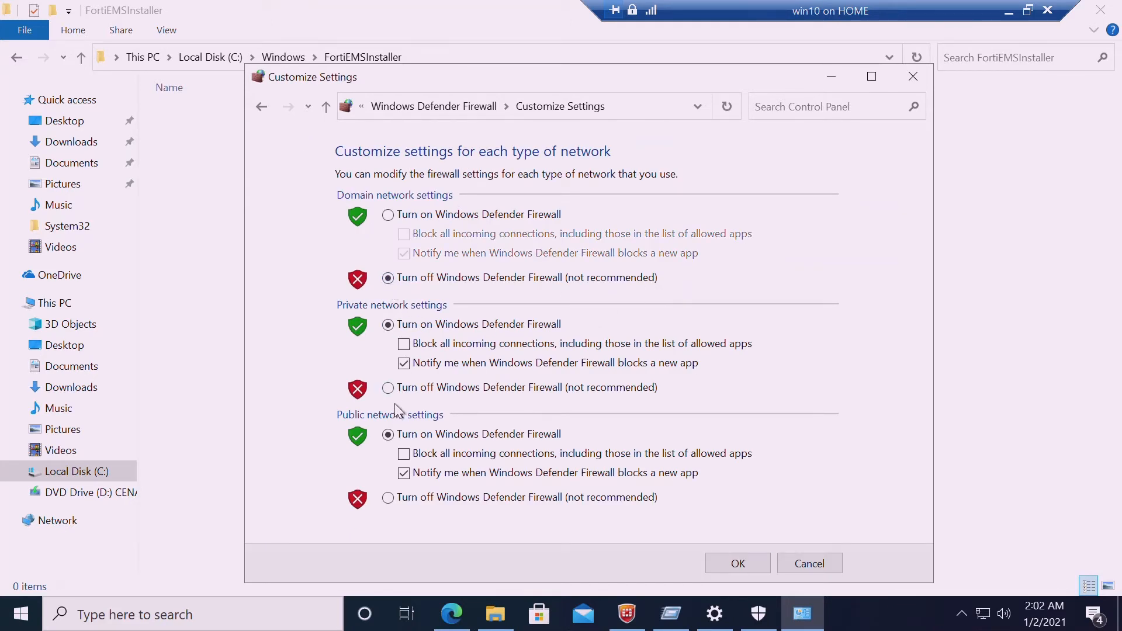
{"action": "left_click", "coordinate": [389, 388]}
{"action": "left_click", "coordinate": [388, 498]}
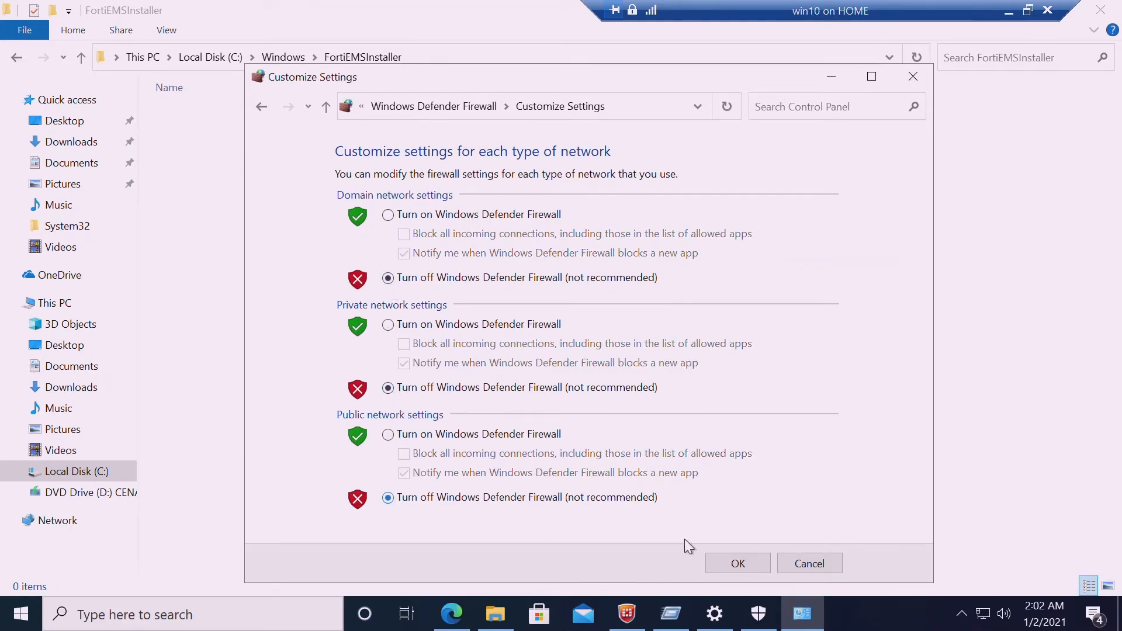
{"action": "left_click", "coordinate": [743, 568]}
{"action": "left_click", "coordinate": [738, 564]}
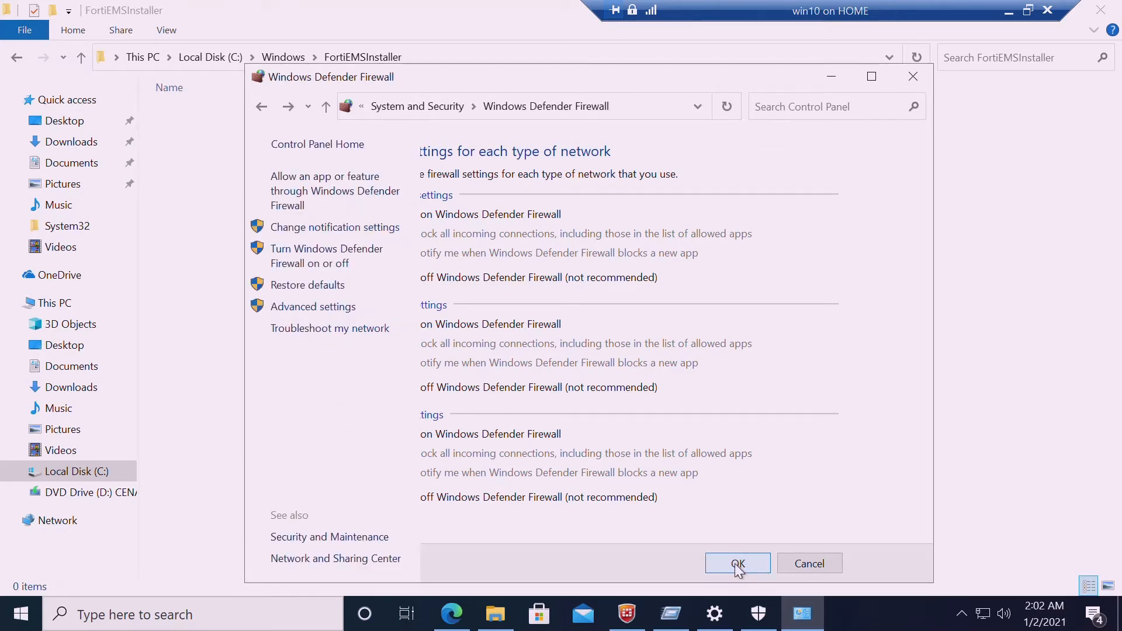
{"action": "left_click", "coordinate": [830, 78]}
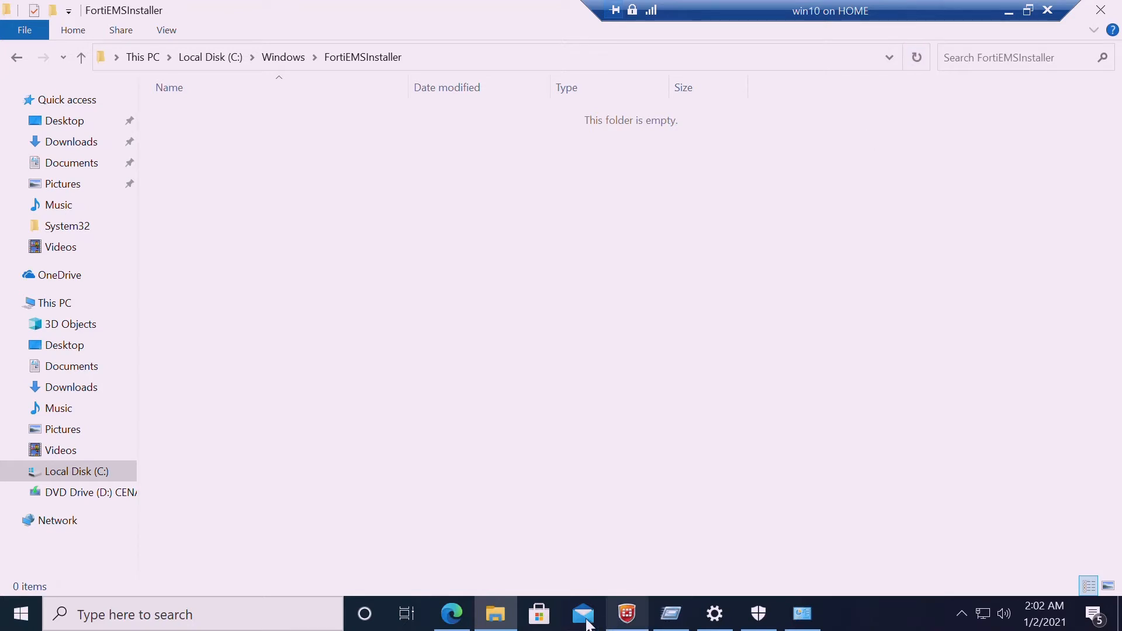
Refresh the EMS Log Viewer to show the new Update Service entries from 02:00
{"action": "left_click", "coordinate": [452, 613]}
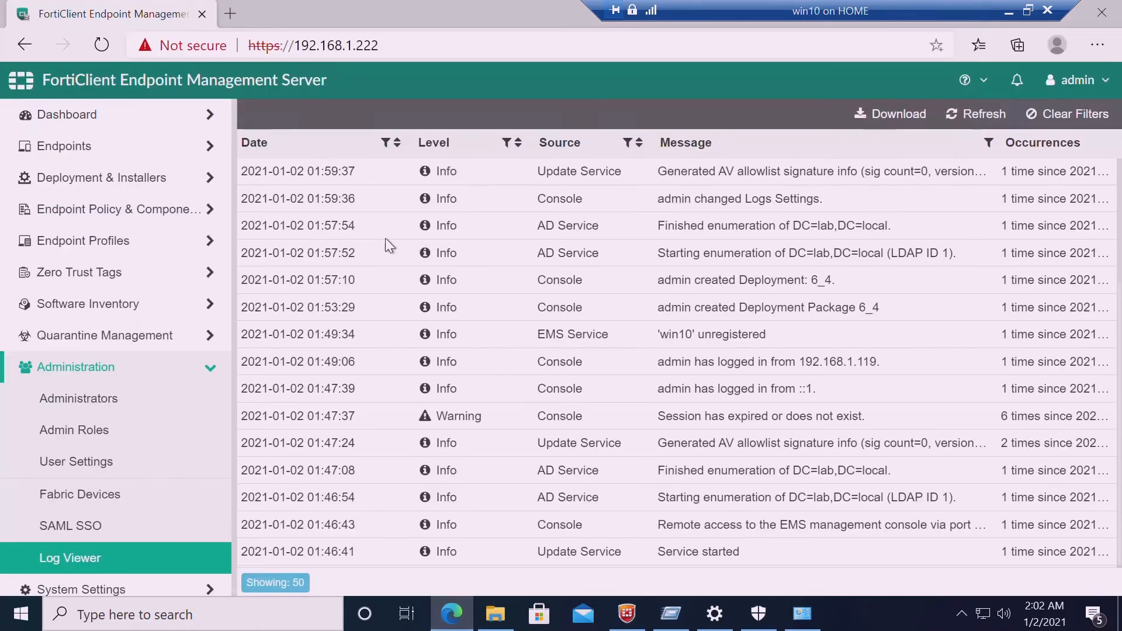
{"action": "left_click", "coordinate": [130, 570]}
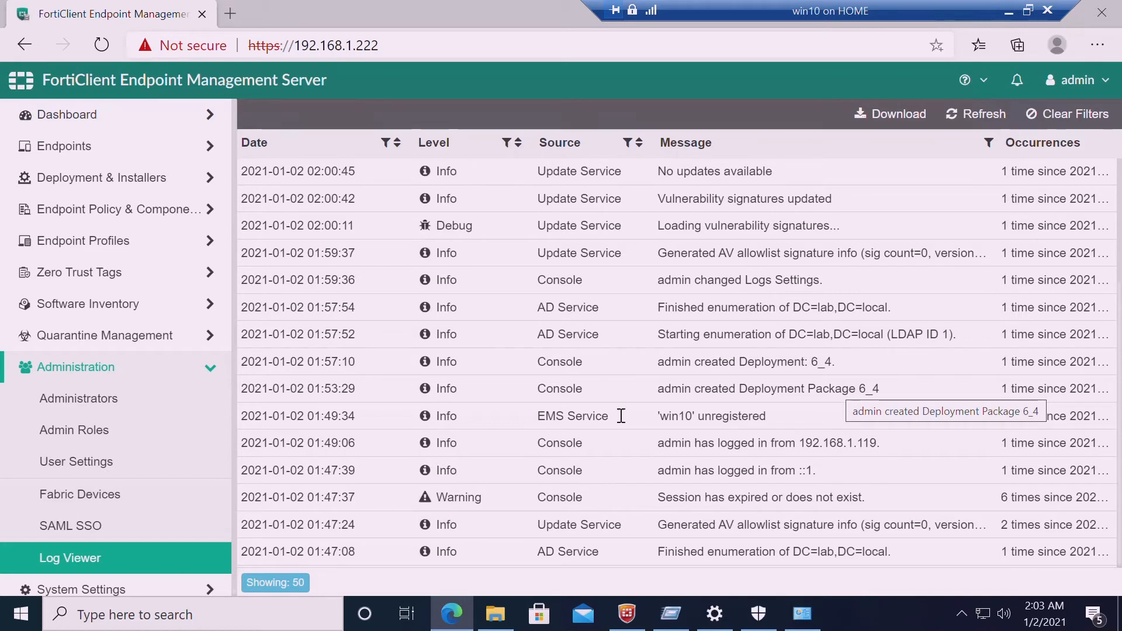
{"action": "left_click", "coordinate": [104, 562]}
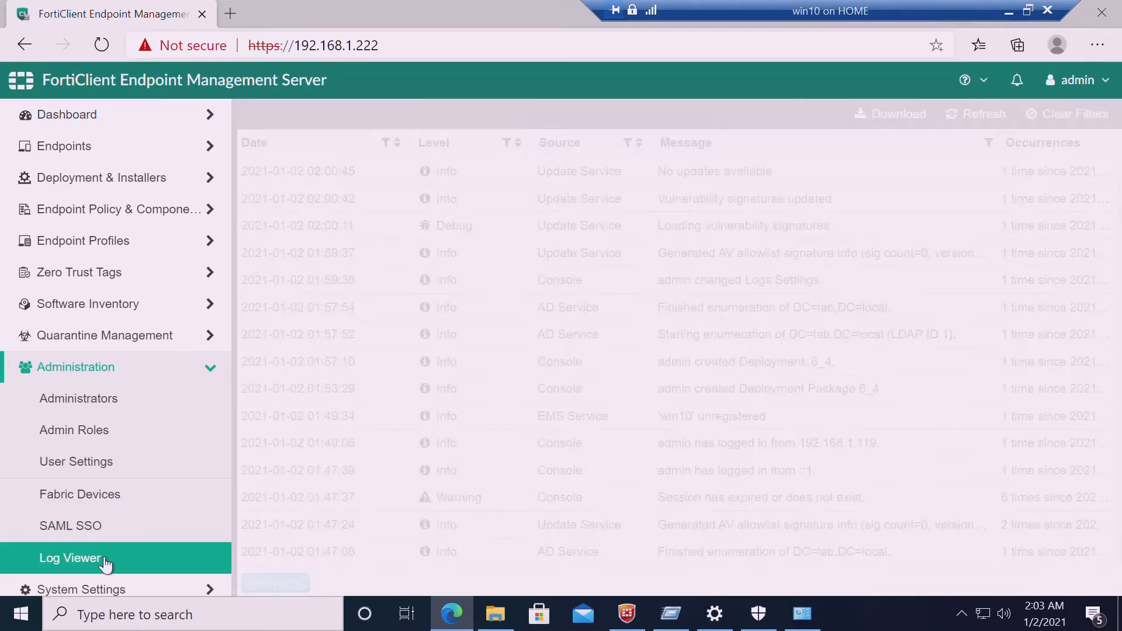
{"action": "left_click", "coordinate": [104, 561]}
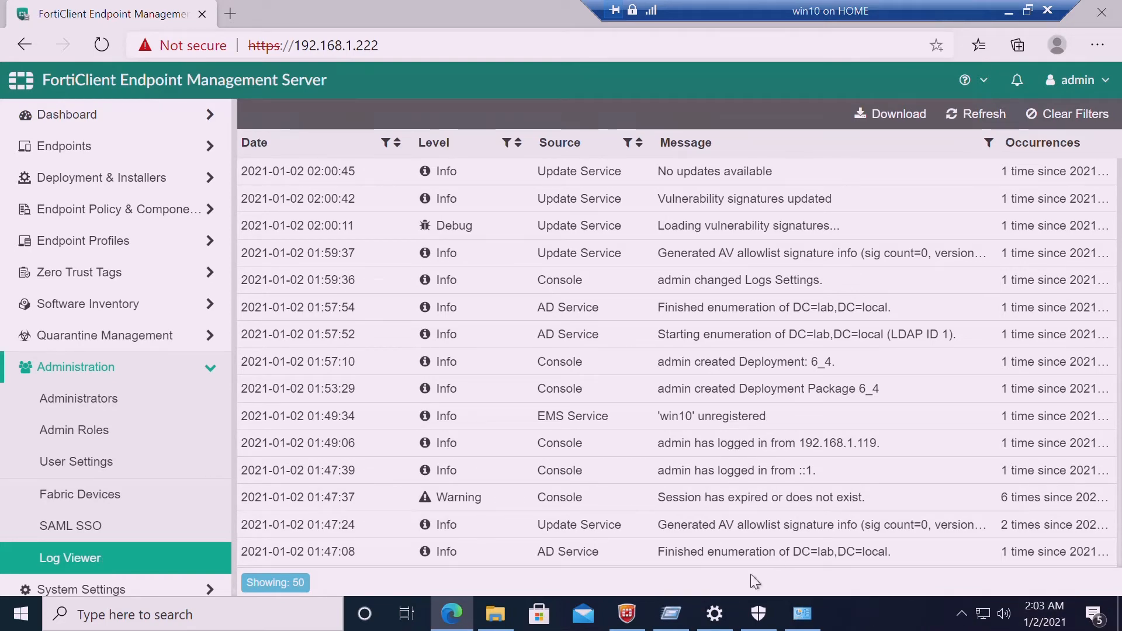
Check the firewall window, minimize it again, and return to the FortiEMSInstaller folder
{"action": "left_click", "coordinate": [815, 623]}
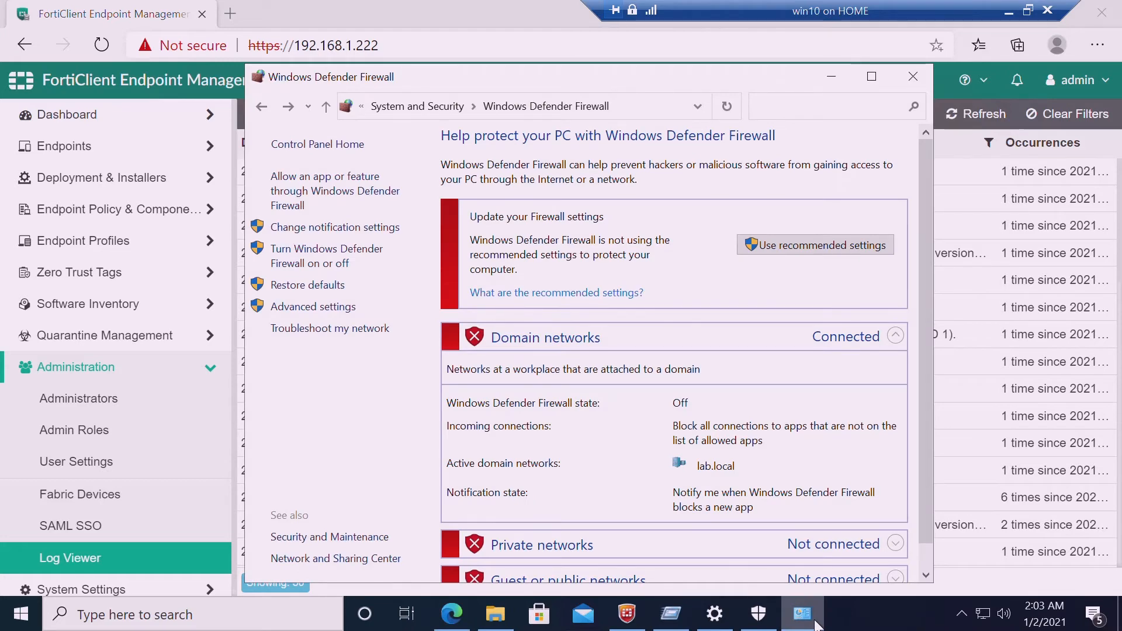
{"action": "left_click", "coordinate": [815, 623]}
{"action": "left_click", "coordinate": [495, 623]}
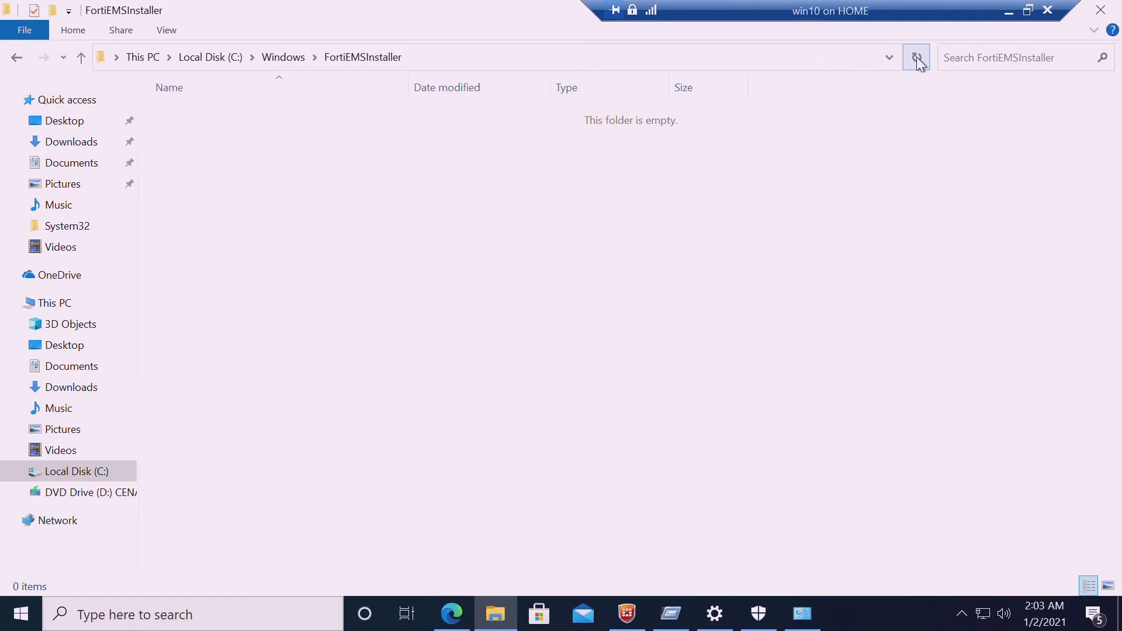
Confirm FortiClient is connected to and managed by EMS at 192.168.1.222, then hide it
{"action": "left_click", "coordinate": [627, 613]}
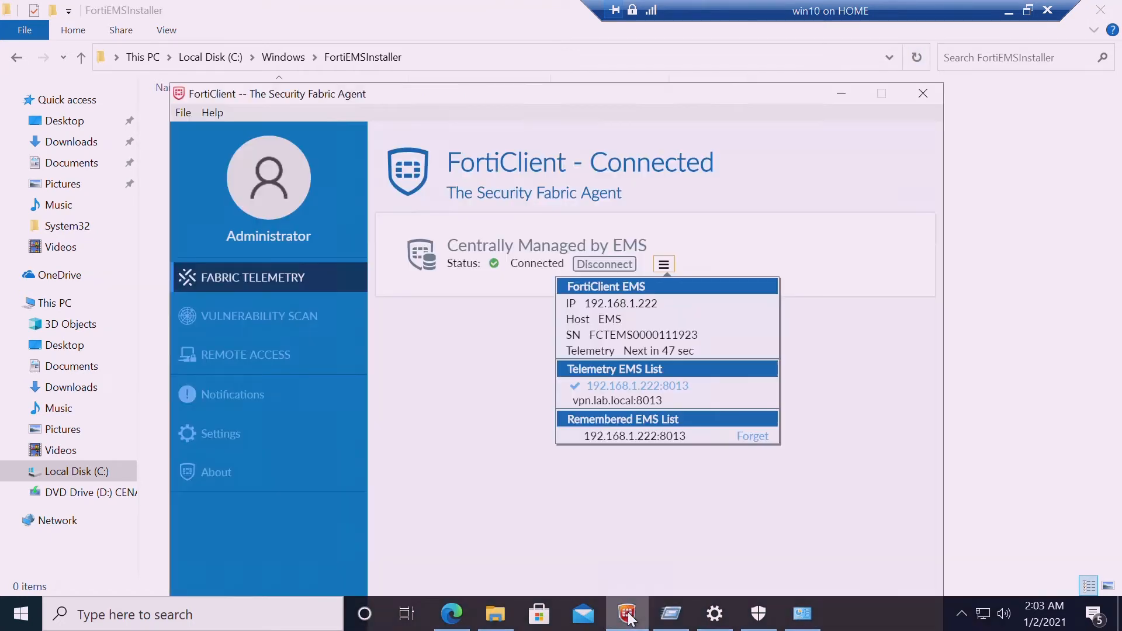
{"action": "left_click", "coordinate": [511, 440]}
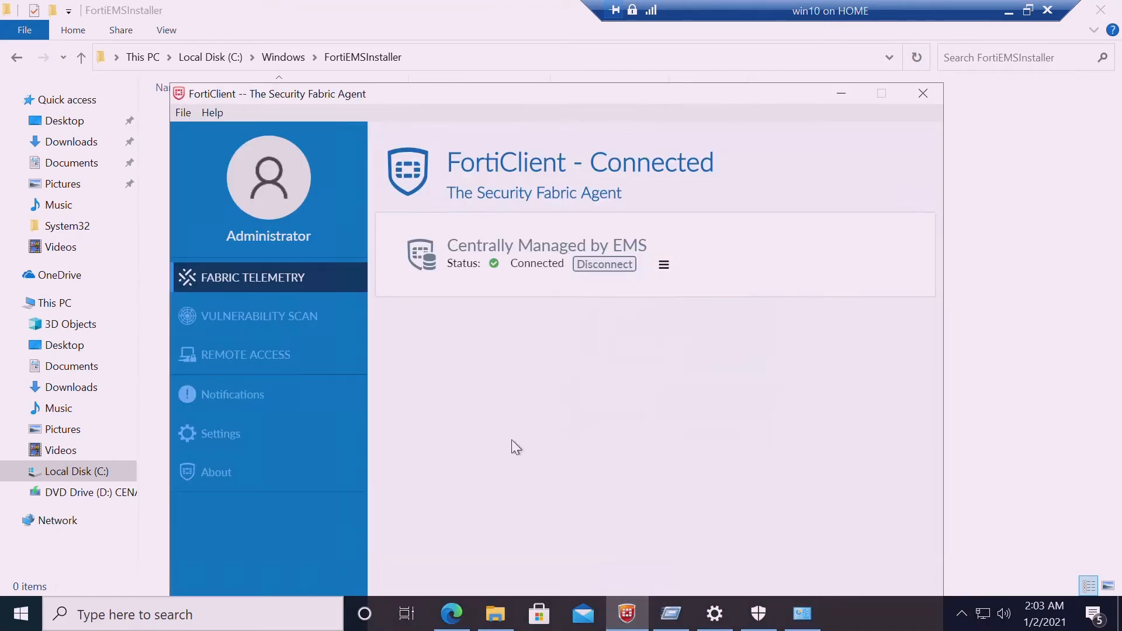
{"action": "left_click", "coordinate": [665, 266]}
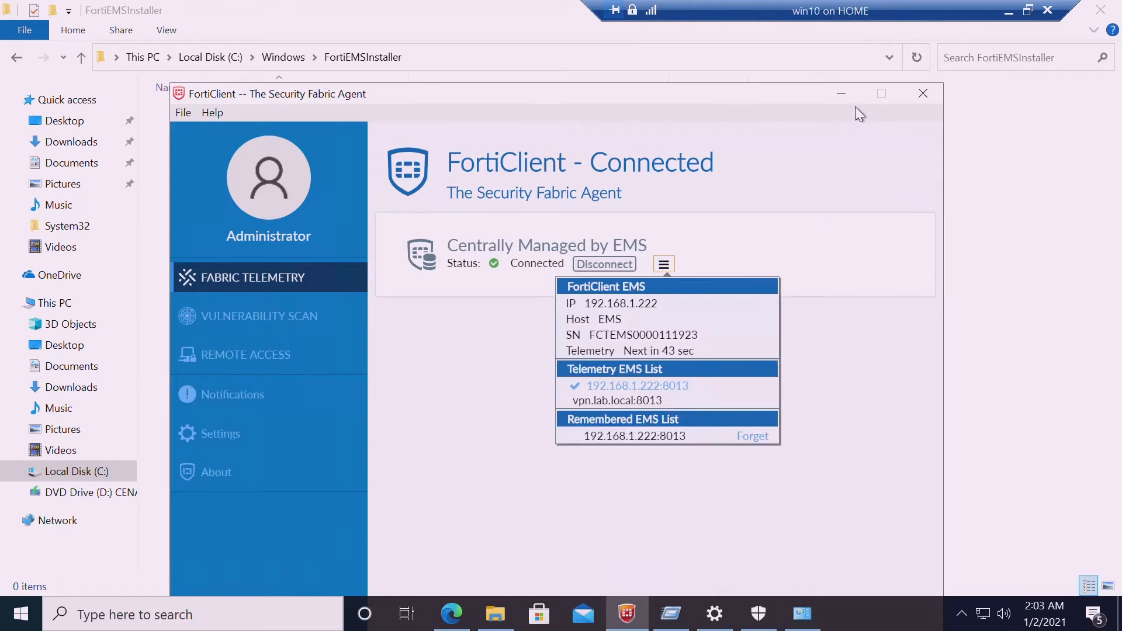
{"action": "left_click", "coordinate": [842, 93]}
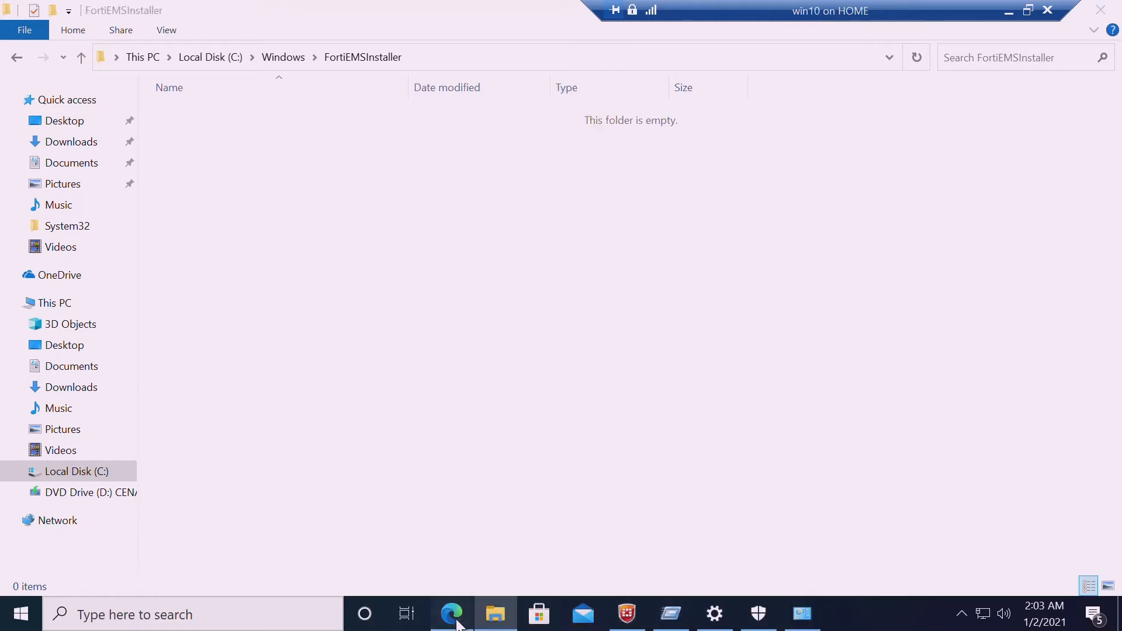
{"action": "left_click", "coordinate": [455, 621]}
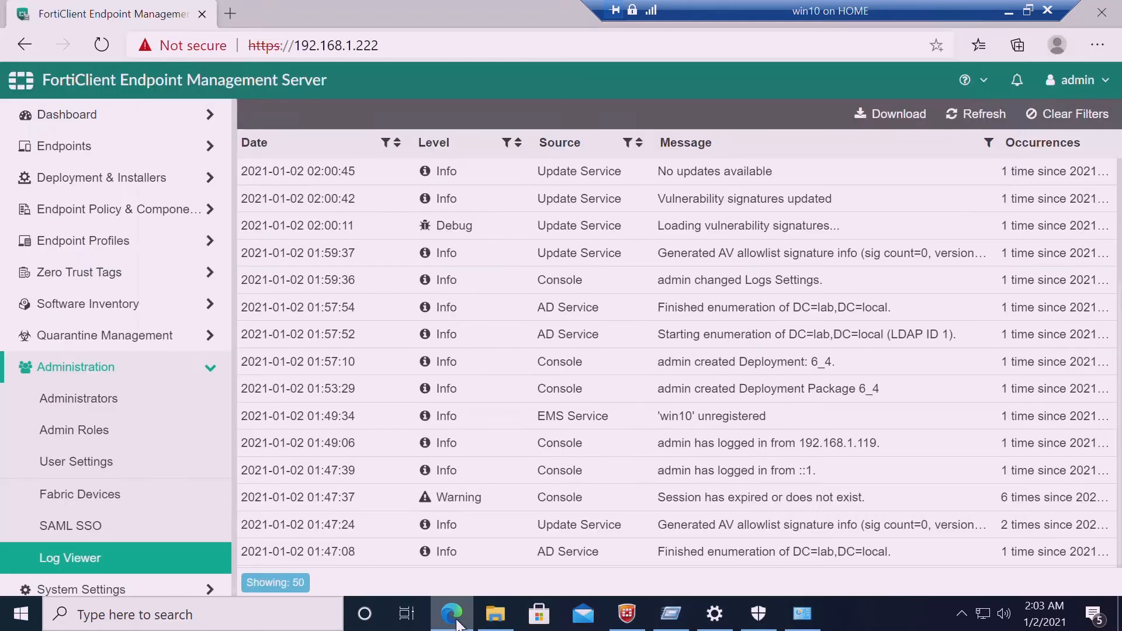
Review the deployment list and the installer packages with their download links
{"action": "left_click", "coordinate": [95, 180]}
{"action": "left_click", "coordinate": [93, 217]}
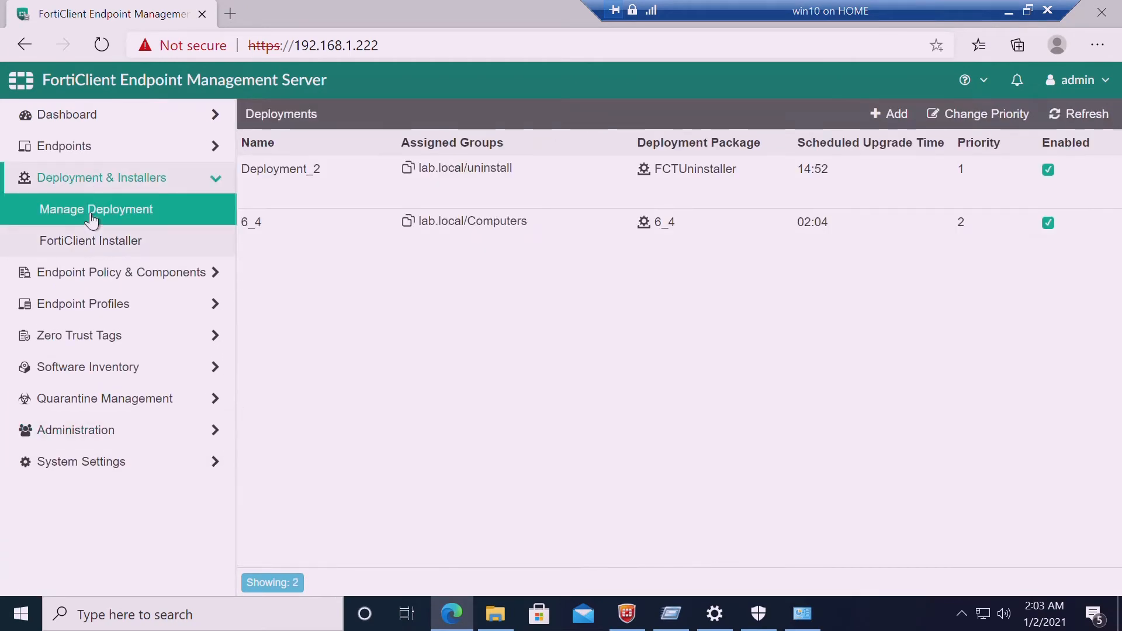
{"action": "left_click", "coordinate": [97, 243]}
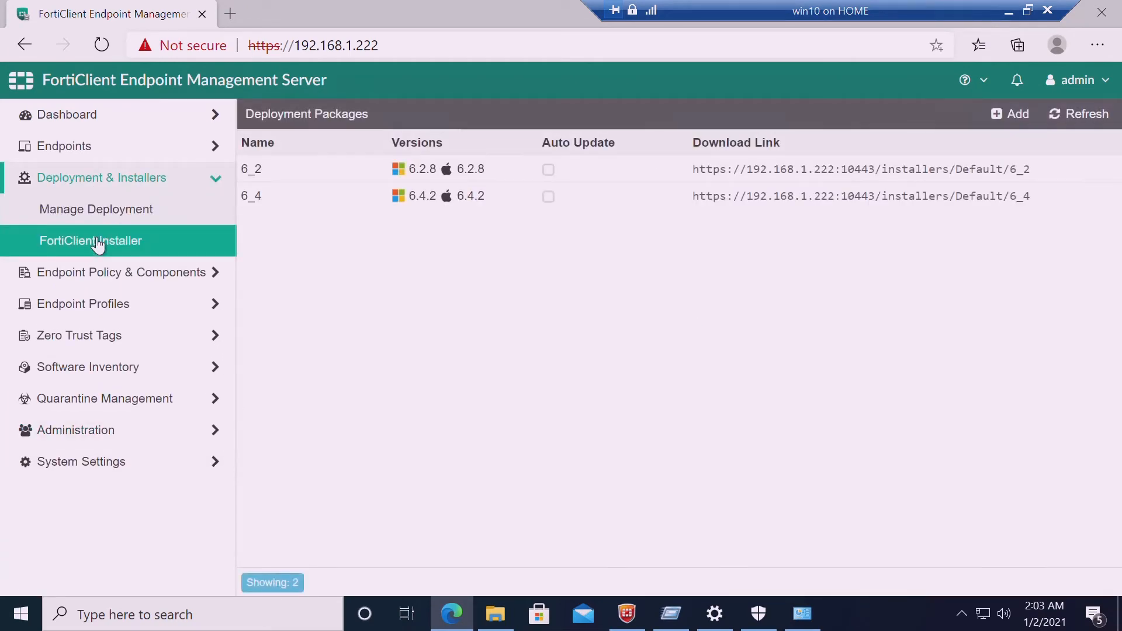
{"action": "left_click", "coordinate": [104, 216]}
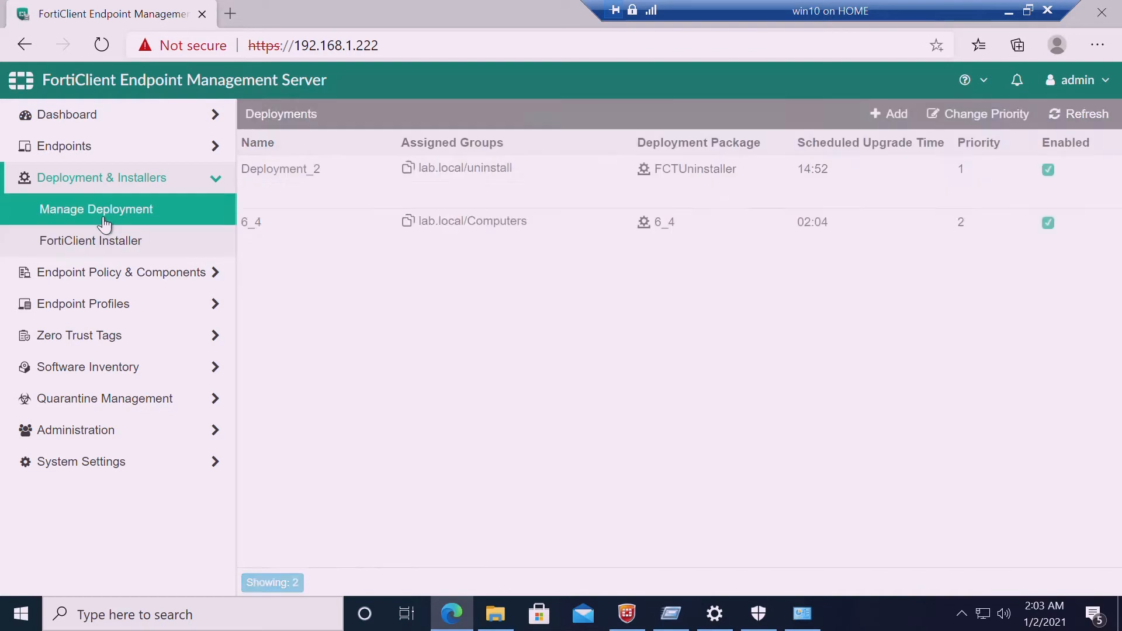
Edit deployment 6_4 to keep it enabled with upgrade time 02:04, and save it
{"action": "left_click", "coordinate": [393, 232]}
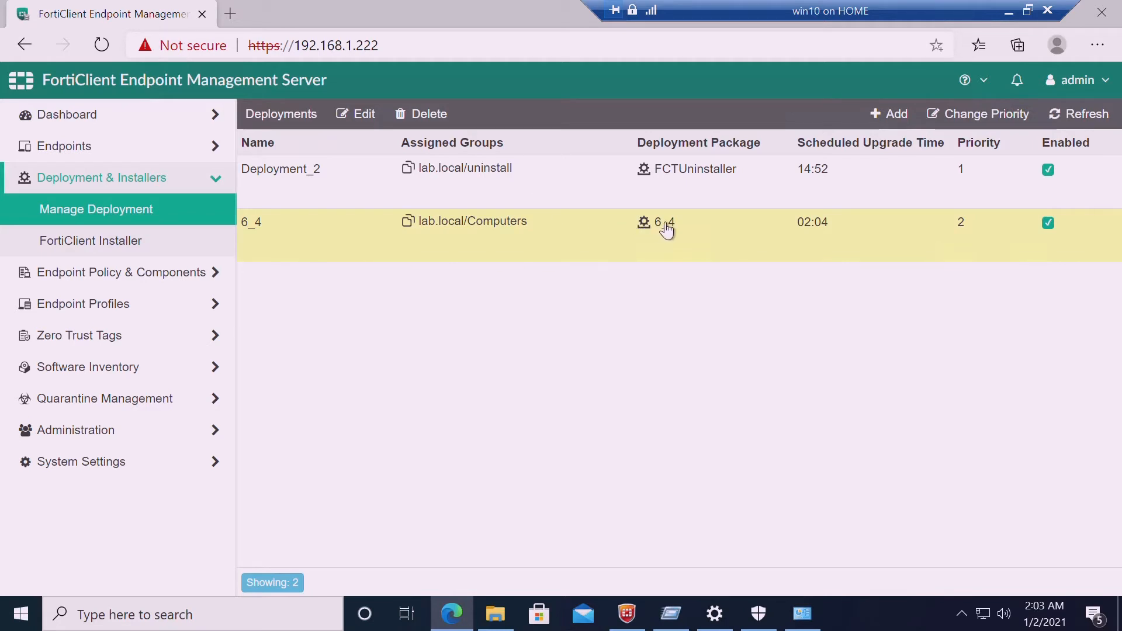
{"action": "left_click", "coordinate": [414, 245]}
{"action": "left_click", "coordinate": [414, 245]}
{"action": "left_click", "coordinate": [364, 112]}
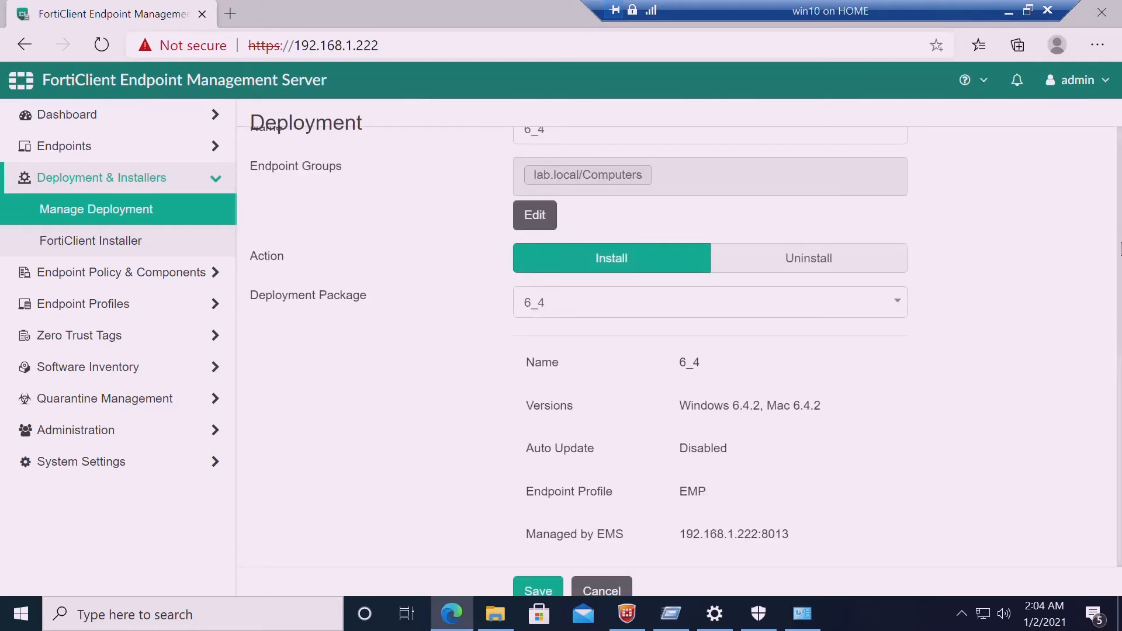
{"action": "scroll", "coordinate": [1120, 249], "scroll_direction": "down", "scroll_amount": 5}
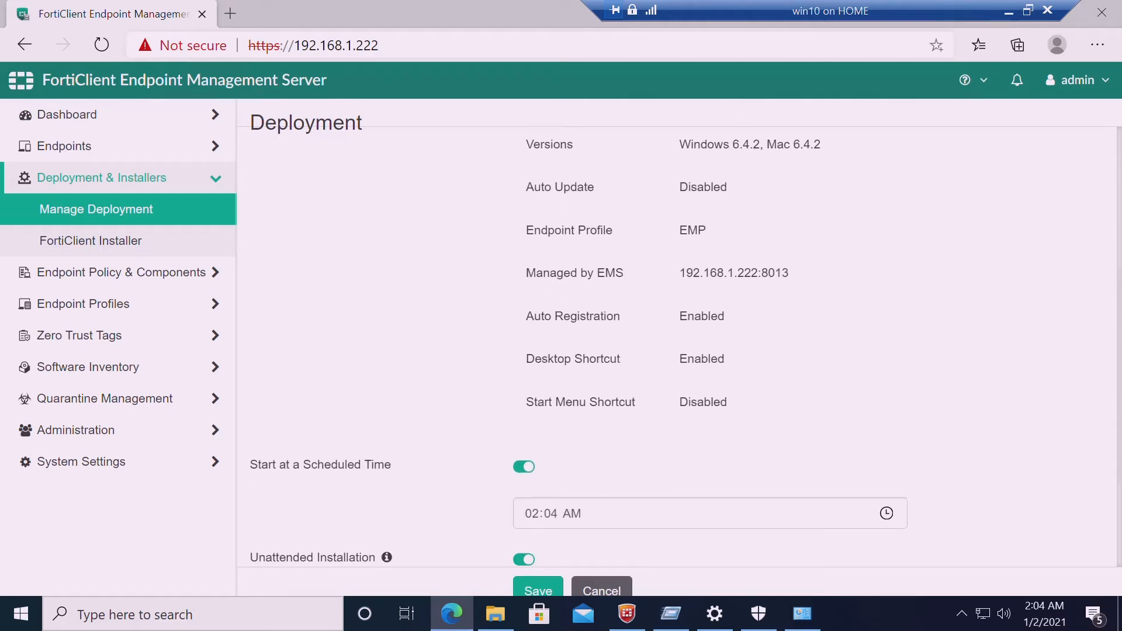
{"action": "scroll", "coordinate": [678, 344], "scroll_direction": "down", "scroll_amount": 3}
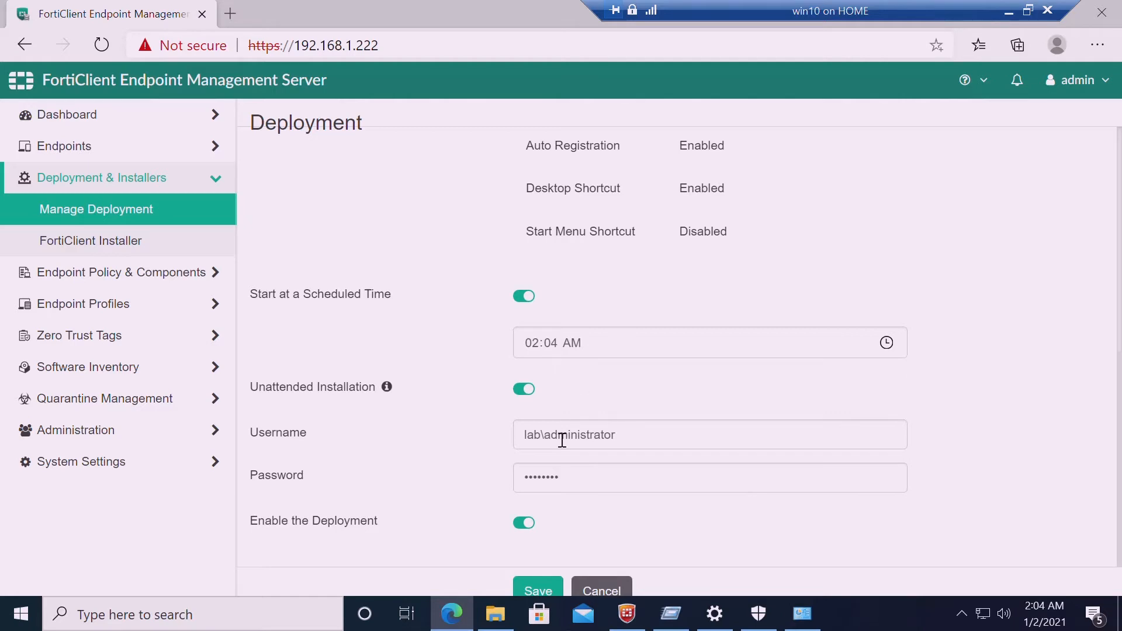
{"action": "left_click", "coordinate": [541, 587]}
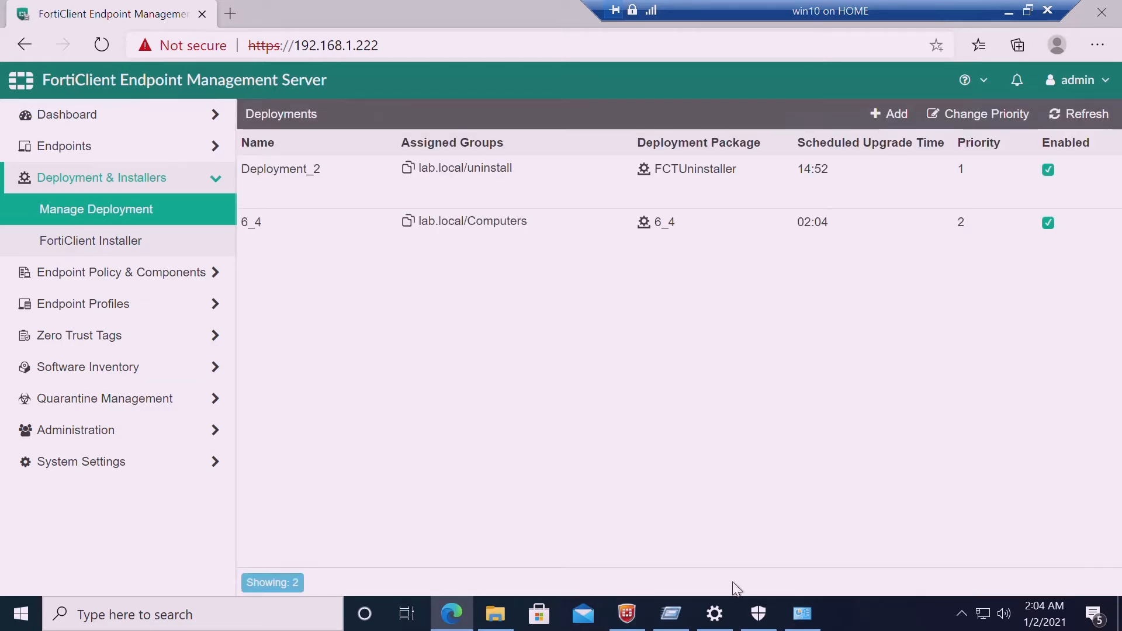
{"action": "left_click", "coordinate": [498, 621]}
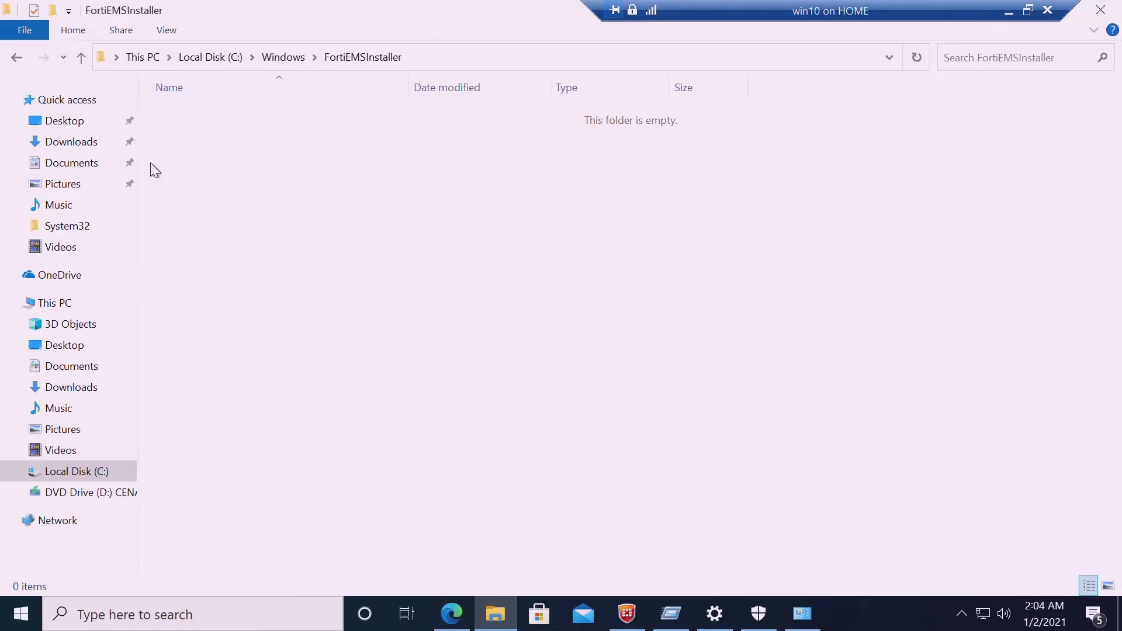
Verify C:\Windows\FortiEMSInstaller and FortiEMSInstaller_logs are both still empty
{"action": "left_click", "coordinate": [277, 65]}
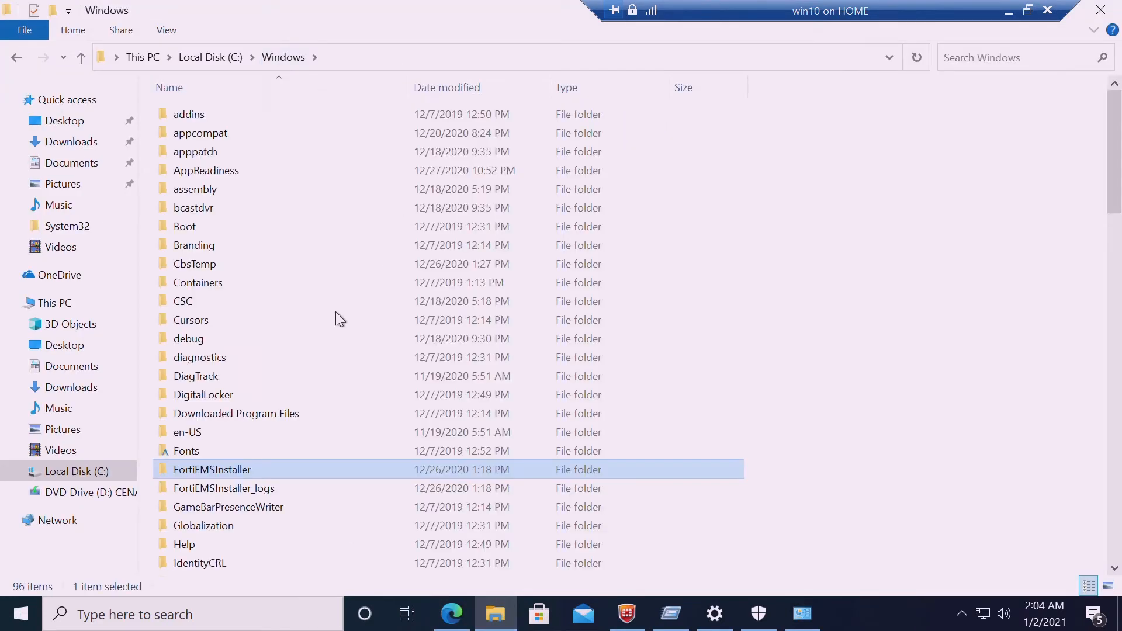
{"action": "double_click", "coordinate": [247, 473]}
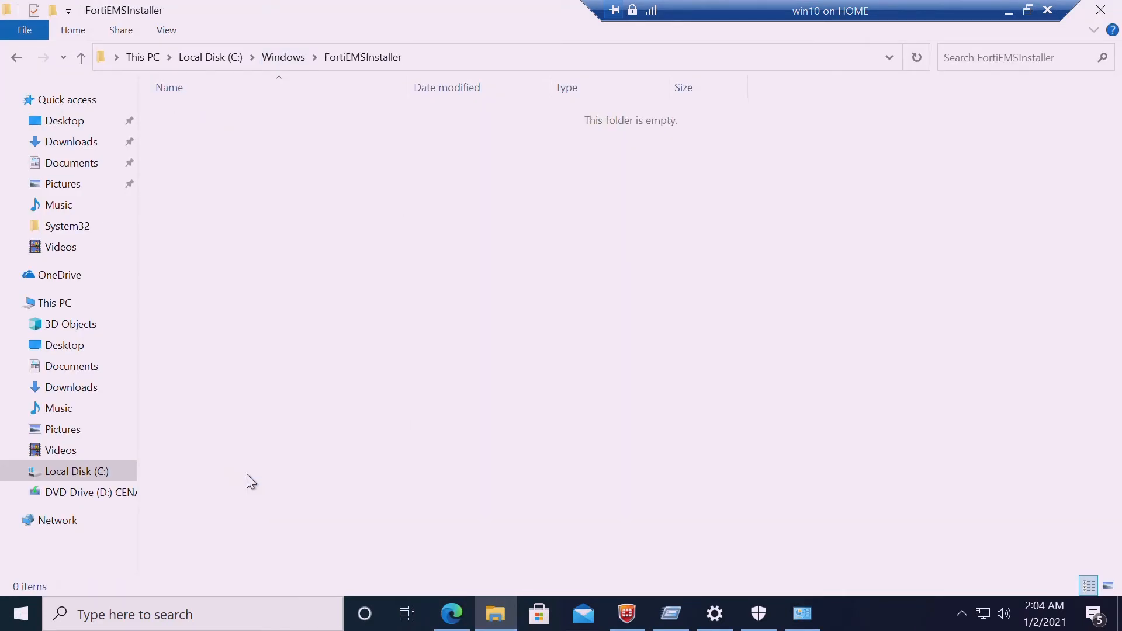
{"action": "left_click", "coordinate": [285, 66]}
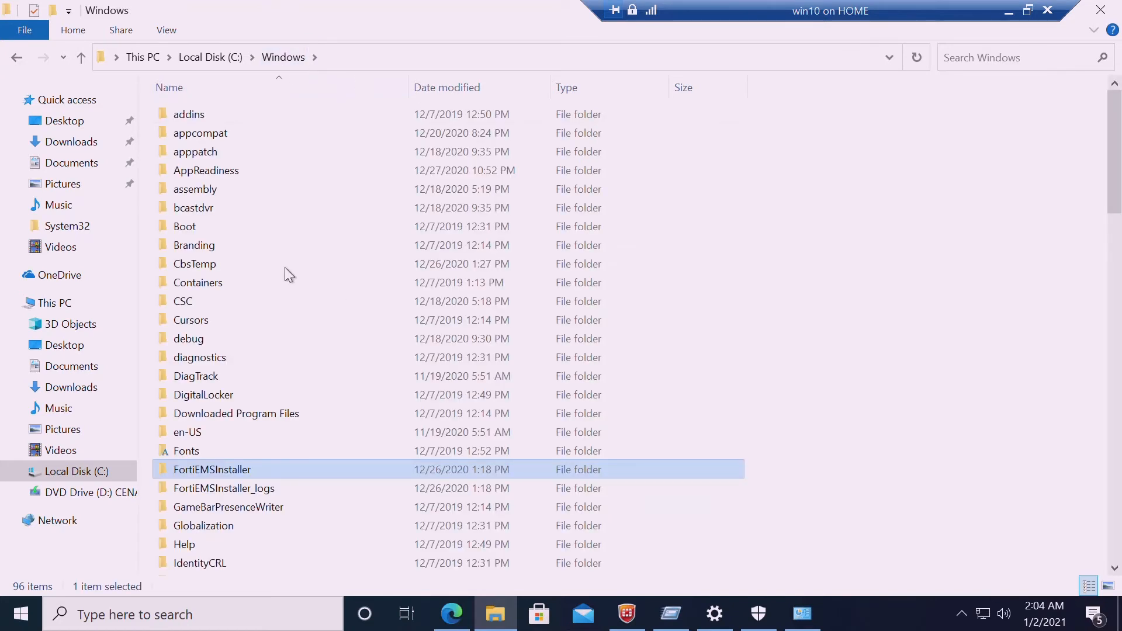
{"action": "double_click", "coordinate": [254, 488]}
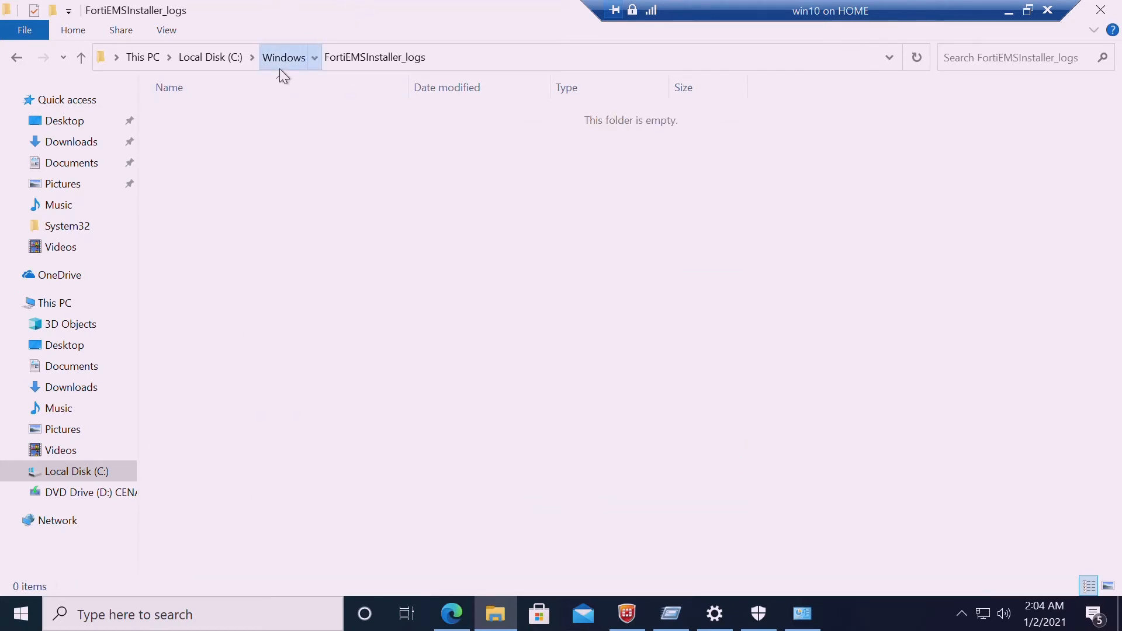
{"action": "left_click", "coordinate": [280, 66]}
{"action": "double_click", "coordinate": [237, 466]}
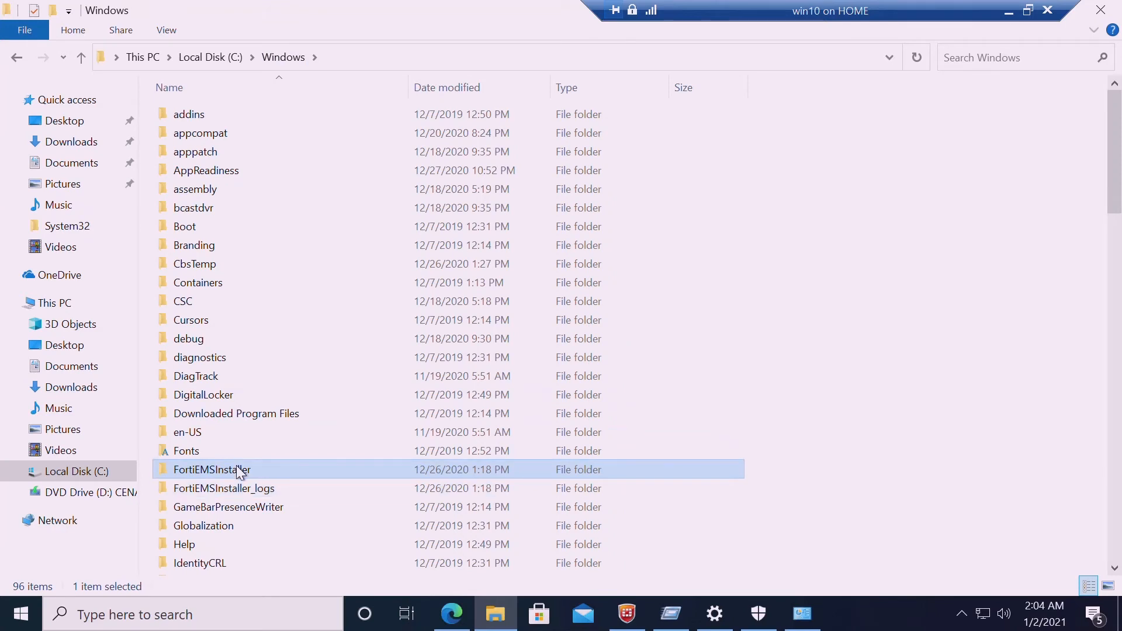
{"action": "left_click", "coordinate": [452, 614]}
Open Administration > Log Viewer and expand the 'admin updated Deployment: 6_4' and 'No updates available' entries
{"action": "left_click", "coordinate": [100, 432]}
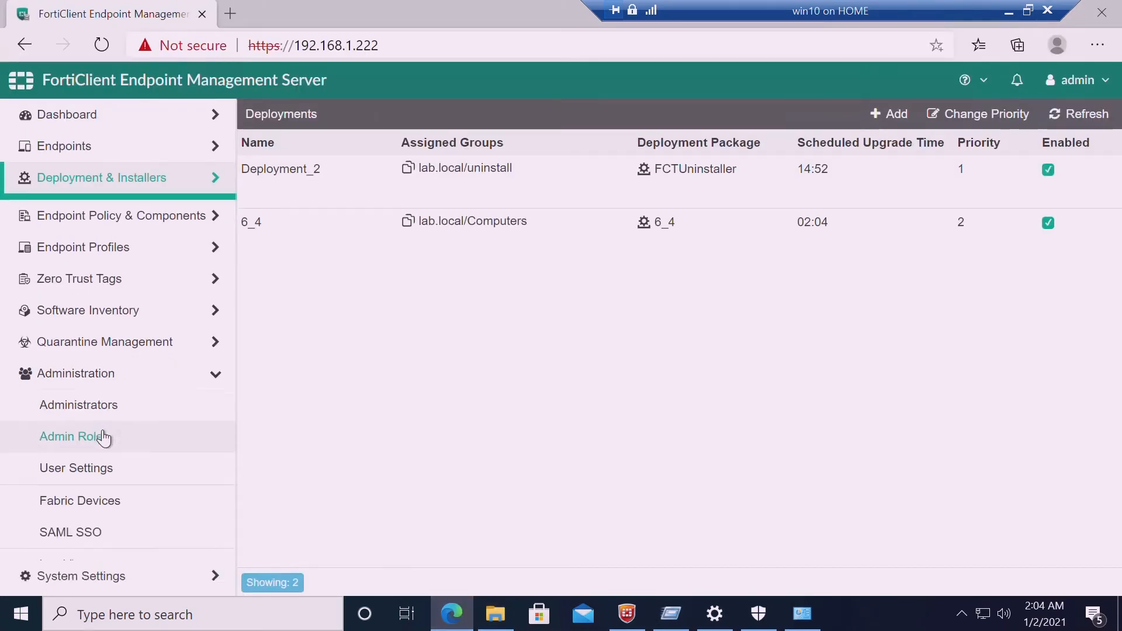
{"action": "left_click", "coordinate": [121, 563]}
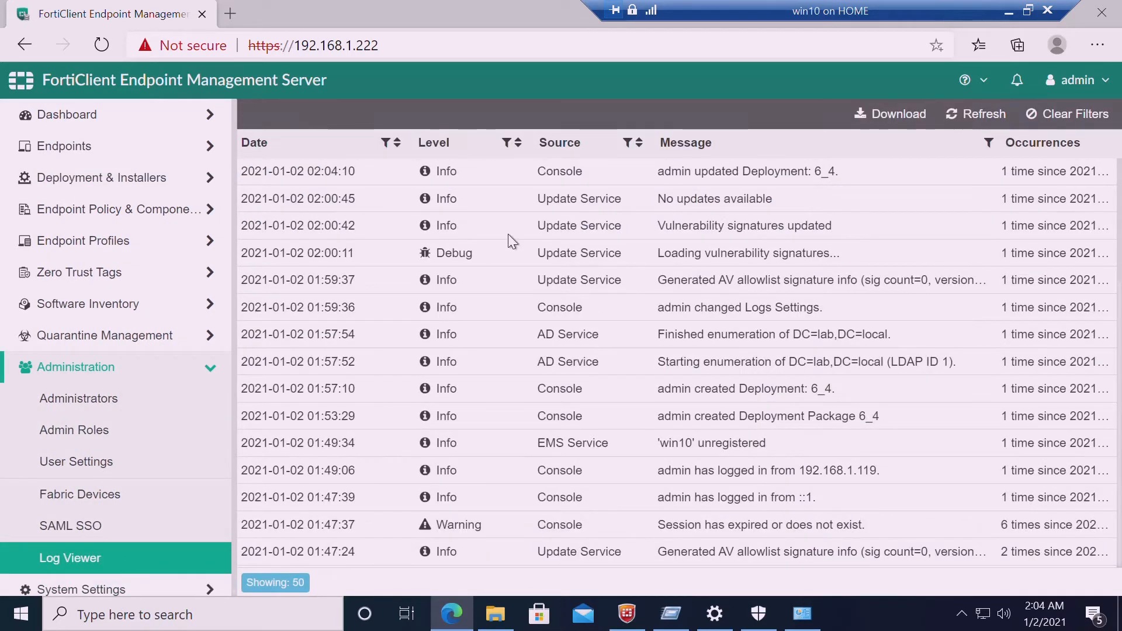
{"action": "left_click", "coordinate": [535, 183]}
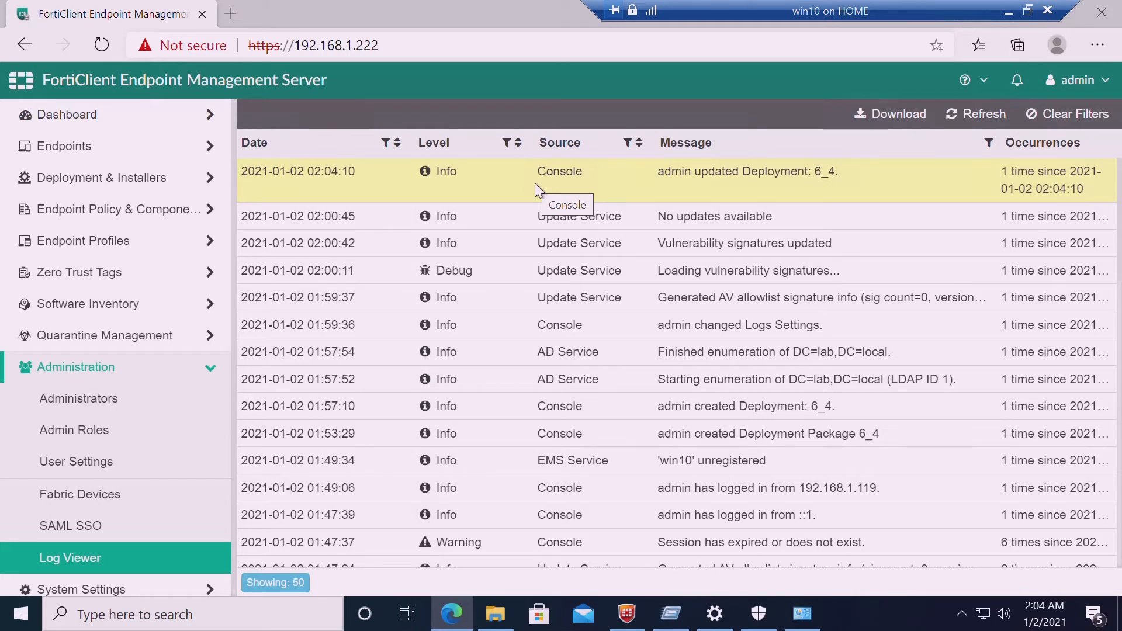
{"action": "left_click", "coordinate": [531, 220]}
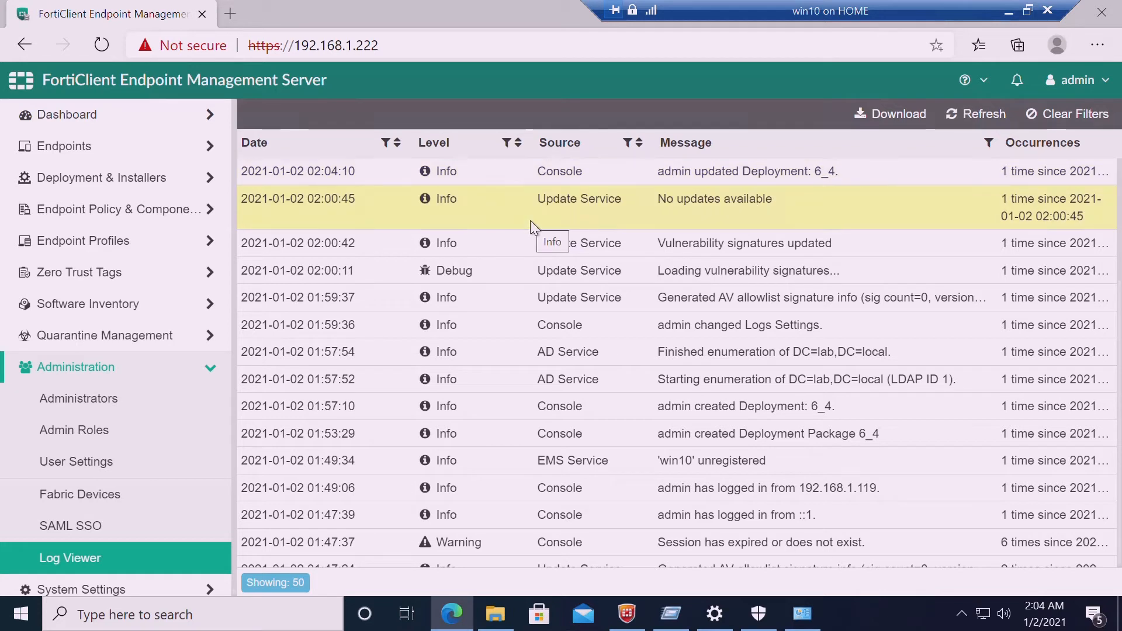
{"action": "left_click", "coordinate": [510, 174]}
{"action": "left_click", "coordinate": [514, 212]}
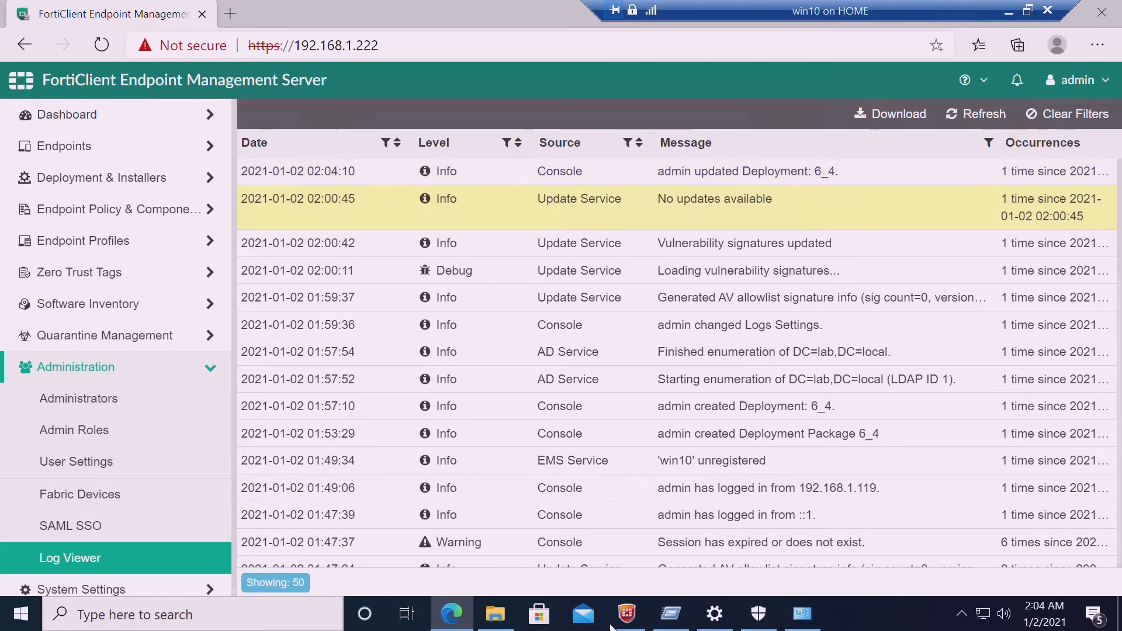
Recheck the FortiEMSInstaller_logs and FortiEMSInstaller folders under C:\Windows, finding both empty
{"action": "left_click", "coordinate": [507, 623]}
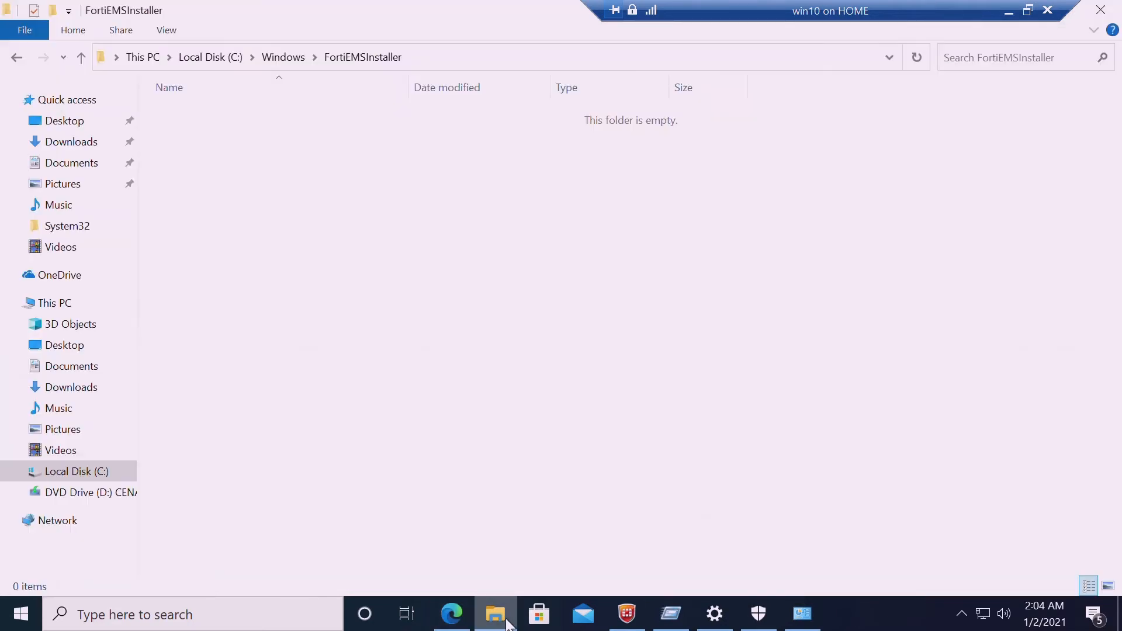
{"action": "left_click", "coordinate": [286, 61]}
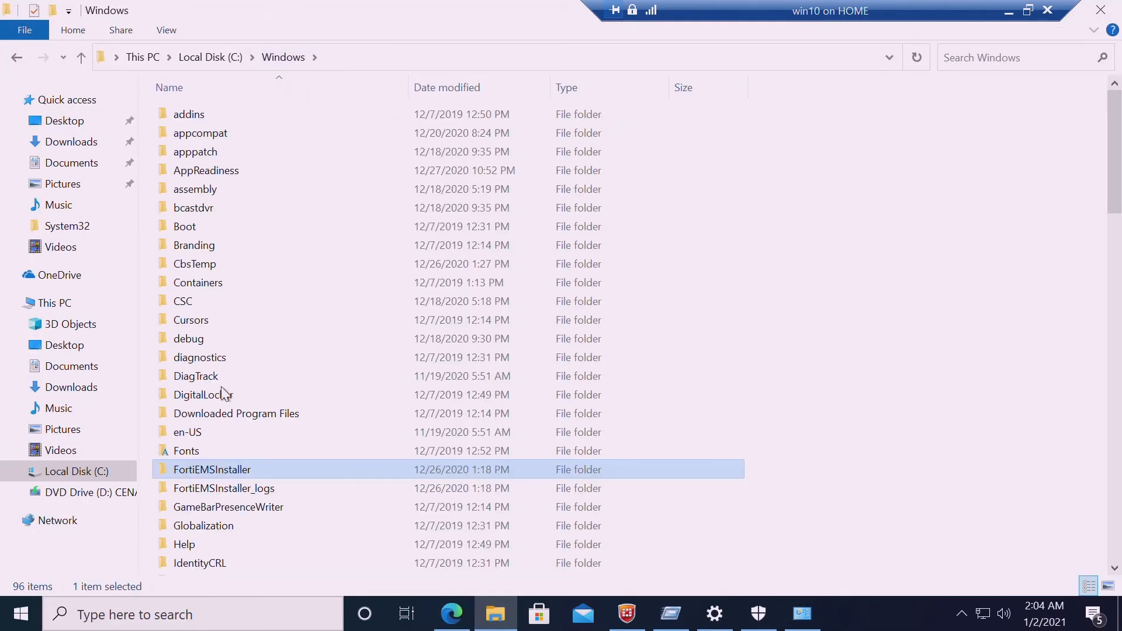
{"action": "double_click", "coordinate": [229, 507]}
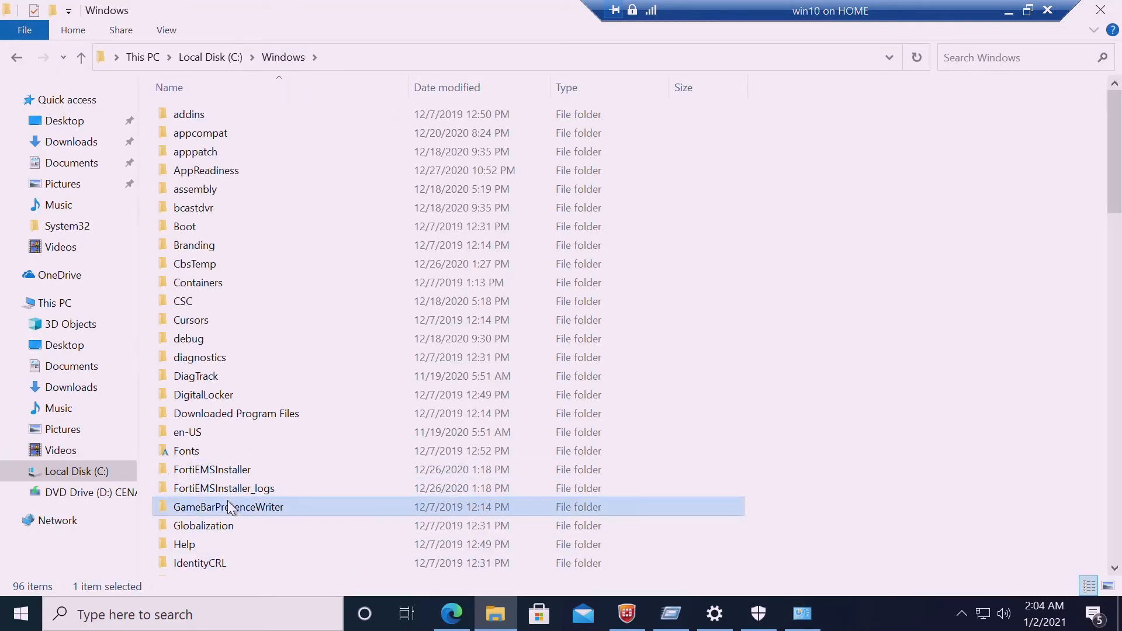
{"action": "left_click", "coordinate": [302, 61]}
{"action": "double_click", "coordinate": [247, 488]}
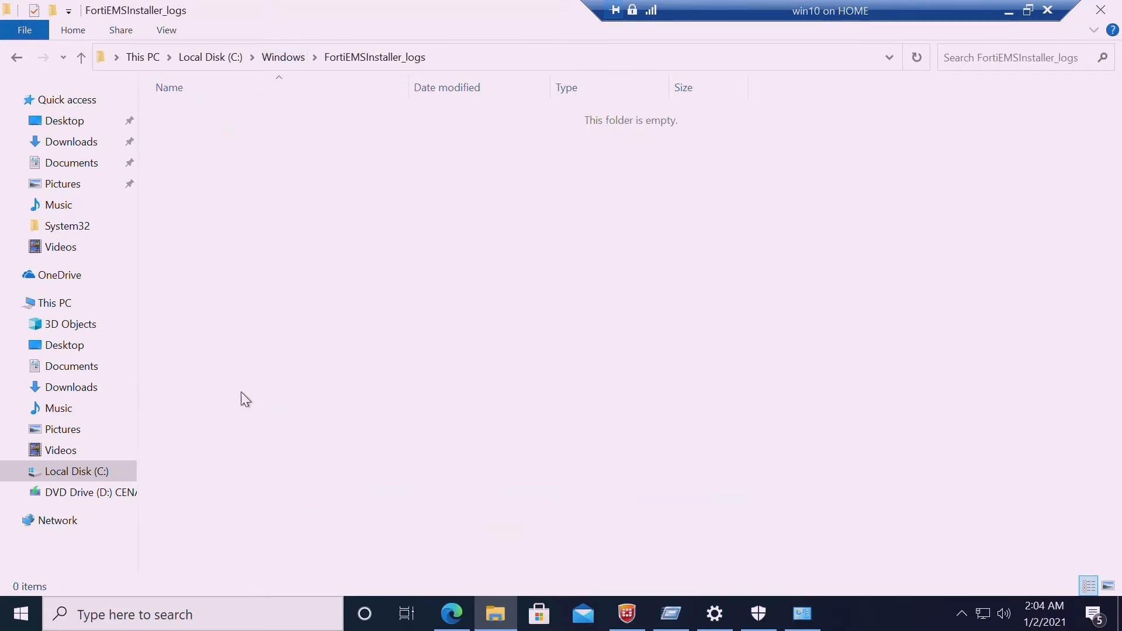
{"action": "left_click", "coordinate": [289, 63]}
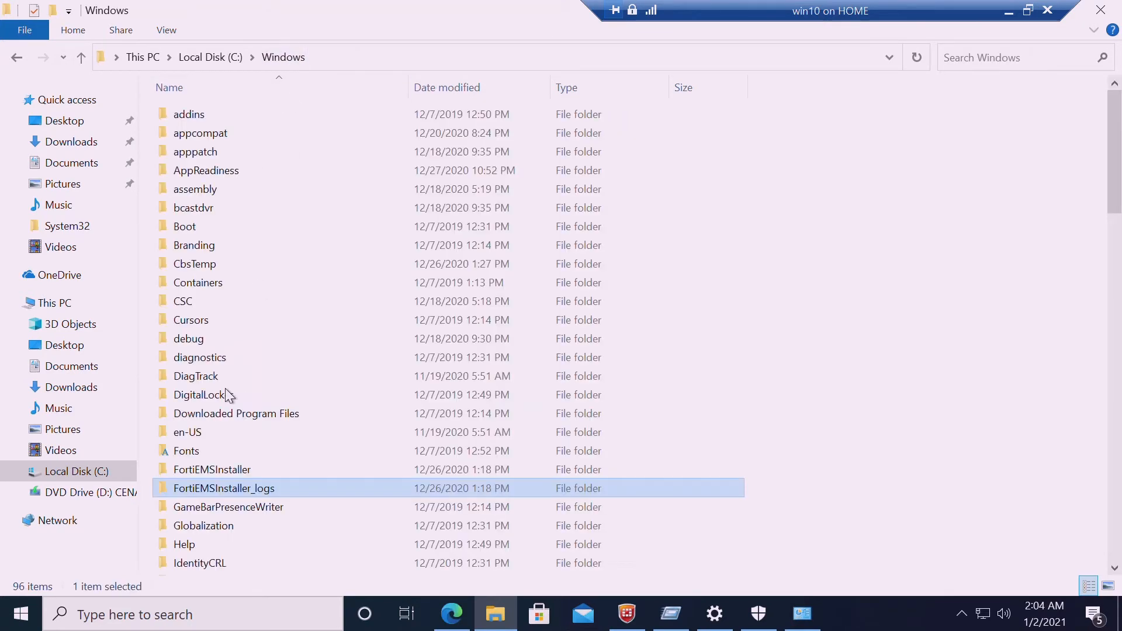
{"action": "double_click", "coordinate": [226, 464]}
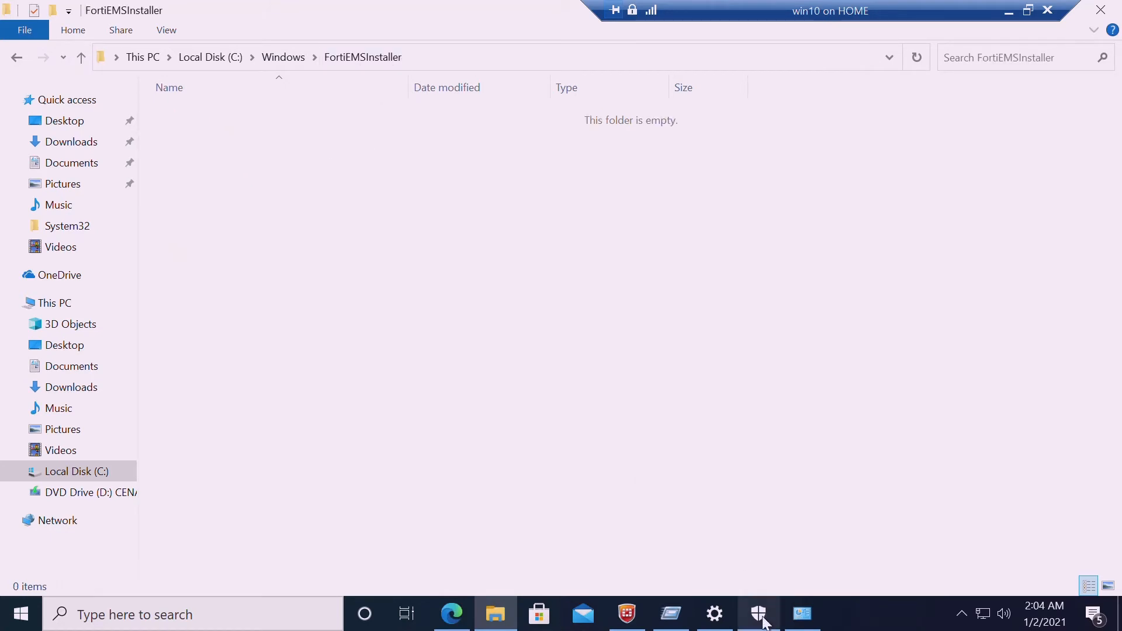
{"action": "left_click", "coordinate": [644, 608]}
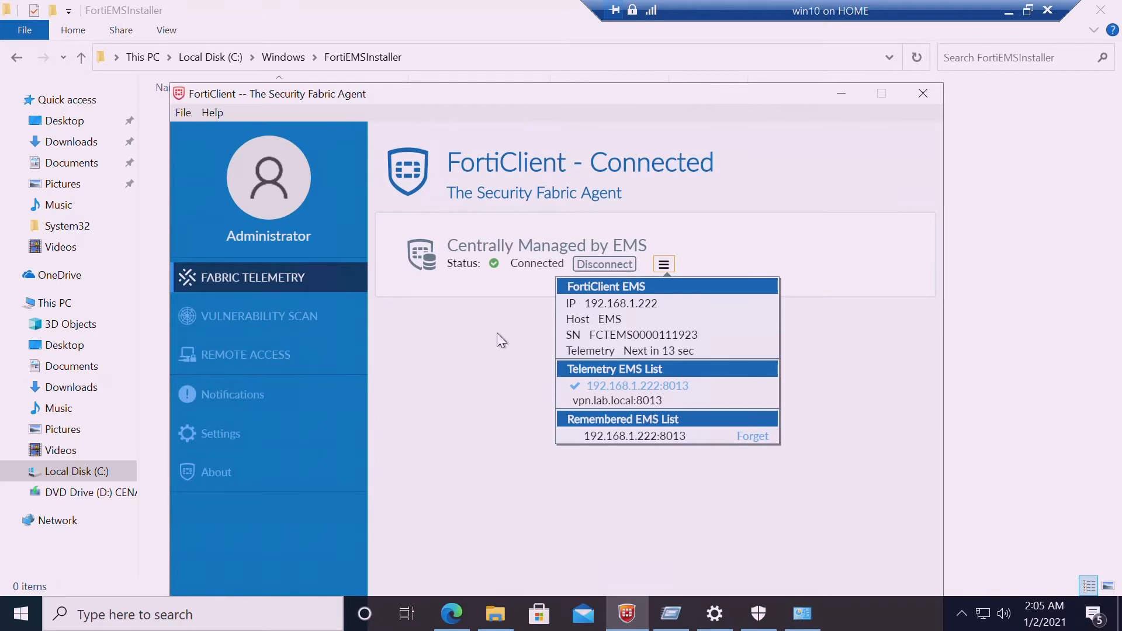
Disconnect FortiClient from EMS and reconnect it to 192.168.1.222 to receive a configuration update
{"action": "left_click", "coordinate": [617, 269]}
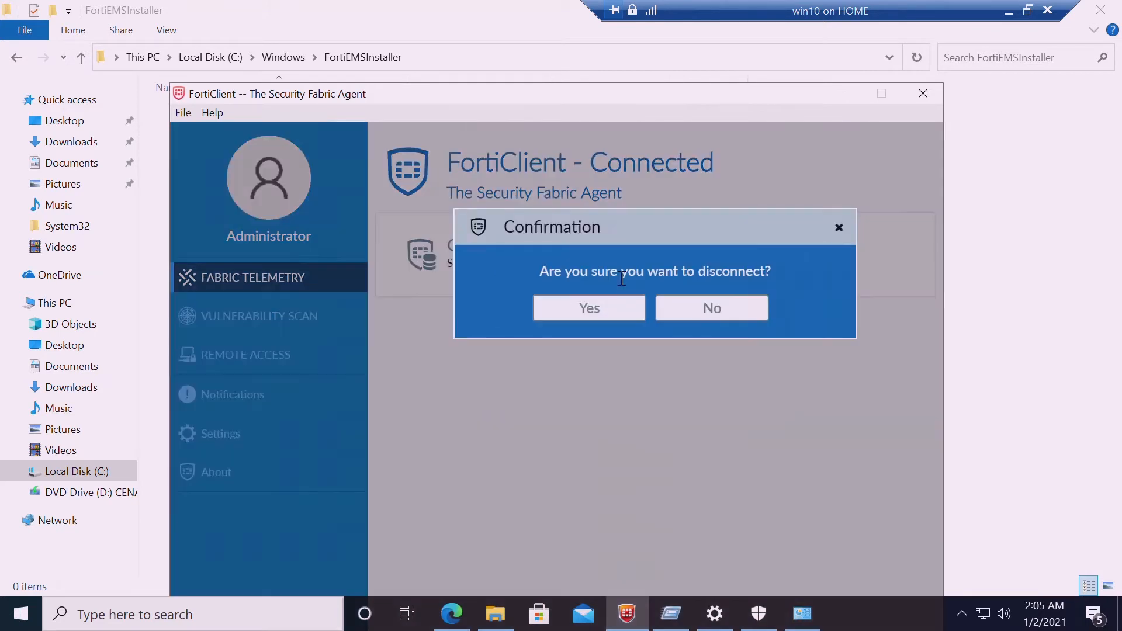
{"action": "left_click", "coordinate": [603, 318]}
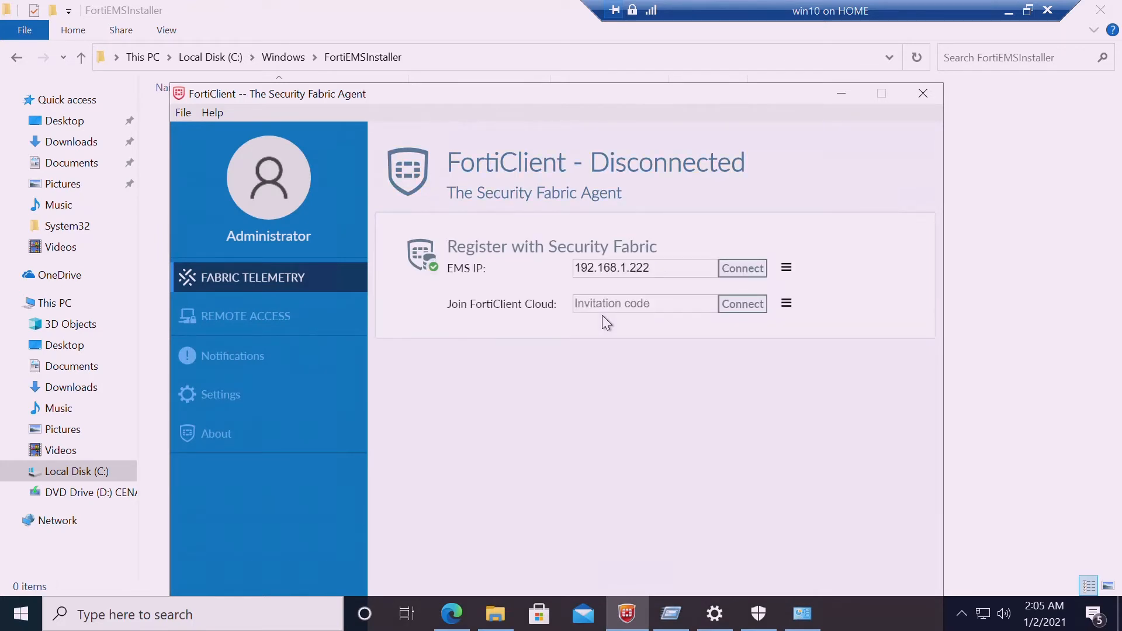
{"action": "left_click", "coordinate": [740, 269]}
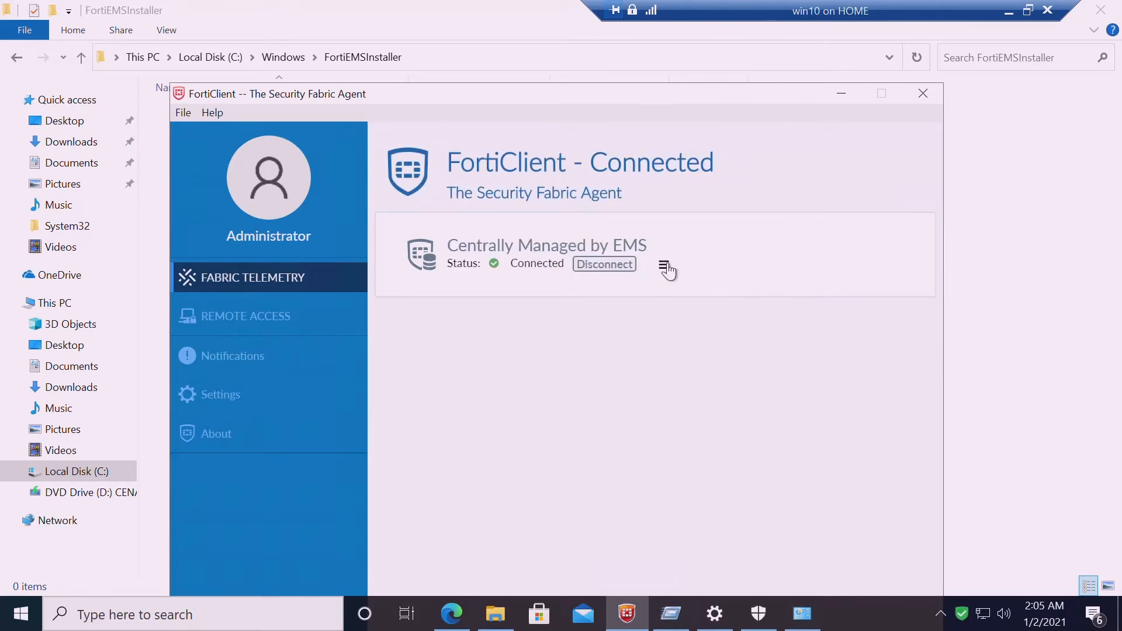
{"action": "mouse_move", "coordinate": [668, 270]}
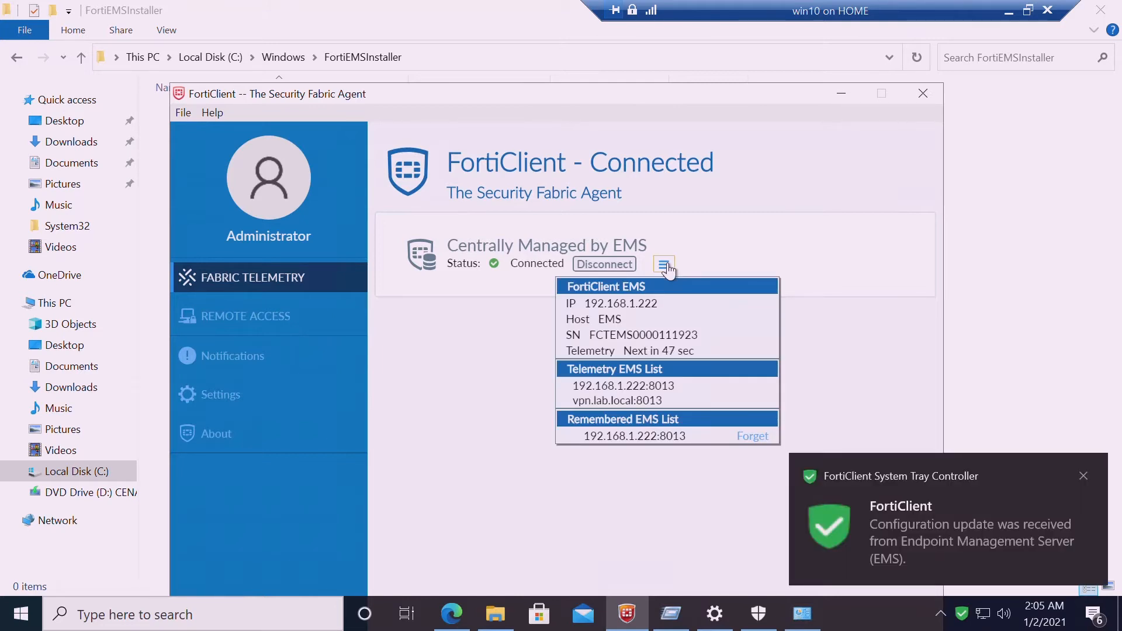
{"action": "left_click", "coordinate": [1002, 322]}
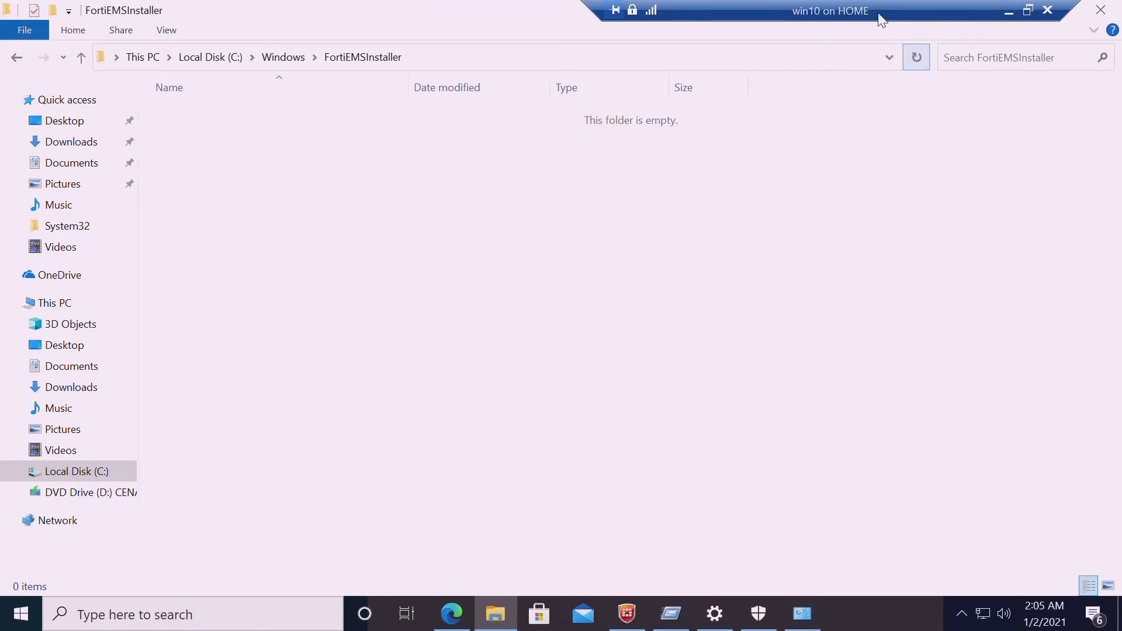
Minimize the win10 VM window and bring up the EMS virtual machine's console
{"action": "left_click_drag", "start_coordinate": [879, 18], "coordinate": [631, 7]}
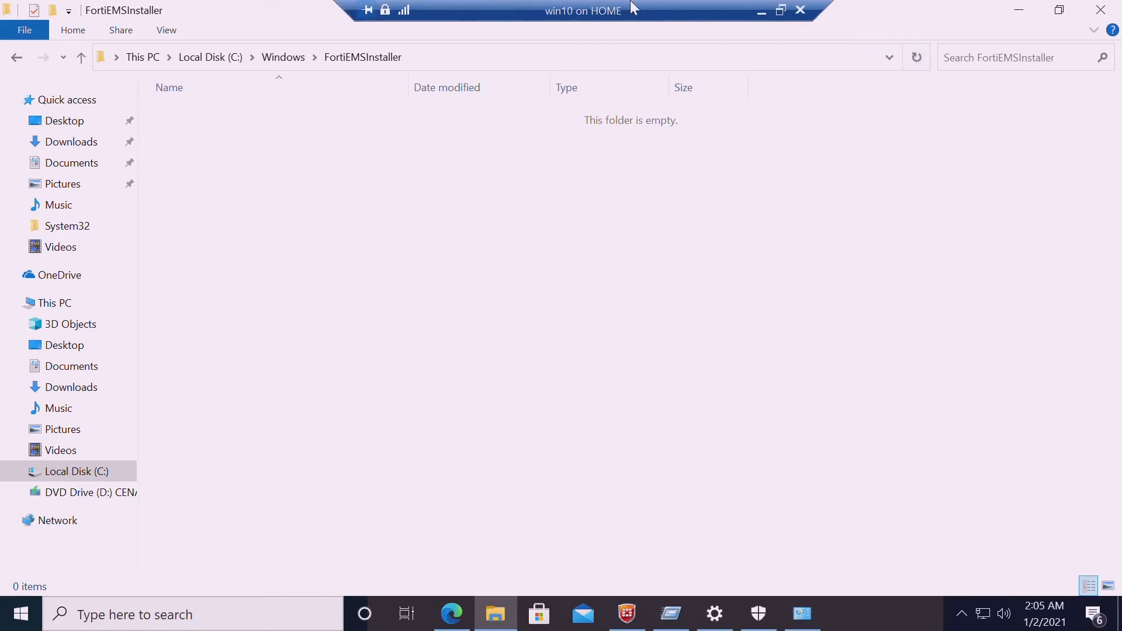
{"action": "left_click", "coordinate": [763, 20]}
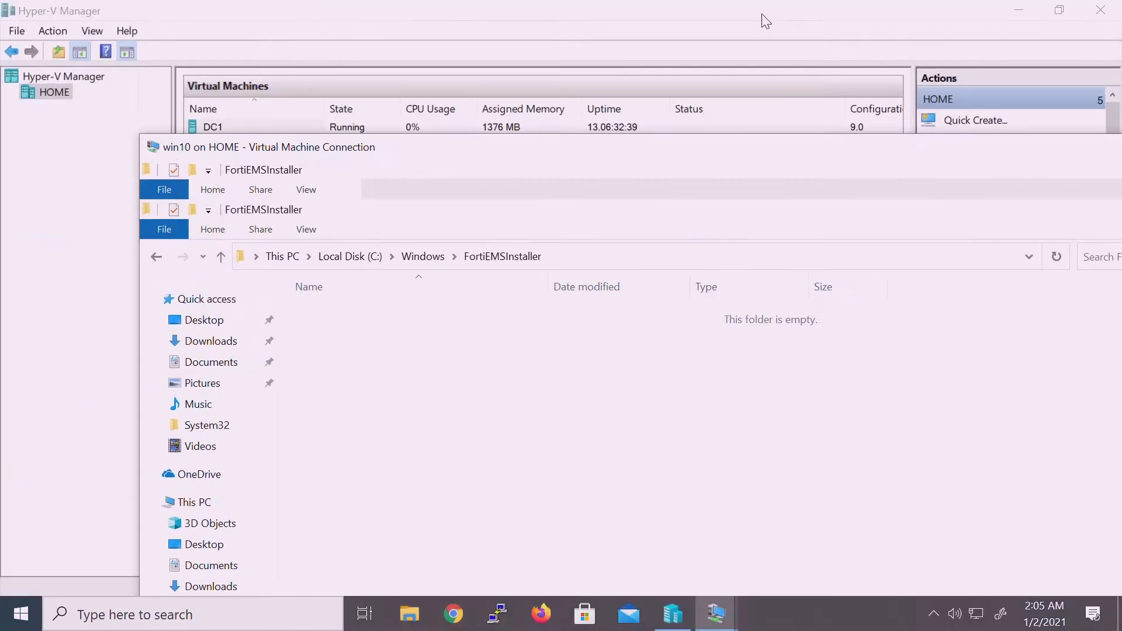
{"action": "mouse_move", "coordinate": [732, 615]}
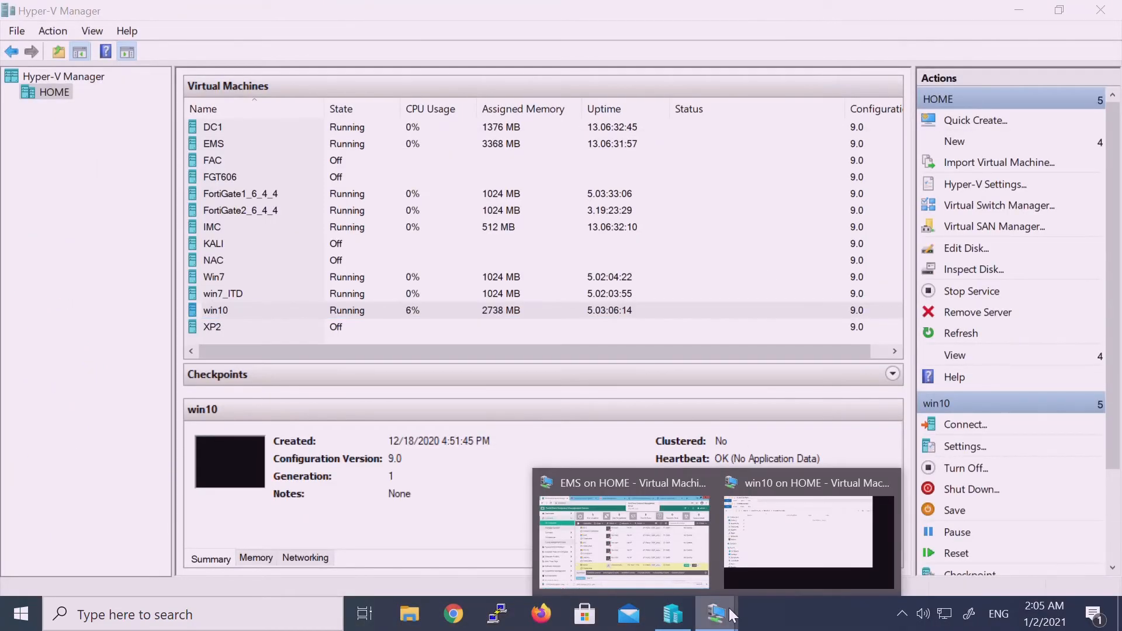
{"action": "left_click", "coordinate": [650, 574]}
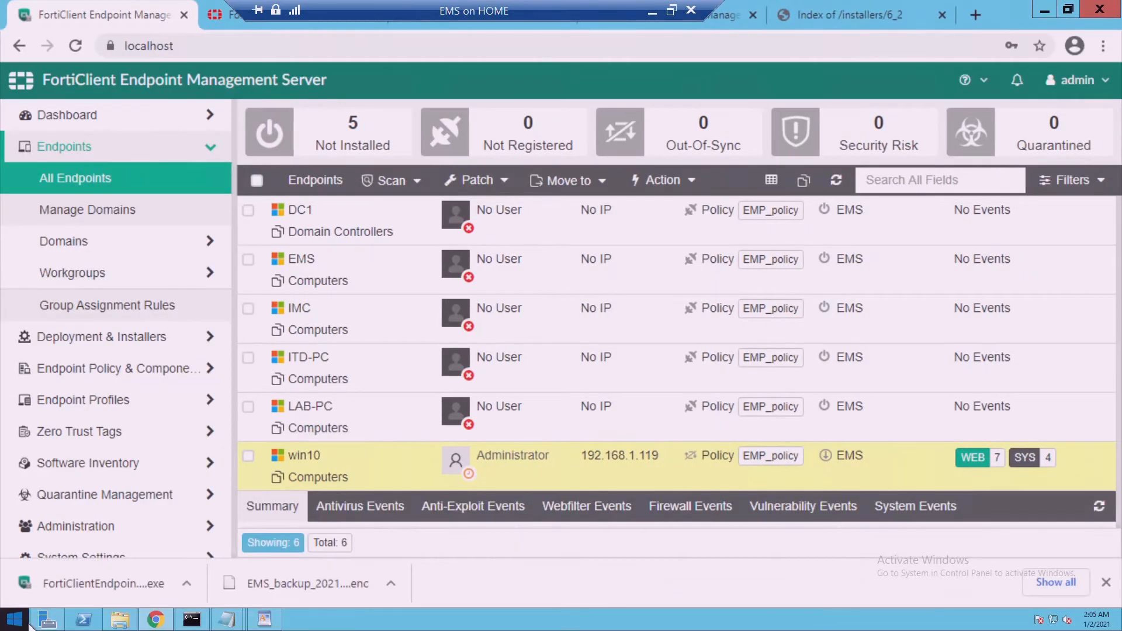
Browse the \\192.168.1.119\c$ share through Run, inspect its five folders, then close it
{"action": "right_click", "coordinate": [16, 619]}
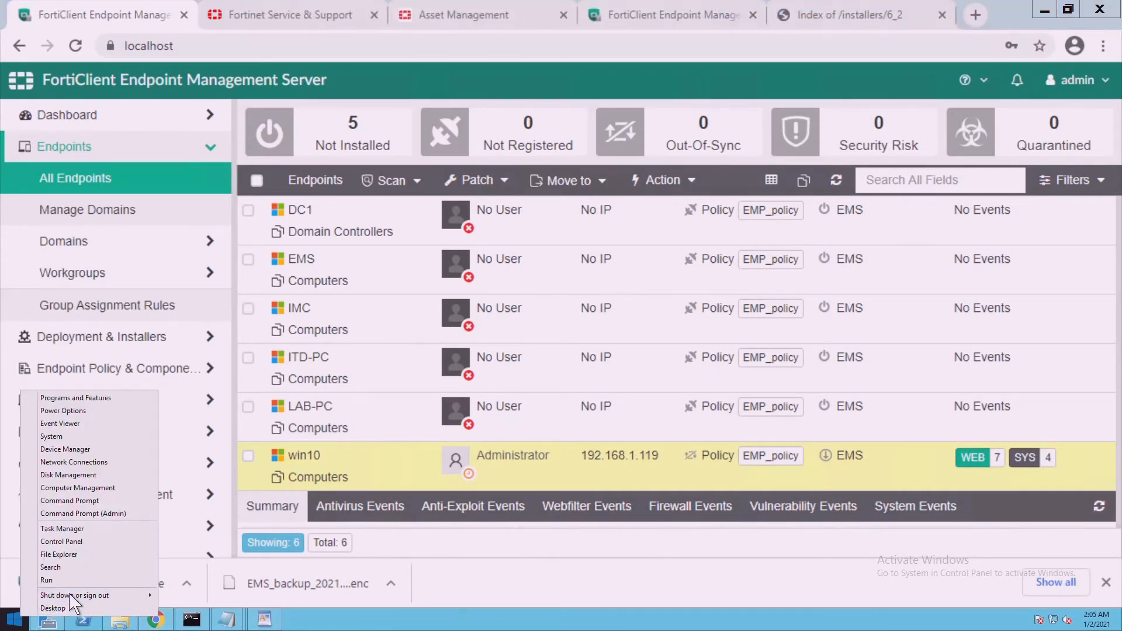
{"action": "left_click", "coordinate": [47, 580]}
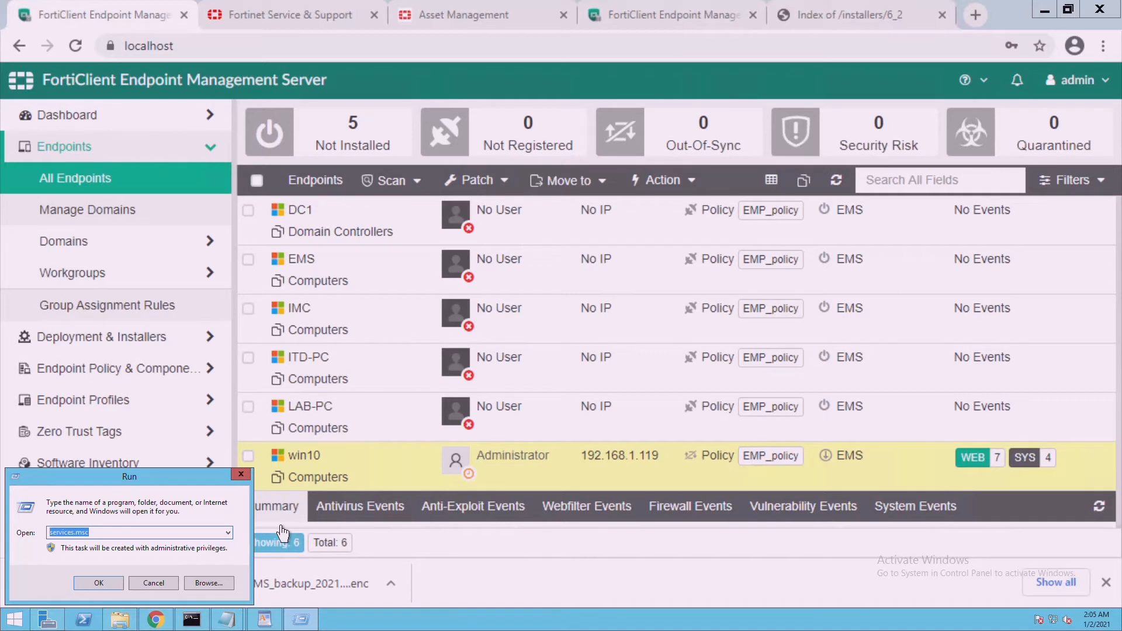
{"action": "type", "text": "\\\\192.168.1.119\\c$"}
{"action": "key", "text": "Return"}
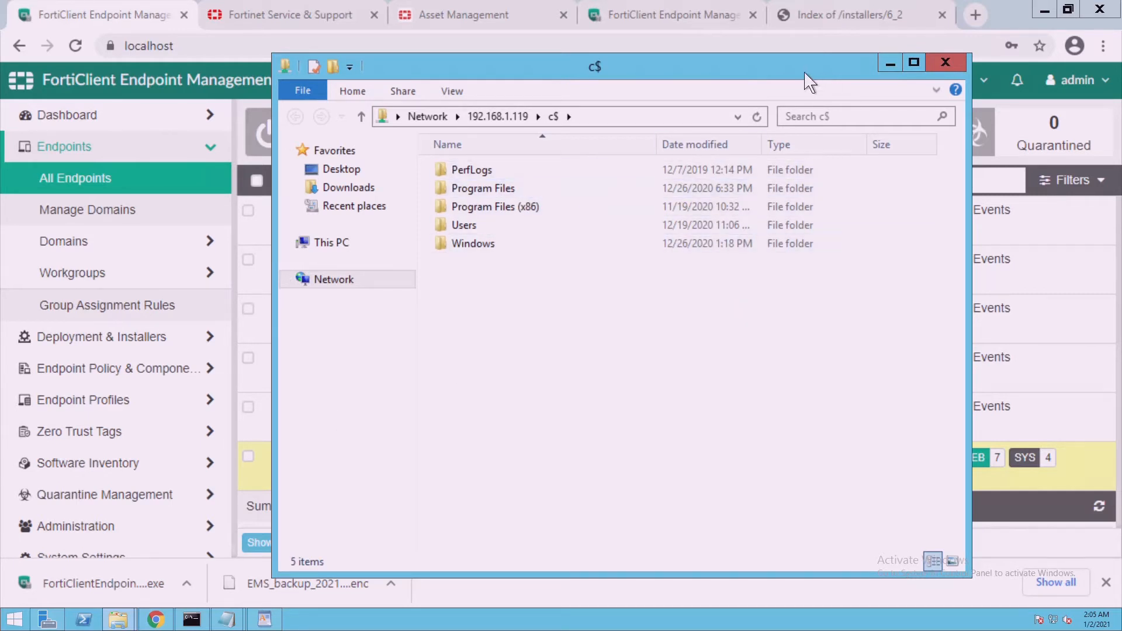
{"action": "left_click_drag", "start_coordinate": [783, 86], "coordinate": [682, 106]}
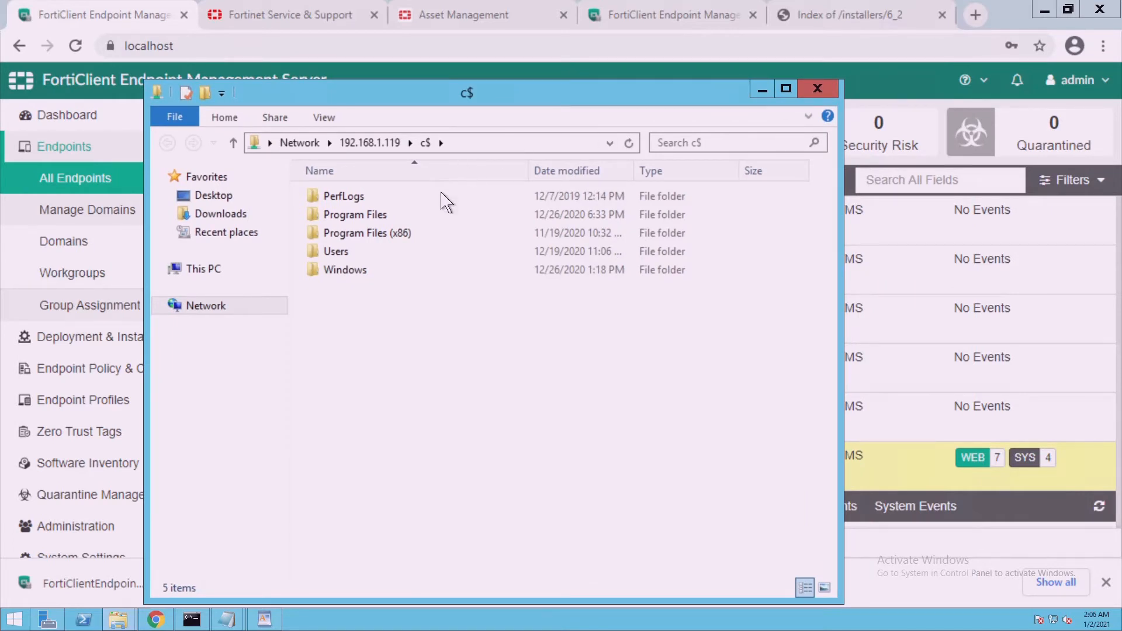
{"action": "left_click", "coordinate": [818, 89]}
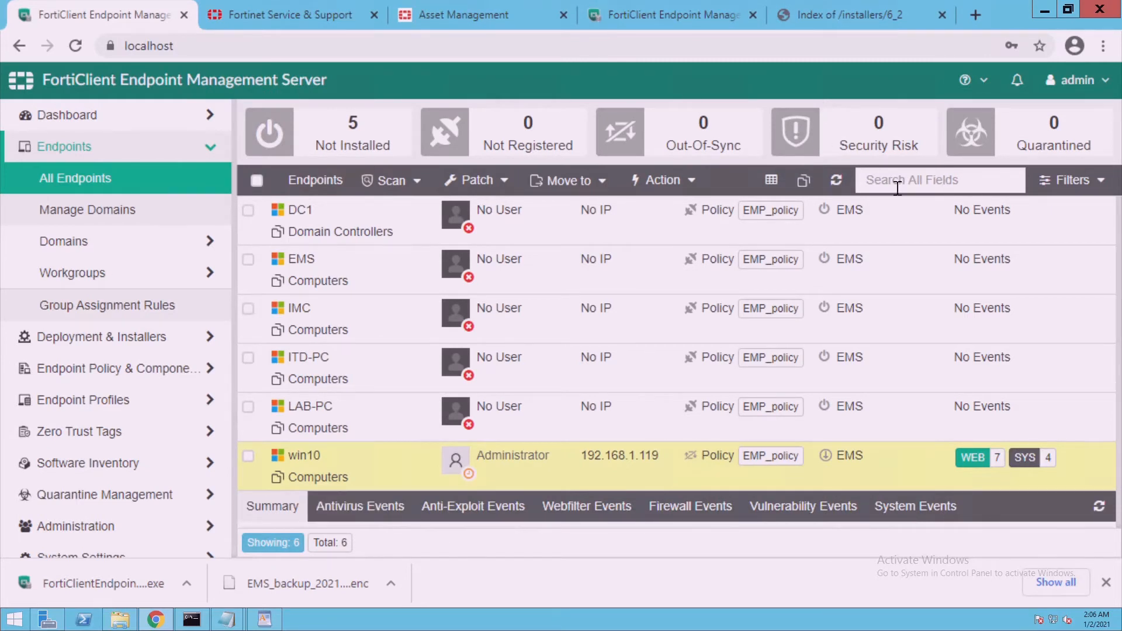
Refresh All Endpoints and confirm win10 shows Installer 6_4 and FortiClient Version 6.2.8.1012
{"action": "left_click", "coordinate": [839, 186]}
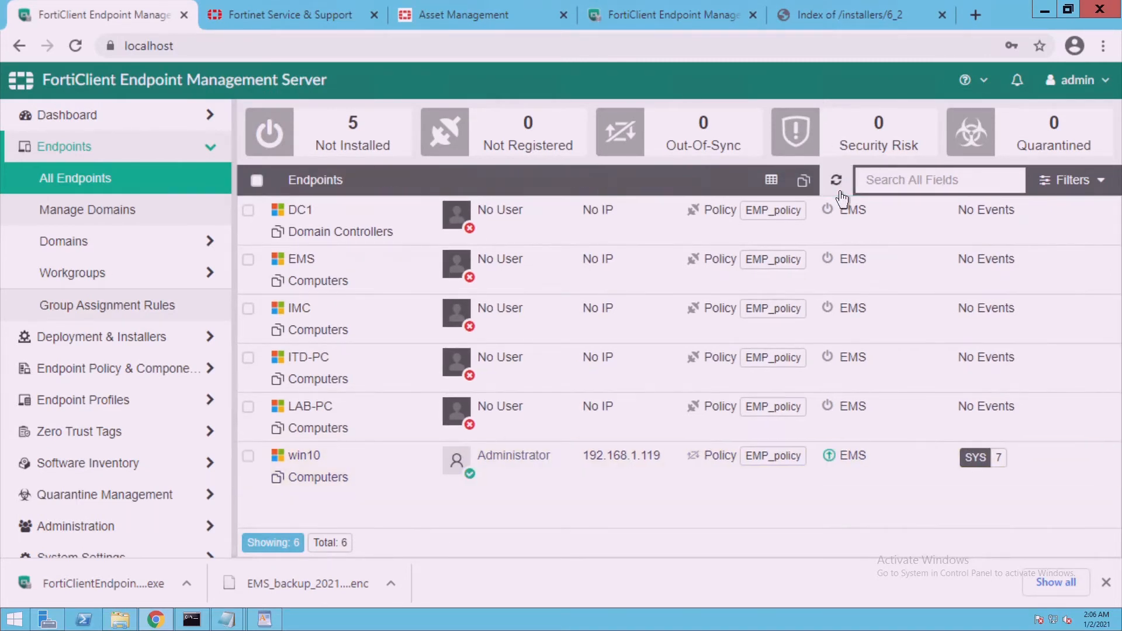
{"action": "left_click", "coordinate": [280, 487]}
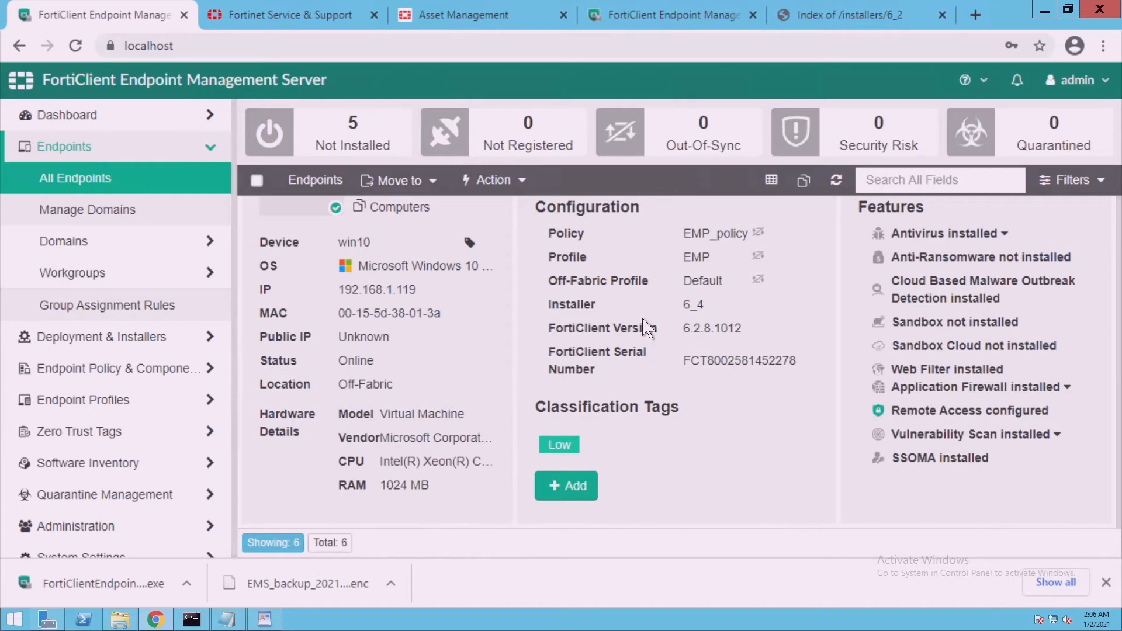
{"action": "double_click", "coordinate": [694, 310]}
{"action": "left_click_drag", "start_coordinate": [685, 333], "coordinate": [758, 337]}
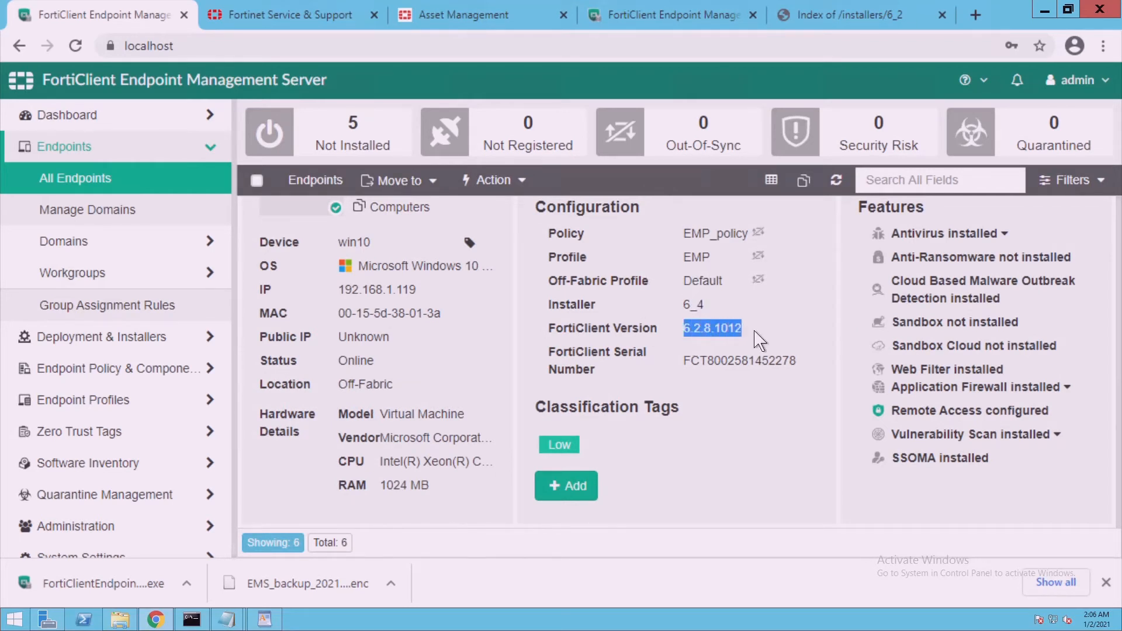
{"action": "double_click", "coordinate": [694, 310]}
{"action": "left_click_drag", "start_coordinate": [683, 329], "coordinate": [754, 332]}
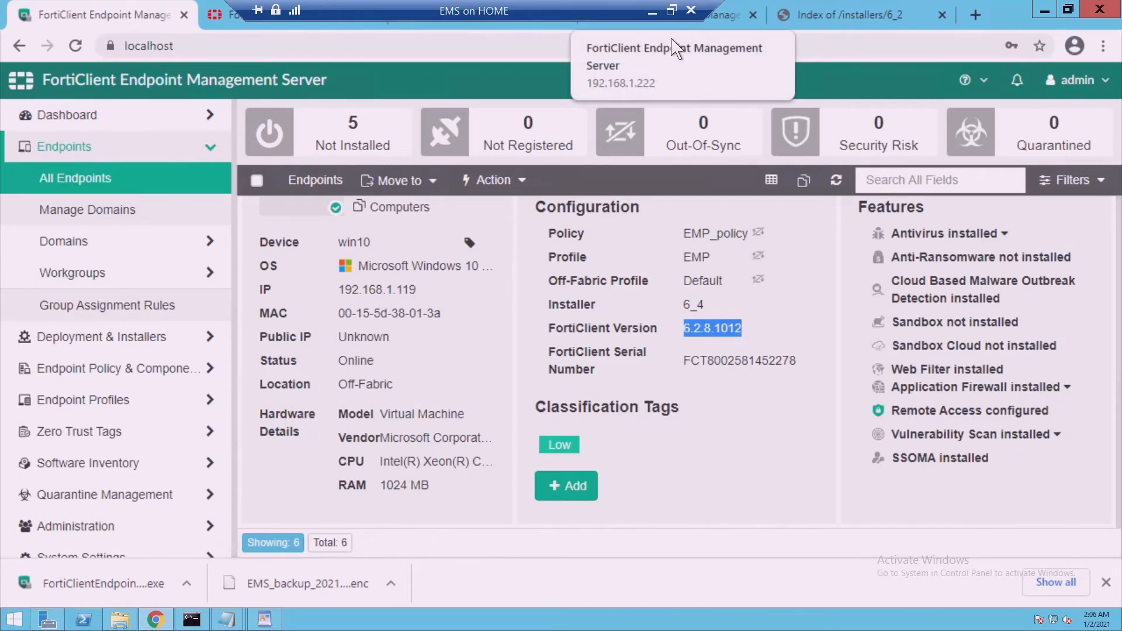
{"action": "left_click", "coordinate": [650, 10]}
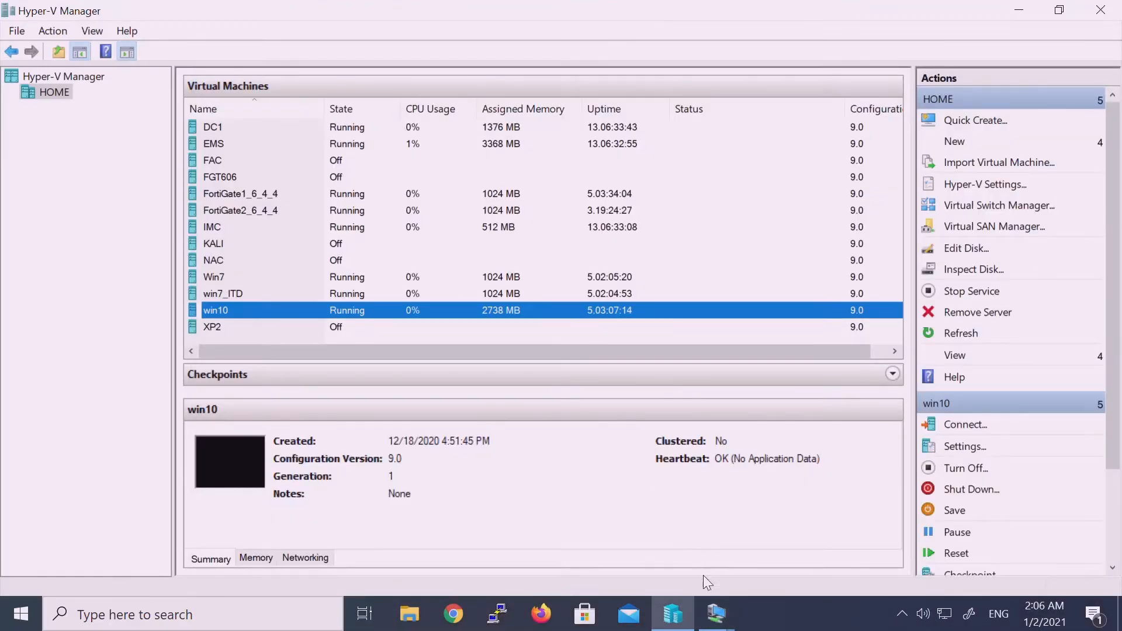
On the win10 VM, recheck that C:\Windows\FortiEMSInstaller is empty
{"action": "mouse_move", "coordinate": [716, 614]}
{"action": "left_click", "coordinate": [780, 544]}
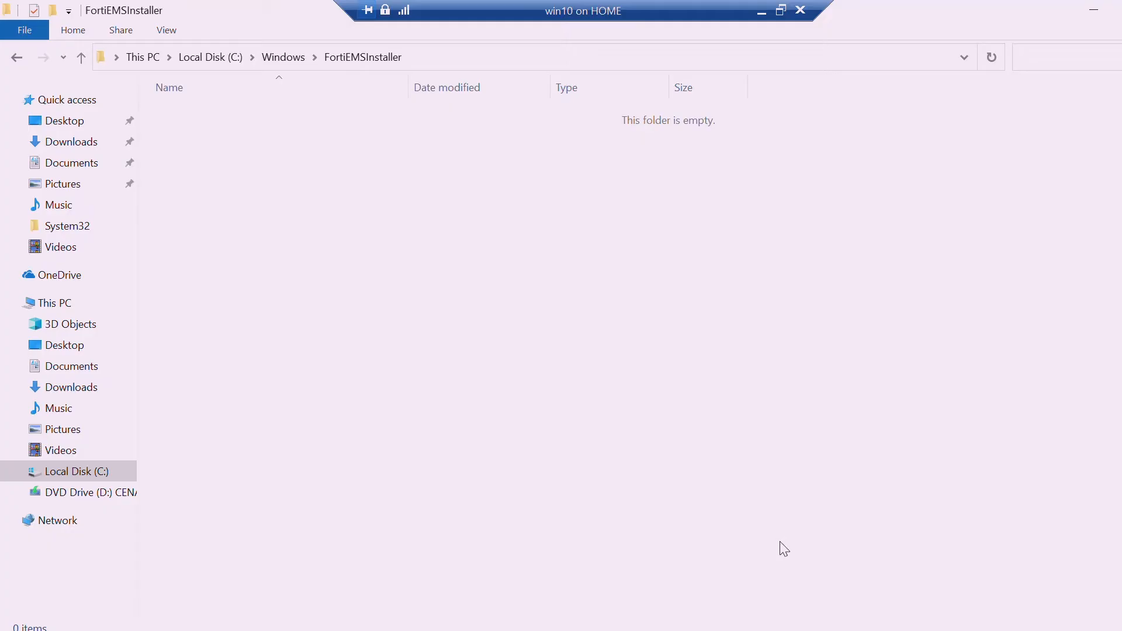
{"action": "left_click", "coordinate": [85, 61]}
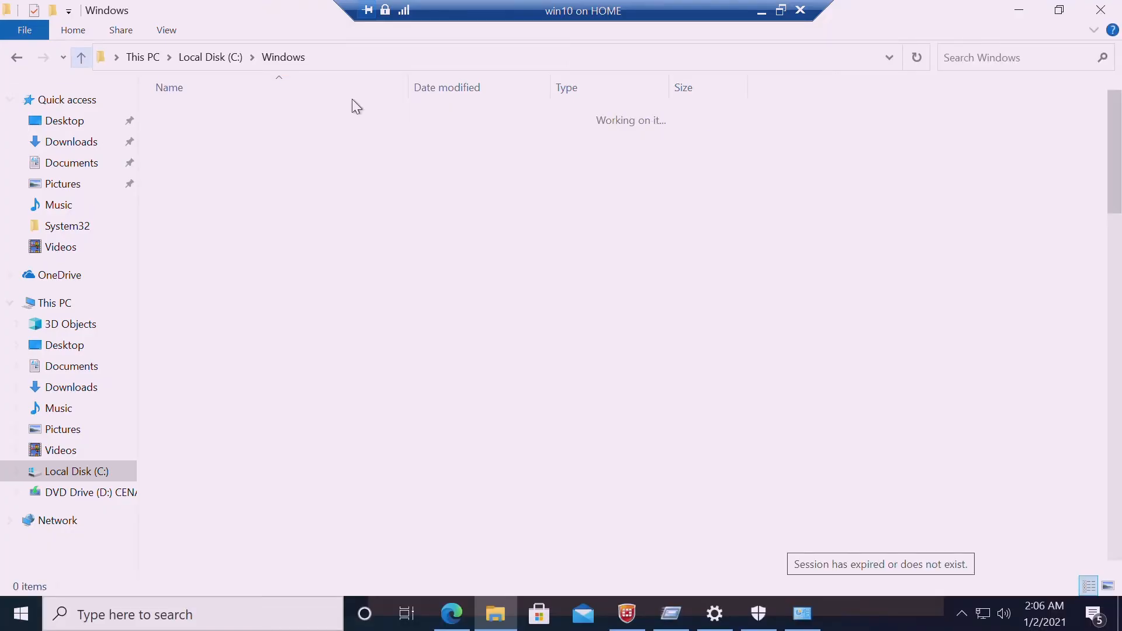
{"action": "double_click", "coordinate": [255, 471]}
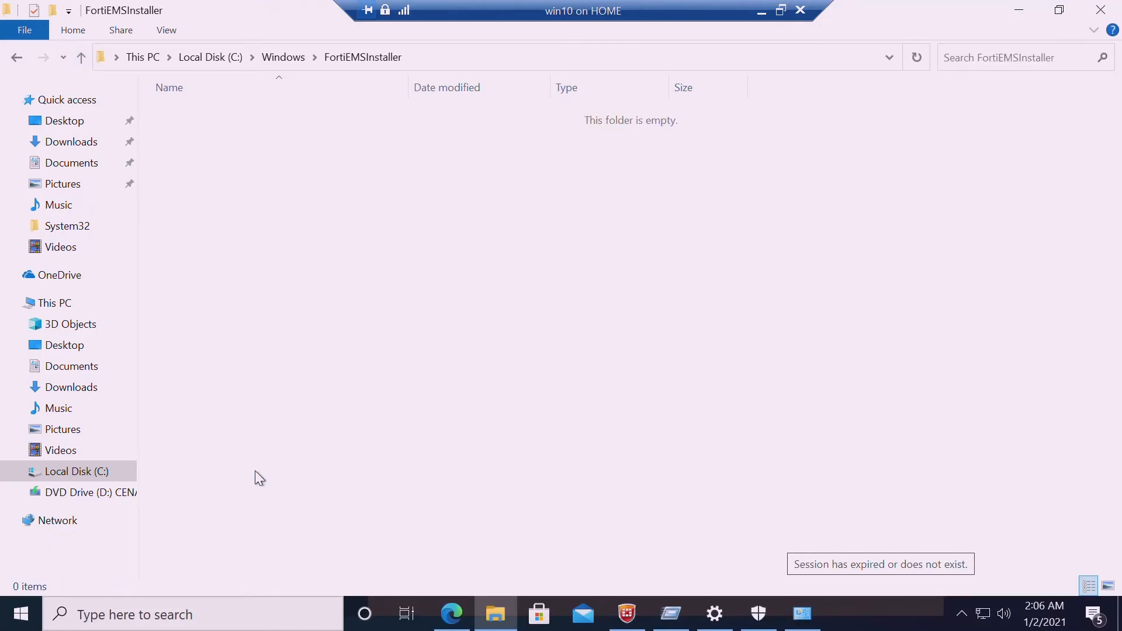
Launch the Services console with services.msc from the Run dialog
{"action": "right_click", "coordinate": [20, 614]}
{"action": "left_click", "coordinate": [84, 527]}
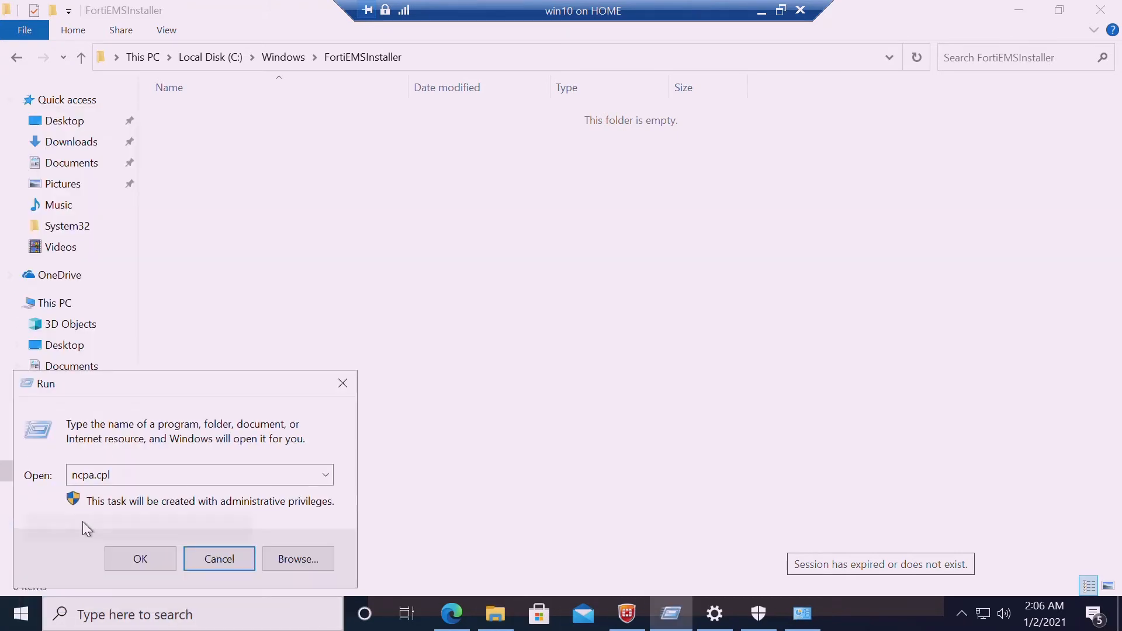
{"action": "double_click", "coordinate": [146, 484]}
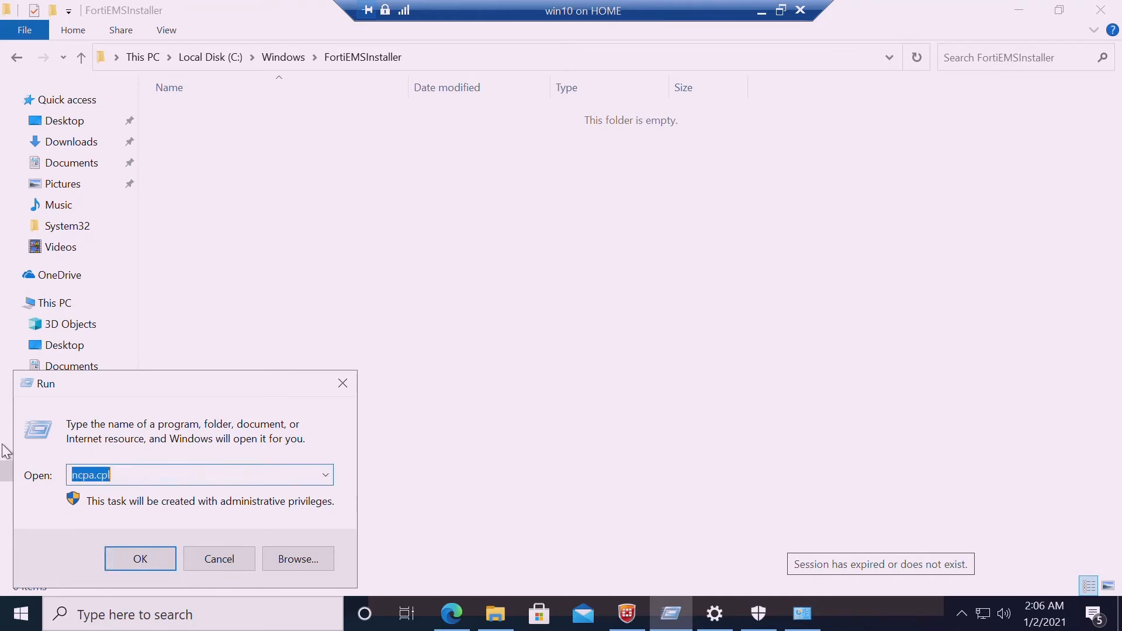
{"action": "type", "text": "services.msc"}
{"action": "key", "text": "Return"}
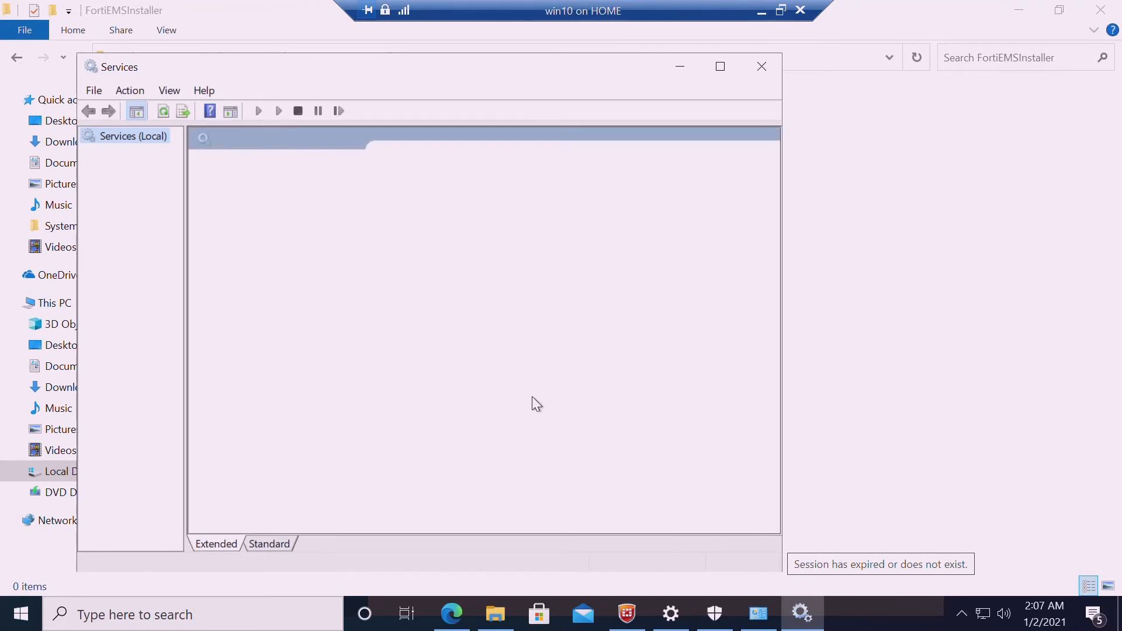
Set Remote Registry to Automatic (Delayed Start), apply it, and start the service
{"action": "left_click", "coordinate": [436, 296]}
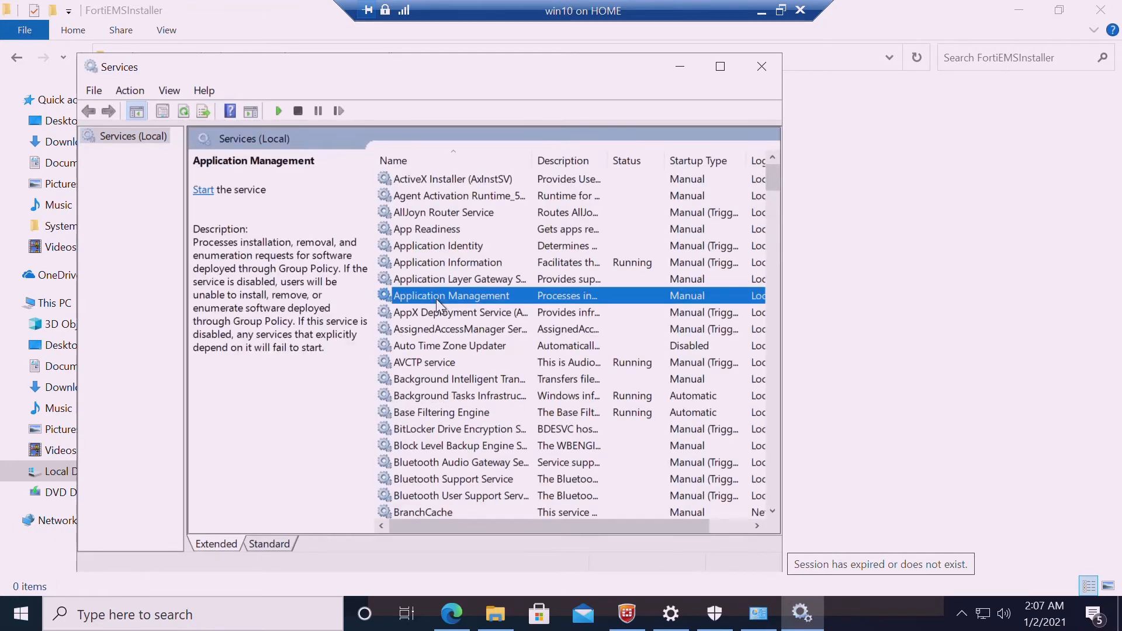
{"action": "type", "text": "re"}
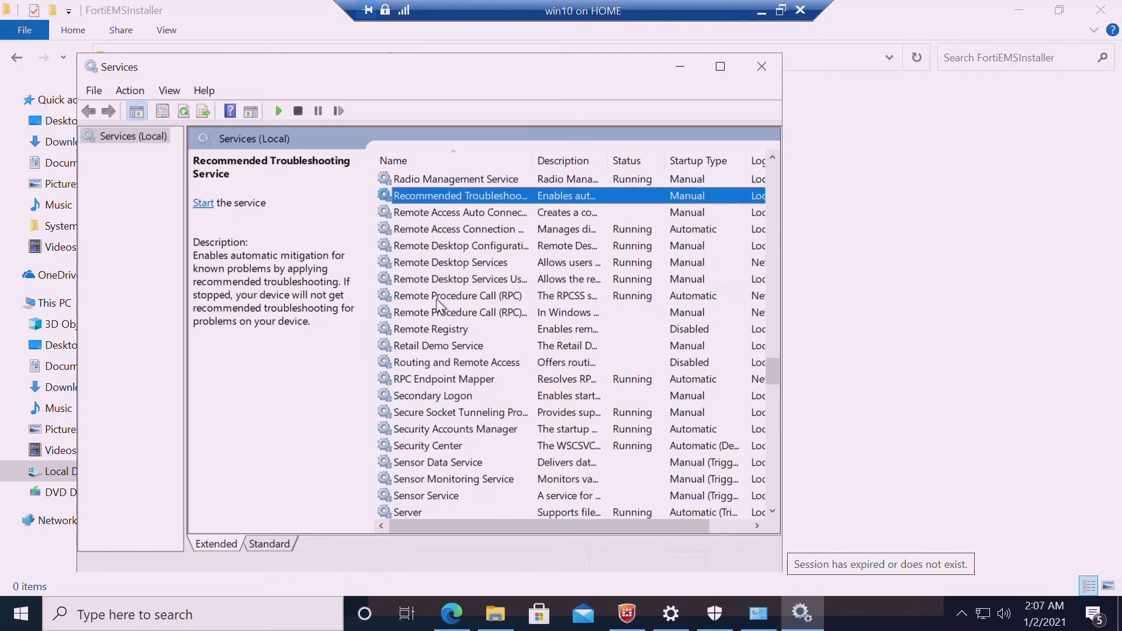
{"action": "left_click", "coordinate": [442, 331]}
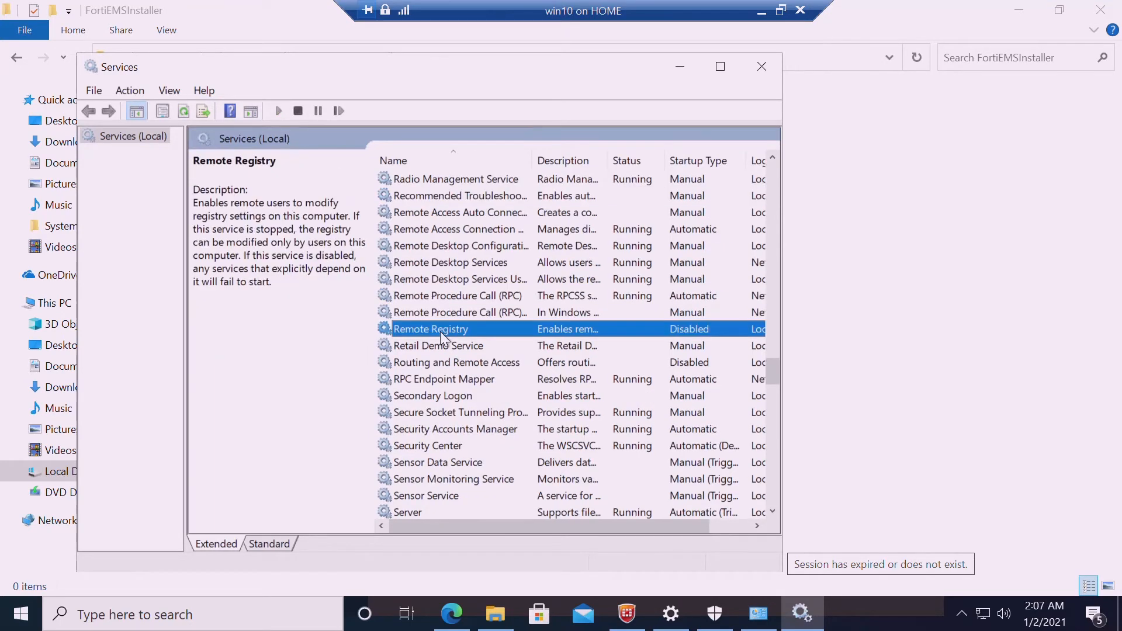
{"action": "right_click", "coordinate": [429, 332]}
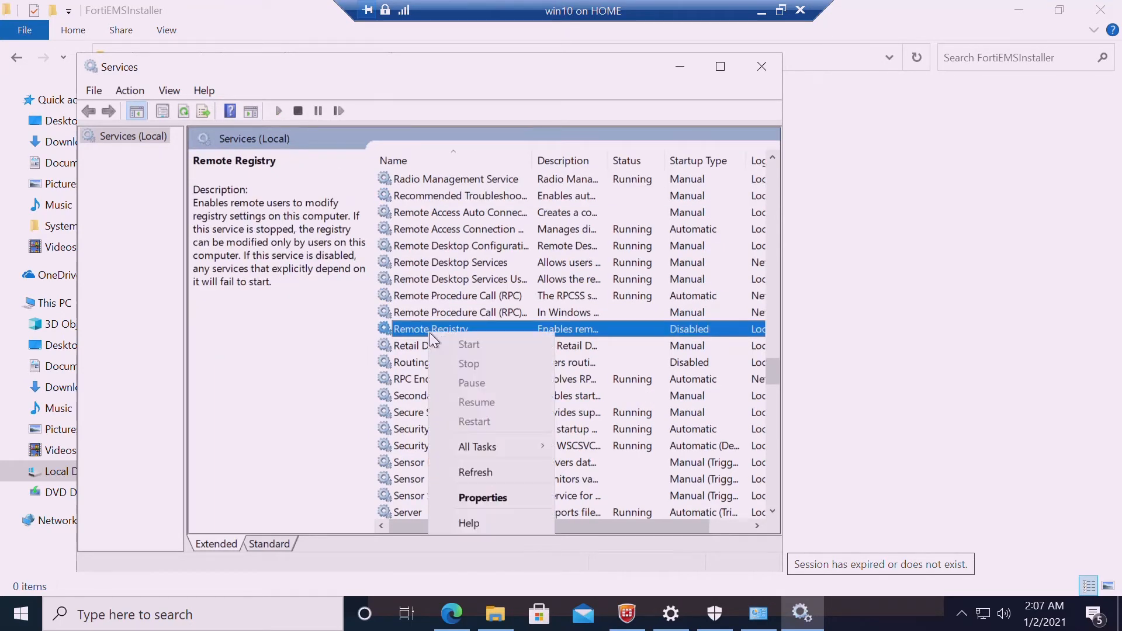
{"action": "left_click", "coordinate": [491, 498]}
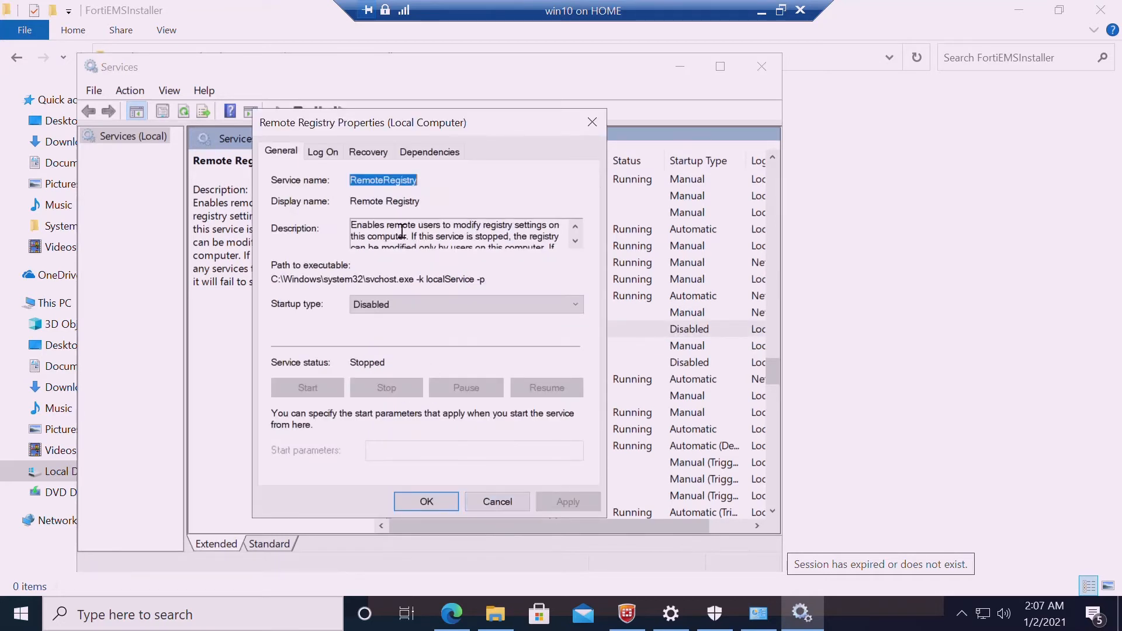
{"action": "left_click", "coordinate": [398, 305]}
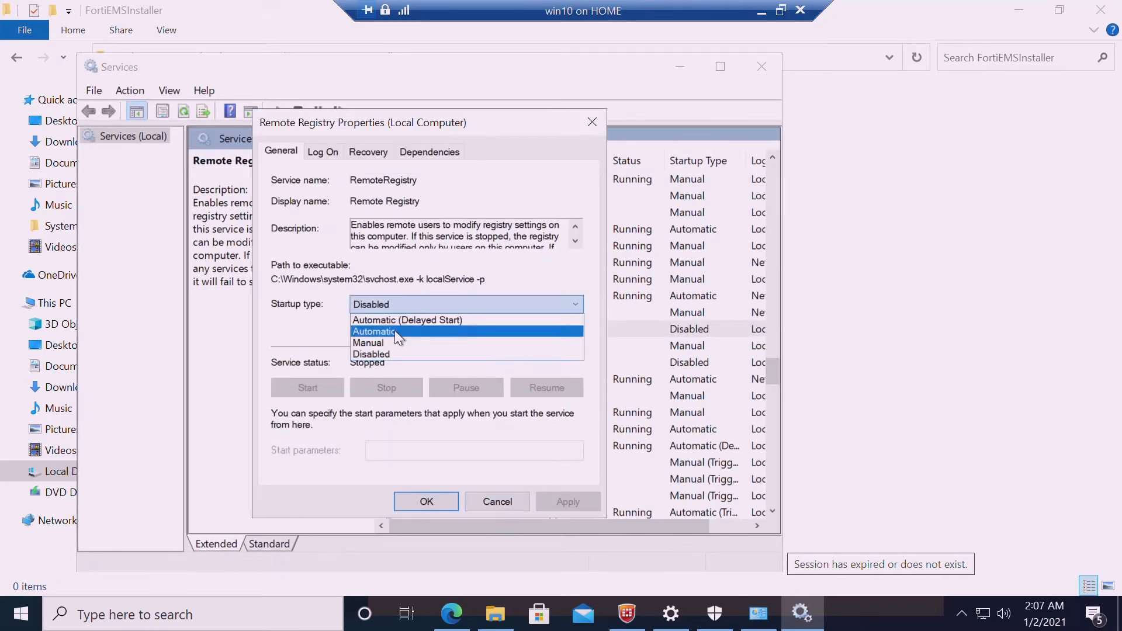
{"action": "left_click", "coordinate": [395, 325]}
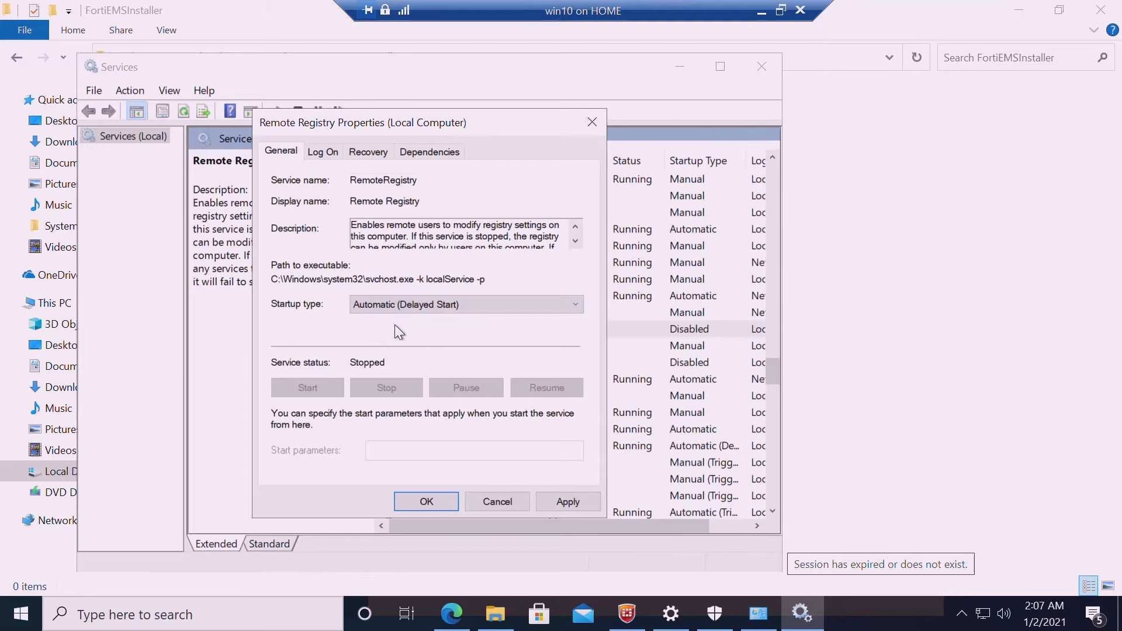
{"action": "left_click", "coordinate": [575, 496]}
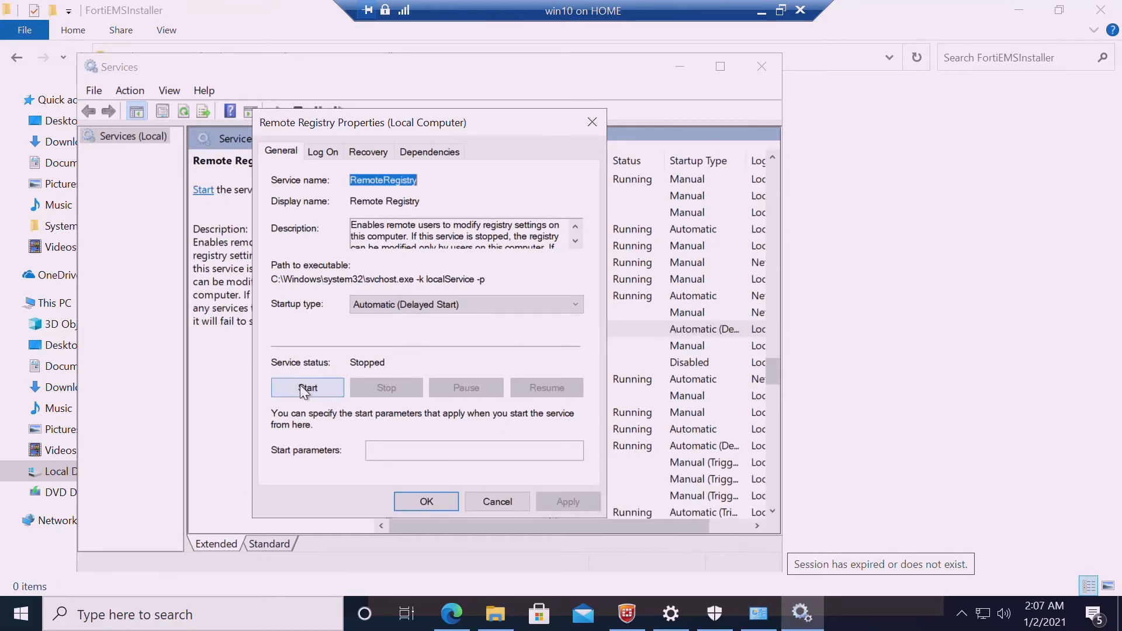
{"action": "left_click", "coordinate": [305, 388]}
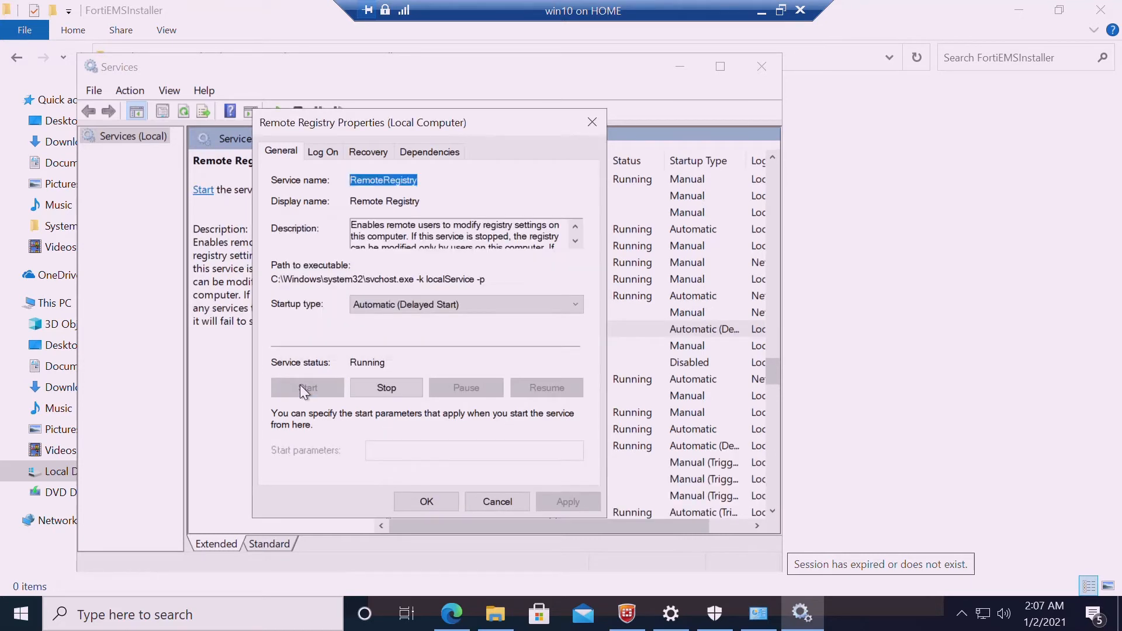
{"action": "left_click", "coordinate": [406, 504]}
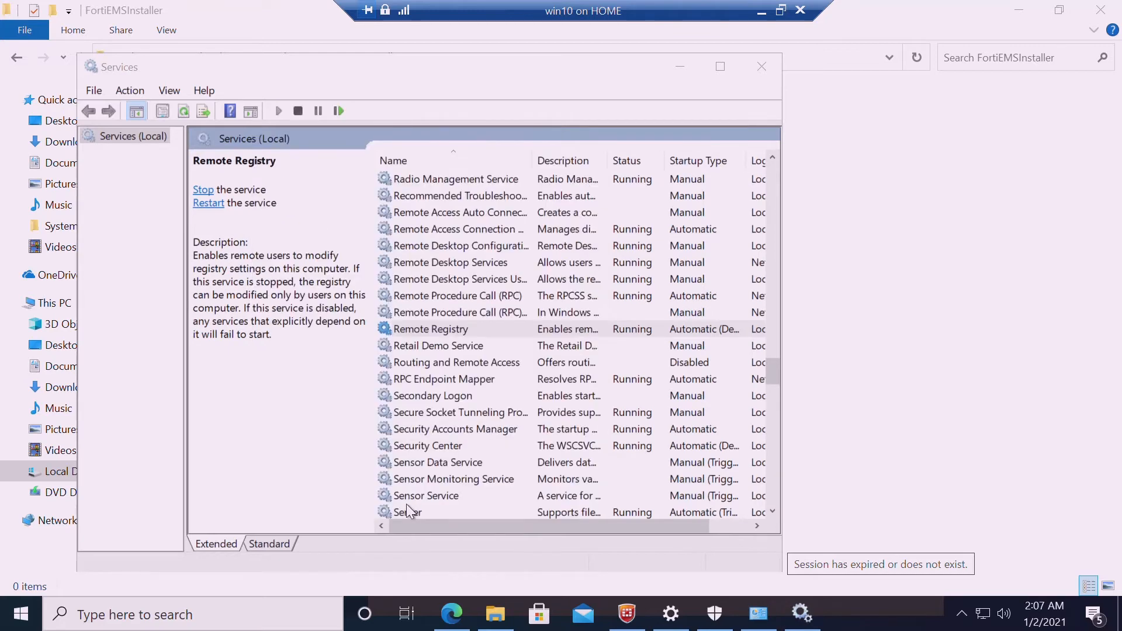
Minimise Services and load docs.fortinet.com in a new Edge tab
{"action": "left_click", "coordinate": [679, 66]}
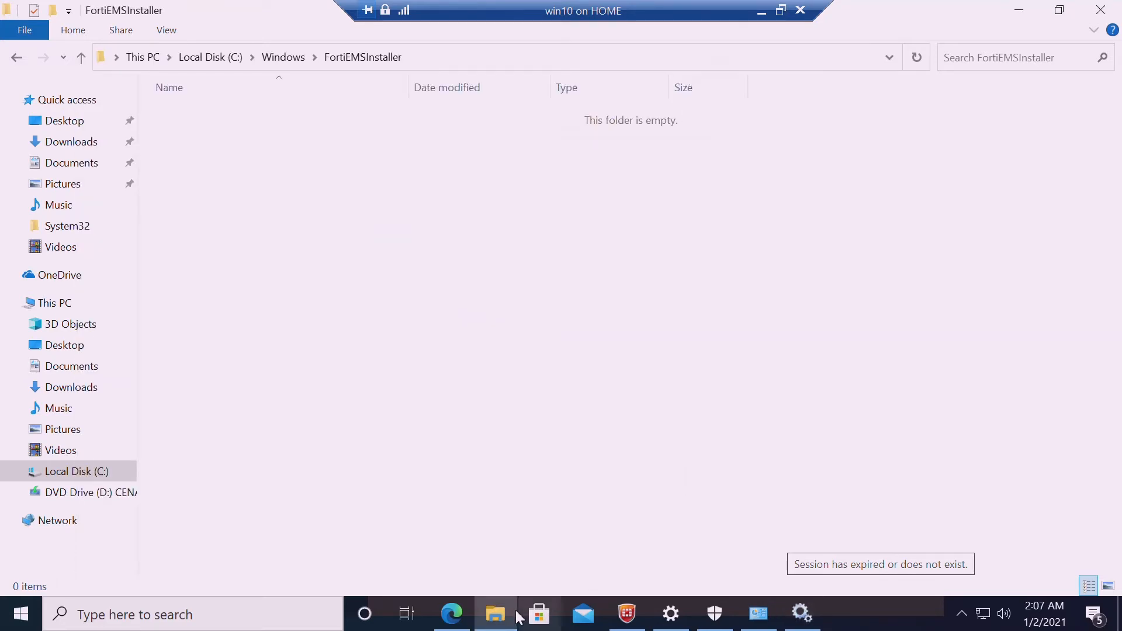
{"action": "left_click", "coordinate": [452, 614]}
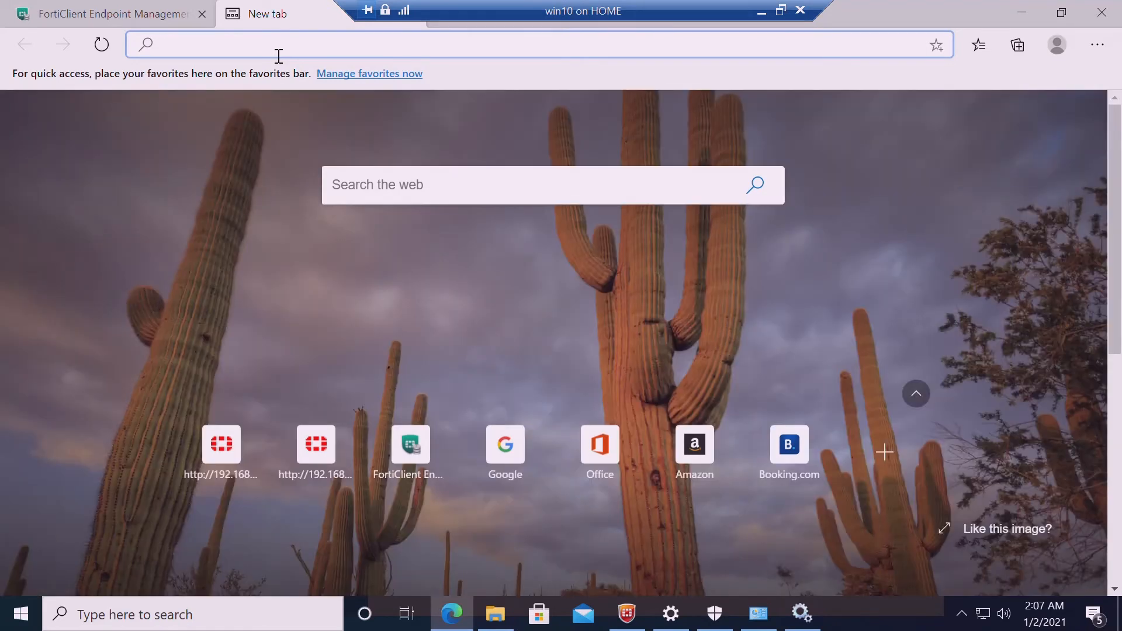
{"action": "type", "text": "doc"}
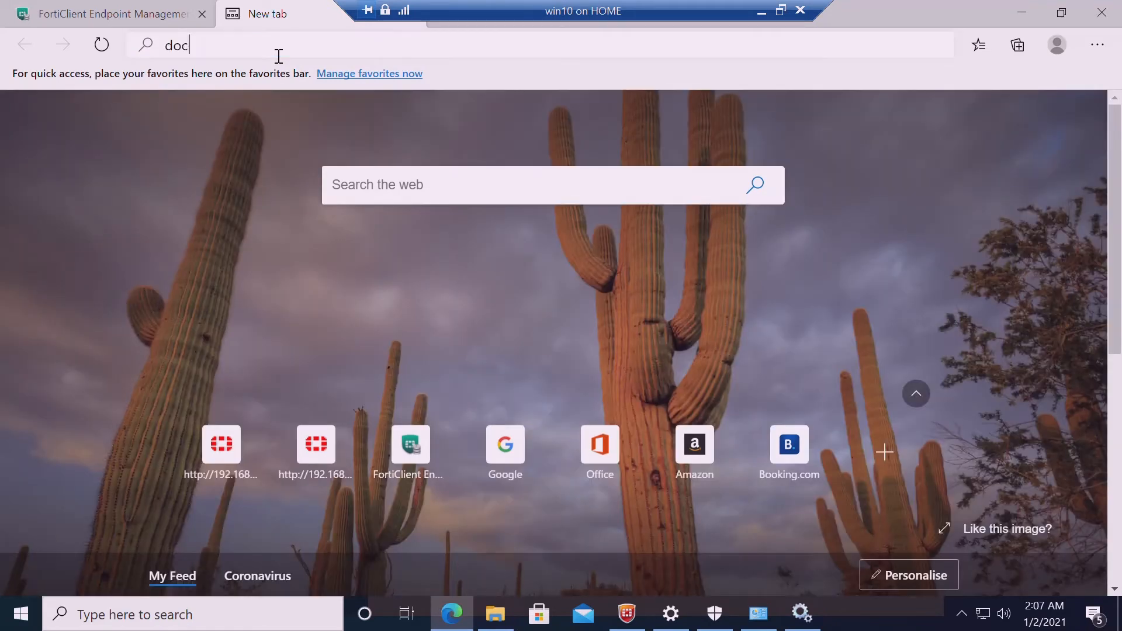
{"action": "type", "text": "s.fortinet.com"}
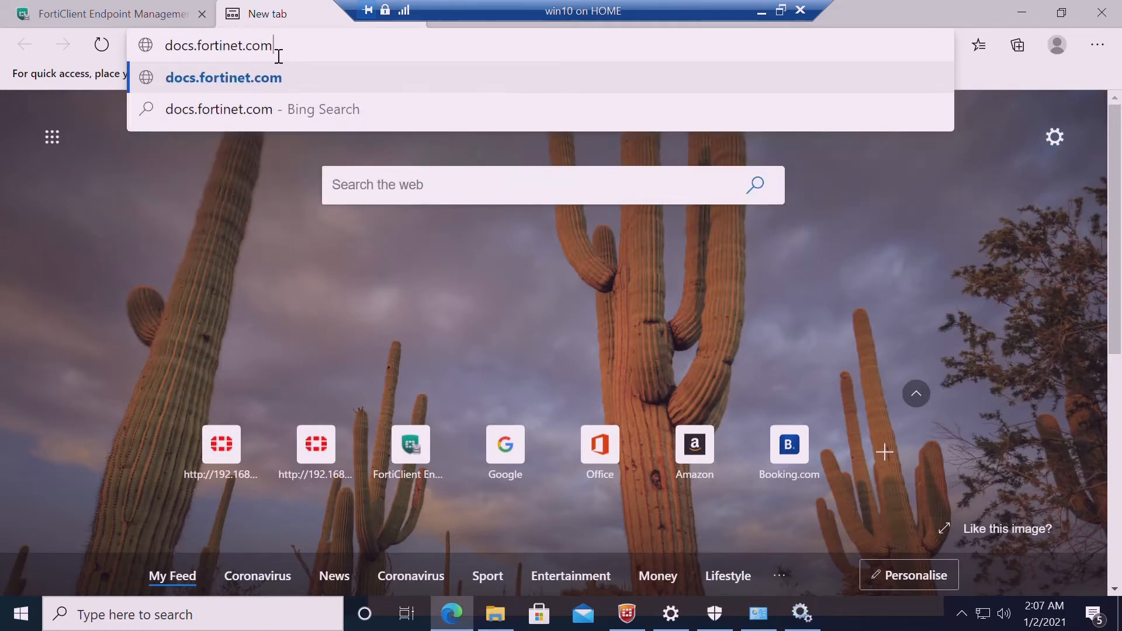
{"action": "key", "text": "Return"}
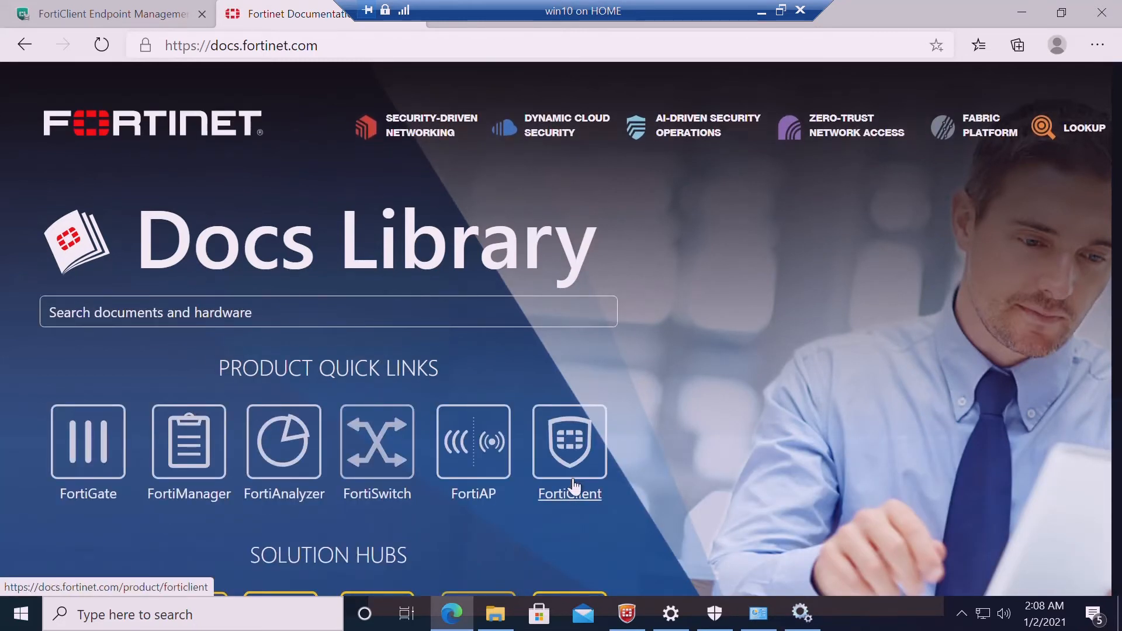
Open the FortiClient EMS Administration Guide from the Fortinet docs
{"action": "left_click", "coordinate": [575, 501]}
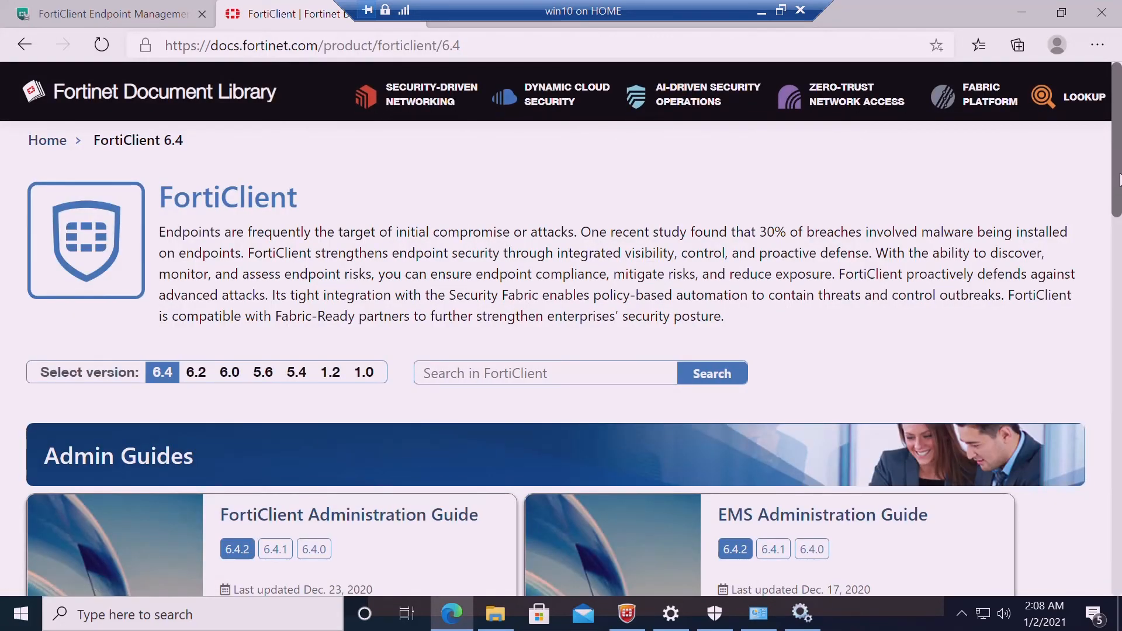
{"action": "left_click_drag", "start_coordinate": [1119, 181], "coordinate": [1119, 214]}
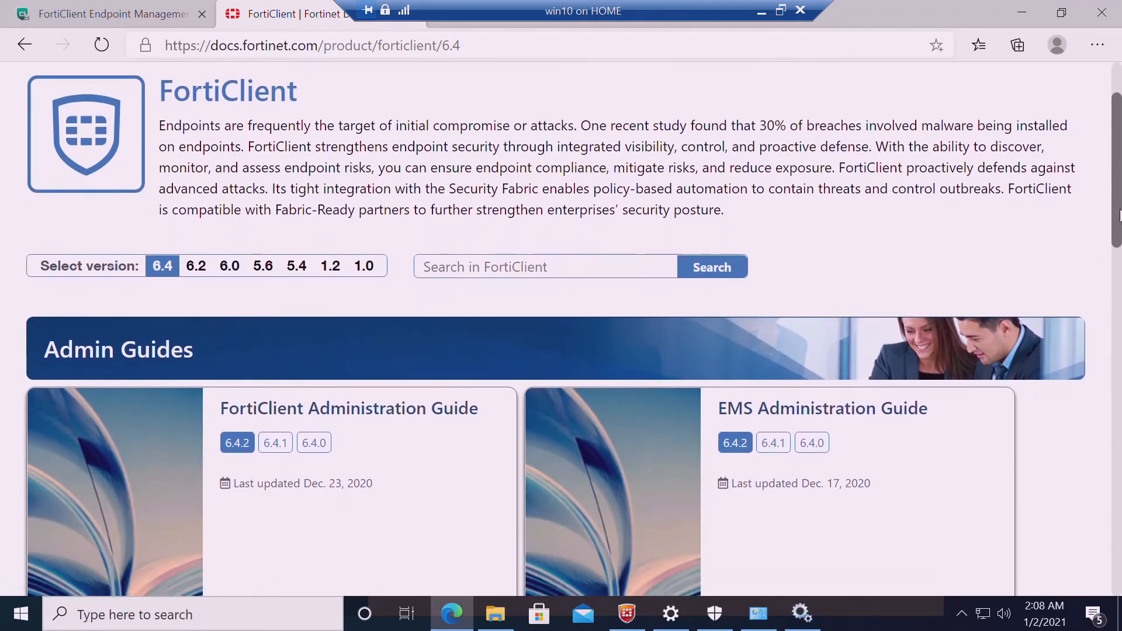
{"action": "left_click", "coordinate": [854, 399]}
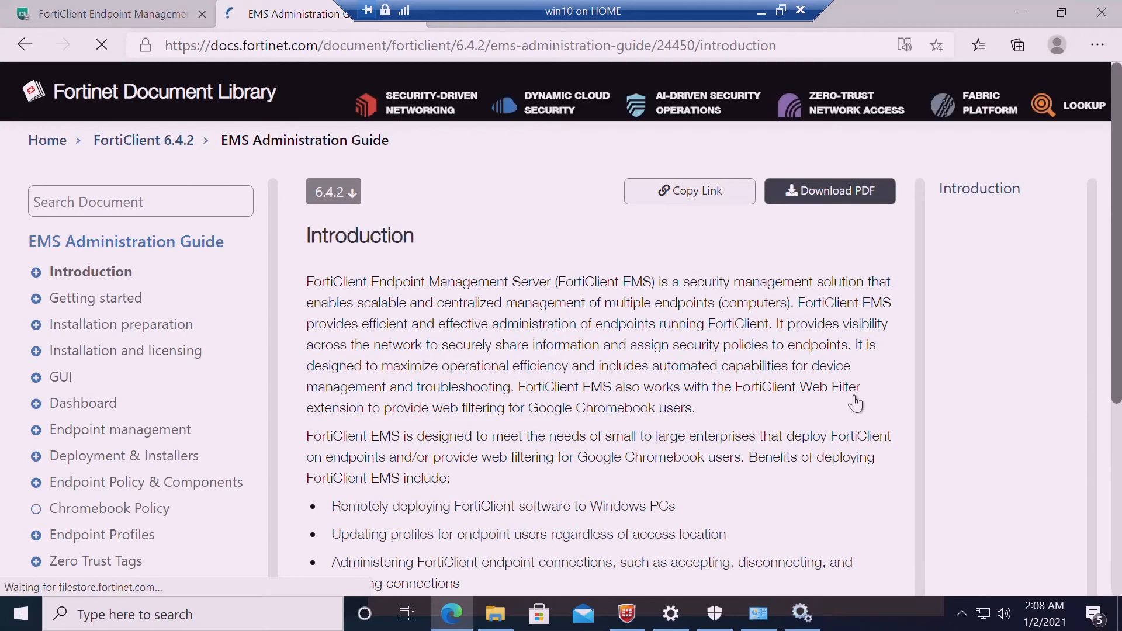
Go to Deployment & Installers > Manage Deployment > Preparing Windows endpoints for FortiClient deployment
{"action": "left_click", "coordinate": [36, 342]}
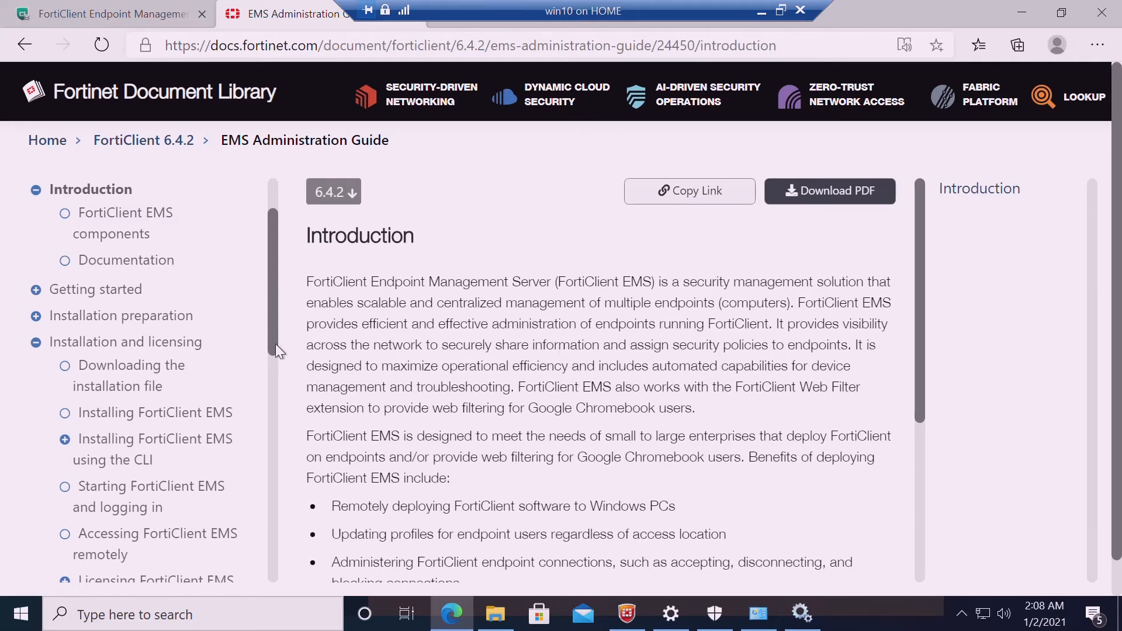
{"action": "left_click_drag", "start_coordinate": [276, 345], "coordinate": [271, 399]}
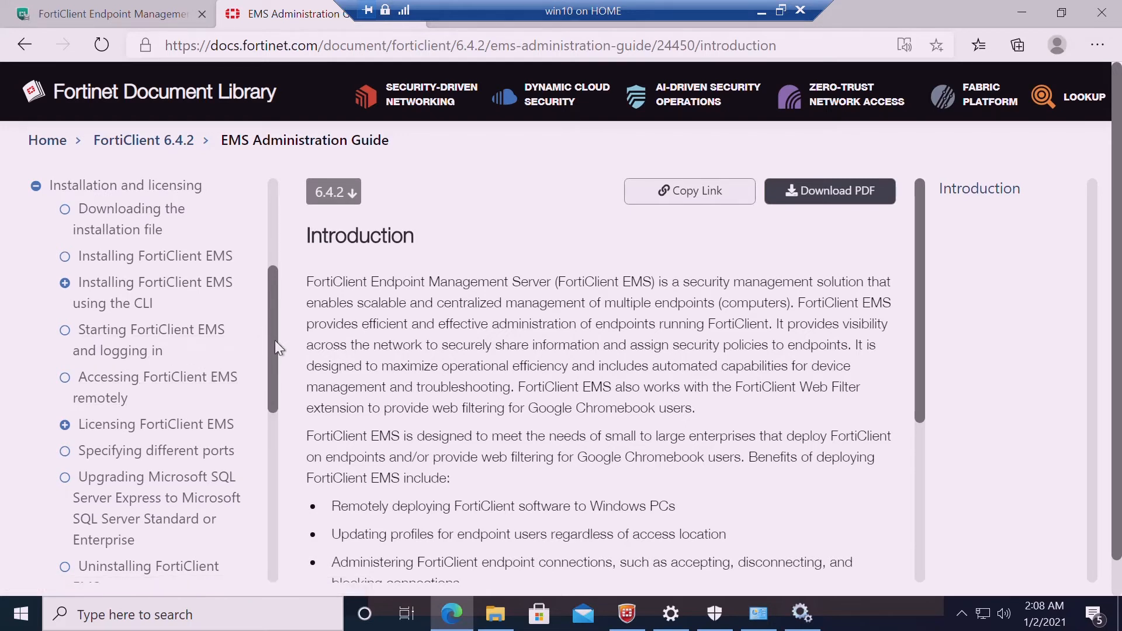
{"action": "left_click_drag", "start_coordinate": [275, 341], "coordinate": [274, 490]}
{"action": "left_click", "coordinate": [40, 505]}
{"action": "left_click", "coordinate": [68, 367]}
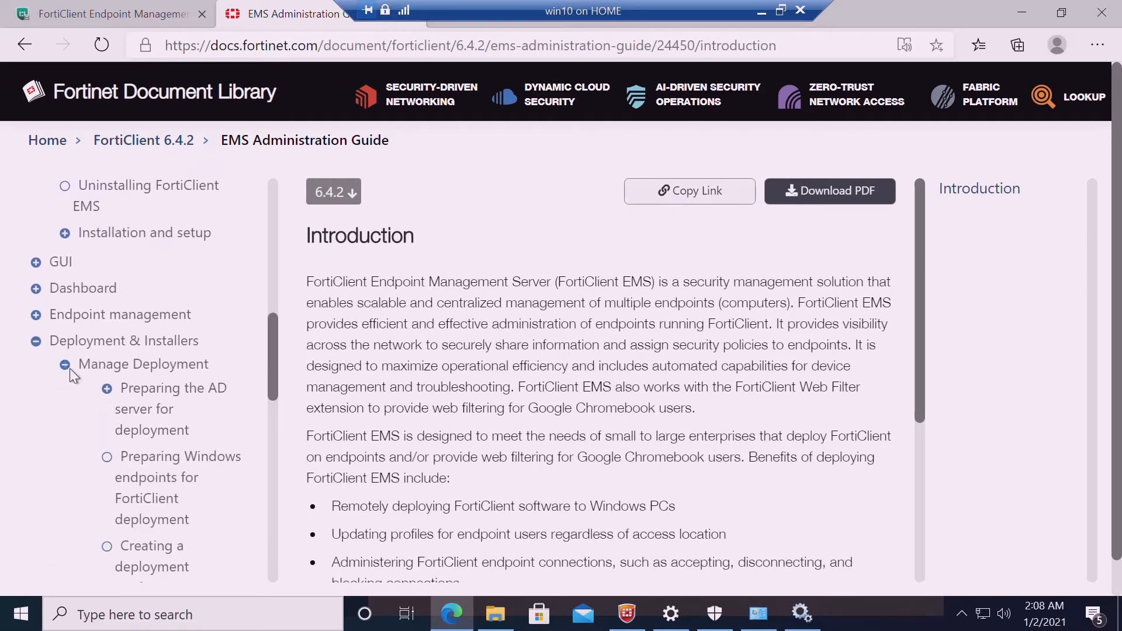
{"action": "left_click_drag", "start_coordinate": [274, 364], "coordinate": [275, 391]}
{"action": "left_click", "coordinate": [170, 383]}
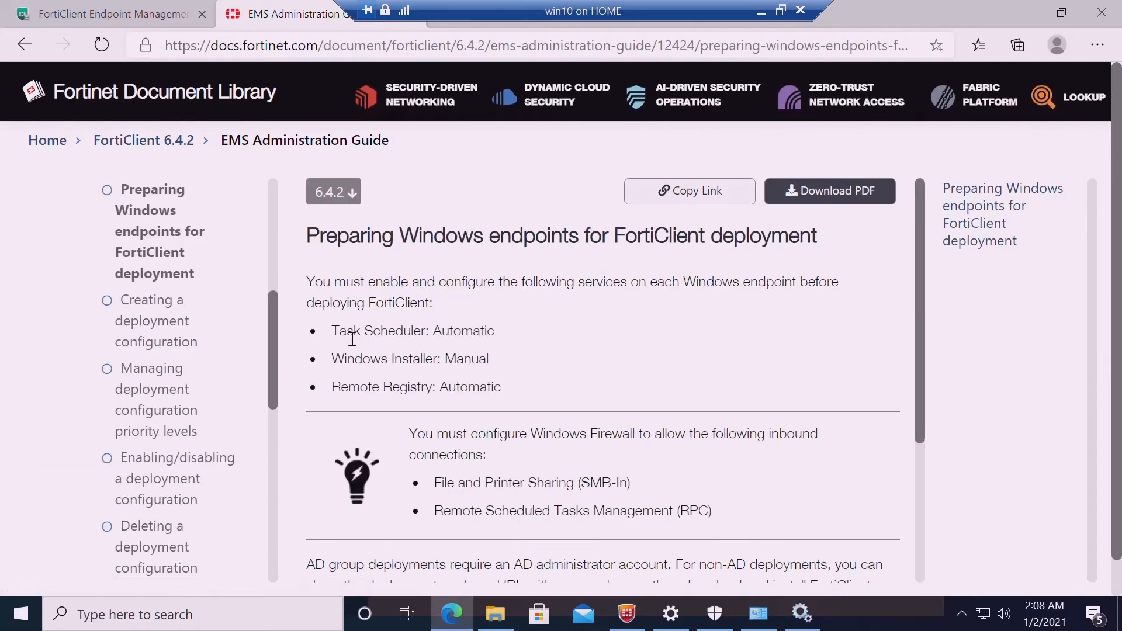
{"action": "left_click_drag", "start_coordinate": [340, 332], "coordinate": [454, 339]}
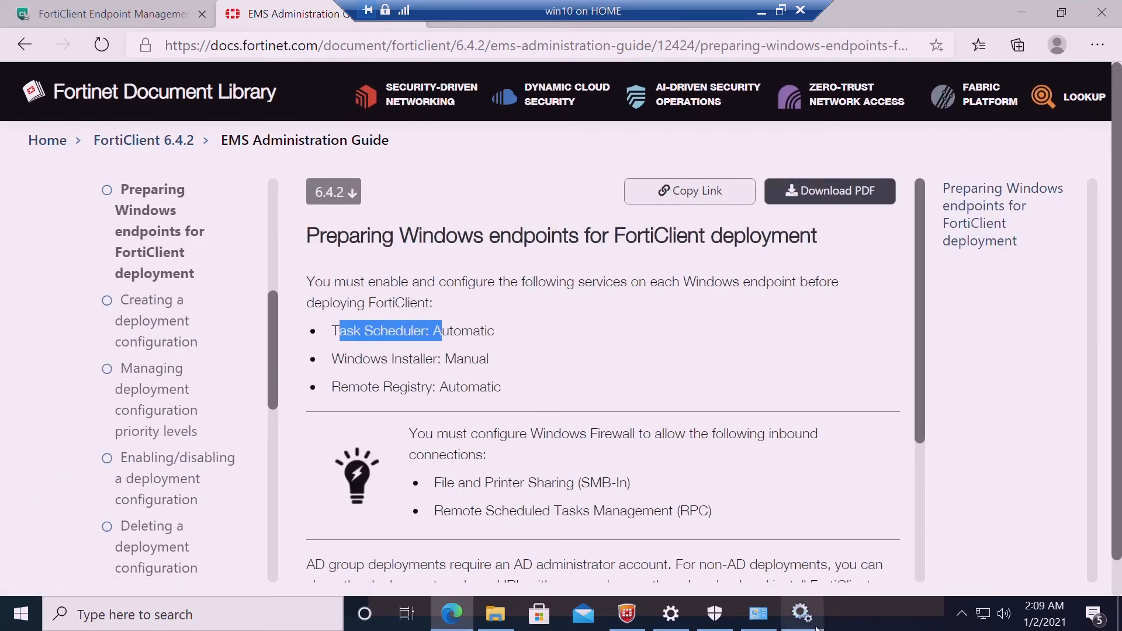
{"action": "left_click", "coordinate": [802, 612]}
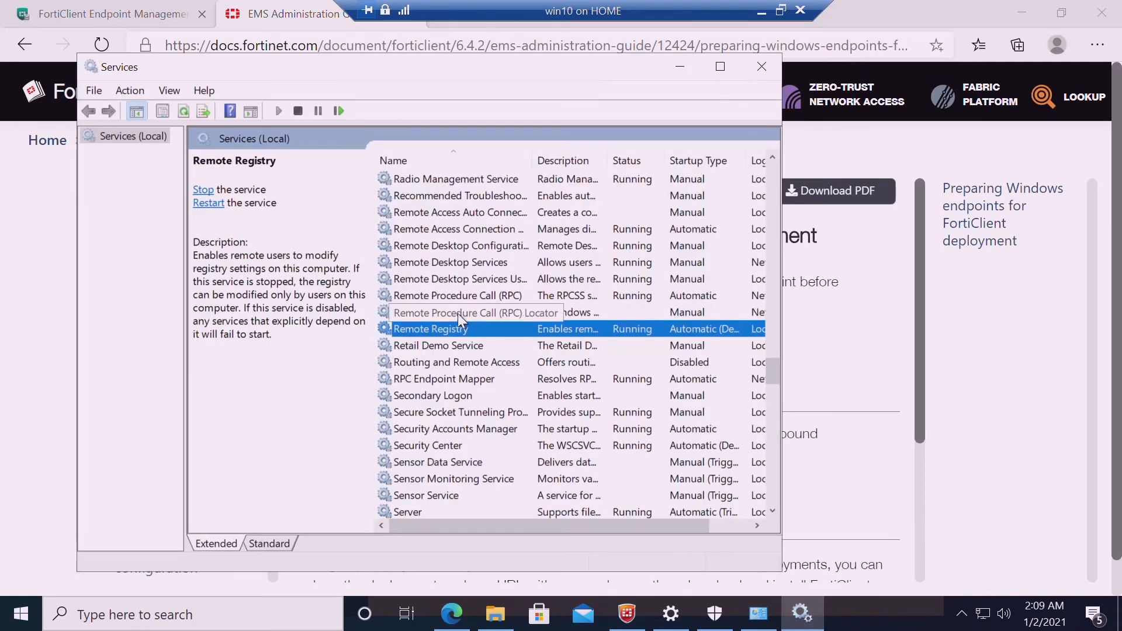
{"action": "left_click", "coordinate": [458, 313]}
{"action": "key", "text": "t"}
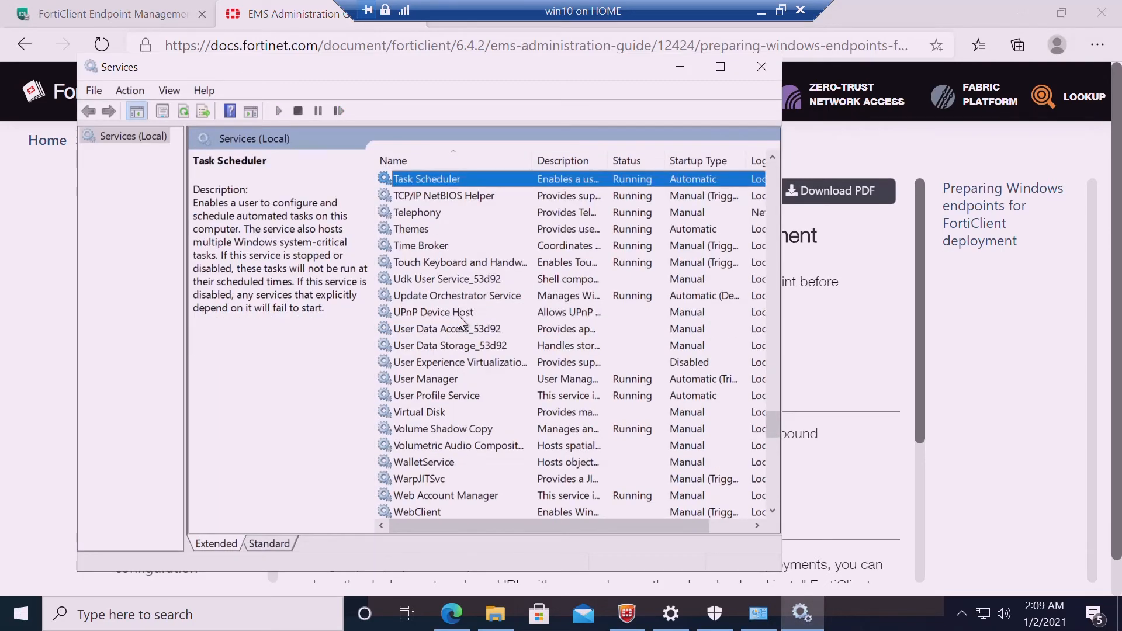
{"action": "left_click", "coordinate": [682, 66]}
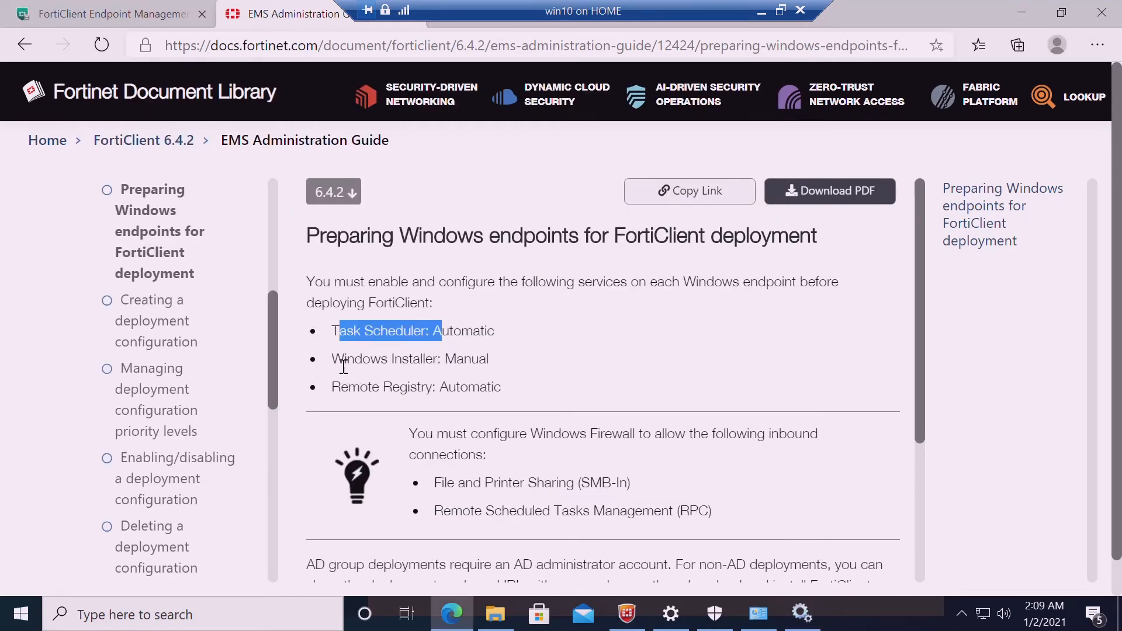
{"action": "left_click_drag", "start_coordinate": [332, 359], "coordinate": [439, 365]}
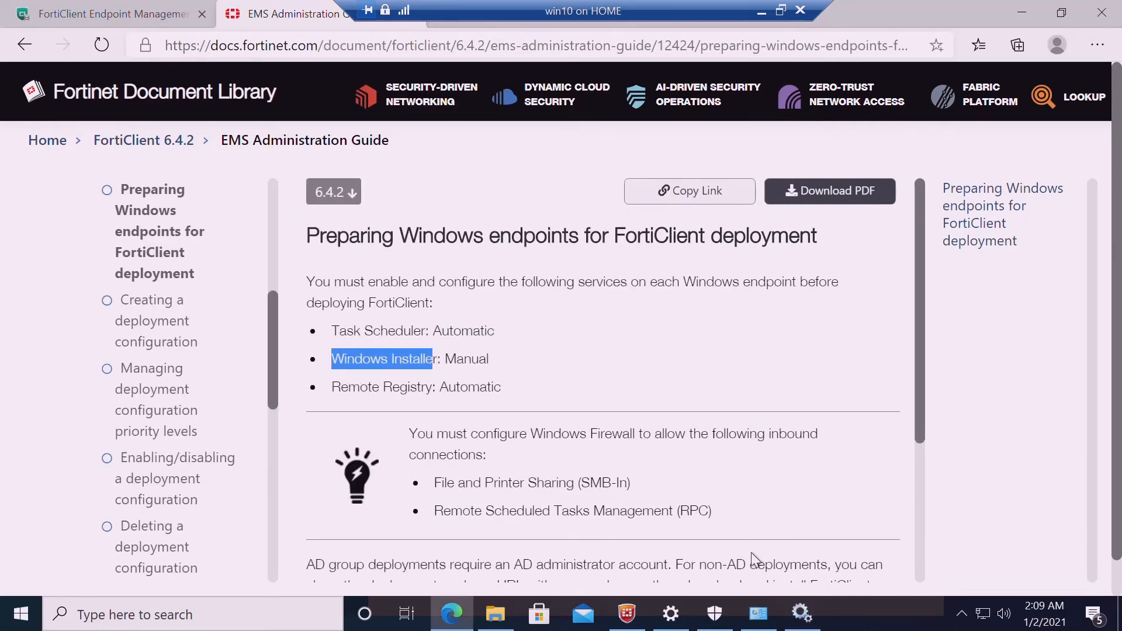
{"action": "left_click", "coordinate": [802, 612]}
{"action": "left_click", "coordinate": [436, 250]}
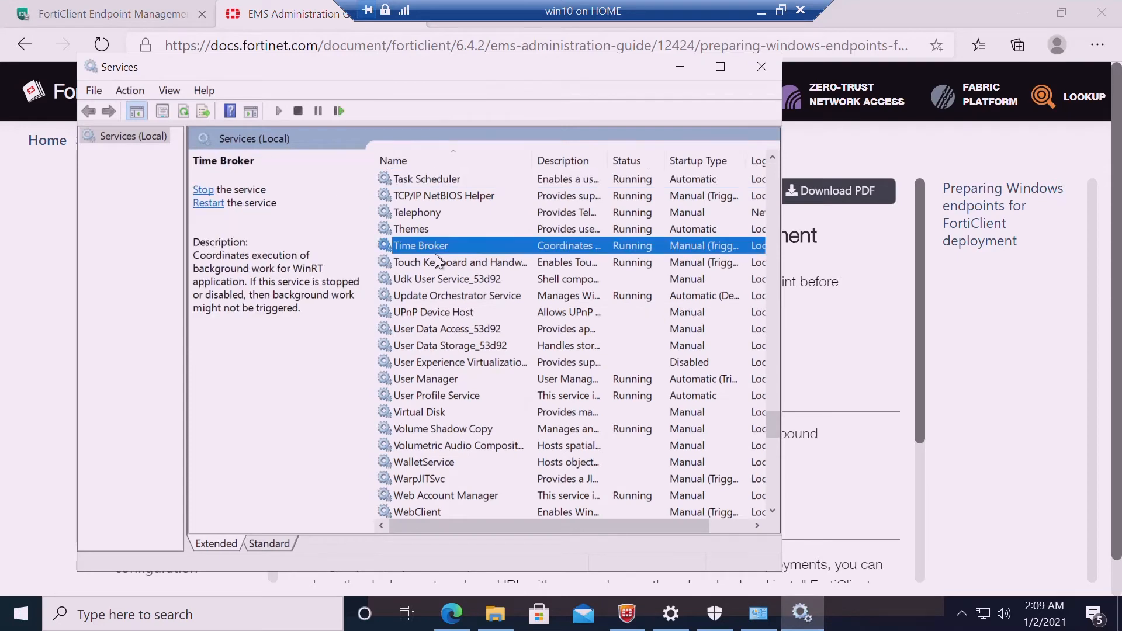
{"action": "type", "text": "win"}
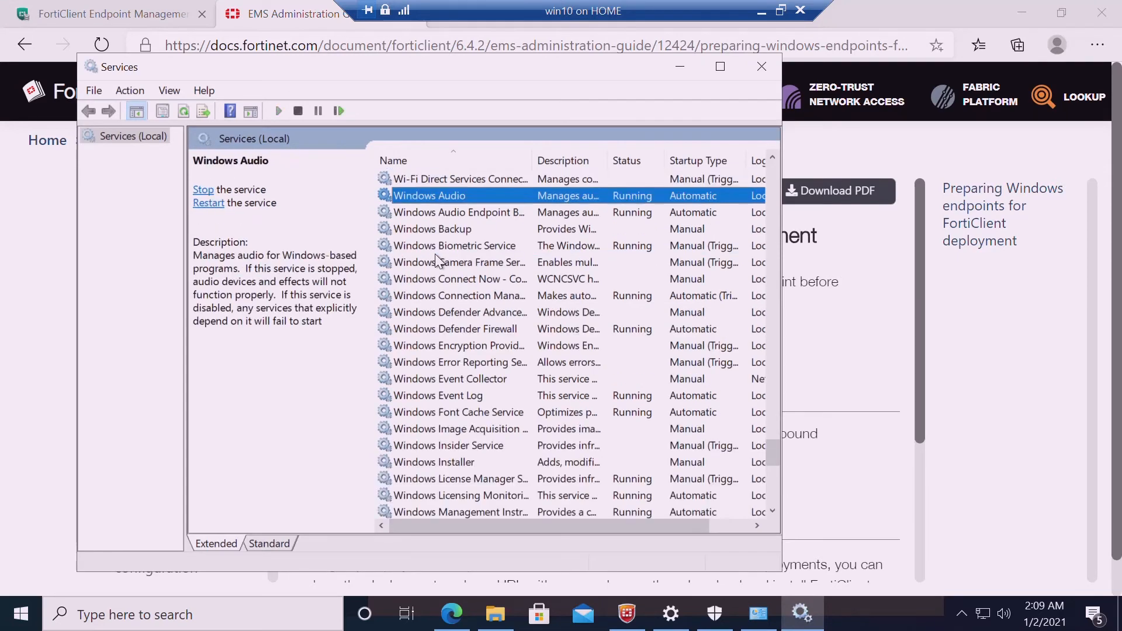
{"action": "left_click", "coordinate": [459, 463]}
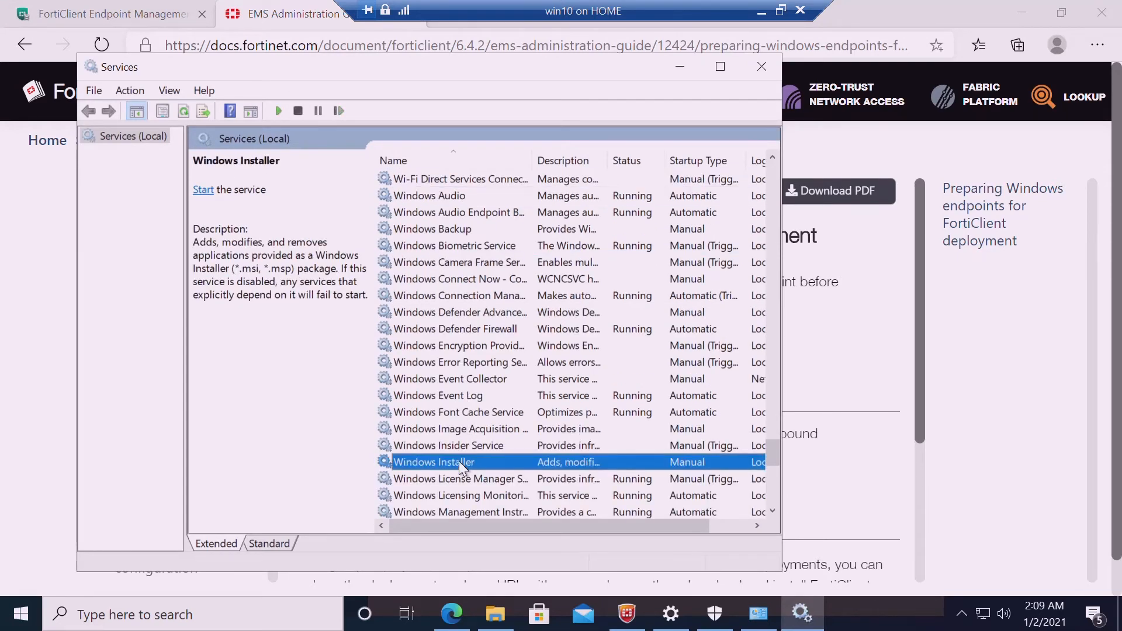
{"action": "left_click", "coordinate": [681, 68]}
{"action": "left_click_drag", "start_coordinate": [342, 389], "coordinate": [439, 401]}
{"action": "left_click", "coordinate": [803, 613]}
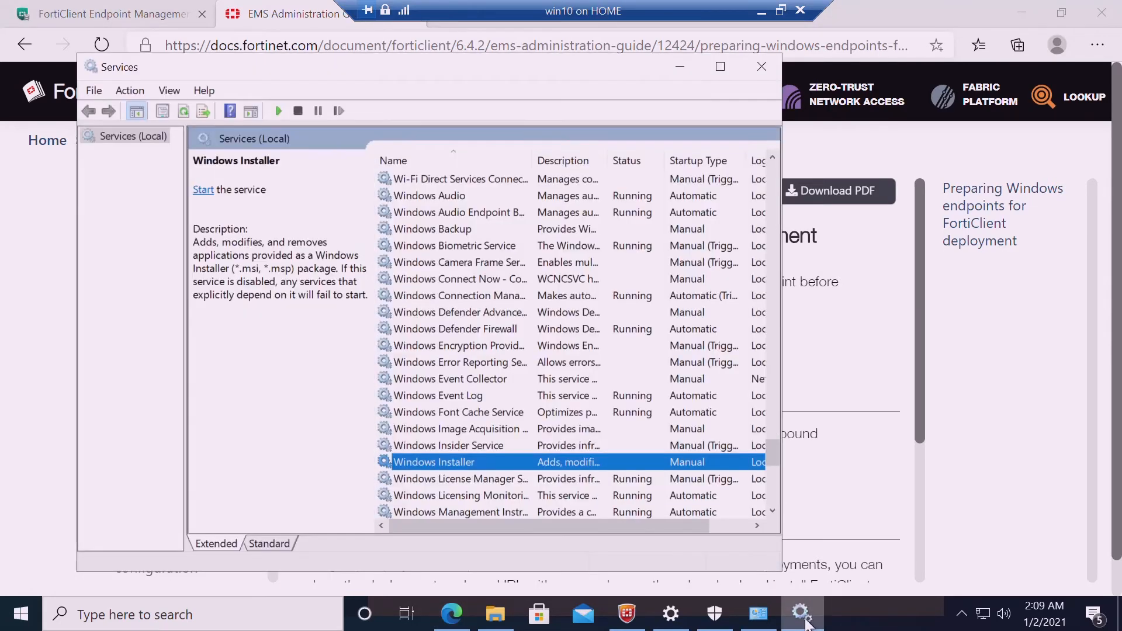
{"action": "left_click", "coordinate": [425, 319]}
{"action": "type", "text": "rem"}
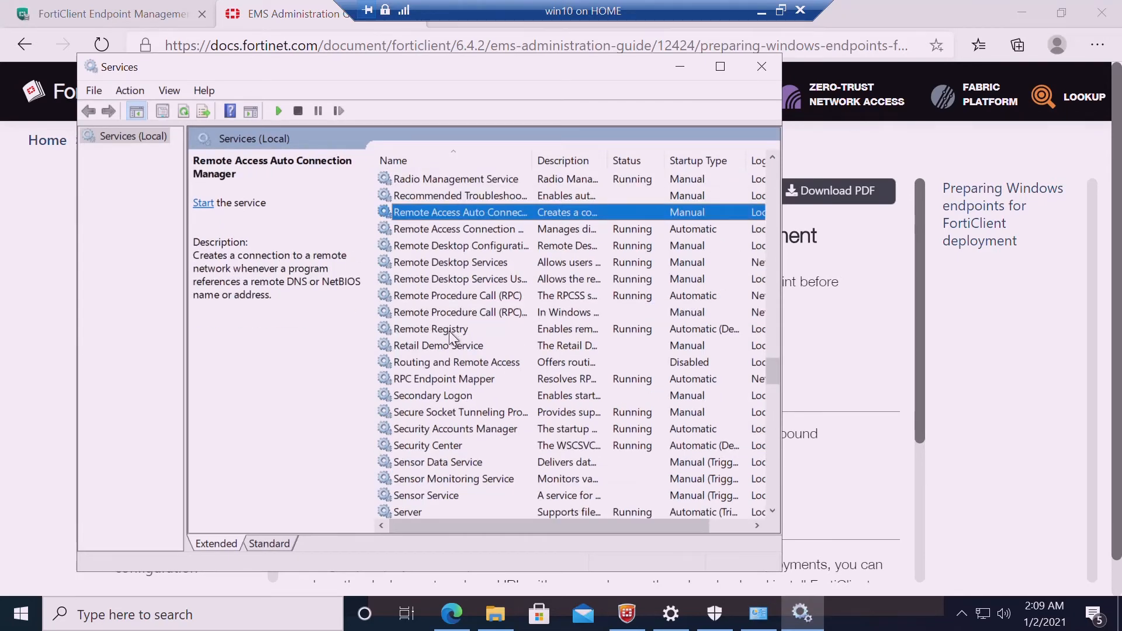
{"action": "left_click", "coordinate": [449, 331]}
{"action": "left_click", "coordinate": [678, 70]}
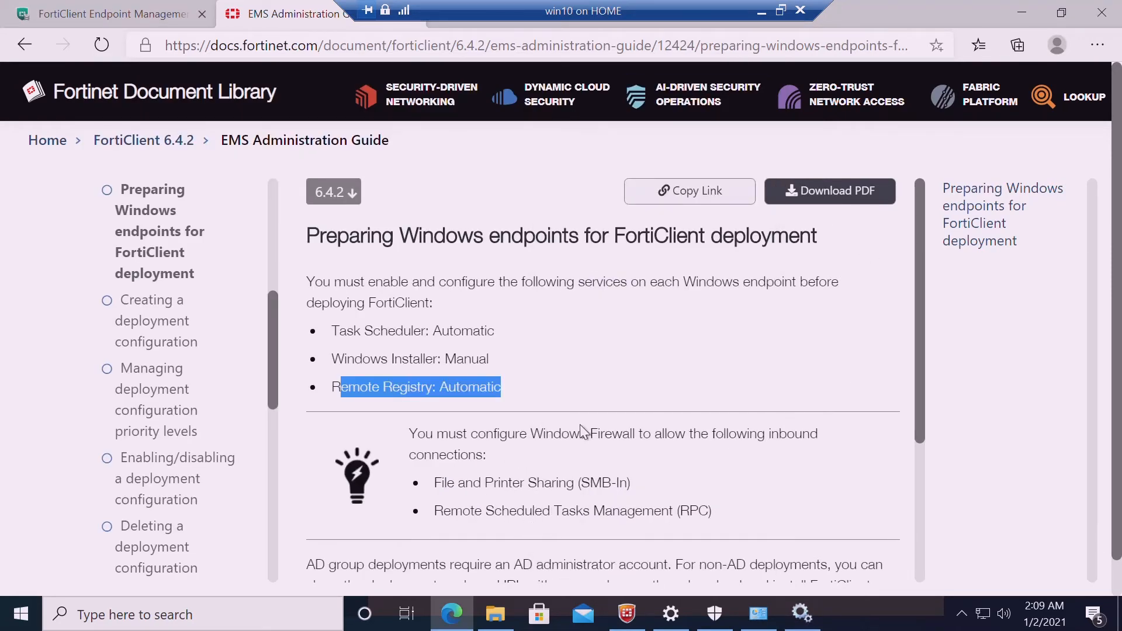
{"action": "left_click_drag", "start_coordinate": [923, 408], "coordinate": [925, 452]}
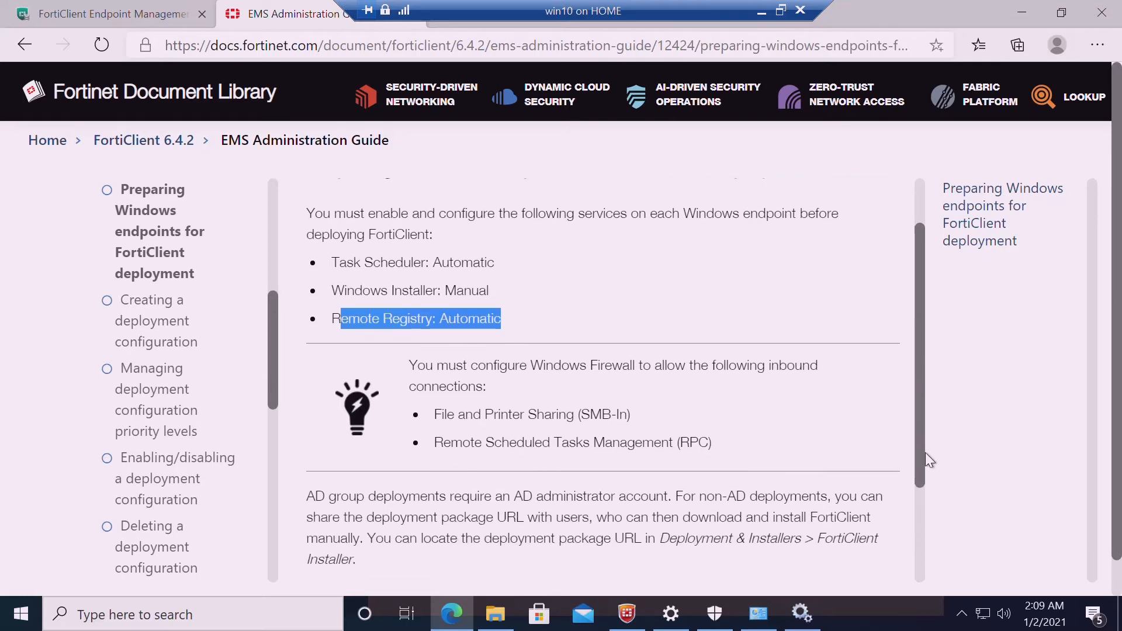
{"action": "left_click", "coordinate": [621, 619]}
{"action": "left_click", "coordinate": [627, 619]}
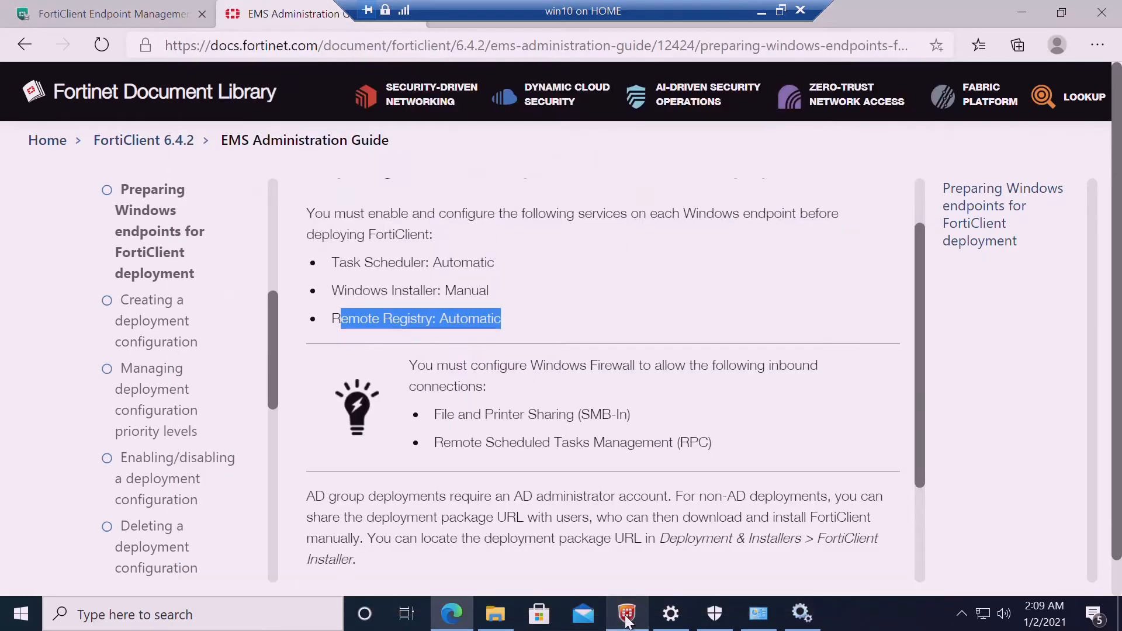
{"action": "left_click", "coordinate": [505, 617]}
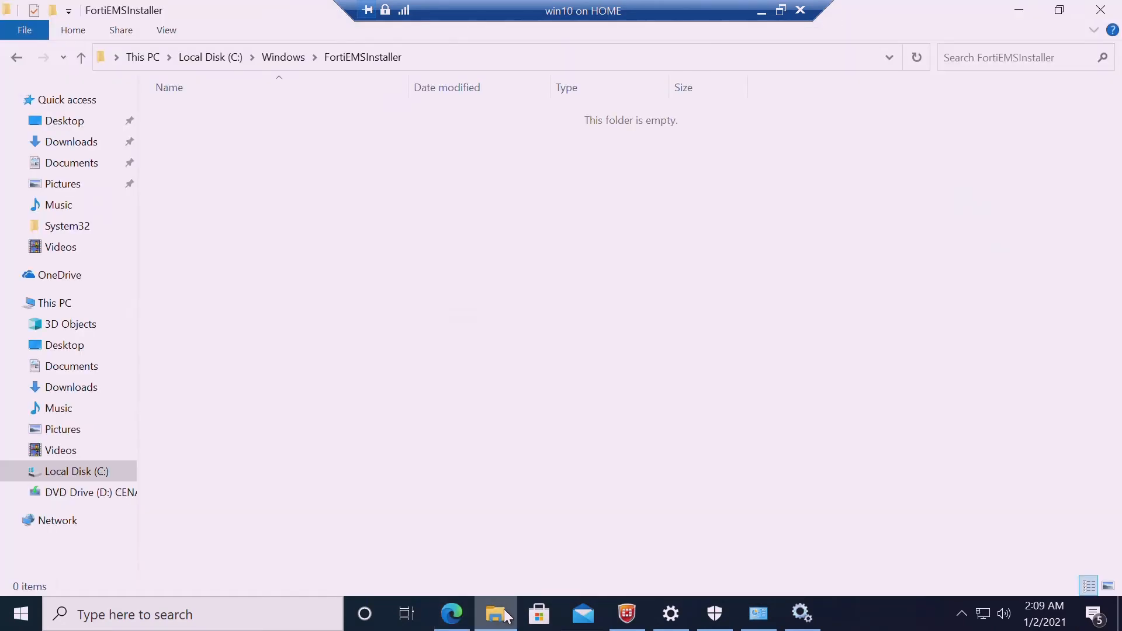
{"action": "left_click", "coordinate": [506, 617]}
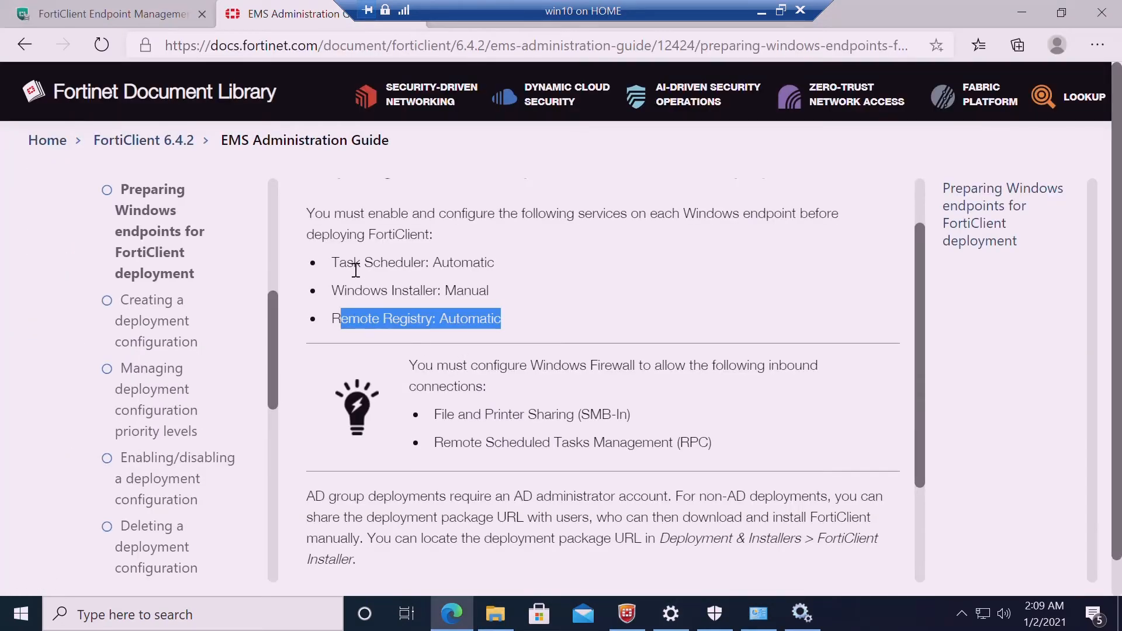
{"action": "left_click_drag", "start_coordinate": [339, 263], "coordinate": [491, 319]}
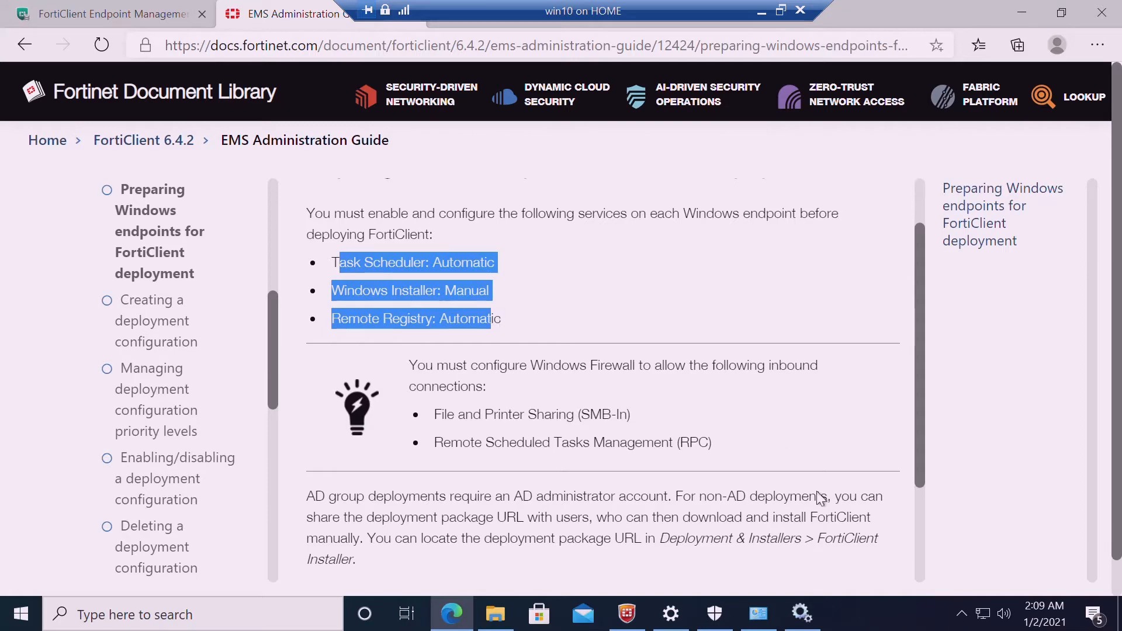
Reschedule the 6_4 deployment's start time to 02:15 and save it
{"action": "left_click", "coordinate": [100, 12]}
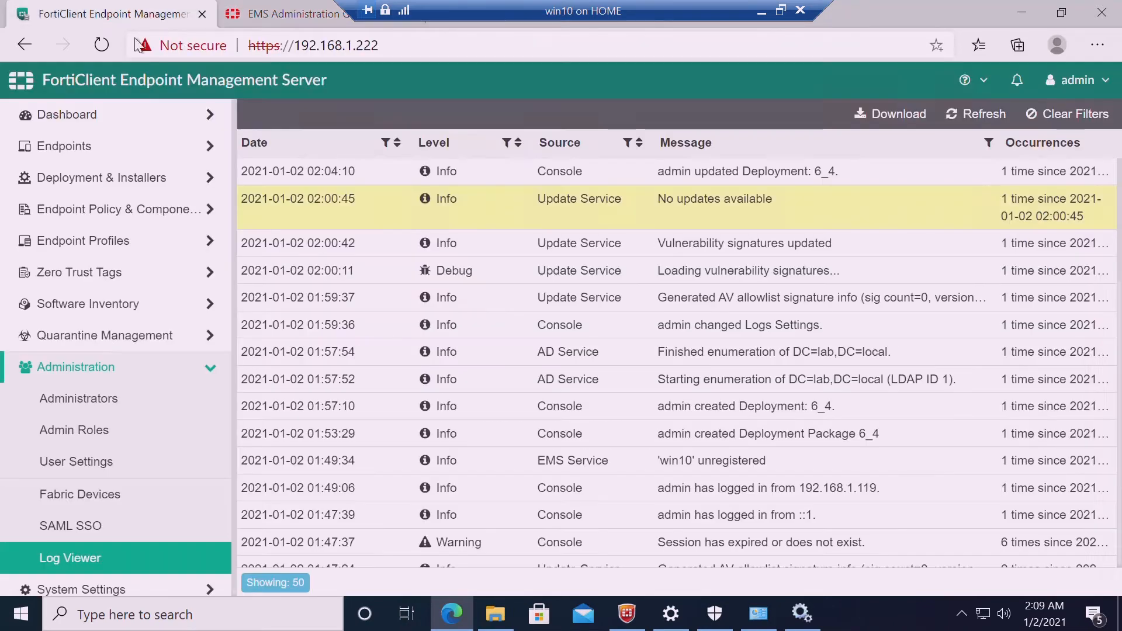
{"action": "left_click", "coordinate": [135, 191]}
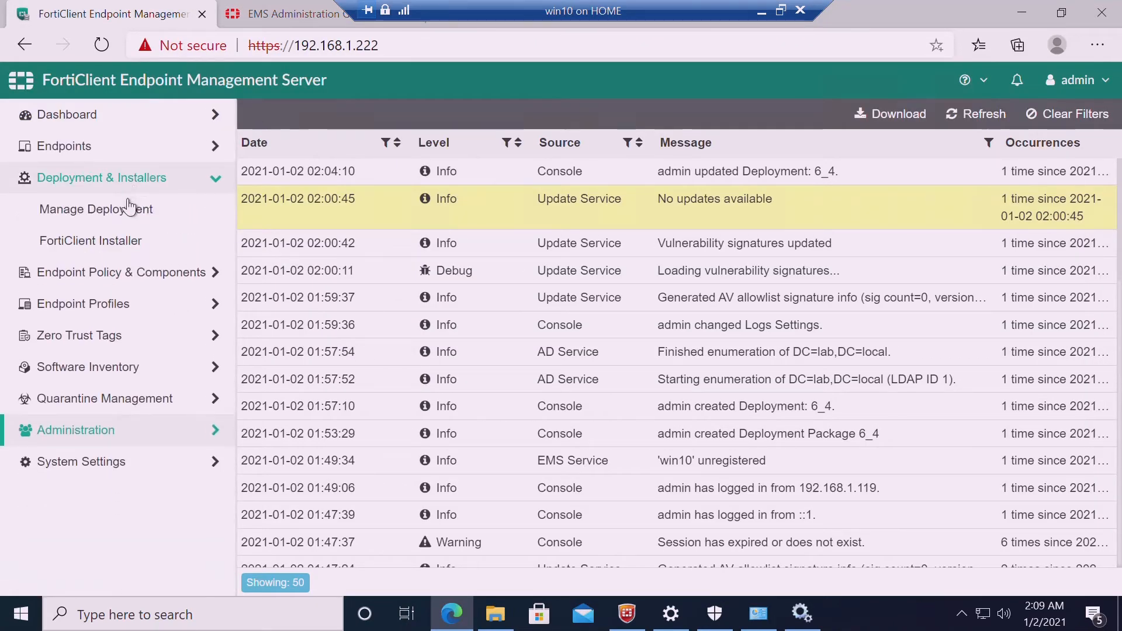
{"action": "left_click", "coordinate": [131, 209]}
{"action": "left_click", "coordinate": [463, 236]}
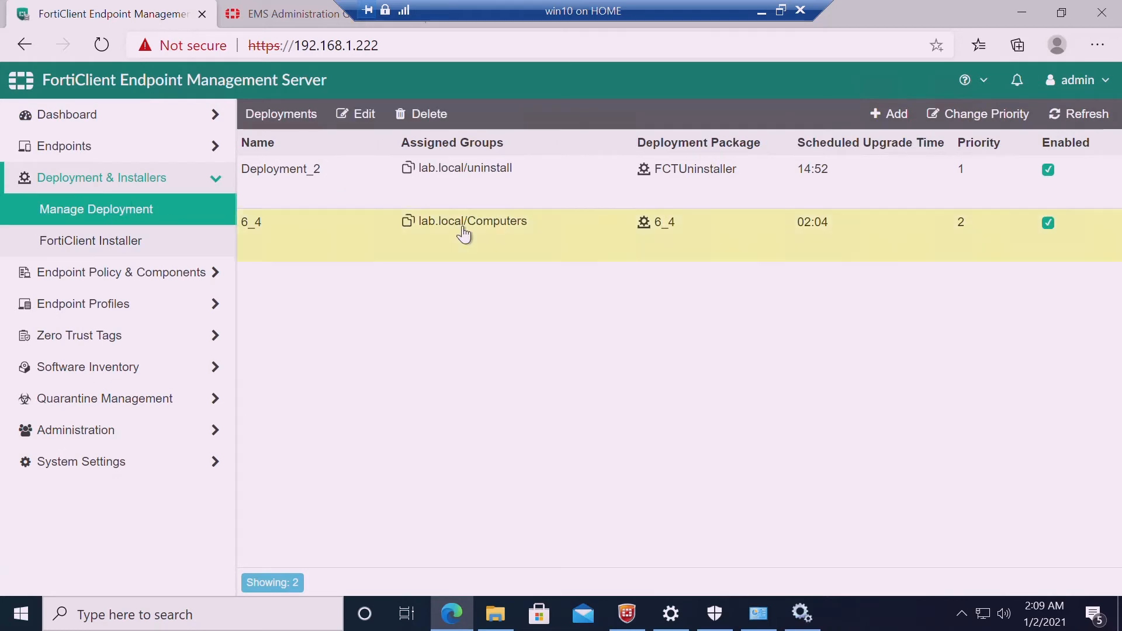
{"action": "left_click", "coordinate": [356, 116]}
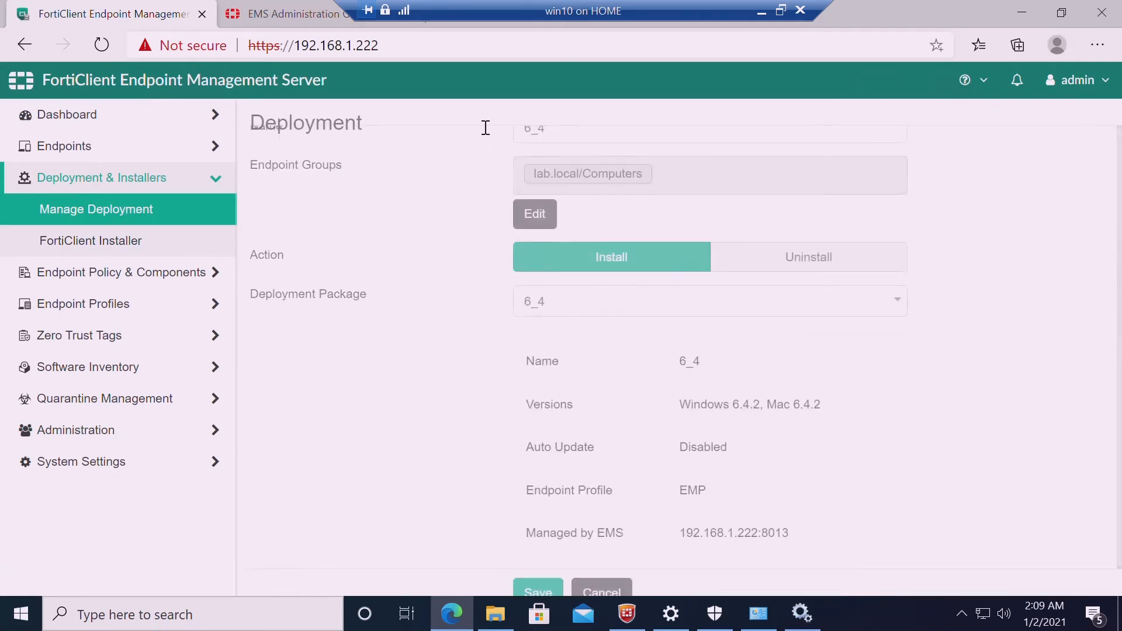
{"action": "scroll", "coordinate": [678, 351], "scroll_direction": "down", "scroll_amount": 5}
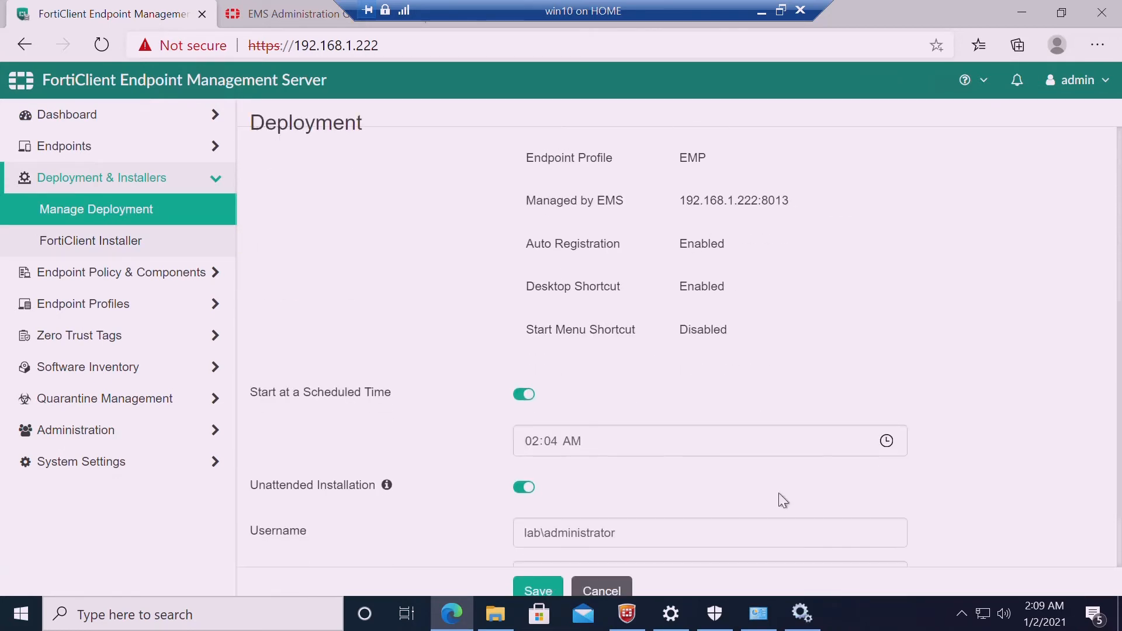
{"action": "left_click", "coordinate": [555, 447]}
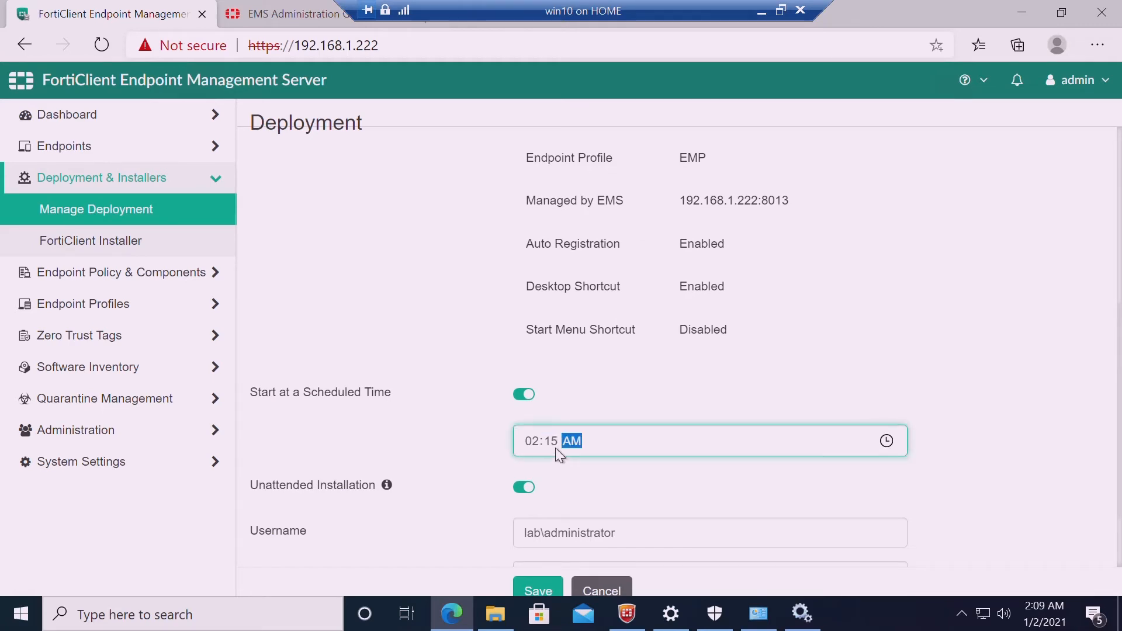
{"action": "left_click", "coordinate": [553, 593]}
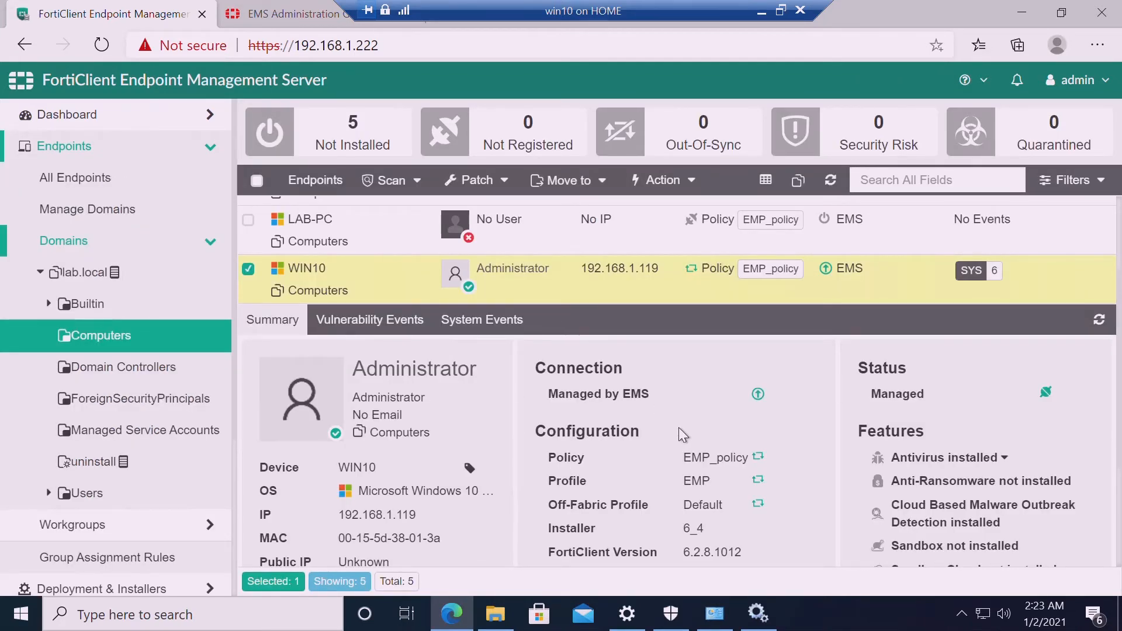
{"action": "left_click", "coordinate": [491, 622]}
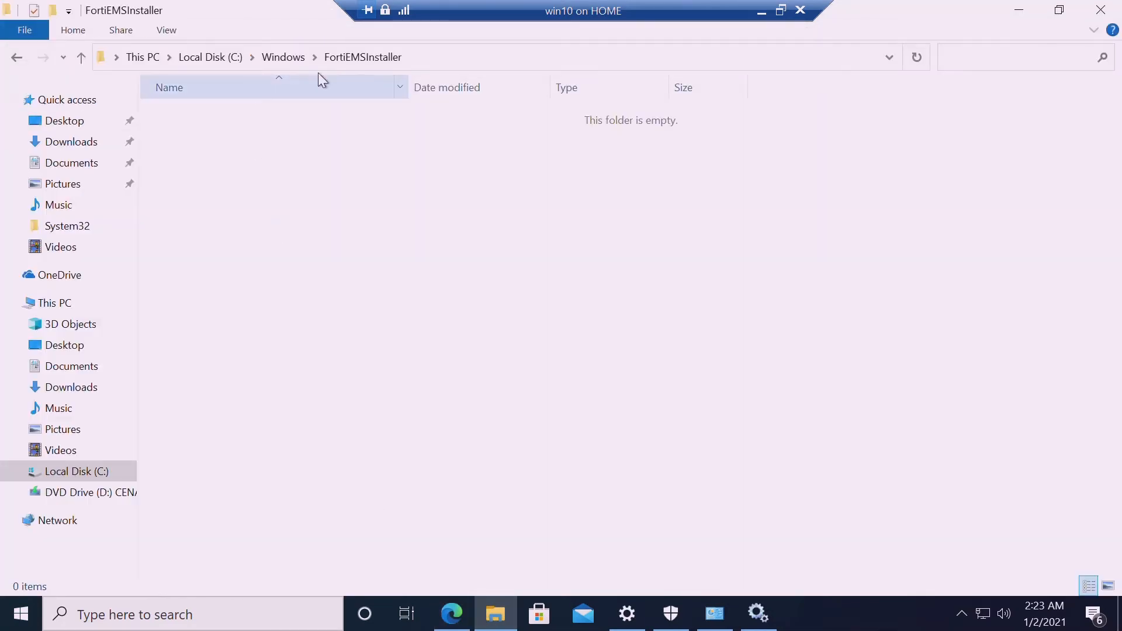
Recheck that the FortiEMSInstaller folder is still empty
{"action": "left_click", "coordinate": [284, 57]}
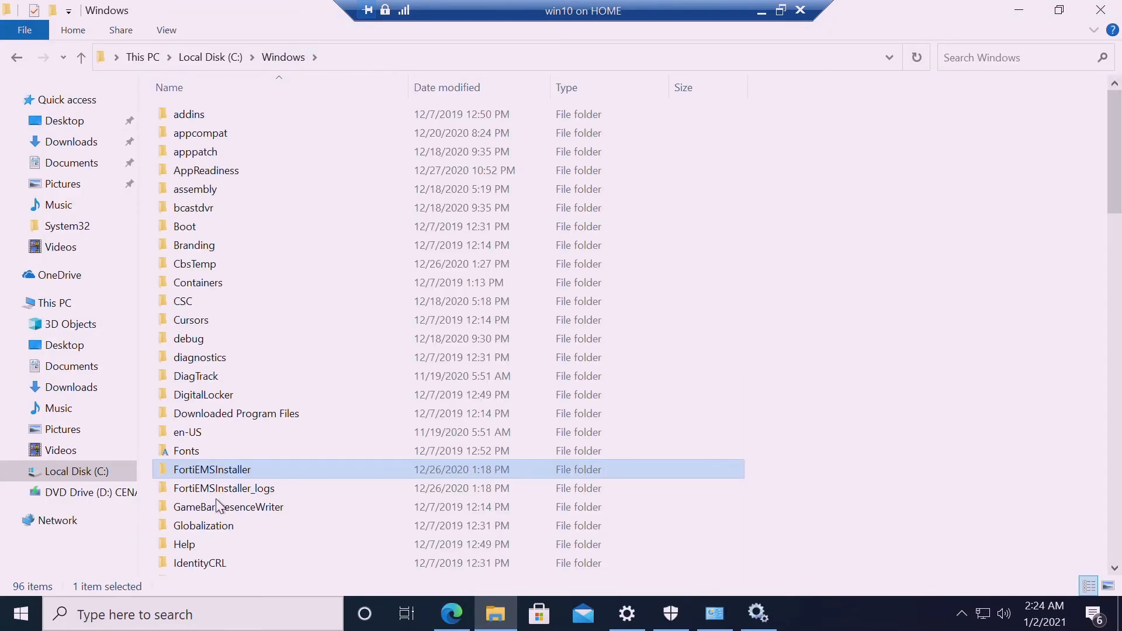
{"action": "double_click", "coordinate": [225, 470]}
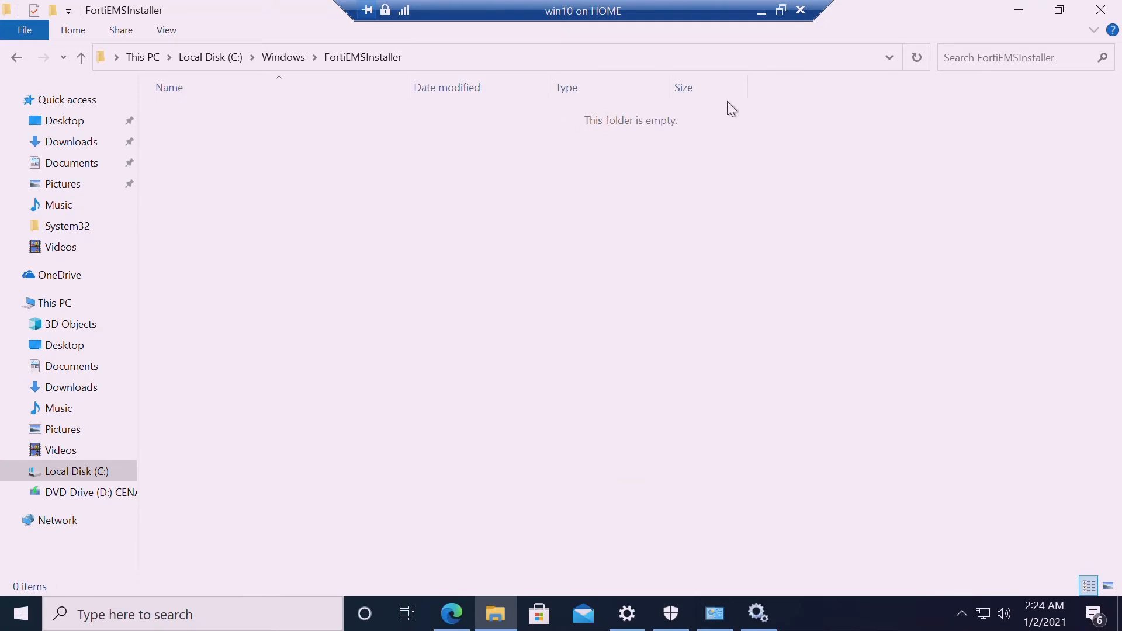
{"action": "left_click", "coordinate": [1022, 10]}
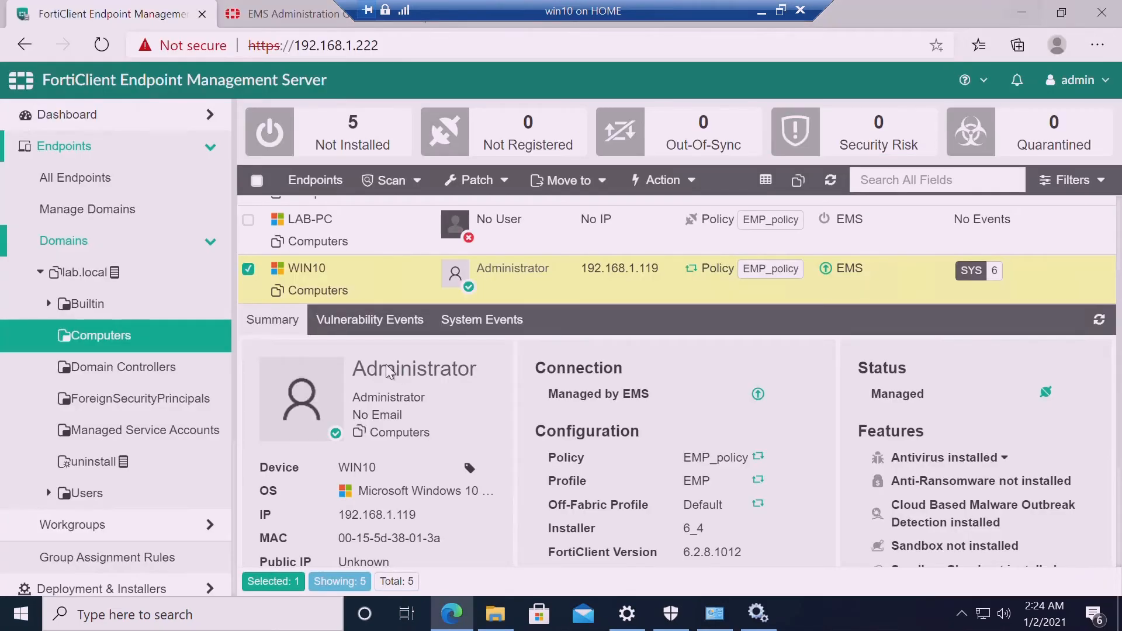
Clear WIN10's events in EMS, dropping its SYS event count from 6 to 1
{"action": "left_click", "coordinate": [134, 339]}
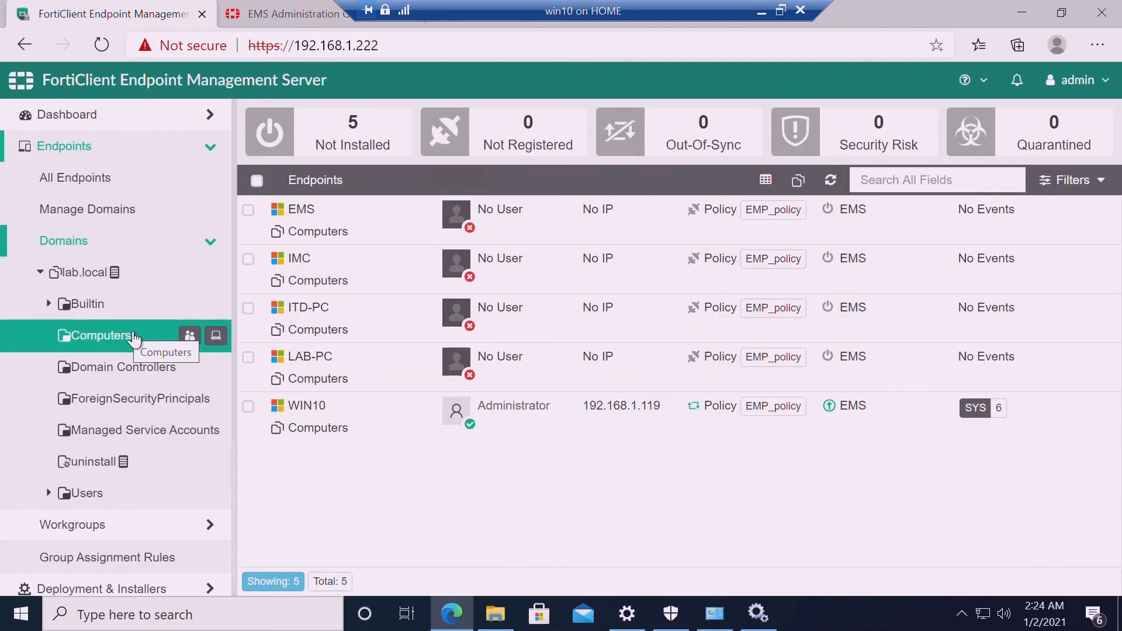
{"action": "left_click", "coordinate": [249, 407]}
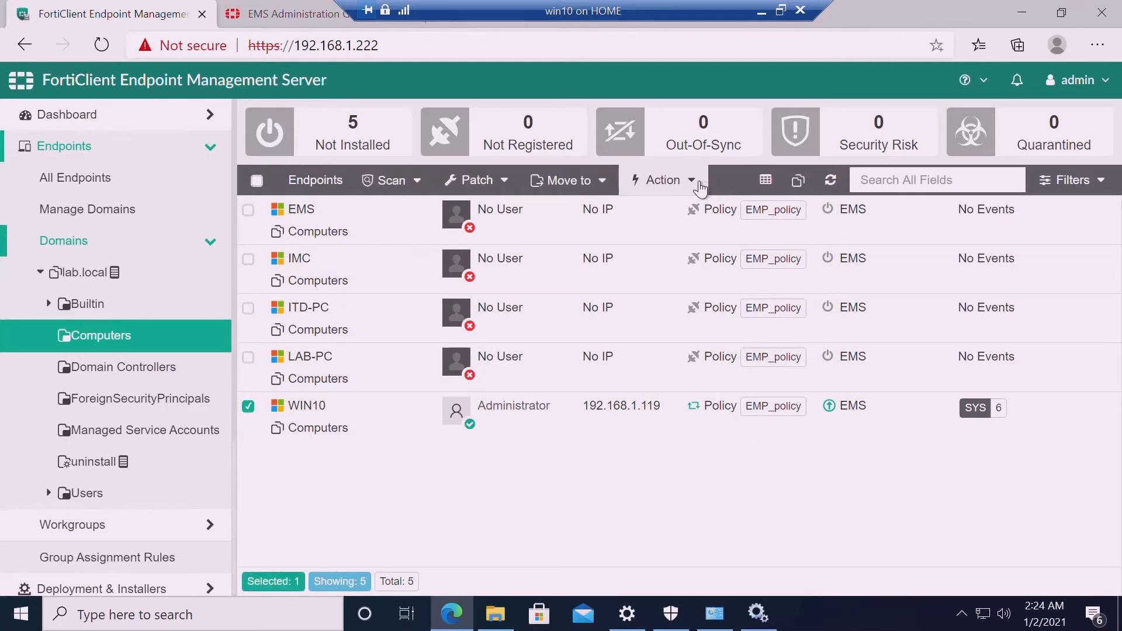
{"action": "left_click", "coordinate": [664, 180]}
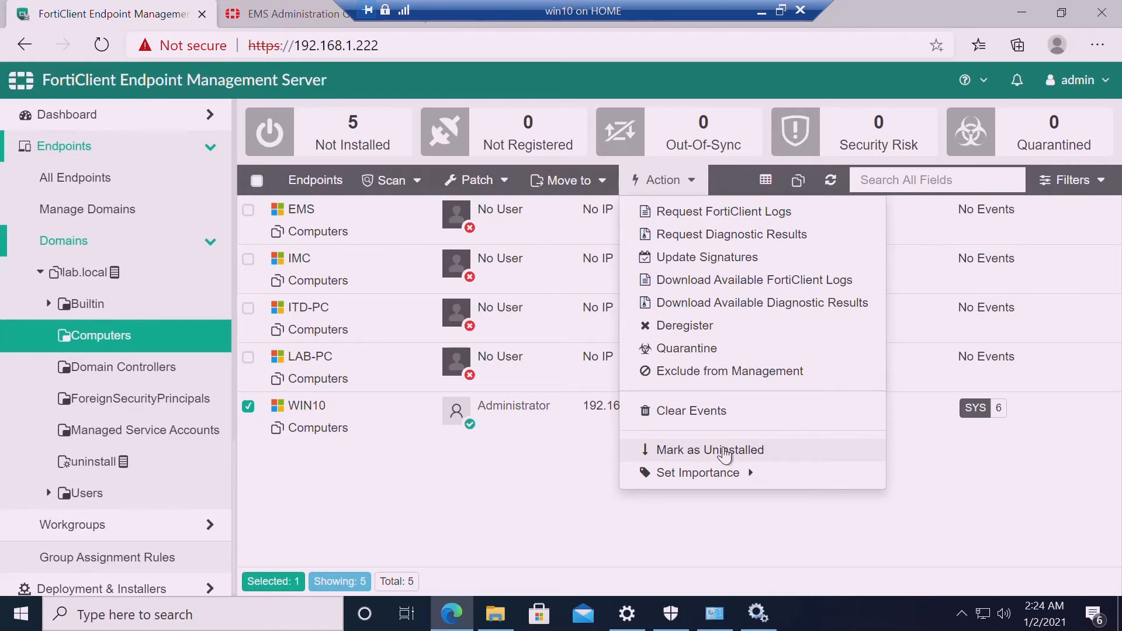
{"action": "left_click", "coordinate": [715, 412]}
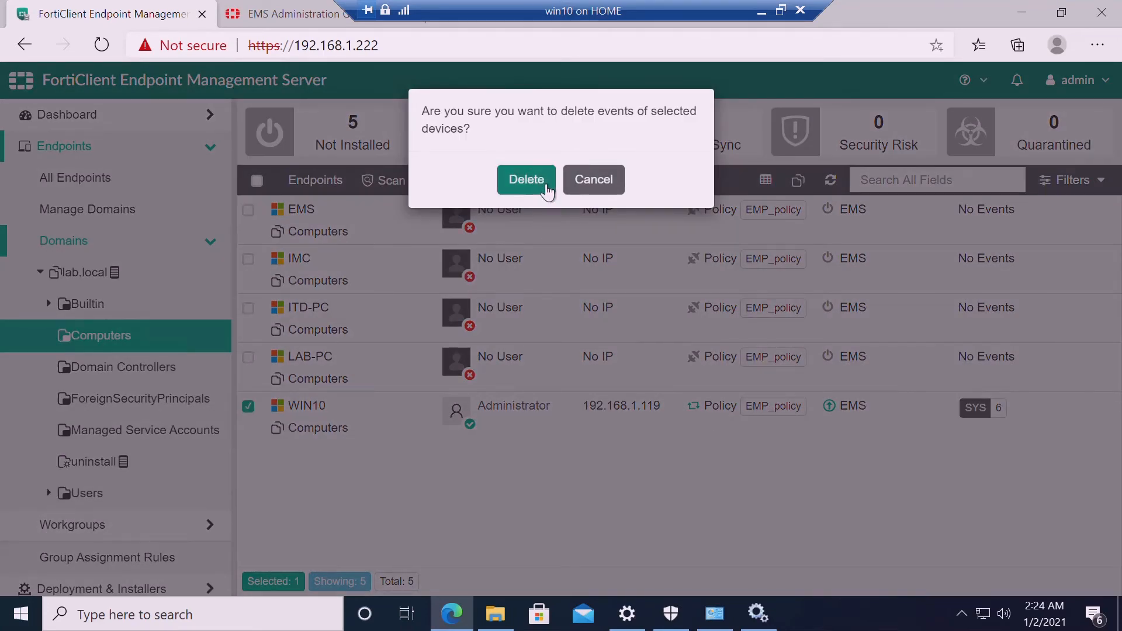
{"action": "left_click", "coordinate": [527, 179]}
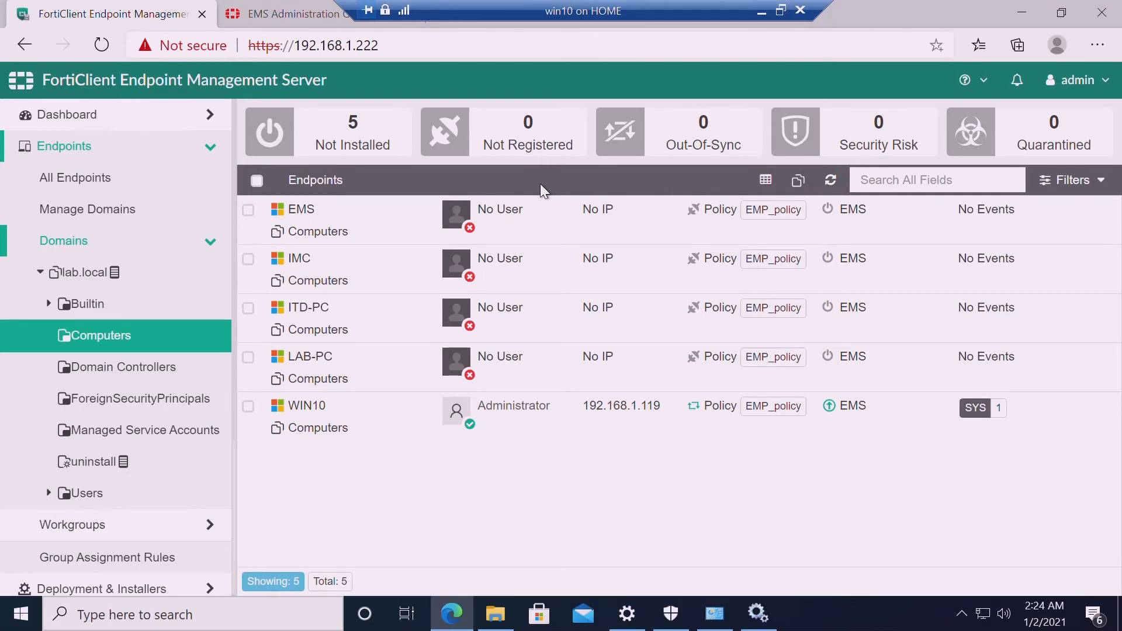
{"action": "left_click", "coordinate": [249, 406]}
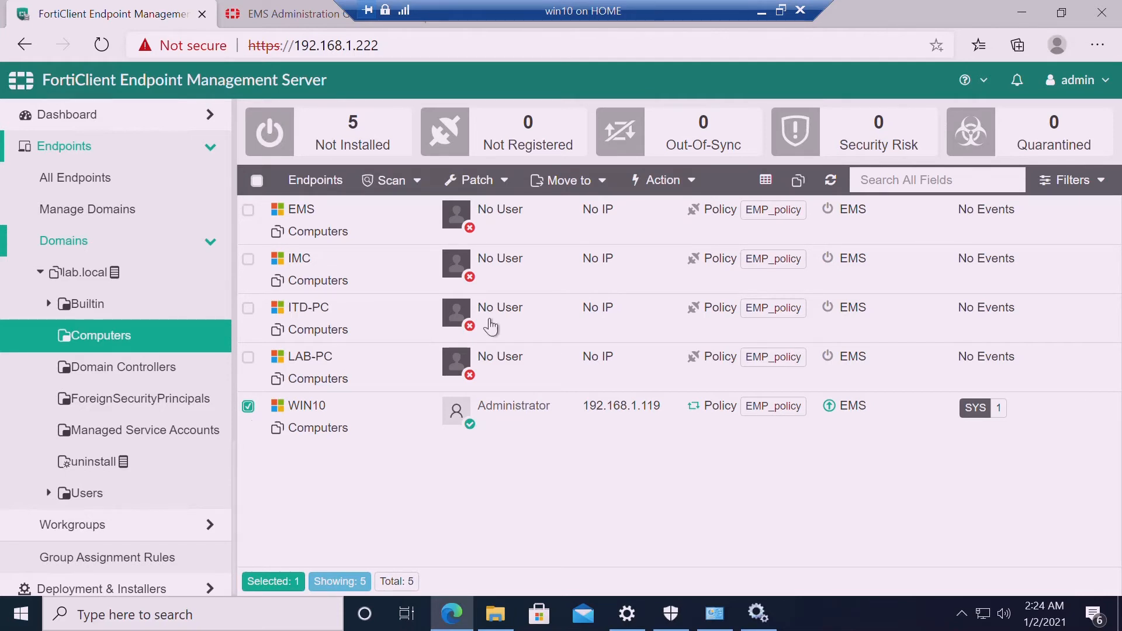
{"action": "left_click", "coordinate": [701, 189]}
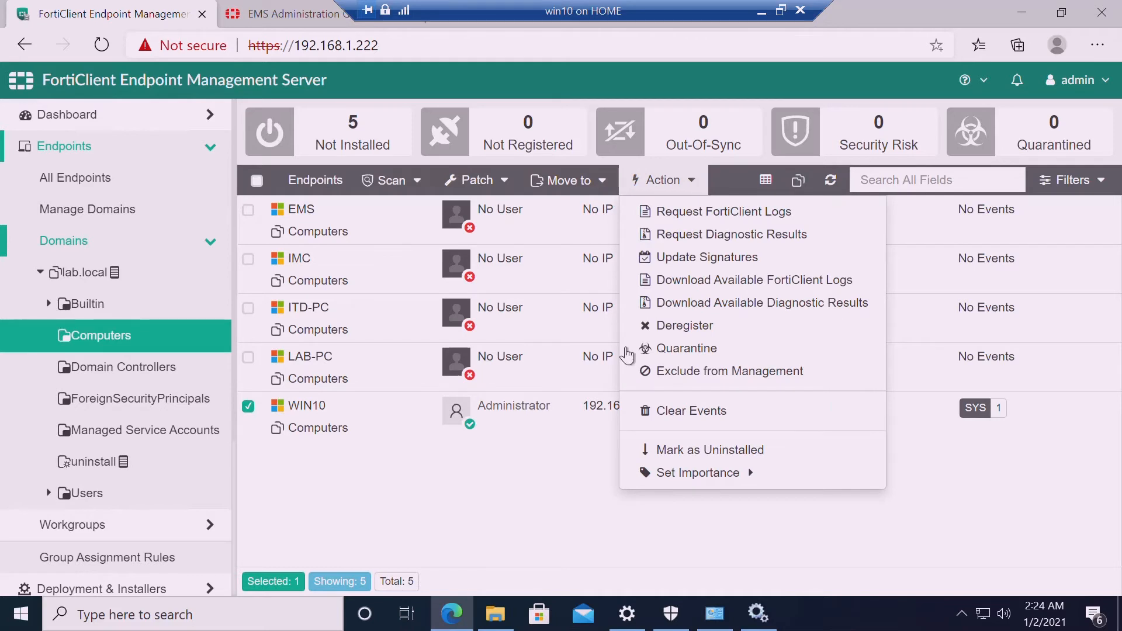
{"action": "left_click", "coordinate": [544, 475]}
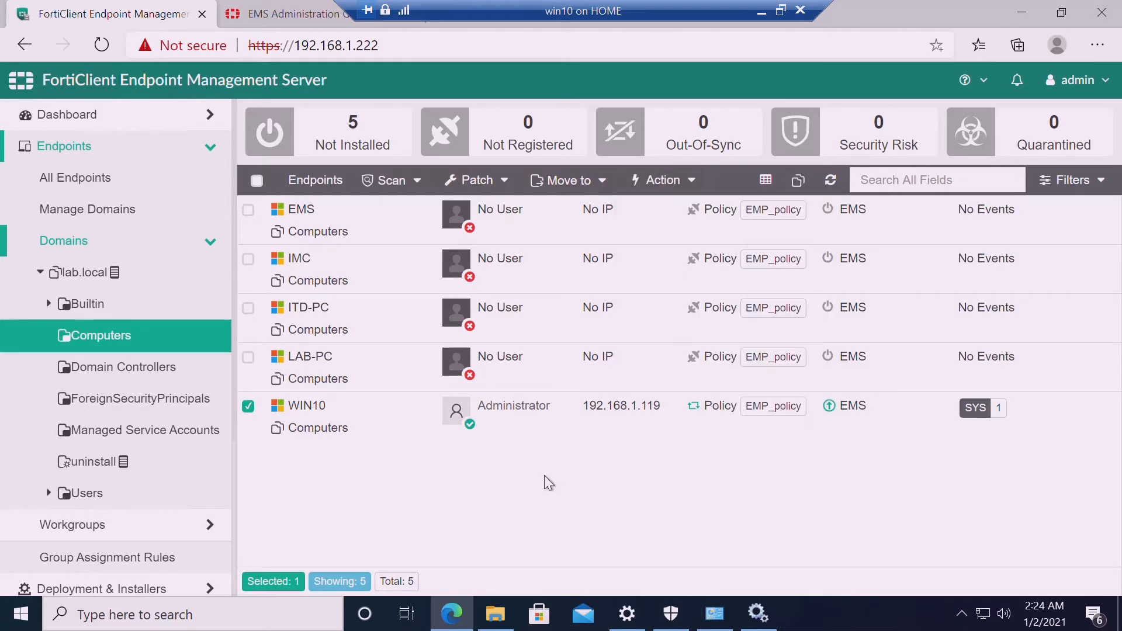
Reopen C:\Windows\FortiEMSInstaller to confirm it is still empty
{"action": "left_click", "coordinate": [495, 615]}
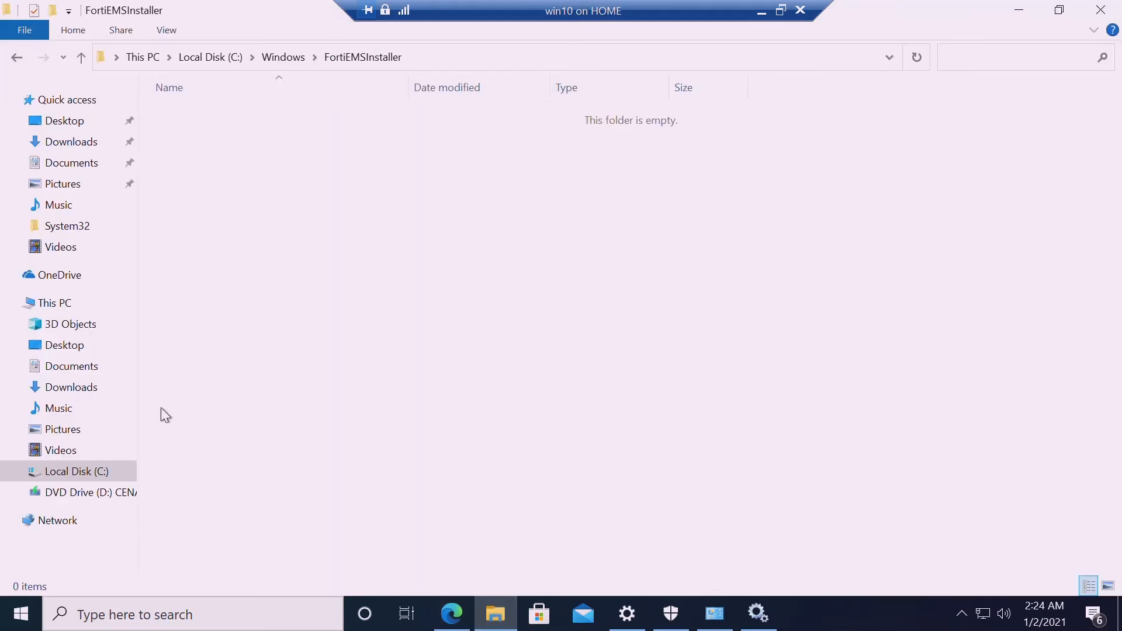
{"action": "left_click", "coordinate": [281, 59]}
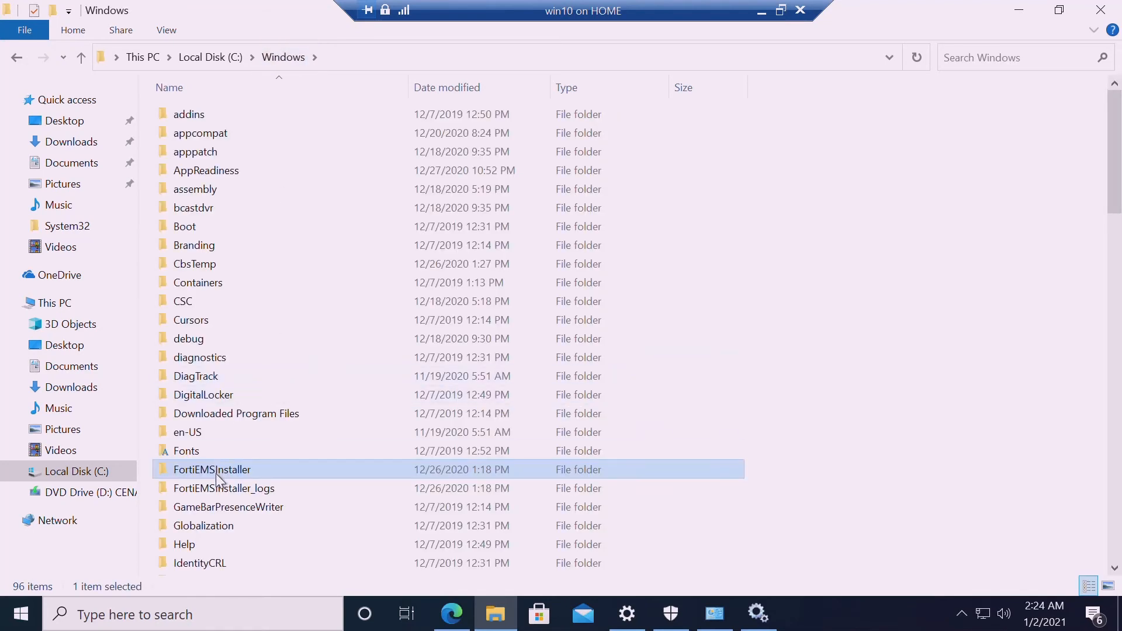
{"action": "double_click", "coordinate": [216, 473]}
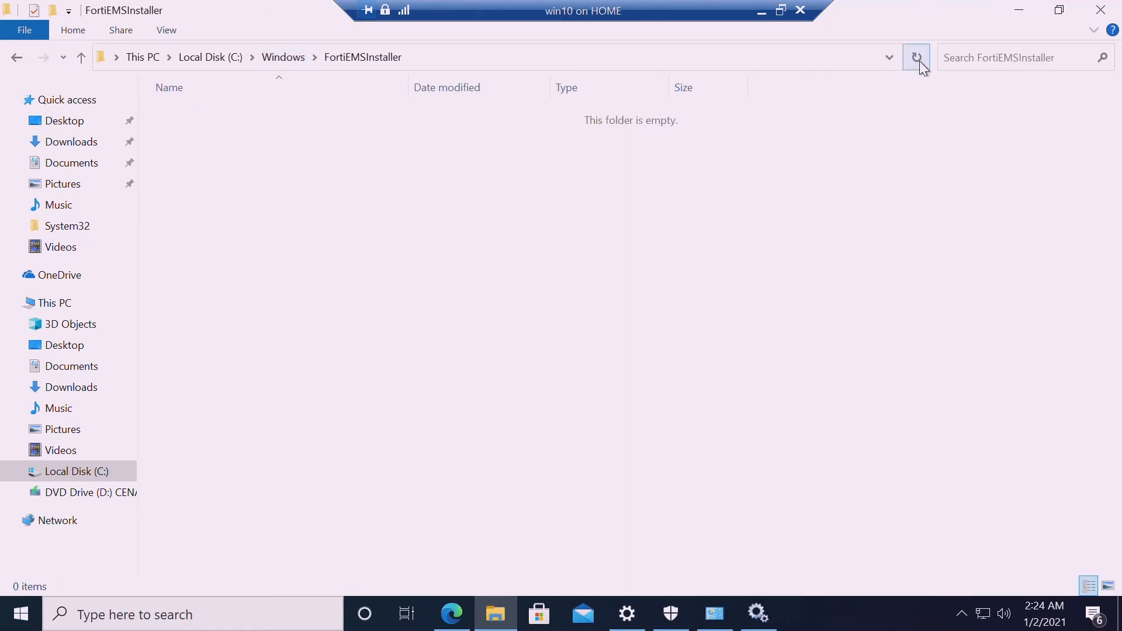
{"action": "left_click", "coordinate": [1020, 14]}
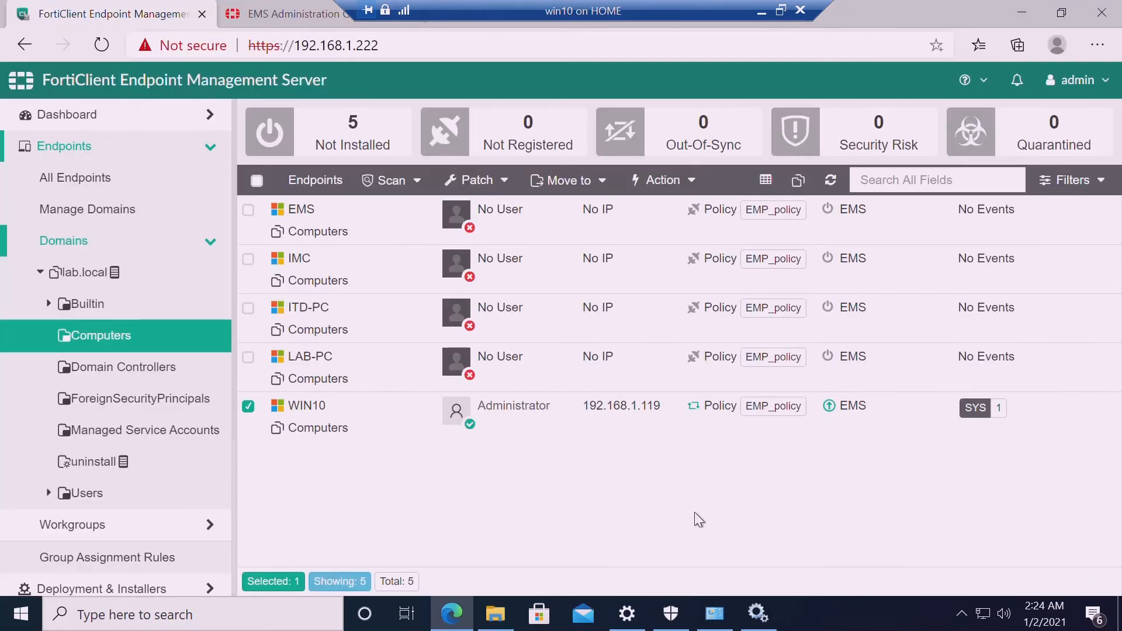
View WIN10's system events, showing 6.2.8 is not the latest version (6.4.2), then return to Summary
{"action": "left_click", "coordinate": [575, 424]}
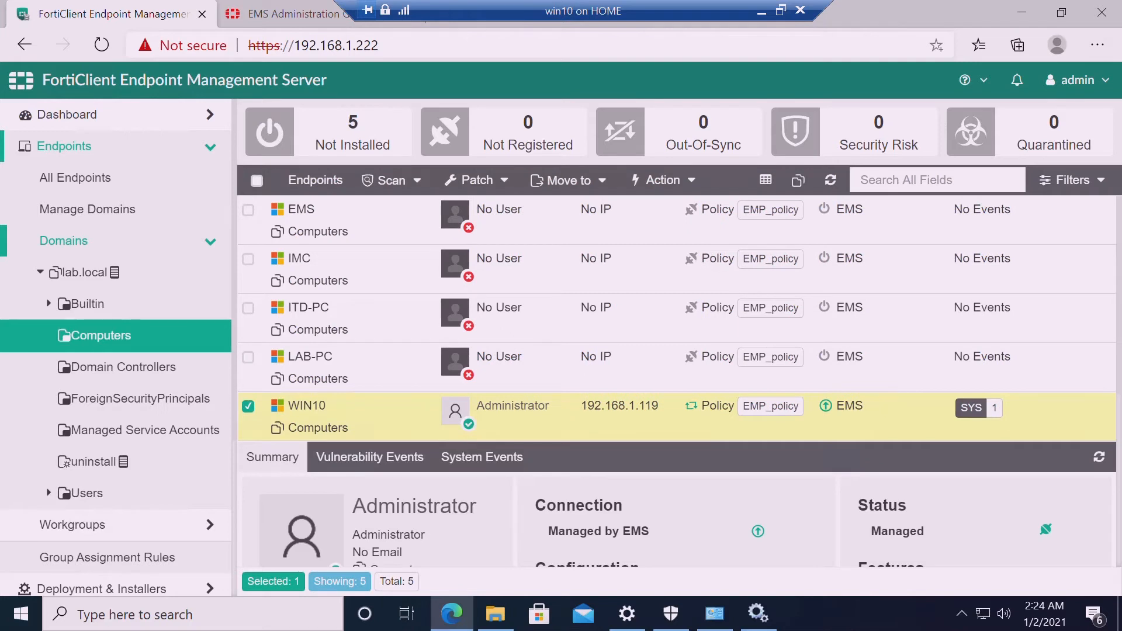
{"action": "left_click_drag", "start_coordinate": [1115, 330], "coordinate": [1112, 558]}
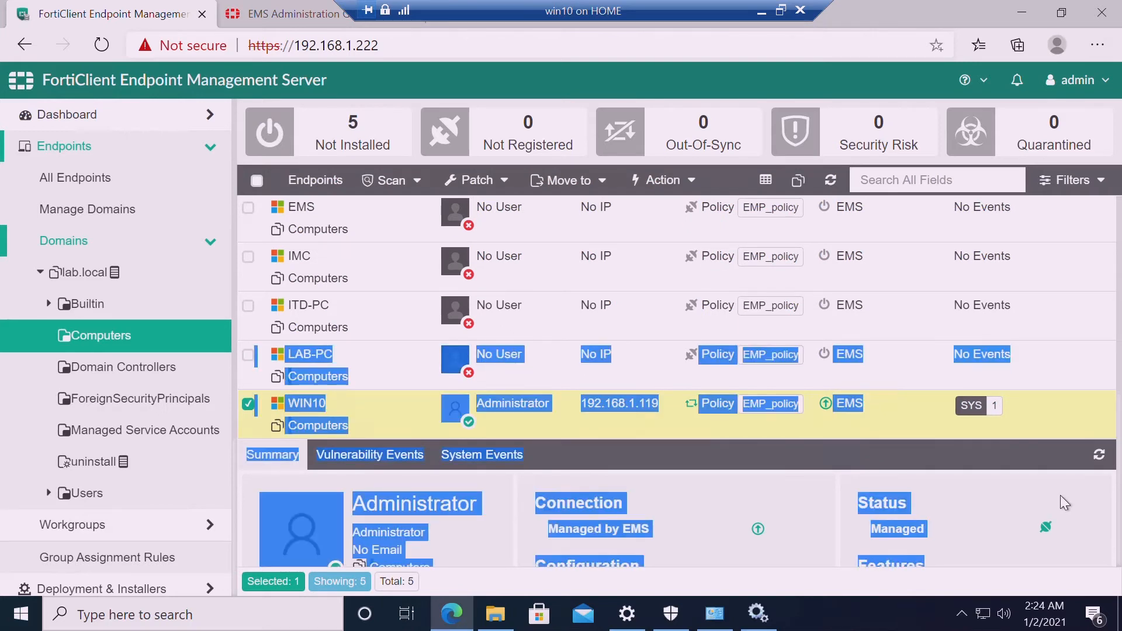
{"action": "left_click", "coordinate": [1076, 438]}
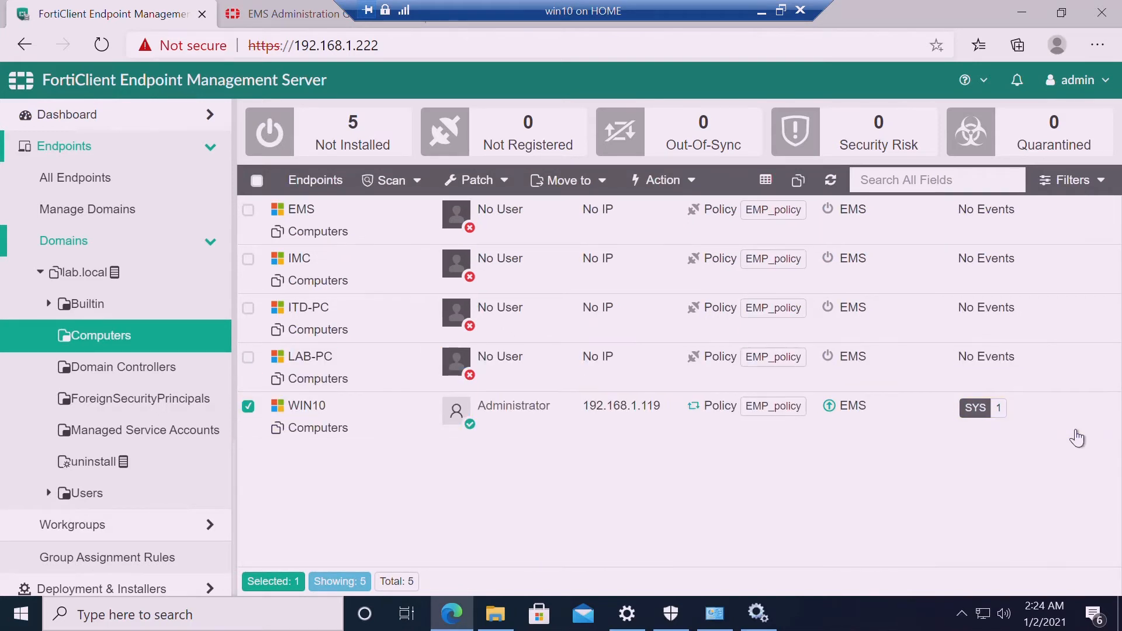
{"action": "left_click", "coordinate": [902, 431]}
{"action": "left_click", "coordinate": [902, 431]}
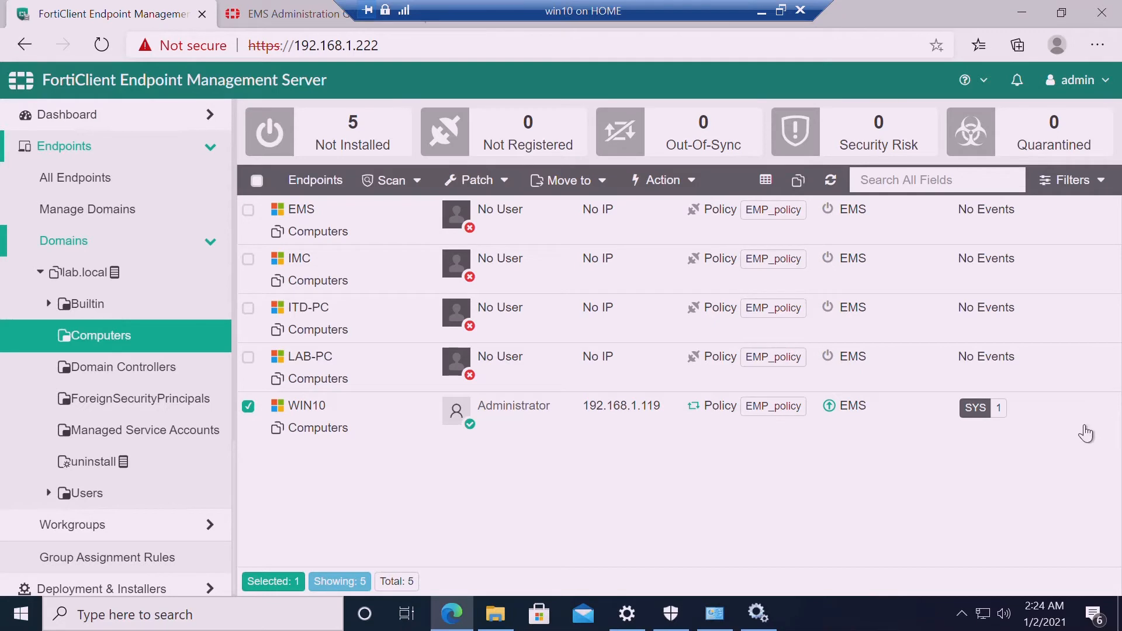
{"action": "left_click", "coordinate": [1004, 421]}
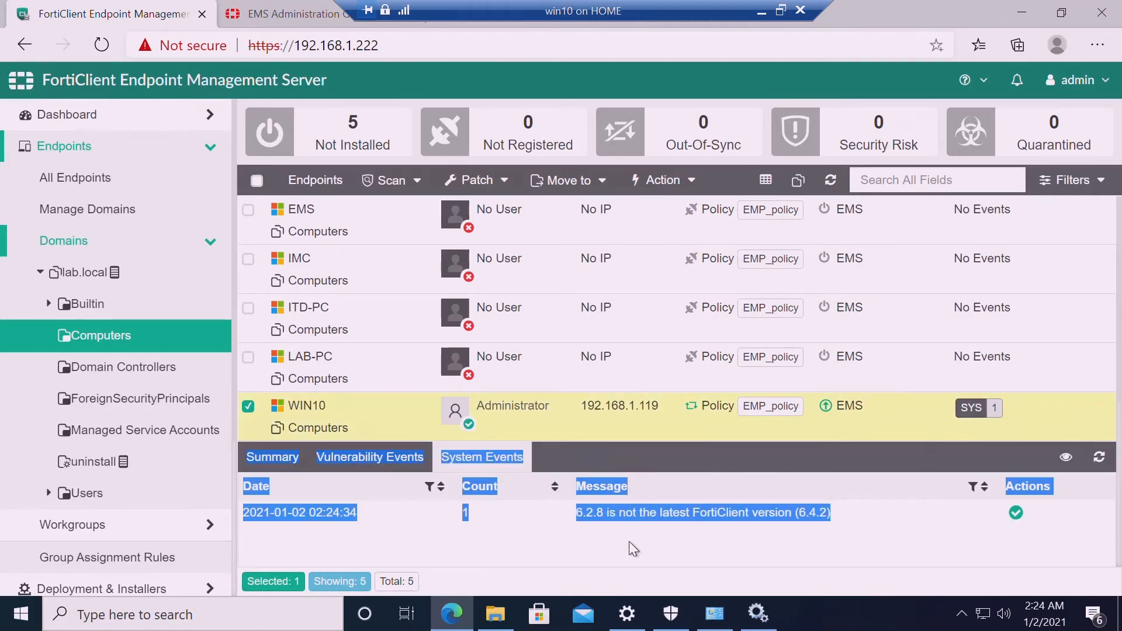
{"action": "left_click", "coordinate": [628, 541]}
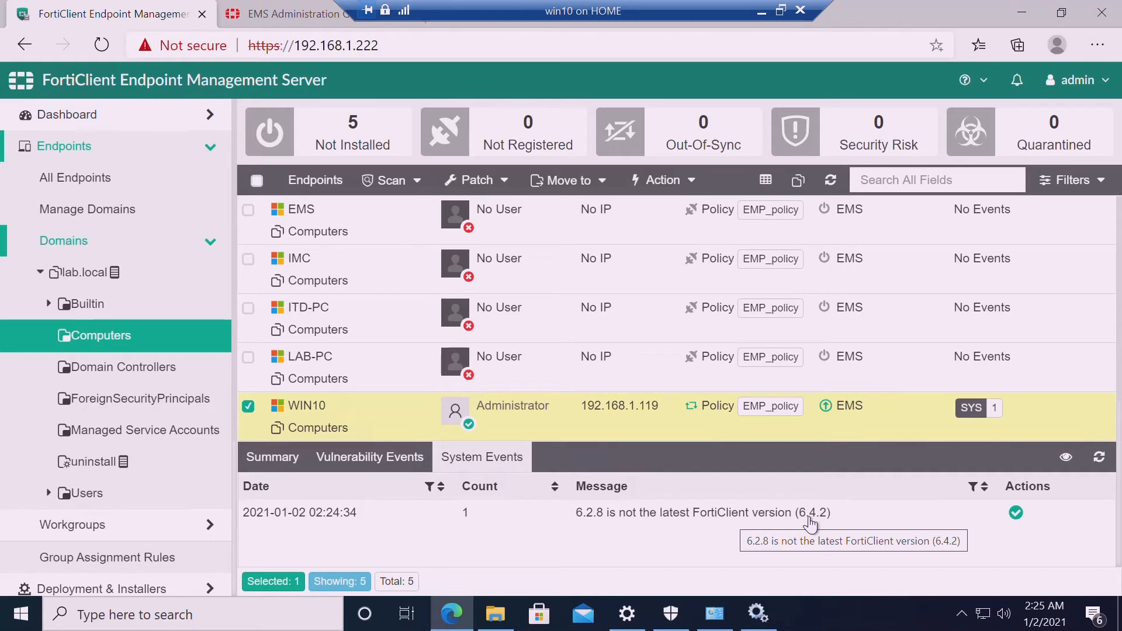
{"action": "left_click", "coordinate": [284, 462]}
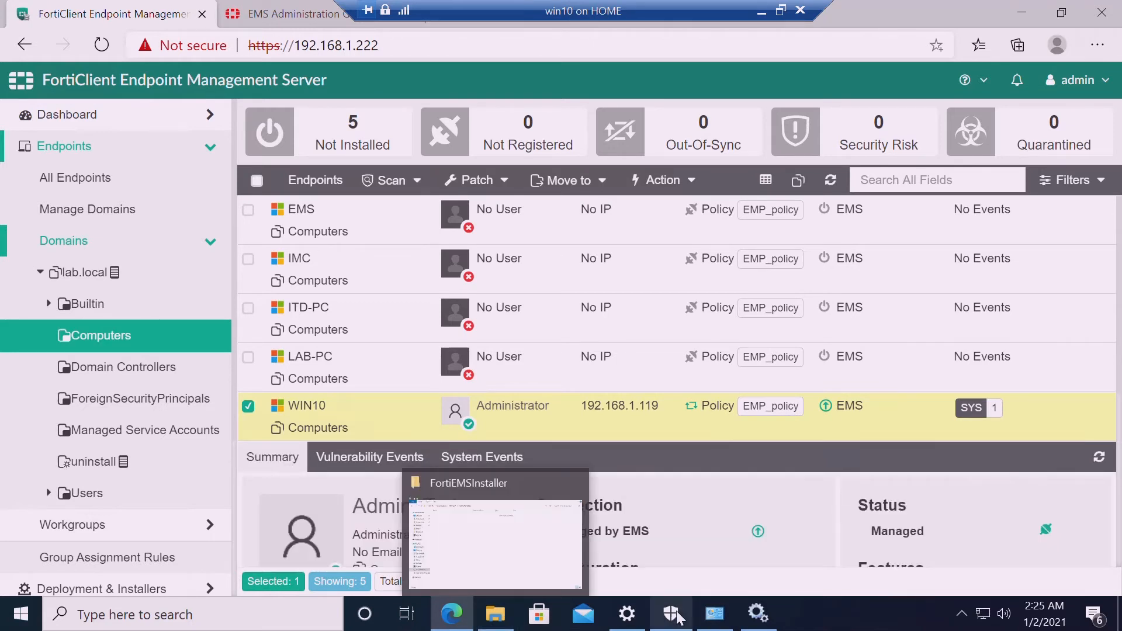
Cycle through the Windows Security and network status windows on the taskbar
{"action": "left_click", "coordinate": [678, 618]}
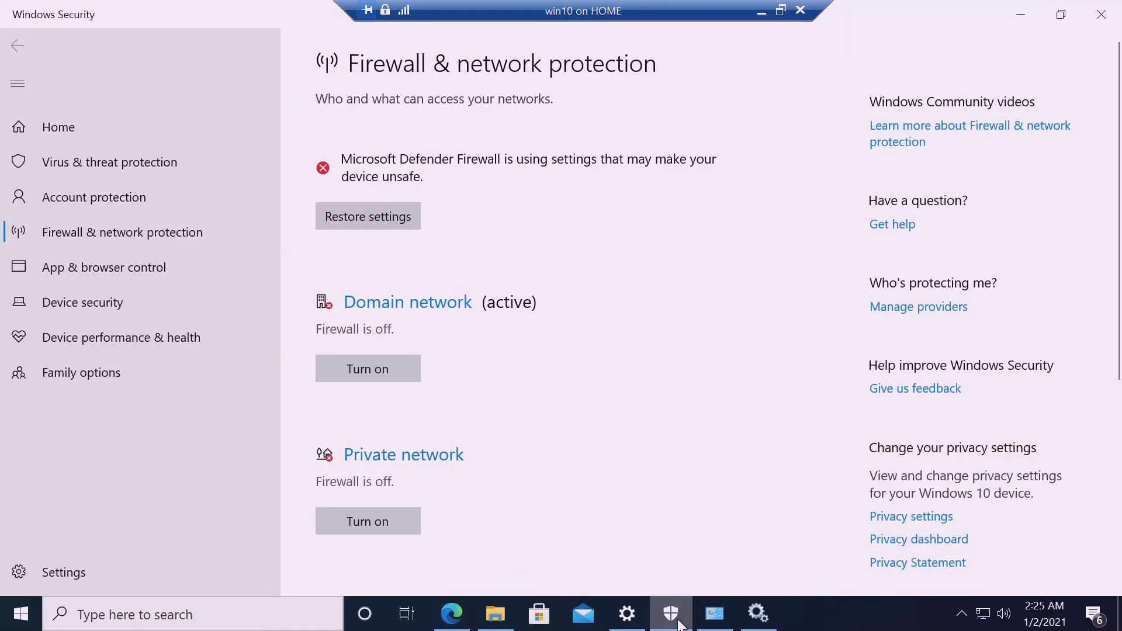
{"action": "left_click", "coordinate": [678, 621]}
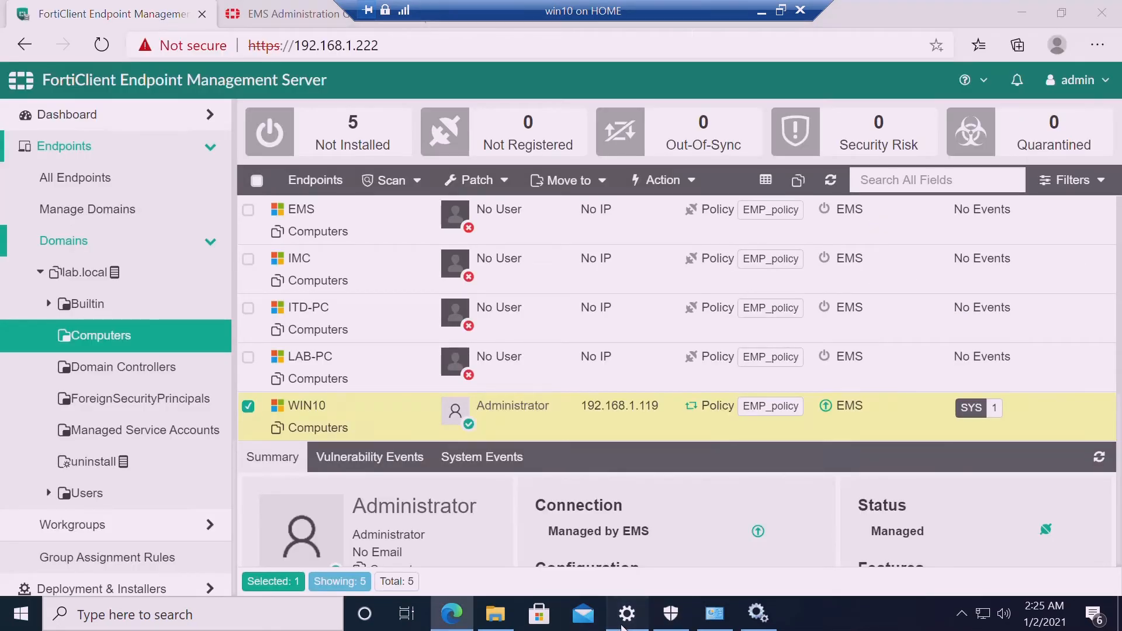
{"action": "left_click", "coordinate": [624, 623]}
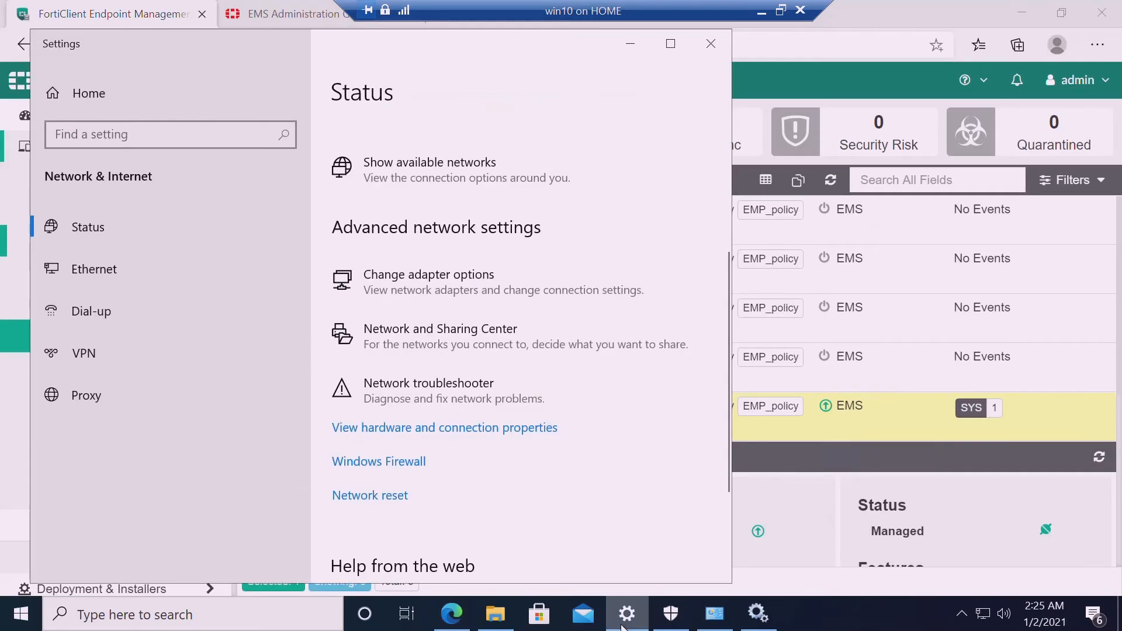
{"action": "left_click", "coordinate": [674, 625]}
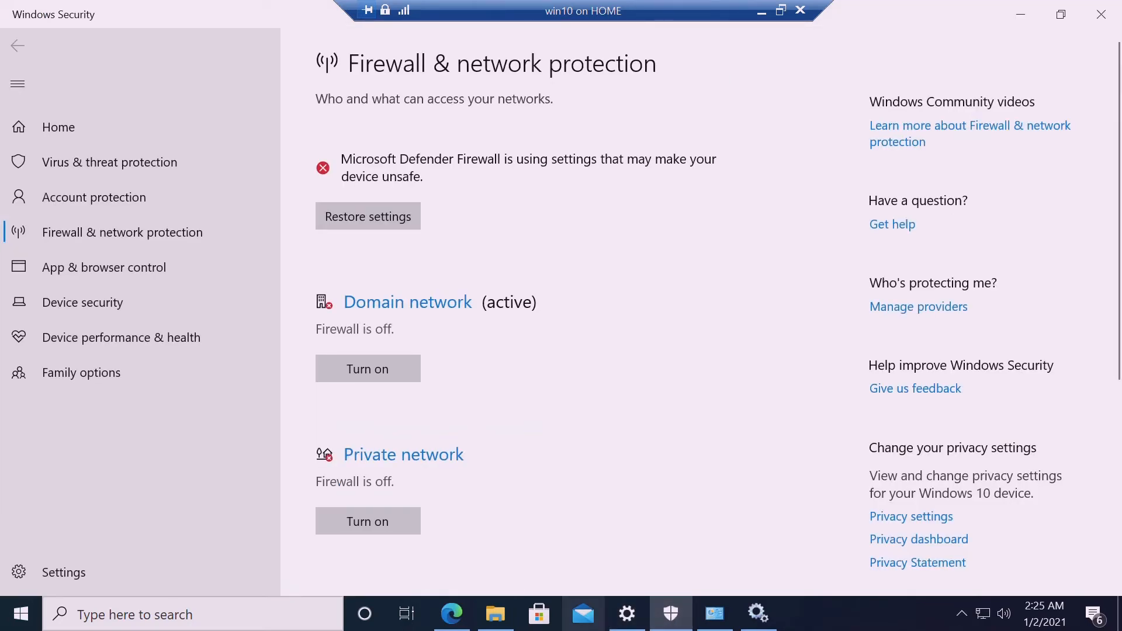
{"action": "left_click", "coordinate": [641, 625]}
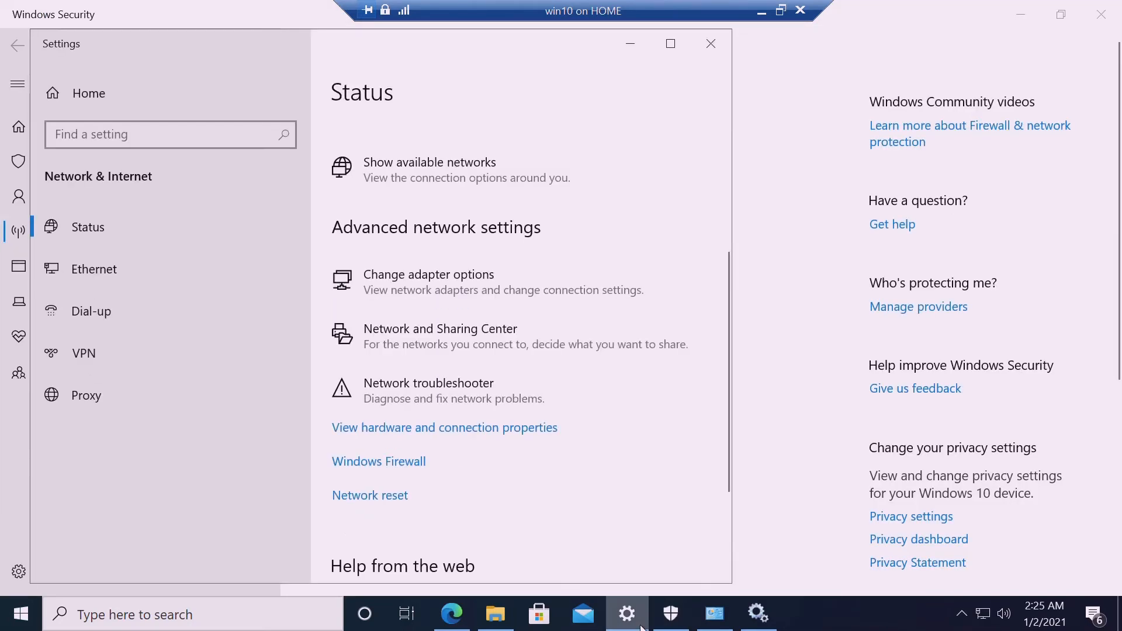
{"action": "left_click", "coordinate": [642, 625]}
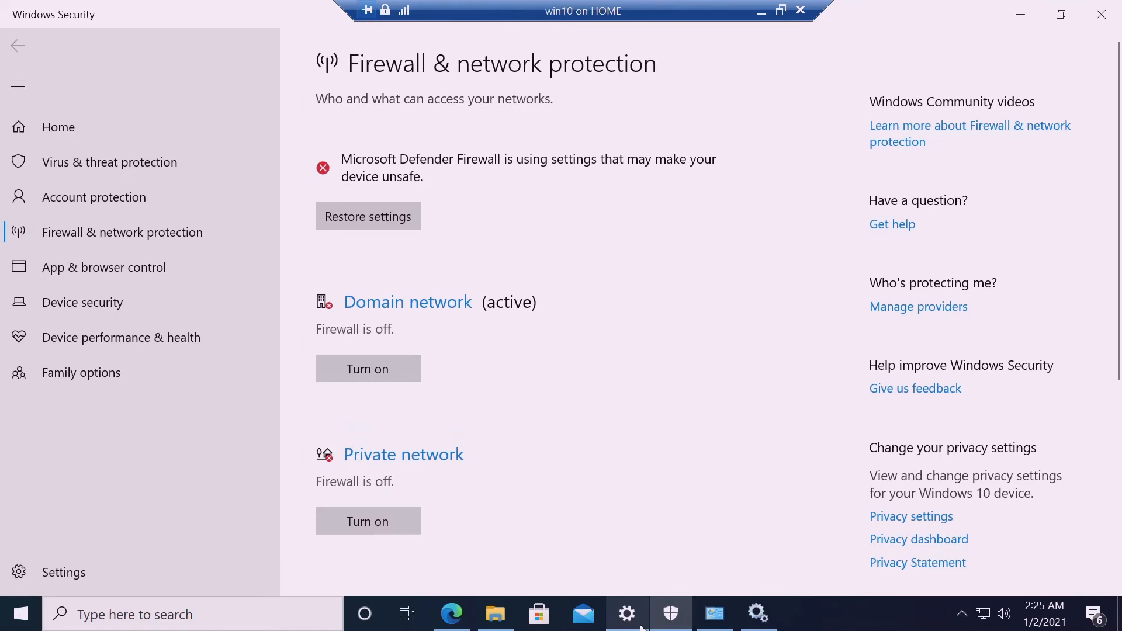
Navigate to C:\Windows\FortiEMSInstaller and refresh it, confirming it is still empty
{"action": "left_click", "coordinate": [496, 614]}
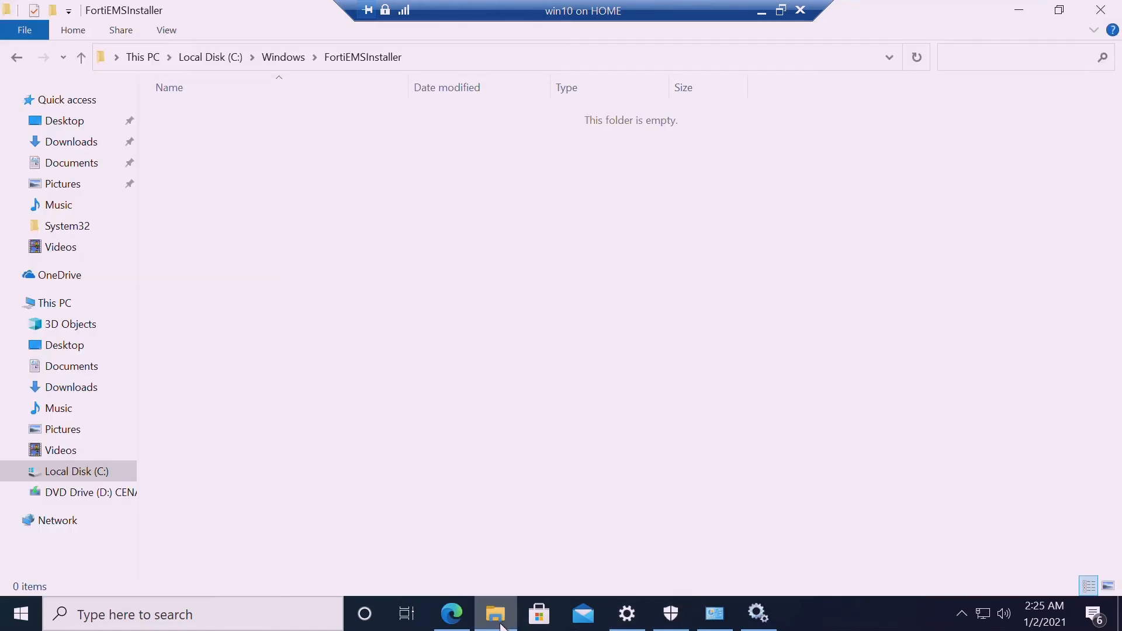
{"action": "left_click", "coordinate": [106, 479]}
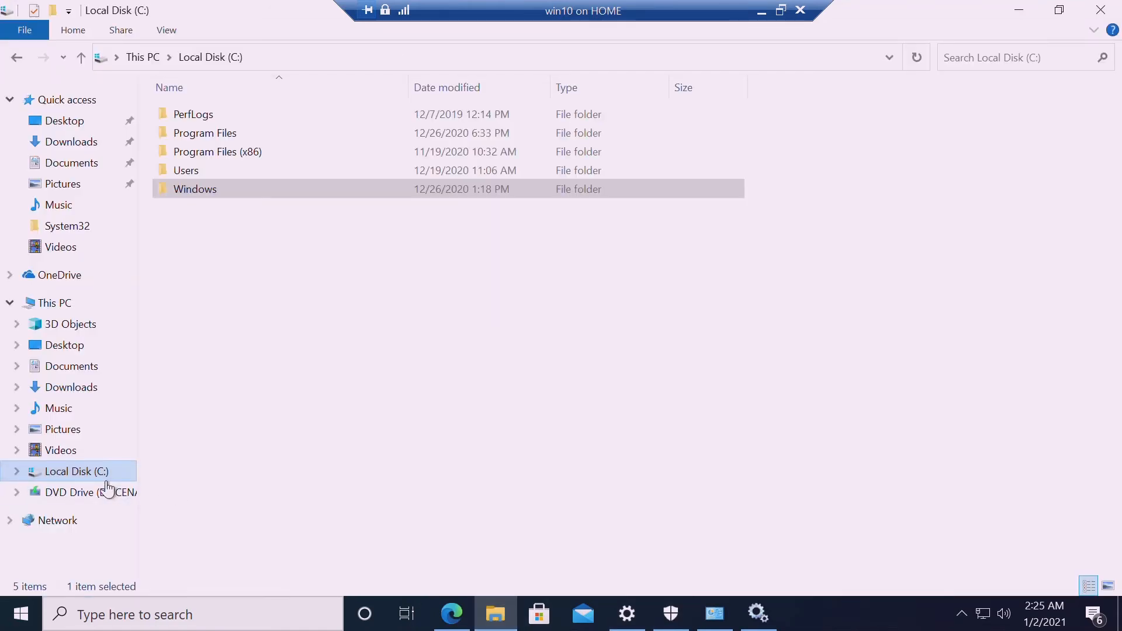
{"action": "double_click", "coordinate": [215, 188]}
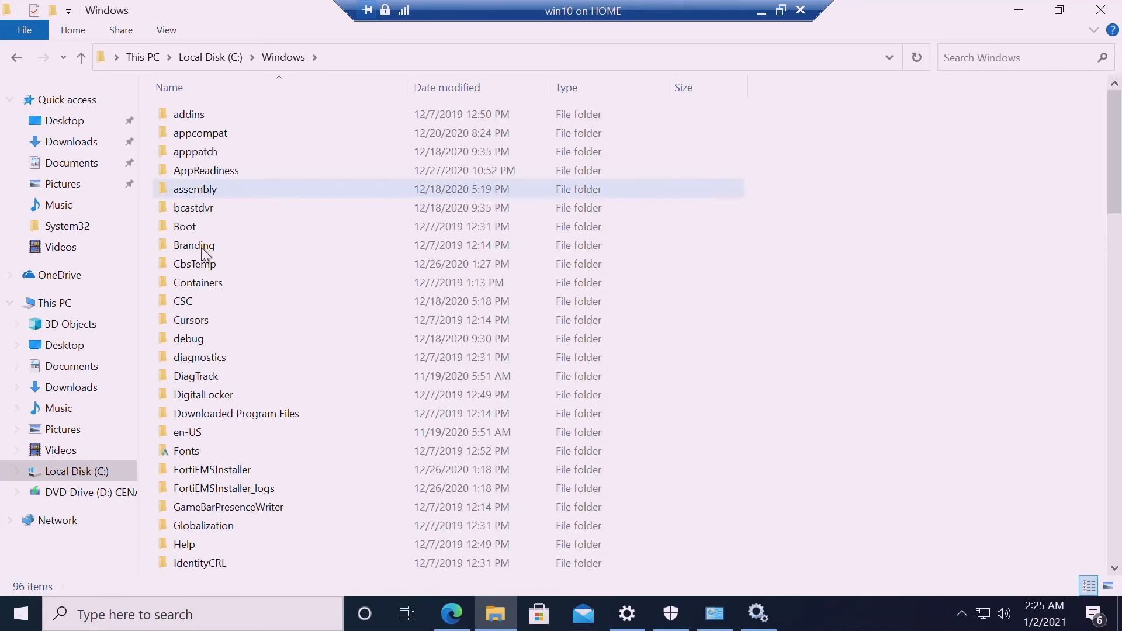
{"action": "double_click", "coordinate": [237, 475]}
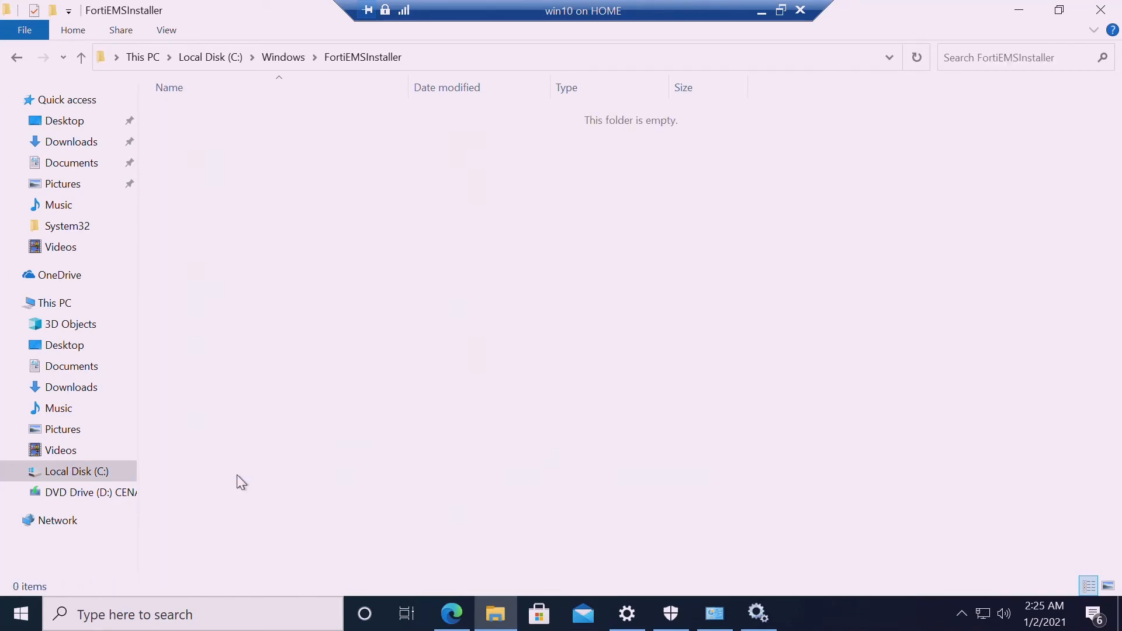
{"action": "right_click", "coordinate": [195, 226]}
{"action": "left_click", "coordinate": [250, 301]}
{"action": "left_click", "coordinate": [962, 615]}
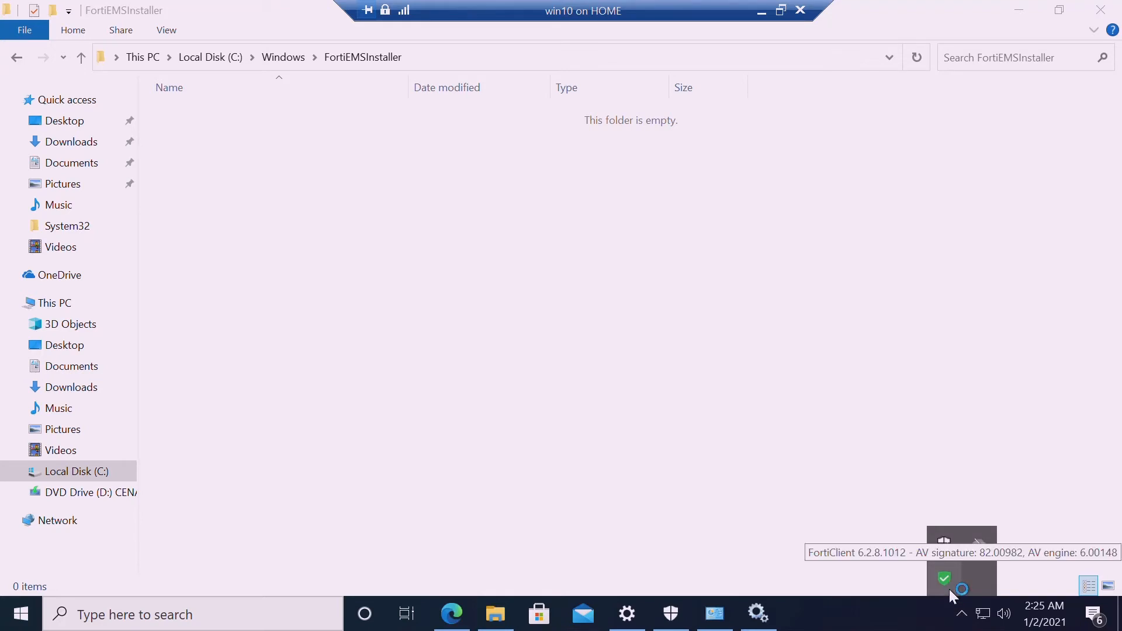
Open the FortiClient console and check the EMS 192.168.1.222 connection and About version info
{"action": "double_click", "coordinate": [949, 590]}
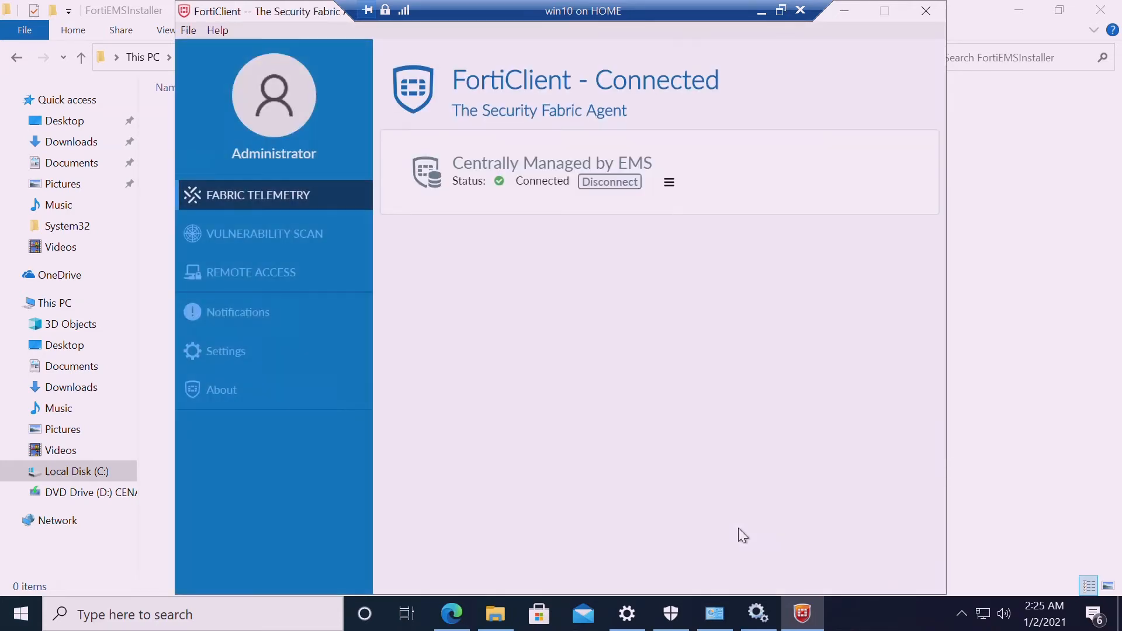
{"action": "left_click", "coordinate": [670, 183]}
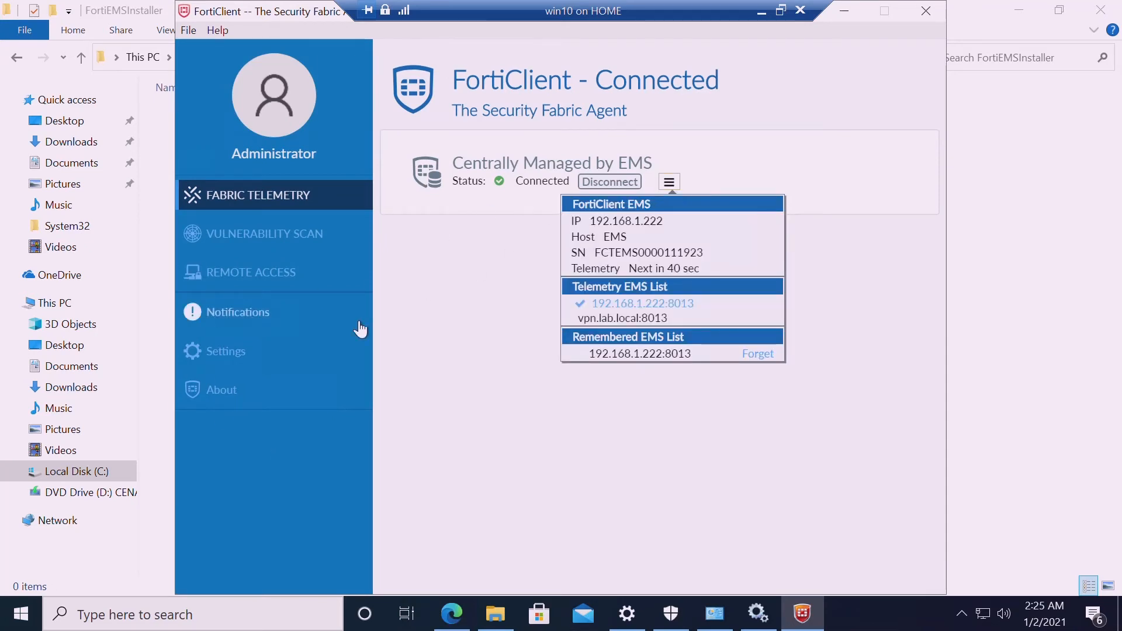
{"action": "left_click", "coordinate": [225, 396]}
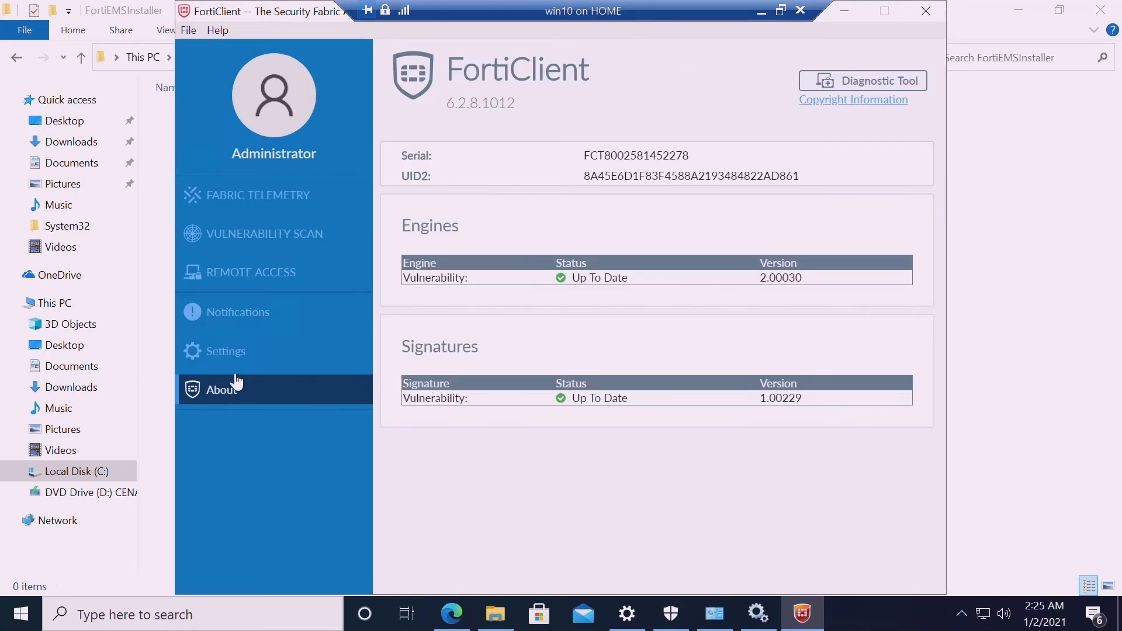
{"action": "left_click", "coordinate": [291, 211]}
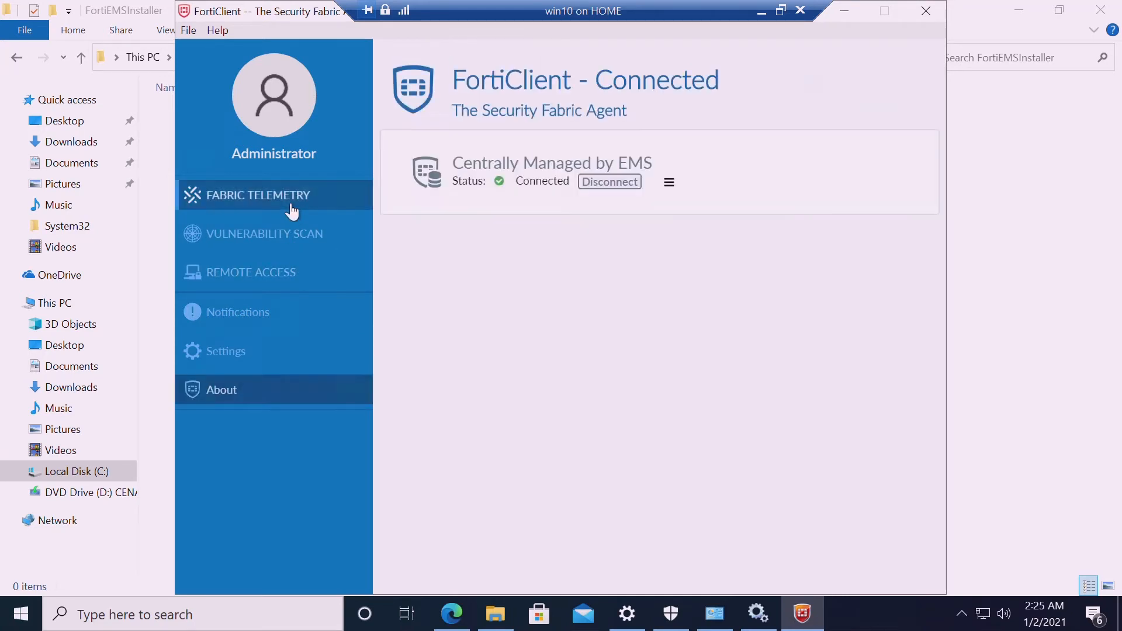
{"action": "left_click", "coordinate": [670, 183]}
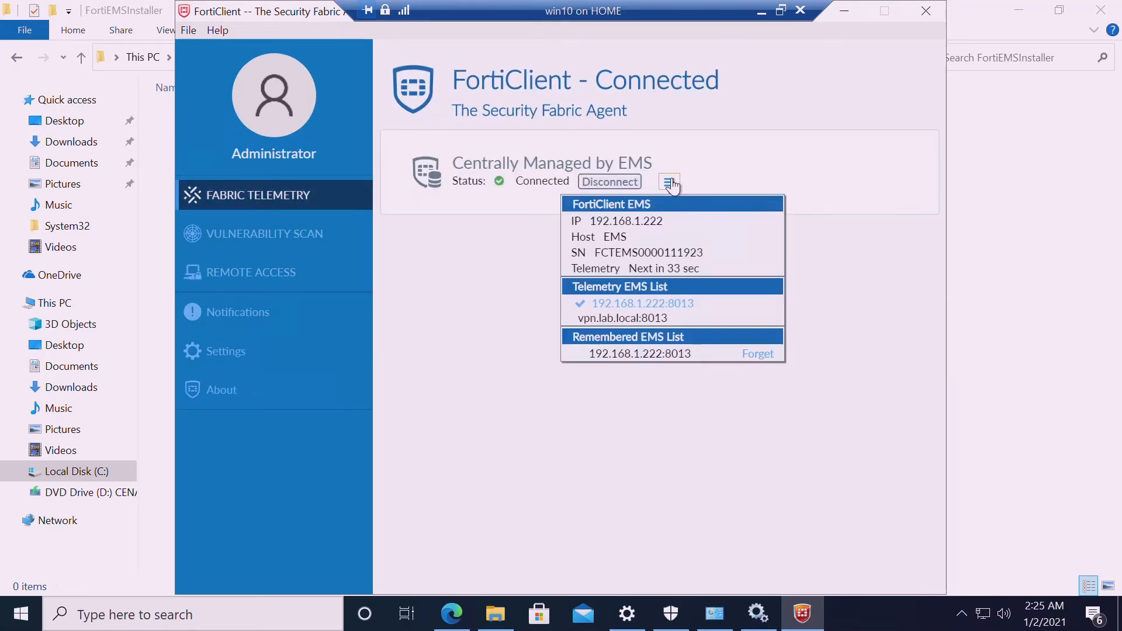
{"action": "left_click", "coordinate": [547, 439]}
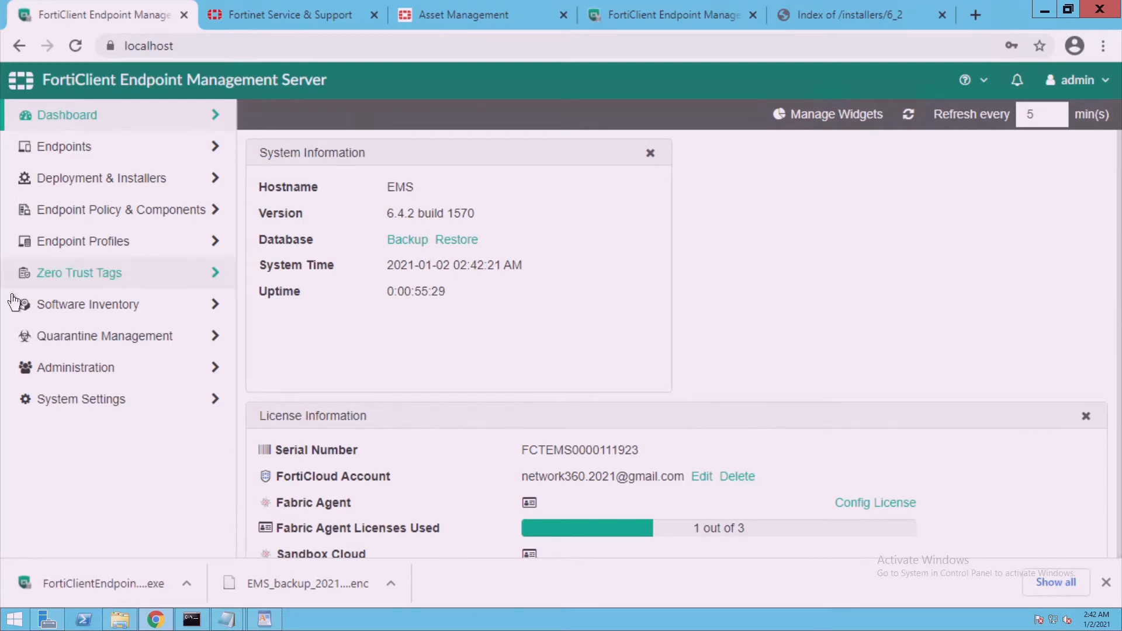
Show the FortiClient Installer deployment packages list in EMS
{"action": "left_click", "coordinate": [107, 174]}
{"action": "left_click", "coordinate": [109, 215]}
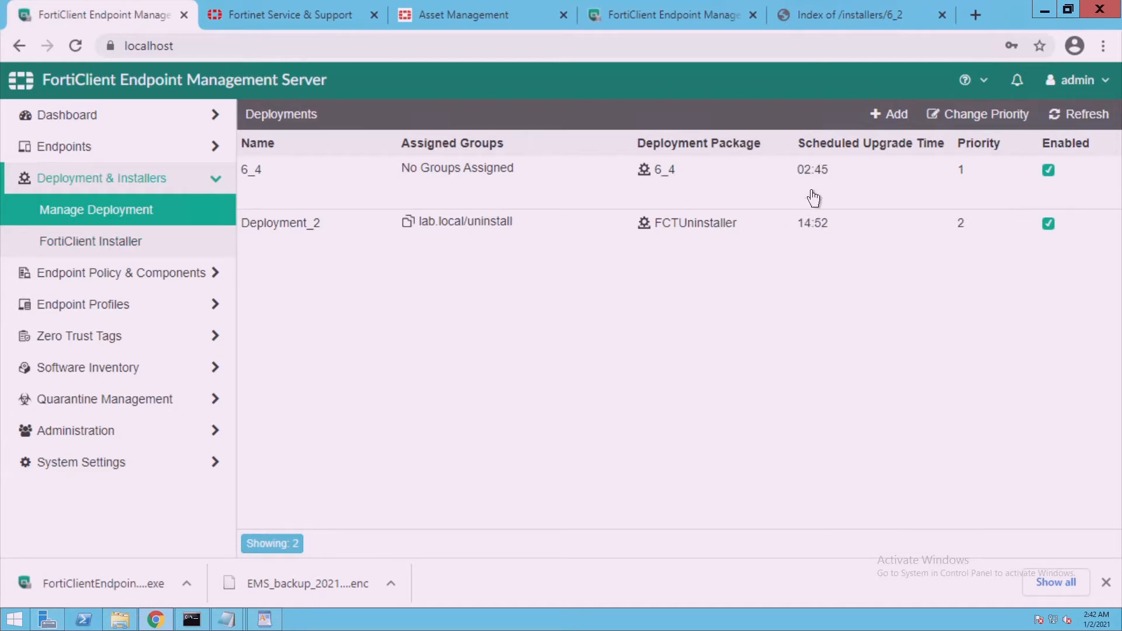
{"action": "left_click", "coordinate": [111, 242]}
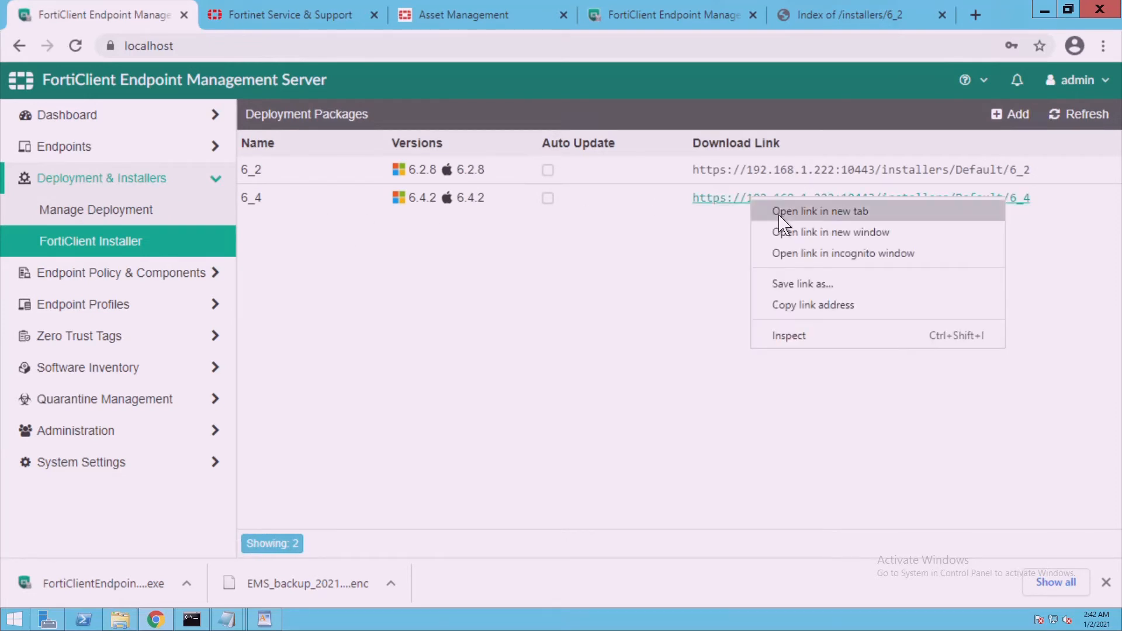
Open the 6_4 download link past the certificate warning, which returns 404 Not Found
{"action": "left_click", "coordinate": [768, 215]}
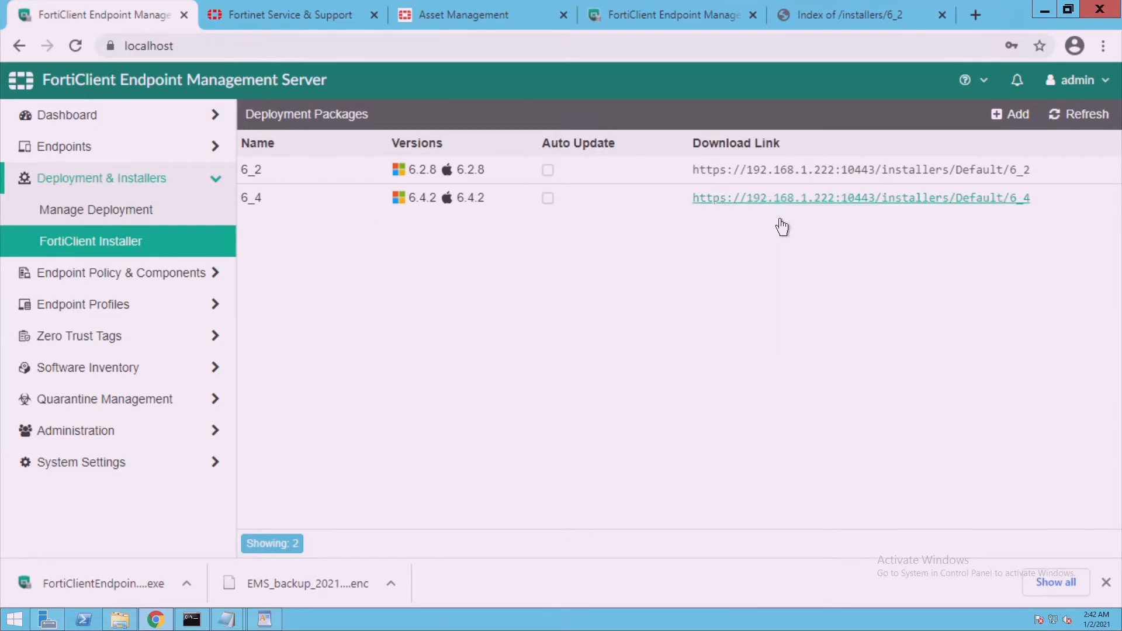
{"action": "left_click", "coordinate": [240, 23]}
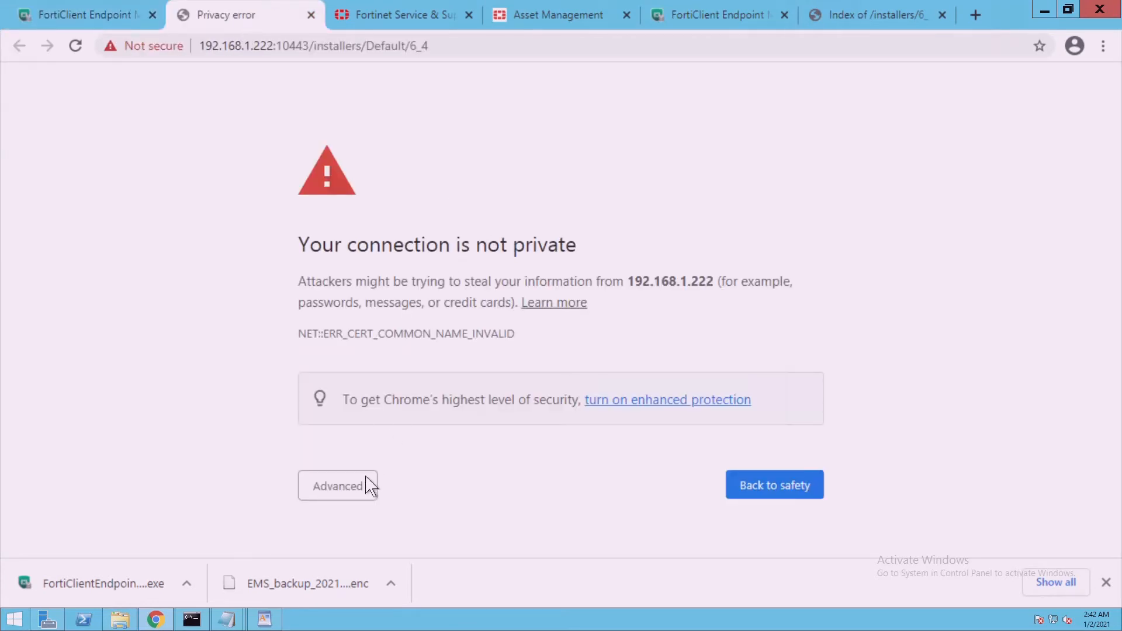
{"action": "left_click", "coordinate": [369, 486]}
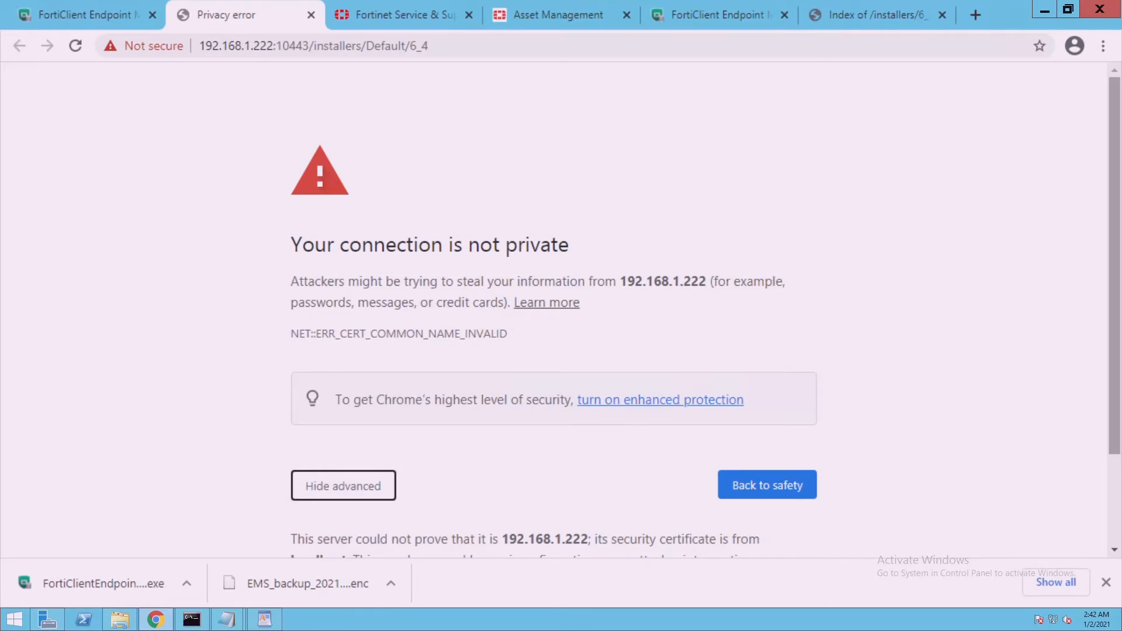
{"action": "scroll", "coordinate": [532, 541], "scroll_direction": "down", "scroll_amount": 2}
{"action": "left_click", "coordinate": [410, 519]}
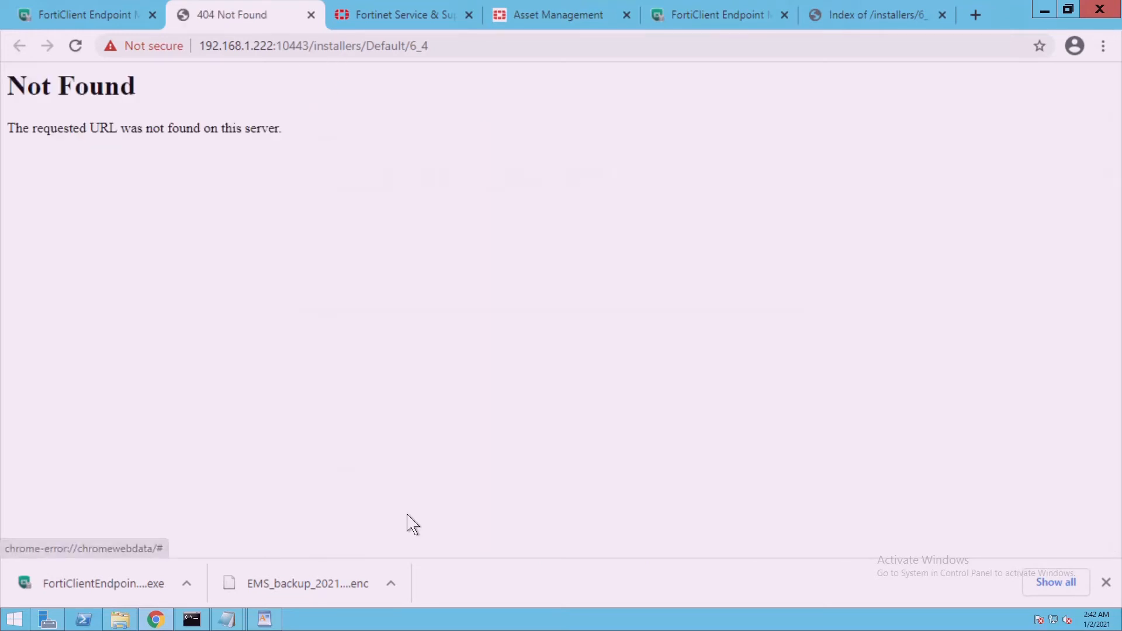
{"action": "left_click_drag", "start_coordinate": [8, 128], "coordinate": [301, 129]}
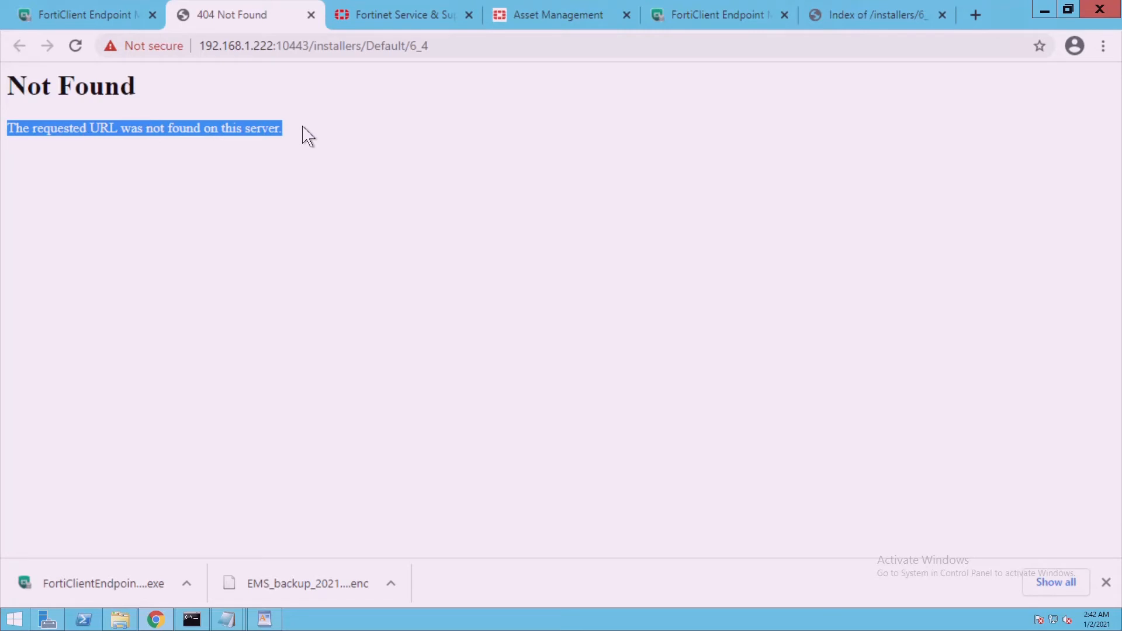
{"action": "left_click", "coordinate": [311, 15]}
Open the 6_2 download link in a new tab, which shows an installer directory listing
{"action": "right_click", "coordinate": [777, 174]}
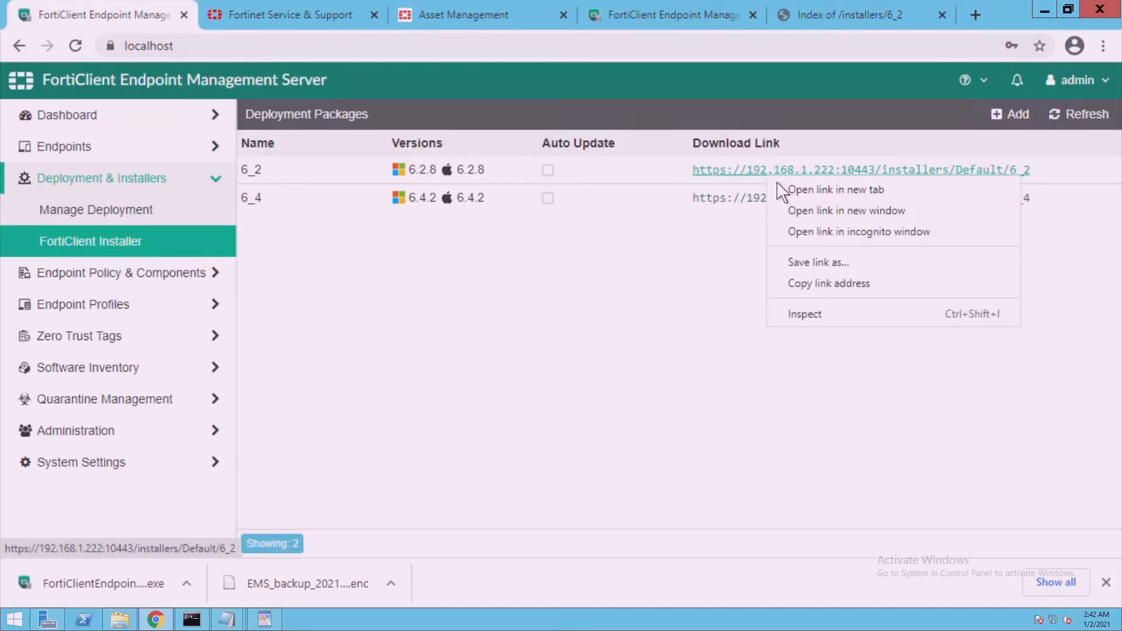
{"action": "left_click", "coordinate": [796, 195]}
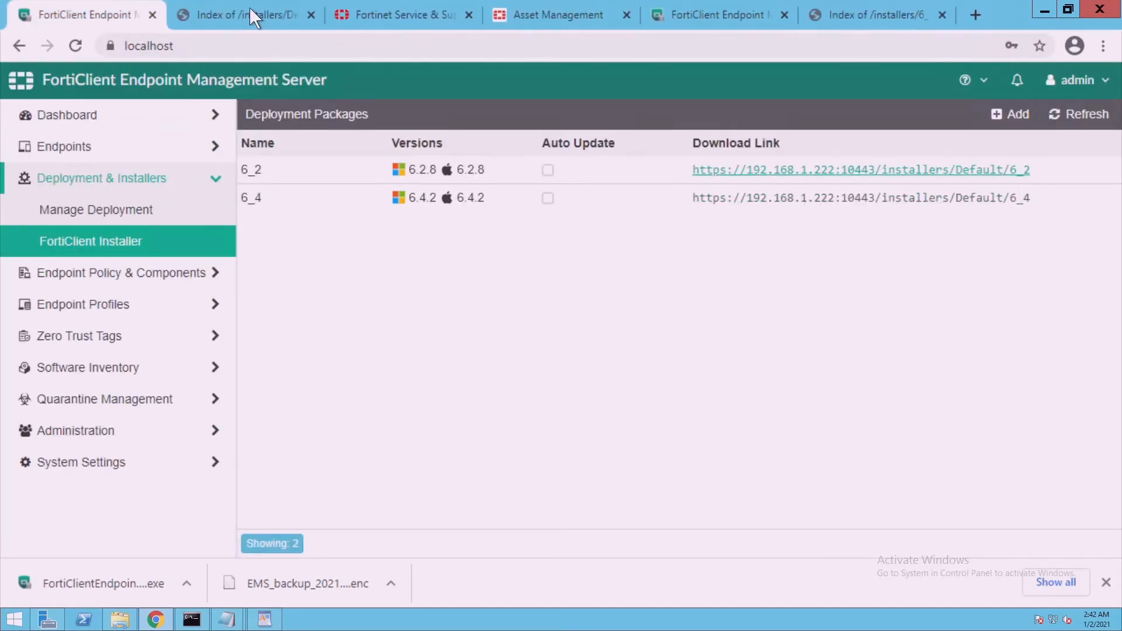
{"action": "left_click", "coordinate": [231, 18]}
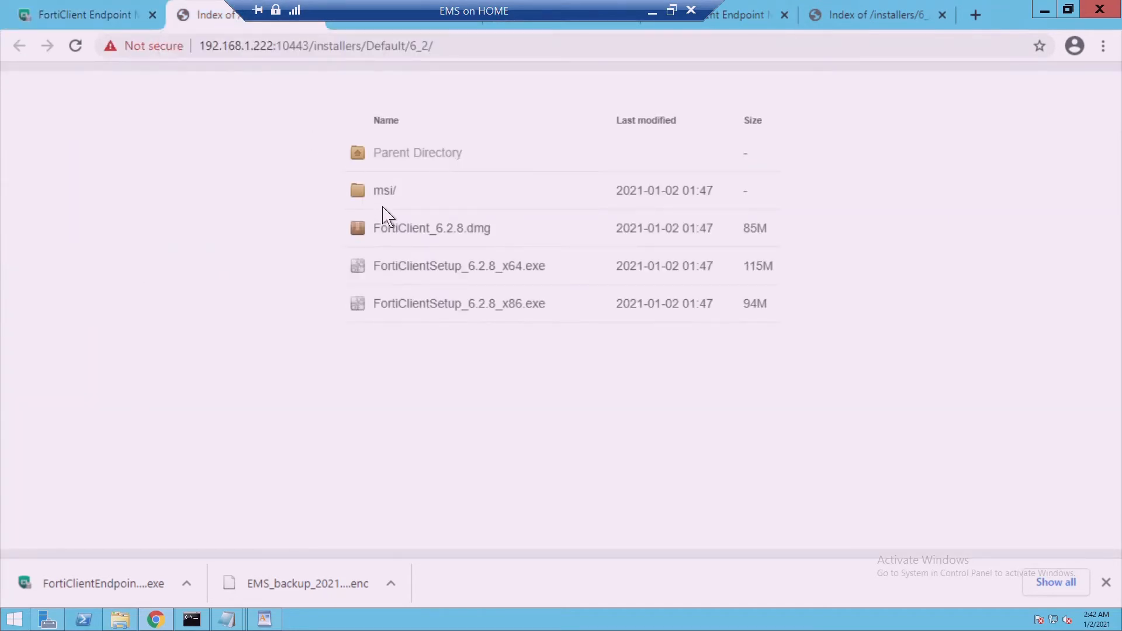
{"action": "left_click", "coordinate": [131, 17]}
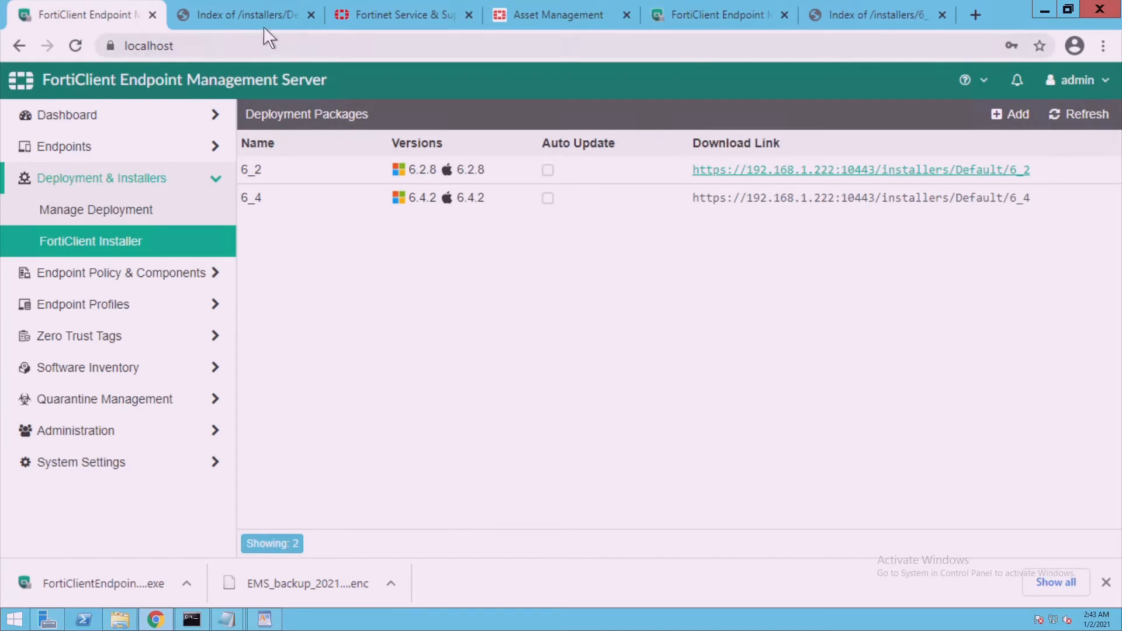
{"action": "left_click", "coordinate": [268, 23]}
{"action": "left_click", "coordinate": [125, 24]}
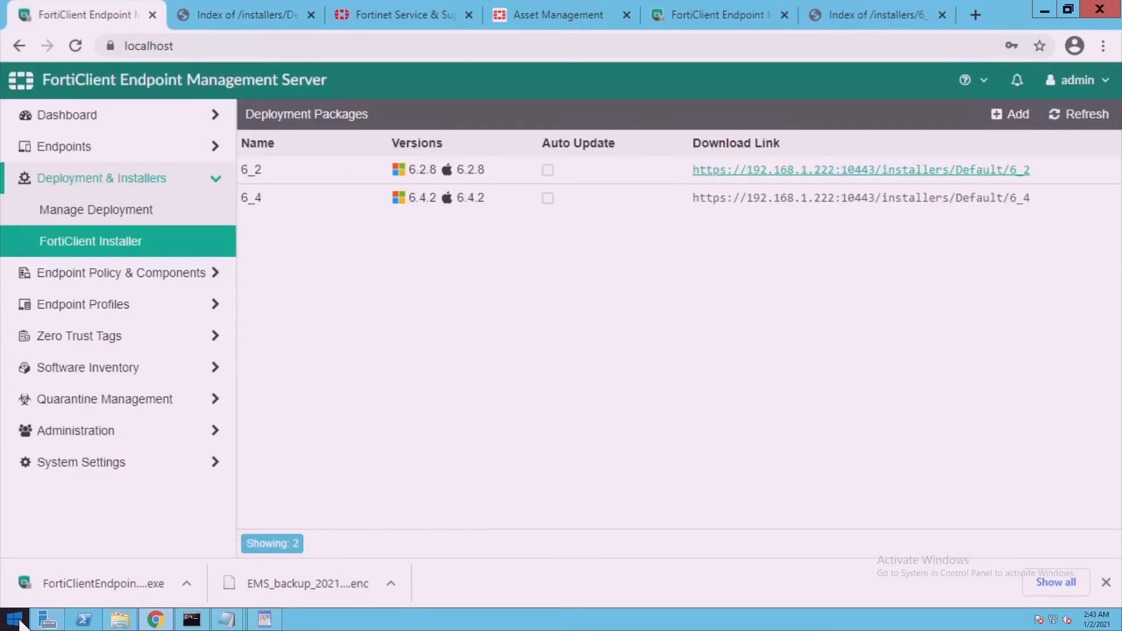
Browse to C:\Program Files (x86)\Fortinet\FortiClientEMS in File Explorer
{"action": "left_click", "coordinate": [120, 620]}
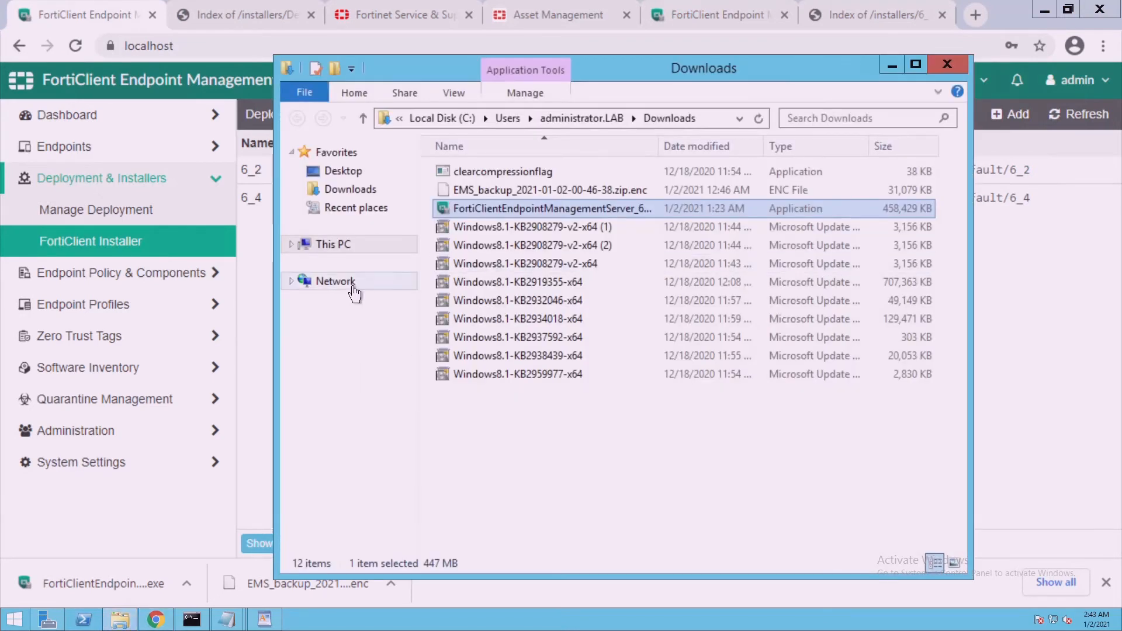
{"action": "left_click", "coordinate": [341, 244]}
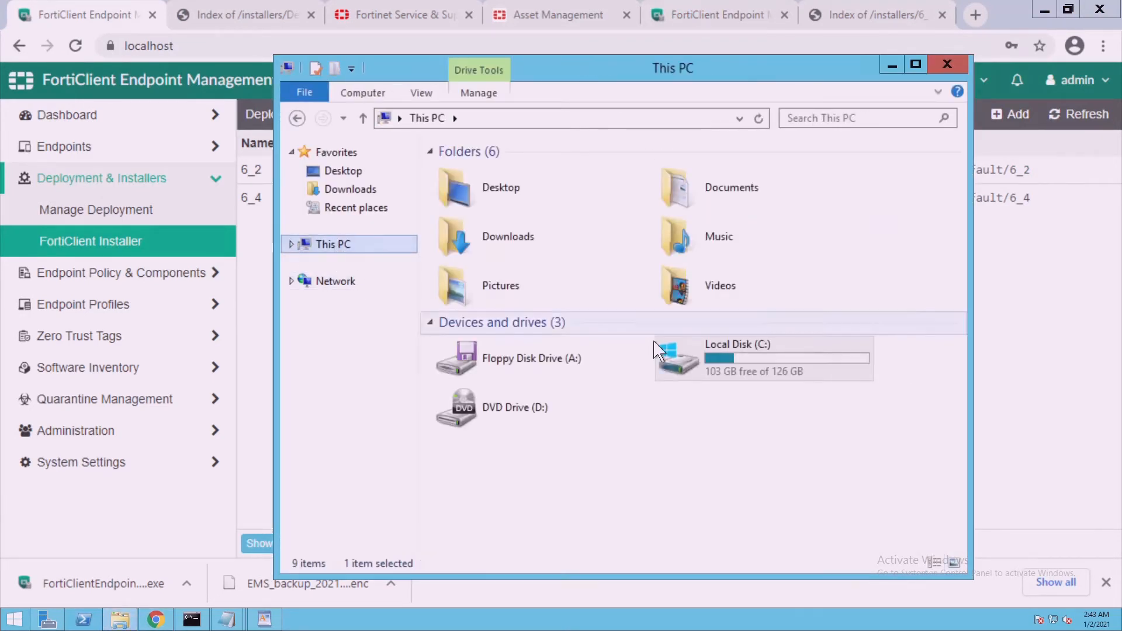
{"action": "double_click", "coordinate": [658, 351]}
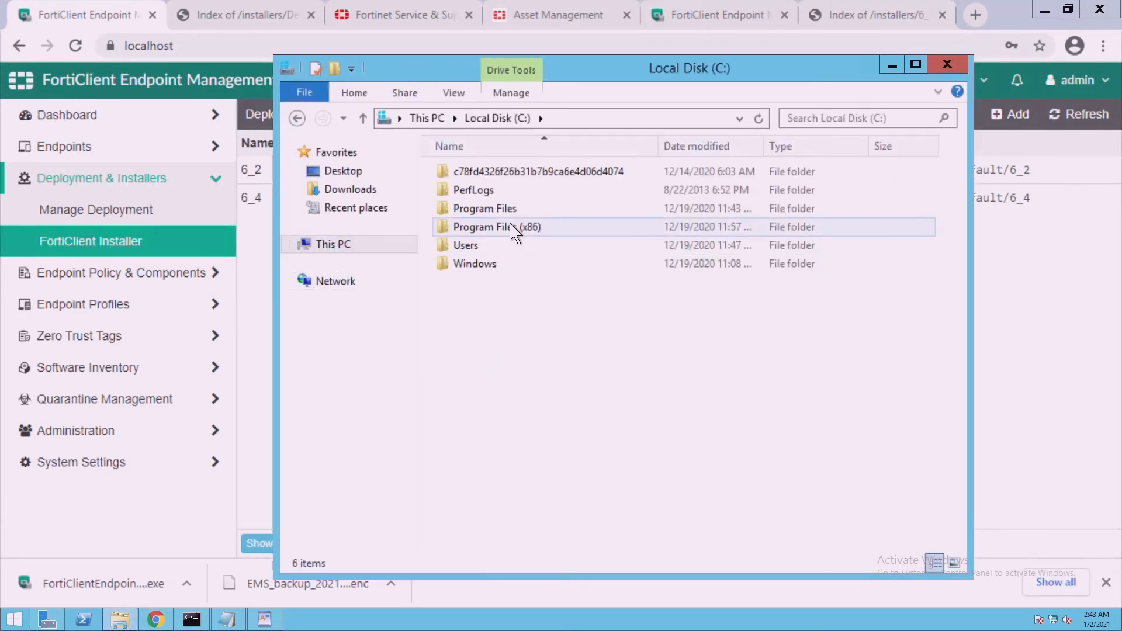
{"action": "double_click", "coordinate": [503, 211]}
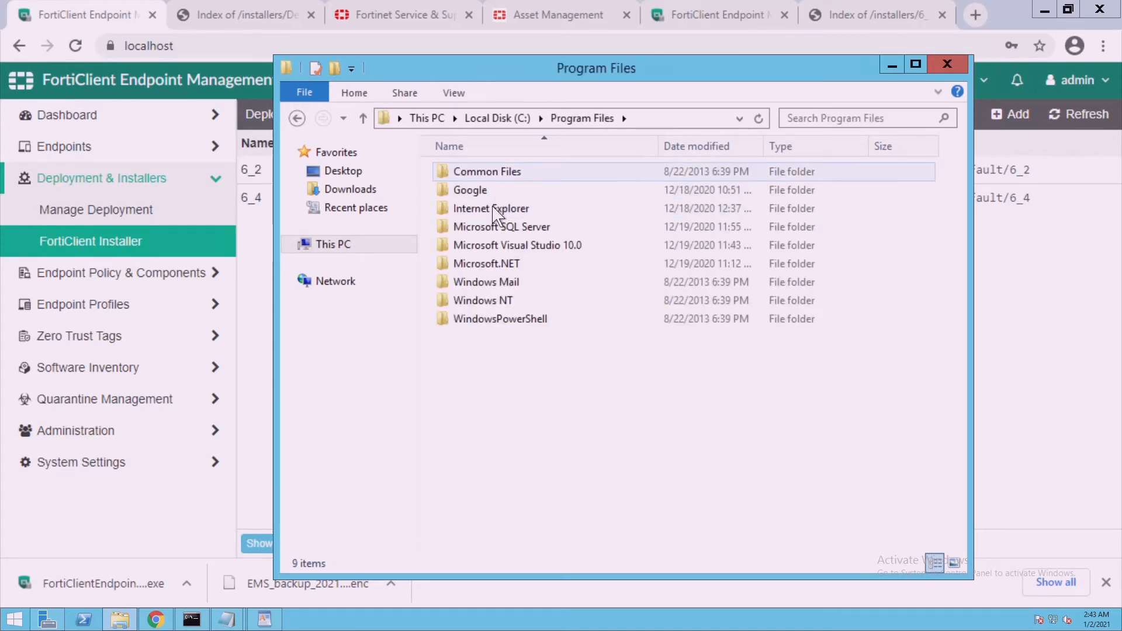
{"action": "left_click", "coordinate": [310, 130]}
{"action": "double_click", "coordinate": [543, 232]}
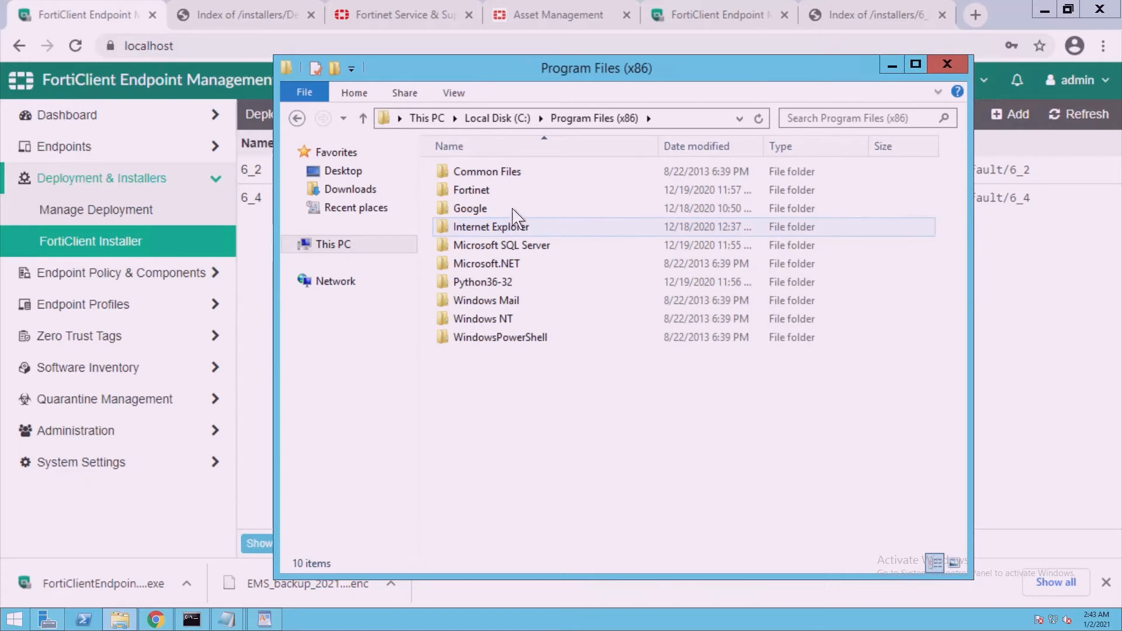
{"action": "double_click", "coordinate": [504, 191]}
{"action": "left_click", "coordinate": [504, 177]}
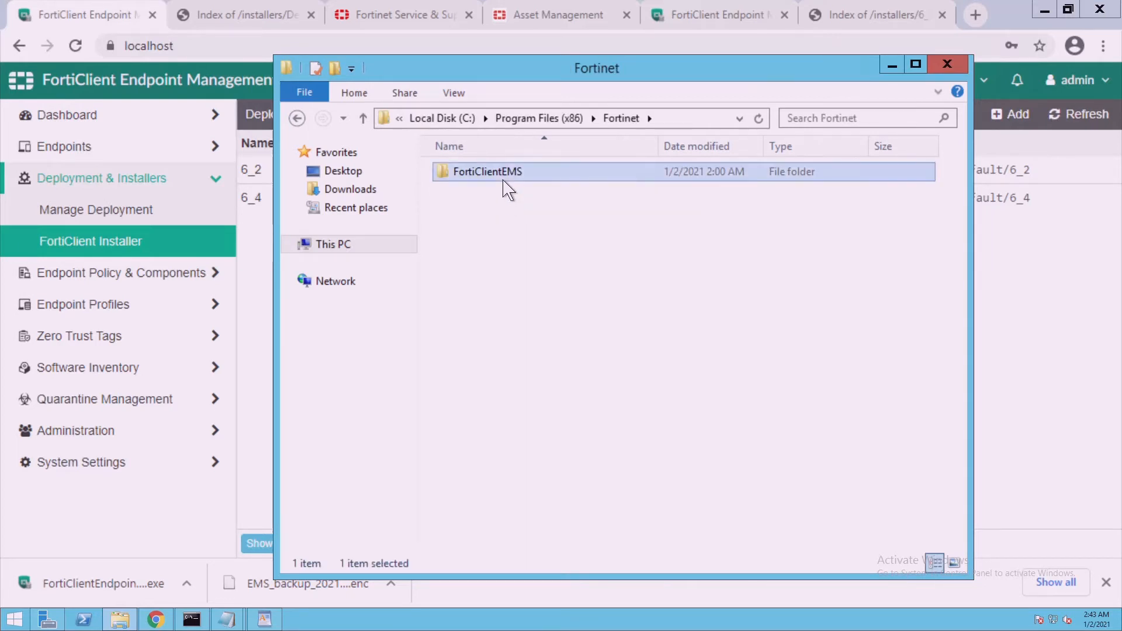
{"action": "double_click", "coordinate": [504, 177]}
Open Clients > Installers > Default, which holds only a 6_2 folder
{"action": "left_click", "coordinate": [498, 193]}
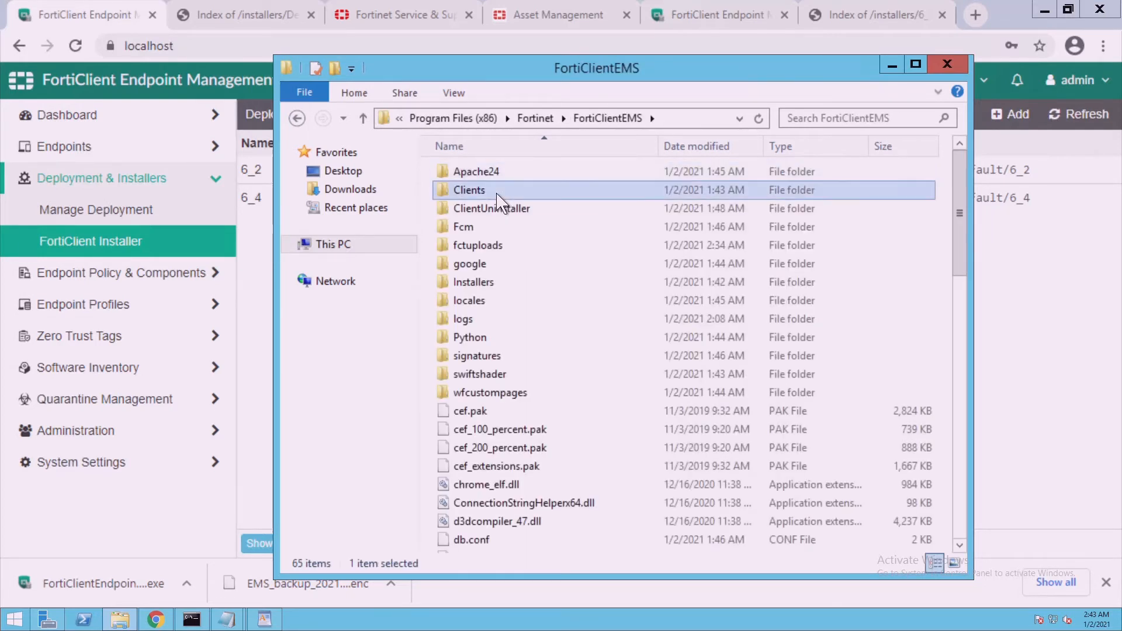
{"action": "double_click", "coordinate": [497, 196]}
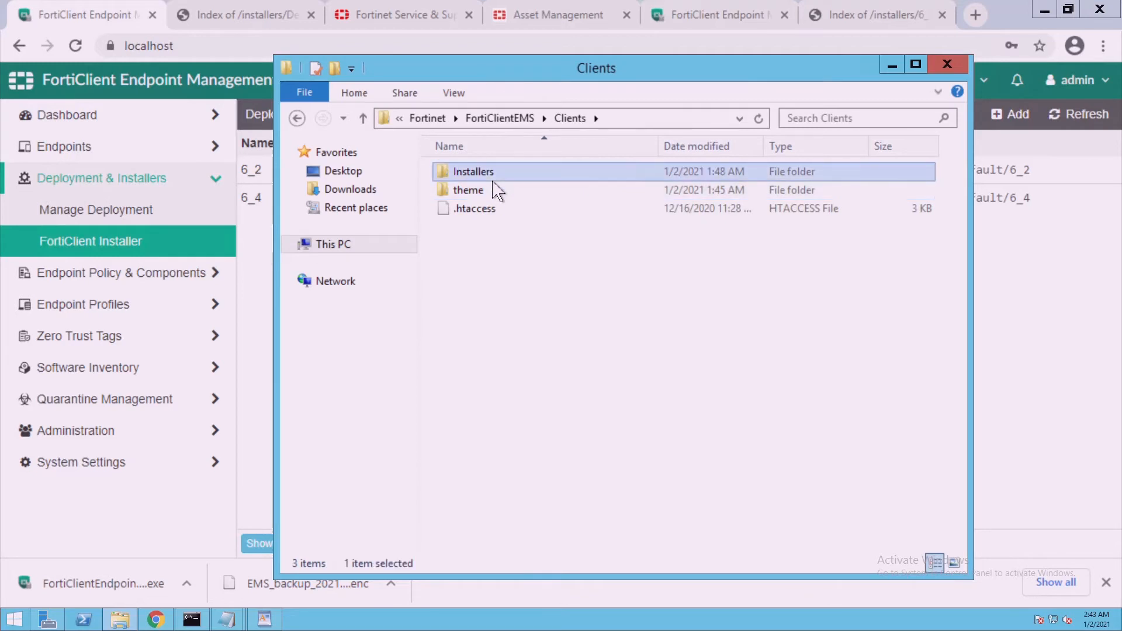
{"action": "double_click", "coordinate": [496, 174]}
{"action": "double_click", "coordinate": [492, 178]}
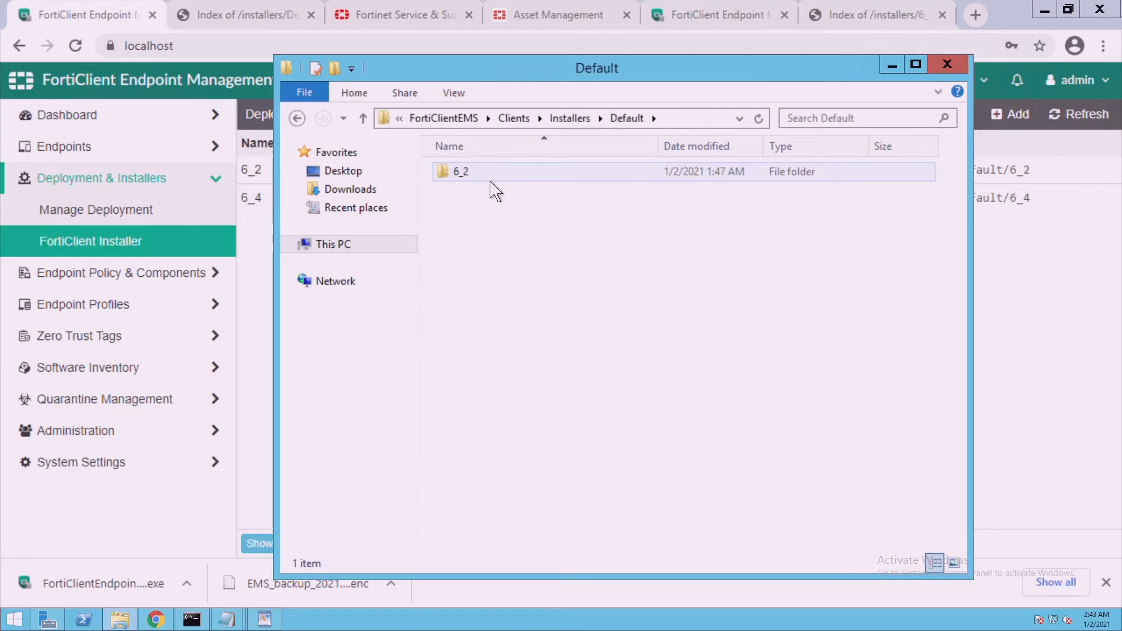
{"action": "left_click", "coordinate": [491, 181]}
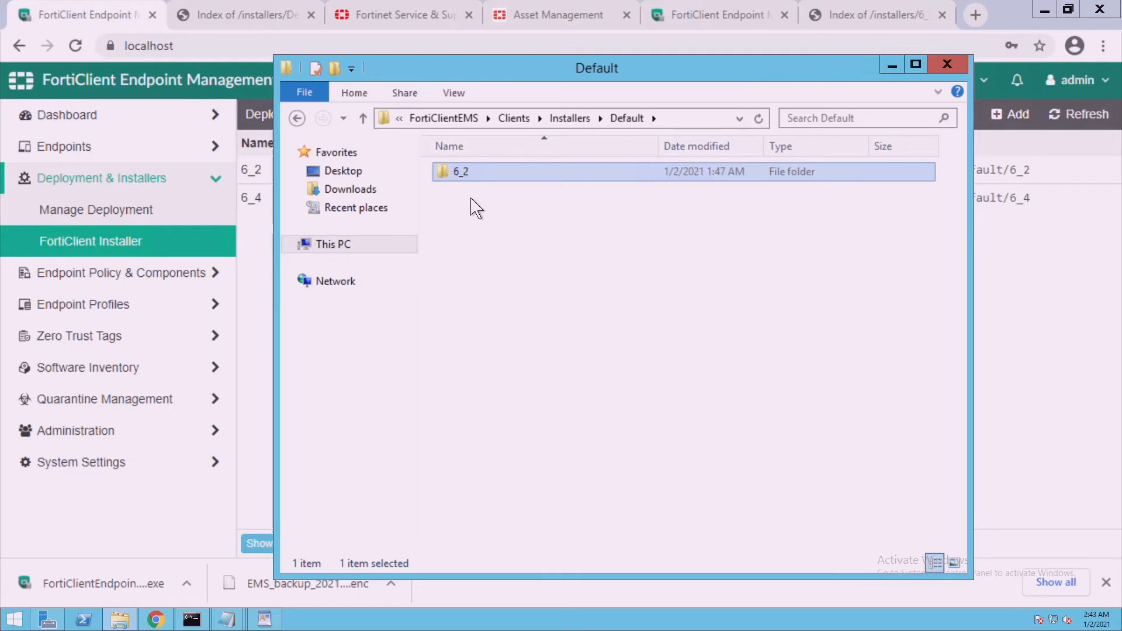
Reopen the 6_2 installer folder, then return up to the FortiClientEMS folder
{"action": "left_click", "coordinate": [514, 120]}
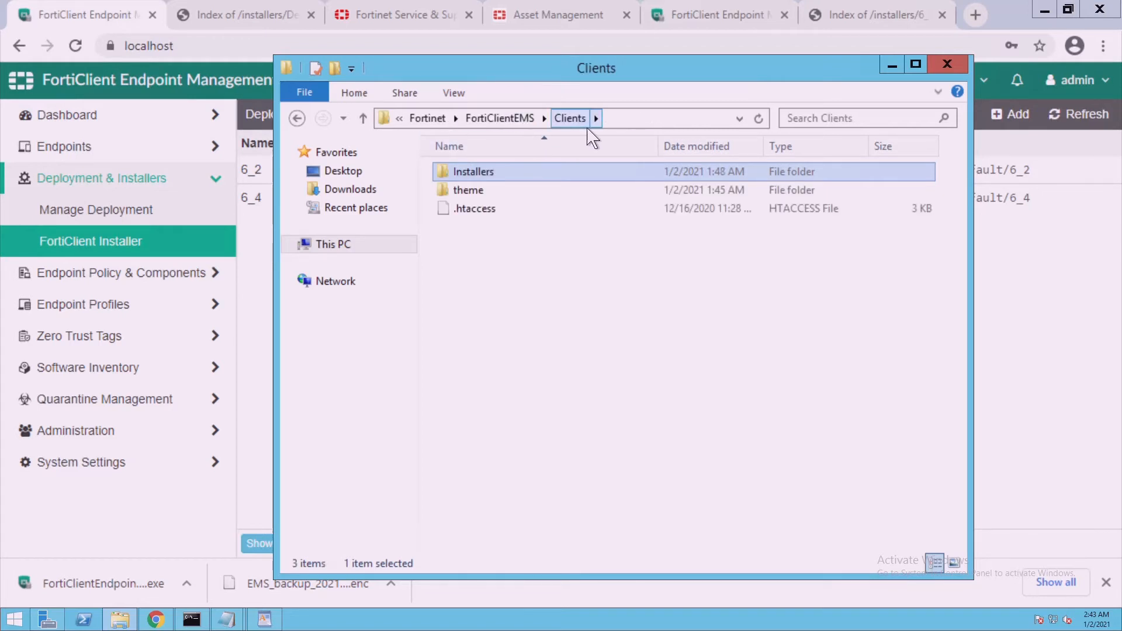
{"action": "left_click", "coordinate": [588, 128]}
{"action": "double_click", "coordinate": [506, 175]}
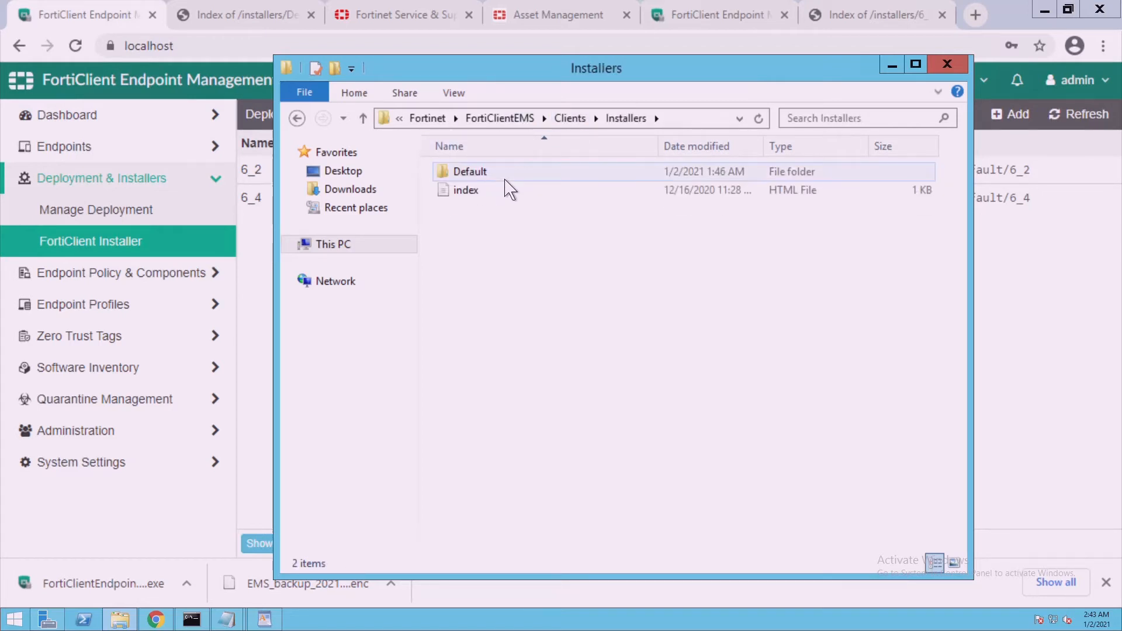
{"action": "double_click", "coordinate": [506, 176]}
{"action": "left_click", "coordinate": [506, 176]}
{"action": "double_click", "coordinate": [506, 179]}
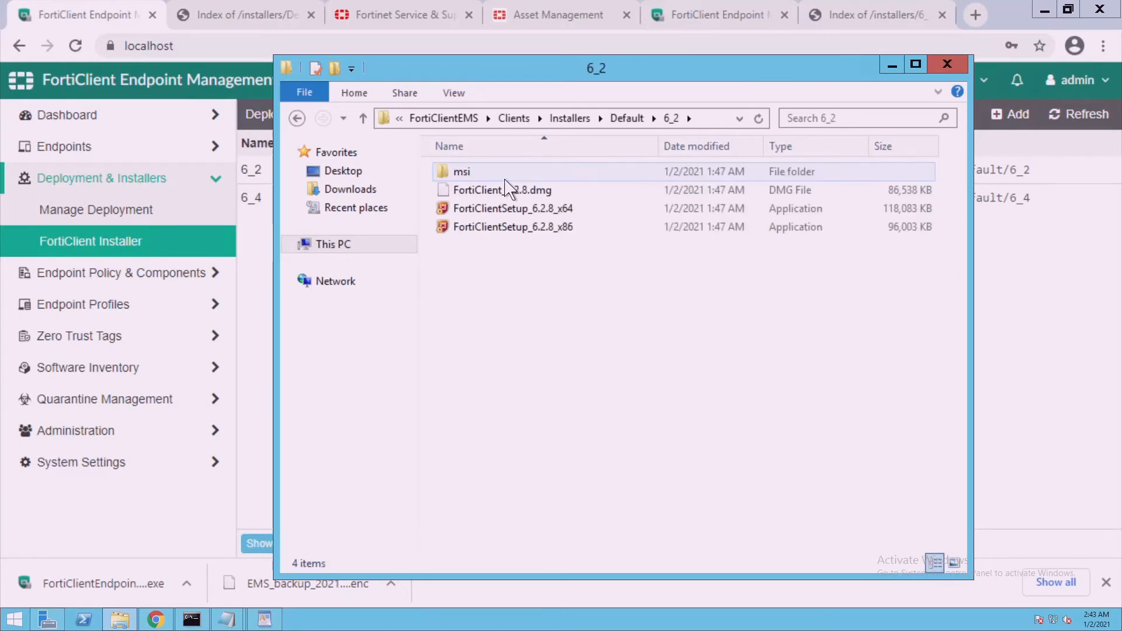
{"action": "left_click", "coordinate": [641, 118]}
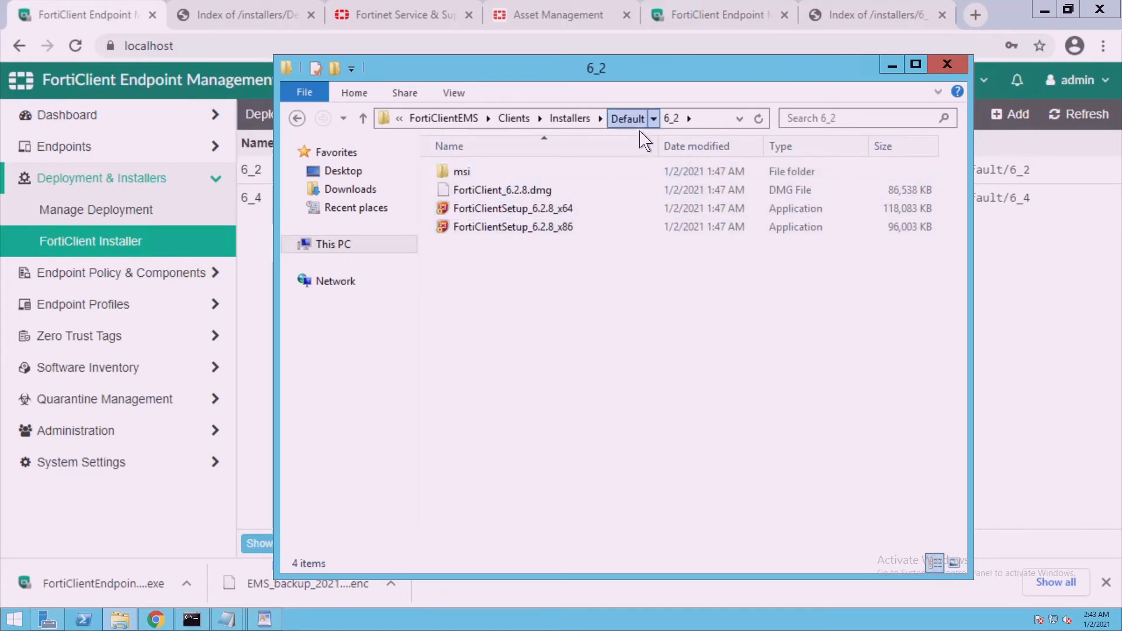
{"action": "left_click", "coordinate": [581, 123]}
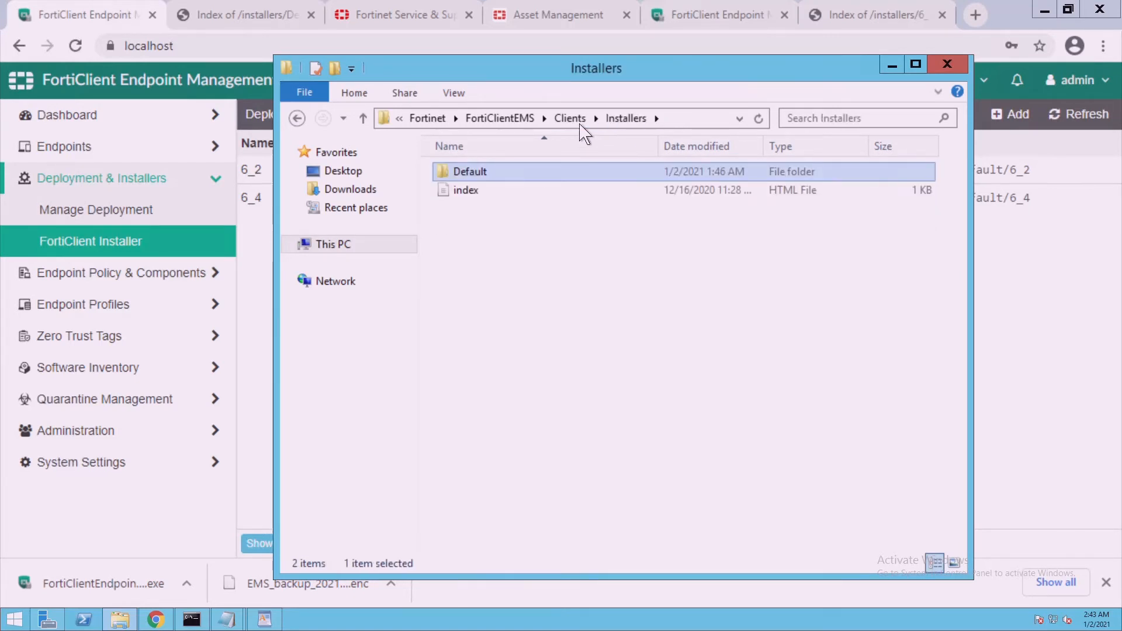
{"action": "left_click", "coordinate": [534, 123]}
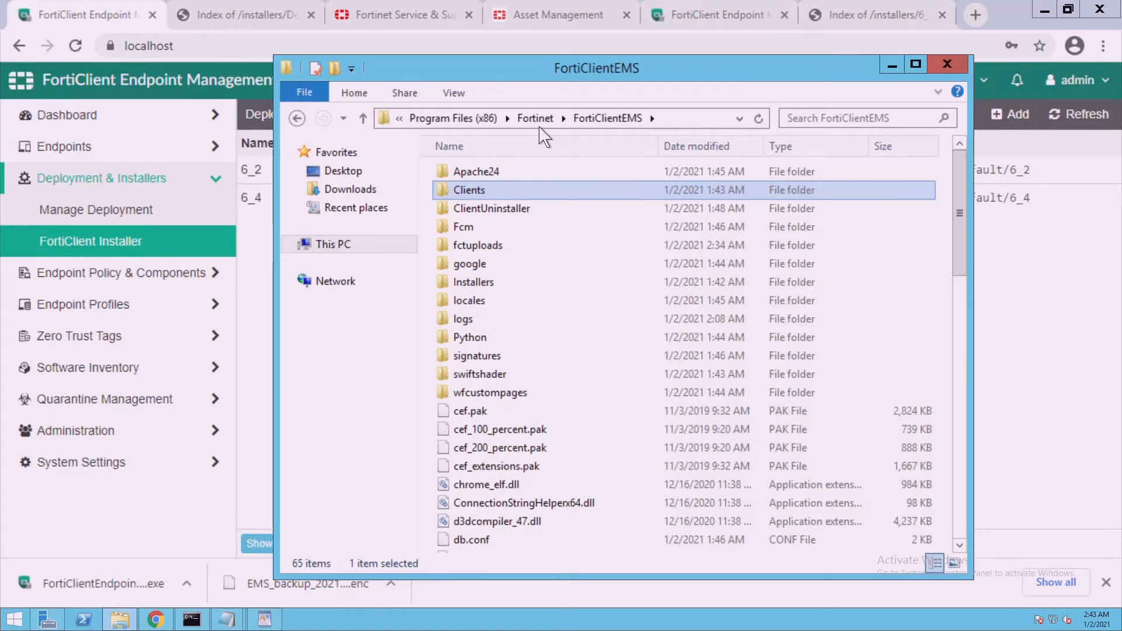
Launch the Services console with services.msc and jump to the FortiClient services
{"action": "right_click", "coordinate": [24, 626]}
{"action": "type", "text": "r"}
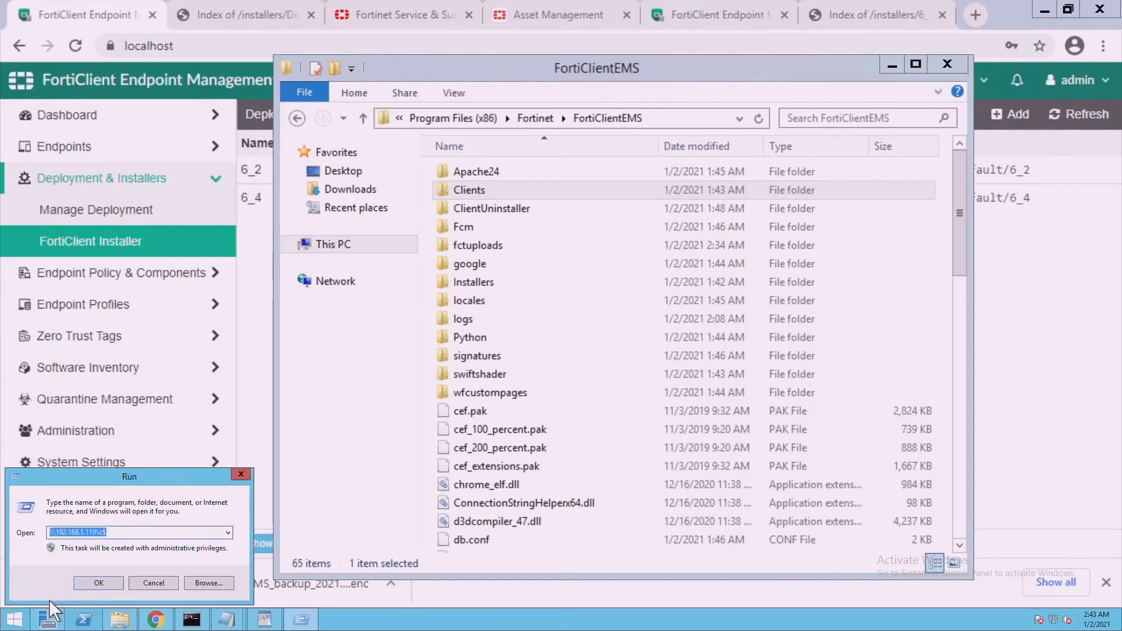
{"action": "type", "text": "services"}
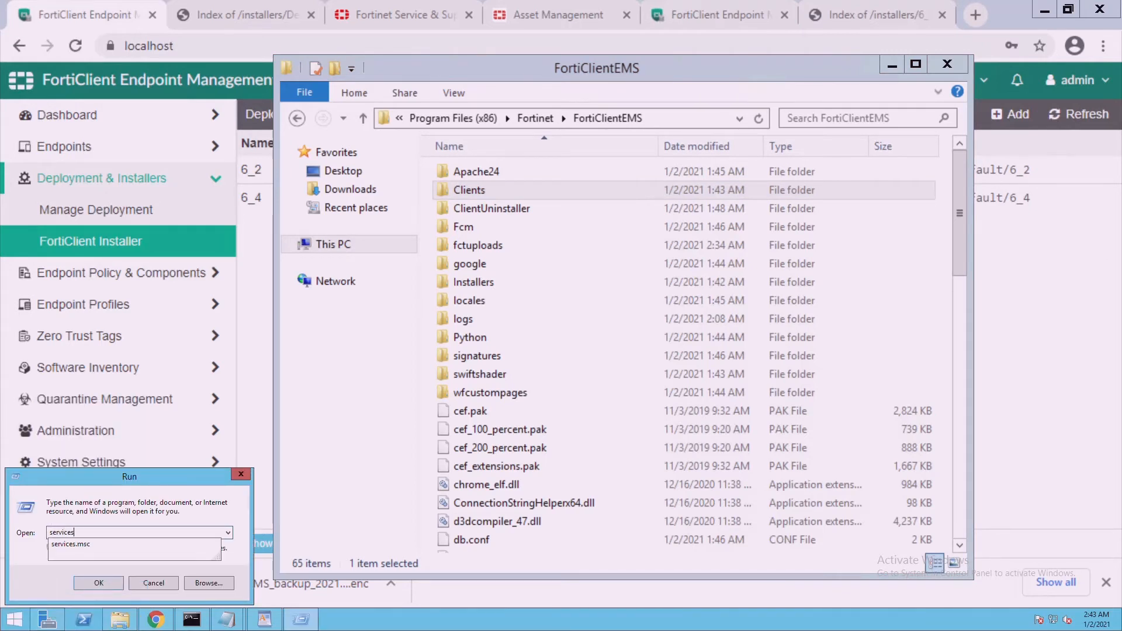
{"action": "type", "text": ".msc"}
{"action": "key", "text": "Return"}
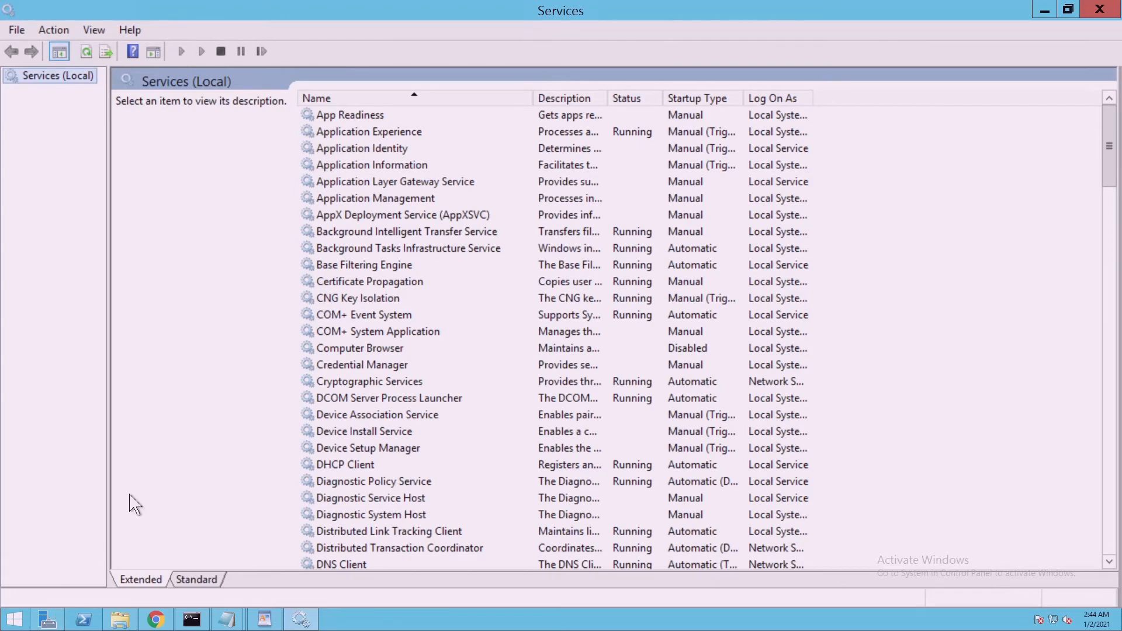
{"action": "left_click", "coordinate": [375, 338]}
{"action": "key", "text": "f"}
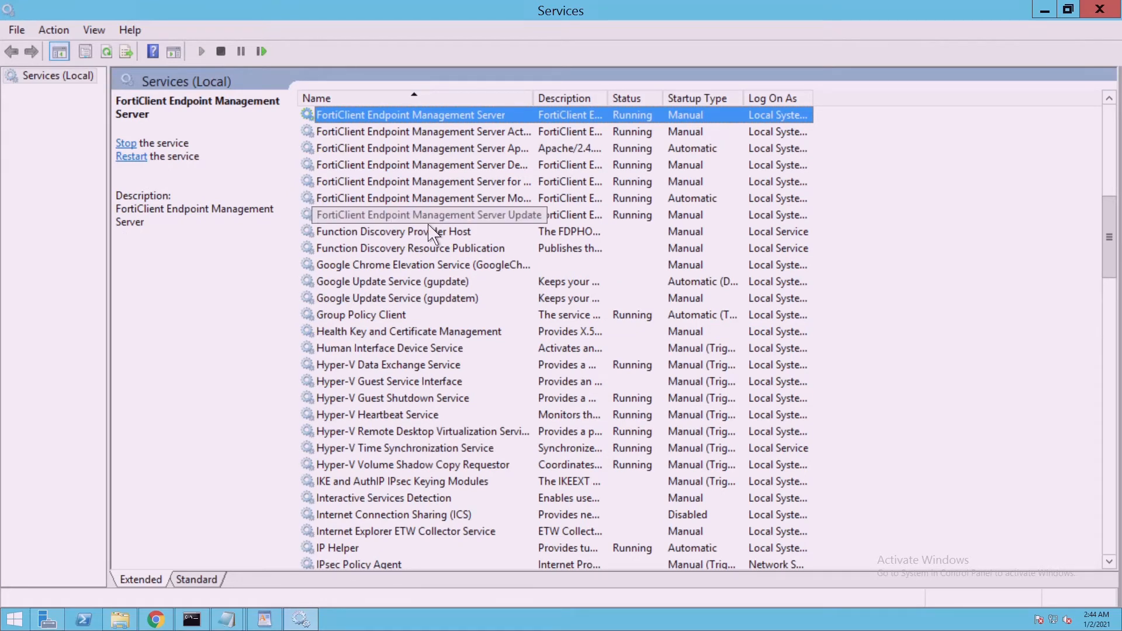
Restart the FortiClient EMS Server, Active Directory and Apache services
{"action": "left_click", "coordinate": [140, 157]}
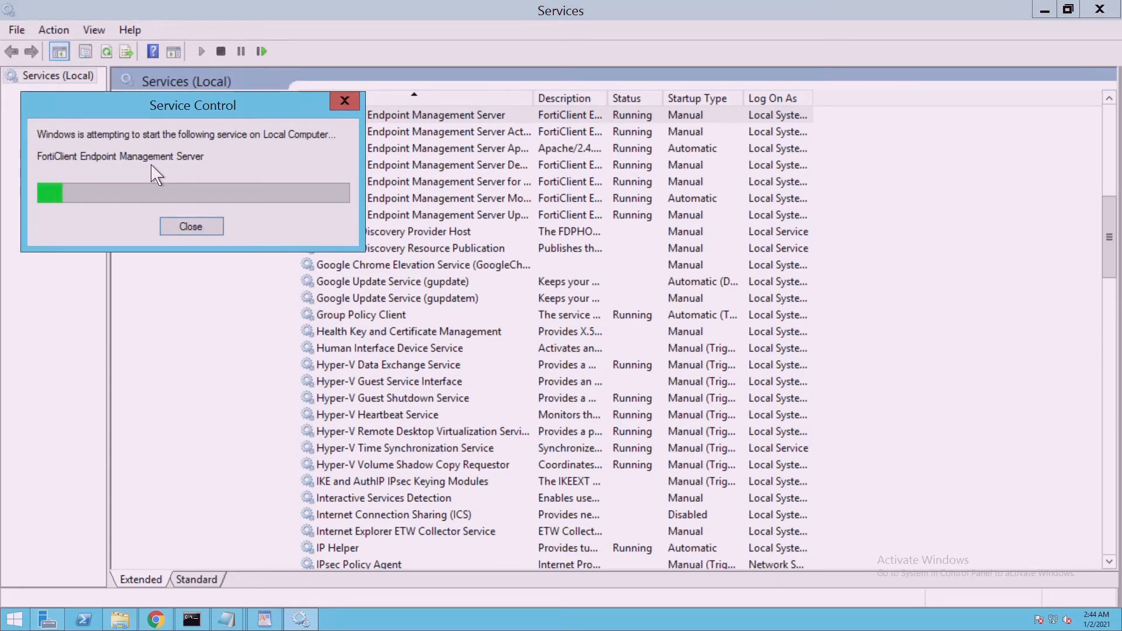
{"action": "left_click", "coordinate": [392, 133]}
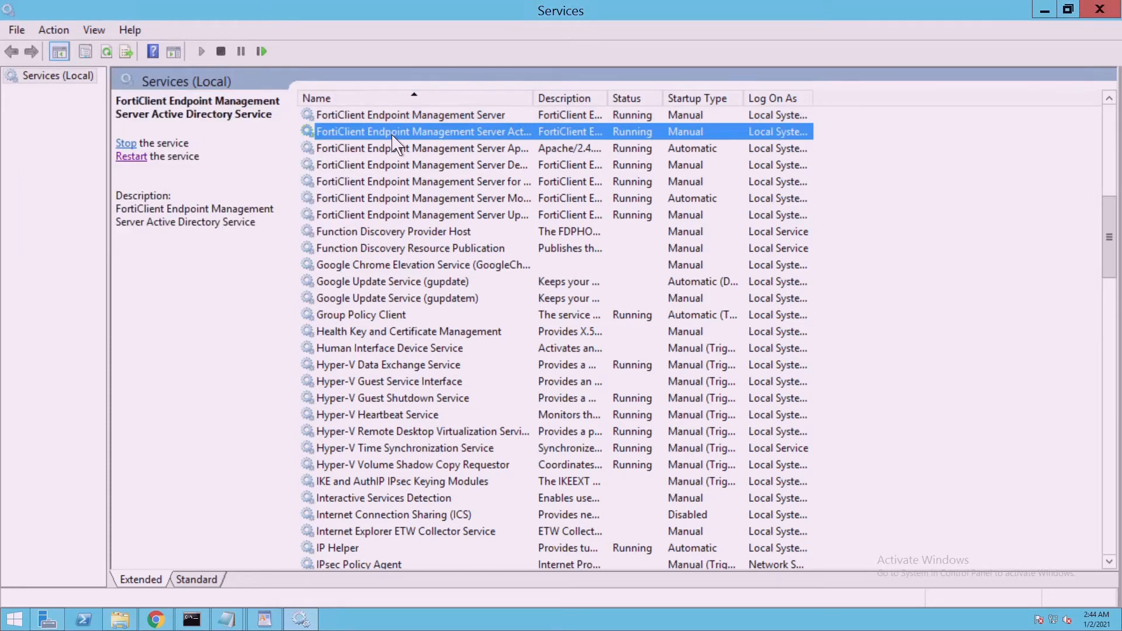
{"action": "left_click", "coordinate": [138, 158]}
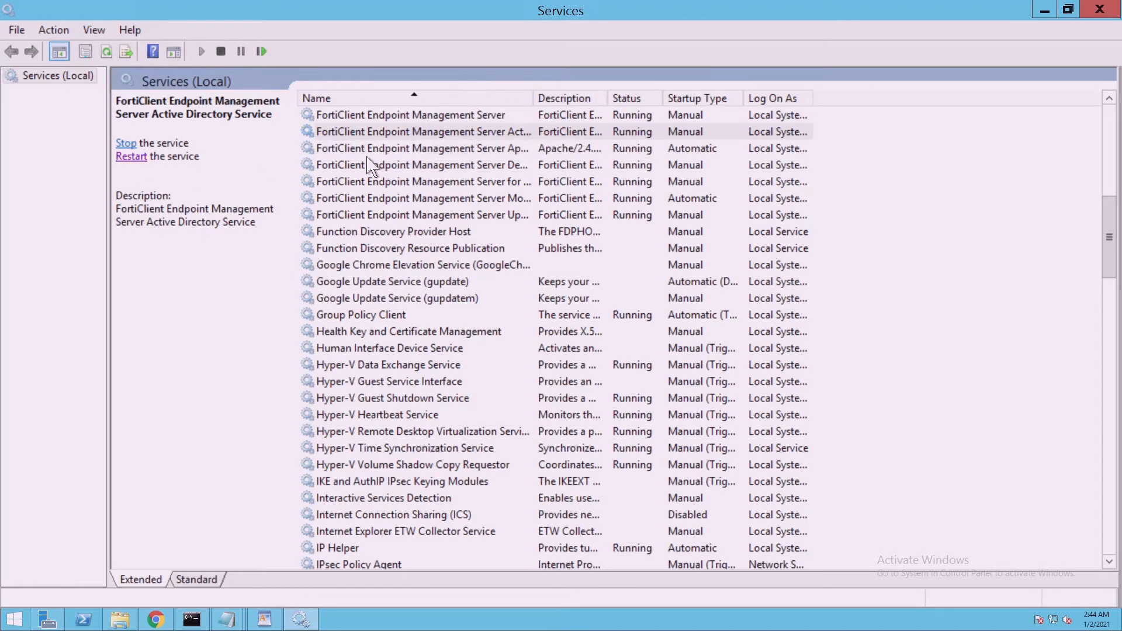
{"action": "left_click", "coordinate": [368, 153]}
{"action": "left_click", "coordinate": [142, 172]}
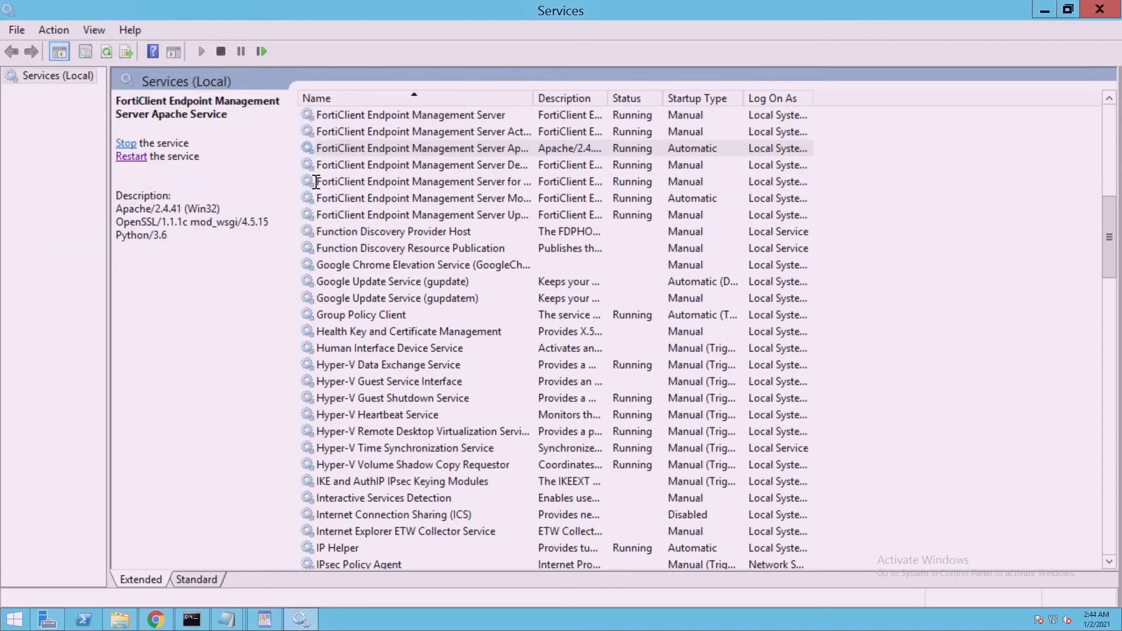
Restart the FortiClient EMS Deployment, Chromebooks and Monitor services
{"action": "key", "text": "Down"}
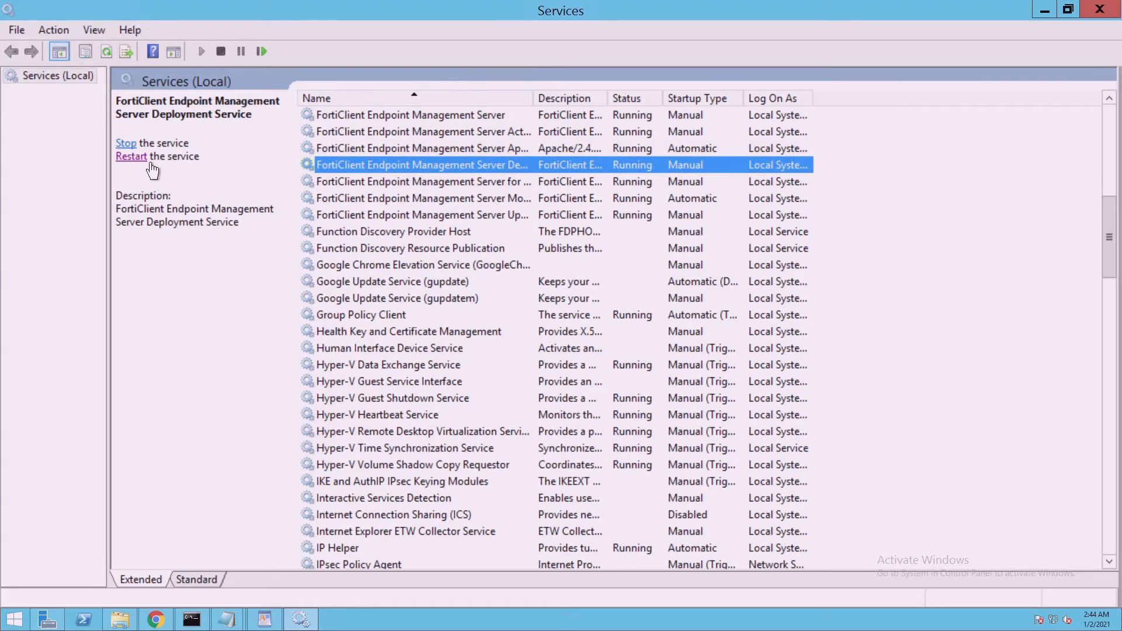
{"action": "left_click", "coordinate": [132, 157]}
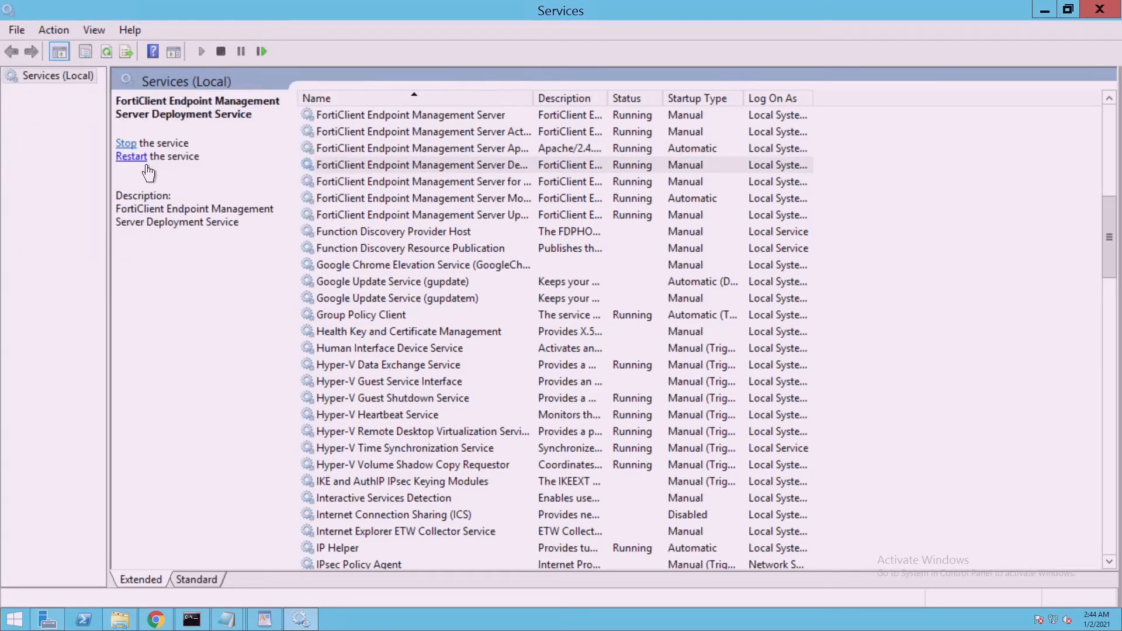
{"action": "left_click", "coordinate": [362, 188]}
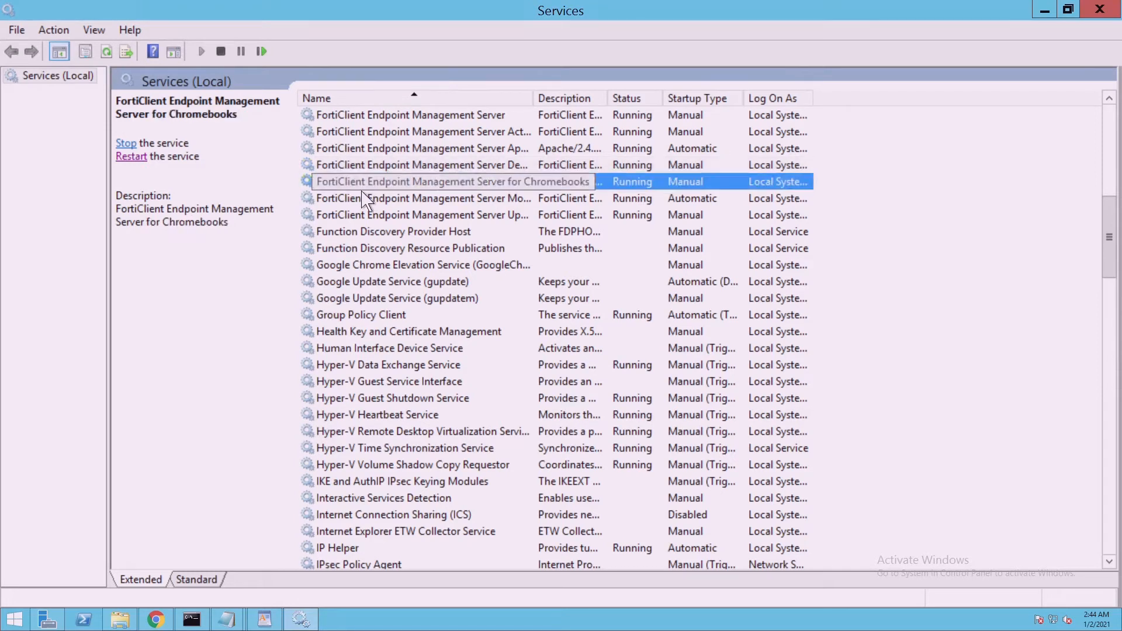
{"action": "left_click", "coordinate": [142, 158]}
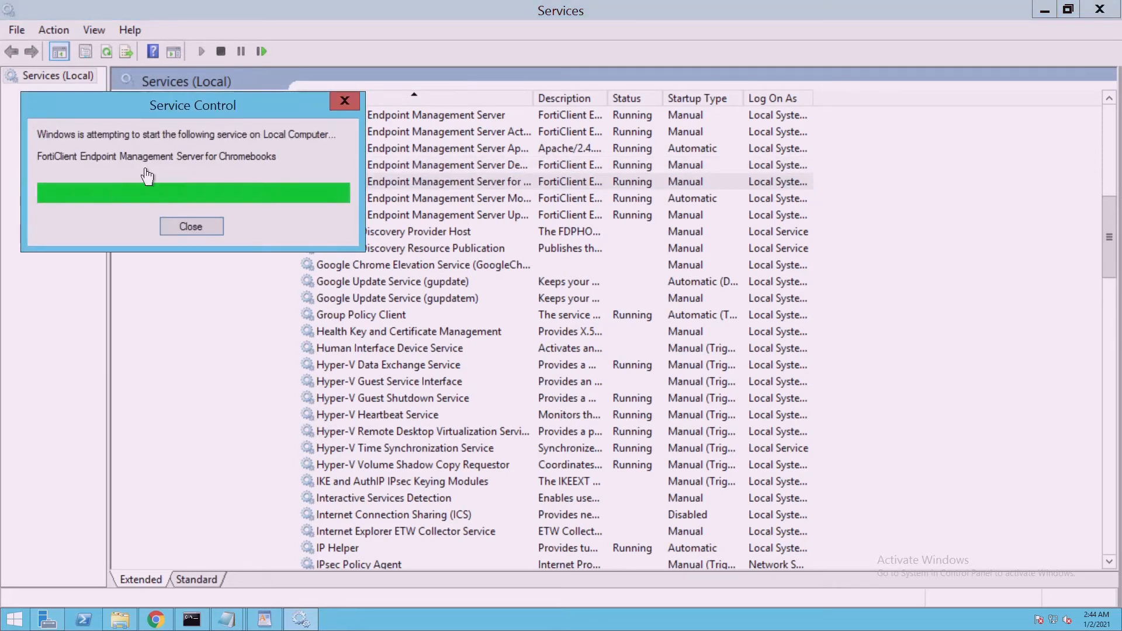
{"action": "left_click", "coordinate": [368, 205]}
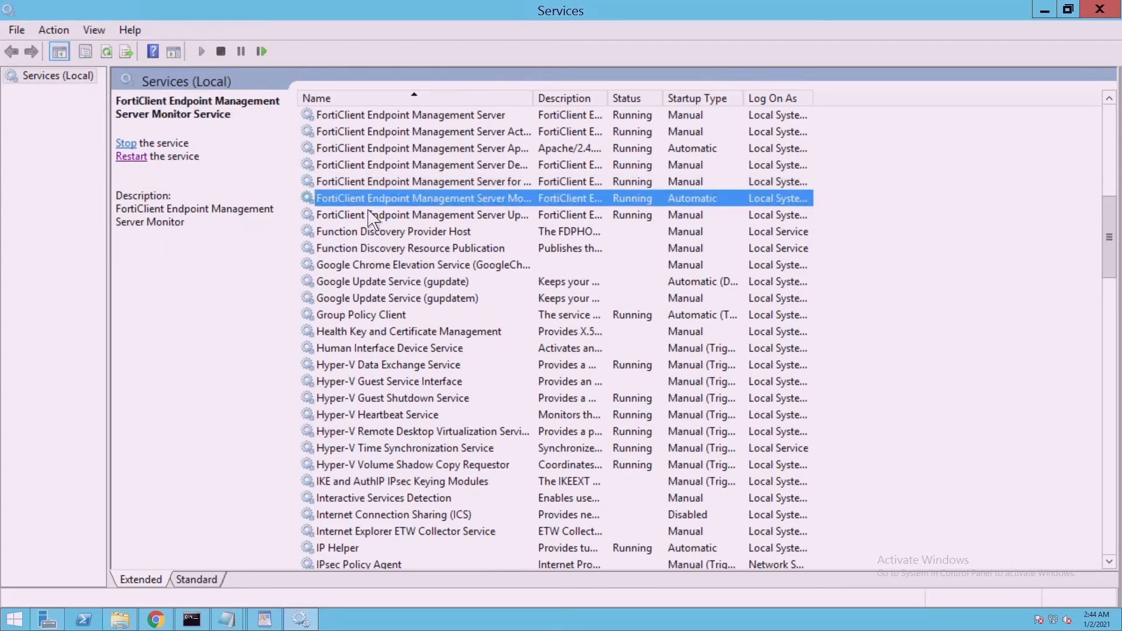
{"action": "left_click", "coordinate": [148, 170]}
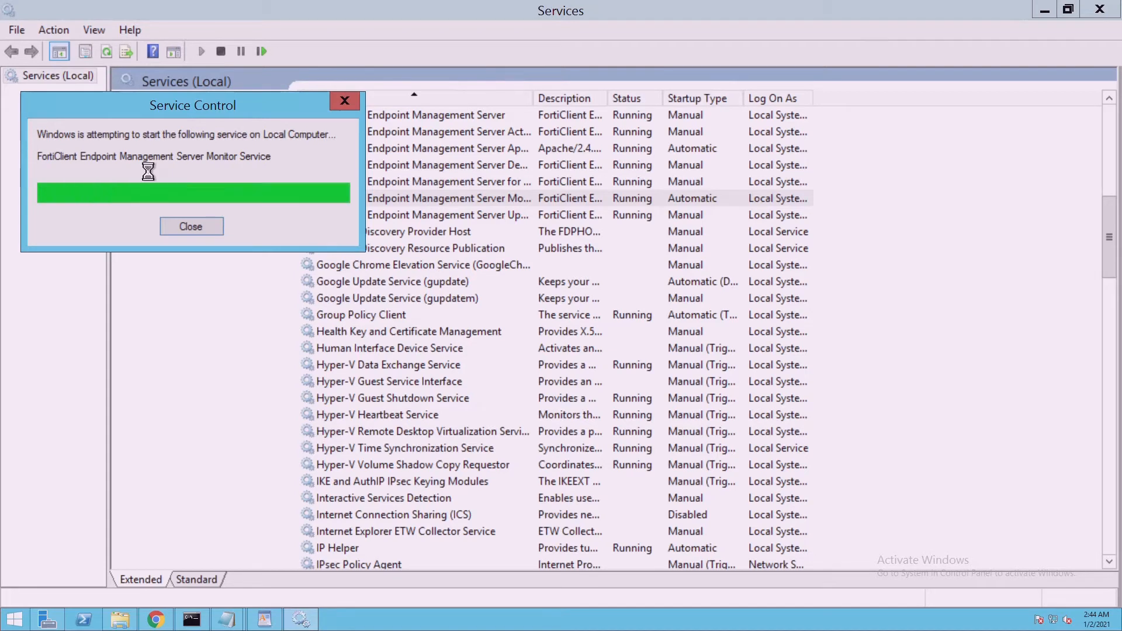
{"action": "left_click", "coordinate": [385, 216]}
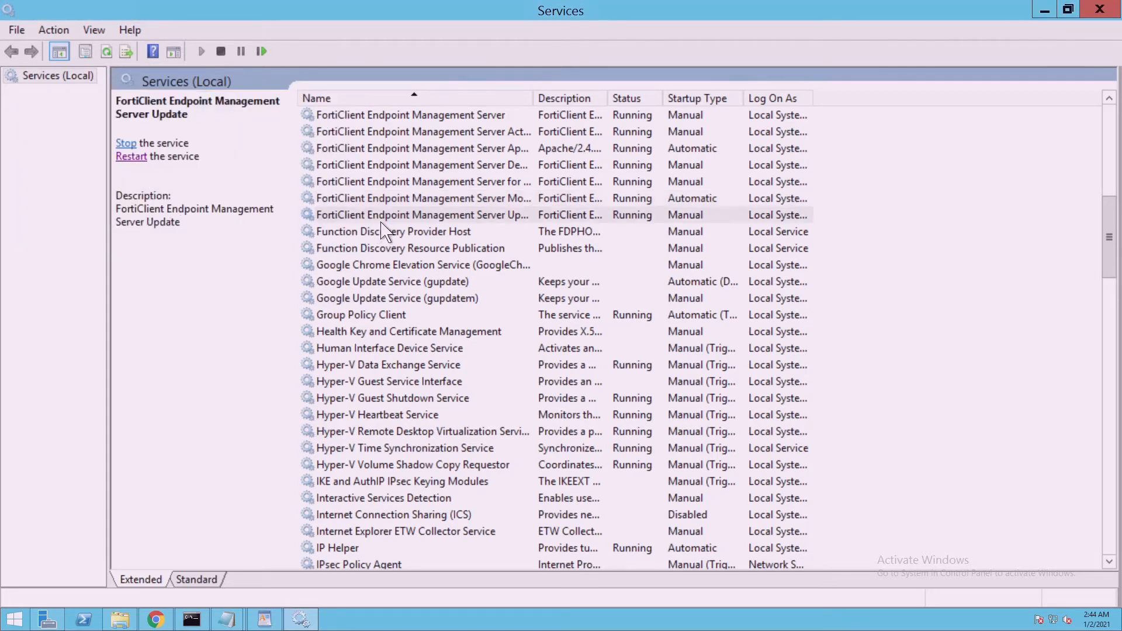
Restart the FortiClient EMS Update service, then the SQL Server (FCEMS) service
{"action": "left_click", "coordinate": [148, 168]}
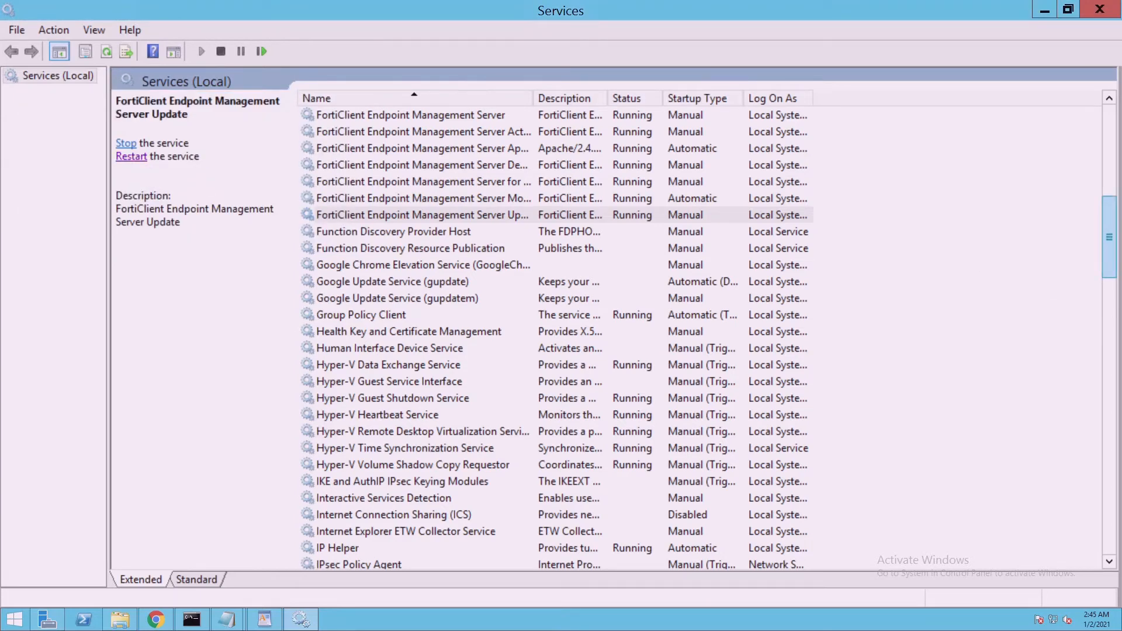
{"action": "left_click_drag", "start_coordinate": [1109, 250], "coordinate": [1120, 426]}
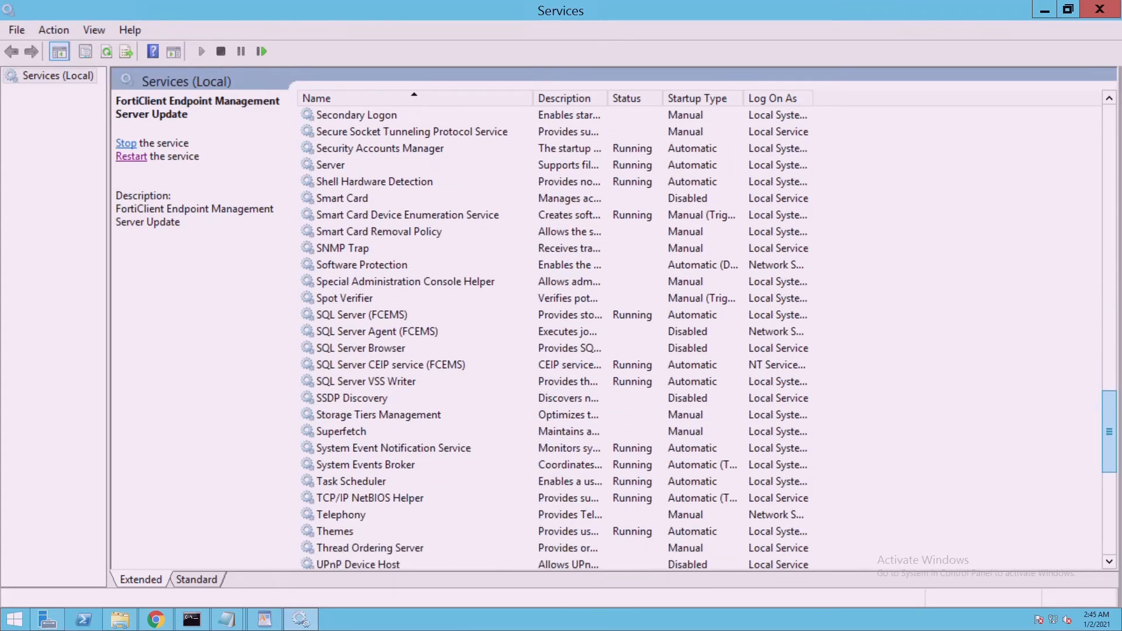
{"action": "left_click", "coordinate": [337, 321]}
{"action": "left_click", "coordinate": [150, 166]}
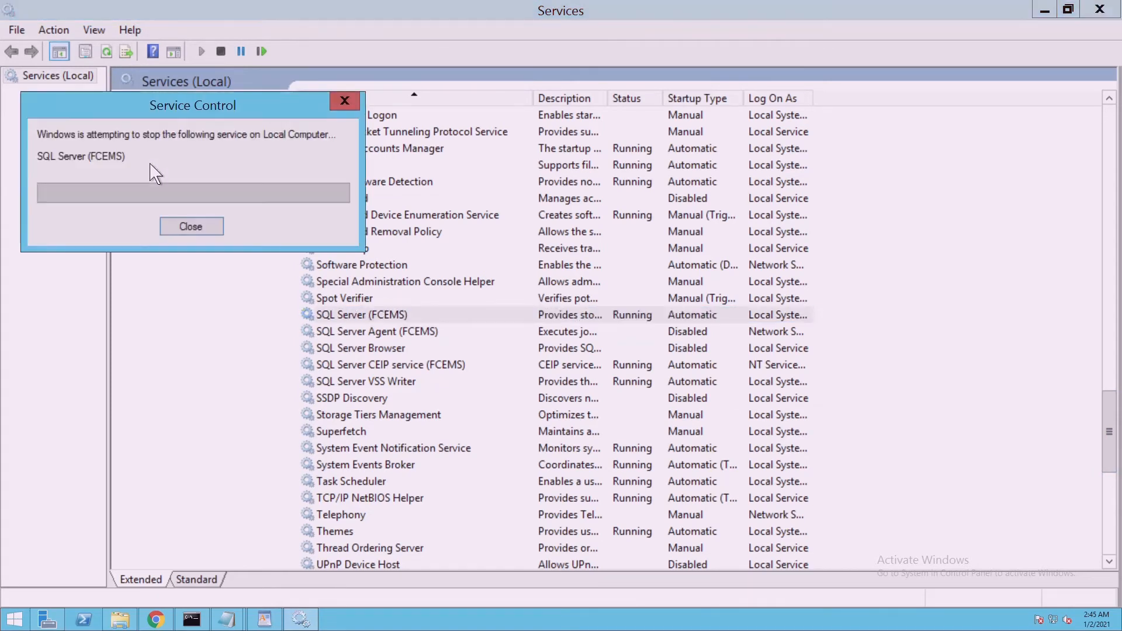
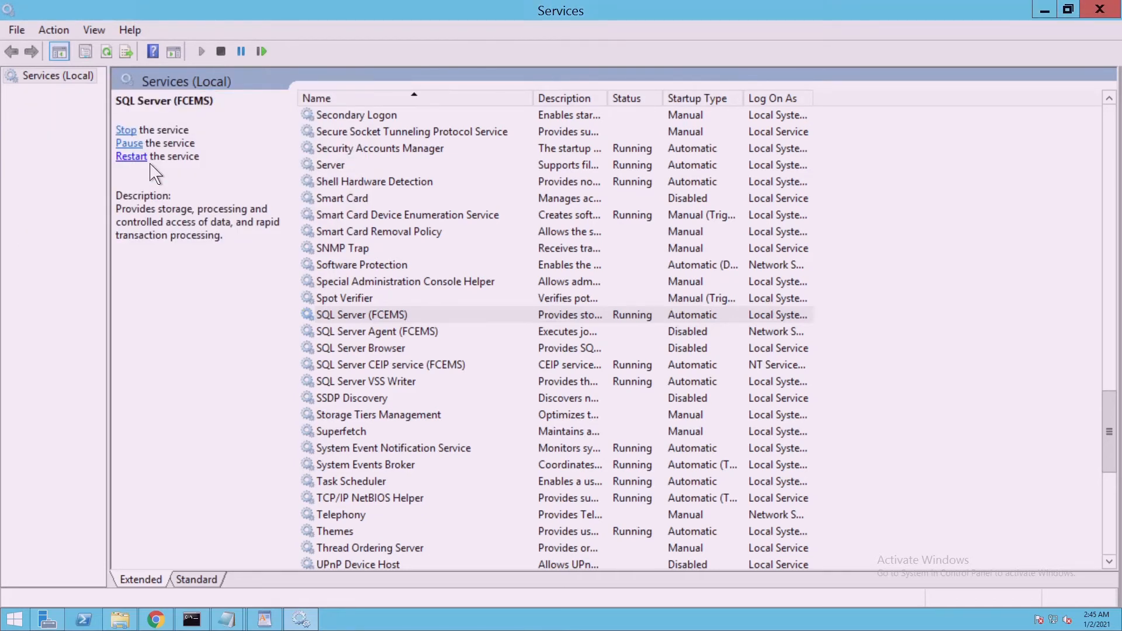
Restart the SQL Server CEIP service (FCEMS) and the SQL Server VSS Writer service
{"action": "left_click", "coordinate": [325, 365]}
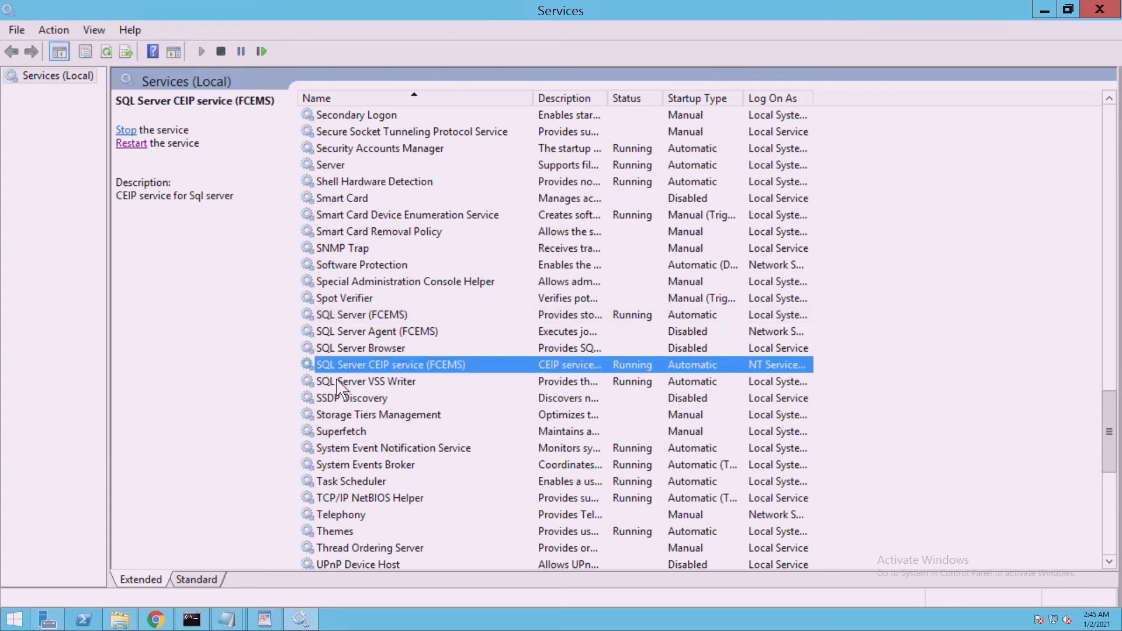
{"action": "left_click", "coordinate": [144, 147]}
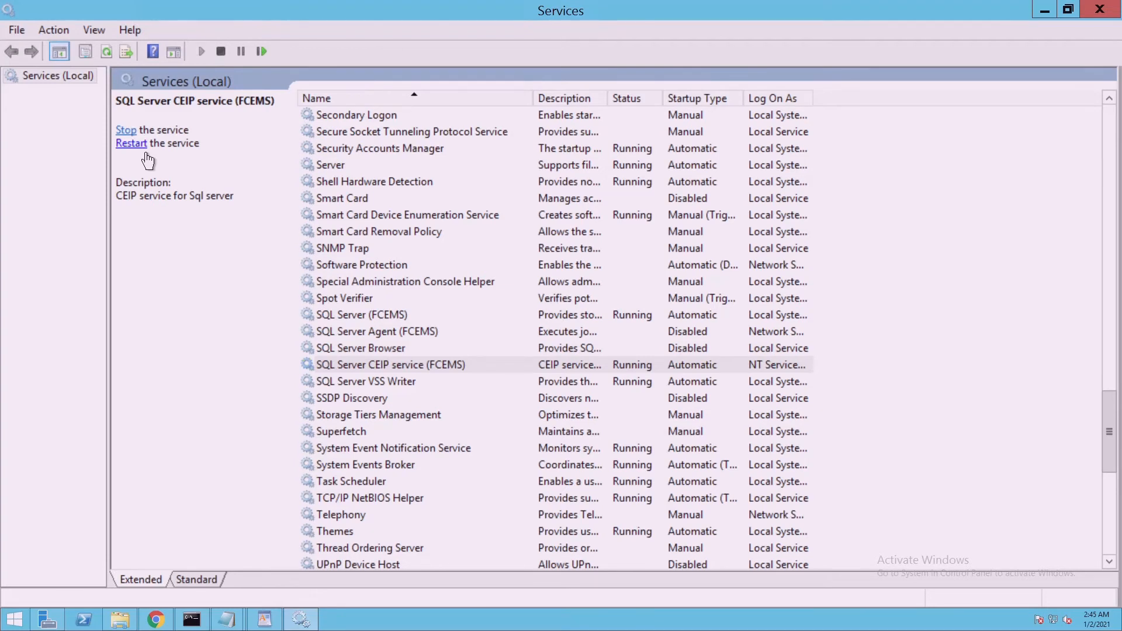
{"action": "left_click", "coordinate": [369, 386]}
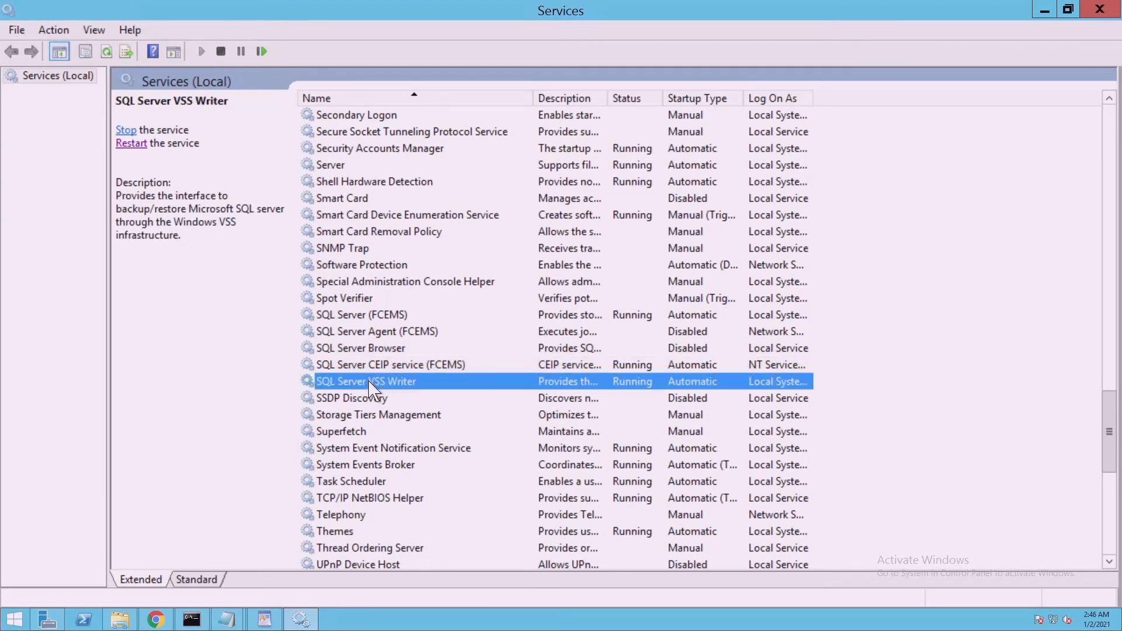
{"action": "left_click", "coordinate": [139, 144]}
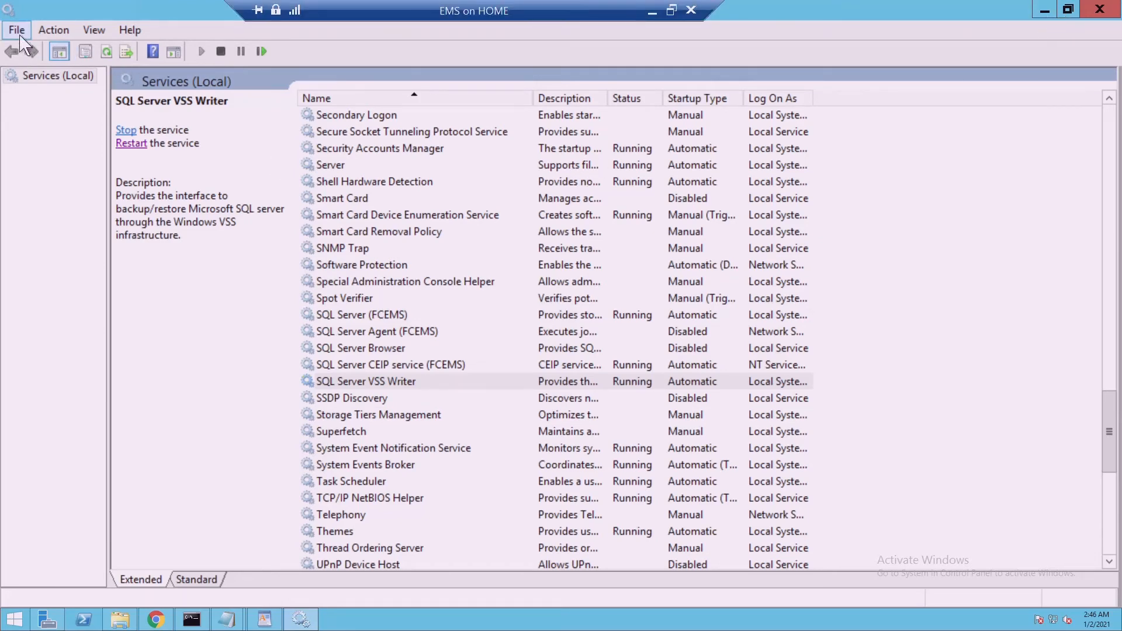
Close Services and browse to FortiClientEMS > Clients > Installers > Default, which holds only 6_2
{"action": "double_click", "coordinate": [15, 14]}
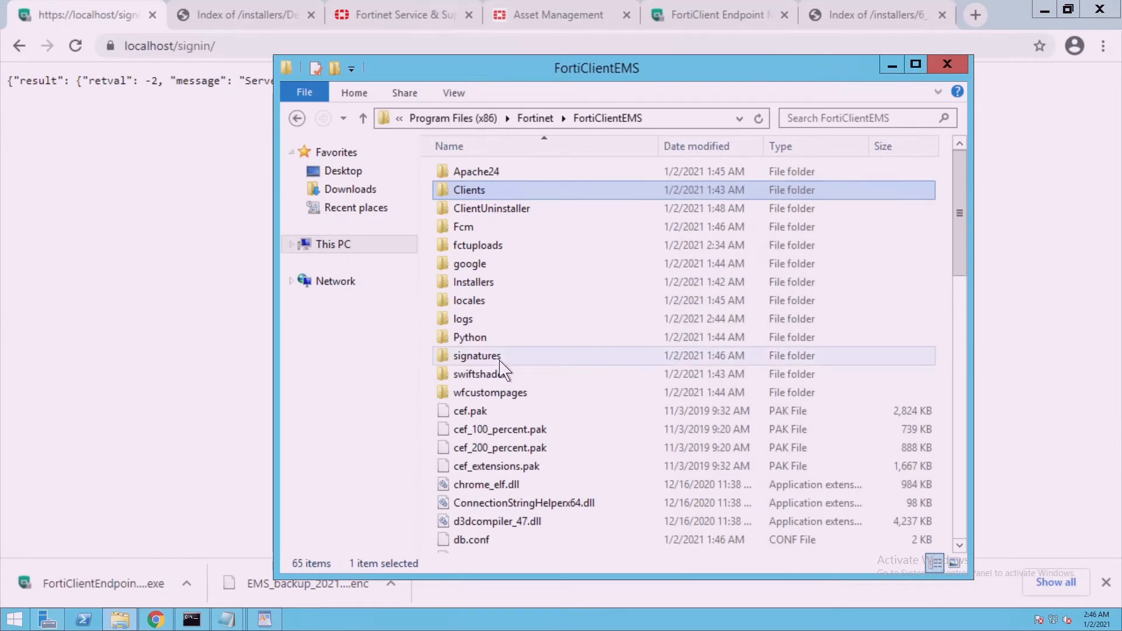
{"action": "left_click", "coordinate": [535, 118]}
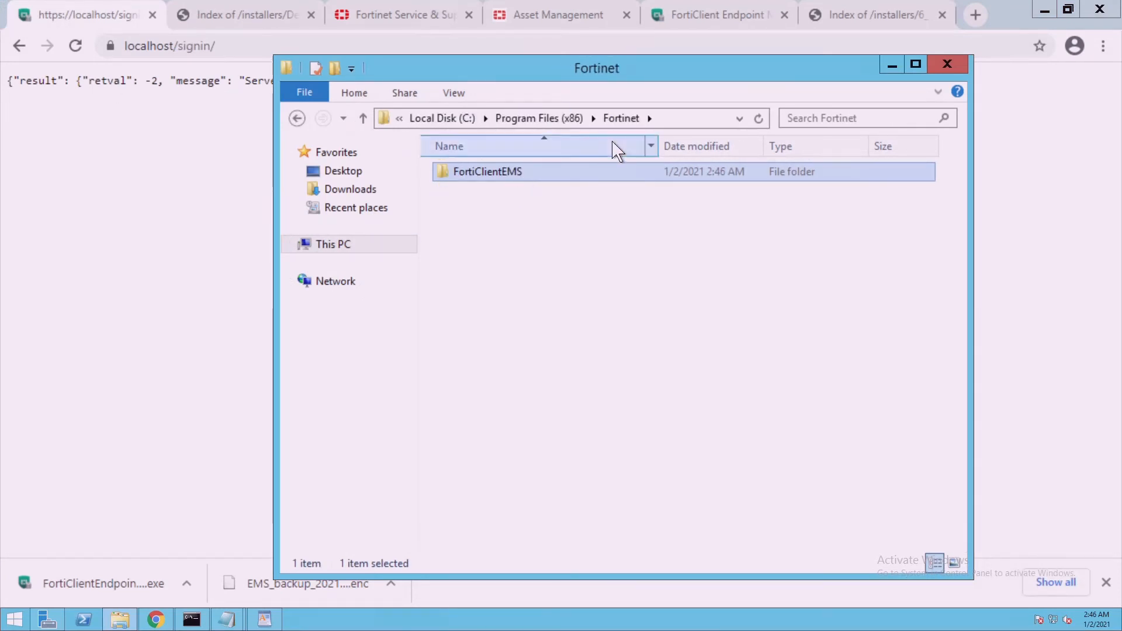
{"action": "double_click", "coordinate": [518, 180]}
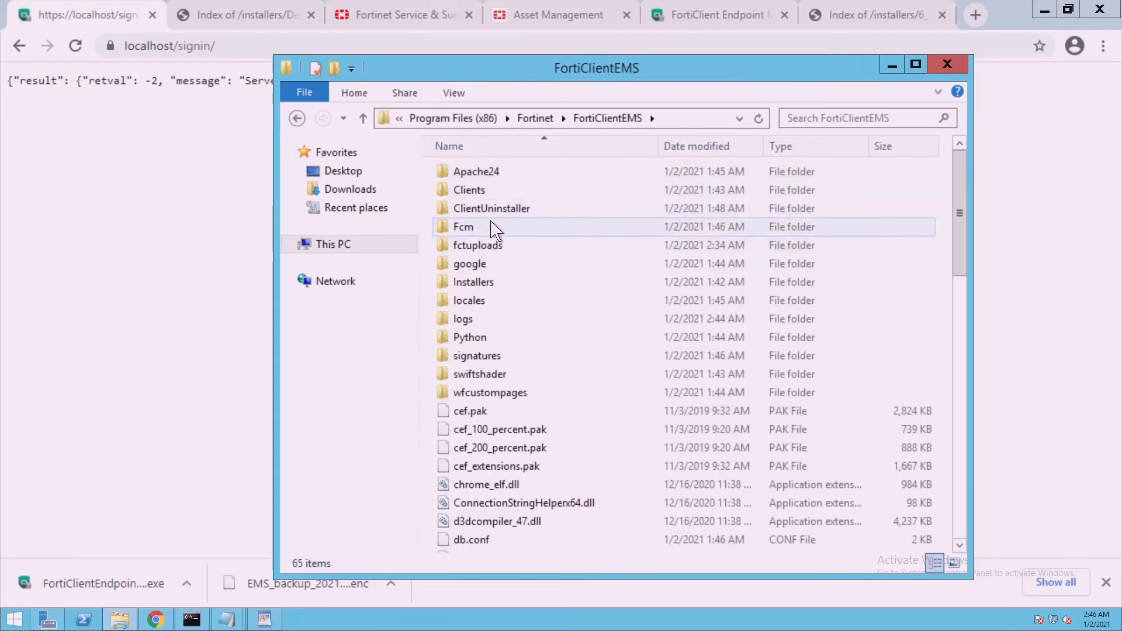
{"action": "double_click", "coordinate": [493, 196]}
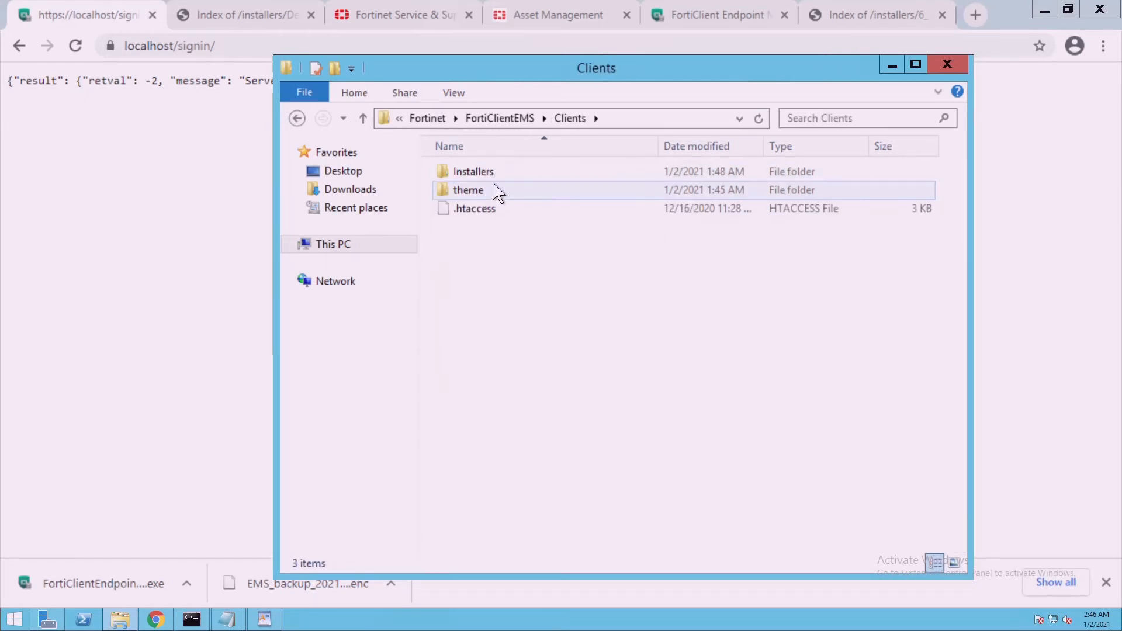
{"action": "double_click", "coordinate": [494, 177]}
{"action": "double_click", "coordinate": [495, 179]}
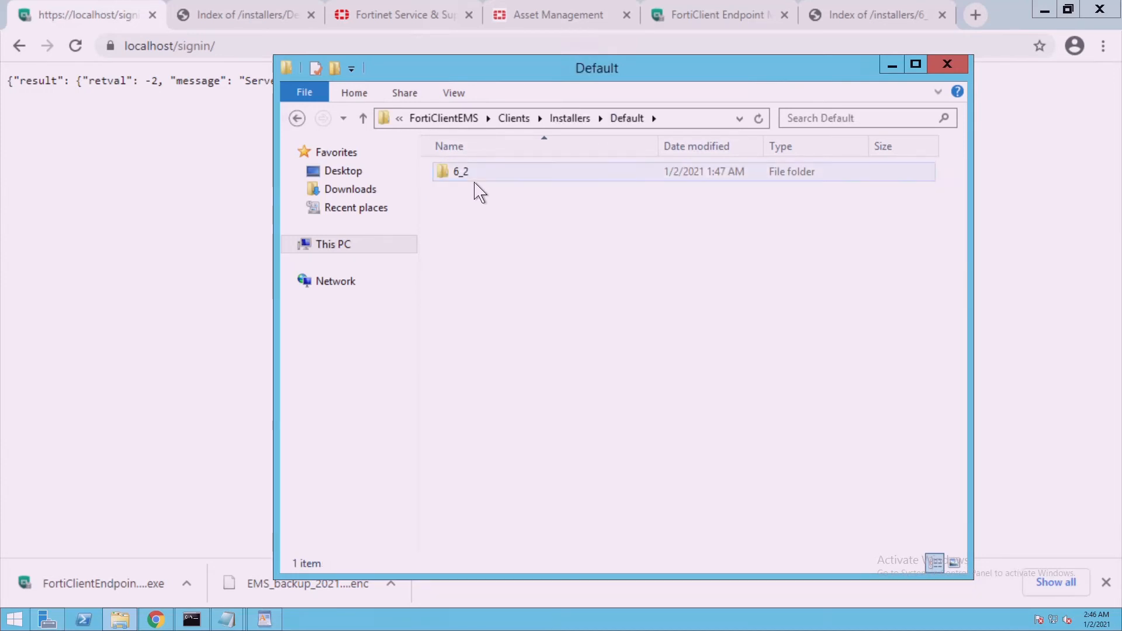
Go back in Chrome and load the FortiClient Endpoint Management Server dashboard at localhost
{"action": "left_click", "coordinate": [162, 208]}
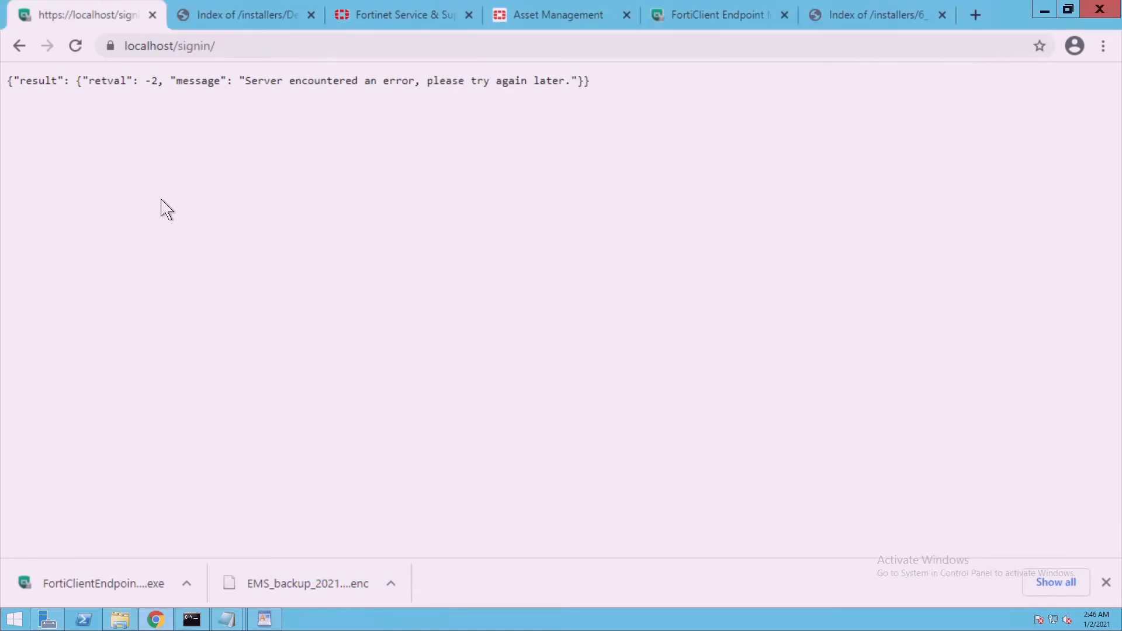
{"action": "left_click", "coordinate": [18, 45]}
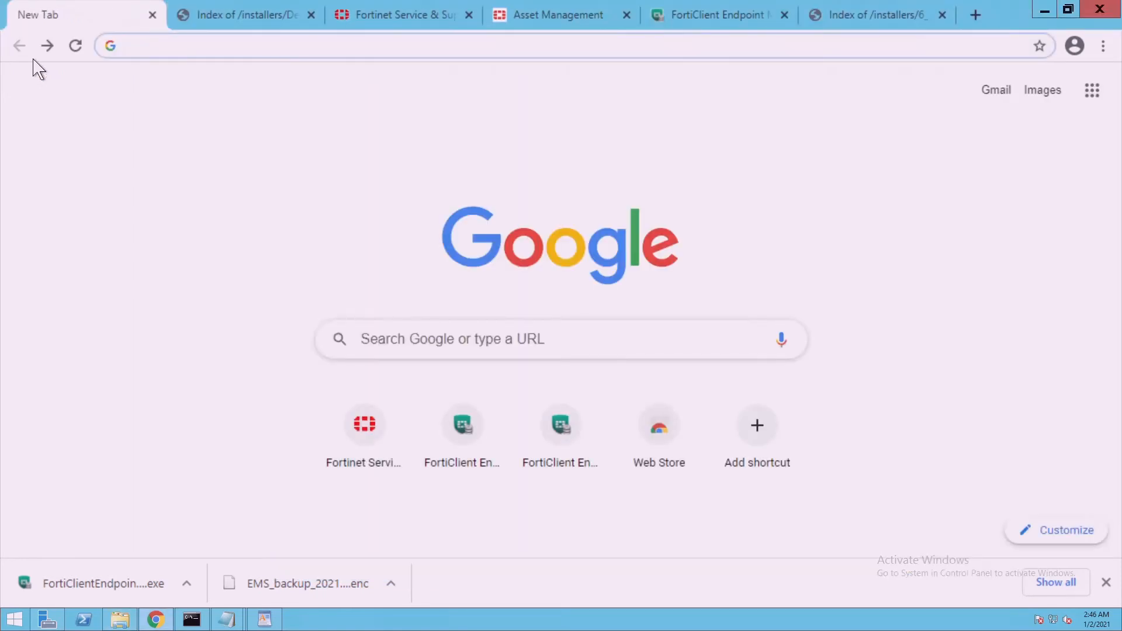
{"action": "left_click", "coordinate": [58, 57]}
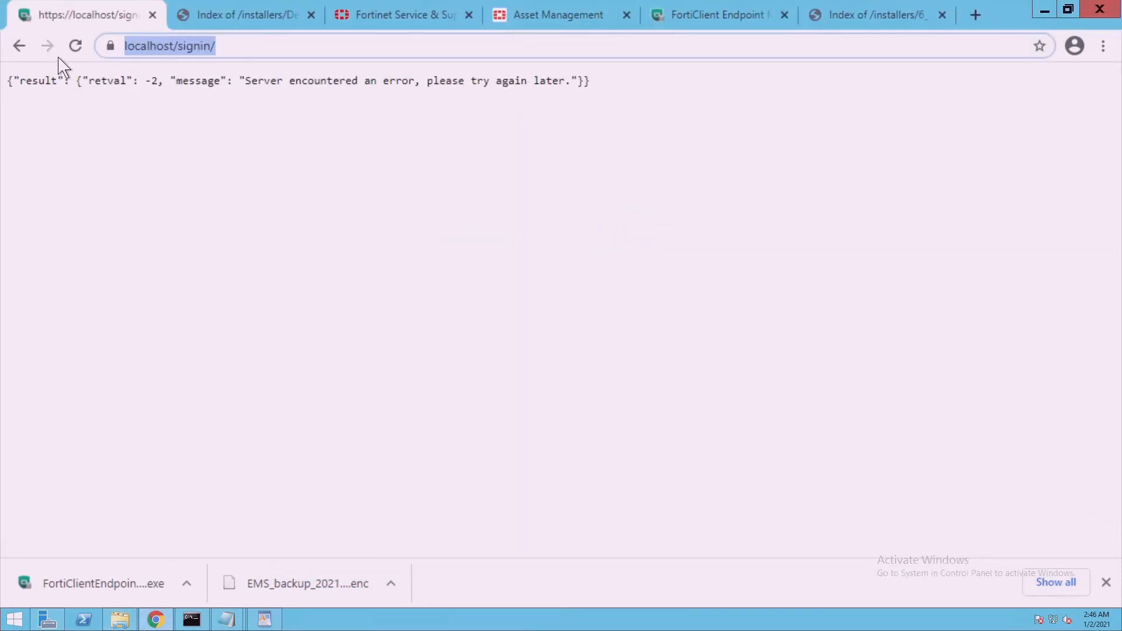
{"action": "left_click", "coordinate": [24, 49]}
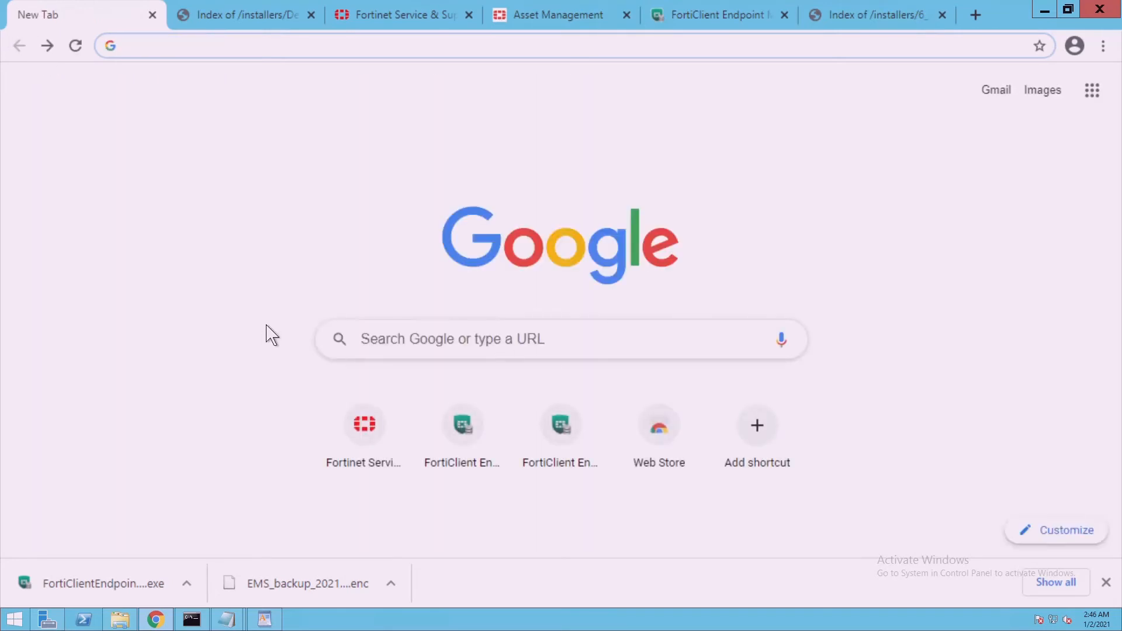
{"action": "left_click", "coordinate": [464, 428]}
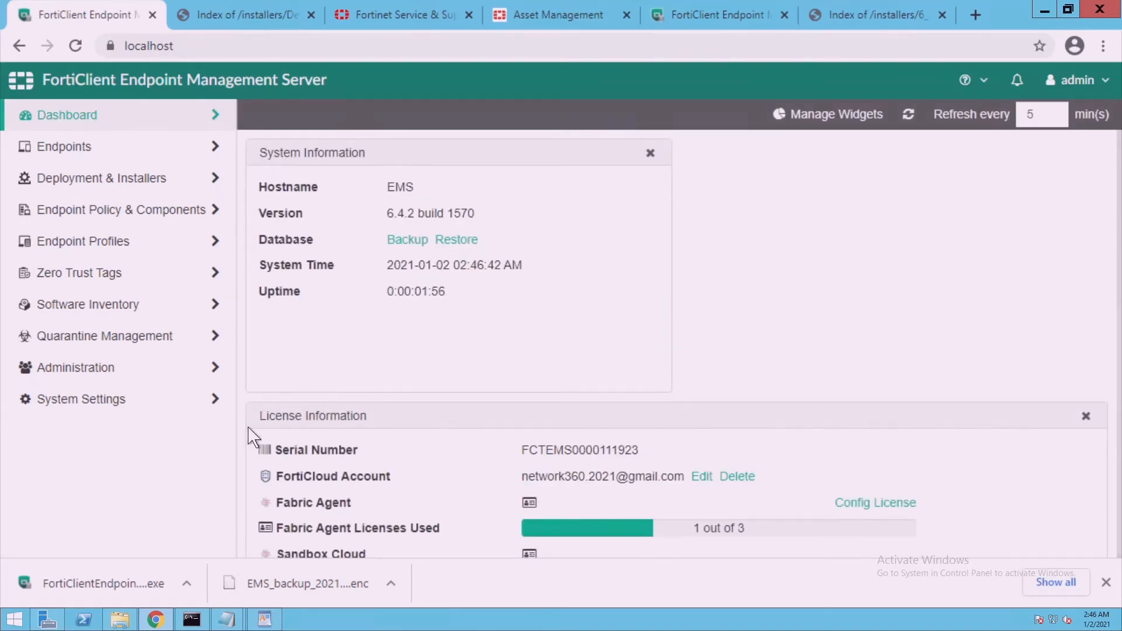
Reopen the Default installers folder in File Explorer, still holding only 6_2
{"action": "left_click", "coordinate": [120, 620]}
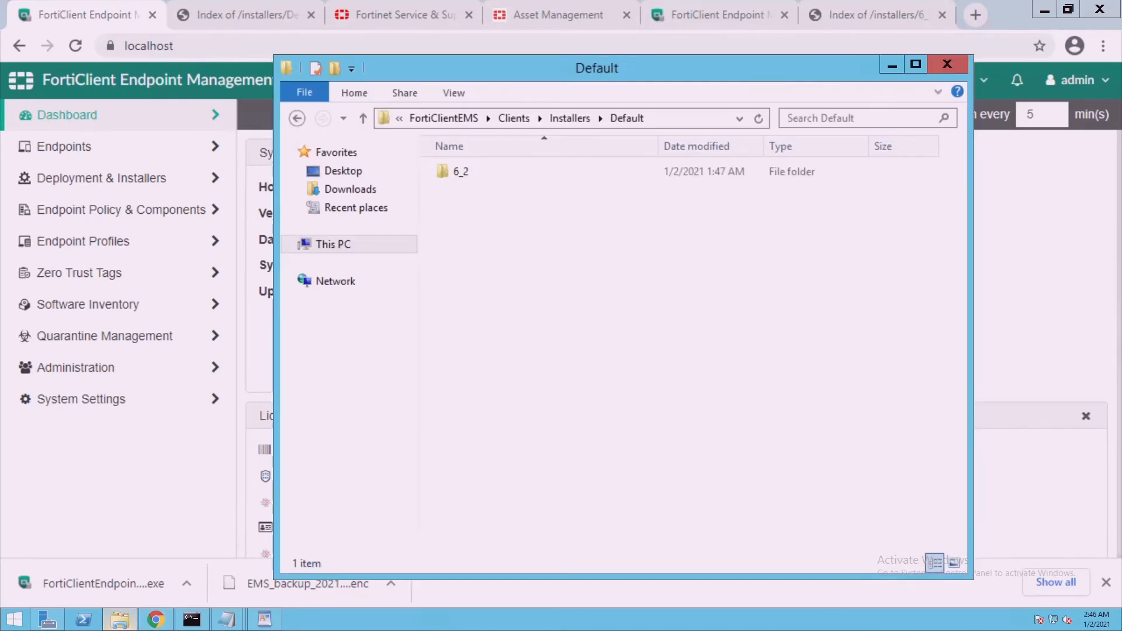
{"action": "left_click", "coordinate": [585, 123]}
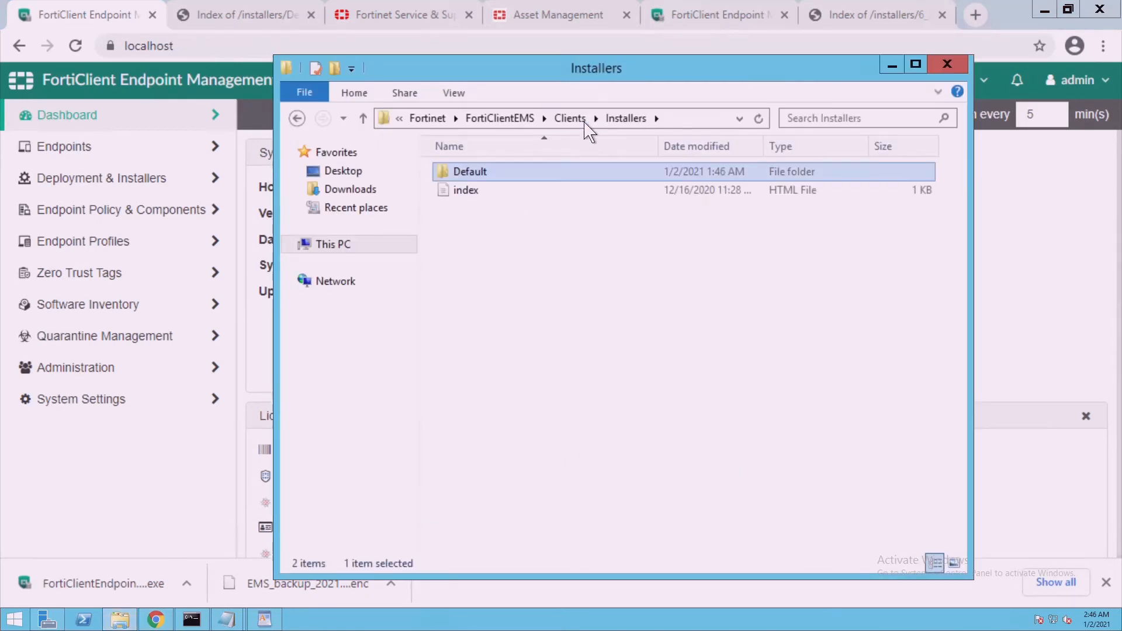
{"action": "double_click", "coordinate": [509, 179]}
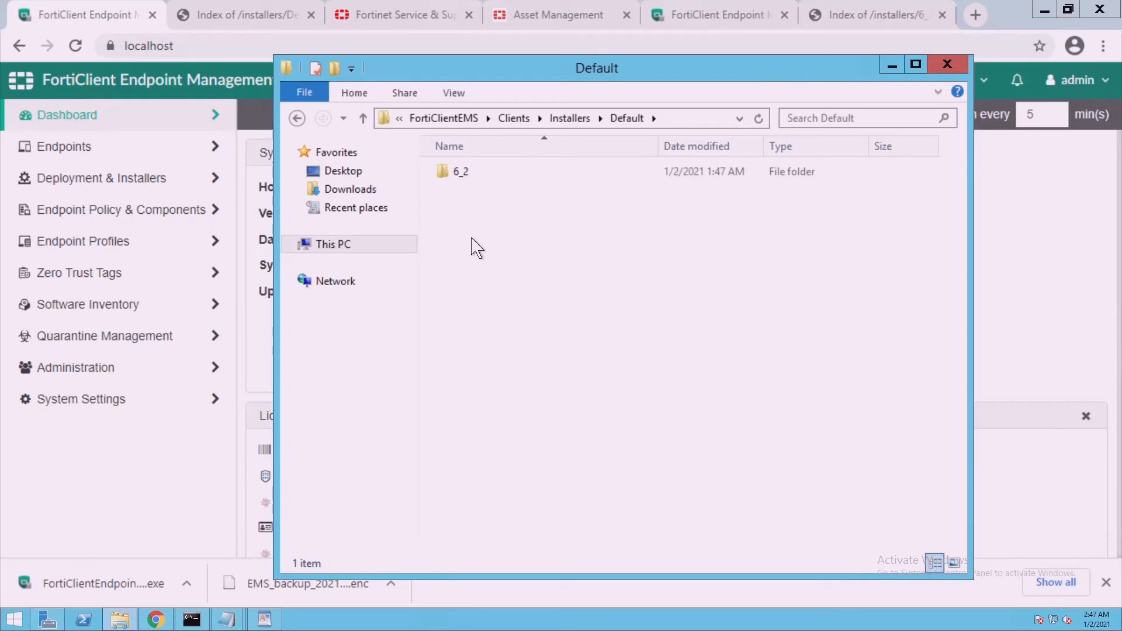
Minimize Explorer and show the EMS All Endpoints list with 5 Not Installed
{"action": "left_click", "coordinate": [893, 66]}
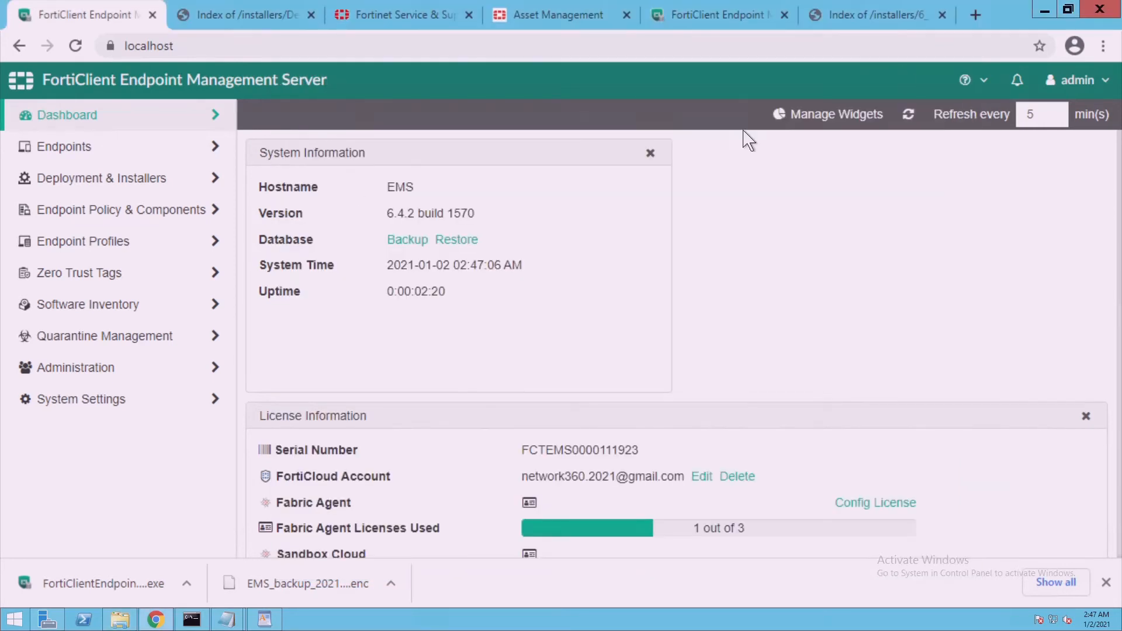
{"action": "left_click", "coordinate": [174, 222]}
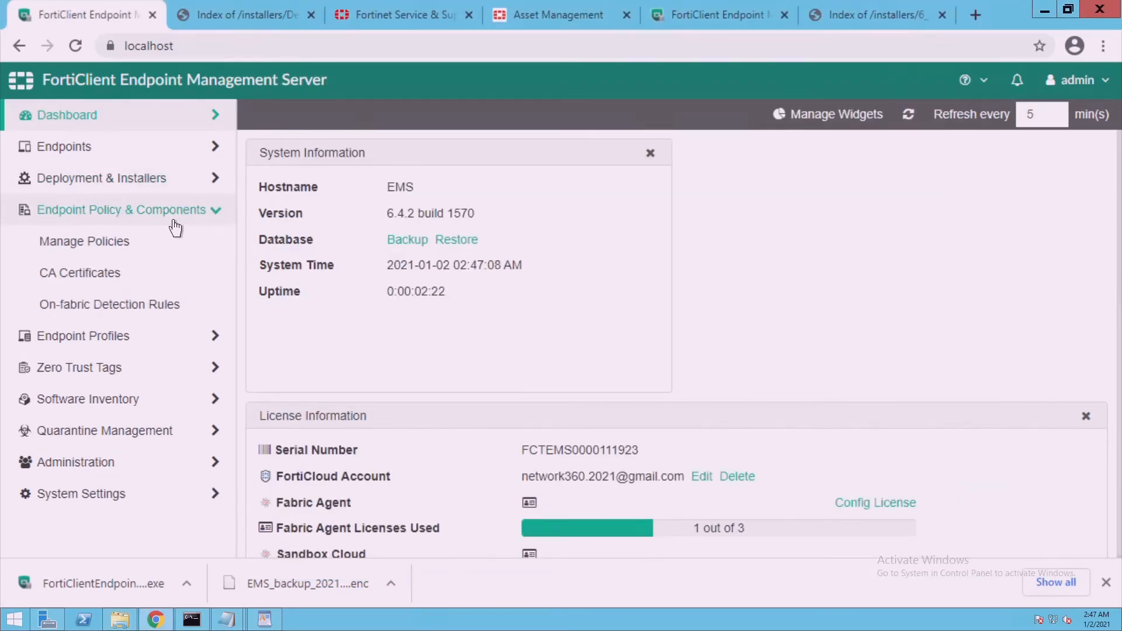
{"action": "left_click", "coordinate": [115, 151]}
{"action": "left_click", "coordinate": [116, 192]}
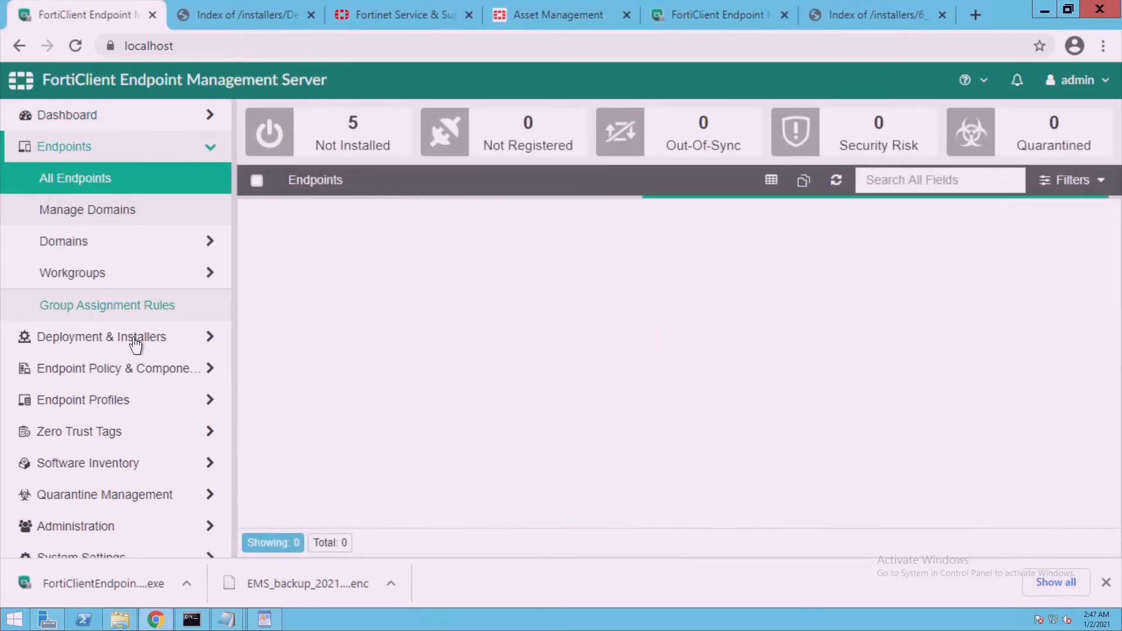
{"action": "left_click", "coordinate": [133, 340]}
List the FortiClient Installer packages and expand 6_4's details: EMP profile, 192.168.1.222:8013
{"action": "left_click", "coordinate": [111, 249]}
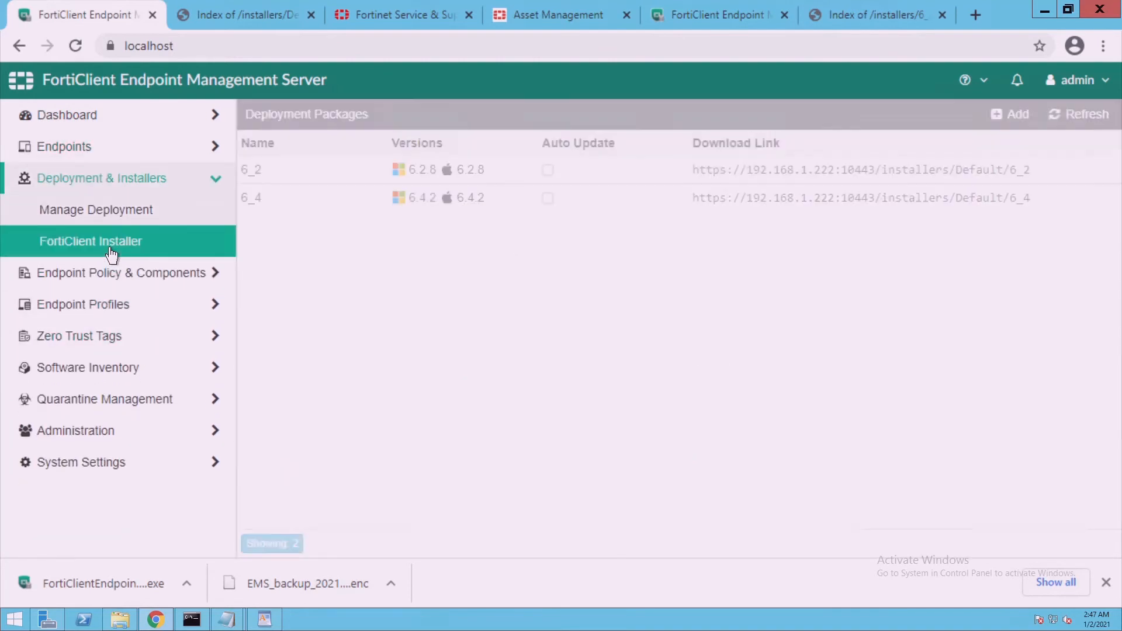
{"action": "left_click", "coordinate": [287, 224]}
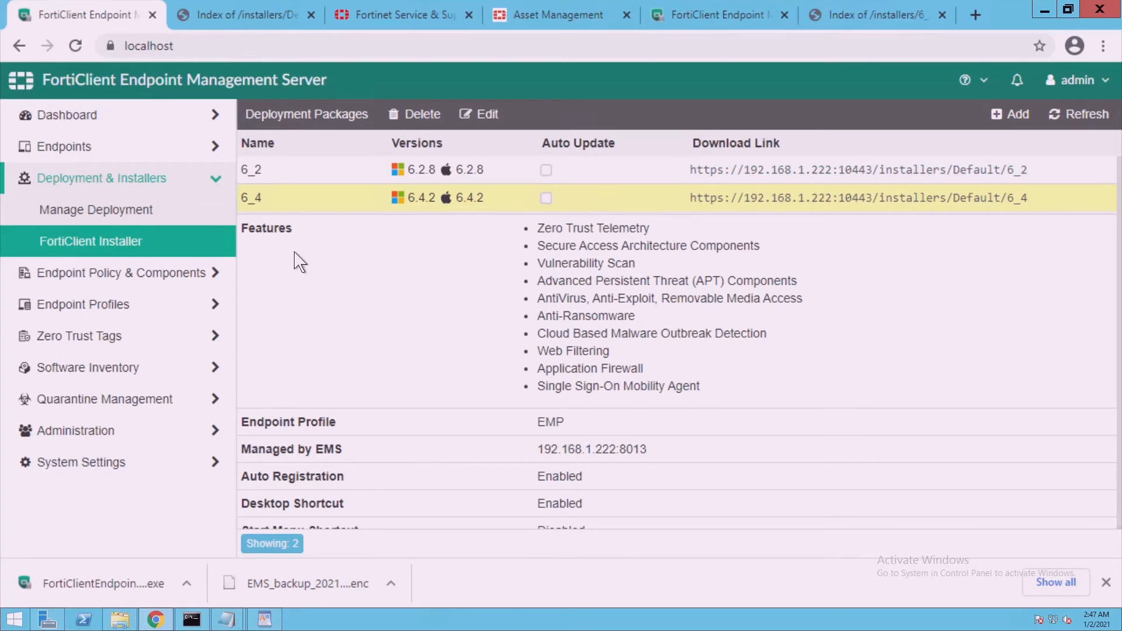
{"action": "left_click", "coordinate": [179, 255]}
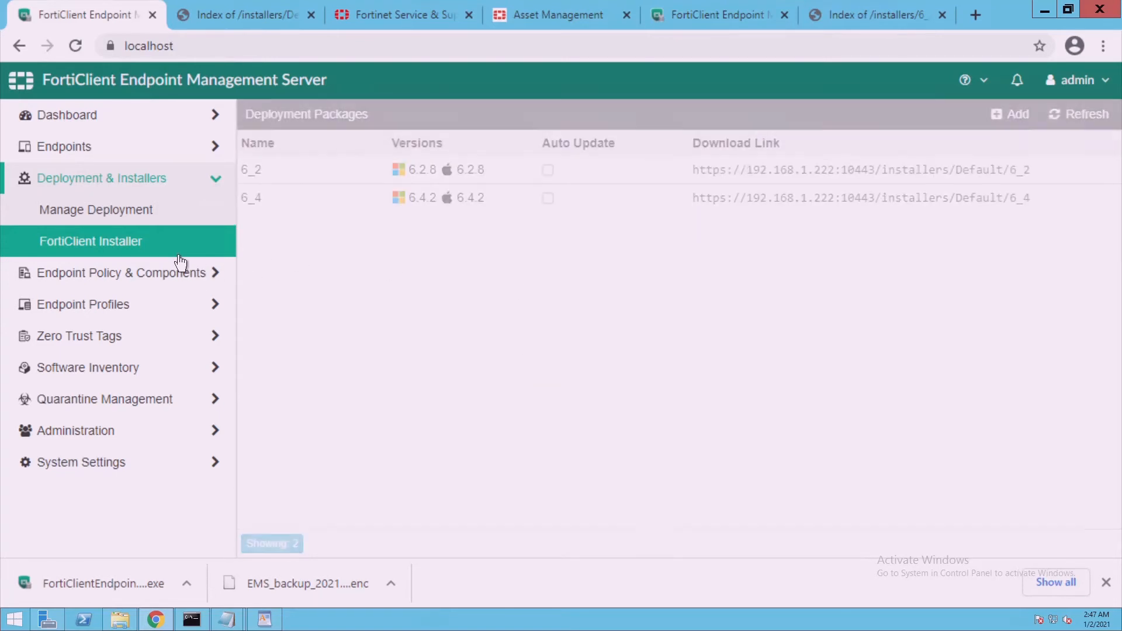
{"action": "left_click", "coordinate": [301, 215]}
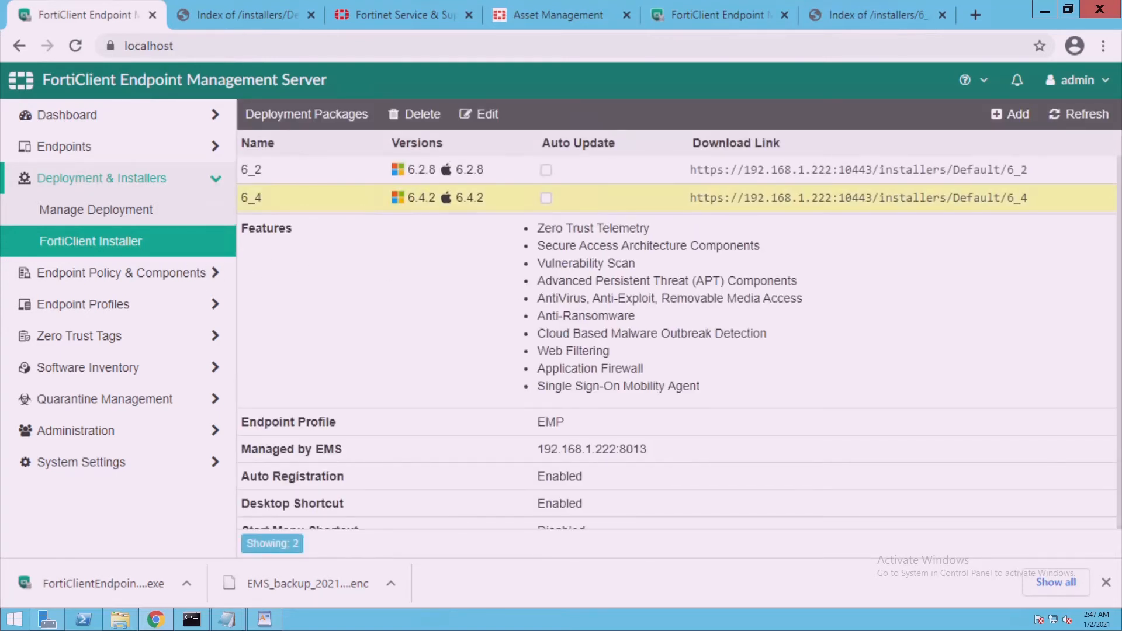
{"action": "left_click_drag", "start_coordinate": [537, 333], "coordinate": [647, 449]}
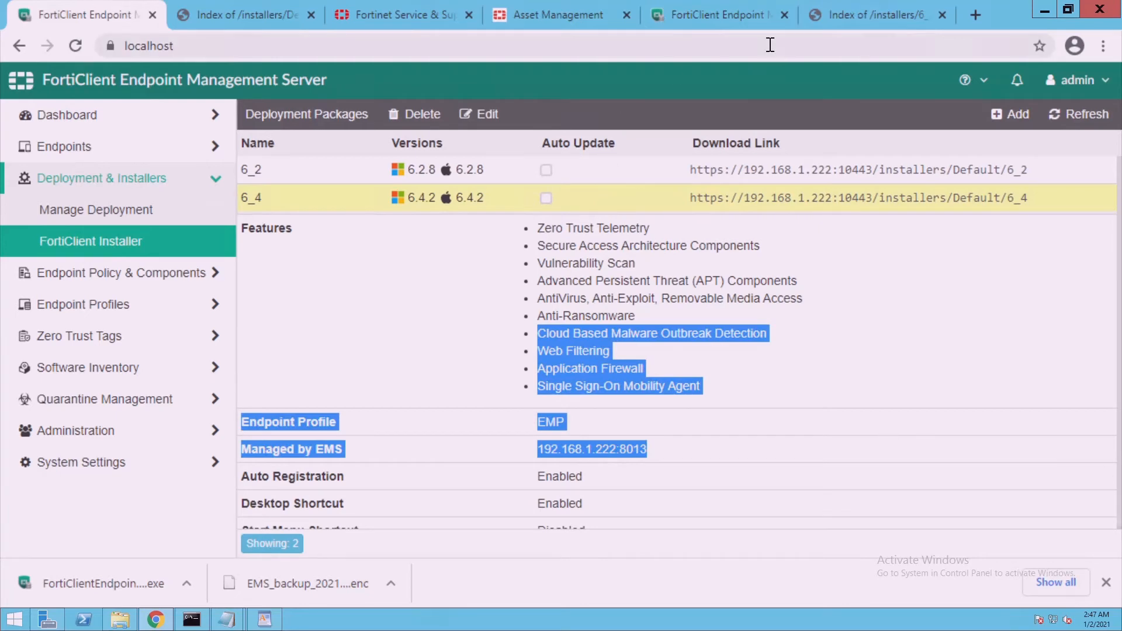
{"action": "double_click", "coordinate": [1023, 22]}
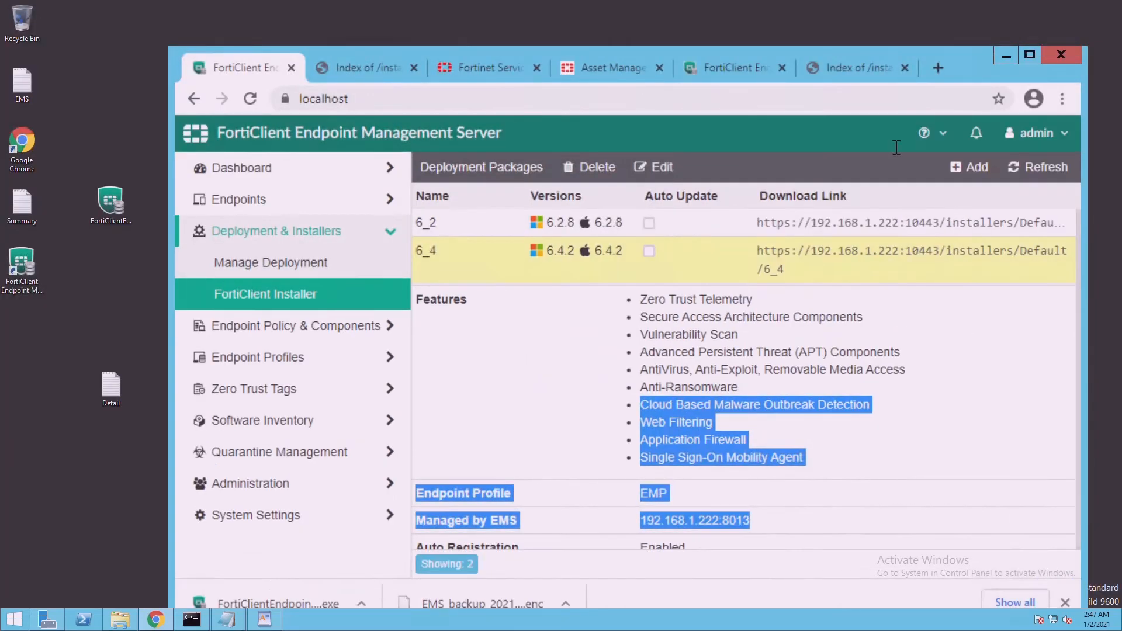
Start a new deployment package on FortiClient 6.4.2 and name it 6_4_1
{"action": "left_click", "coordinate": [971, 168]}
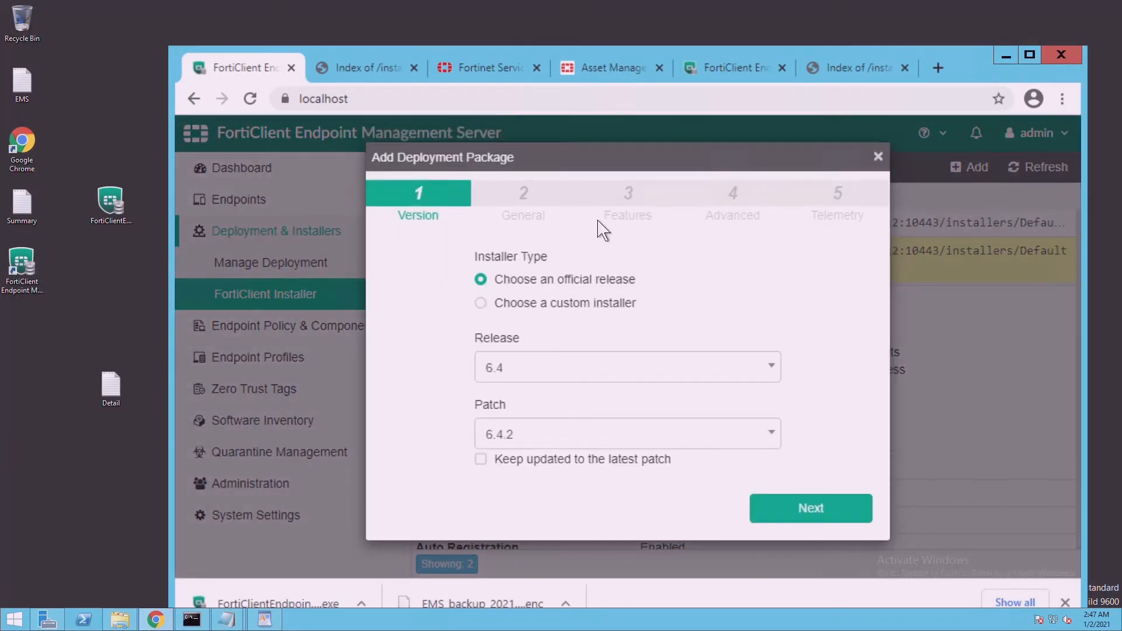
{"action": "left_click", "coordinate": [550, 379]}
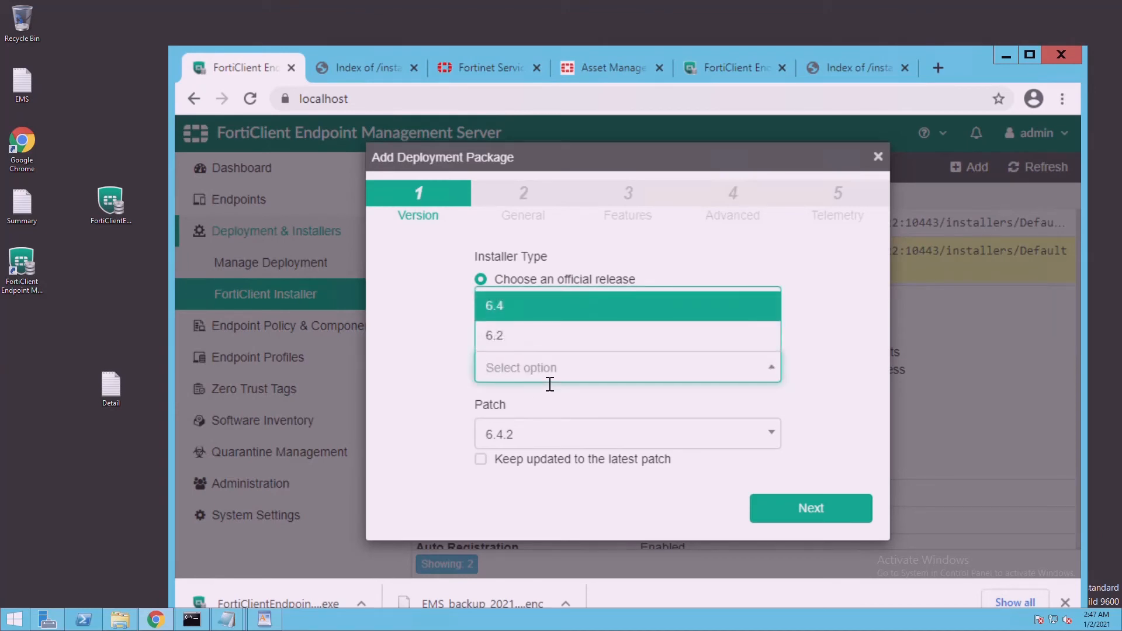
{"action": "left_click", "coordinate": [559, 446]}
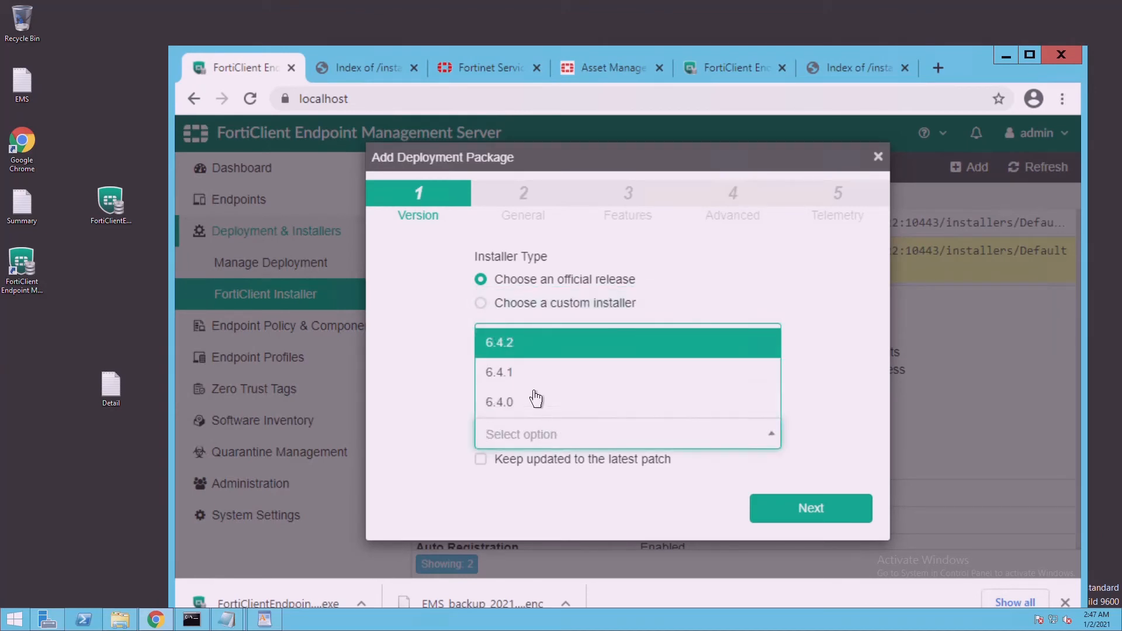
{"action": "left_click", "coordinate": [526, 350]}
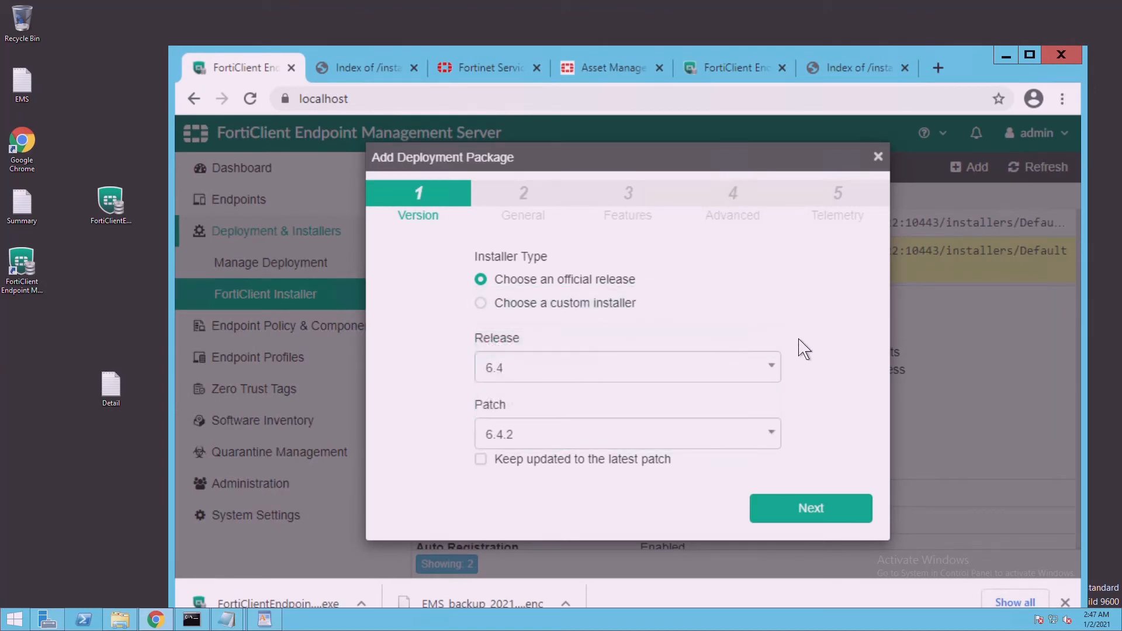
{"action": "left_click", "coordinate": [825, 506]}
{"action": "left_click", "coordinate": [561, 297]}
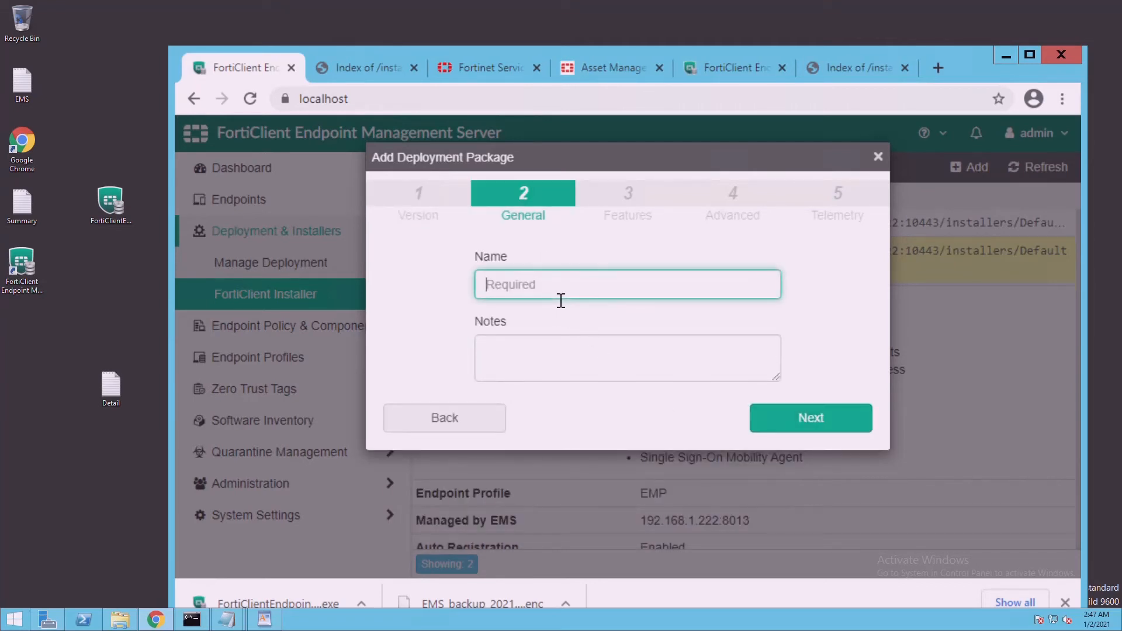
{"action": "type", "text": "6_4_1"}
{"action": "left_click", "coordinate": [828, 416]}
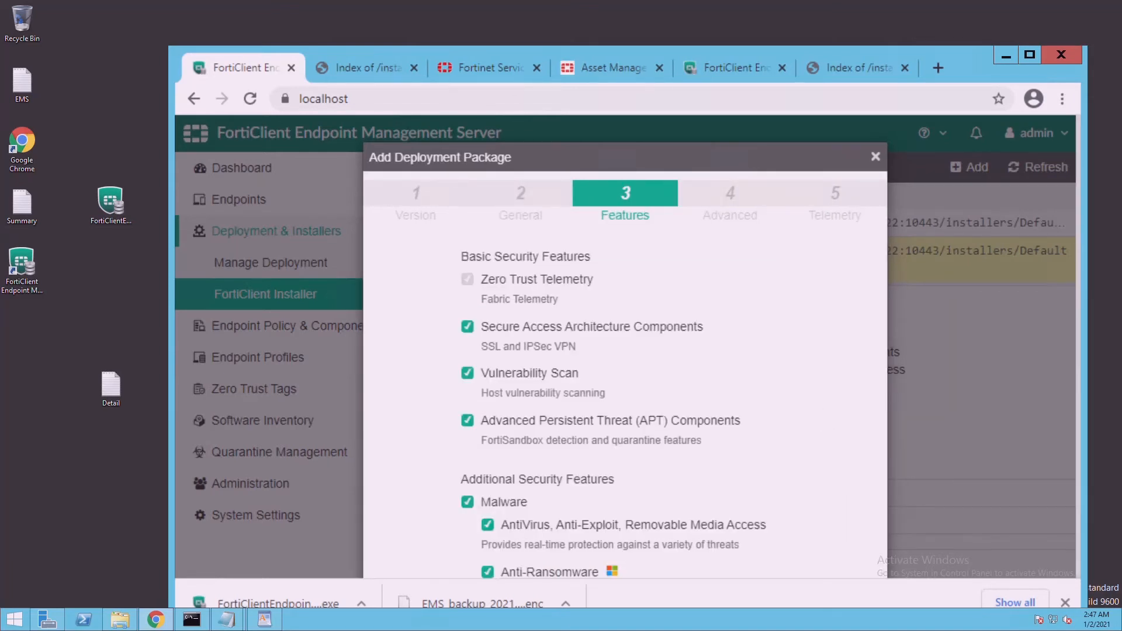
Review the package's feature selection and keep the defaults
{"action": "left_click", "coordinate": [1030, 55]}
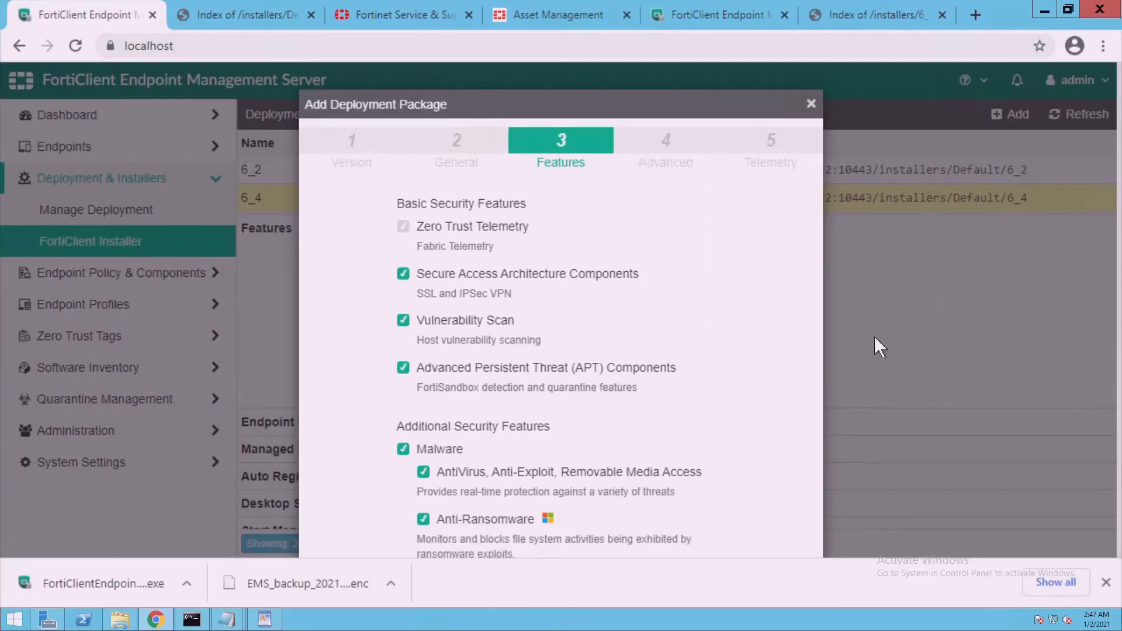
{"action": "scroll", "coordinate": [874, 336], "scroll_direction": "down", "scroll_amount": 6}
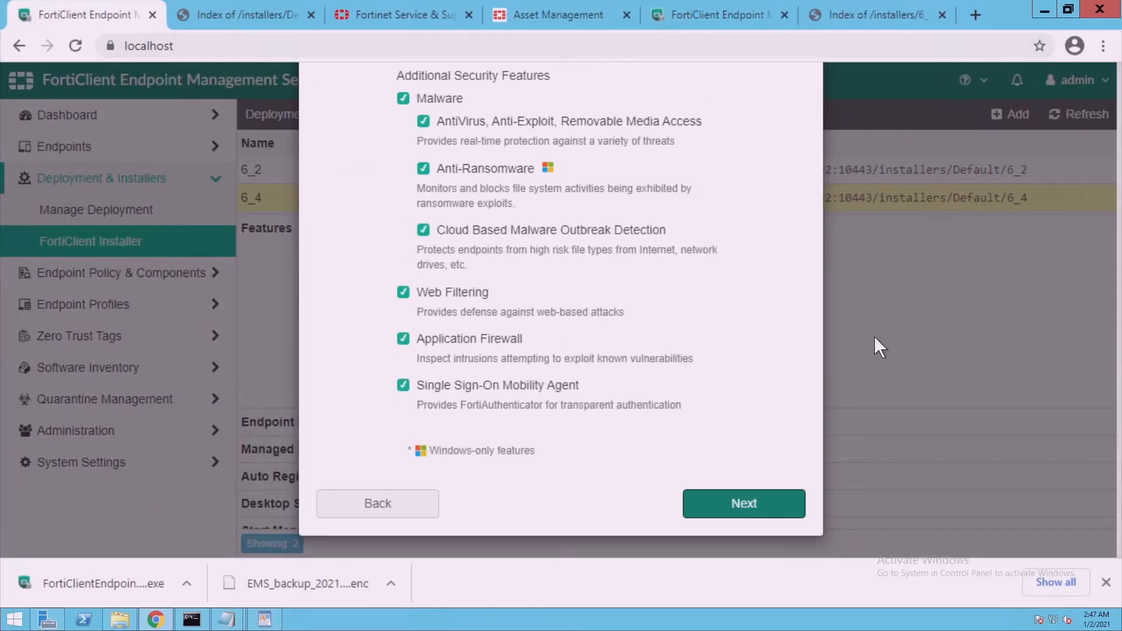
{"action": "scroll", "coordinate": [875, 336], "scroll_direction": "up", "scroll_amount": 3}
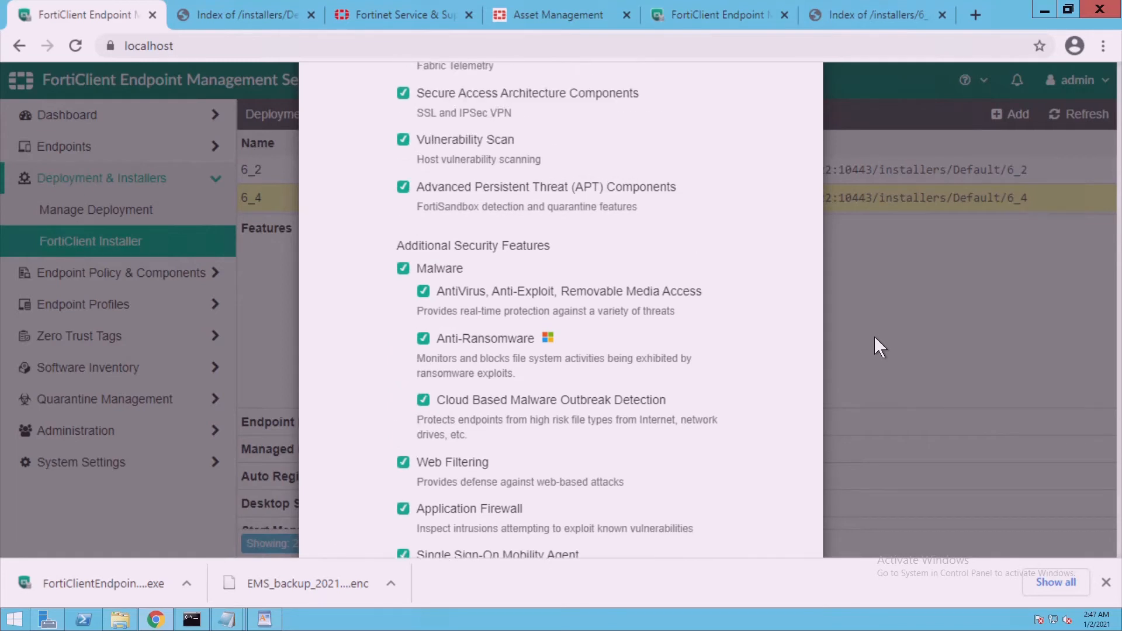
{"action": "scroll", "coordinate": [874, 335], "scroll_direction": "up", "scroll_amount": 2}
{"action": "scroll", "coordinate": [875, 336], "scroll_direction": "down", "scroll_amount": 2}
{"action": "scroll", "coordinate": [874, 336], "scroll_direction": "down", "scroll_amount": 3}
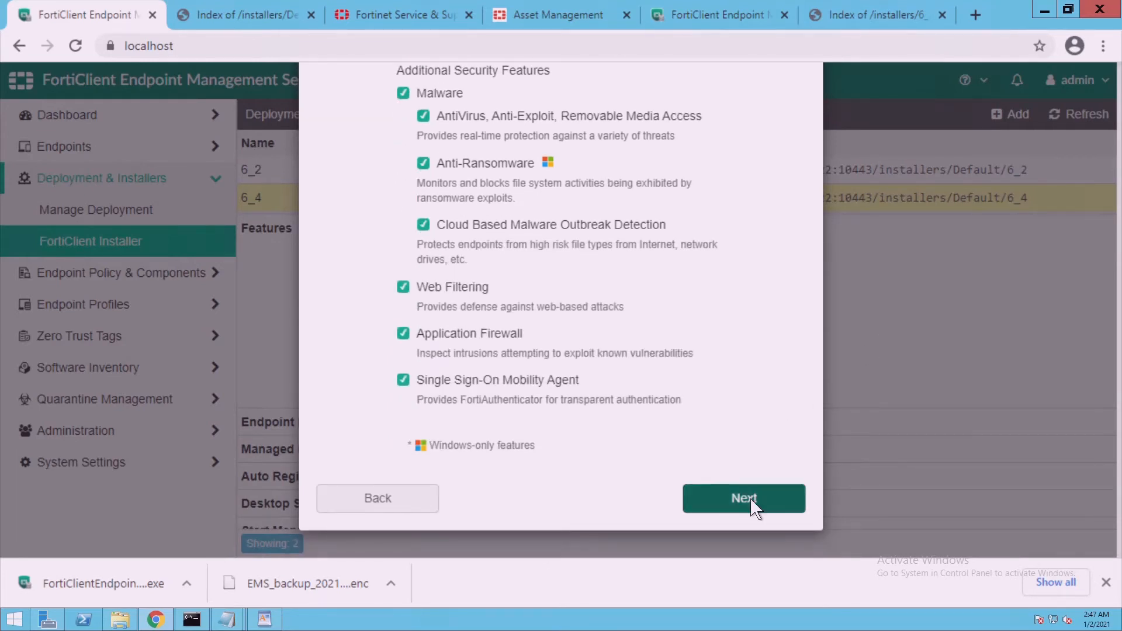
{"action": "left_click", "coordinate": [753, 502]}
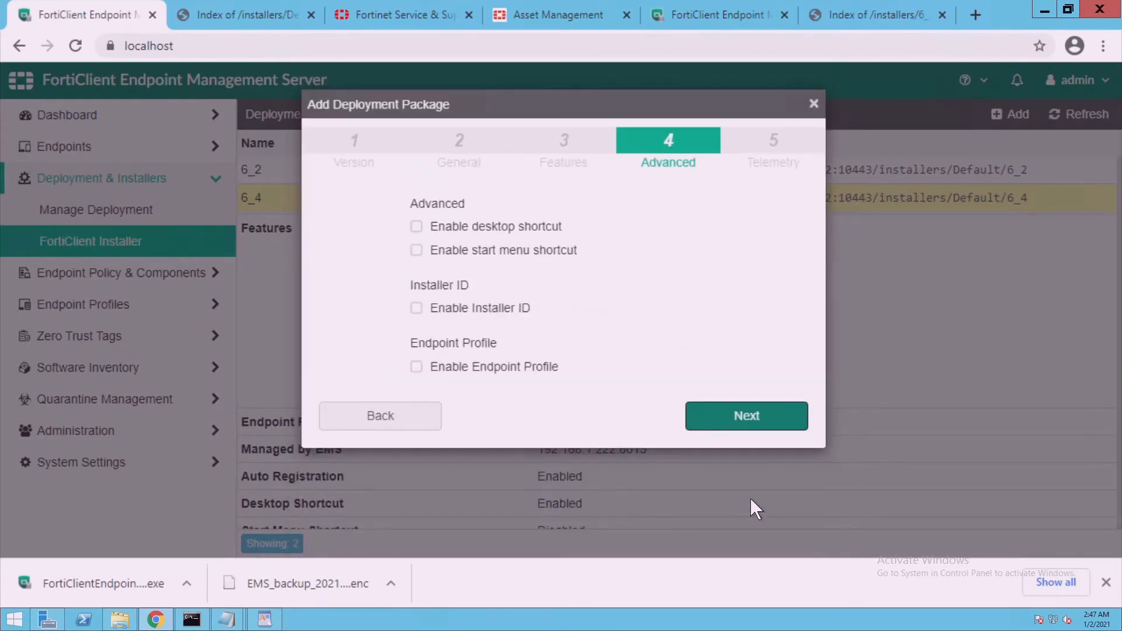
Enable the desktop shortcut, assign the EMP endpoint profile, and finish the package
{"action": "left_click", "coordinate": [425, 229]}
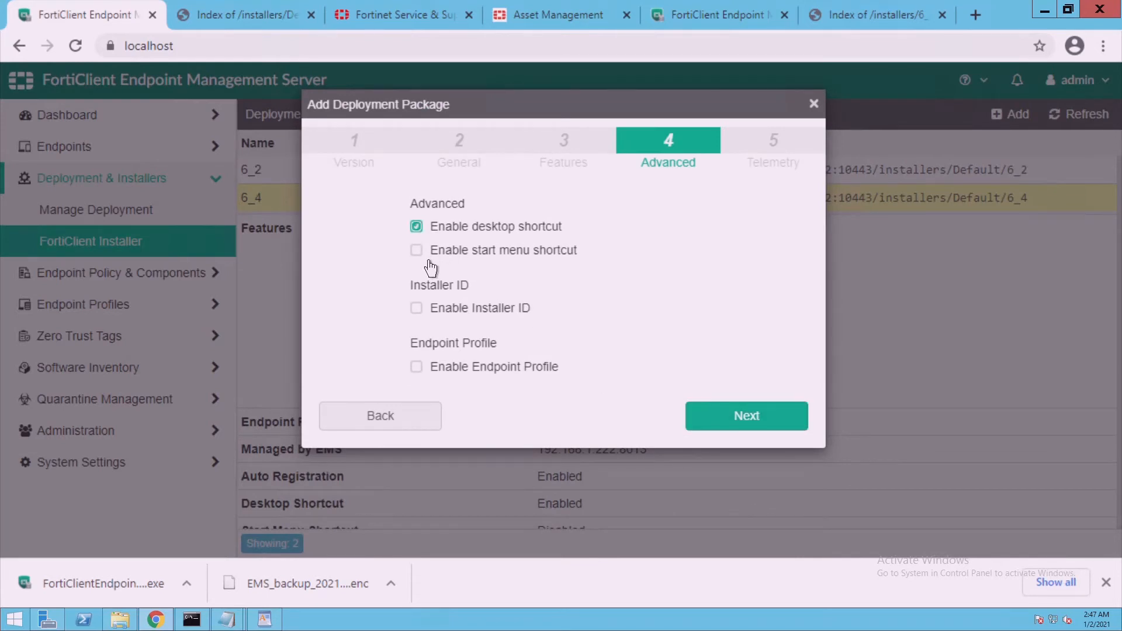
{"action": "left_click", "coordinate": [430, 321]}
{"action": "left_click", "coordinate": [430, 320]}
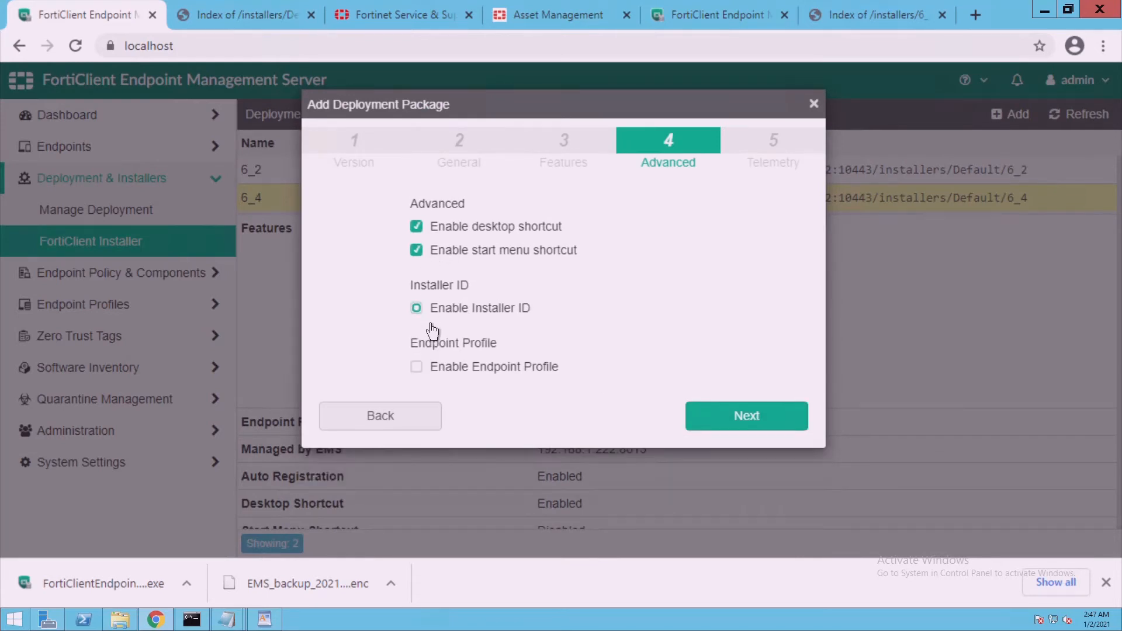
{"action": "left_click", "coordinate": [429, 370]}
{"action": "left_click", "coordinate": [538, 398]}
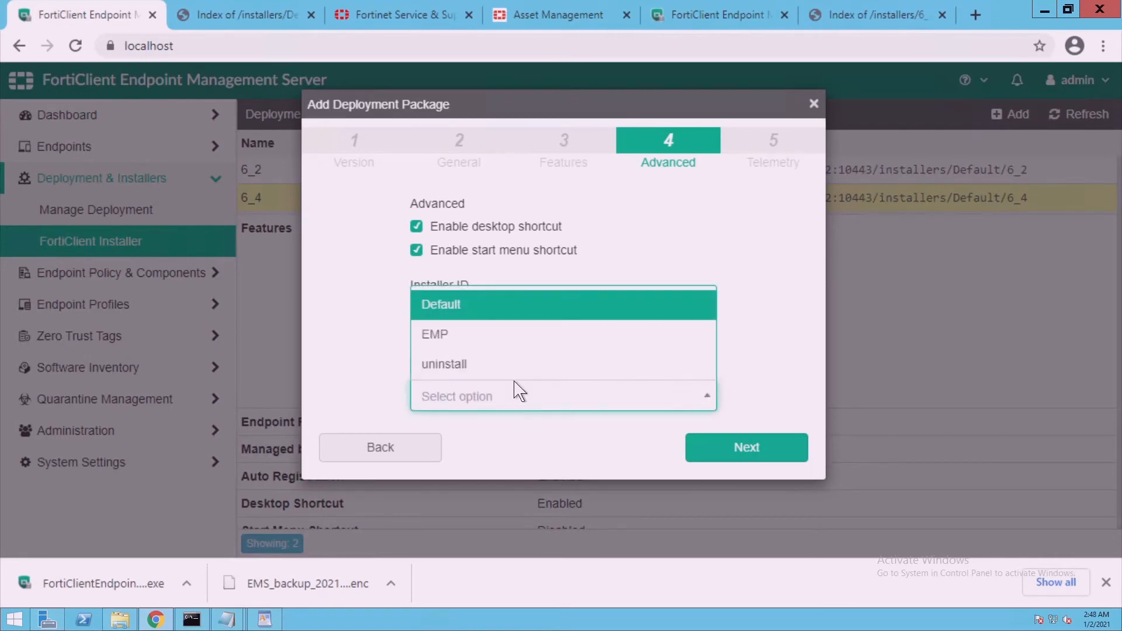
{"action": "left_click", "coordinate": [491, 336]}
{"action": "left_click", "coordinate": [741, 461]}
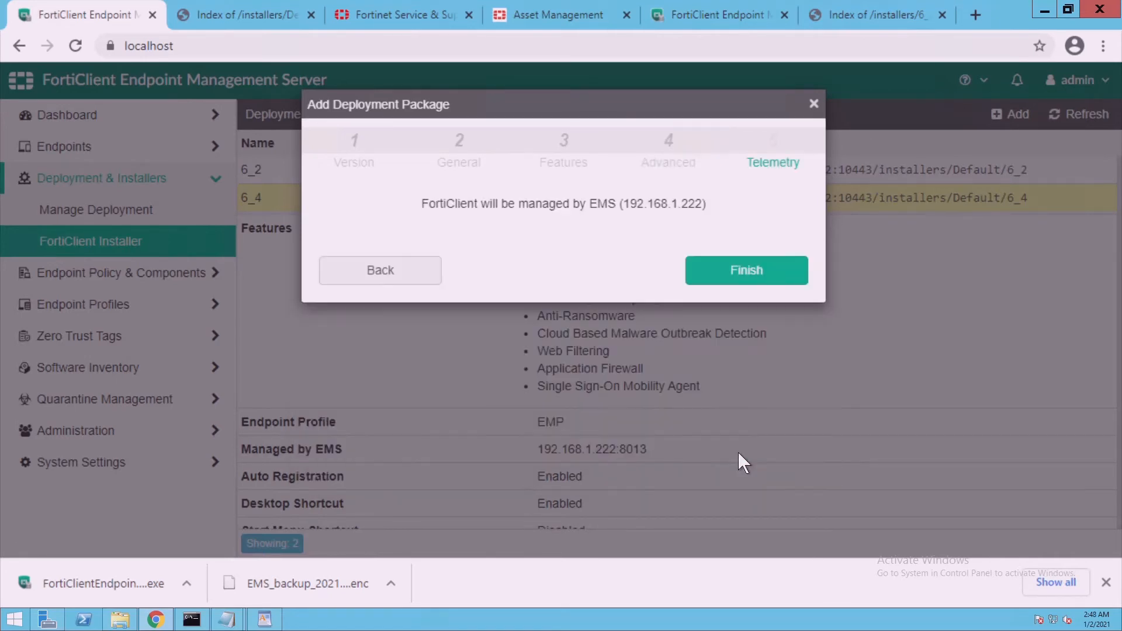
{"action": "left_click", "coordinate": [736, 275]}
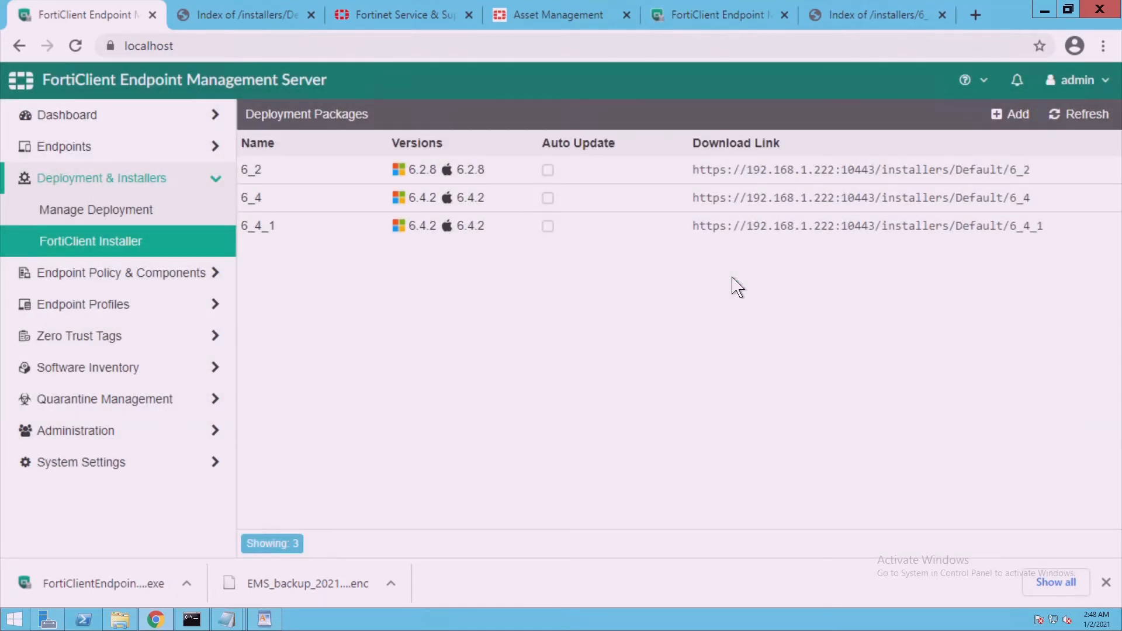
{"action": "left_click", "coordinate": [134, 629]}
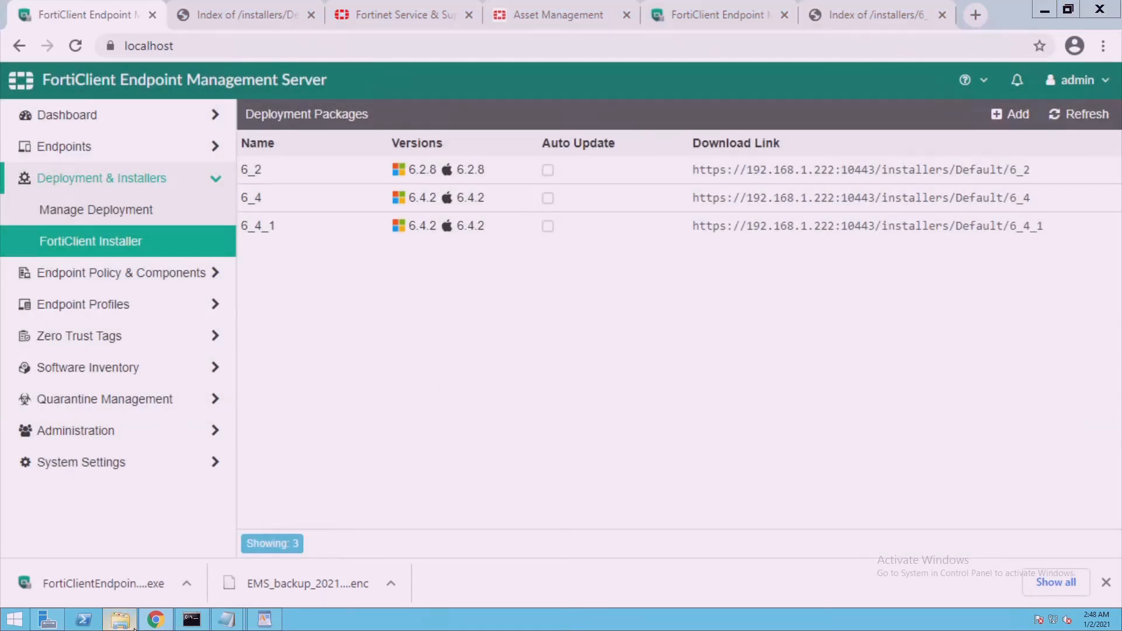
{"action": "left_click", "coordinate": [585, 123]}
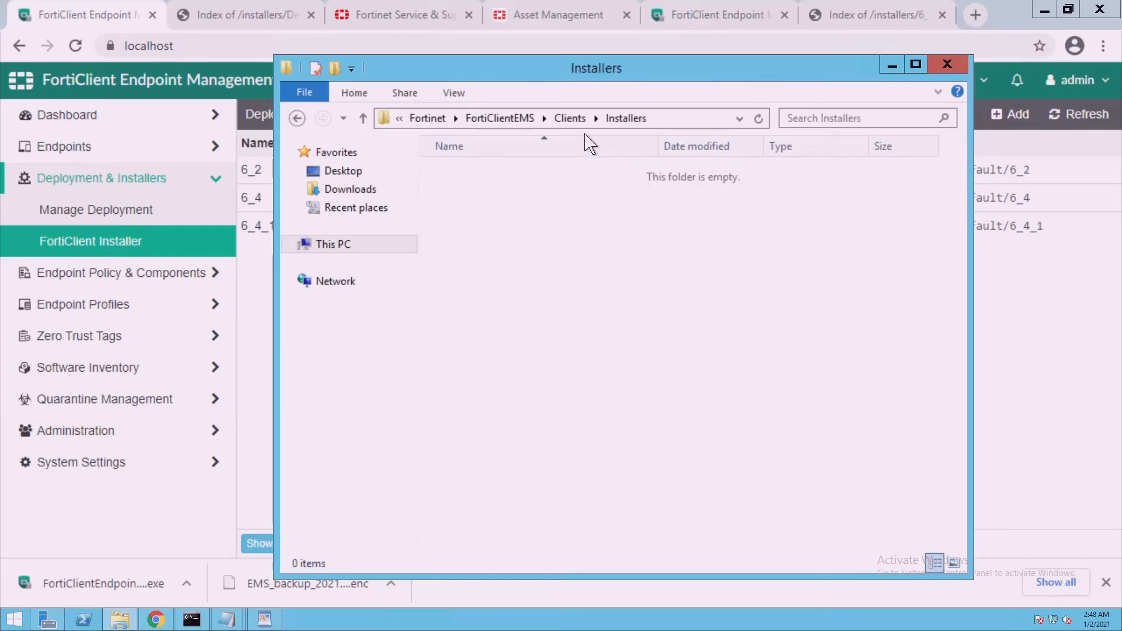
{"action": "double_click", "coordinate": [480, 176]}
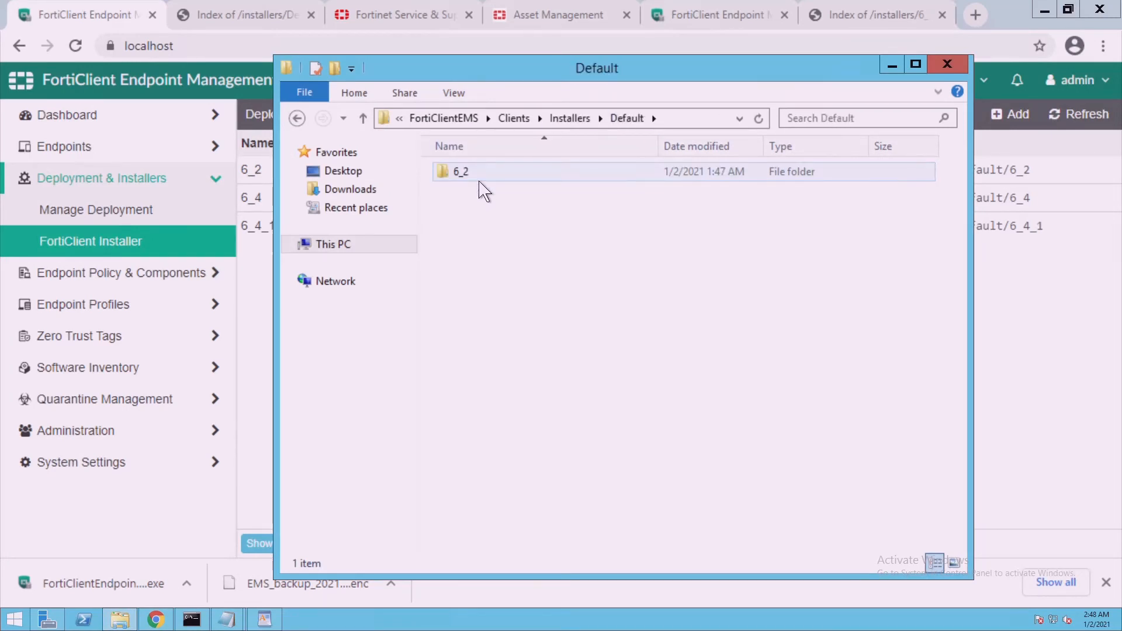
{"action": "left_click", "coordinate": [480, 180]}
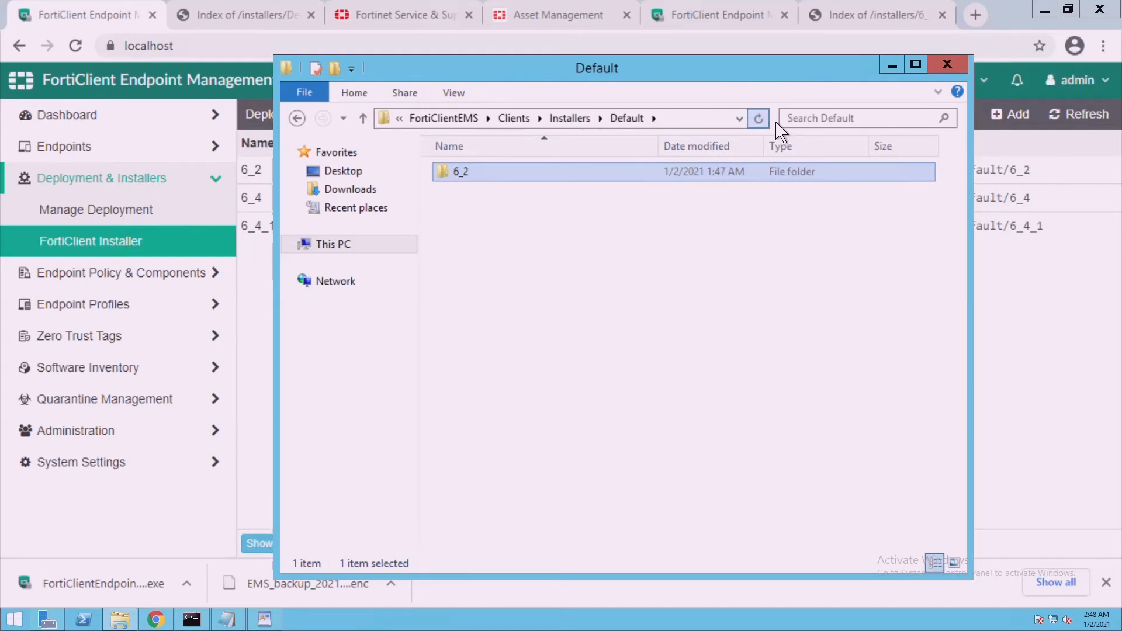
{"action": "left_click", "coordinate": [758, 119]}
{"action": "left_click", "coordinate": [571, 119]}
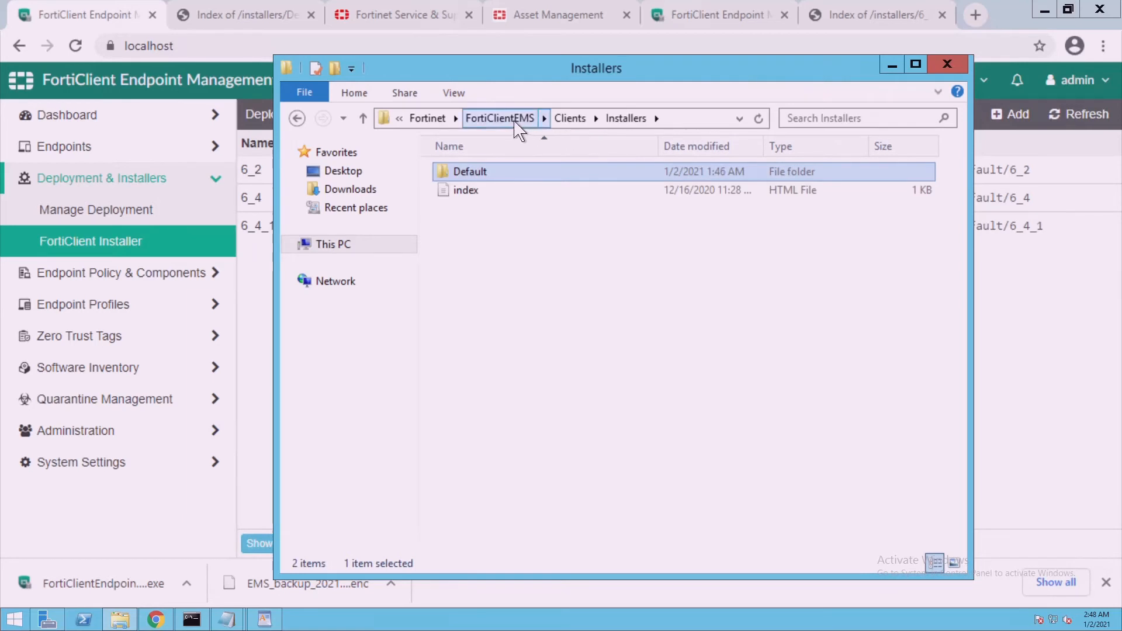
{"action": "left_click", "coordinate": [500, 119]}
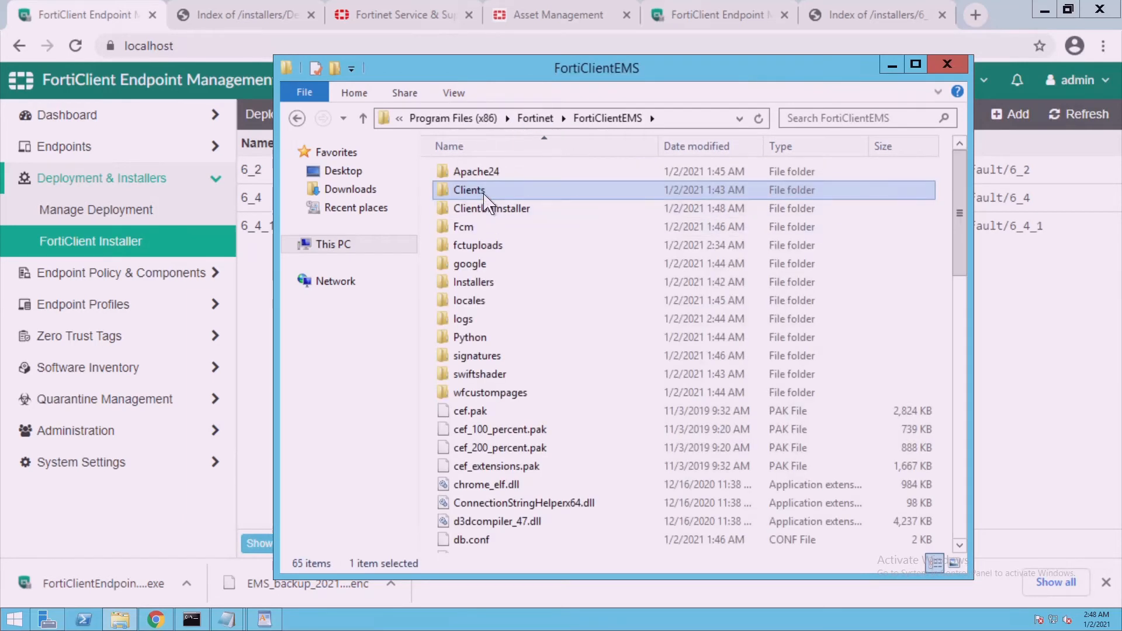
{"action": "double_click", "coordinate": [485, 193]}
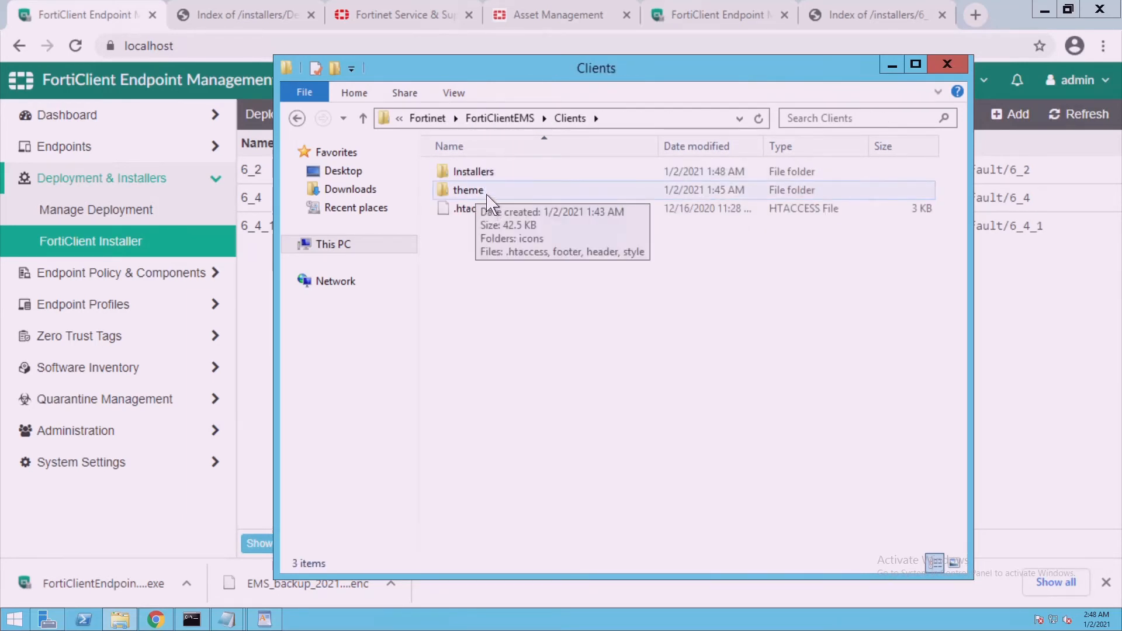
{"action": "double_click", "coordinate": [489, 178]}
{"action": "double_click", "coordinate": [489, 178]}
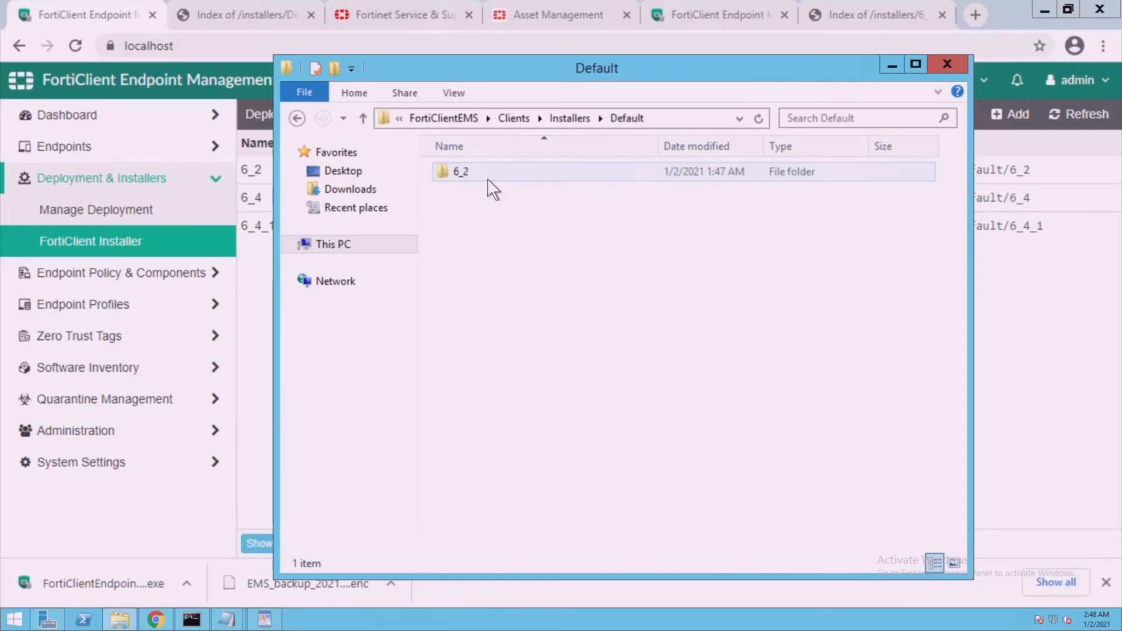
{"action": "double_click", "coordinate": [462, 172]}
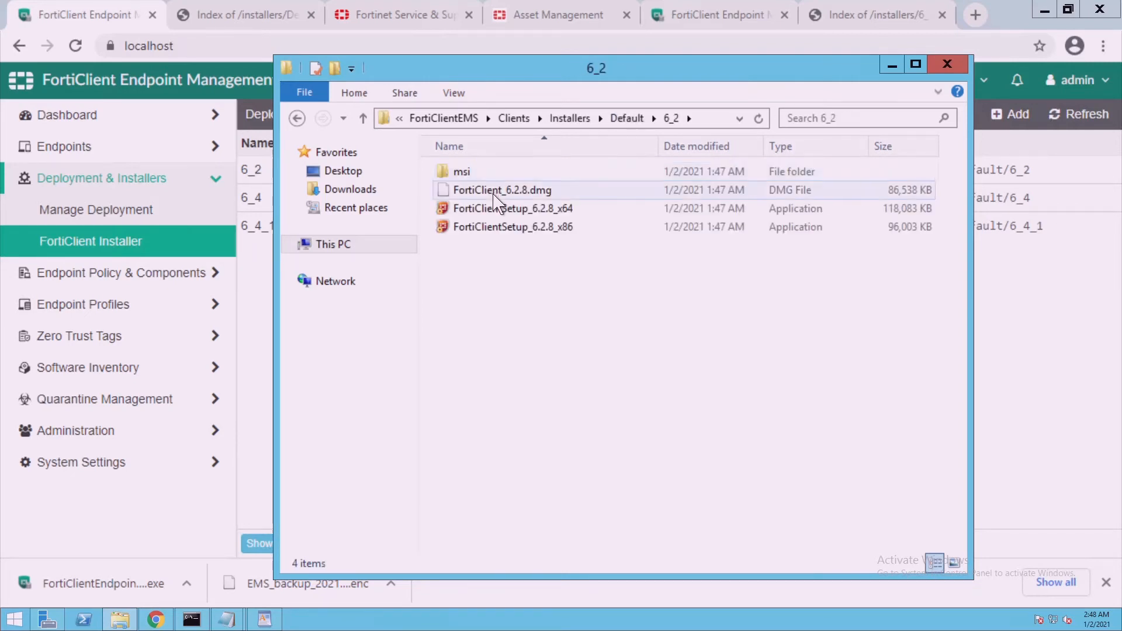
{"action": "left_click", "coordinate": [631, 120]}
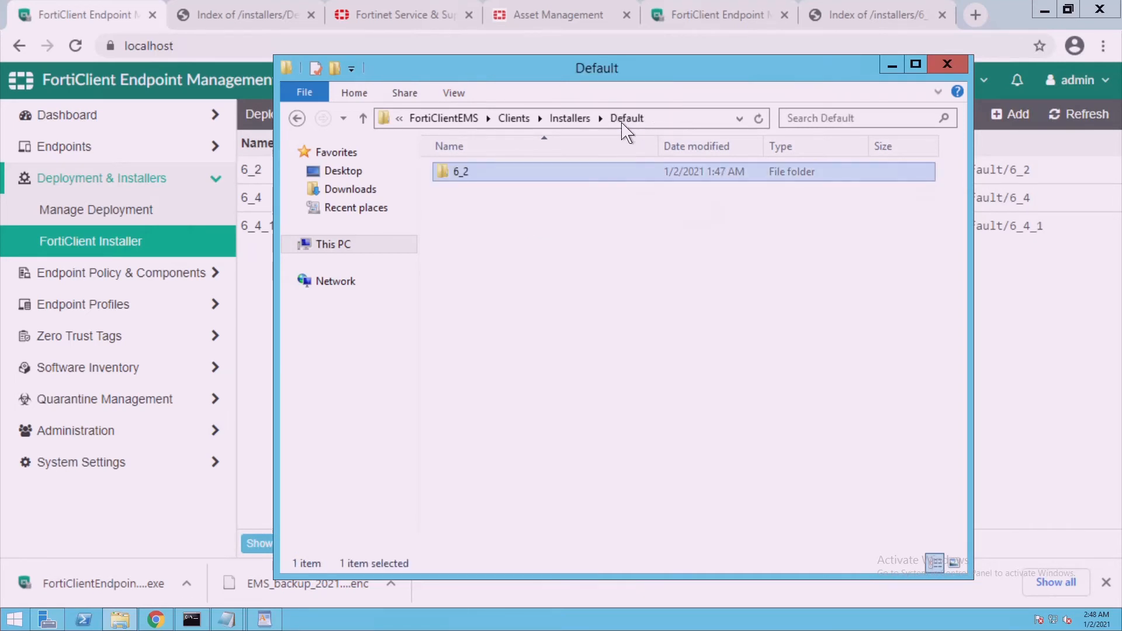
{"action": "left_click", "coordinate": [602, 119]}
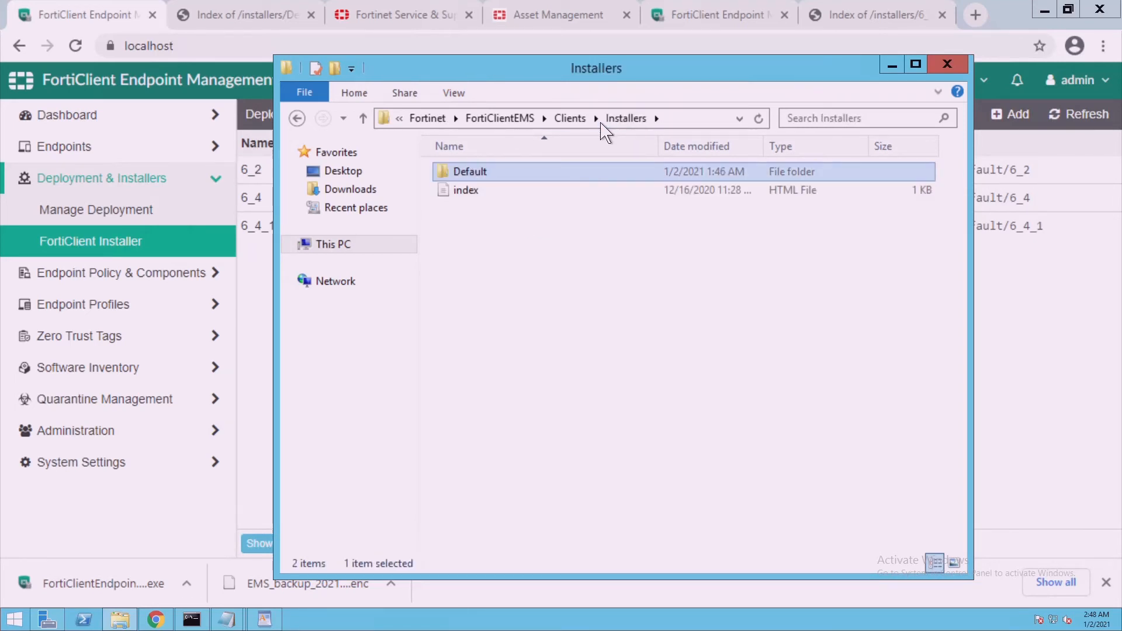
{"action": "left_click", "coordinate": [494, 197]}
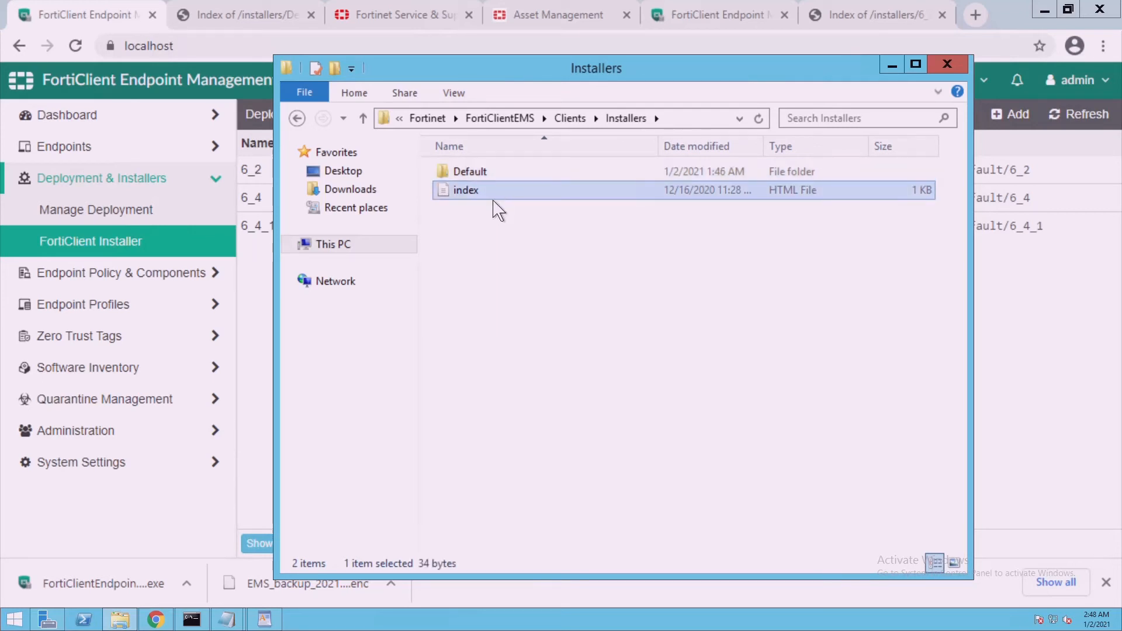
{"action": "double_click", "coordinate": [494, 198]}
{"action": "left_click", "coordinate": [719, 310]}
{"action": "left_click", "coordinate": [183, 527]}
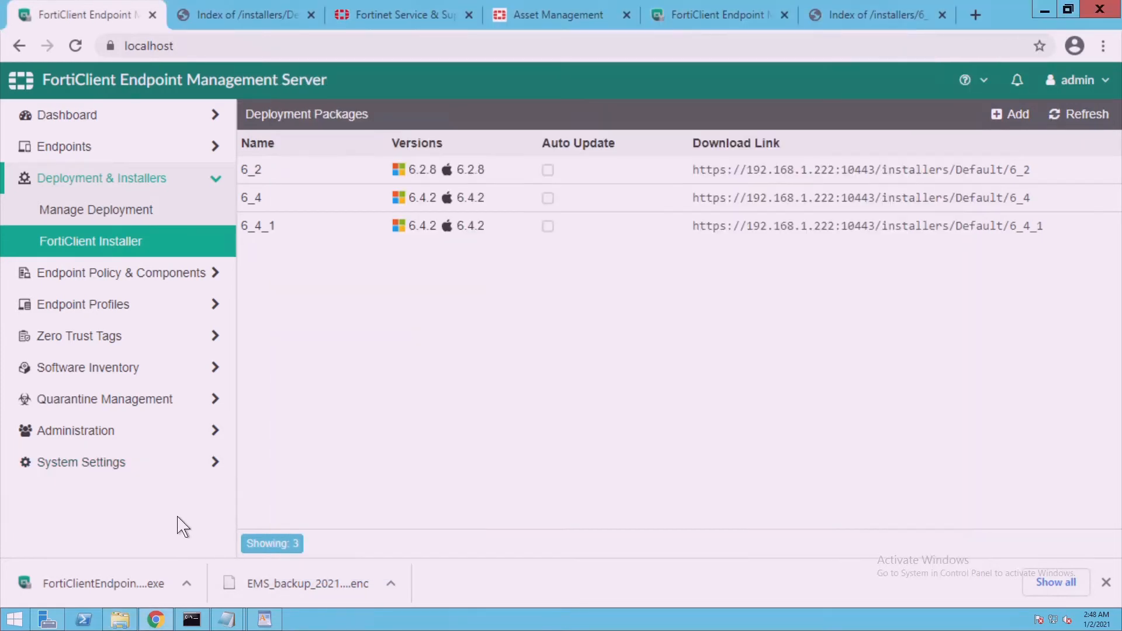
{"action": "left_click", "coordinate": [52, 433]}
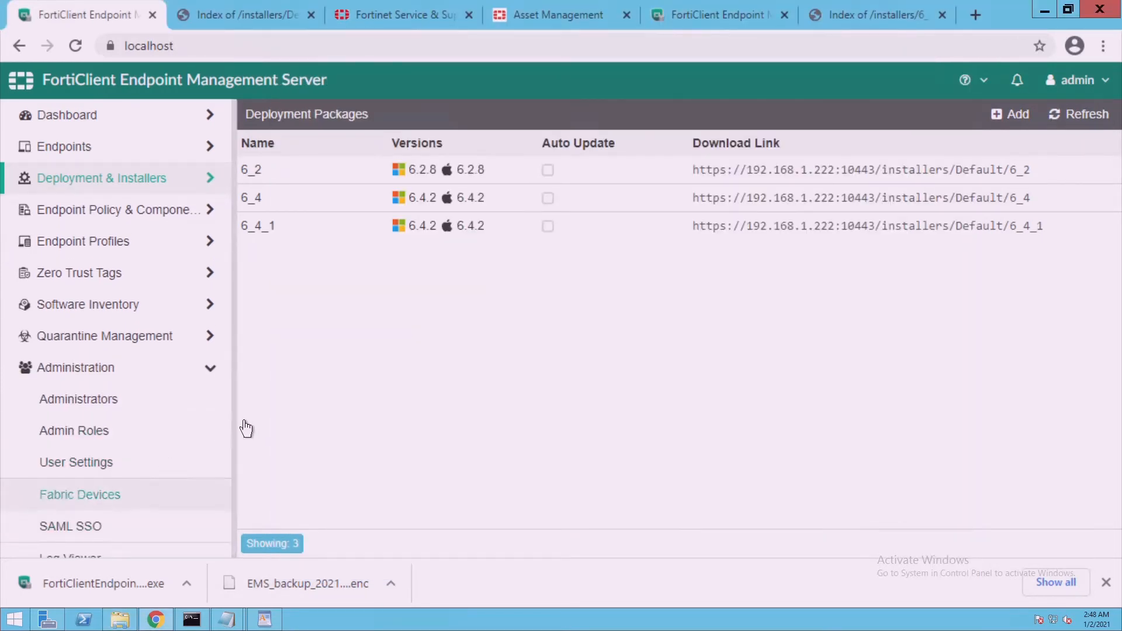
{"action": "scroll", "coordinate": [245, 428], "scroll_direction": "down", "scroll_amount": 1}
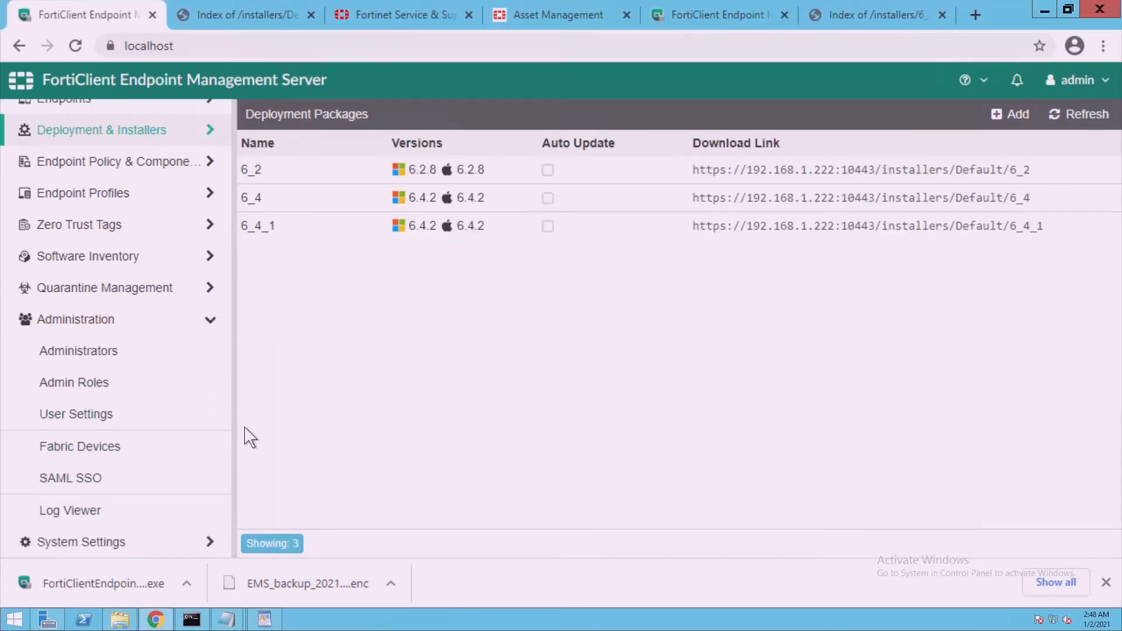
{"action": "left_click", "coordinate": [107, 526]}
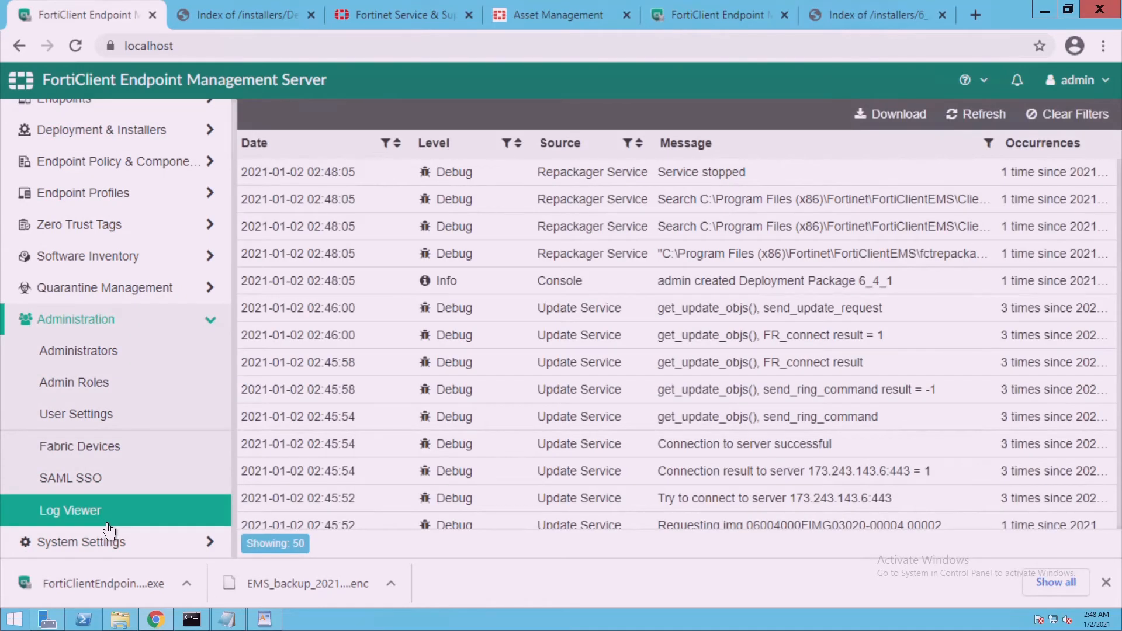
{"action": "left_click", "coordinate": [652, 211]}
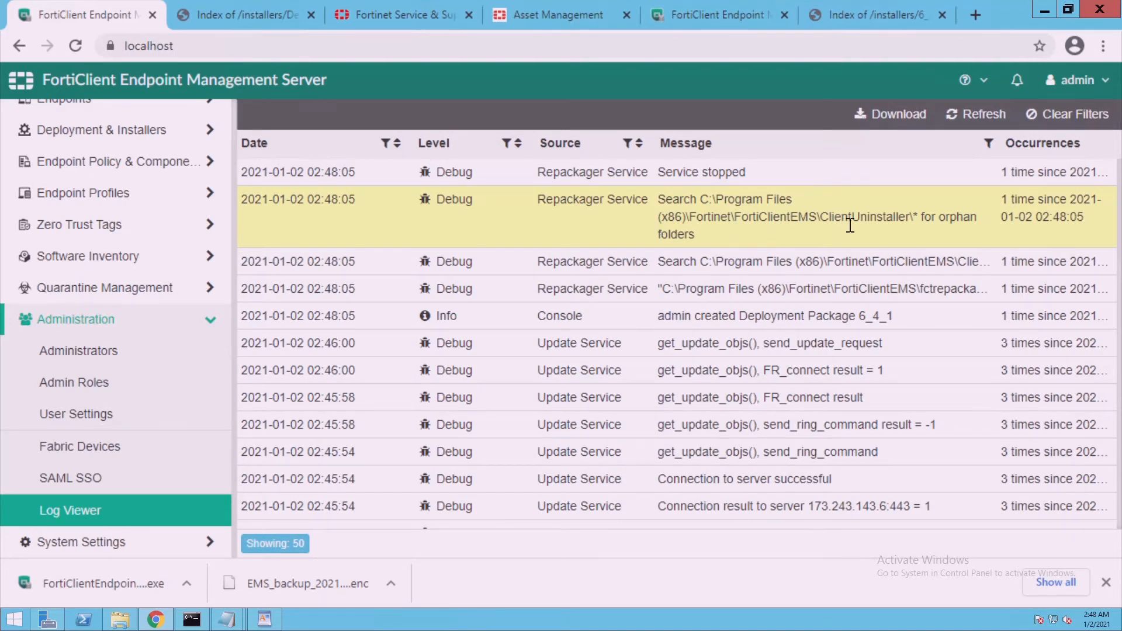
{"action": "left_click", "coordinate": [697, 275]}
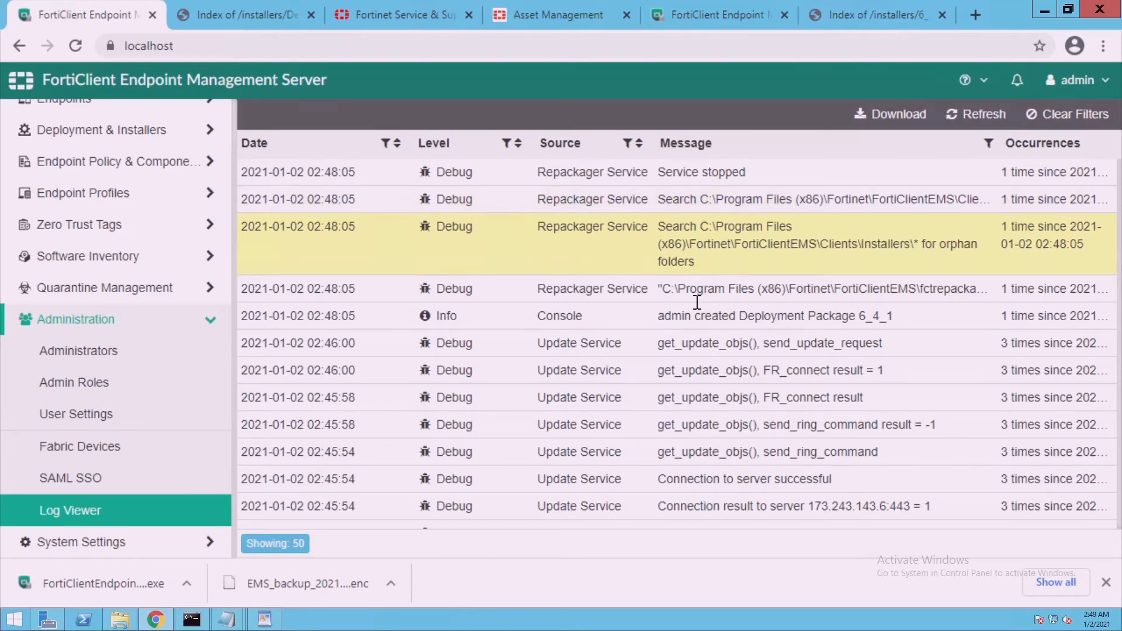
{"action": "left_click", "coordinate": [697, 302]}
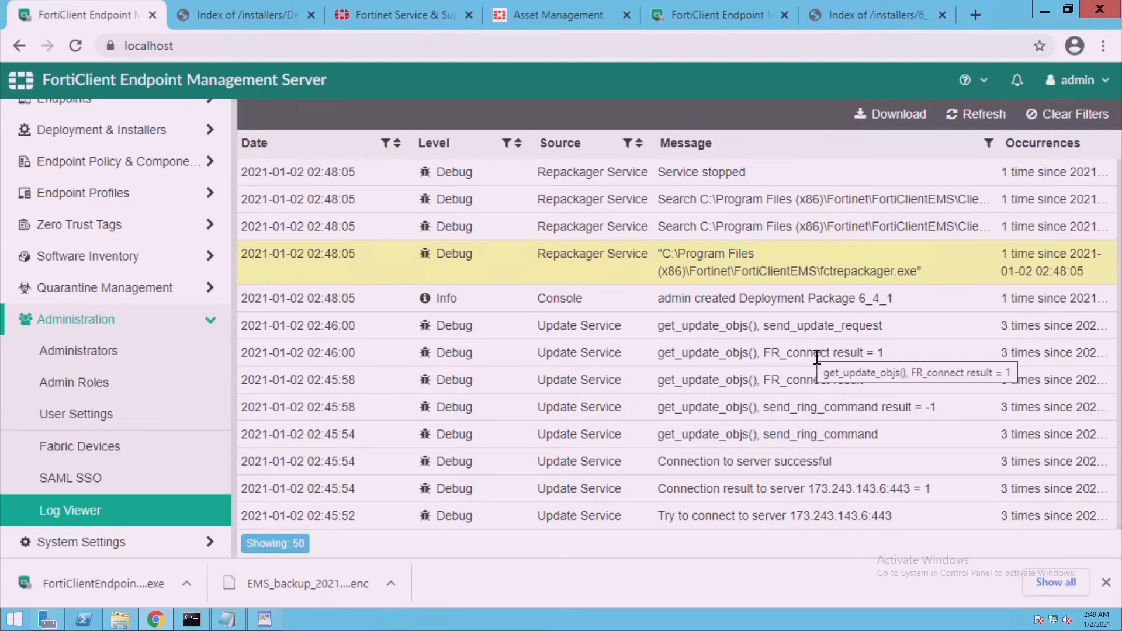
{"action": "left_click", "coordinate": [745, 331]}
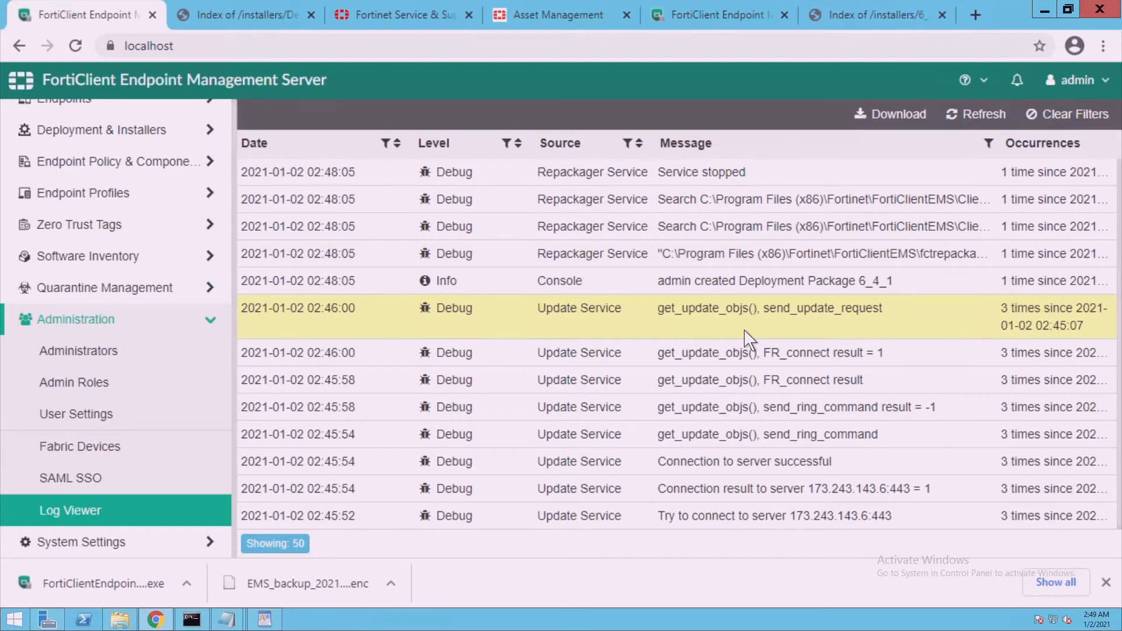
{"action": "left_click", "coordinate": [741, 362]}
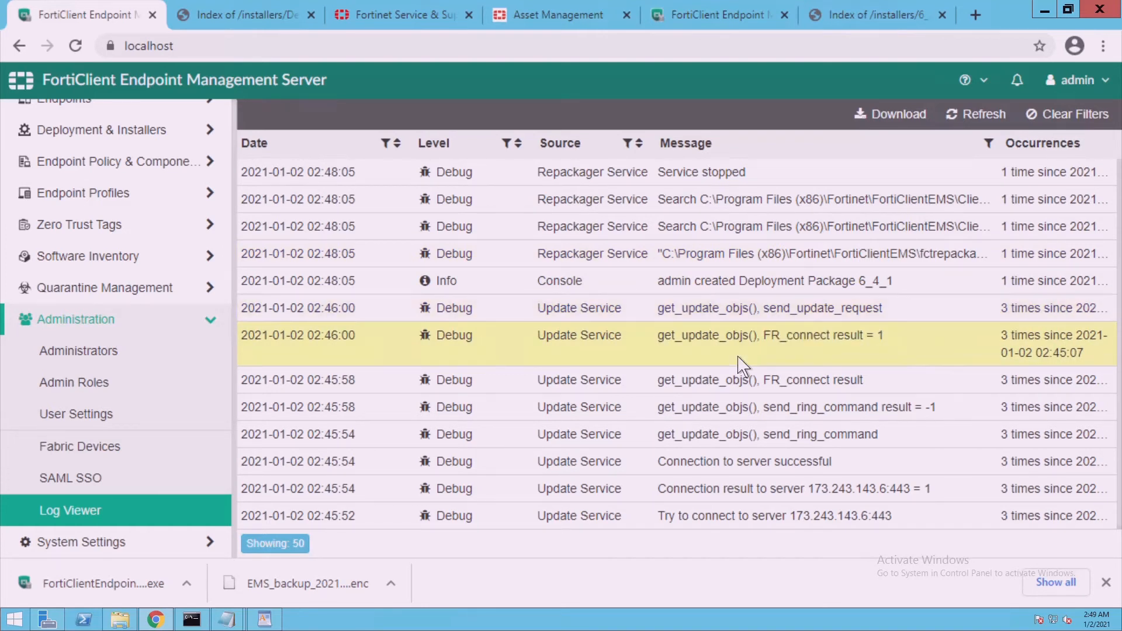
{"action": "left_click", "coordinate": [739, 462]}
{"action": "left_click", "coordinate": [735, 429]}
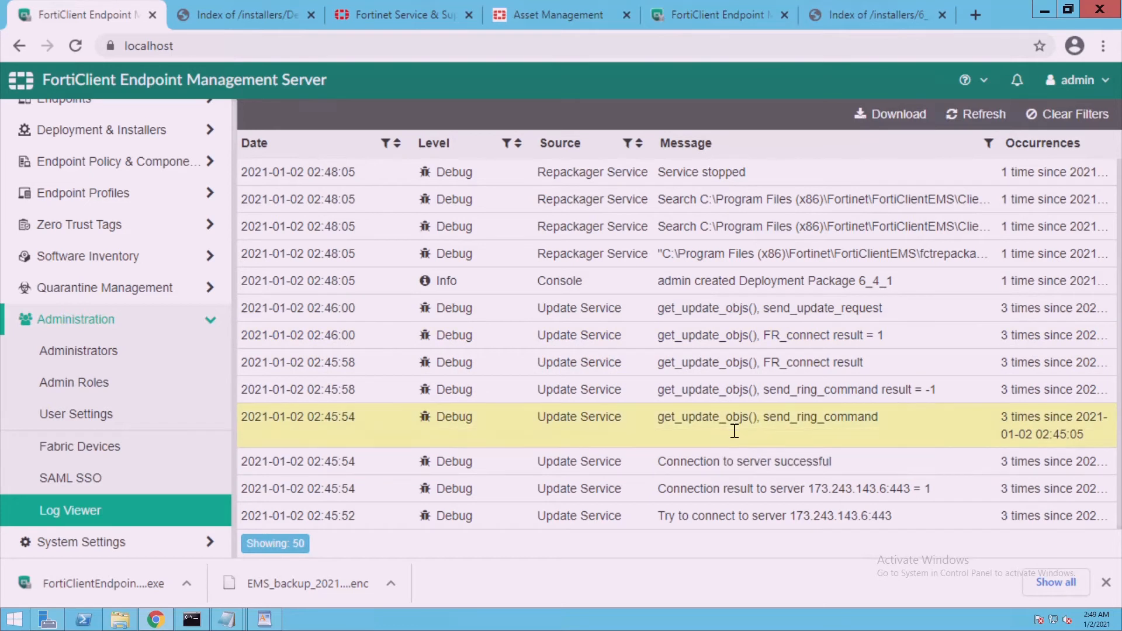
{"action": "left_click", "coordinate": [724, 401]}
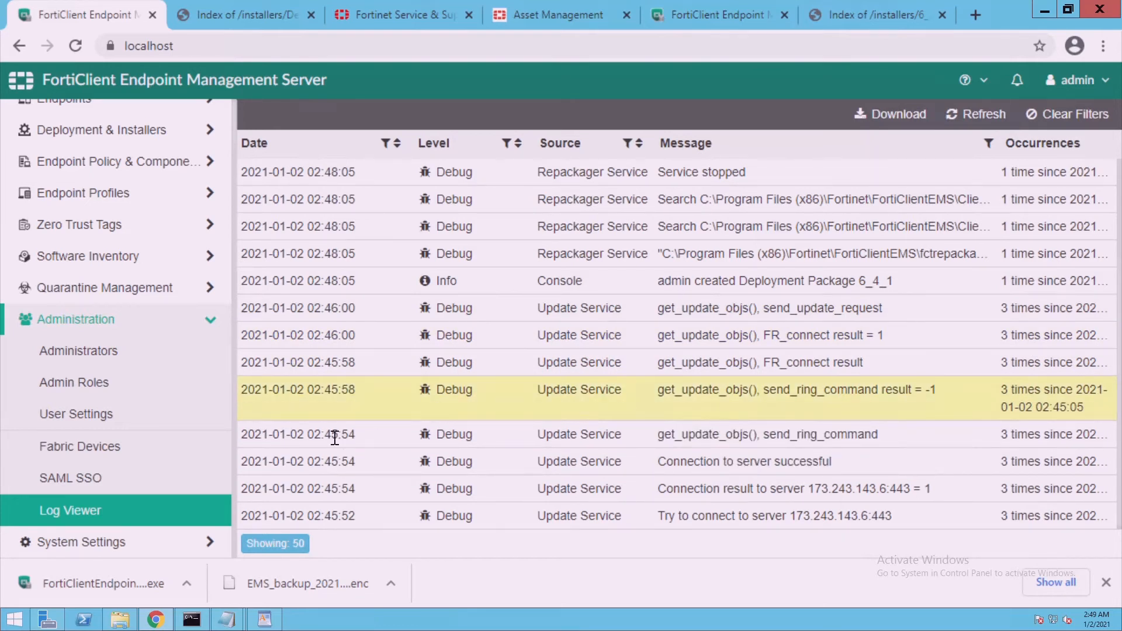
{"action": "left_click", "coordinate": [89, 490]}
{"action": "left_click", "coordinate": [95, 533]}
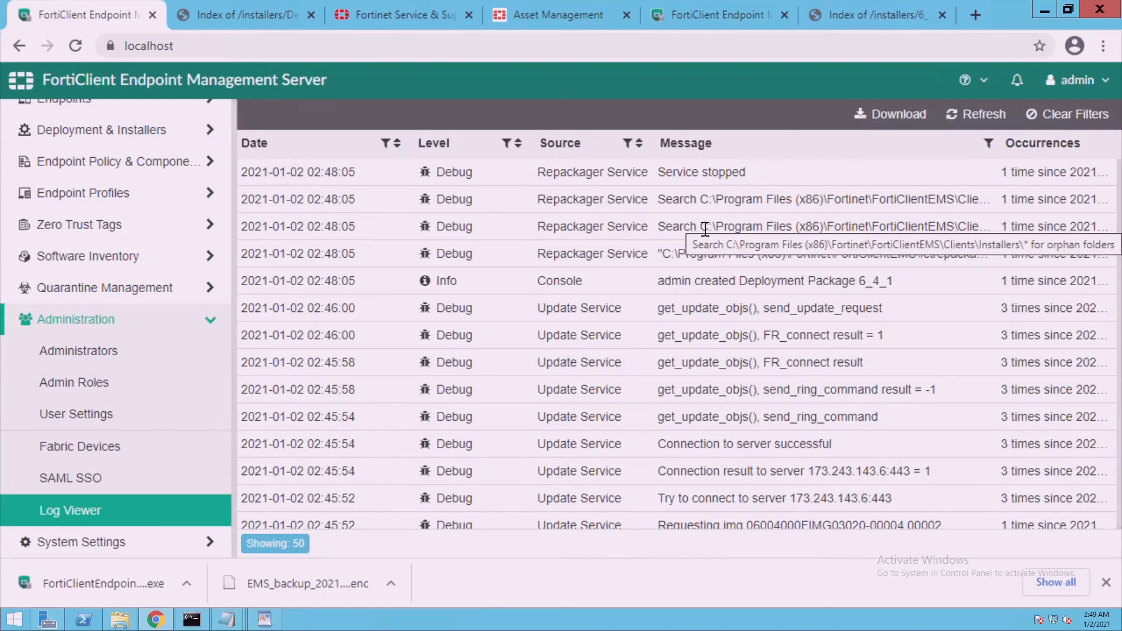
{"action": "left_click", "coordinate": [673, 208]}
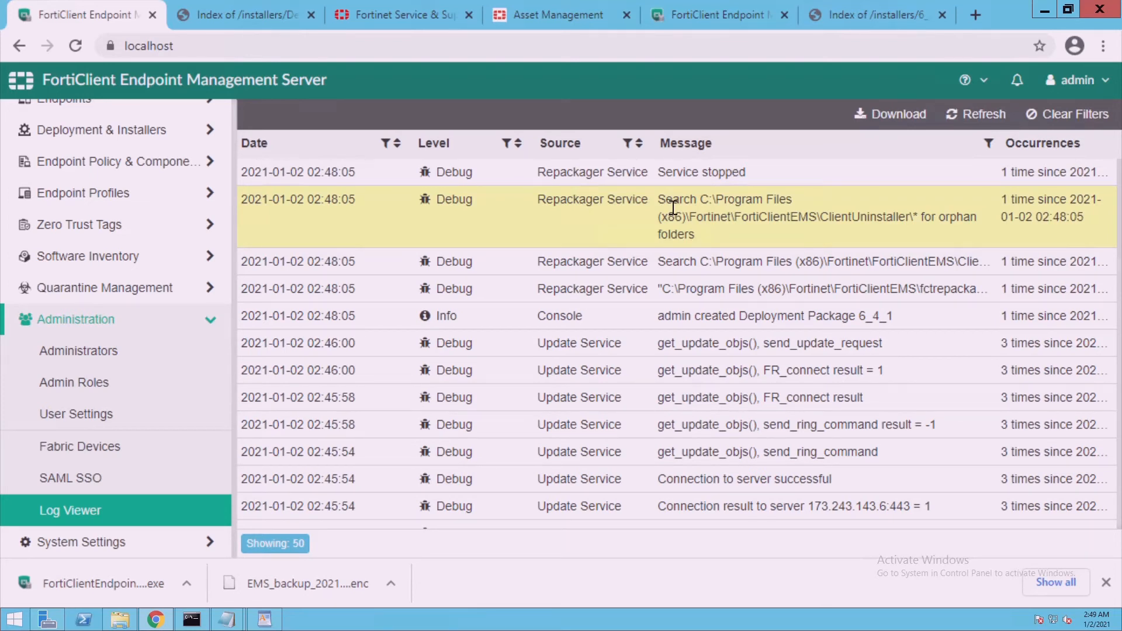
{"action": "left_click", "coordinate": [144, 623]}
{"action": "left_click", "coordinate": [579, 120]}
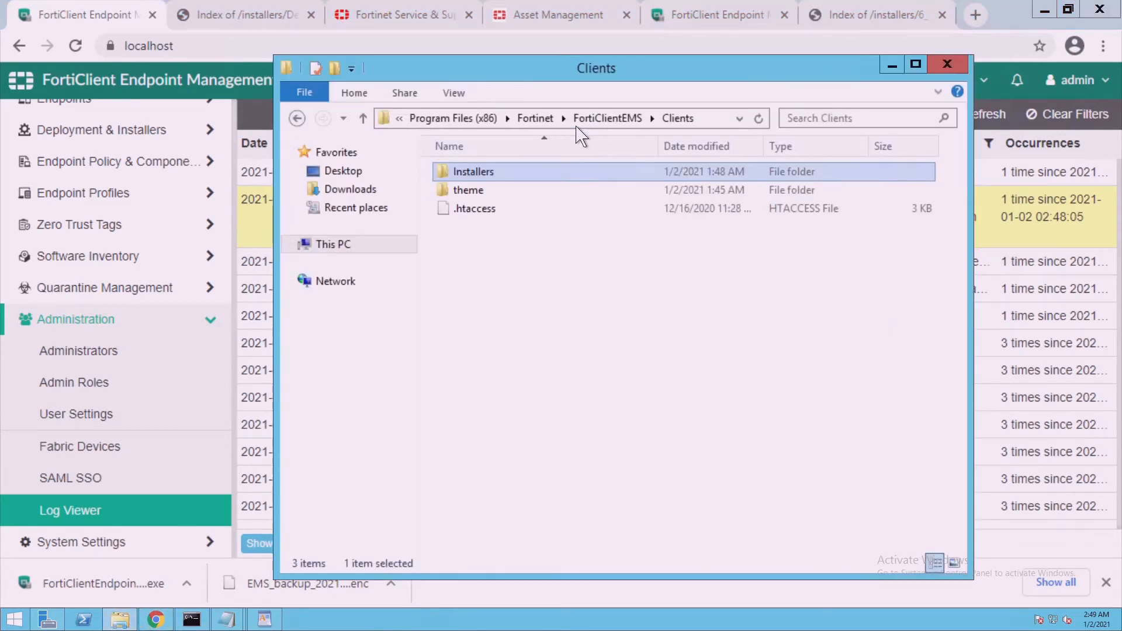
{"action": "key", "text": "Return"}
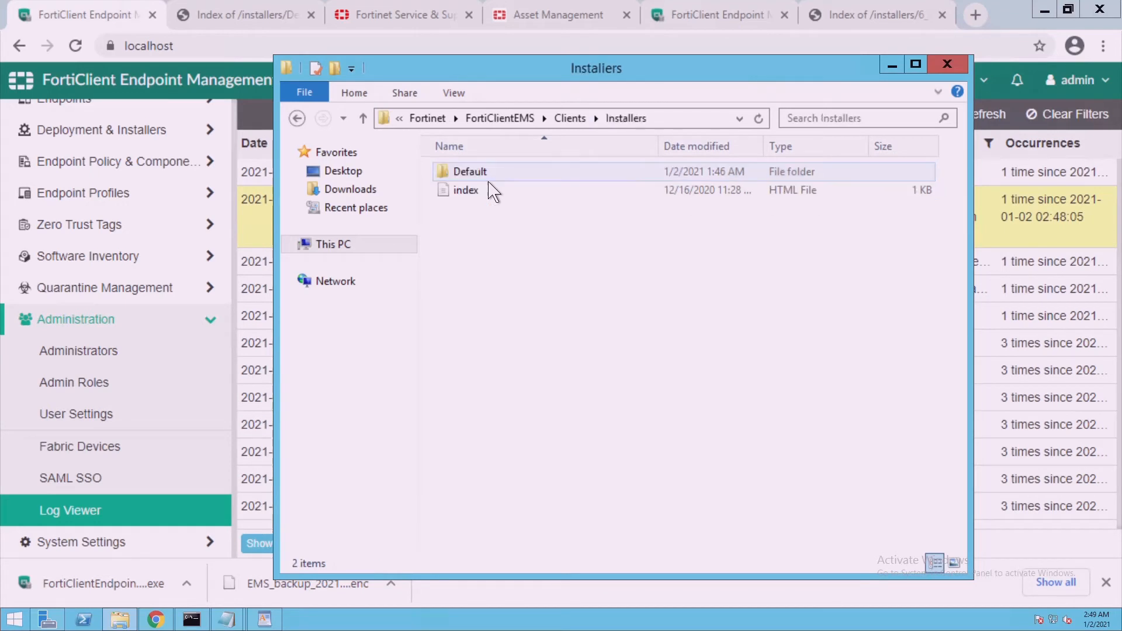
{"action": "key", "text": "Return"}
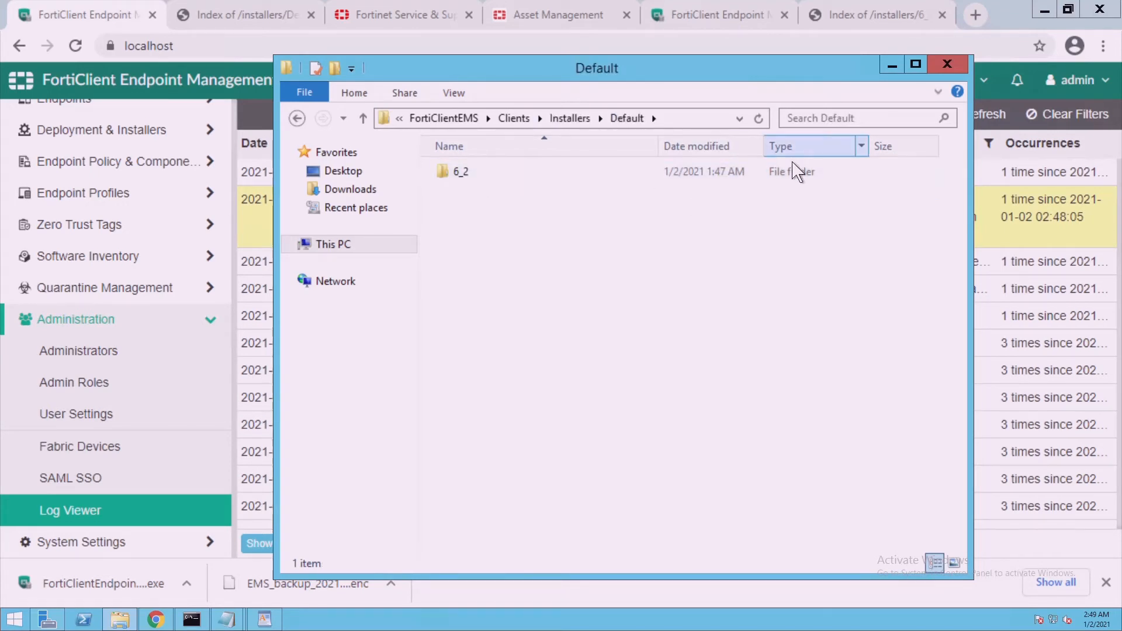
{"action": "left_click", "coordinate": [892, 66]}
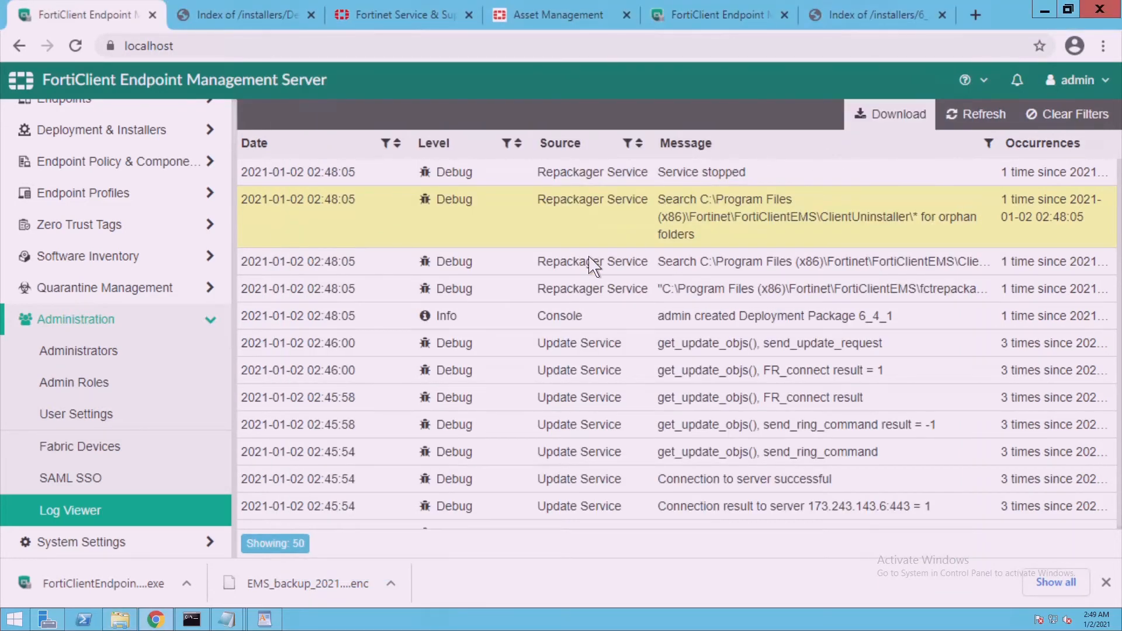
{"action": "left_click", "coordinate": [126, 524]}
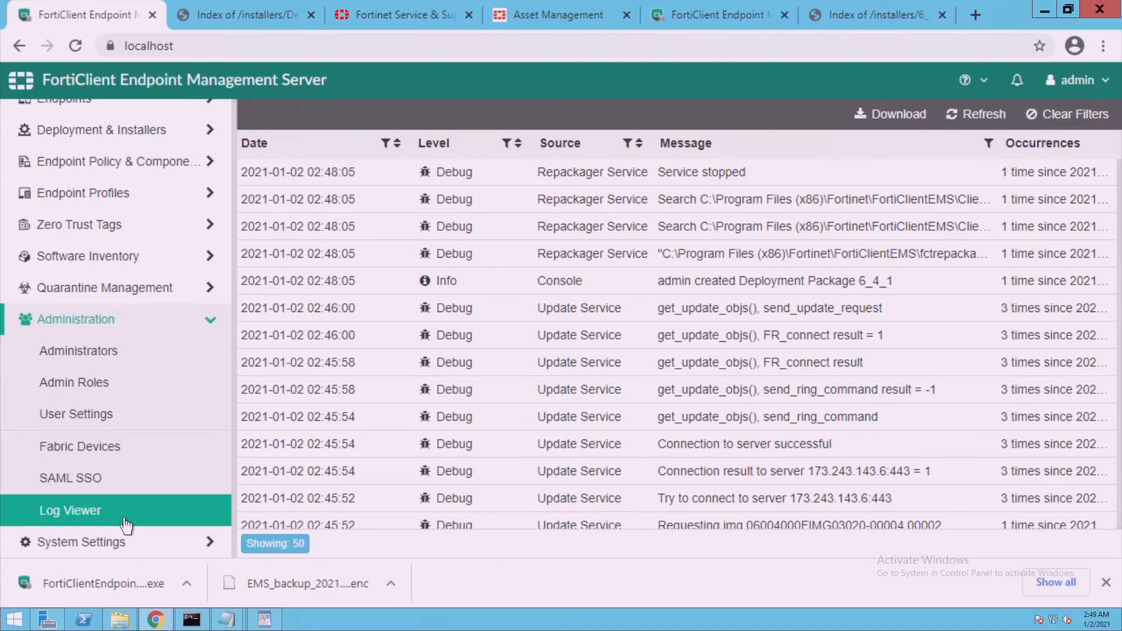
{"action": "triple_click", "coordinate": [126, 525]}
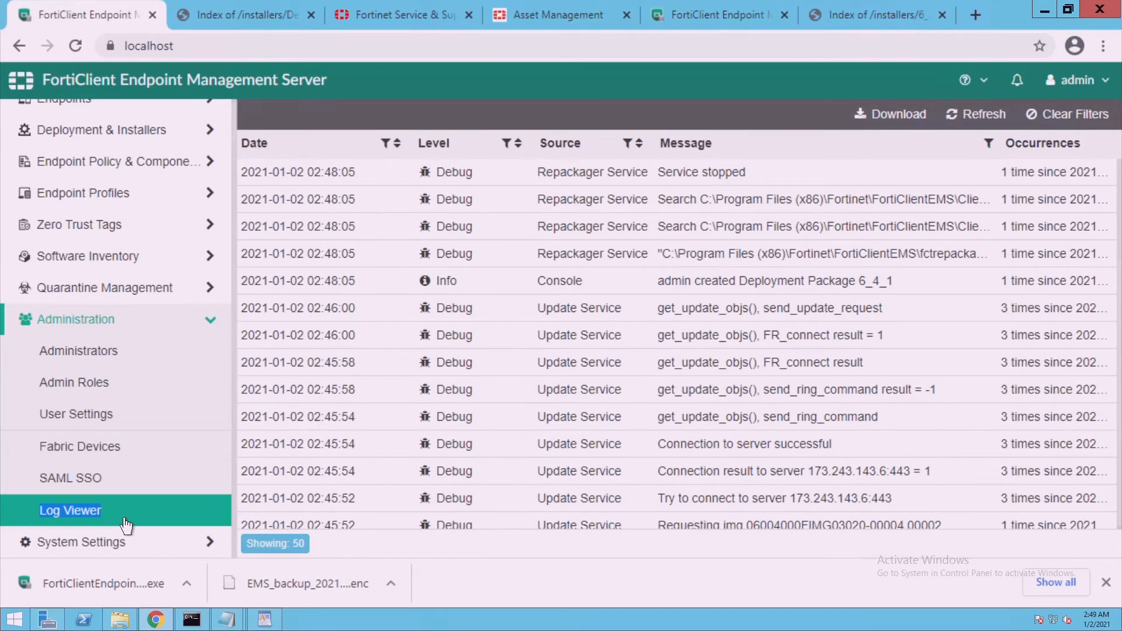
{"action": "left_click", "coordinate": [755, 489]}
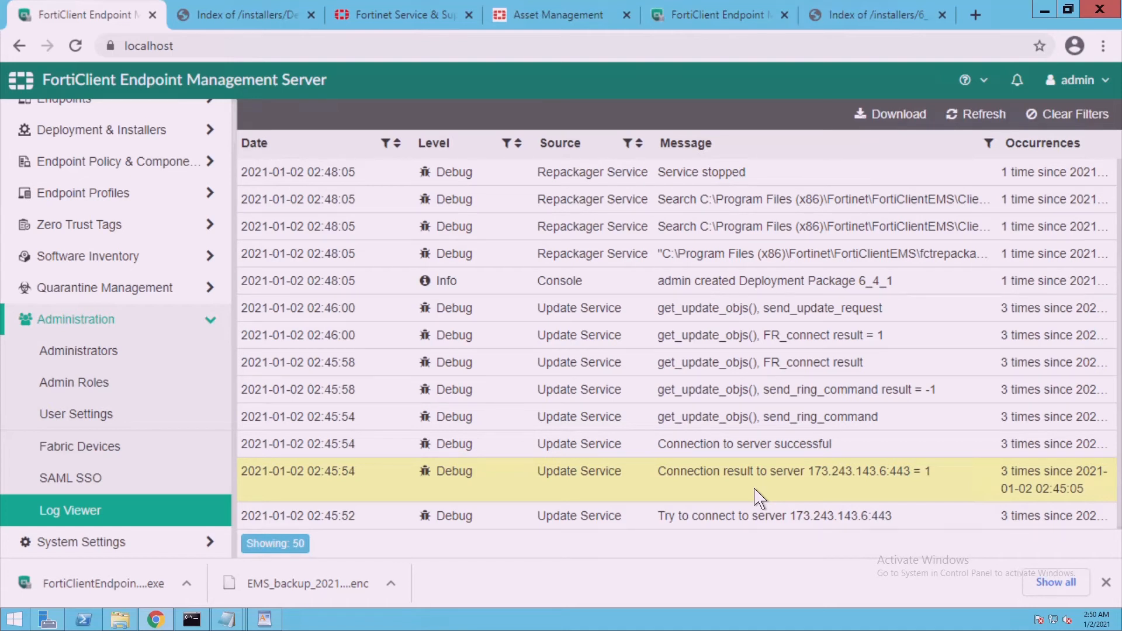
{"action": "scroll", "coordinate": [146, 158], "scroll_direction": "up", "scroll_amount": 1}
Open Manage Deployment and select the 6_4 deployment
{"action": "left_click", "coordinate": [146, 151]}
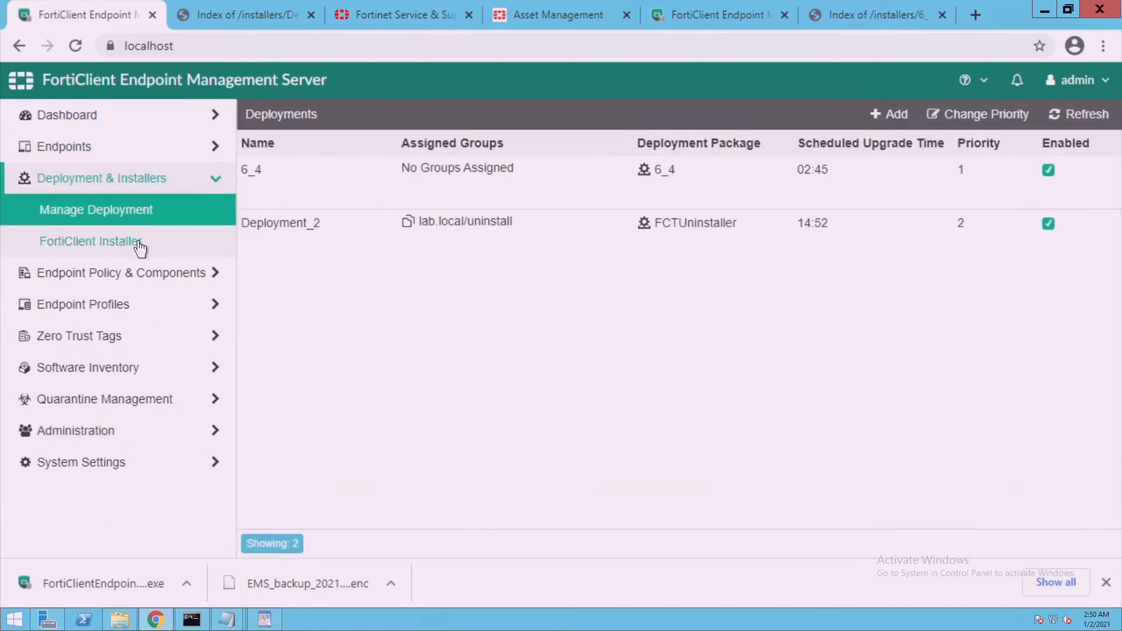
{"action": "double_click", "coordinate": [684, 185]}
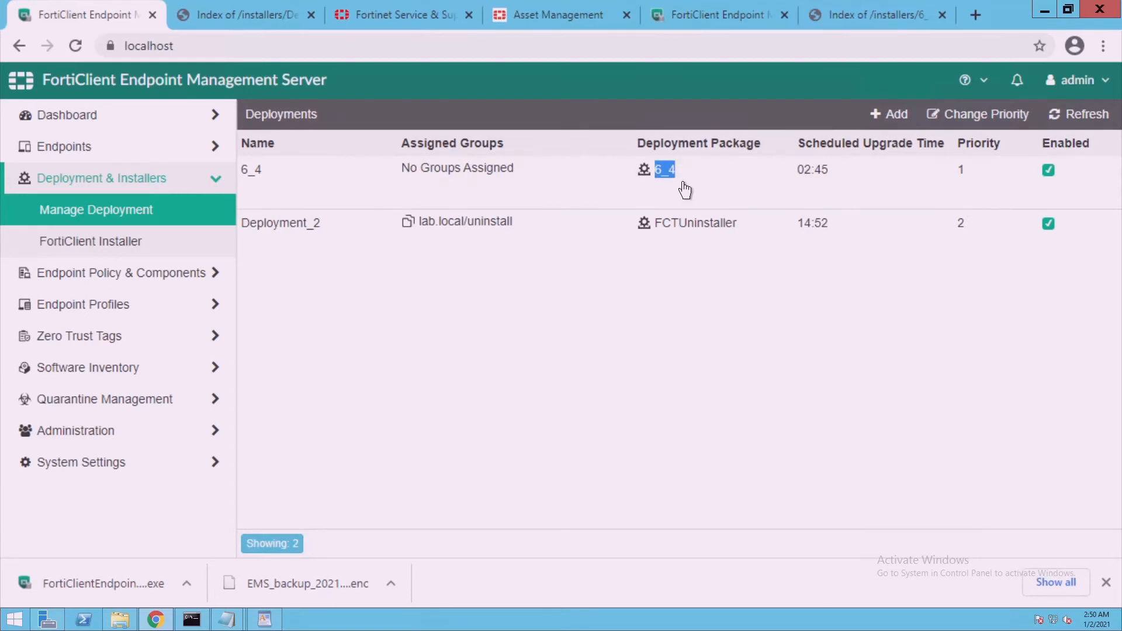
{"action": "left_click", "coordinate": [685, 190]}
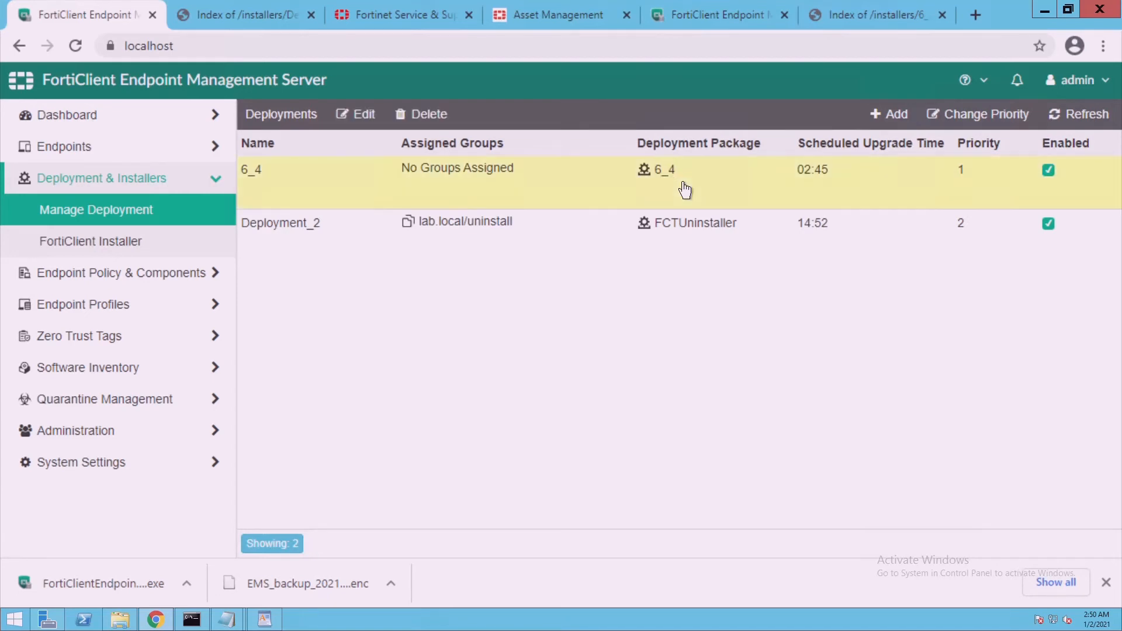
Test the 6_4_1 package download link, which returns 404 Not Found, then return to EMS
{"action": "left_click", "coordinate": [137, 256]}
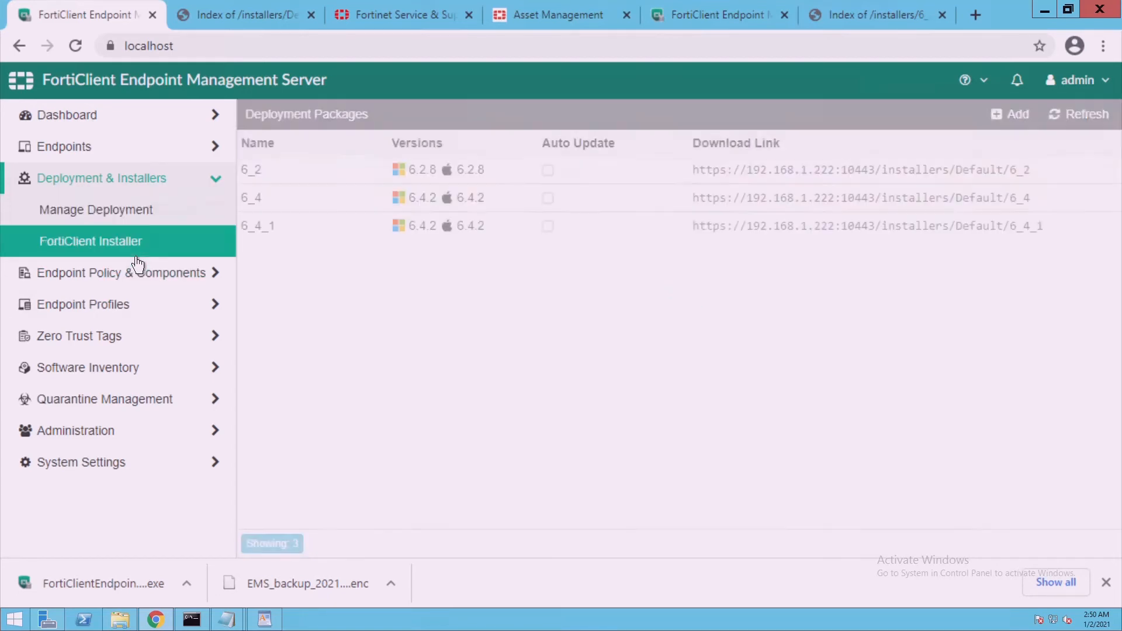
{"action": "left_click", "coordinate": [872, 243]}
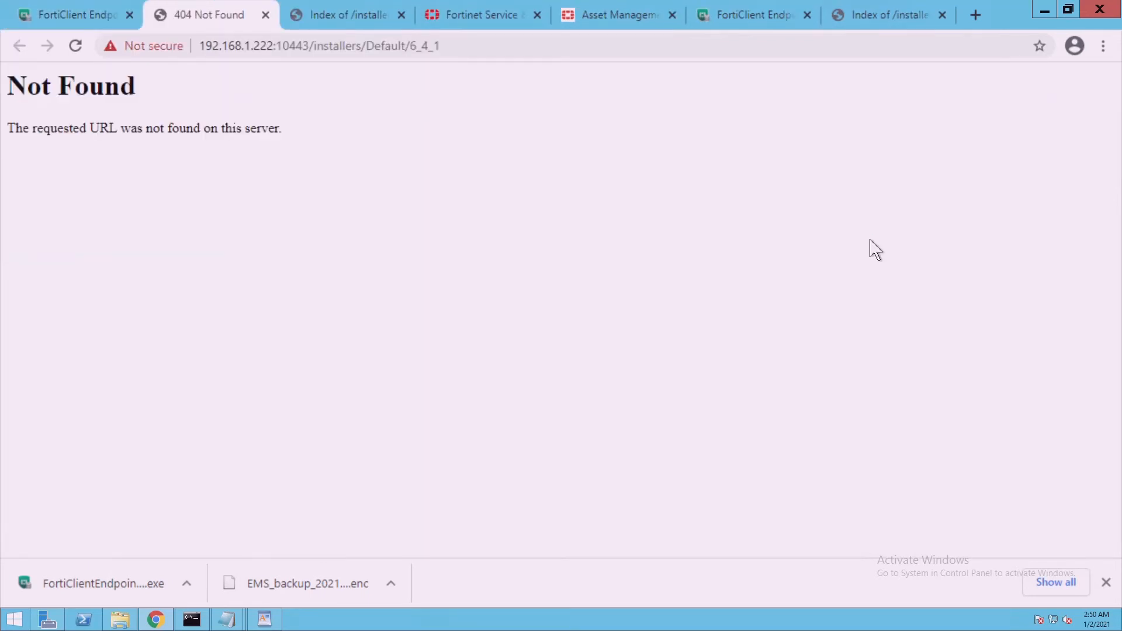
{"action": "left_click", "coordinate": [452, 57]}
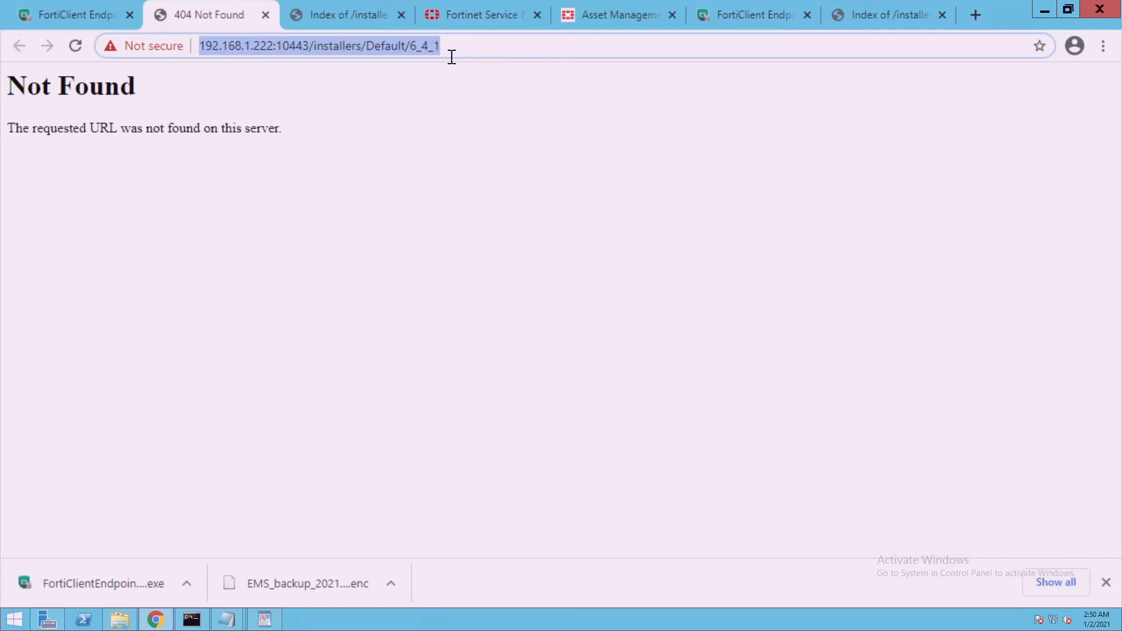
{"action": "left_click", "coordinate": [100, 23]}
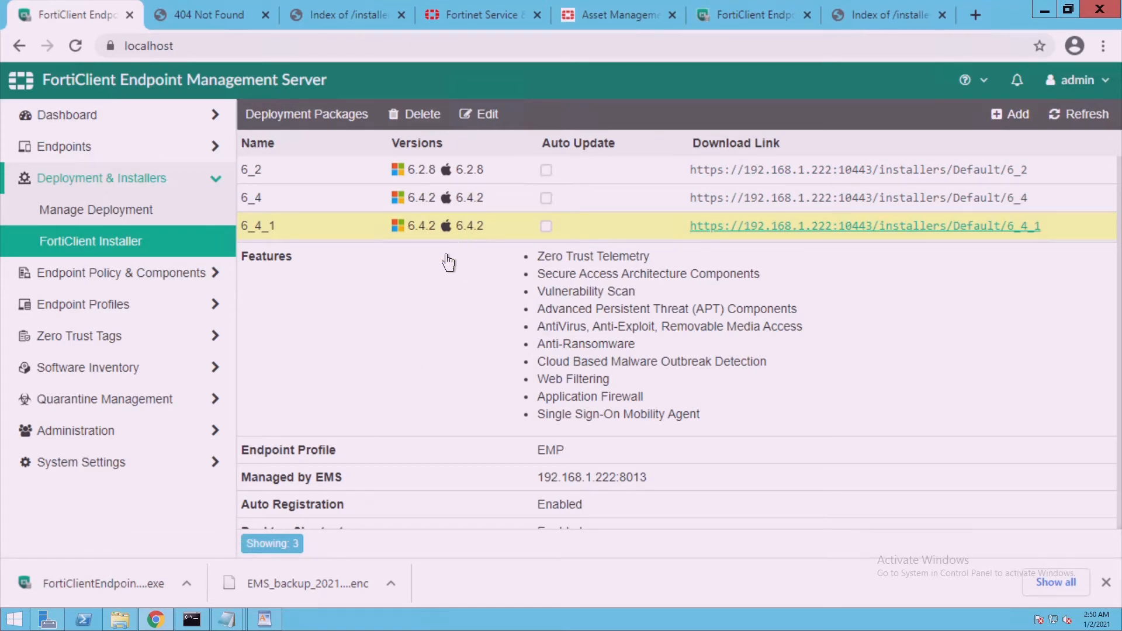
Change package 6_4_1 from patch 6.4.2 to 6.4.1 and save it
{"action": "left_click", "coordinate": [491, 117]}
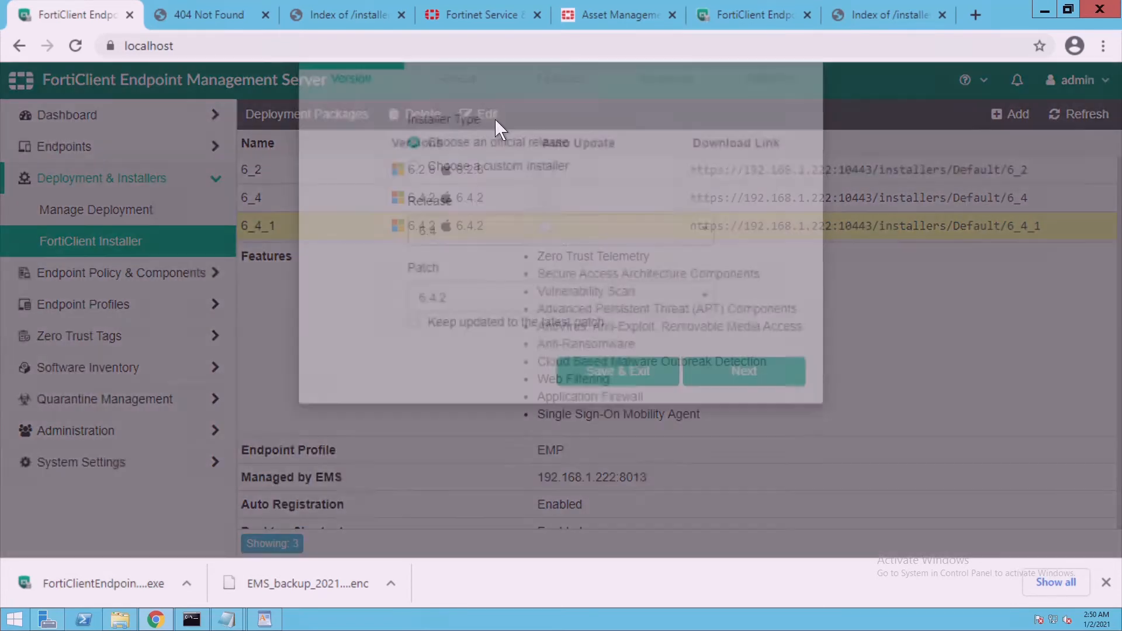
{"action": "left_click", "coordinate": [560, 389]}
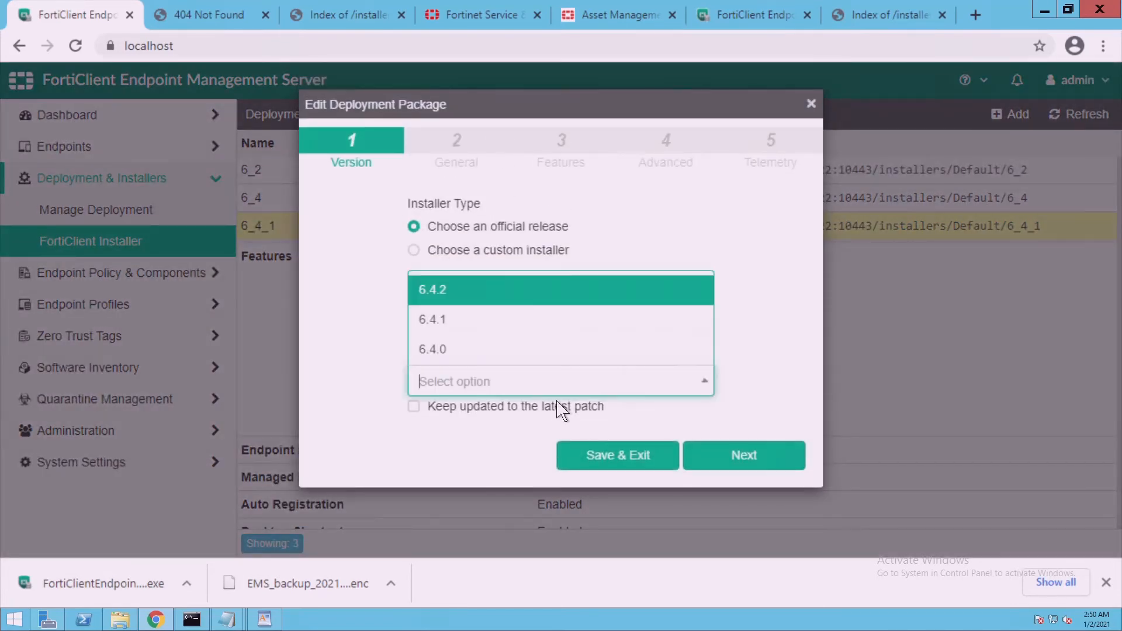
{"action": "left_click", "coordinate": [492, 337]}
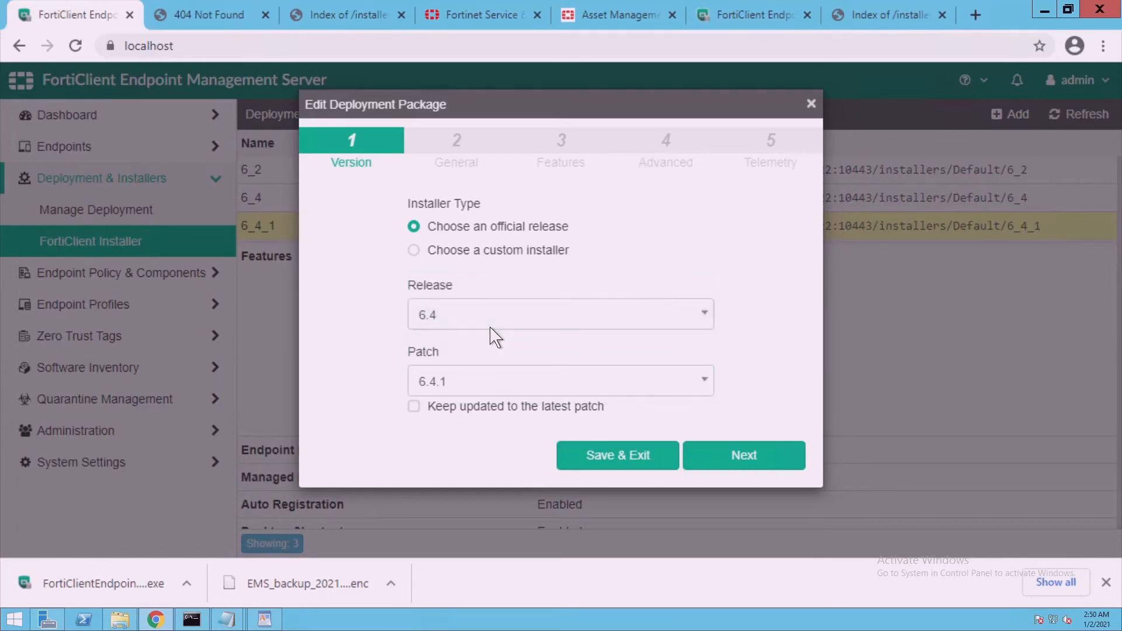
{"action": "left_click", "coordinate": [605, 473]}
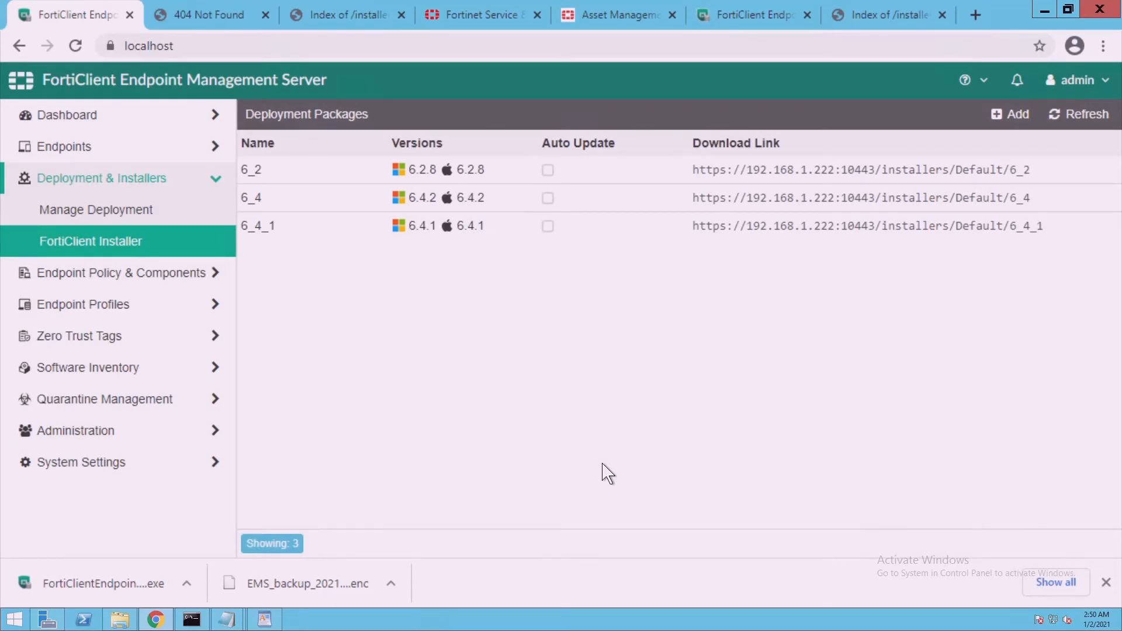
Retest the 6_4_1 download link, close it, and recheck the Default installers folder
{"action": "left_click", "coordinate": [816, 229]}
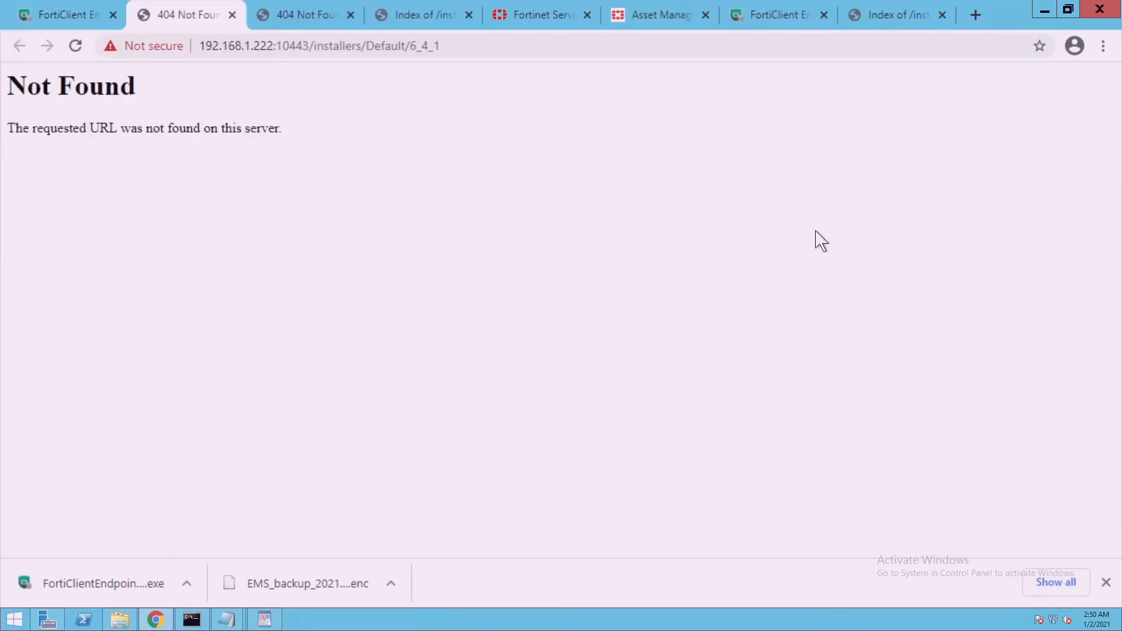
{"action": "left_click", "coordinate": [232, 15]}
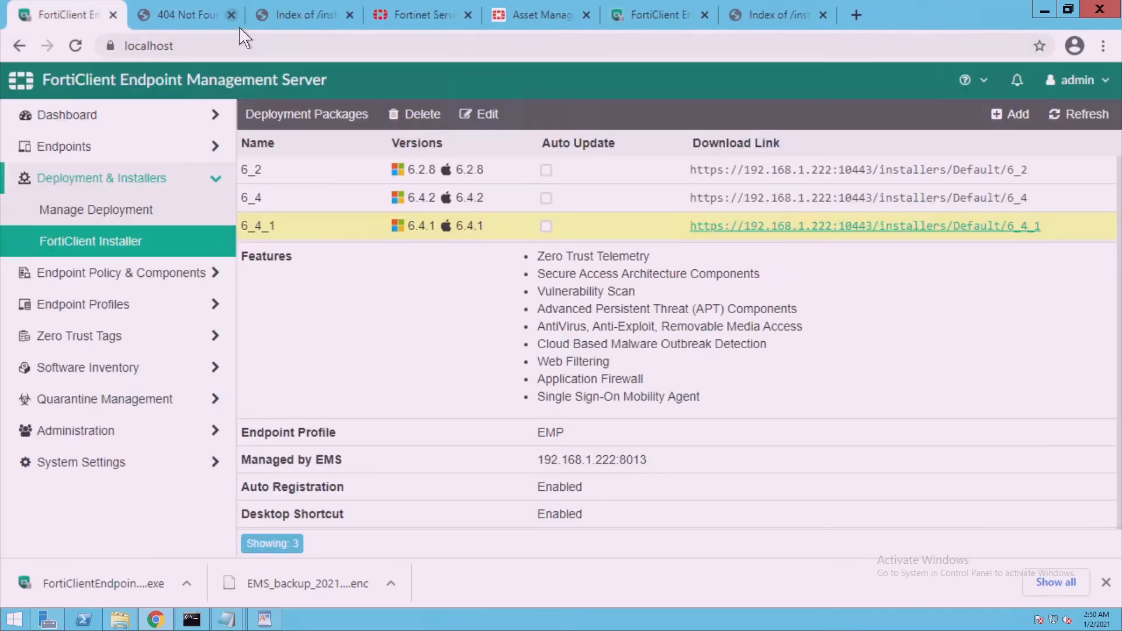
{"action": "left_click", "coordinate": [121, 620]}
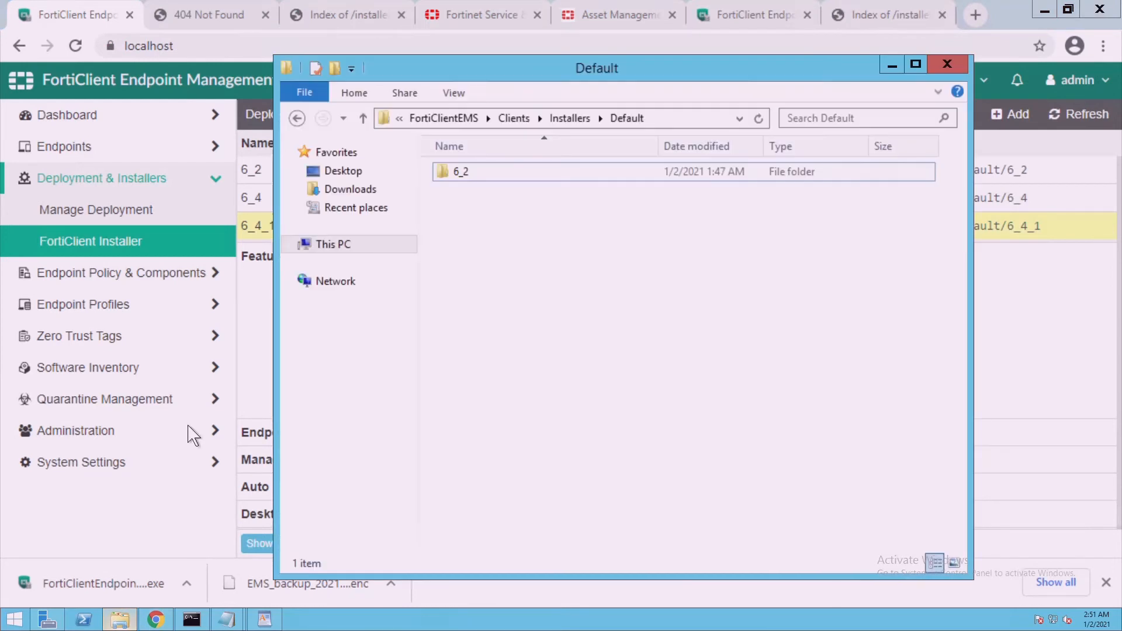
{"action": "left_click", "coordinate": [570, 119]}
{"action": "double_click", "coordinate": [487, 175]}
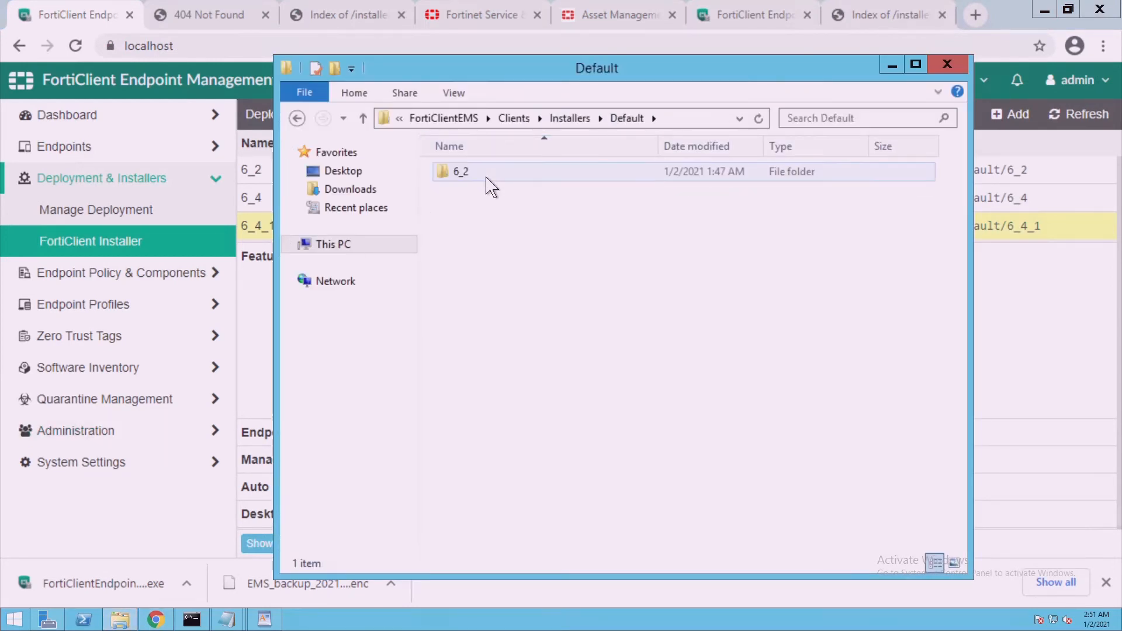
{"action": "left_click", "coordinate": [590, 122]}
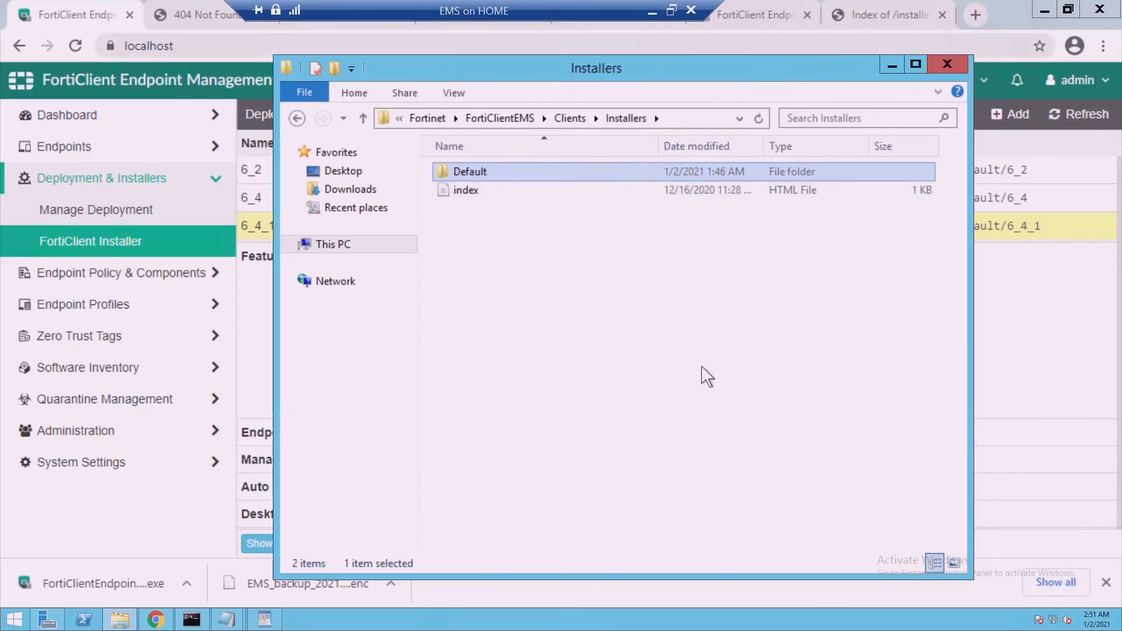
Move Explorer left and open the Network and Sharing Center from the tray network icon
{"action": "left_click_drag", "start_coordinate": [664, 70], "coordinate": [502, 52]}
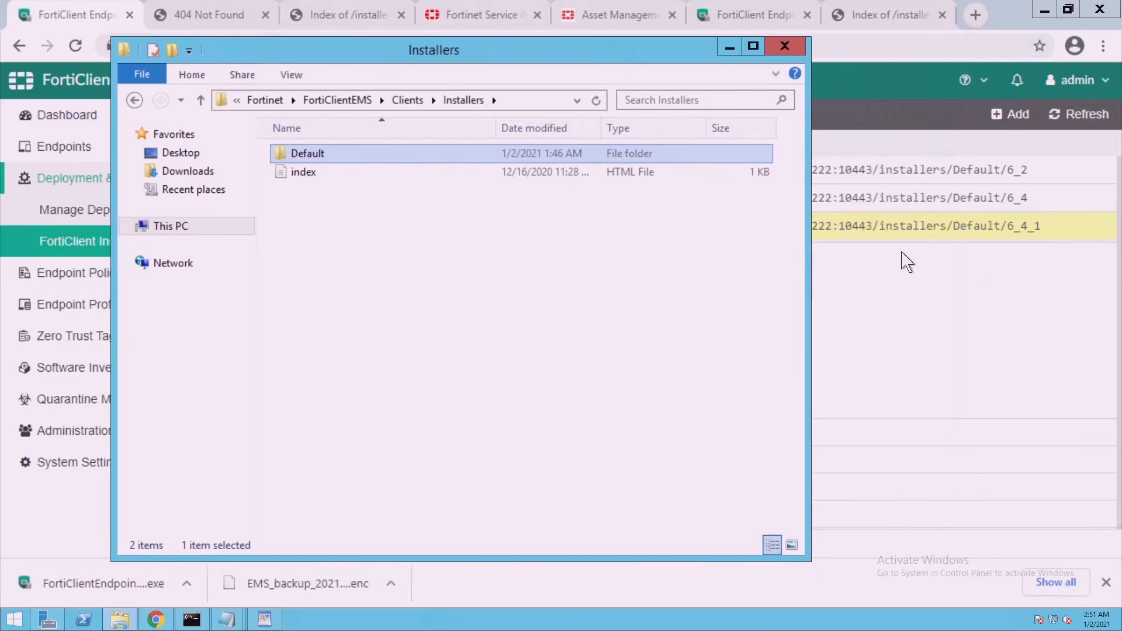
{"action": "right_click", "coordinate": [1057, 619]}
{"action": "left_click", "coordinate": [1057, 614]}
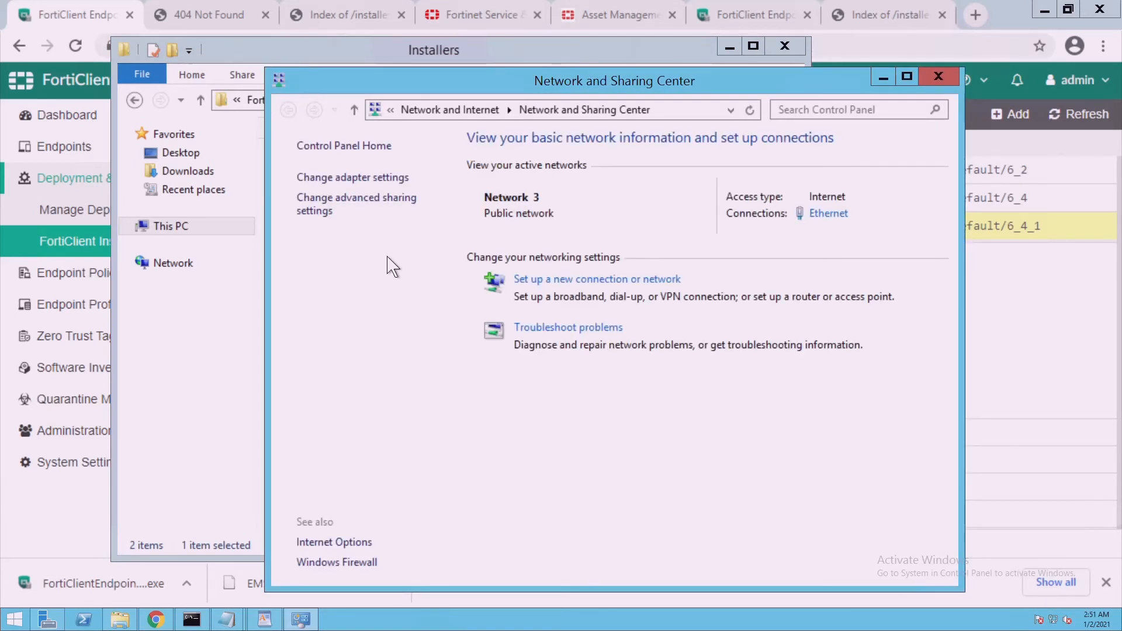
Turn Windows Firewall off for domain, private and public networks
{"action": "left_click", "coordinate": [374, 563]}
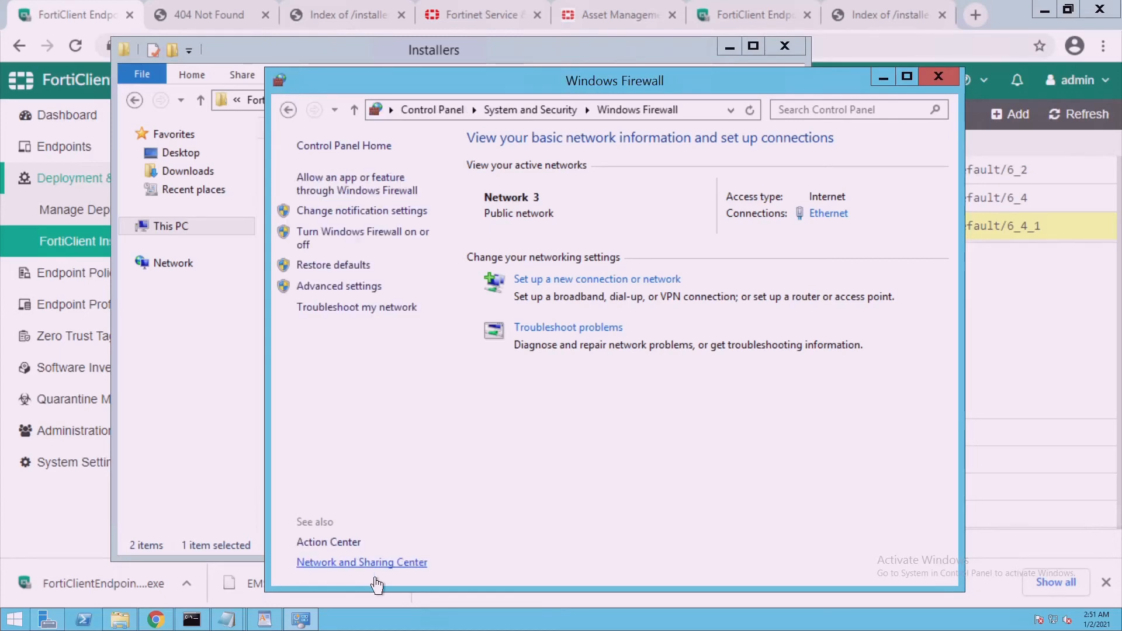
{"action": "left_click", "coordinate": [360, 237]}
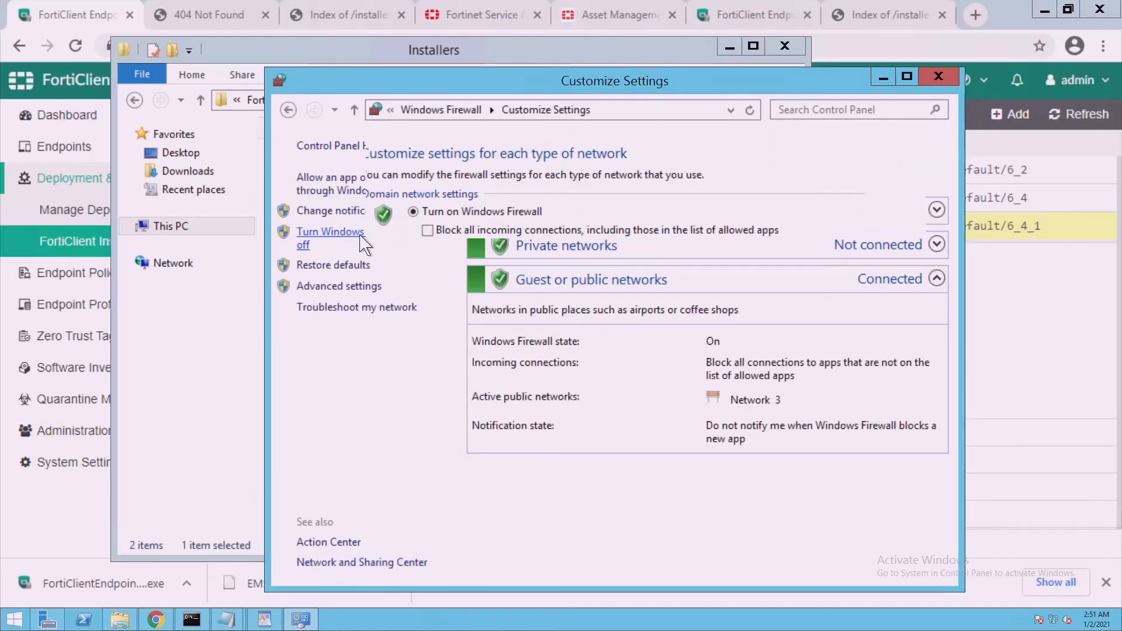
{"action": "left_click", "coordinate": [427, 279]}
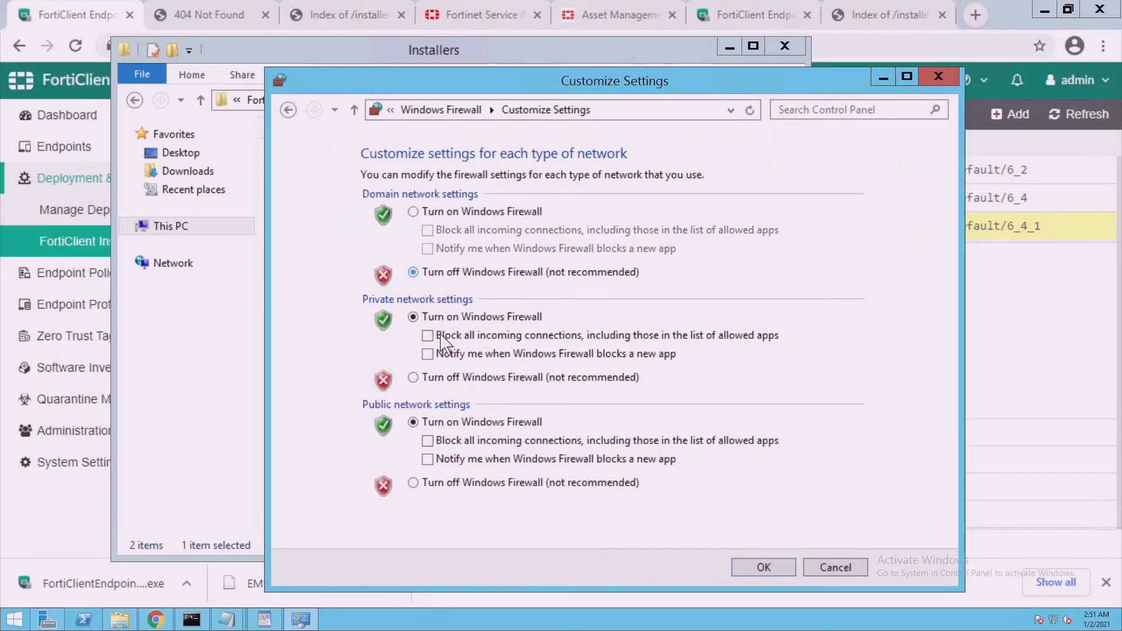
{"action": "left_click", "coordinate": [440, 380]}
{"action": "left_click", "coordinate": [441, 486]}
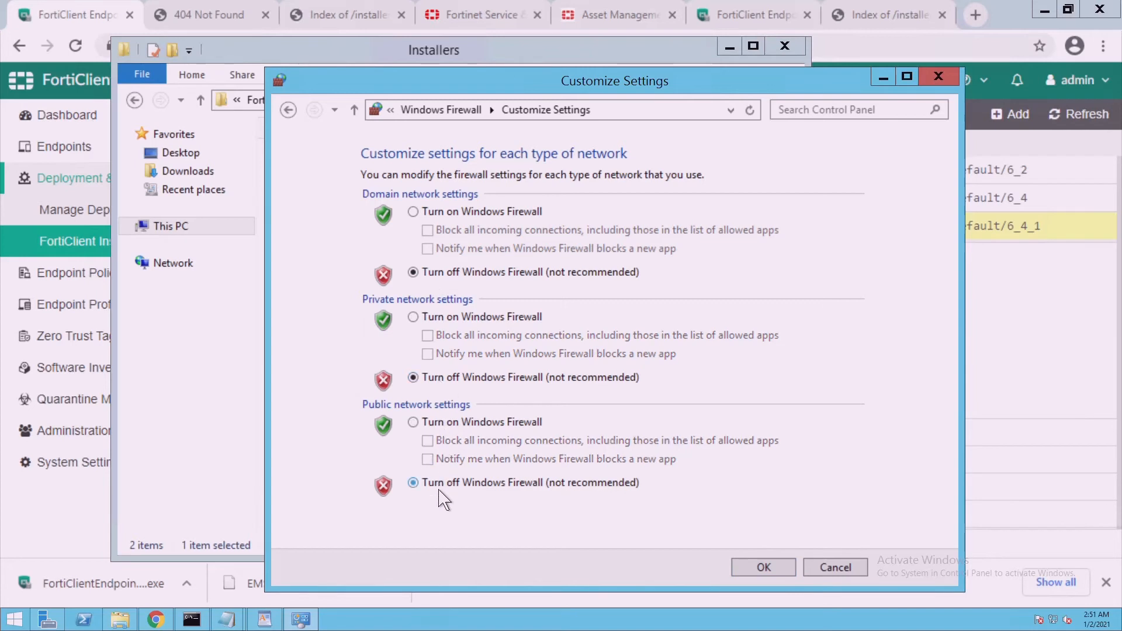
{"action": "left_click", "coordinate": [758, 576]}
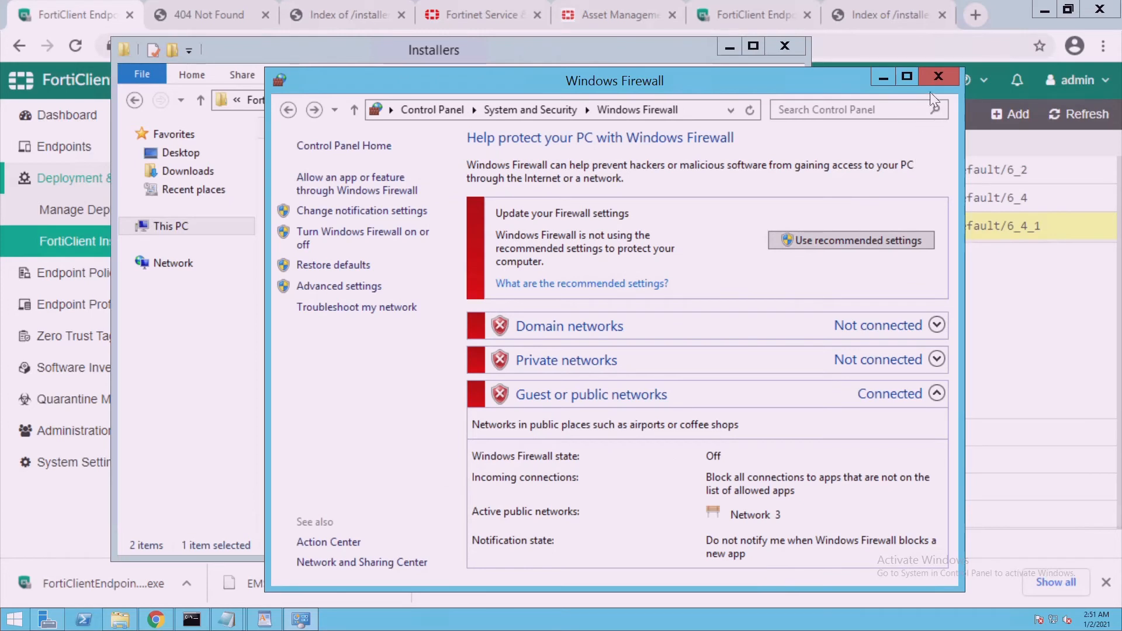
{"action": "left_click", "coordinate": [938, 81]}
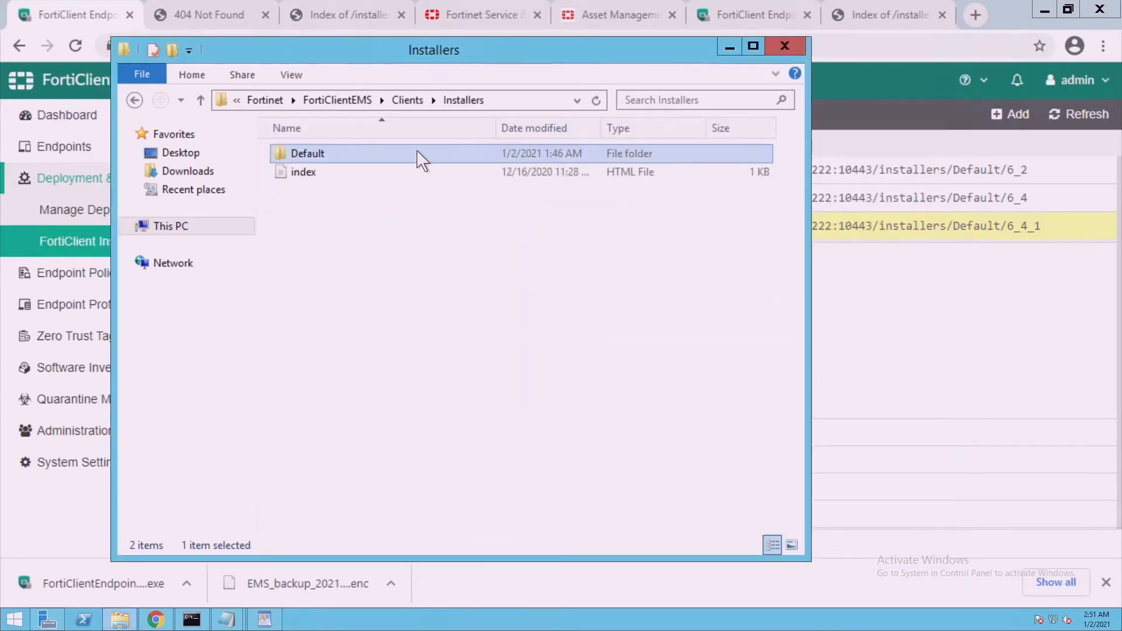
Check the Default\6_2 installer folder, return to Installers, and minimize Explorer
{"action": "left_click", "coordinate": [462, 100]}
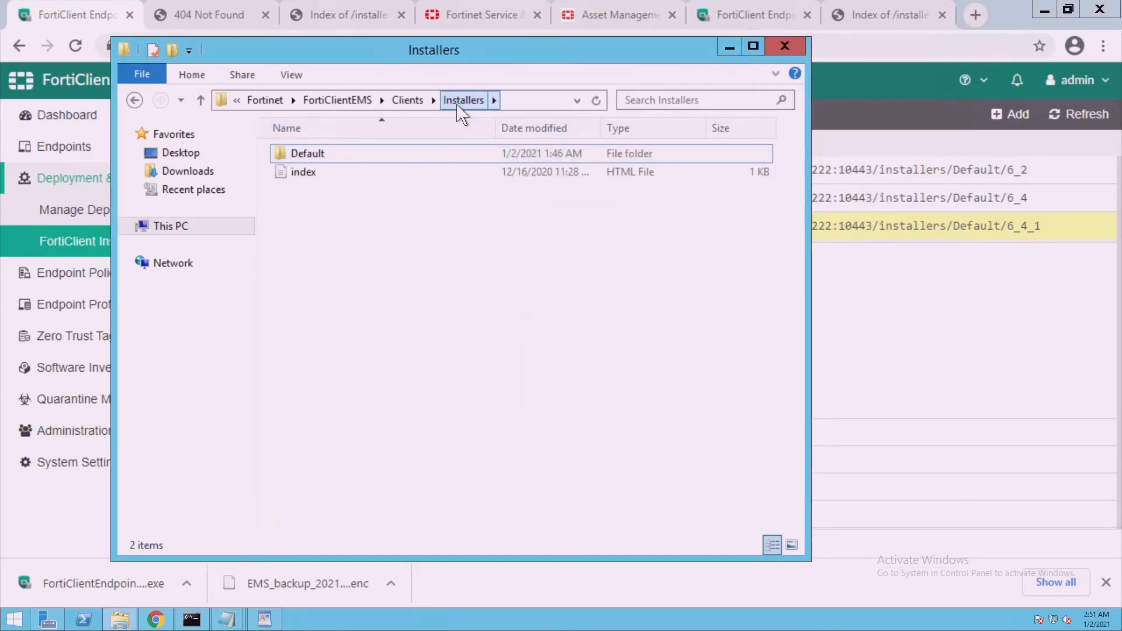
{"action": "double_click", "coordinate": [387, 156]}
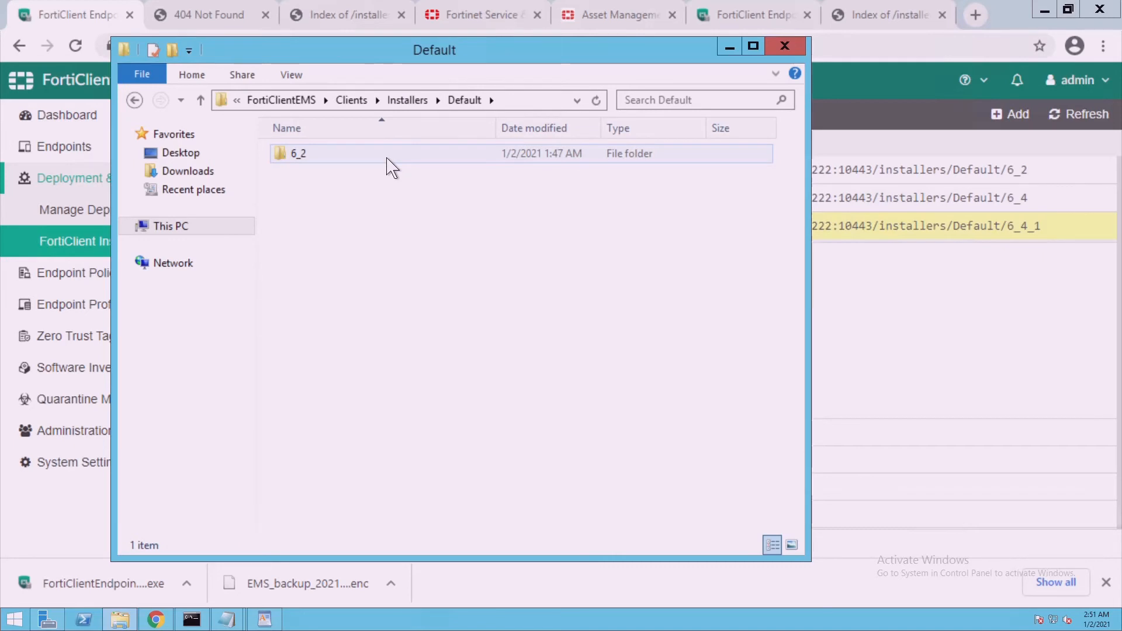
{"action": "double_click", "coordinate": [386, 157]}
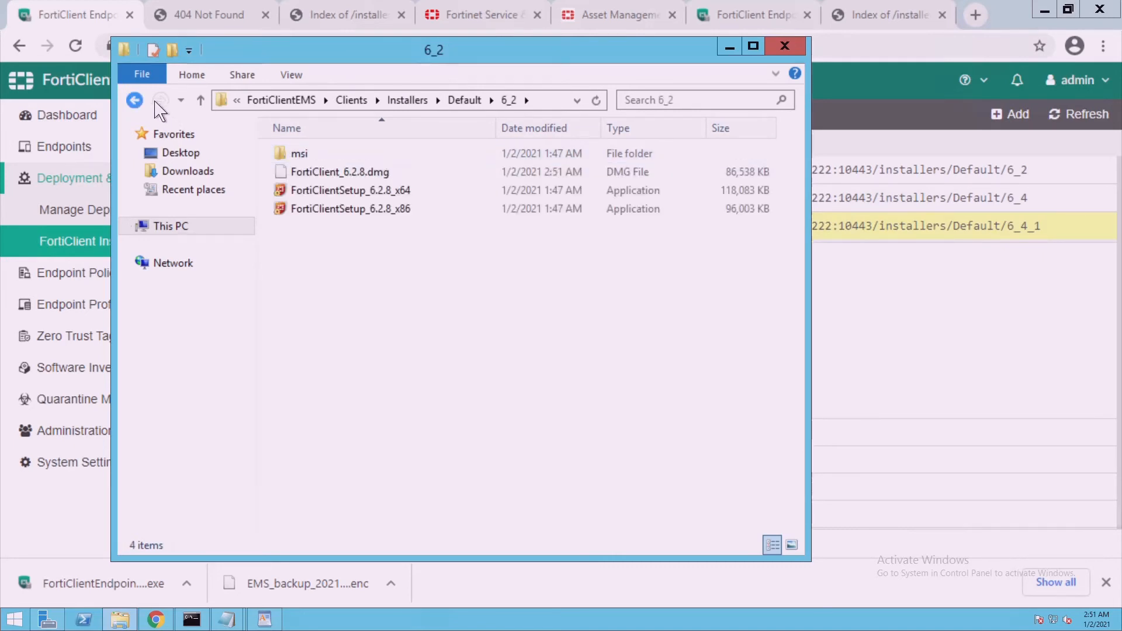
{"action": "left_click", "coordinate": [134, 100]}
{"action": "left_click", "coordinate": [136, 100]}
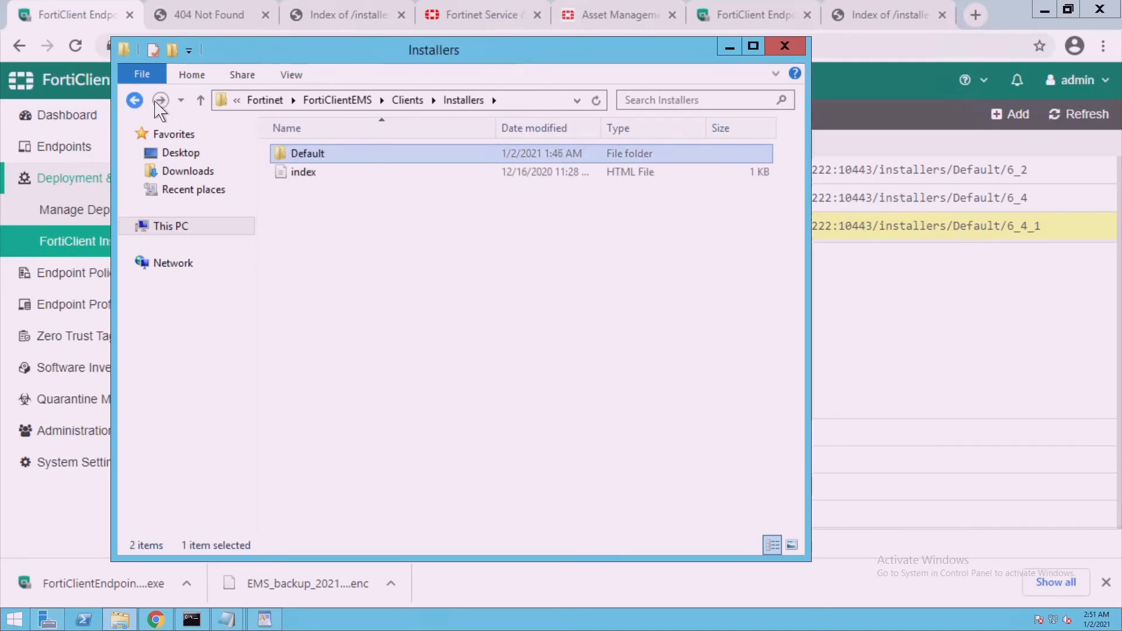
{"action": "left_click", "coordinate": [730, 49]}
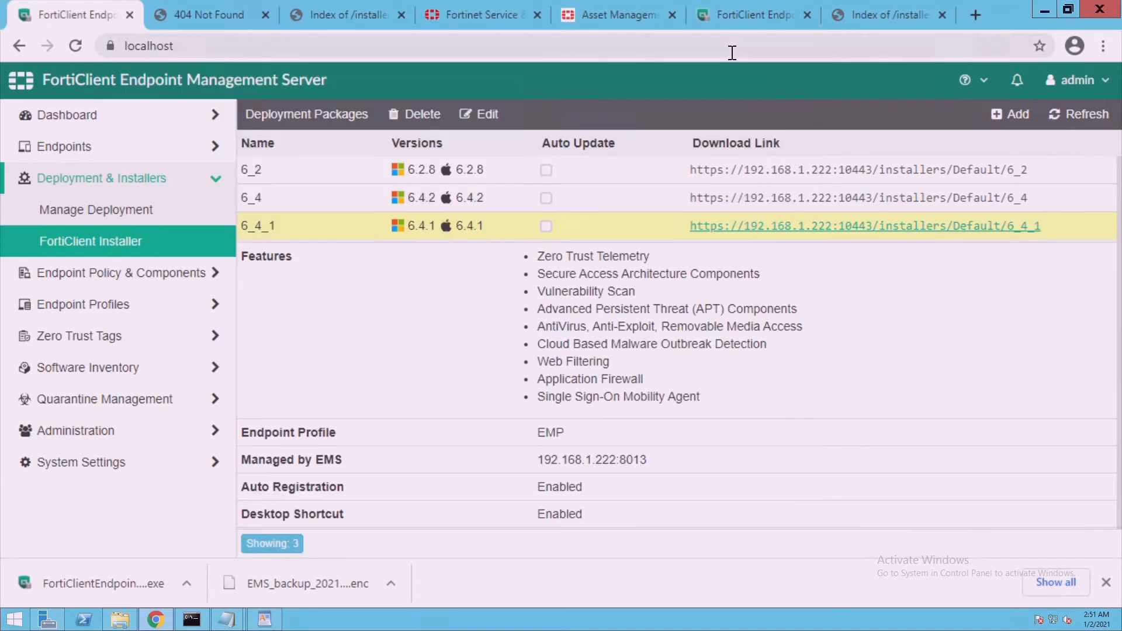
Open the EMS Log Viewer and expand the Repackager Service orphan-folder search entry
{"action": "left_click", "coordinate": [129, 445]}
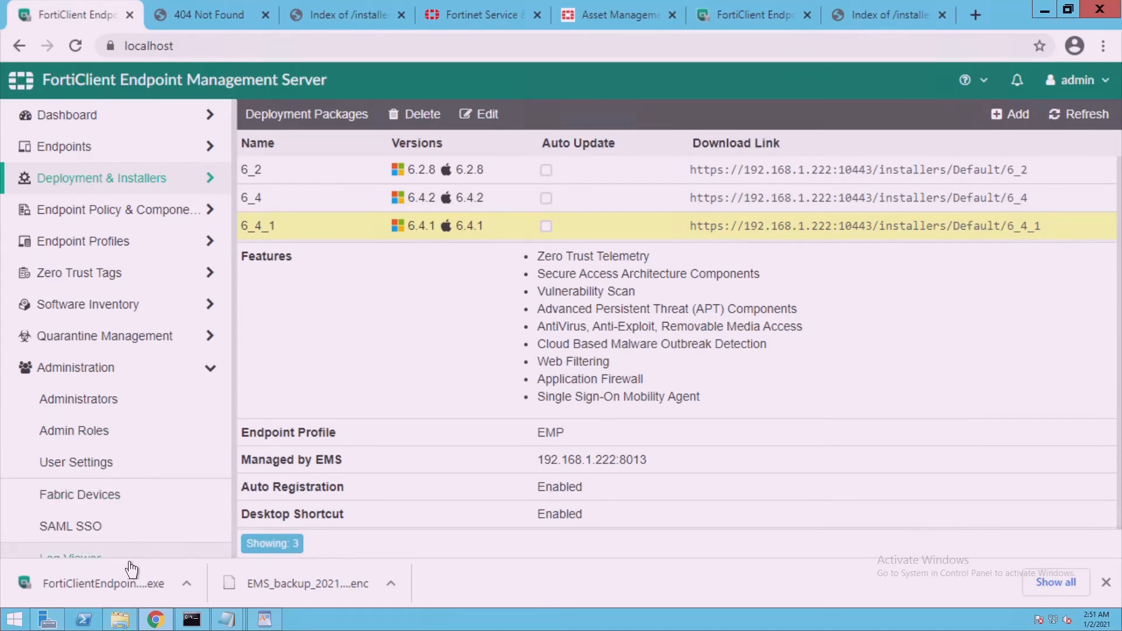
{"action": "left_click", "coordinate": [130, 561]}
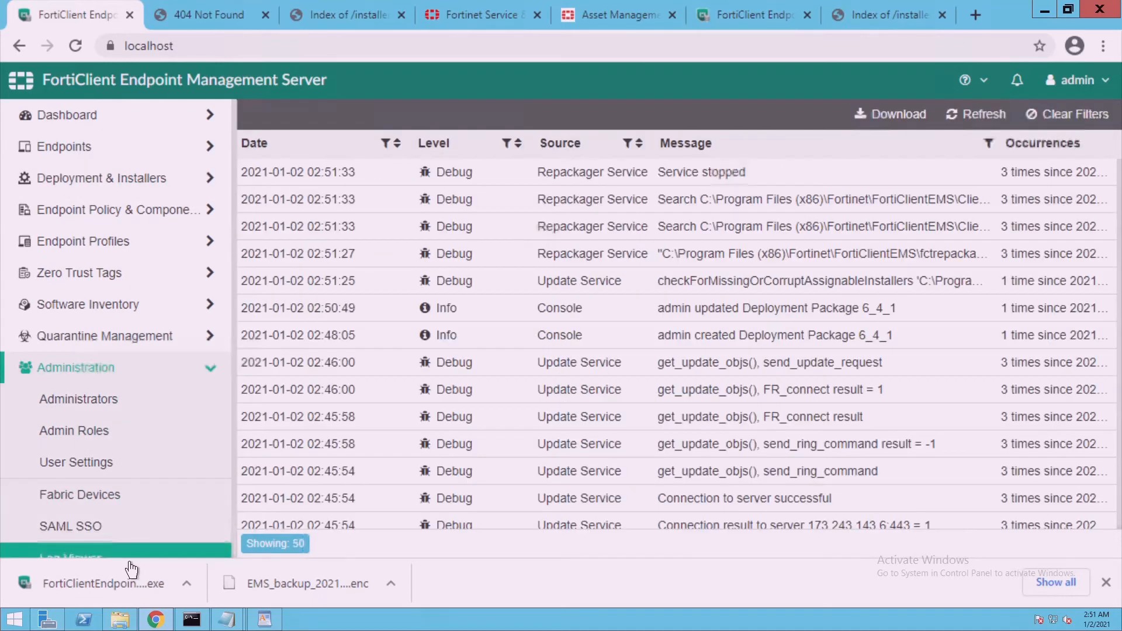
{"action": "left_click", "coordinate": [691, 206]}
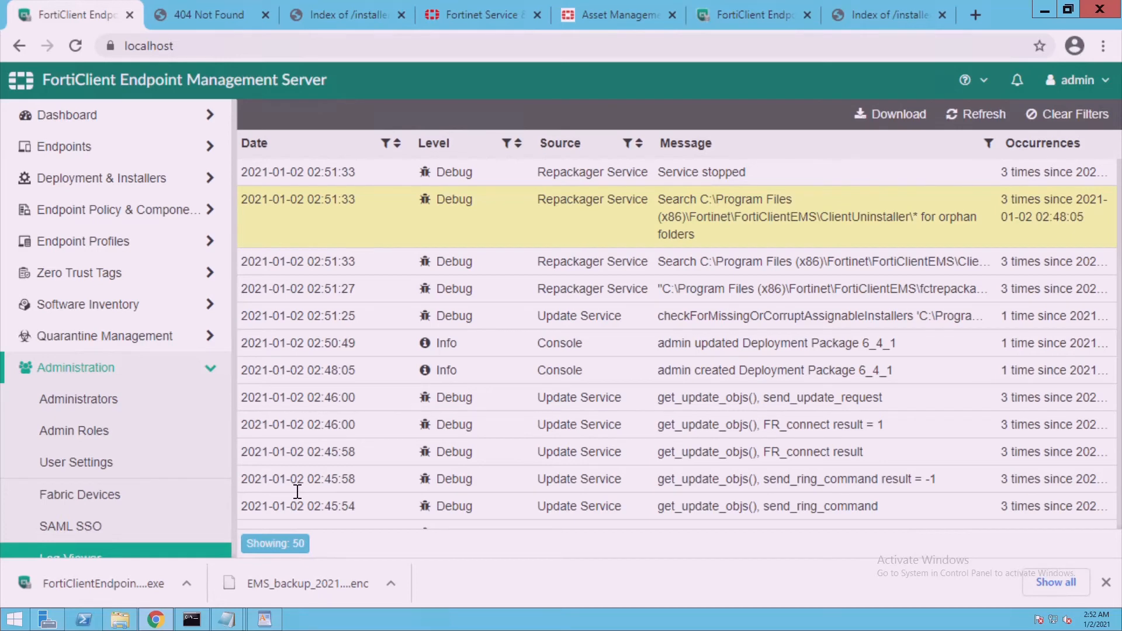
Launch services.msc from the Run dialog
{"action": "right_click", "coordinate": [23, 625]}
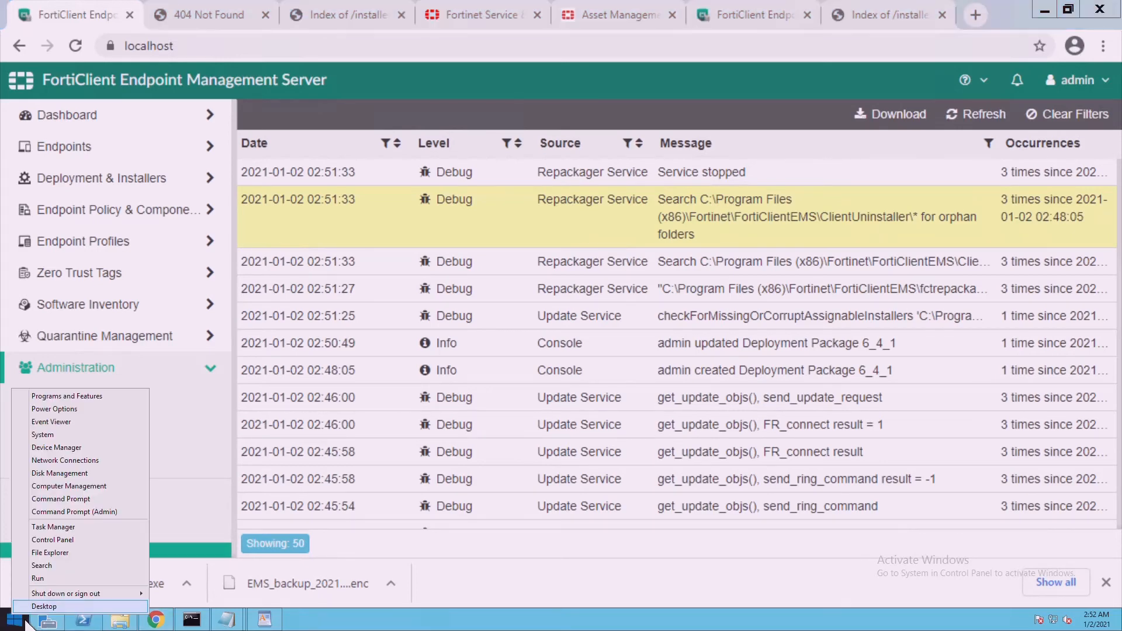
{"action": "left_click", "coordinate": [61, 588]}
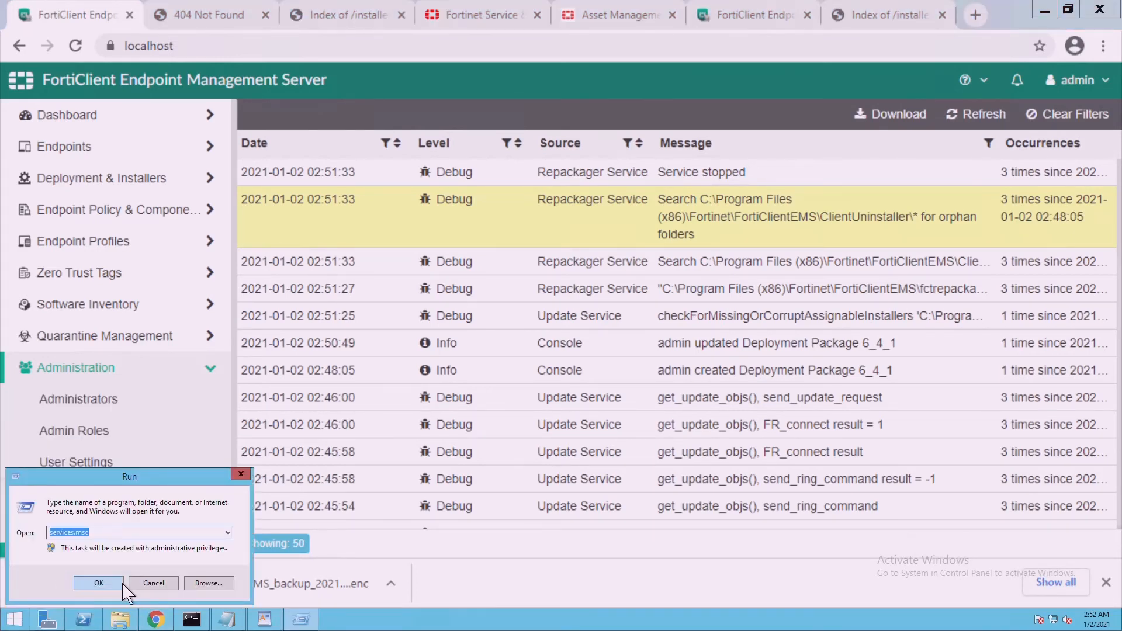
{"action": "left_click", "coordinate": [119, 582]}
Restart the FortiClient Endpoint Management Server Deployment Service
{"action": "left_click", "coordinate": [329, 236]}
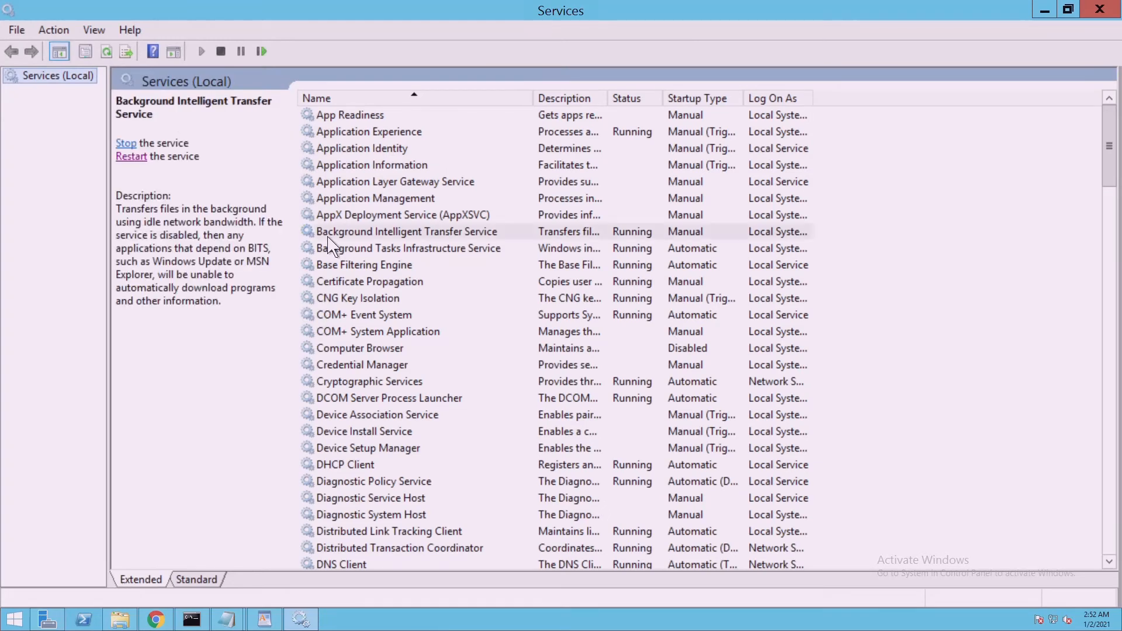
{"action": "key", "text": "f"}
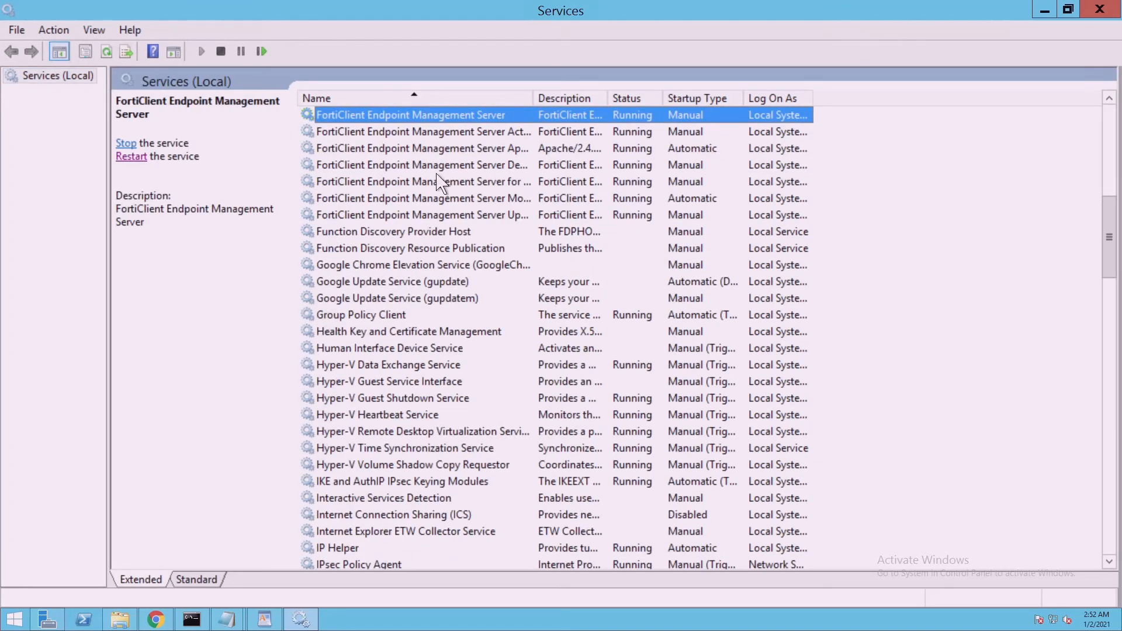
{"action": "double_click", "coordinate": [533, 99]}
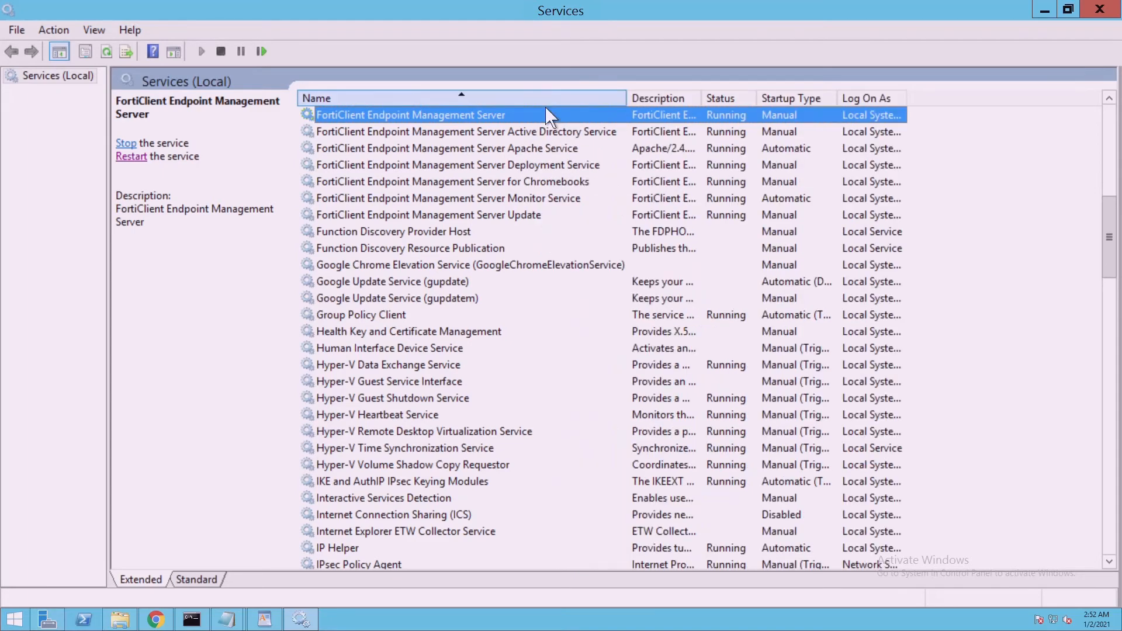
{"action": "left_click", "coordinate": [543, 171]}
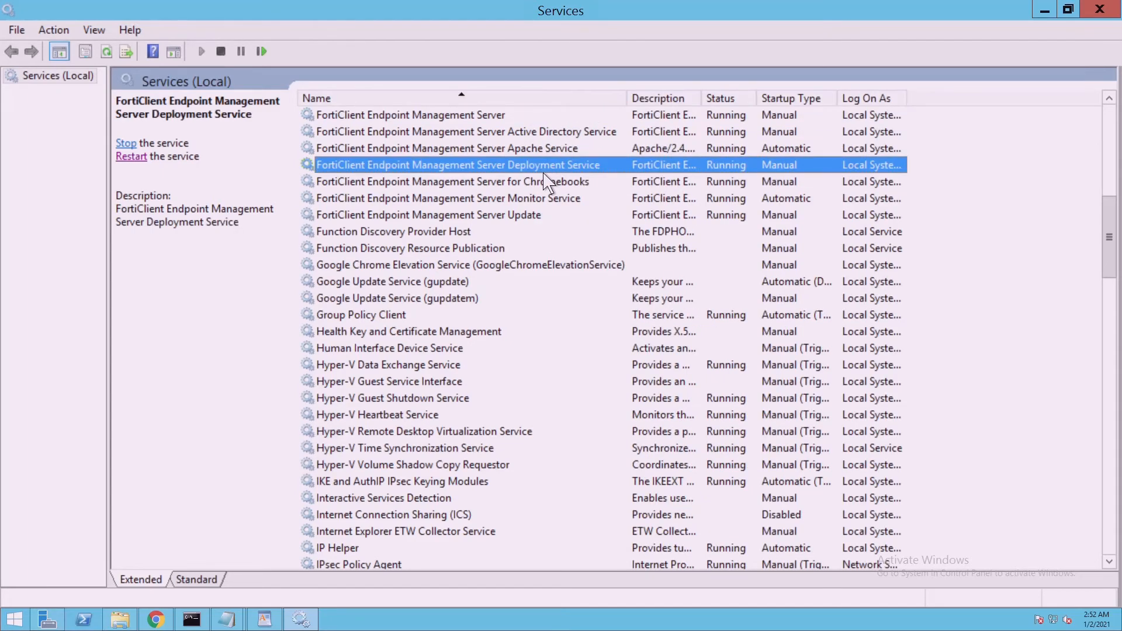
{"action": "right_click", "coordinate": [544, 173]}
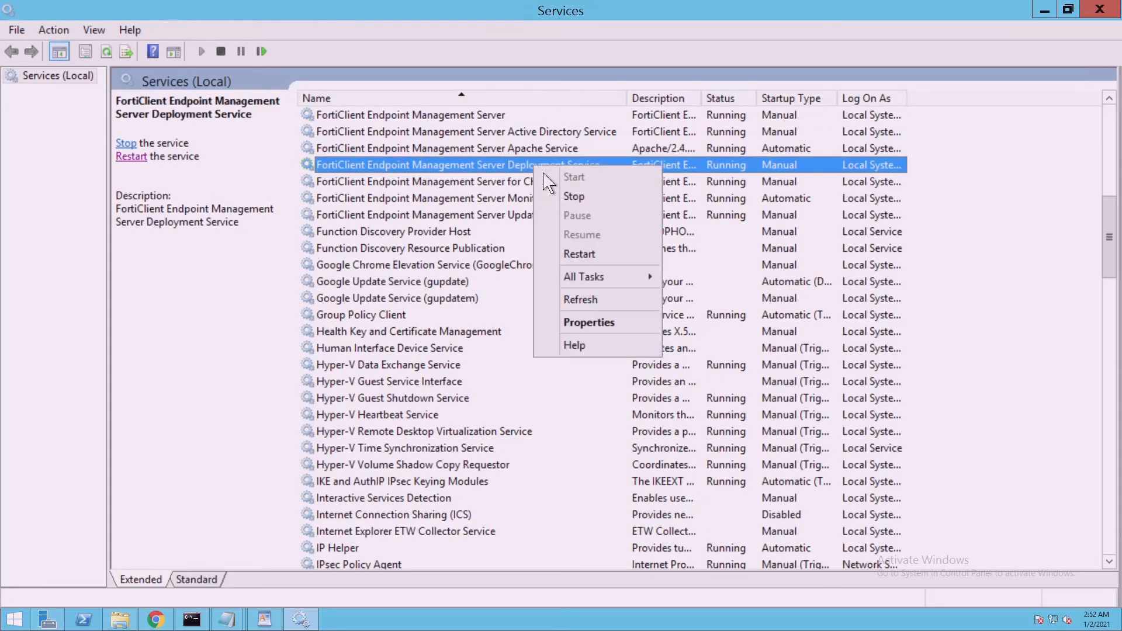
{"action": "left_click", "coordinate": [584, 263]}
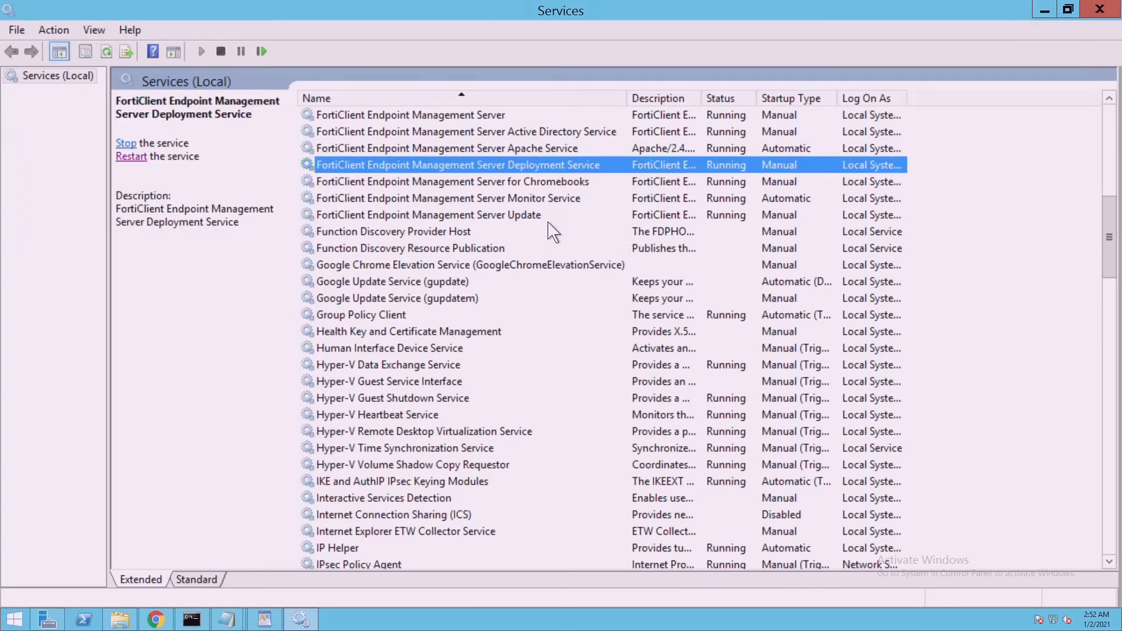
Restart the FortiClient Endpoint Management Server Update service
{"action": "left_click", "coordinate": [548, 221]}
{"action": "right_click", "coordinate": [548, 222]}
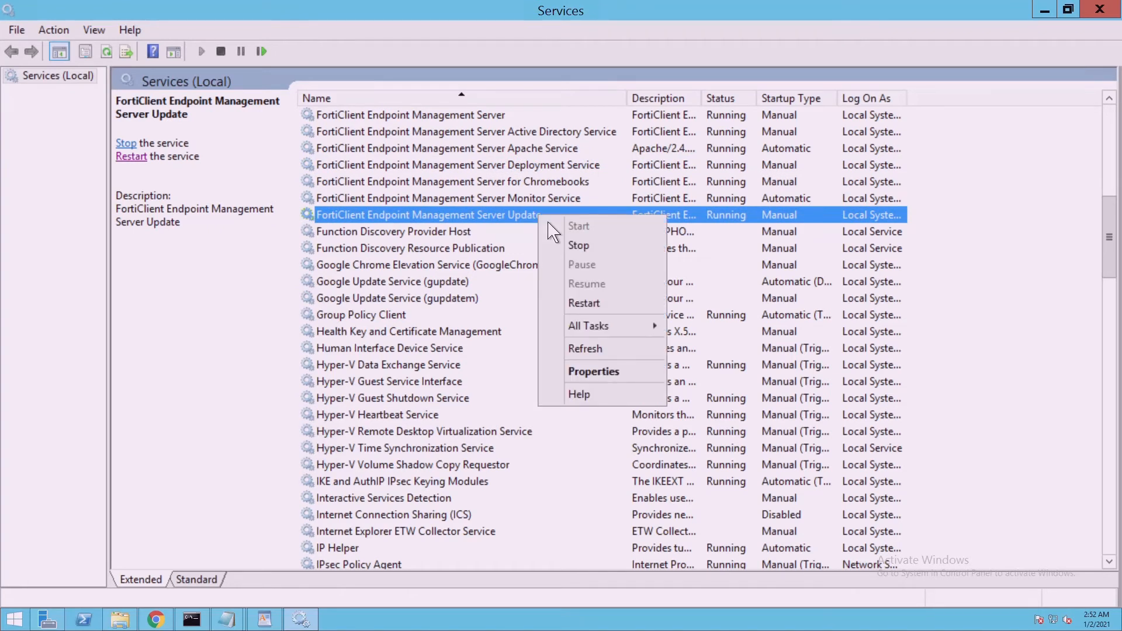
{"action": "left_click", "coordinate": [587, 304]}
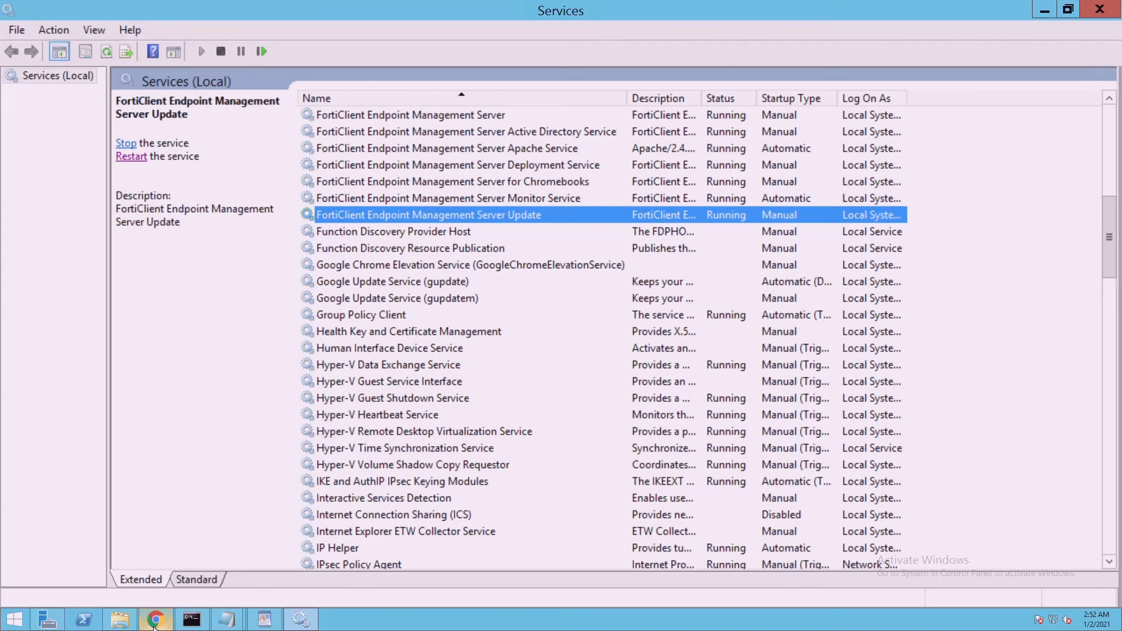
{"action": "left_click", "coordinate": [120, 620]}
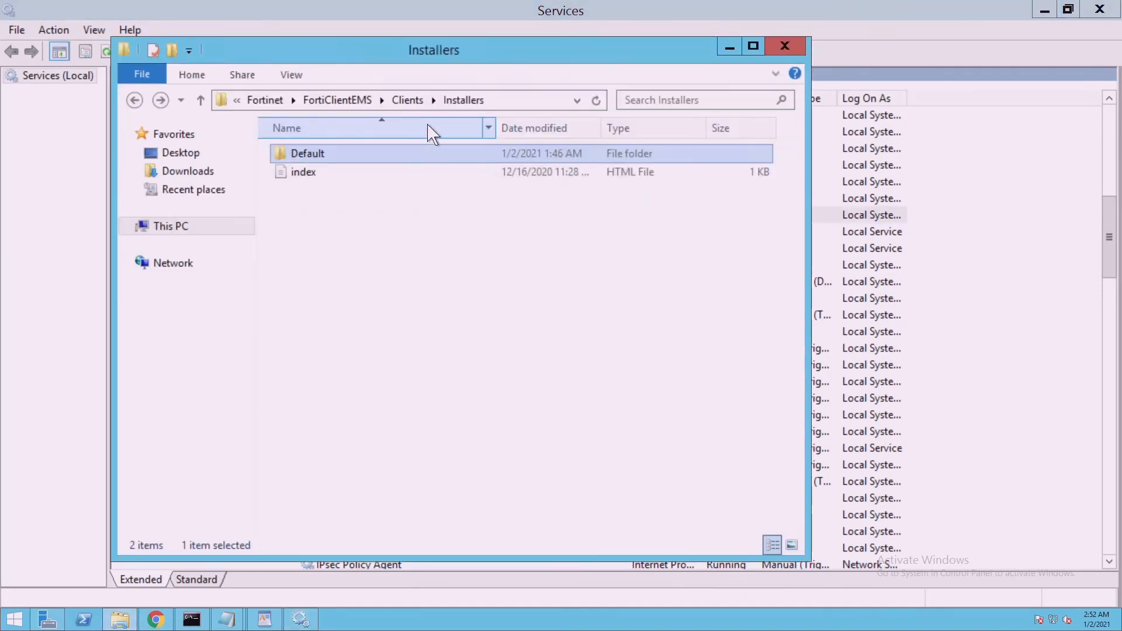
Reopen the Installers folder, then ping fortinet.com in cmd and stop it
{"action": "left_click", "coordinate": [430, 101]}
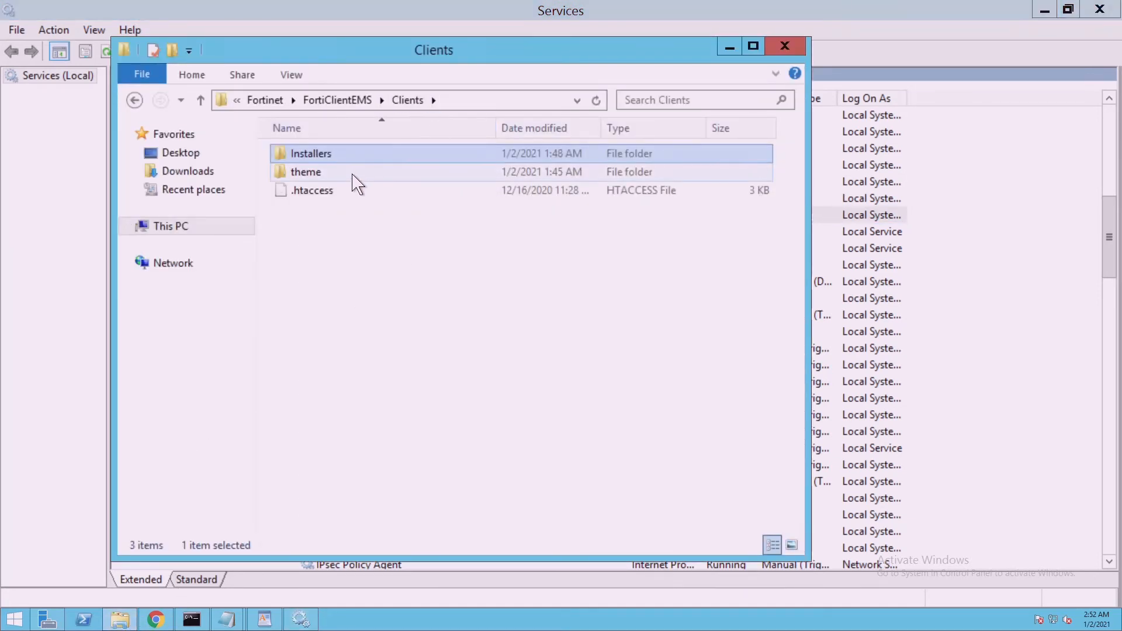
{"action": "key", "text": "Return"}
{"action": "key", "text": "Return"}
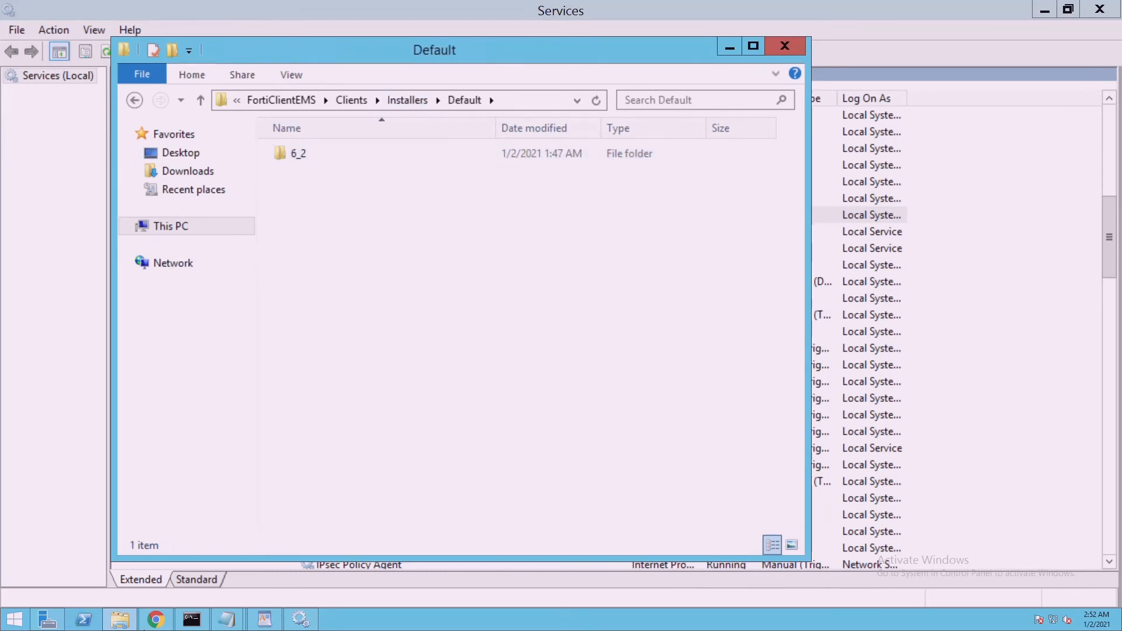
{"action": "left_click", "coordinate": [192, 618]}
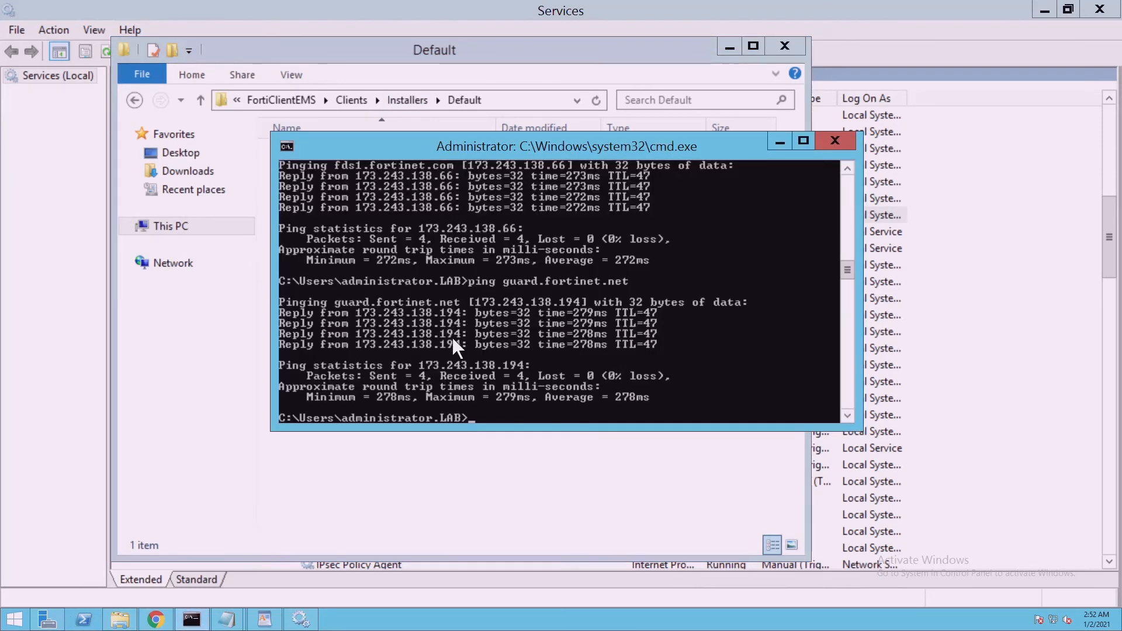
{"action": "type", "text": "ping forti"}
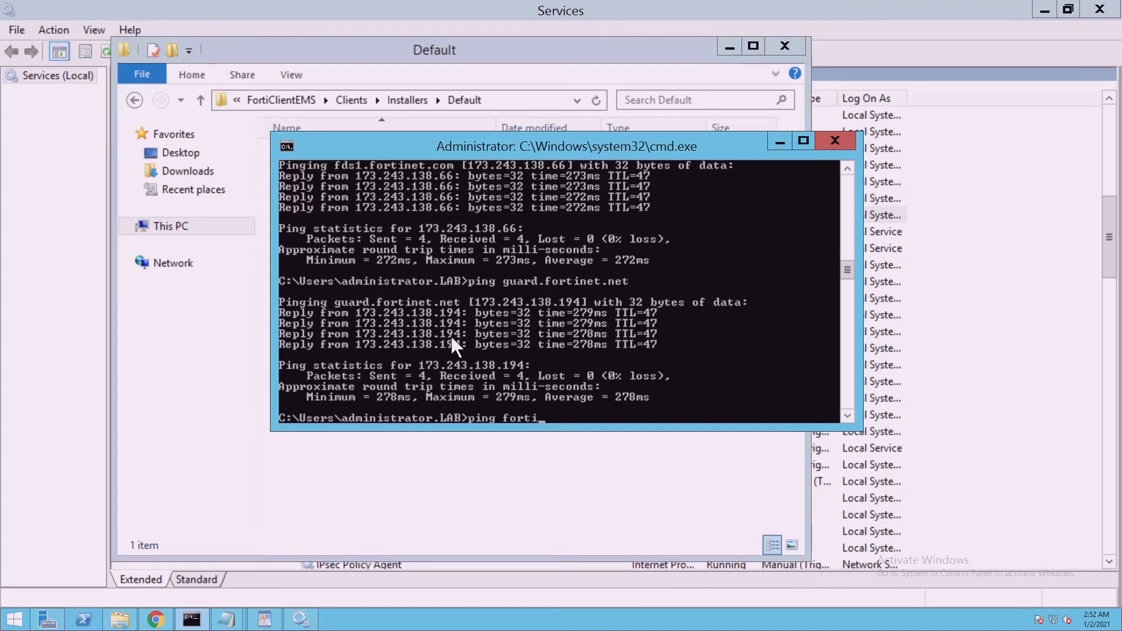
{"action": "type", "text": "net.com"}
{"action": "key", "text": "Return"}
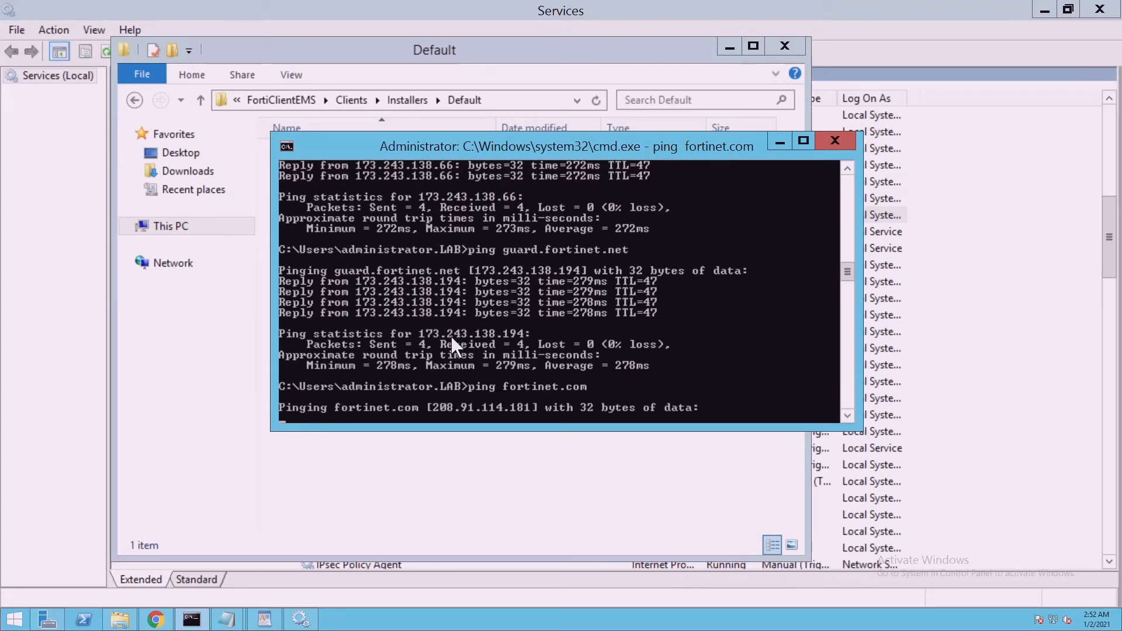
{"action": "key", "text": "ctrl+c"}
Ping fortinet.net and stop it once the requests time out
{"action": "type", "text": "pin"}
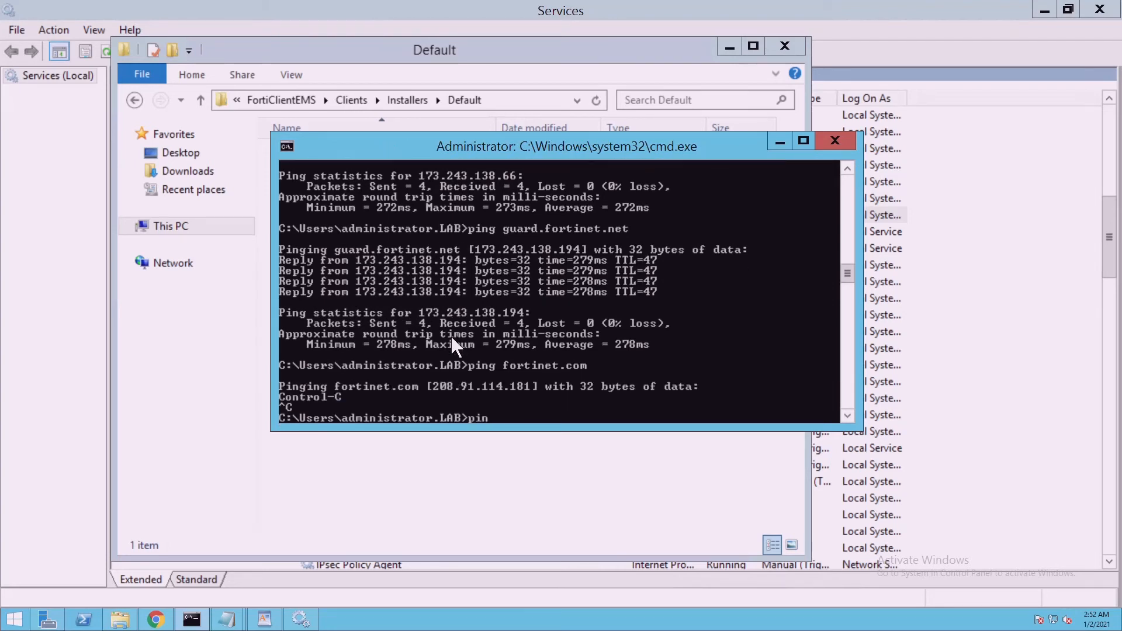
{"action": "type", "text": "g fortine"}
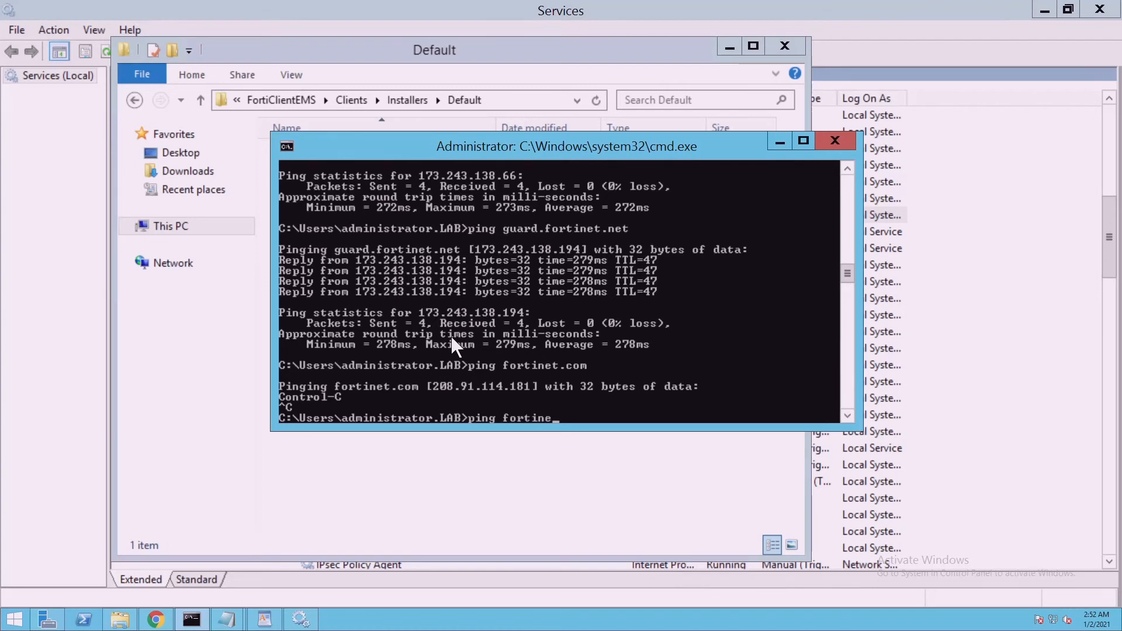
{"action": "type", "text": "t.net"}
{"action": "key", "text": "Return"}
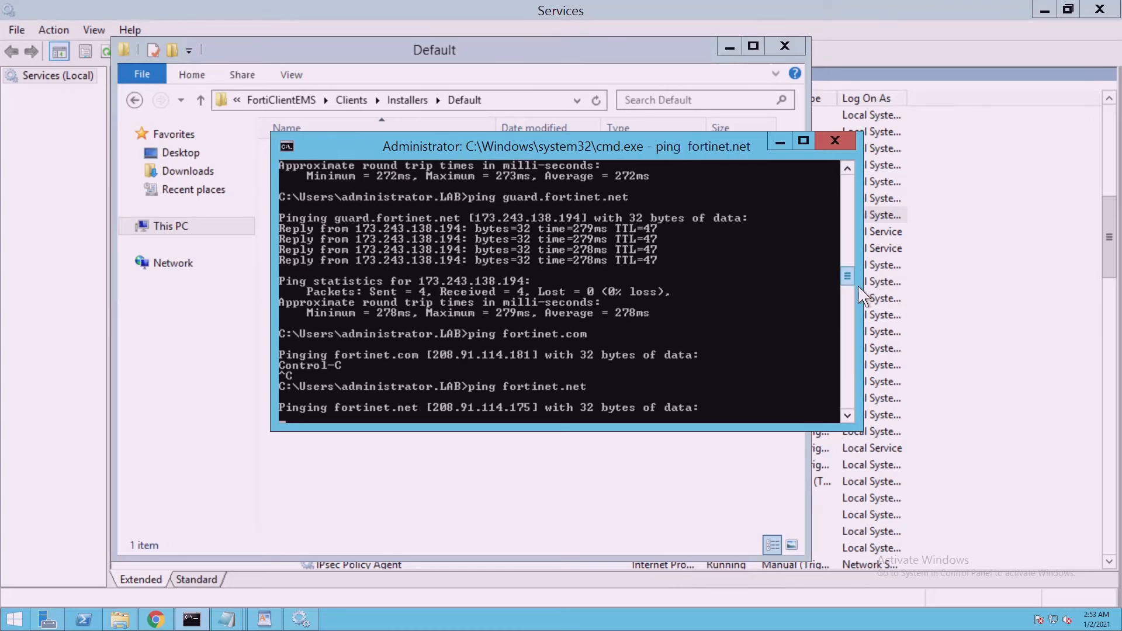
{"action": "left_click_drag", "start_coordinate": [851, 276], "coordinate": [852, 247]}
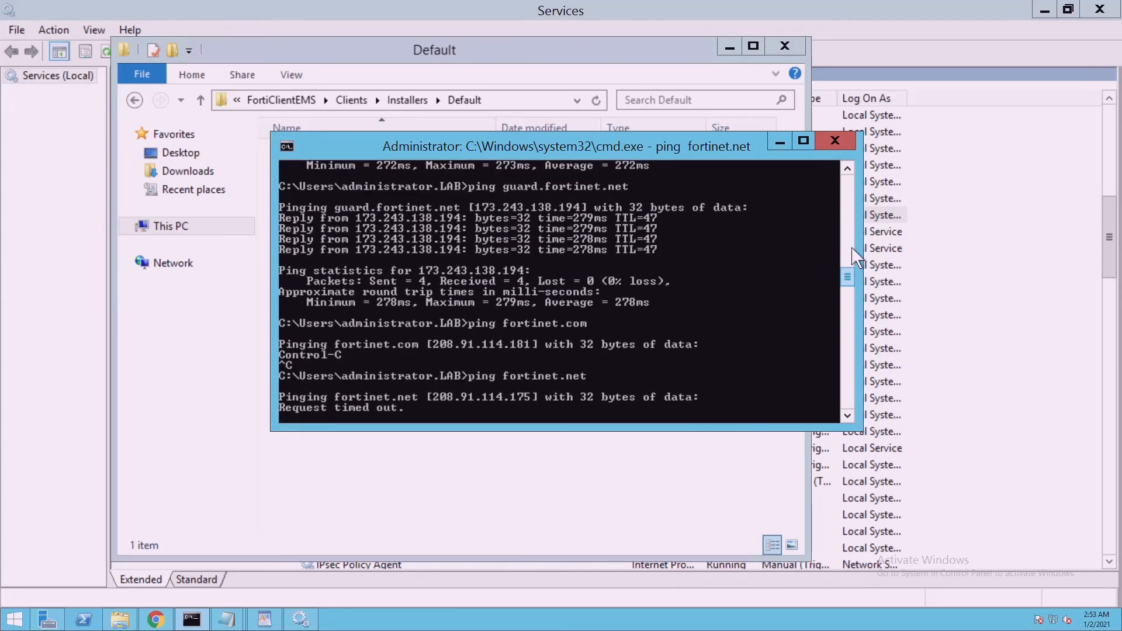
{"action": "left_click_drag", "start_coordinate": [854, 283], "coordinate": [856, 267]}
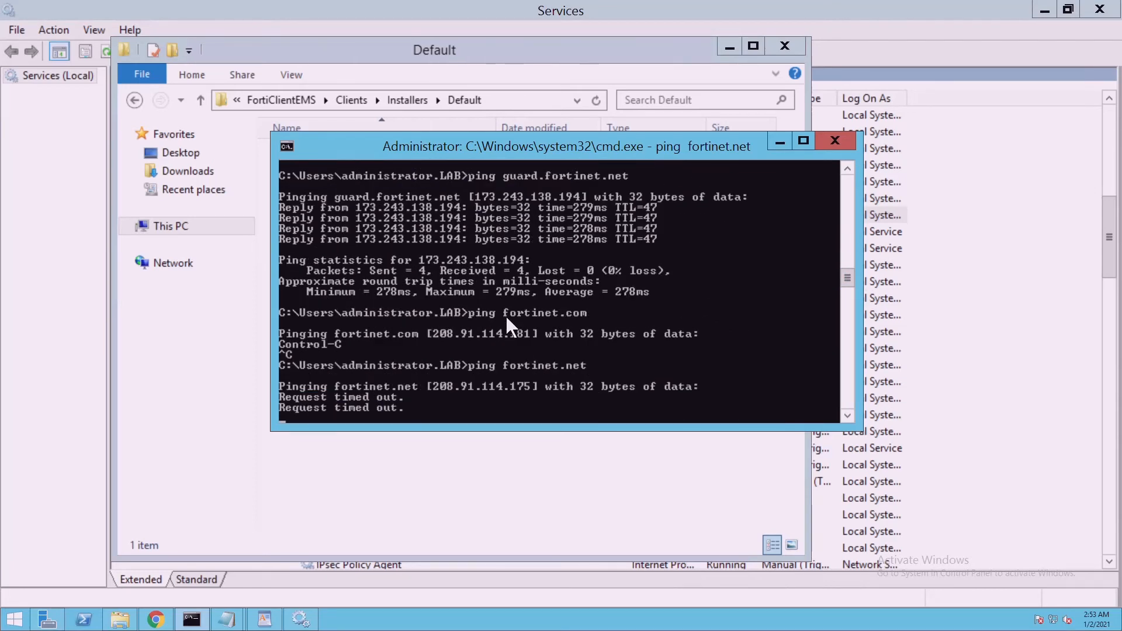
{"action": "key", "text": "ctrl+c"}
{"action": "left_click_drag", "start_coordinate": [854, 282], "coordinate": [851, 227]}
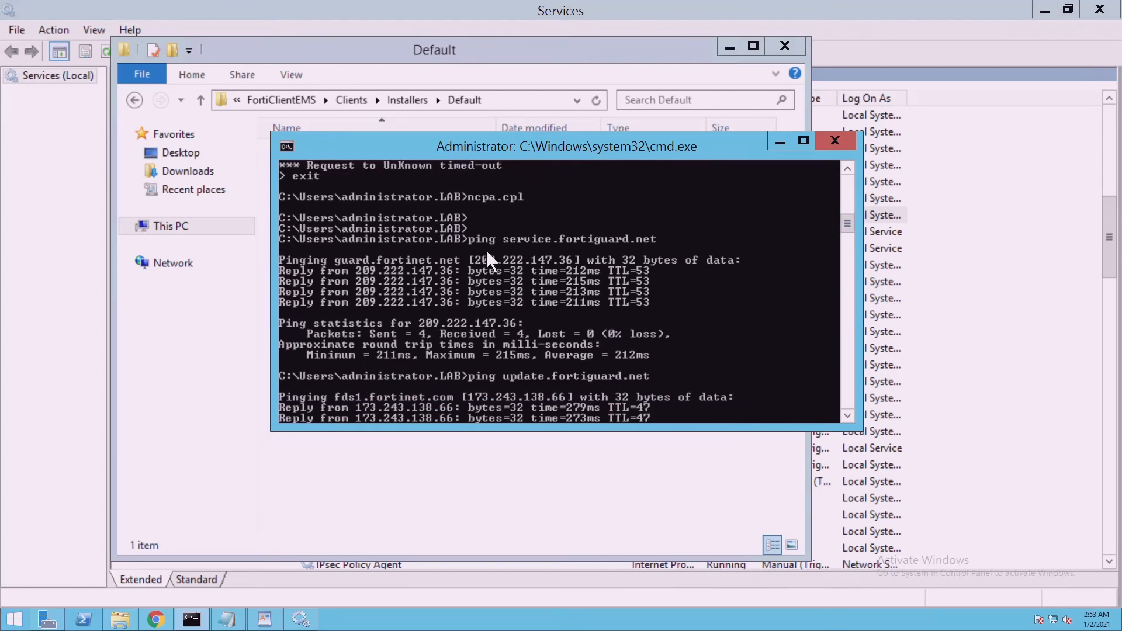
Copy the earlier 'ping service.fortiguard.net' command and run it again
{"action": "right_click", "coordinate": [531, 244]}
{"action": "left_click", "coordinate": [546, 250]}
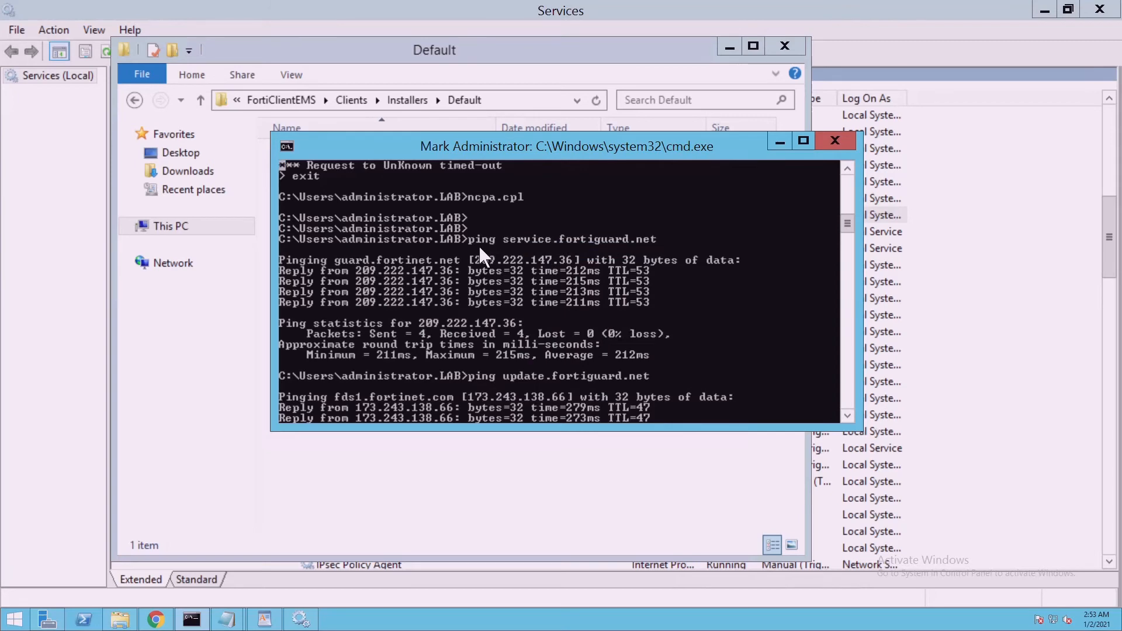
{"action": "left_click_drag", "start_coordinate": [471, 240], "coordinate": [481, 241]}
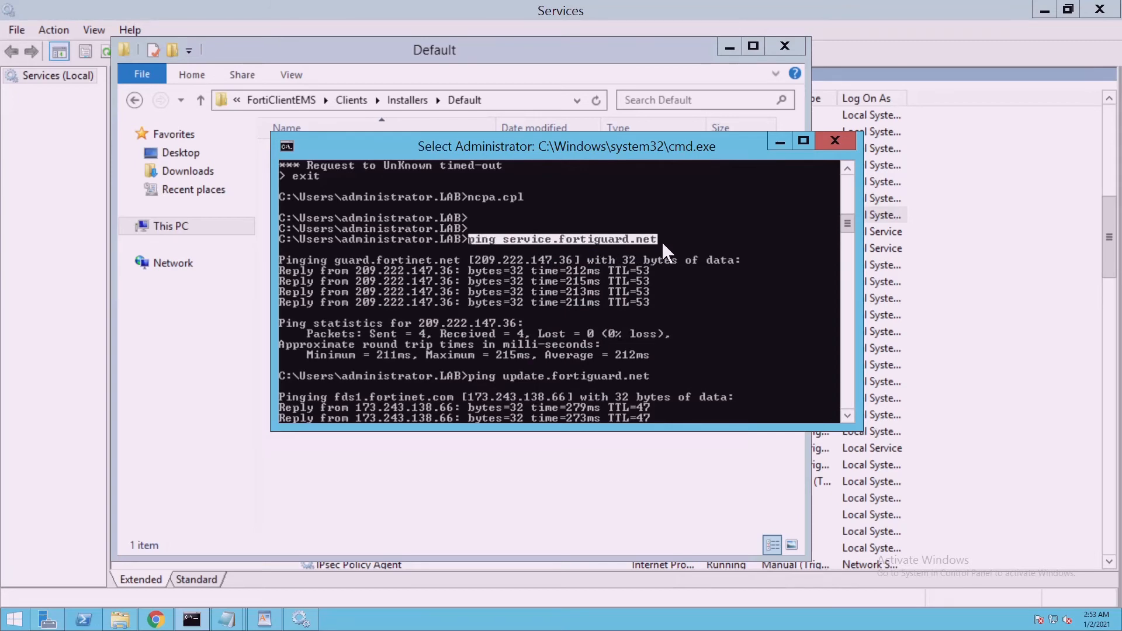
{"action": "key", "text": "Return"}
{"action": "key", "text": "ctrl+c"}
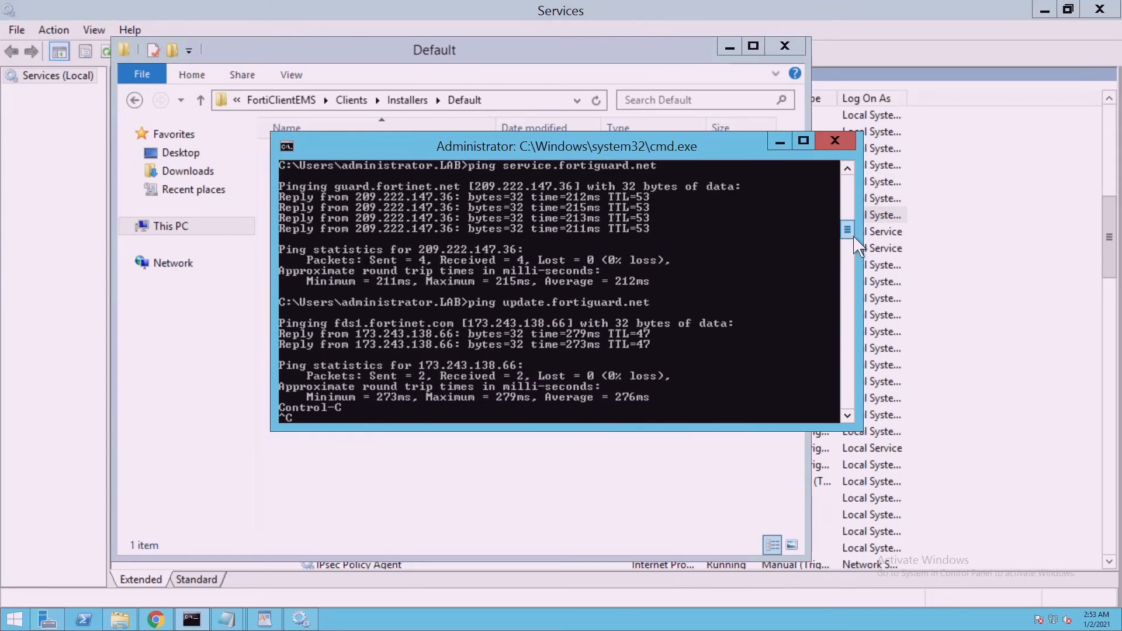
{"action": "left_click_drag", "start_coordinate": [857, 246], "coordinate": [870, 320]}
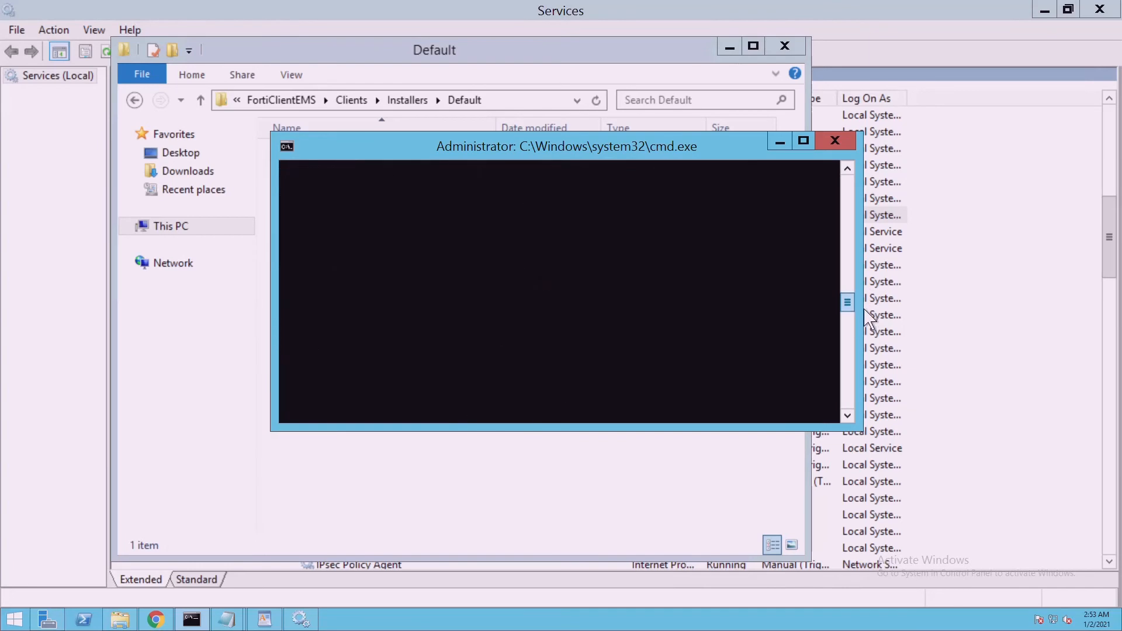
{"action": "right_click", "coordinate": [631, 283]}
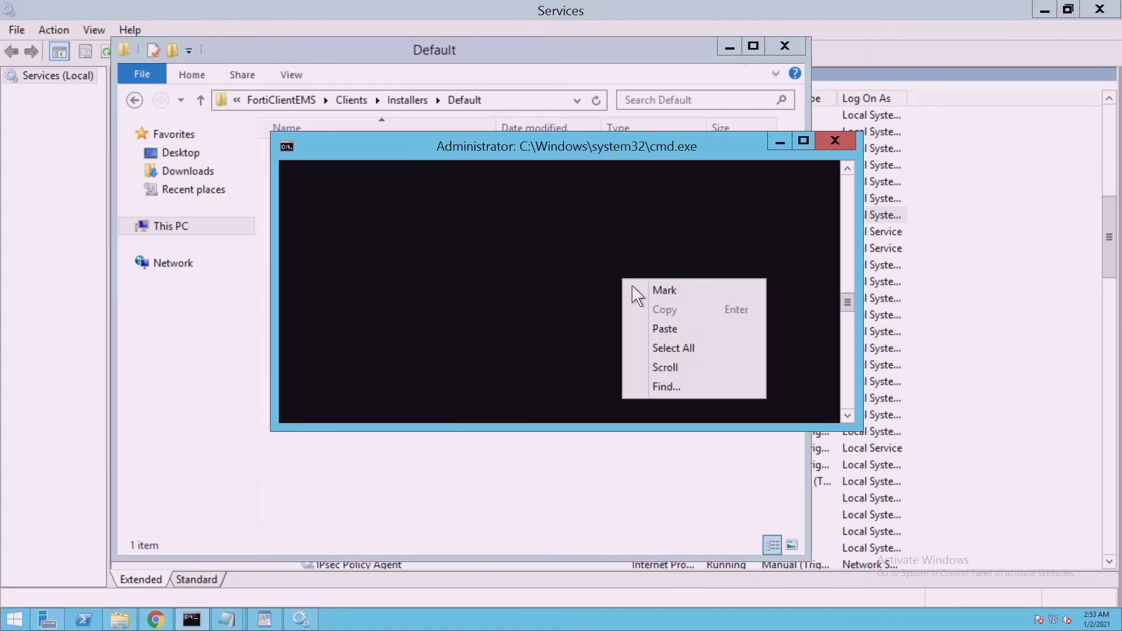
{"action": "left_click", "coordinate": [672, 331]}
{"action": "key", "text": "Return"}
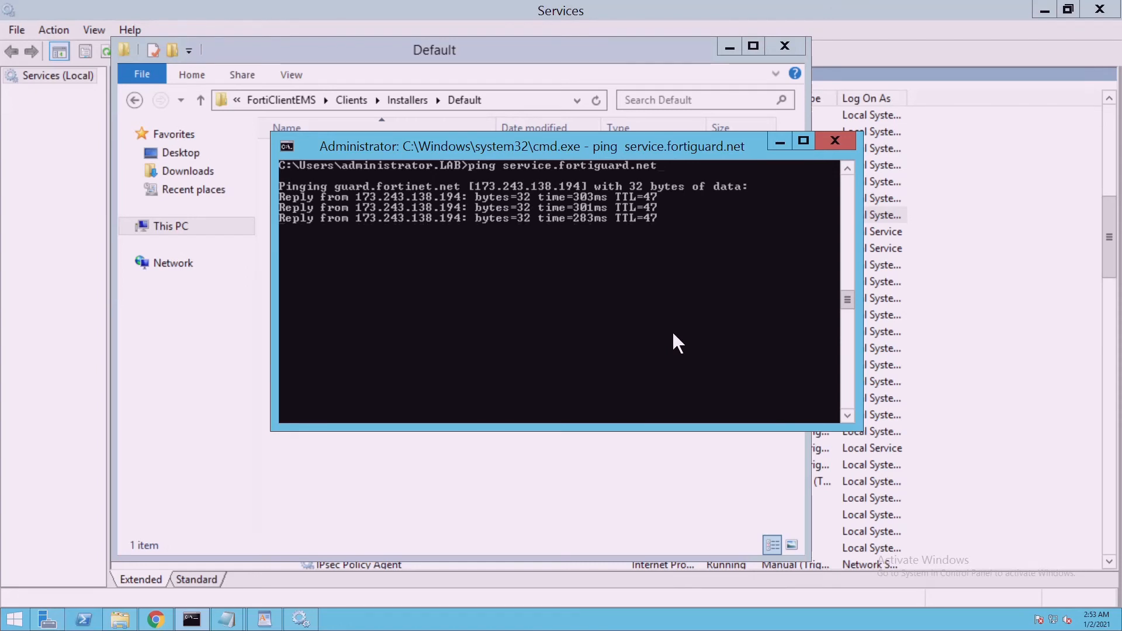
Minimize the command prompt and reopen the refreshed Installers\Default folder
{"action": "left_click", "coordinate": [780, 140]}
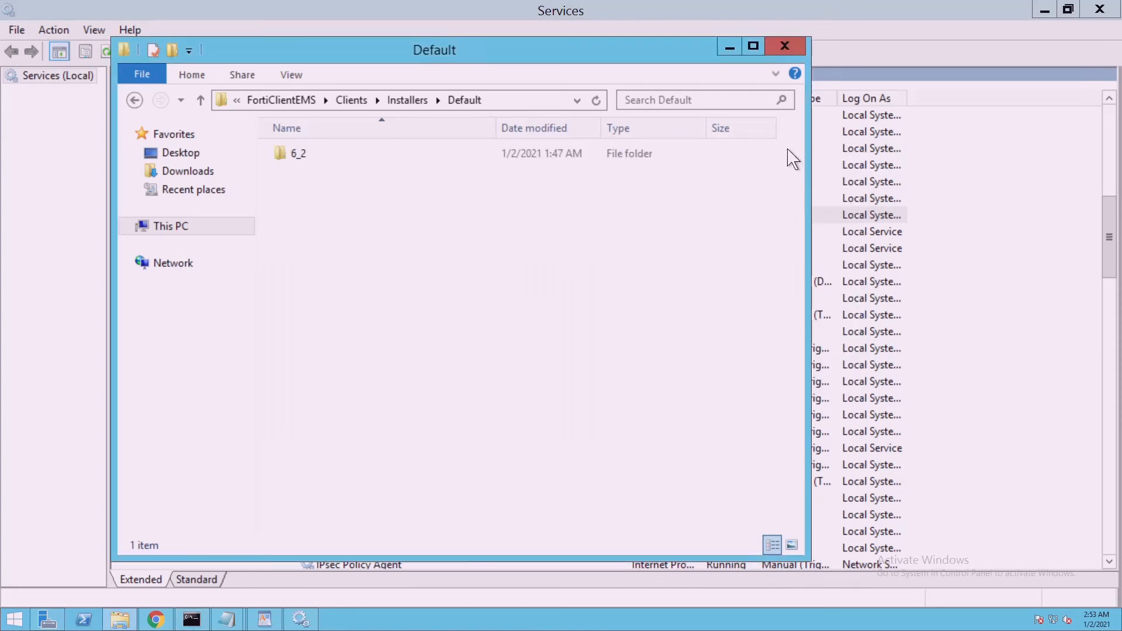
{"action": "left_click", "coordinate": [606, 100]}
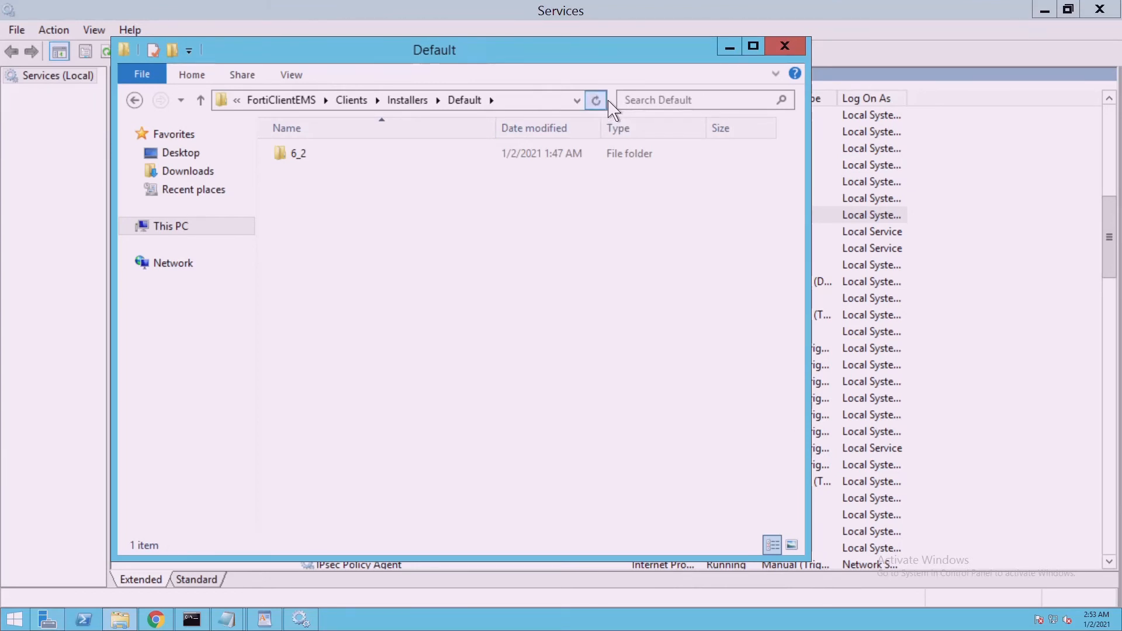
{"action": "left_click", "coordinate": [422, 106]}
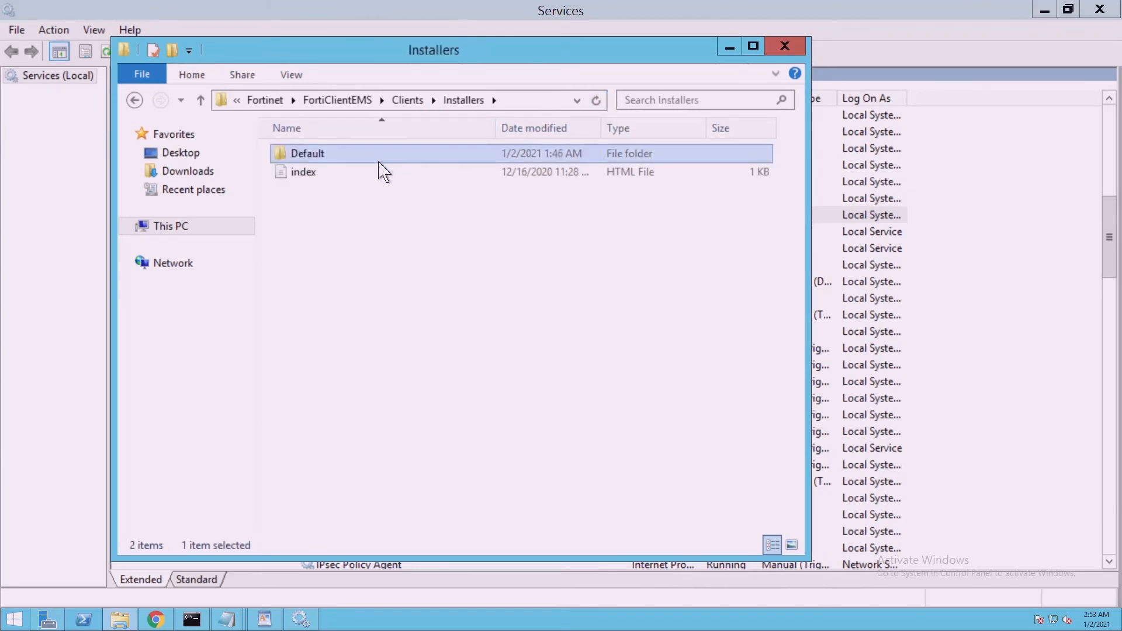
{"action": "double_click", "coordinate": [380, 161]}
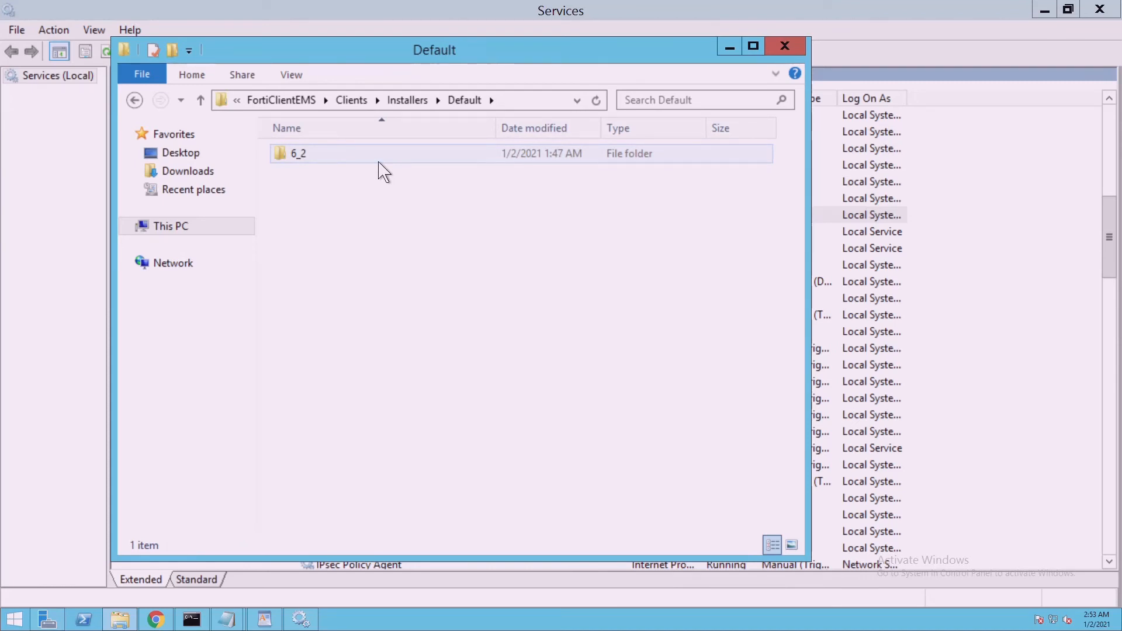
Create a 'New folder' inside Default, then delete it and refresh the listing
{"action": "right_click", "coordinate": [337, 207]}
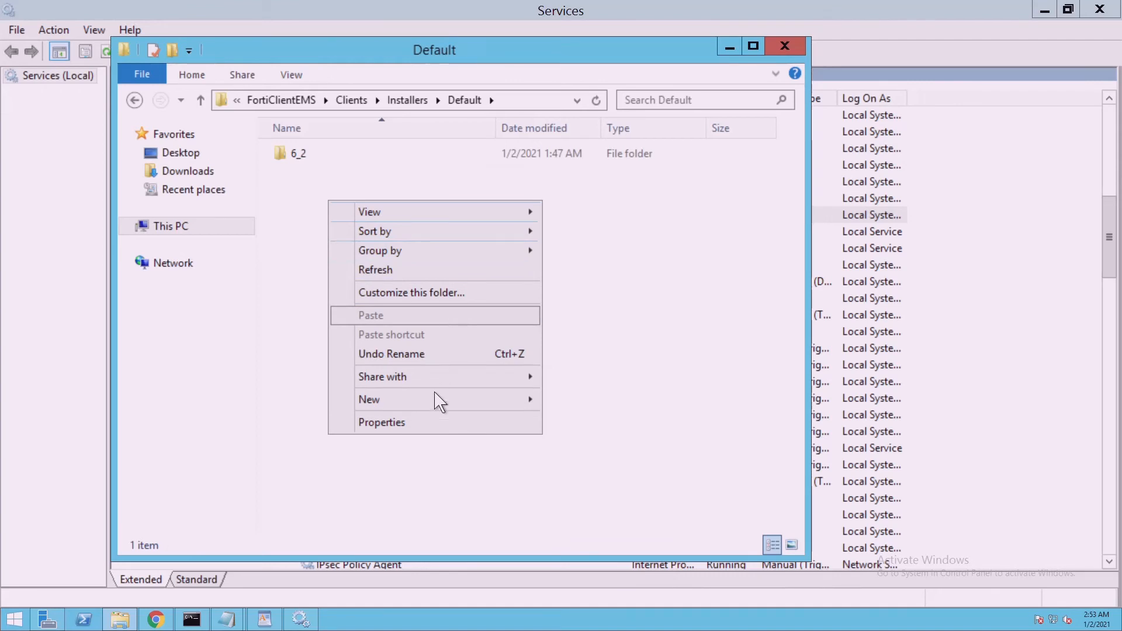
{"action": "mouse_move", "coordinate": [438, 407]}
{"action": "left_click", "coordinate": [590, 407]}
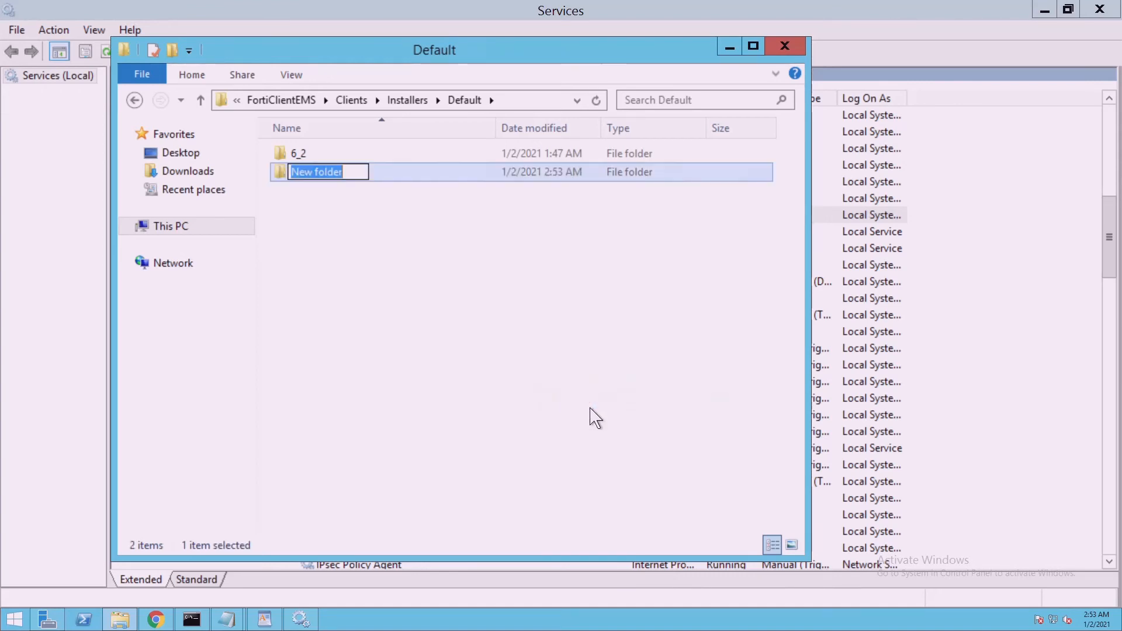
{"action": "left_click", "coordinate": [592, 416]}
{"action": "left_click", "coordinate": [342, 179]}
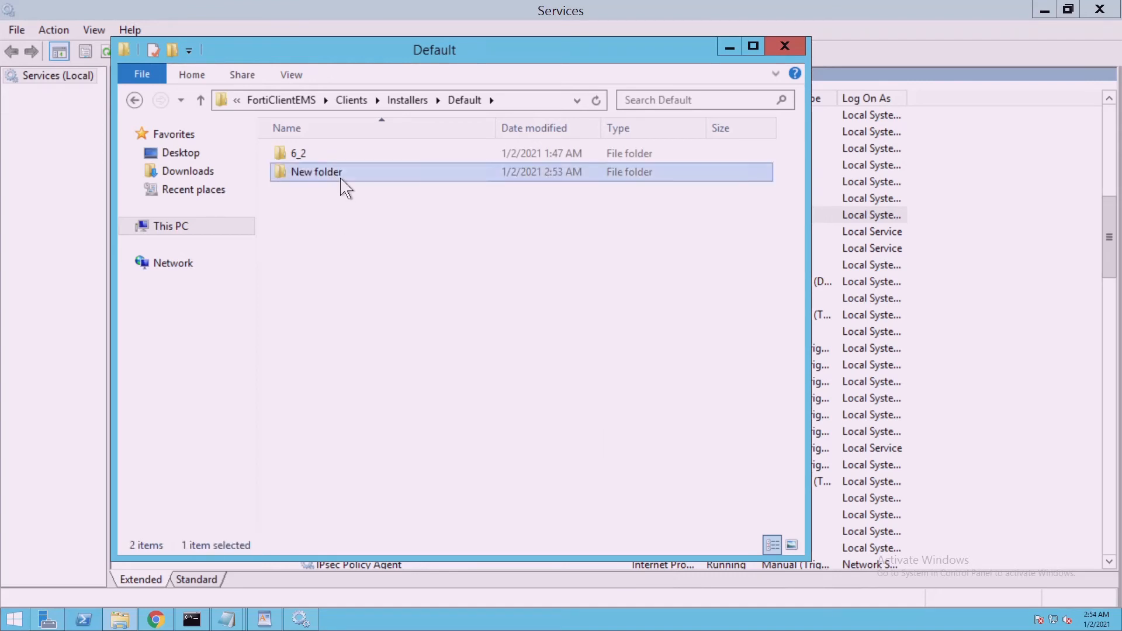
{"action": "key", "text": "Delete"}
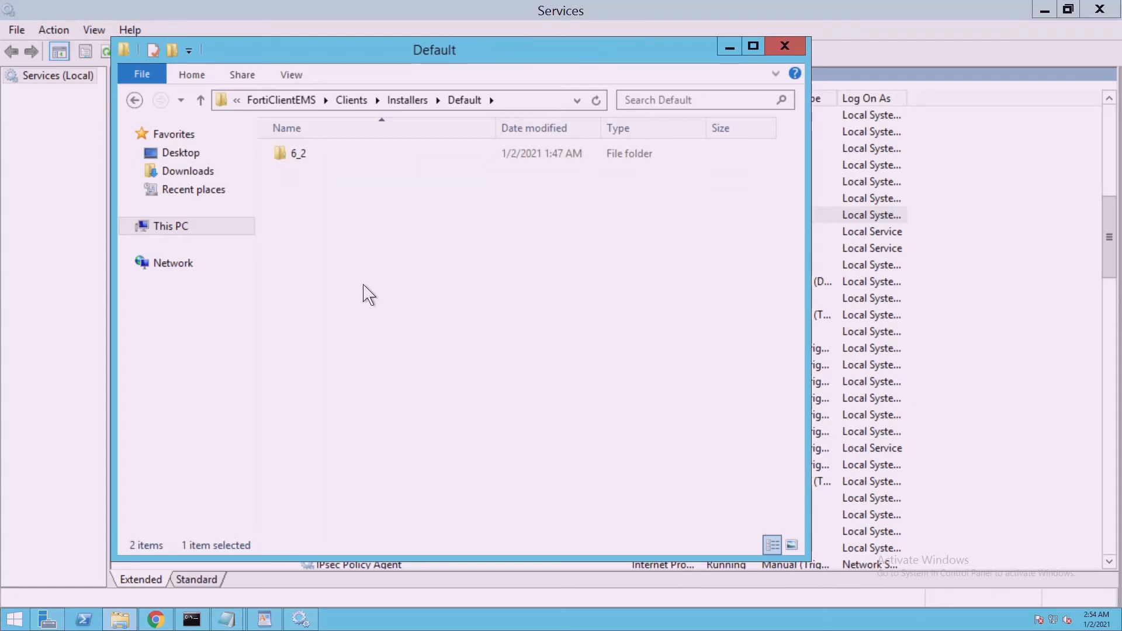
{"action": "left_click", "coordinate": [599, 106]}
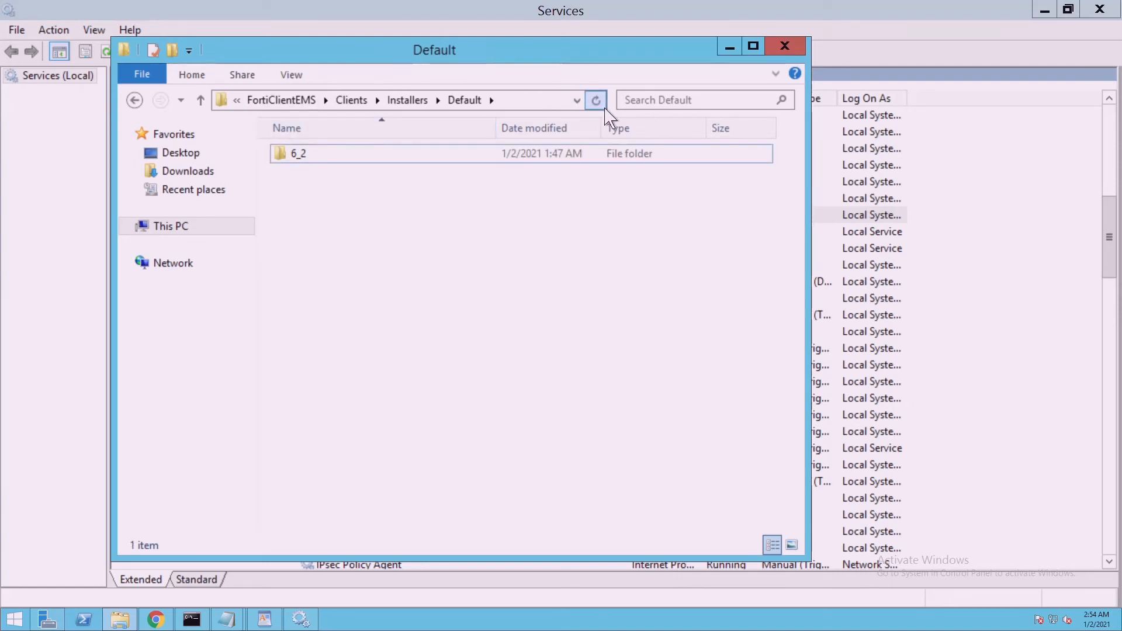
{"action": "mouse_move", "coordinate": [227, 618]}
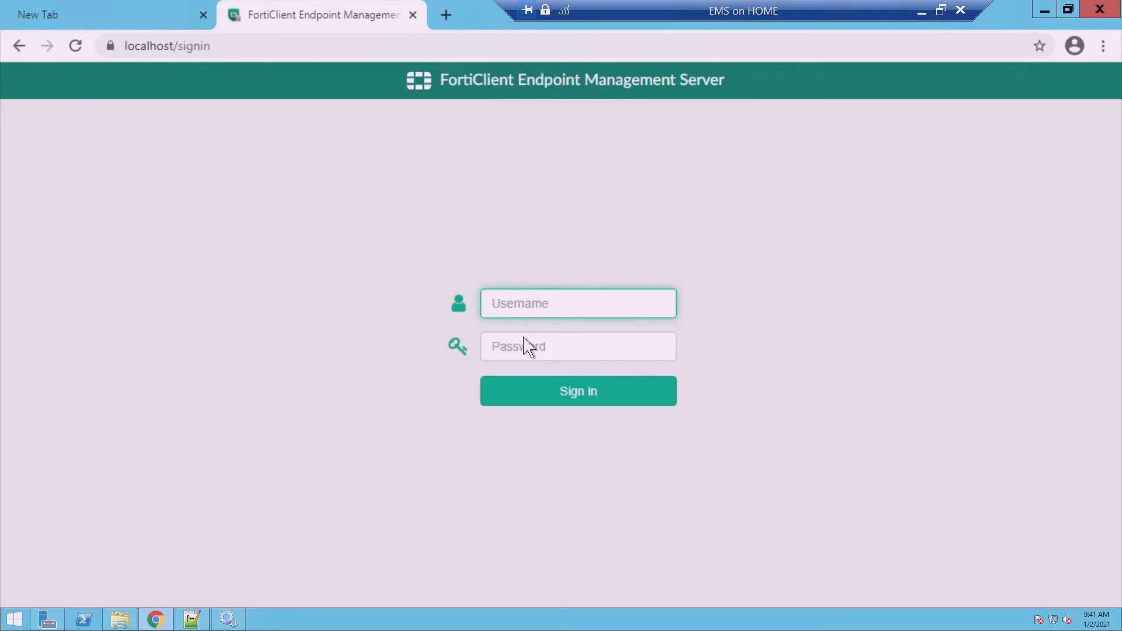
Sign in to the EMS console as admin with the account password
{"action": "type", "text": "admin"}
{"action": "key", "text": "Tab"}
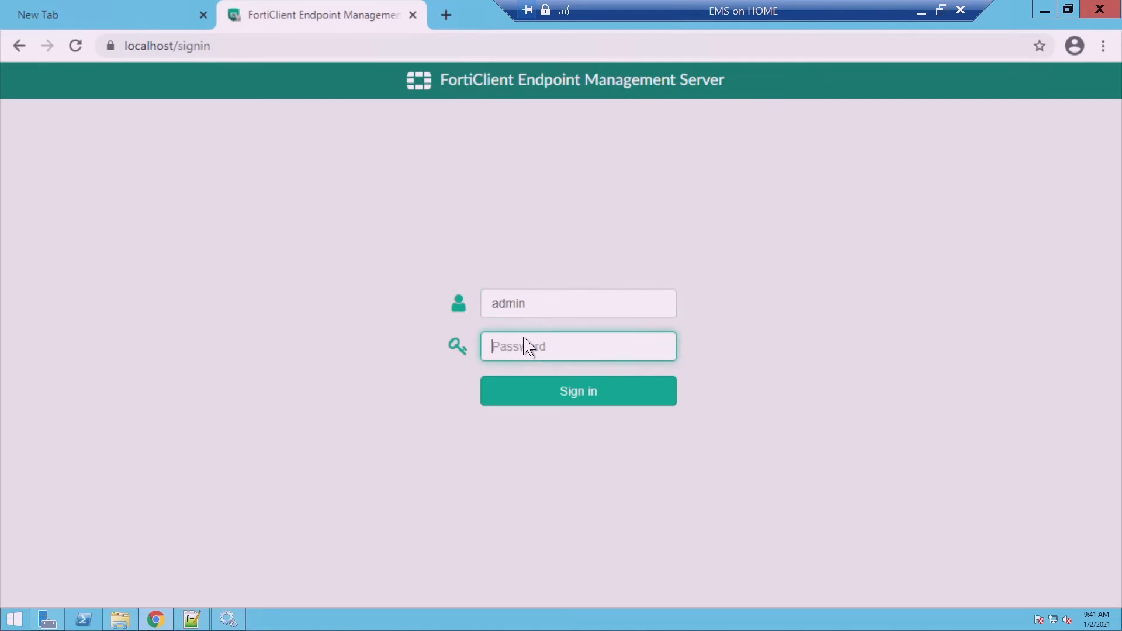
{"action": "type", "text": "••••••"}
{"action": "key", "text": "Return"}
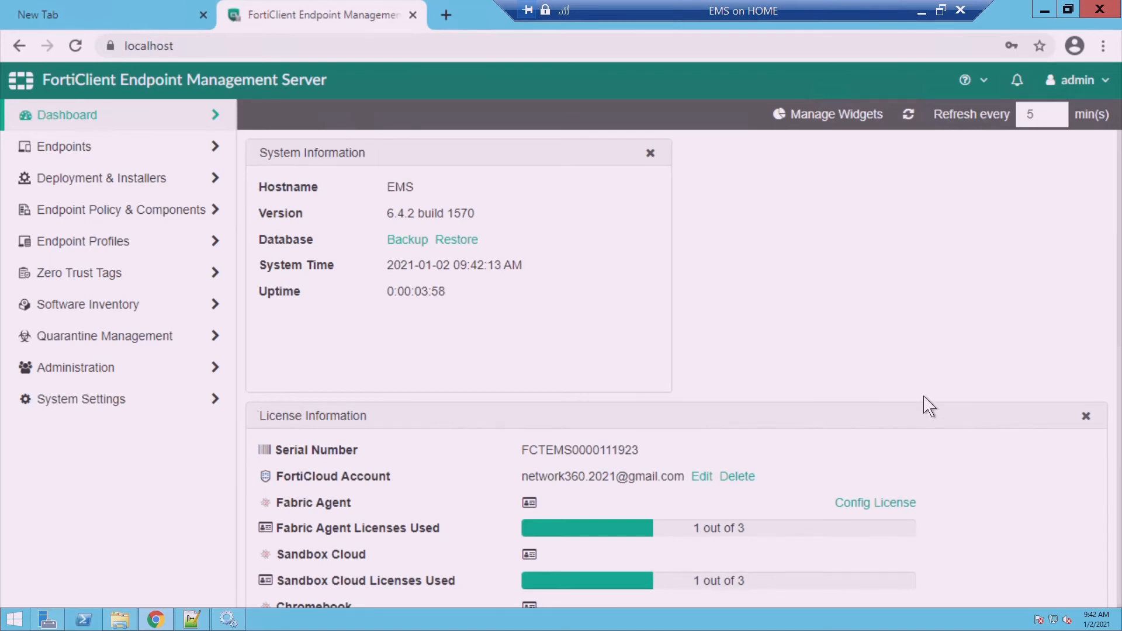
Expand Administration and System Settings in the sidebar and open Log Settings
{"action": "scroll", "coordinate": [929, 406], "scroll_direction": "down", "scroll_amount": 3}
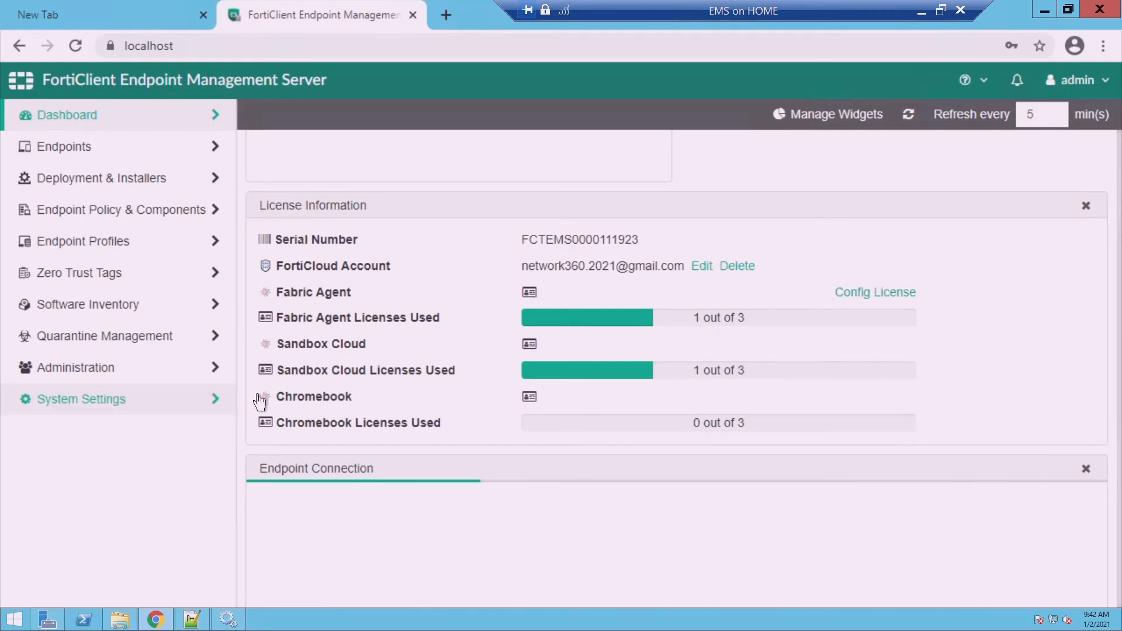
{"action": "scroll", "coordinate": [1050, 272], "scroll_direction": "down", "scroll_amount": 3}
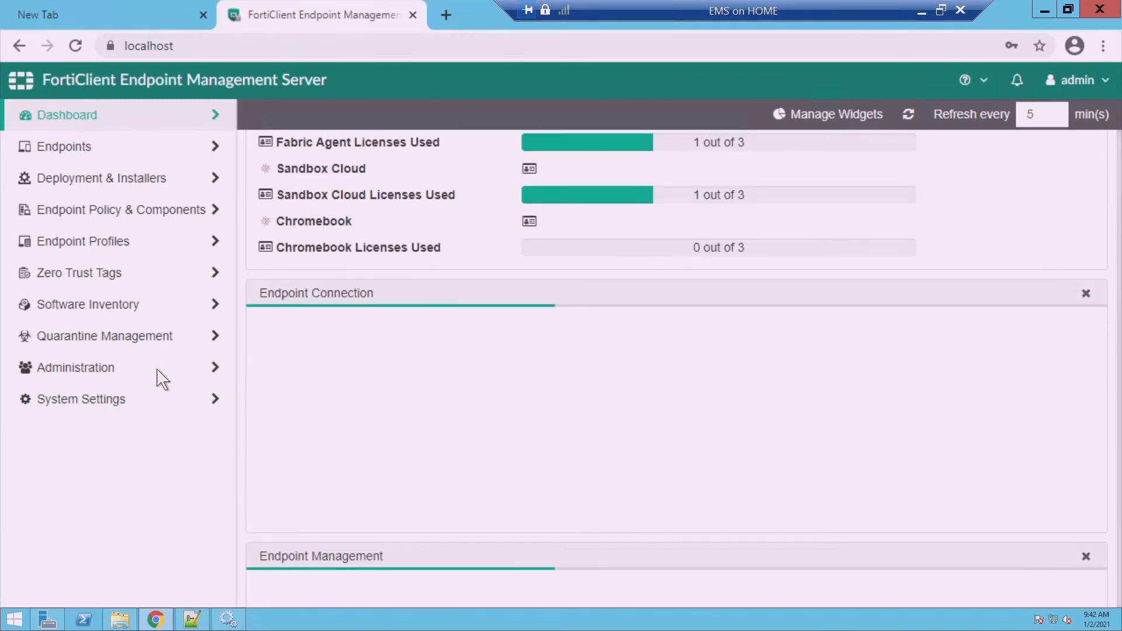
{"action": "left_click", "coordinate": [111, 380]}
{"action": "left_click", "coordinate": [111, 381]}
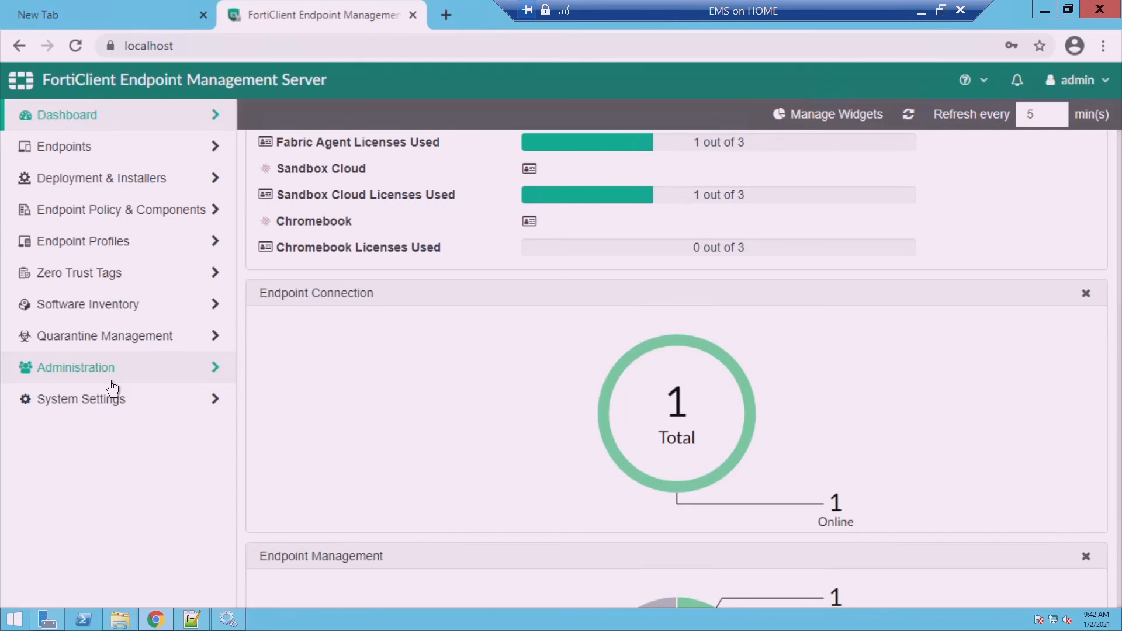
{"action": "left_click", "coordinate": [110, 383]}
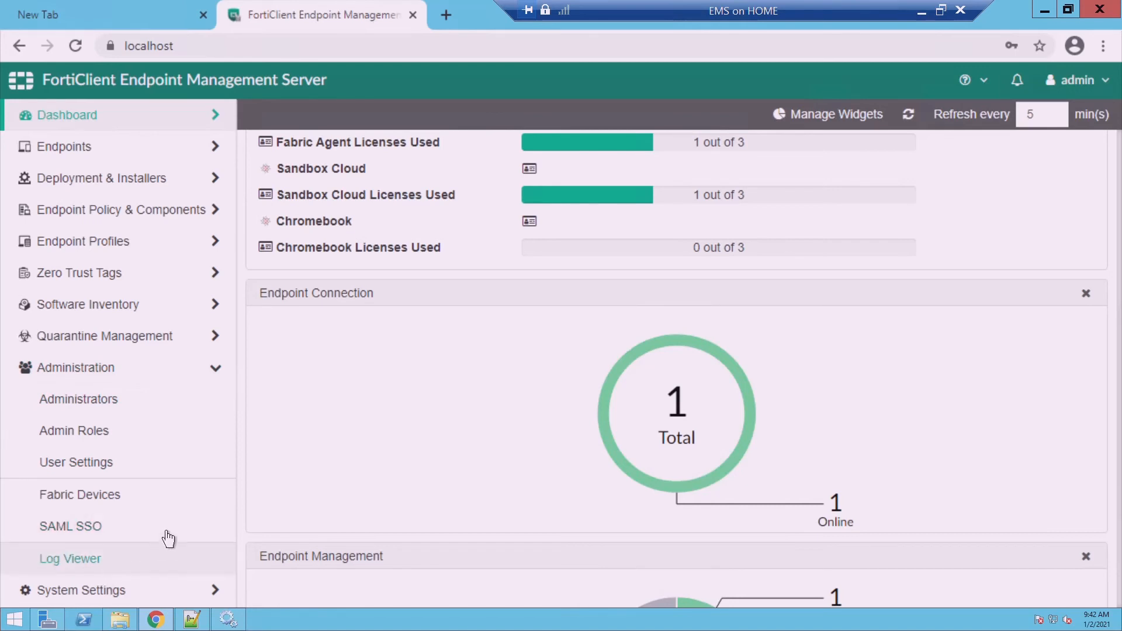
{"action": "left_click", "coordinate": [170, 591]}
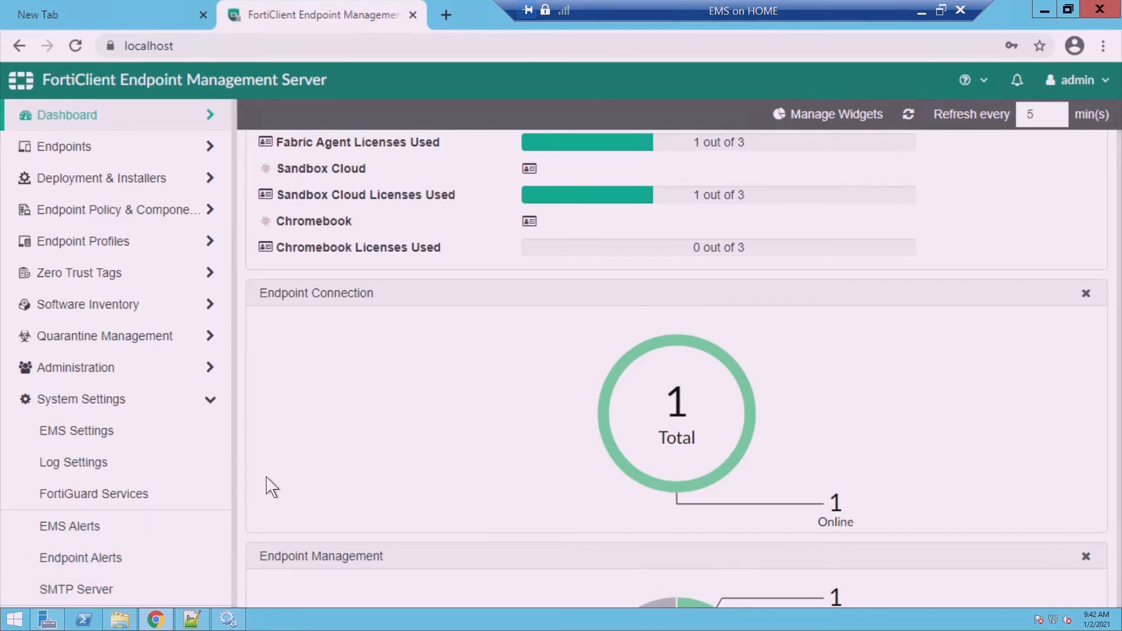
{"action": "scroll", "coordinate": [267, 478], "scroll_direction": "down", "scroll_amount": 1}
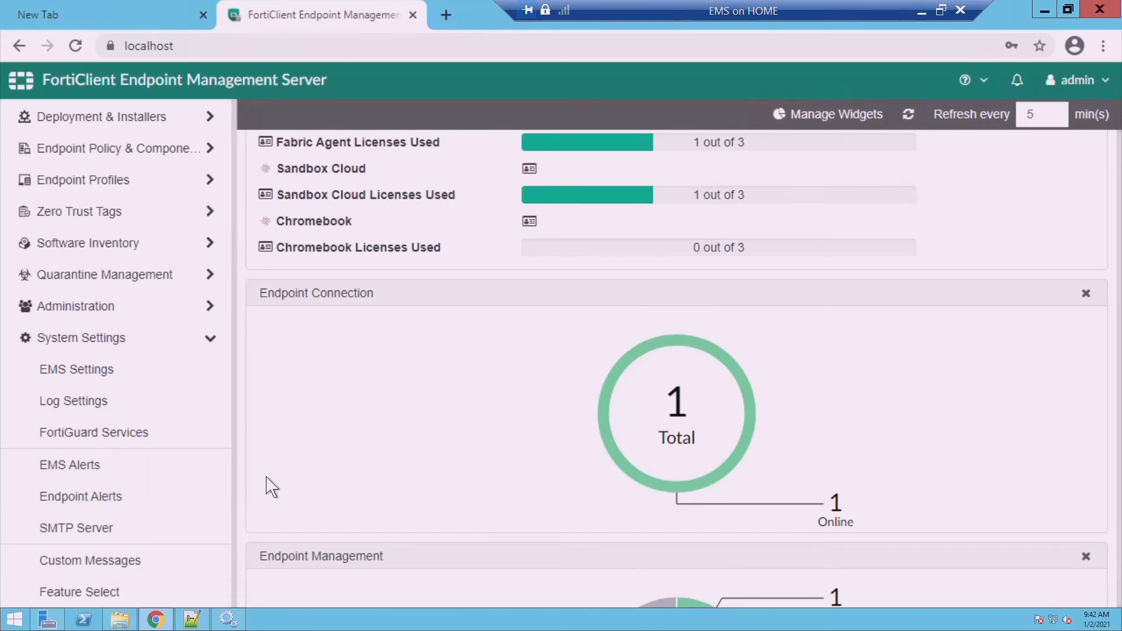
{"action": "scroll", "coordinate": [268, 481], "scroll_direction": "up", "scroll_amount": 1}
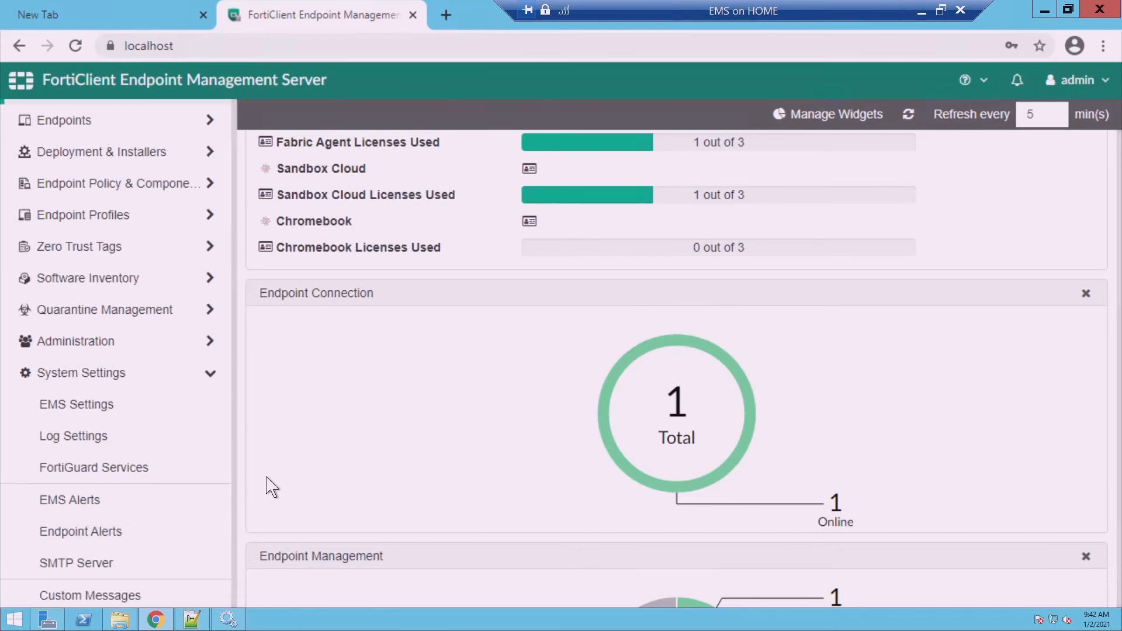
{"action": "left_click", "coordinate": [103, 450]}
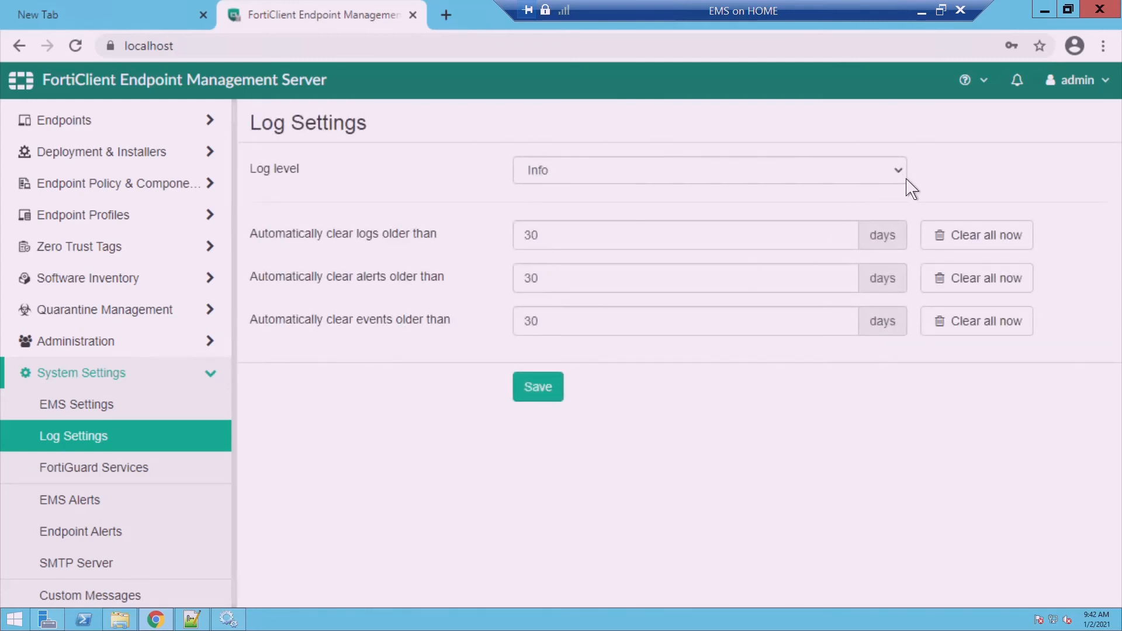
Clear all stored logs, alerts and events now, confirming each deletion
{"action": "left_click", "coordinate": [972, 251]}
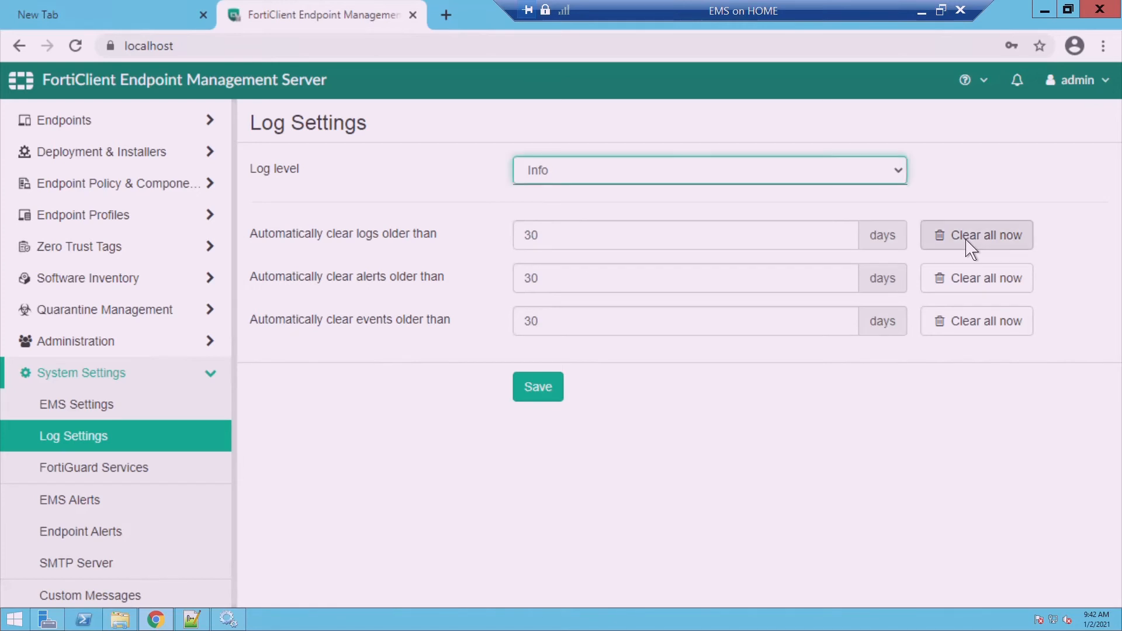
{"action": "left_click", "coordinate": [970, 251]}
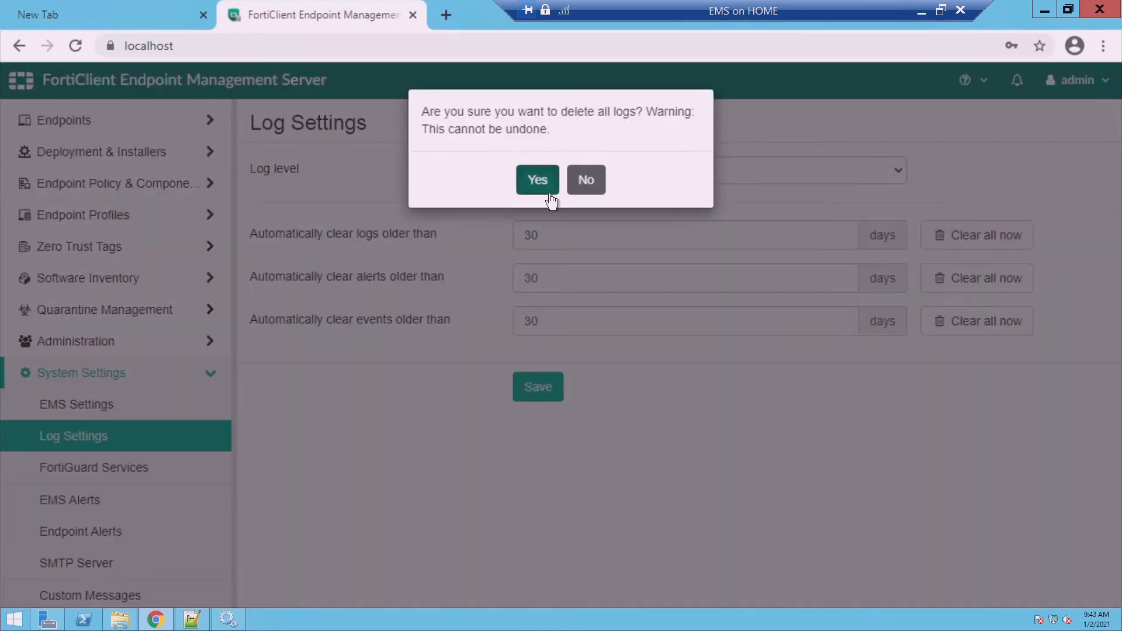
{"action": "left_click", "coordinate": [549, 199]}
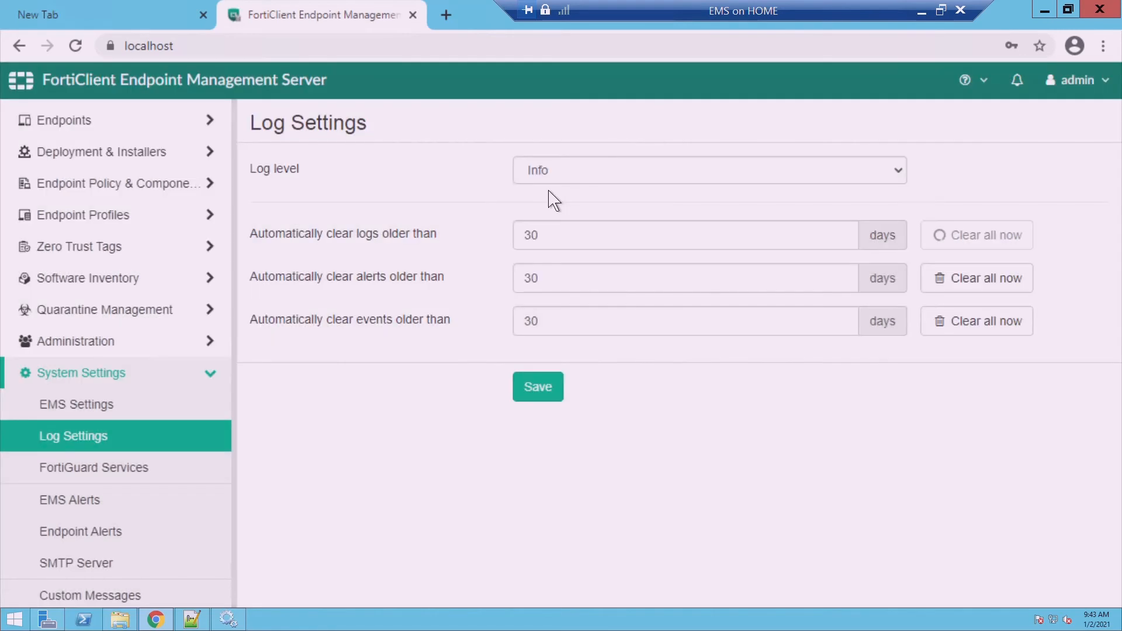
{"action": "left_click", "coordinate": [988, 281]}
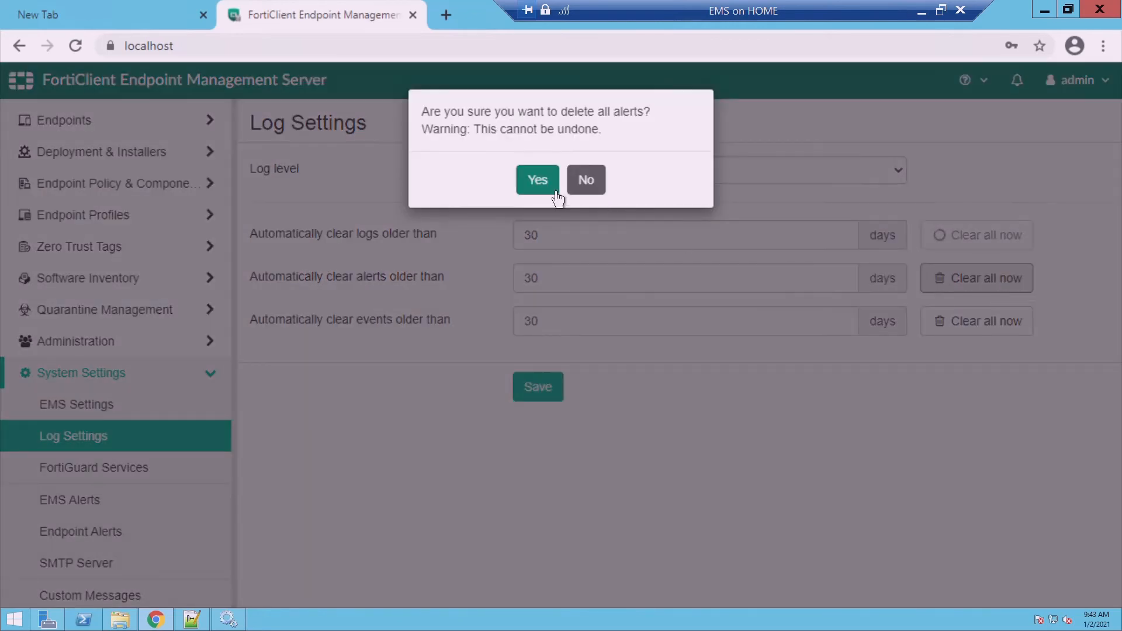
{"action": "left_click", "coordinate": [556, 192]}
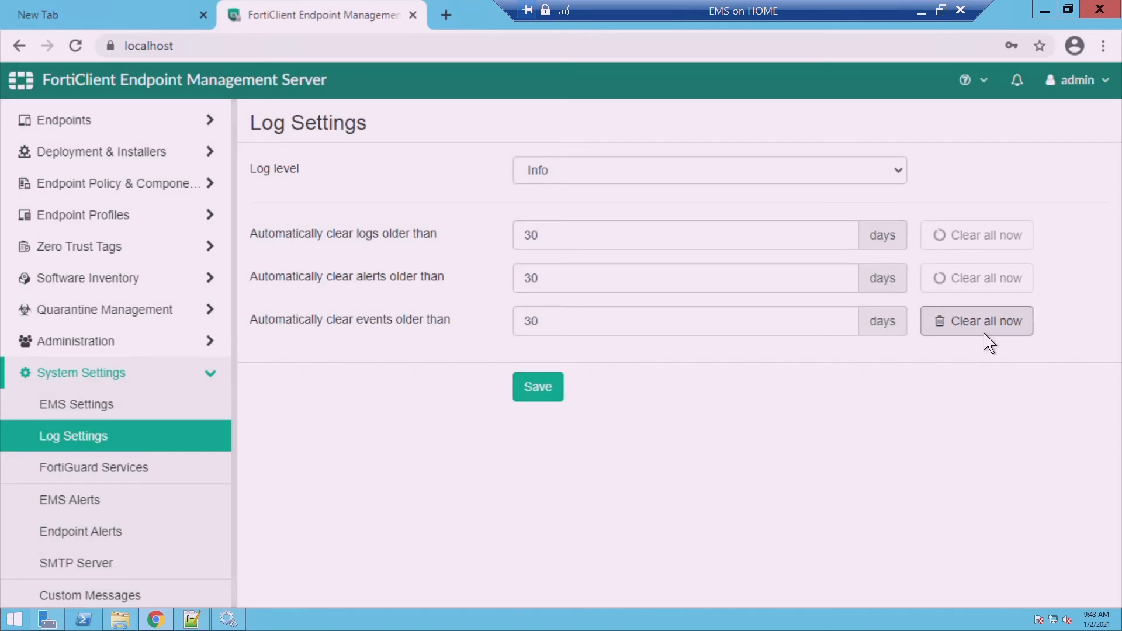
{"action": "left_click", "coordinate": [984, 333]}
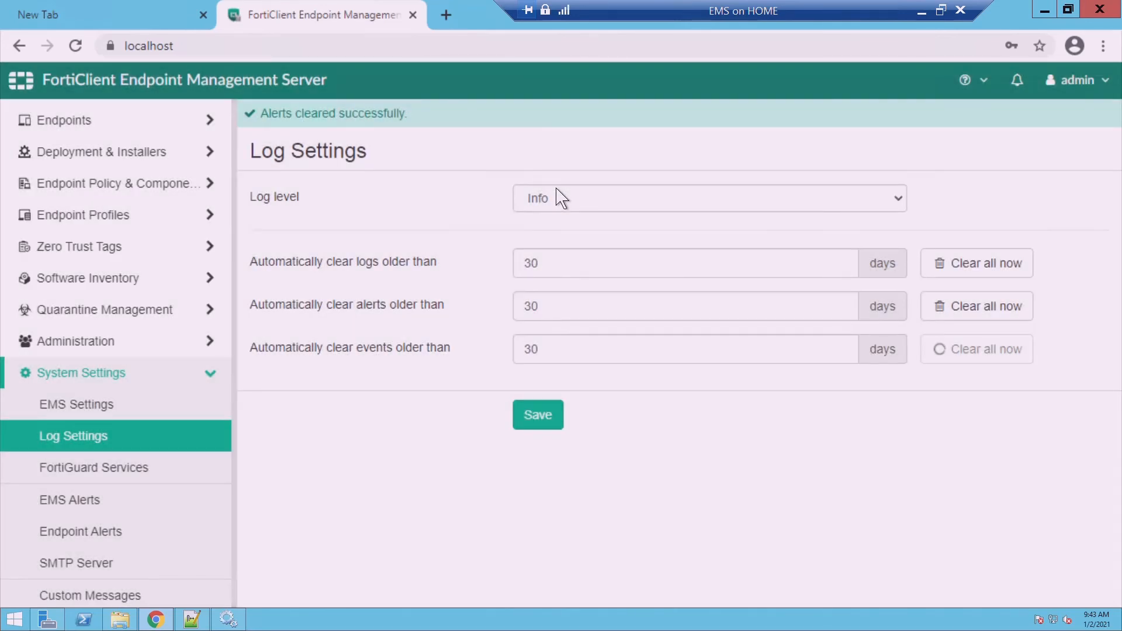
Set the EMS log level to Debug and save the log settings
{"action": "left_click", "coordinate": [905, 205]}
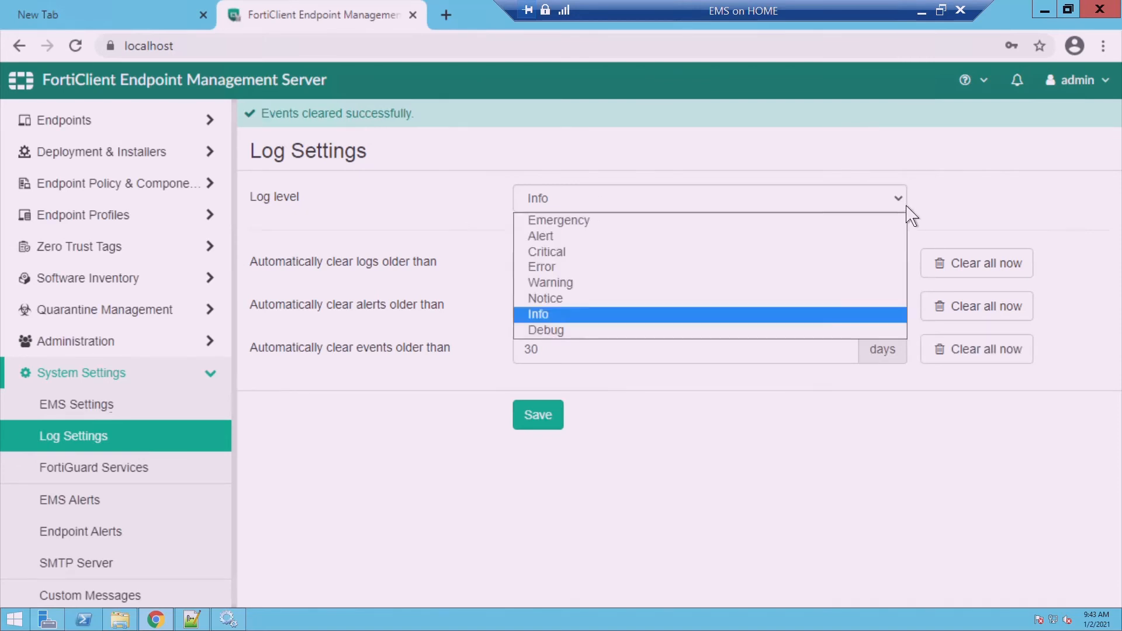
{"action": "left_click", "coordinate": [561, 331]}
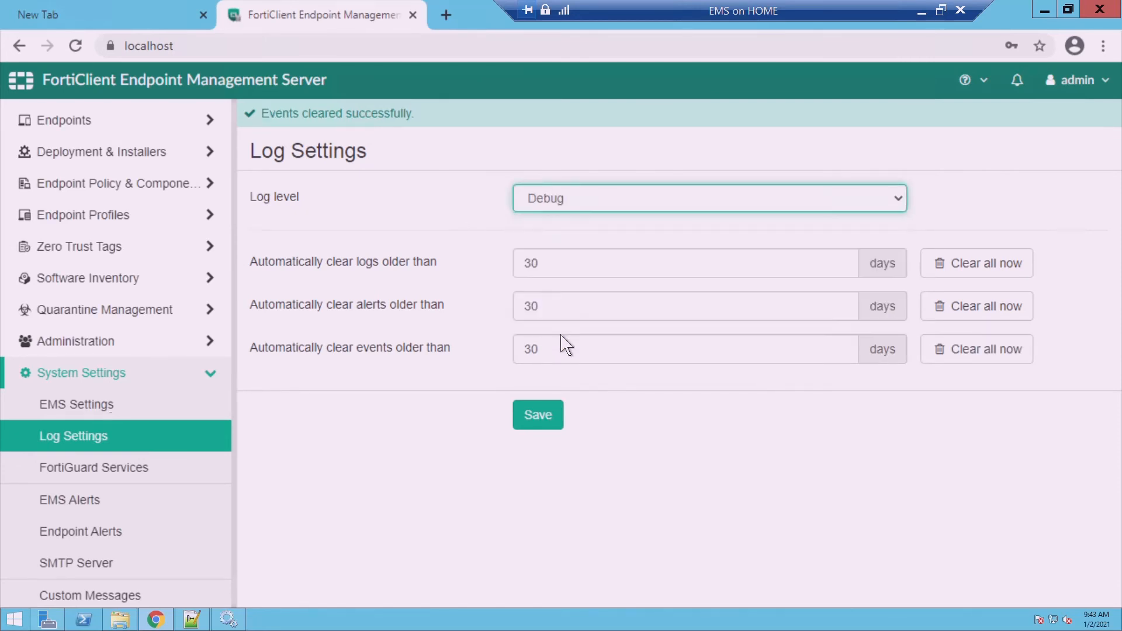
{"action": "left_click", "coordinate": [550, 430]}
{"action": "left_click", "coordinate": [550, 431]}
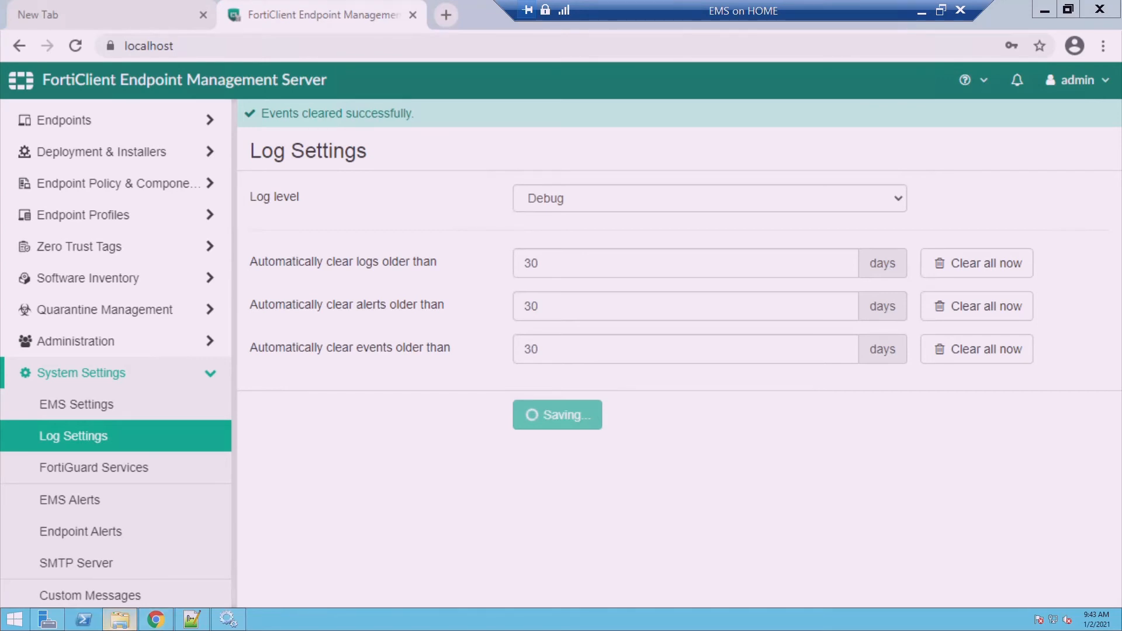
{"action": "left_click", "coordinate": [120, 620]}
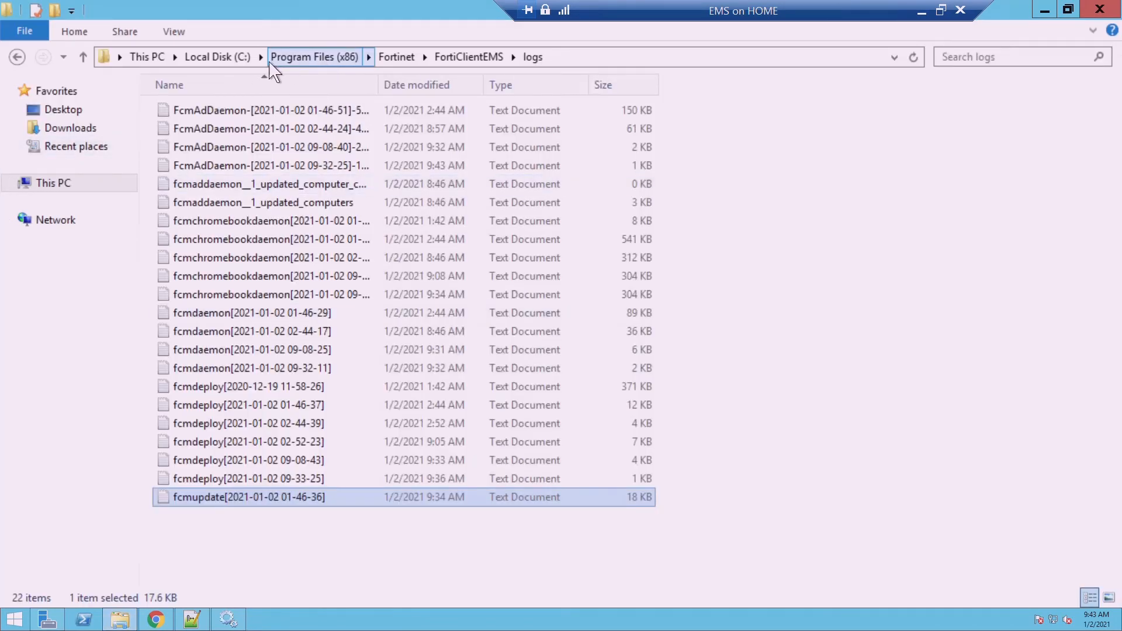
Navigate to Program Files (x86)\Fortinet\FortiClientEMS\Clients\Installers\Default
{"action": "left_click", "coordinate": [248, 63]}
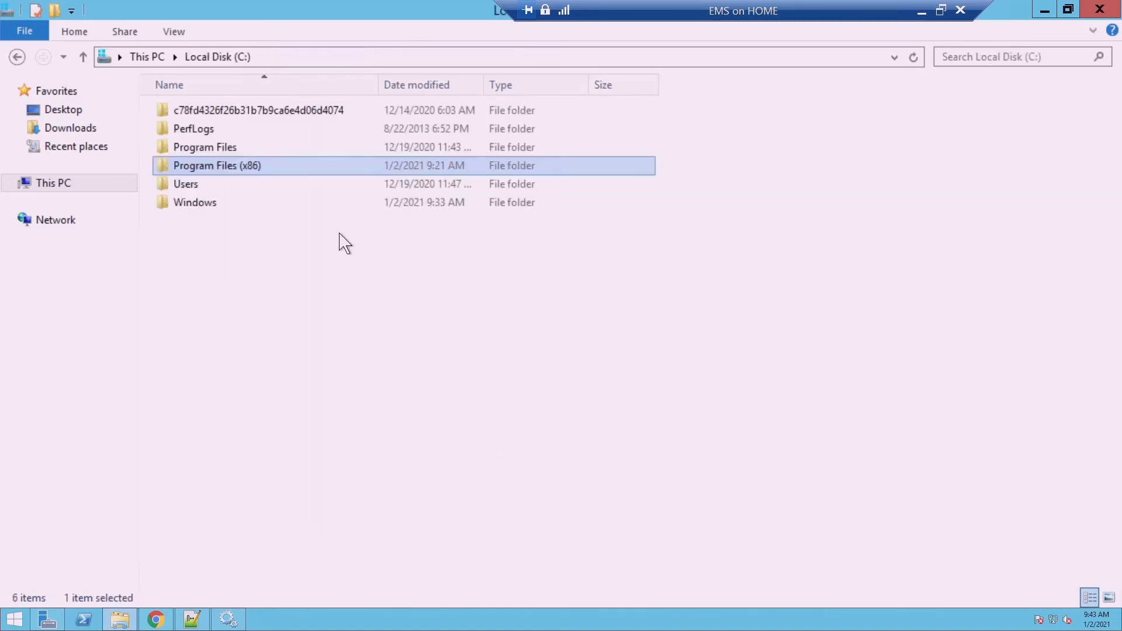
{"action": "double_click", "coordinate": [264, 173]}
{"action": "double_click", "coordinate": [229, 135]}
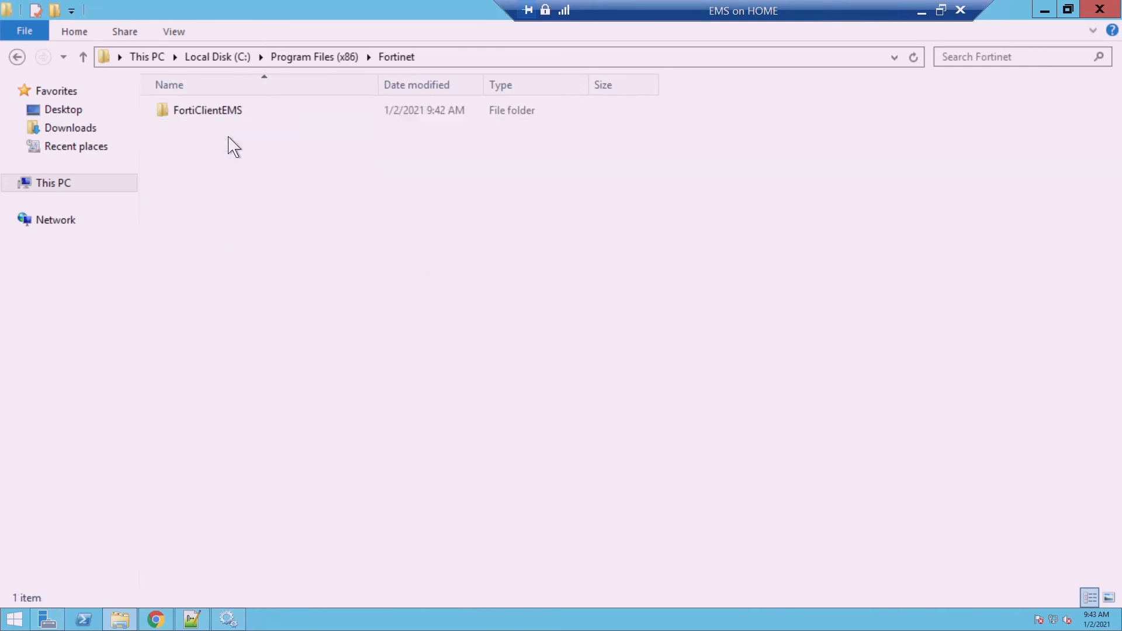
{"action": "double_click", "coordinate": [229, 114]}
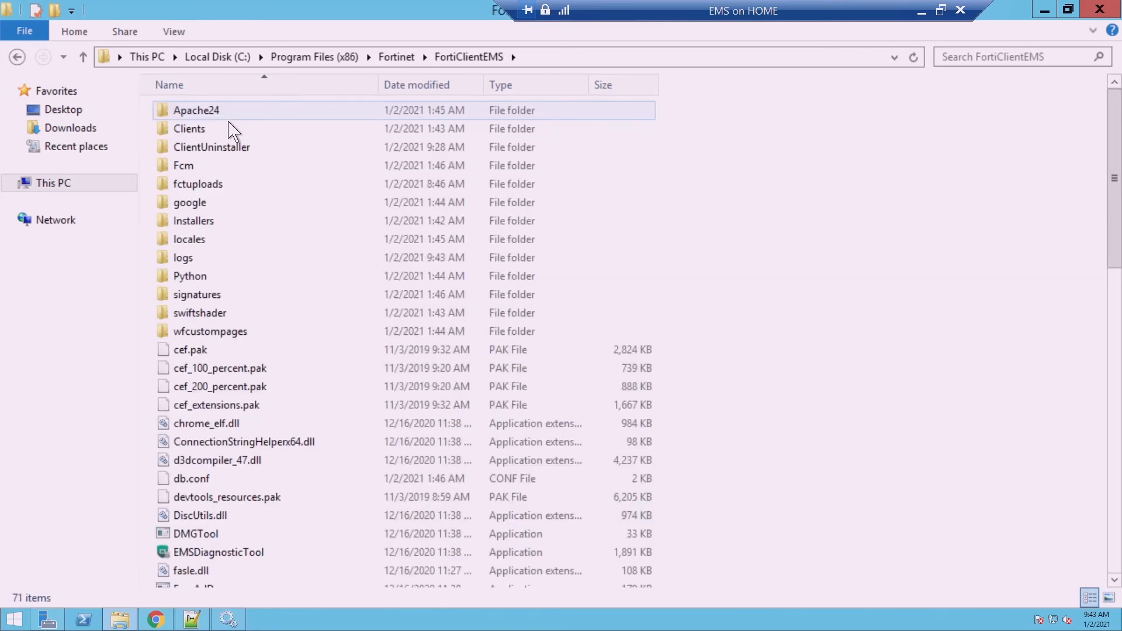
{"action": "double_click", "coordinate": [219, 135]}
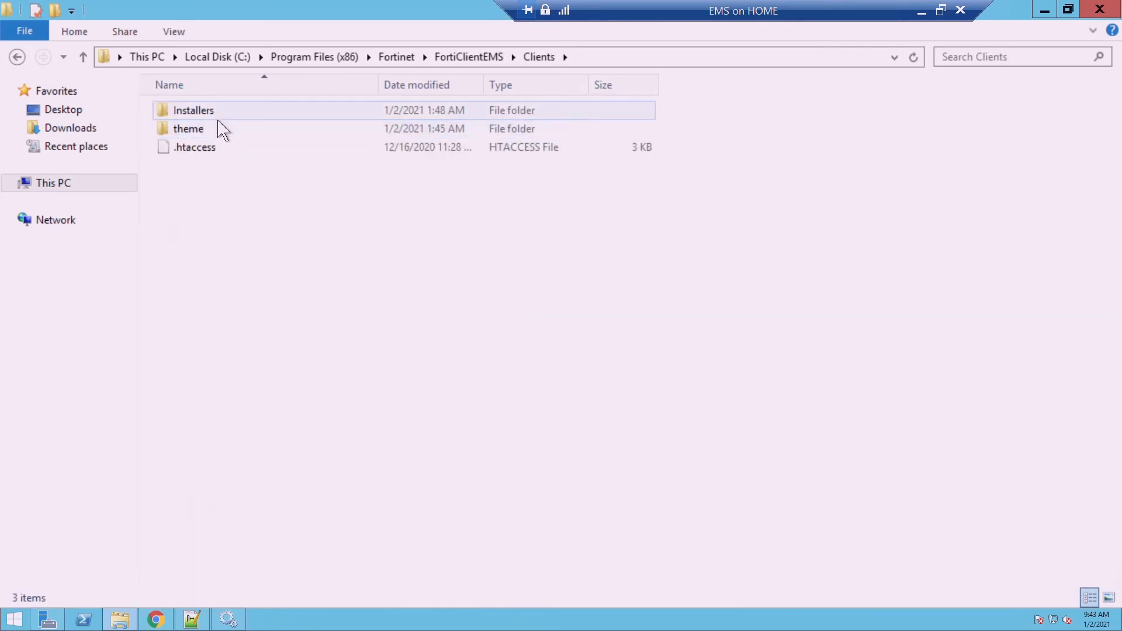
{"action": "double_click", "coordinate": [218, 117]}
{"action": "left_click", "coordinate": [218, 118]}
{"action": "double_click", "coordinate": [218, 118]}
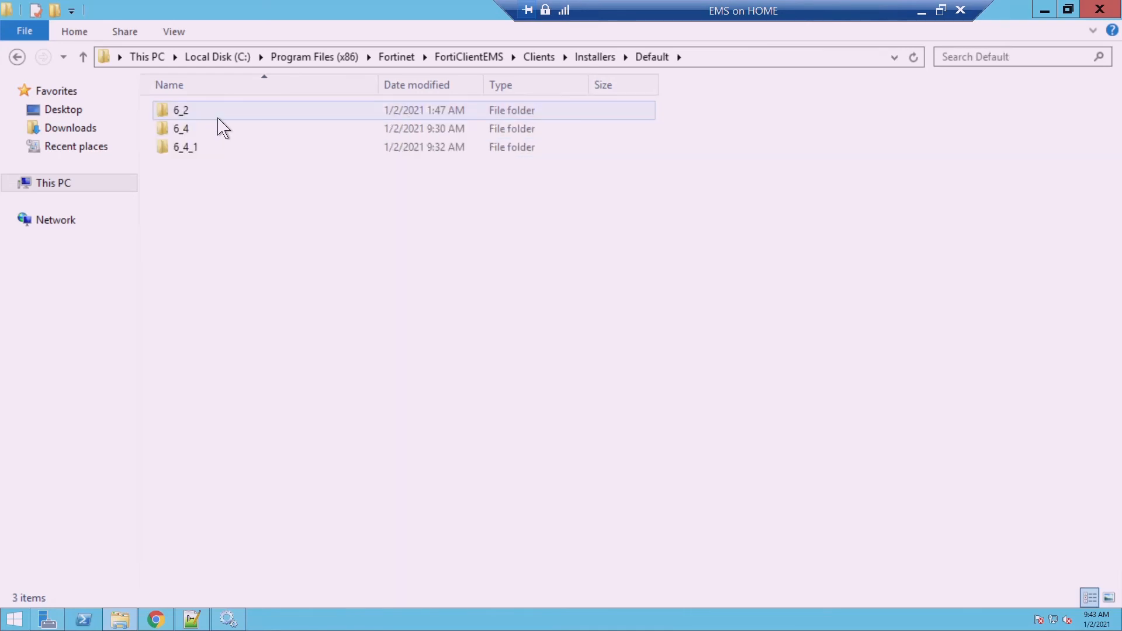
Select the 6_4 and 6_4_1 folders and inspect the 6_4 folder's contents
{"action": "left_click", "coordinate": [206, 133]}
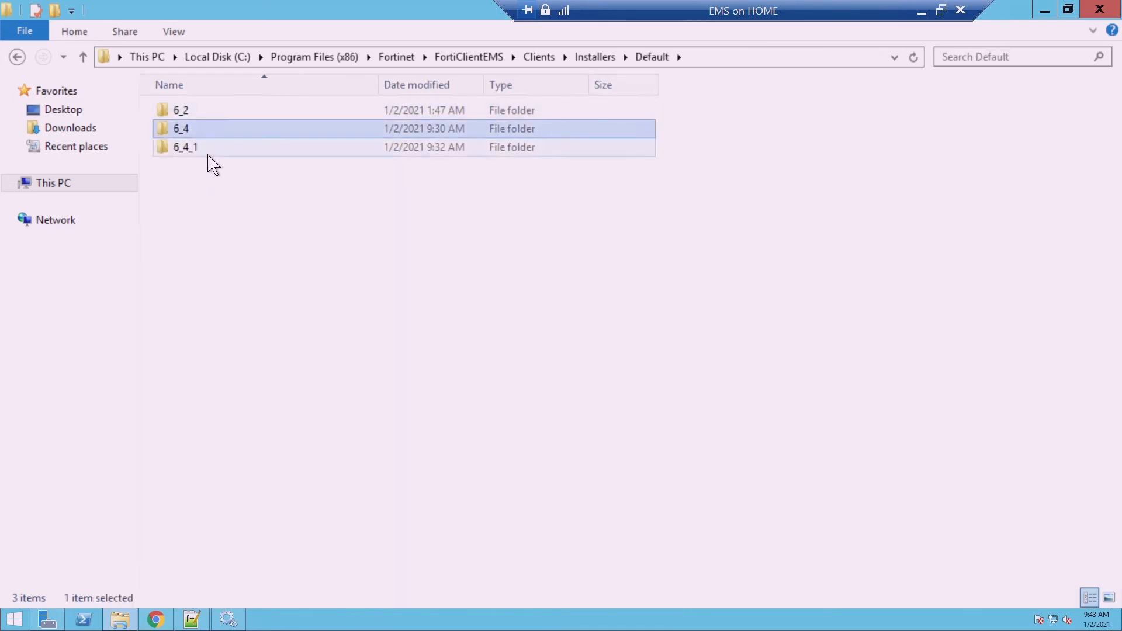
{"action": "left_click", "coordinate": [206, 154]}
{"action": "left_click", "coordinate": [205, 137]}
{"action": "left_click", "coordinate": [205, 153]}
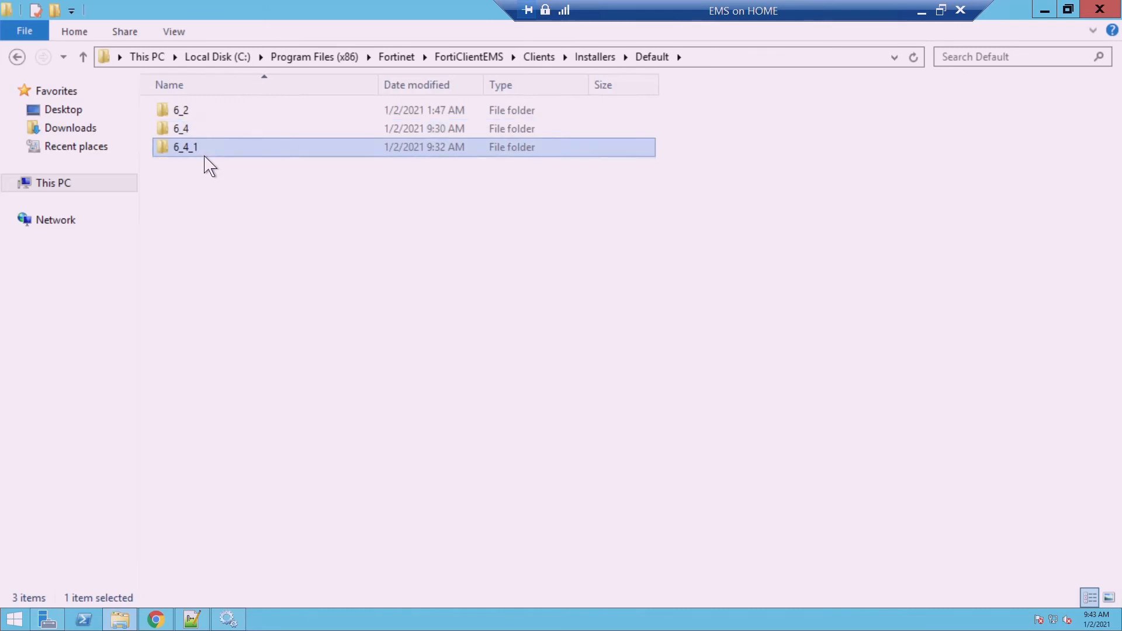
{"action": "left_click", "coordinate": [200, 134]}
{"action": "double_click", "coordinate": [200, 135]}
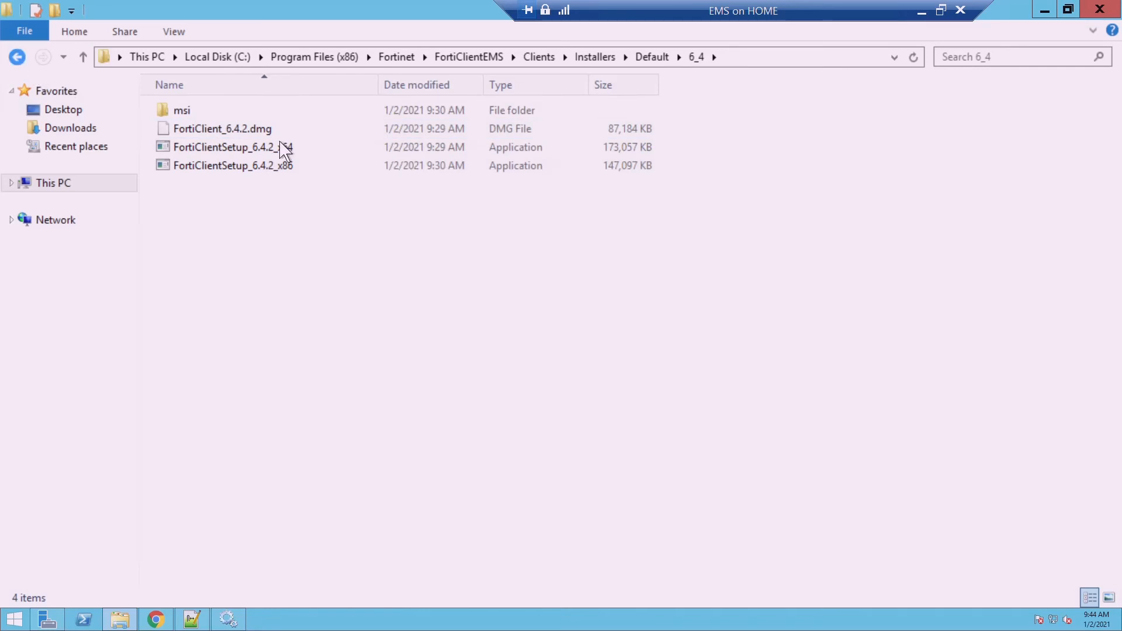
{"action": "key", "text": "alt+Left"}
Check the 6_4_1 folder's FortiClient 6.4.1 installers, then return to Default
{"action": "double_click", "coordinate": [241, 156]}
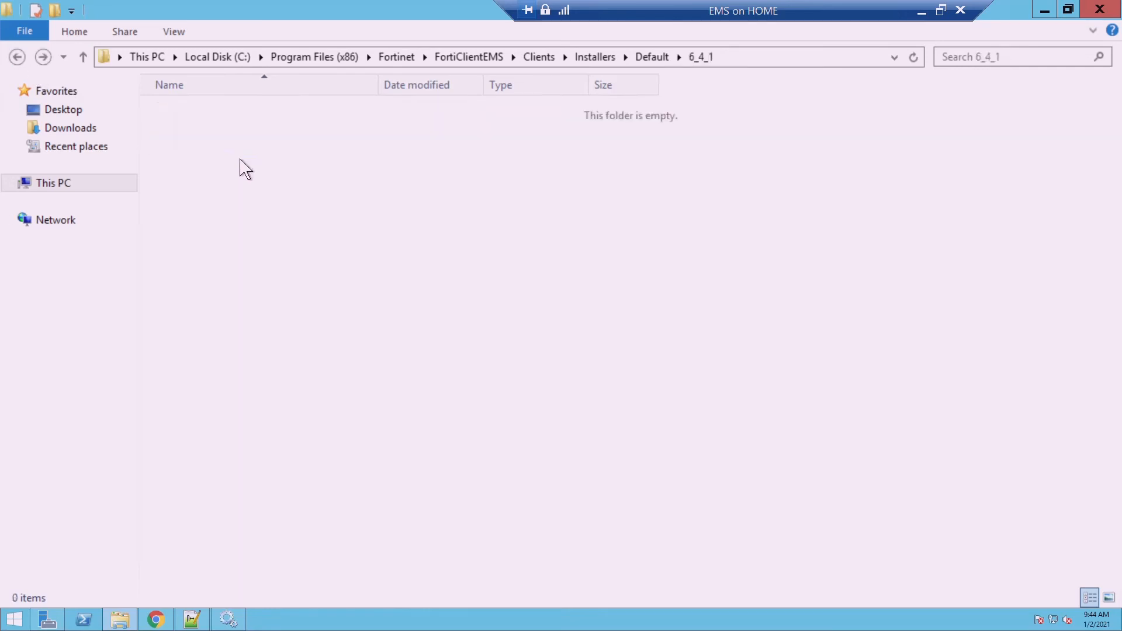
{"action": "left_click", "coordinate": [240, 131]}
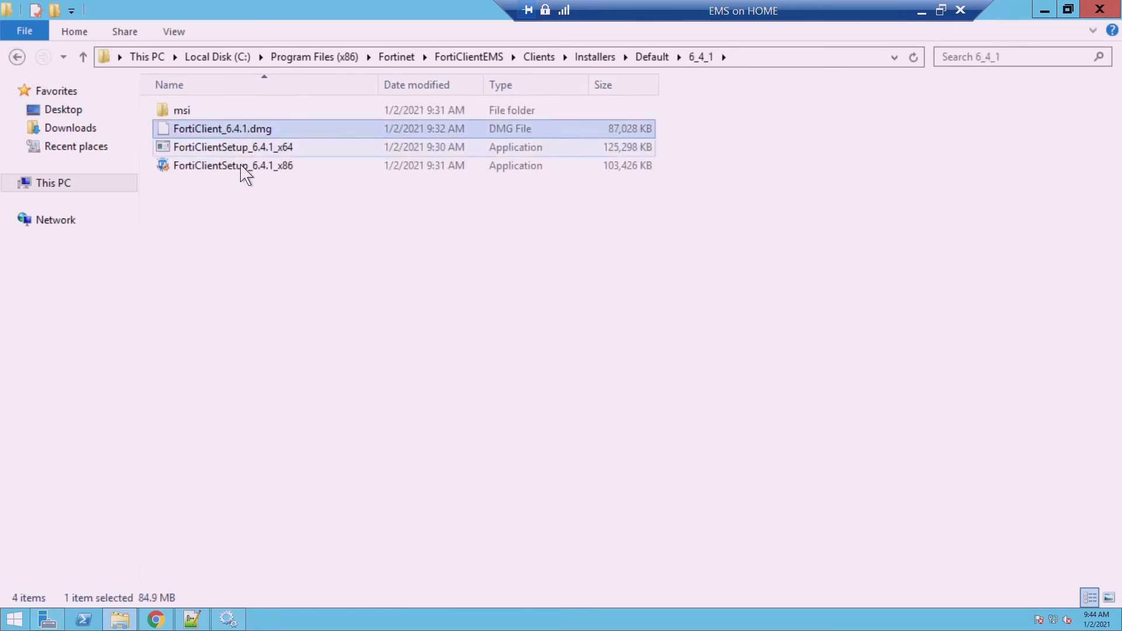
{"action": "left_click", "coordinate": [240, 171]}
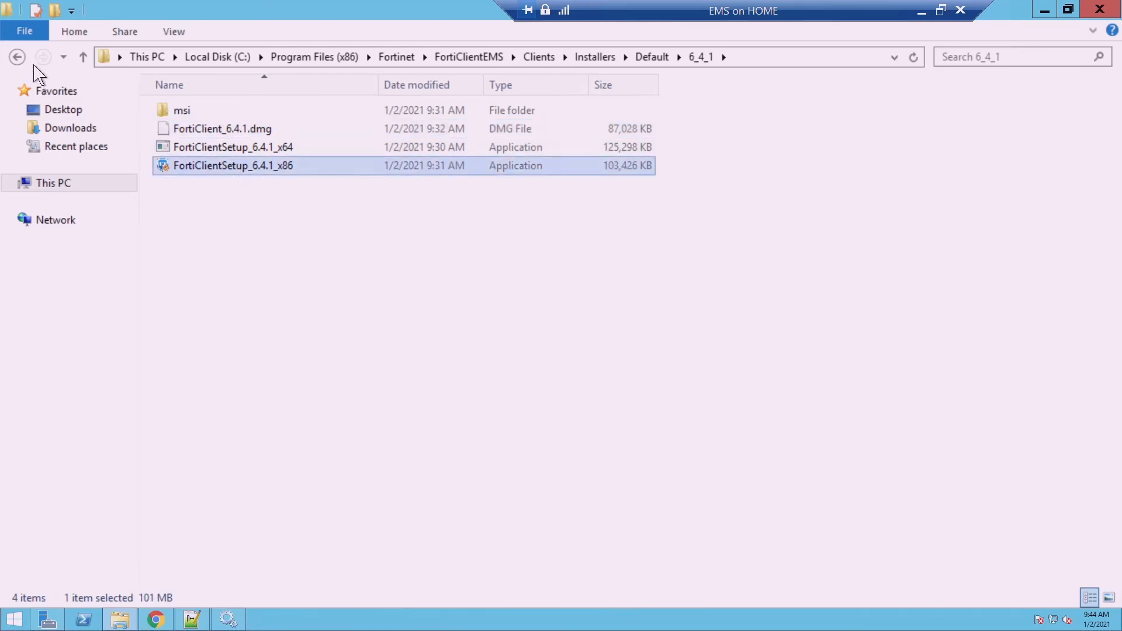
{"action": "left_click", "coordinate": [17, 57]}
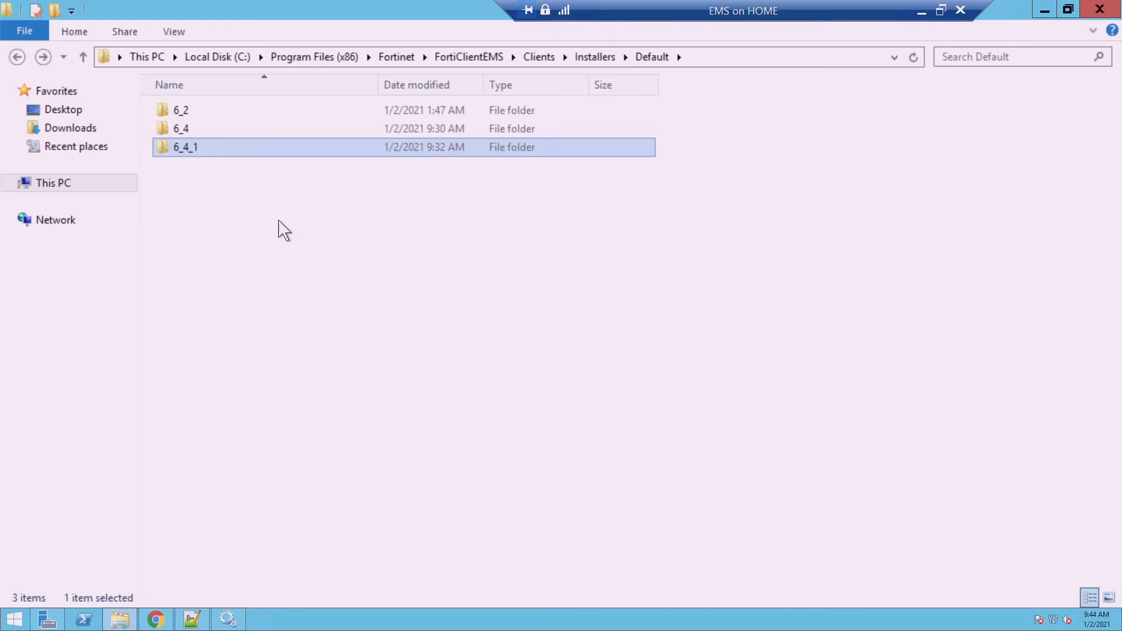
{"action": "left_click", "coordinate": [204, 137]}
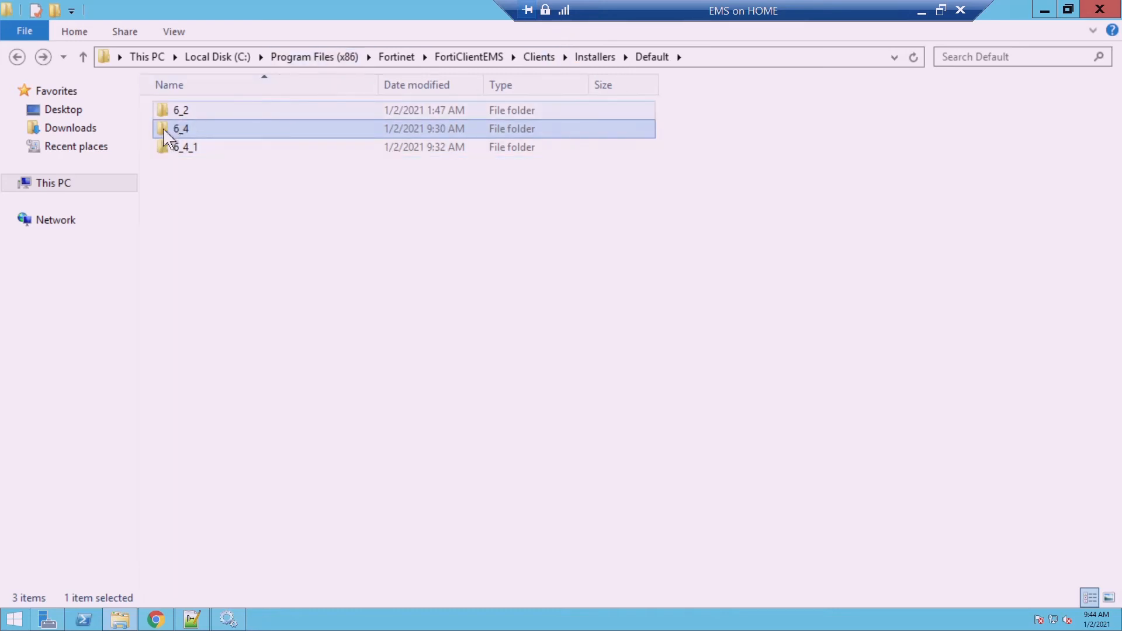
{"action": "mouse_move", "coordinate": [209, 159]}
{"action": "left_click", "coordinate": [193, 155]}
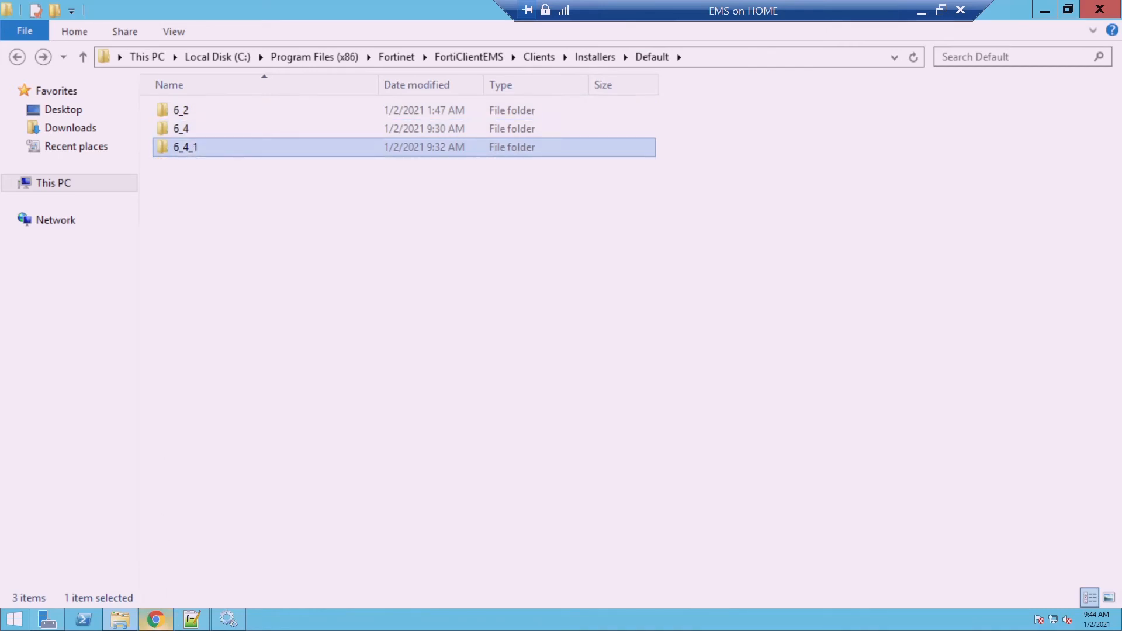
{"action": "left_click", "coordinate": [155, 620]}
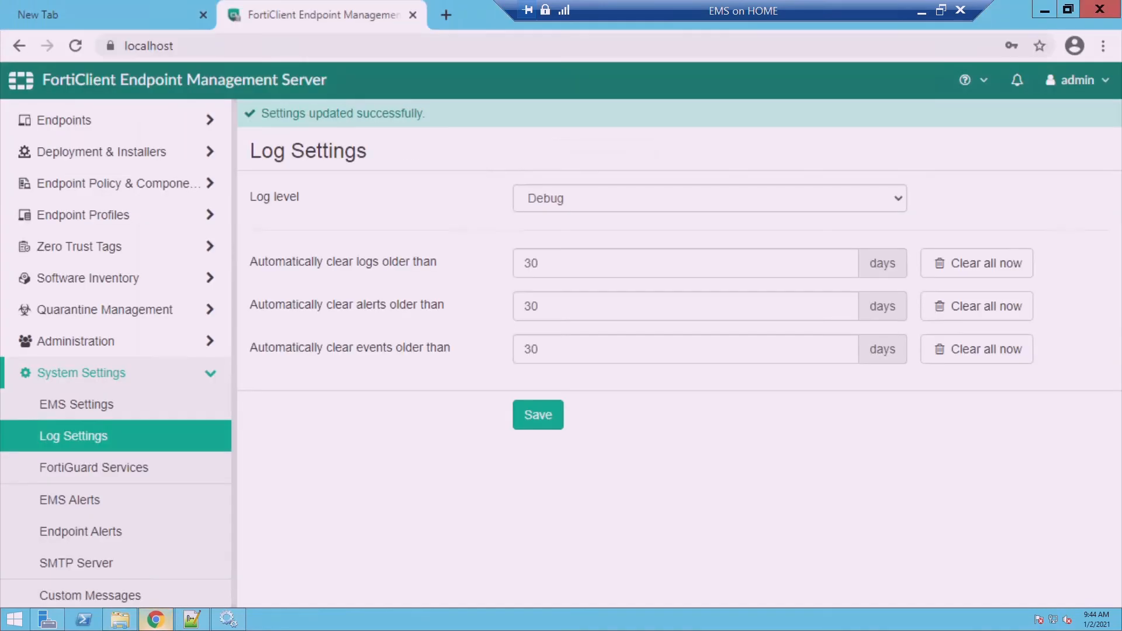
Delete the 6_4_1 package under Deployment & Installers > FortiClient Installer
{"action": "left_click", "coordinate": [141, 166]}
{"action": "left_click", "coordinate": [126, 222]}
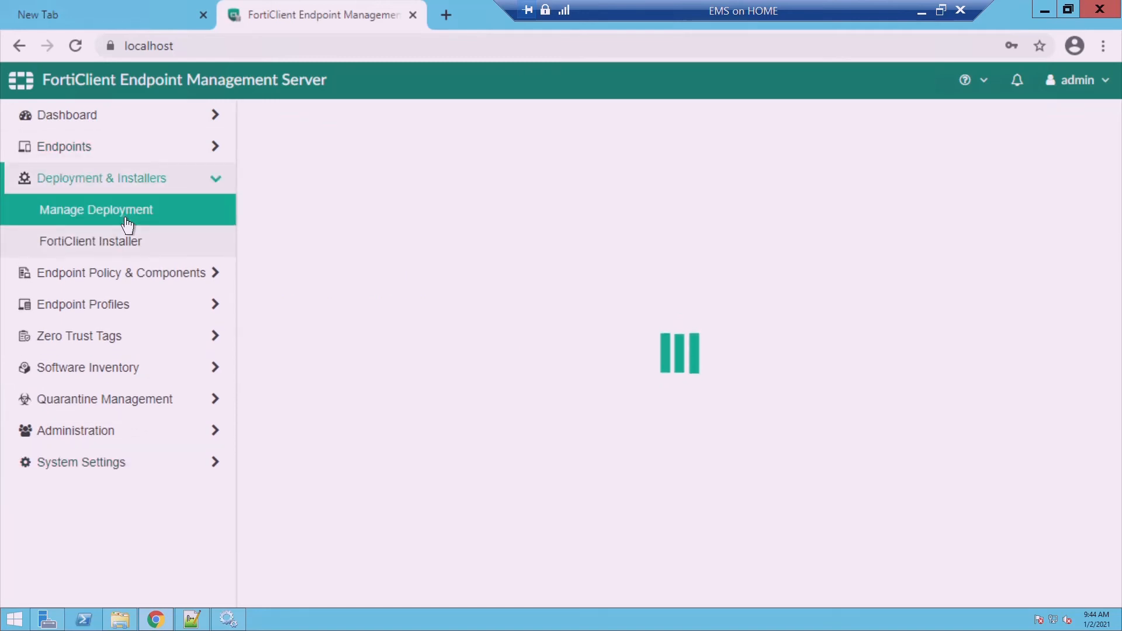
{"action": "left_click", "coordinate": [114, 258]}
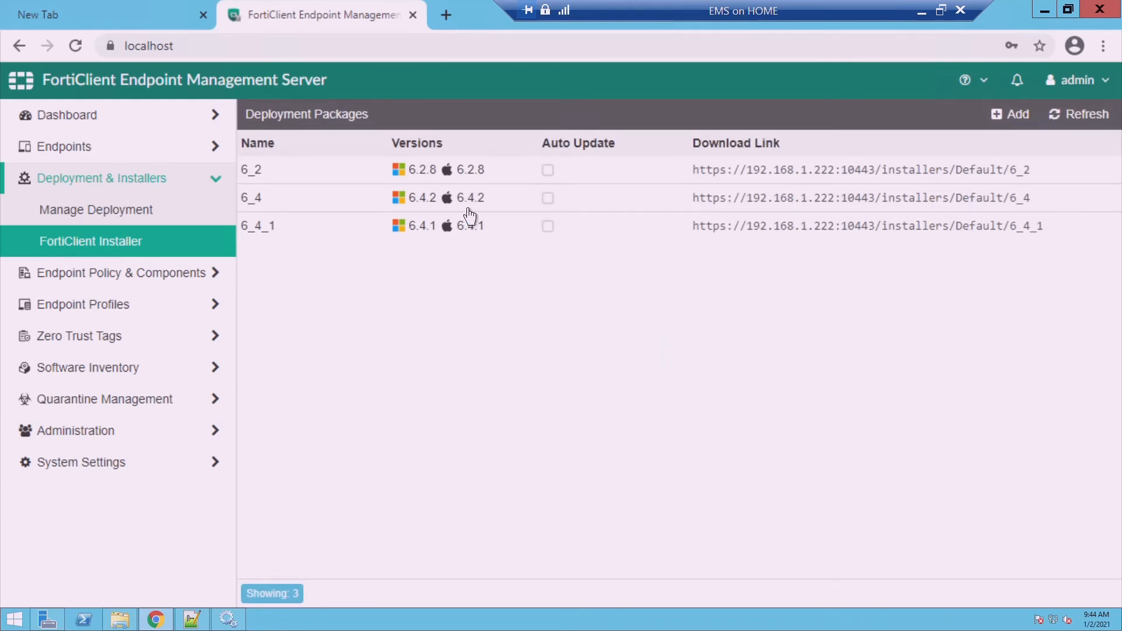
{"action": "left_click", "coordinate": [314, 239]}
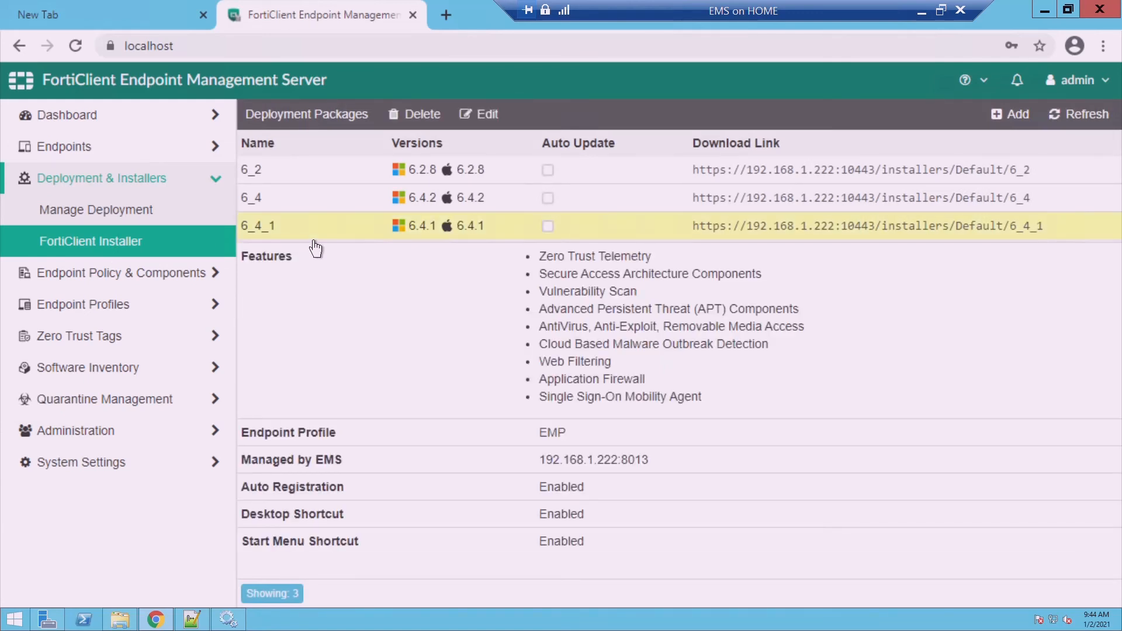
{"action": "left_click", "coordinate": [427, 125]}
{"action": "left_click", "coordinate": [549, 184]}
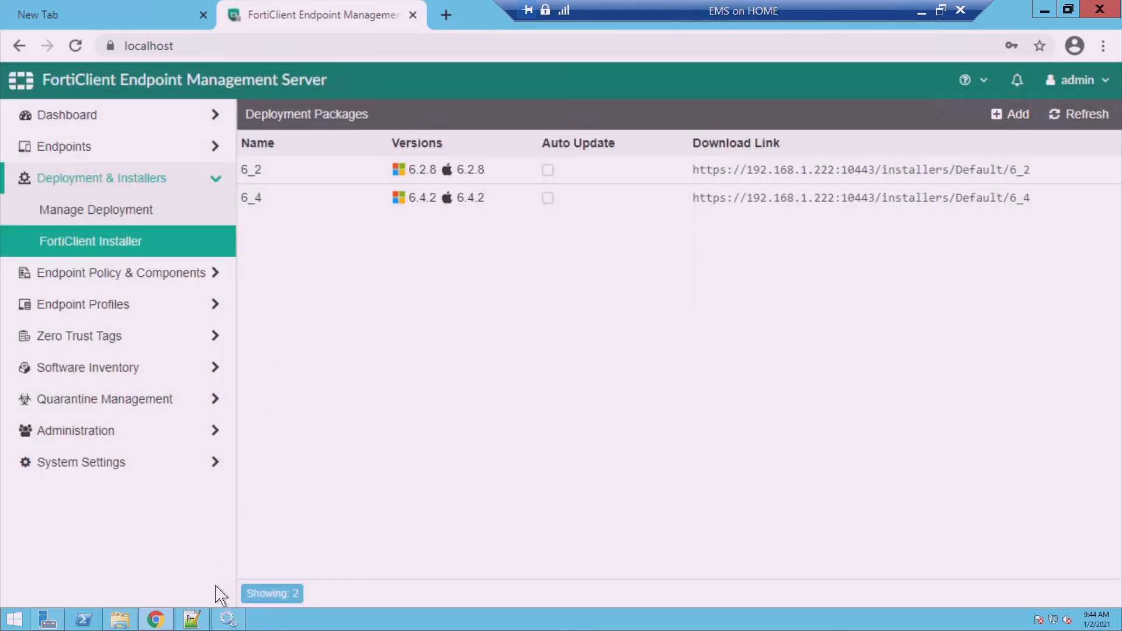
{"action": "left_click", "coordinate": [126, 620]}
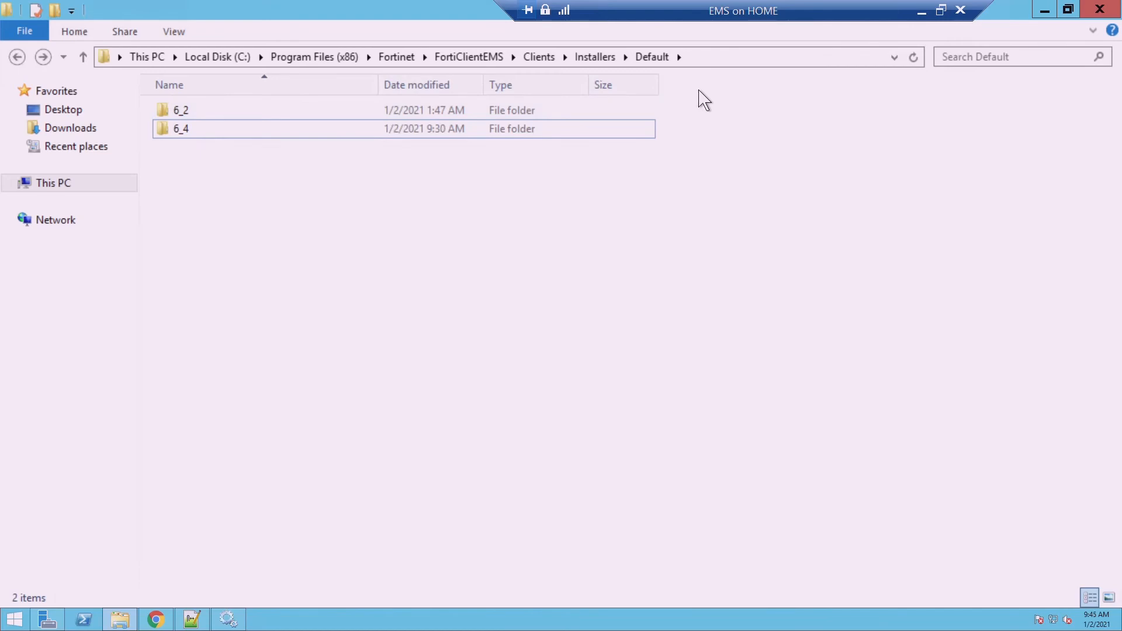
Check the 6_4 folder's contents, go back, and minimize File Explorer
{"action": "double_click", "coordinate": [197, 137]}
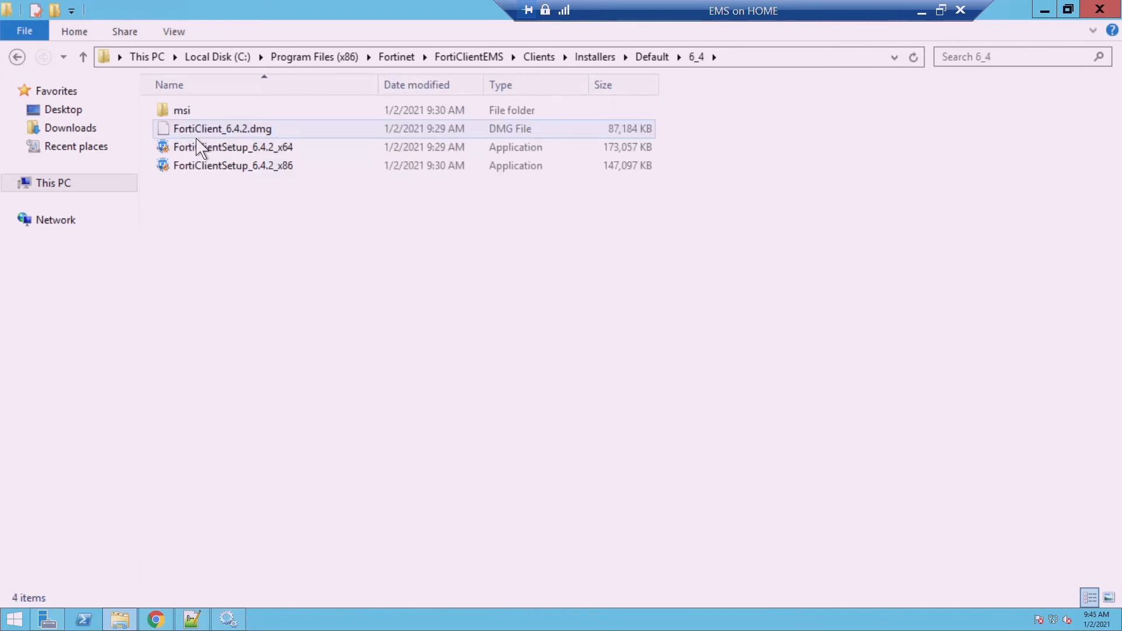
{"action": "left_click", "coordinate": [22, 60]}
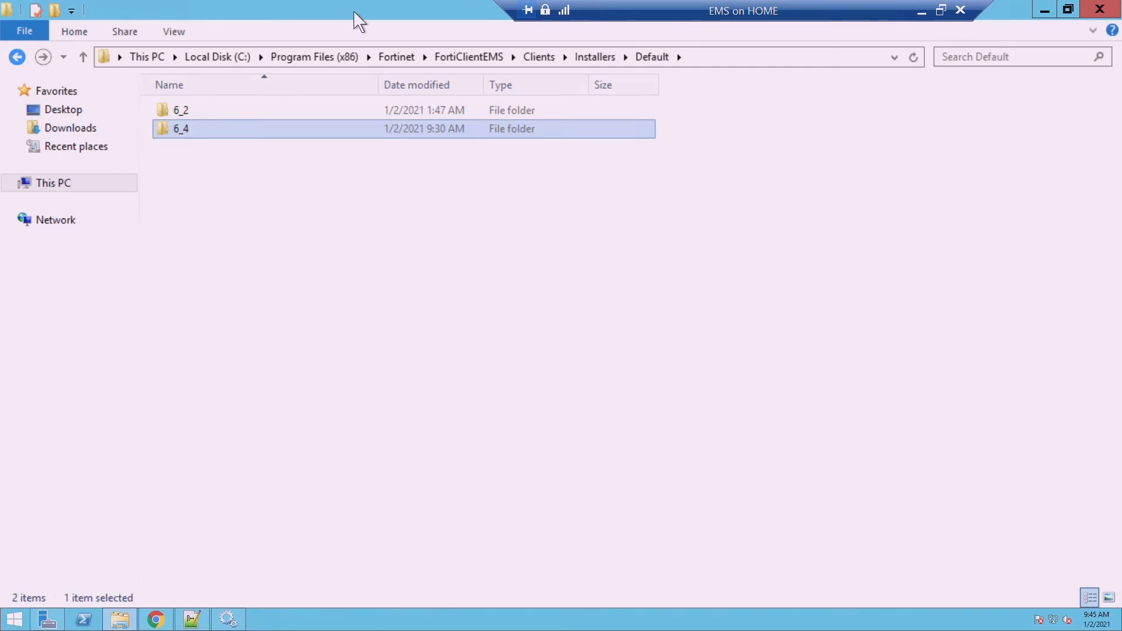
{"action": "left_click", "coordinate": [1046, 11]}
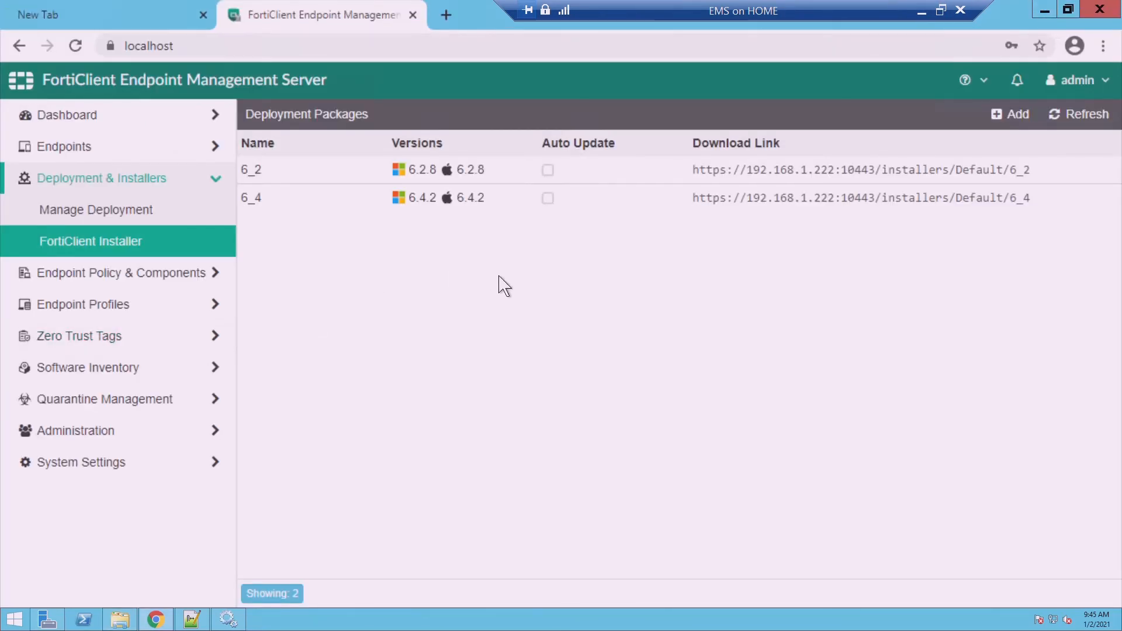
Open the 6_4 package's Download Link in a new tab
{"action": "right_click", "coordinate": [798, 209]}
{"action": "key", "text": "Escape"}
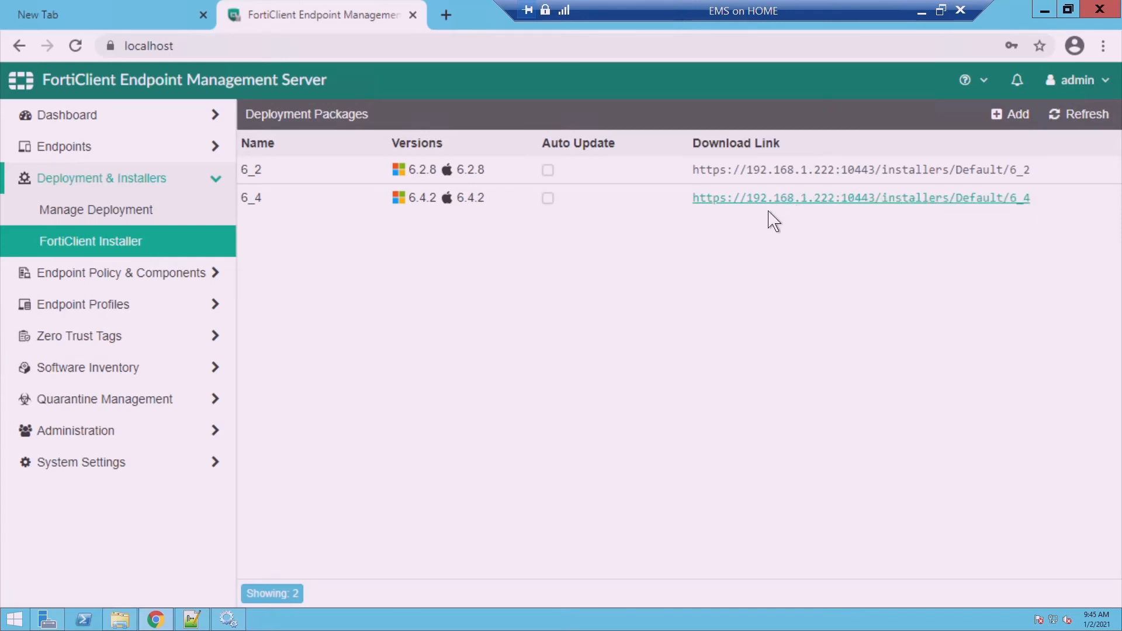
{"action": "left_click", "coordinate": [769, 214]}
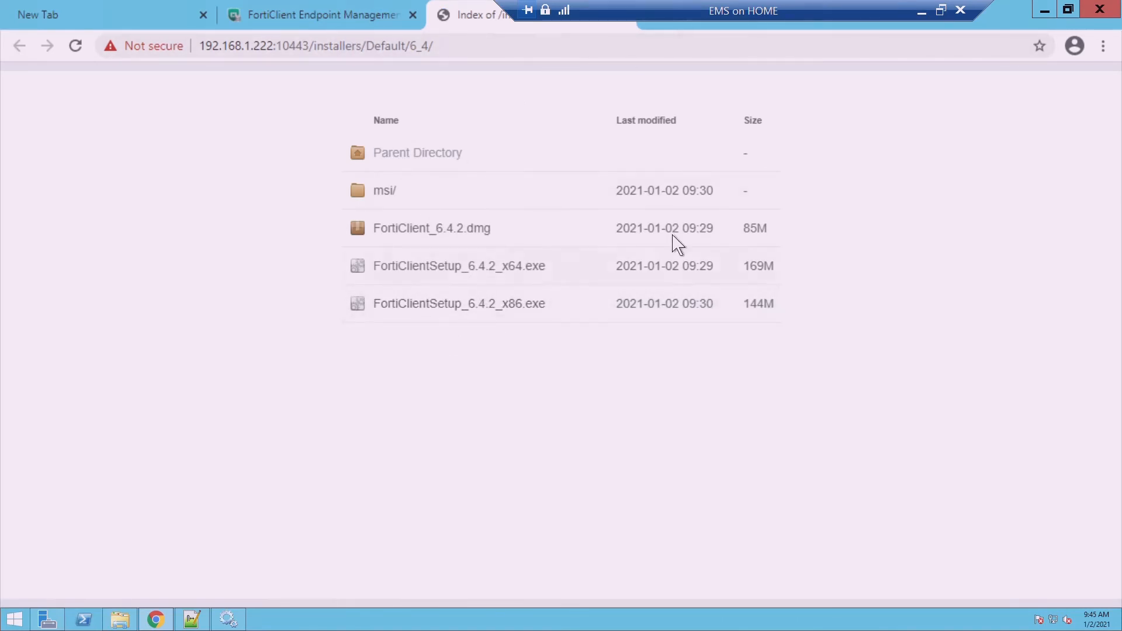
Return to the EMS tab, open Manage Deployment, and minimize the VM window
{"action": "left_click", "coordinate": [318, 22]}
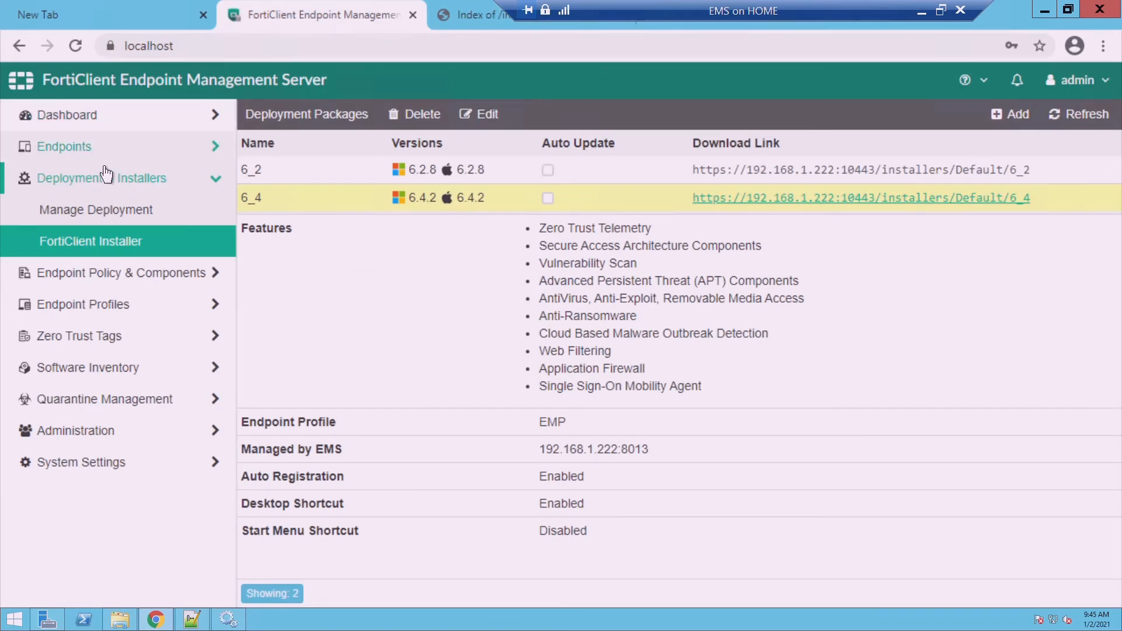
{"action": "left_click", "coordinate": [110, 221]}
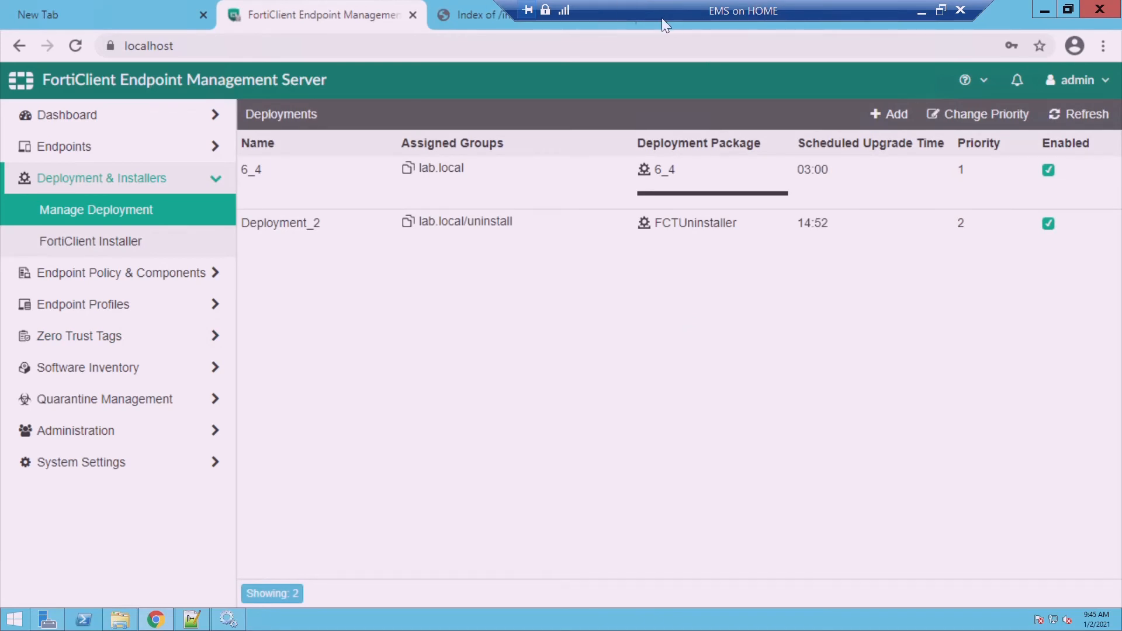
{"action": "left_click", "coordinate": [920, 10]}
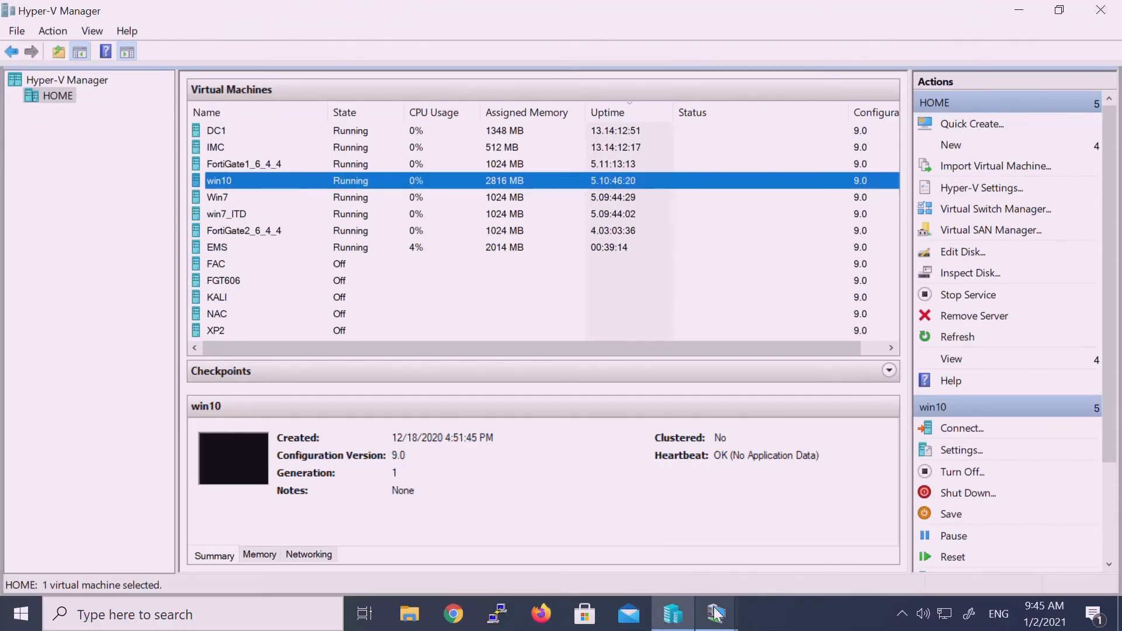
On the win10 VM, confirm FortiClient is version 6.2.8.1012 and connected to EMS 192.168.1.222
{"action": "mouse_move", "coordinate": [717, 622]}
{"action": "left_click", "coordinate": [807, 522]}
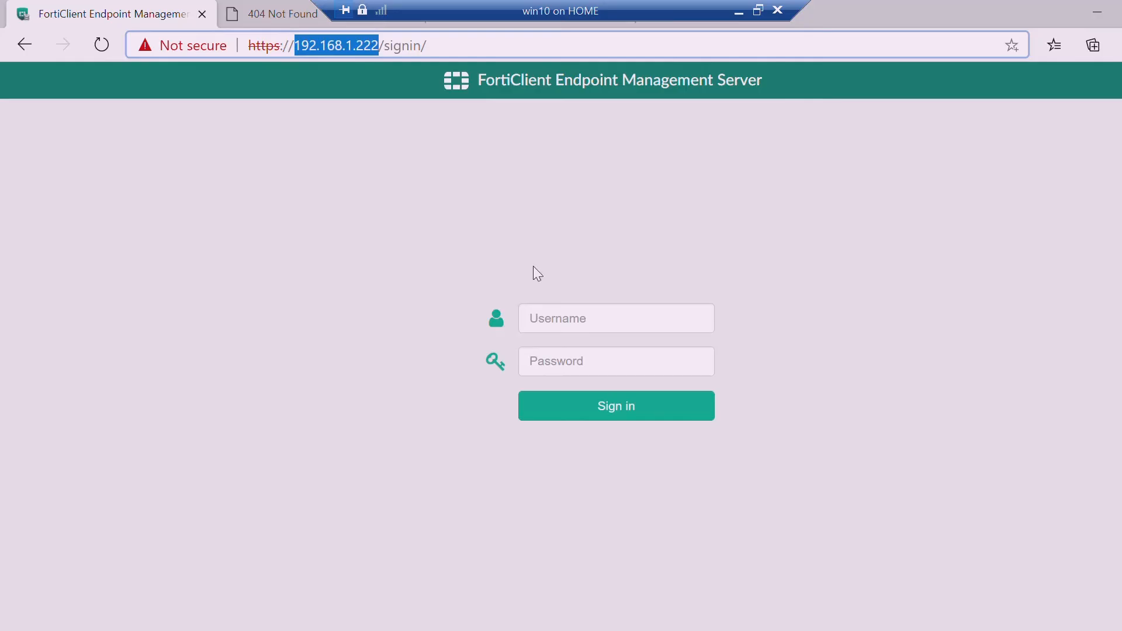
{"action": "left_click", "coordinate": [715, 613]}
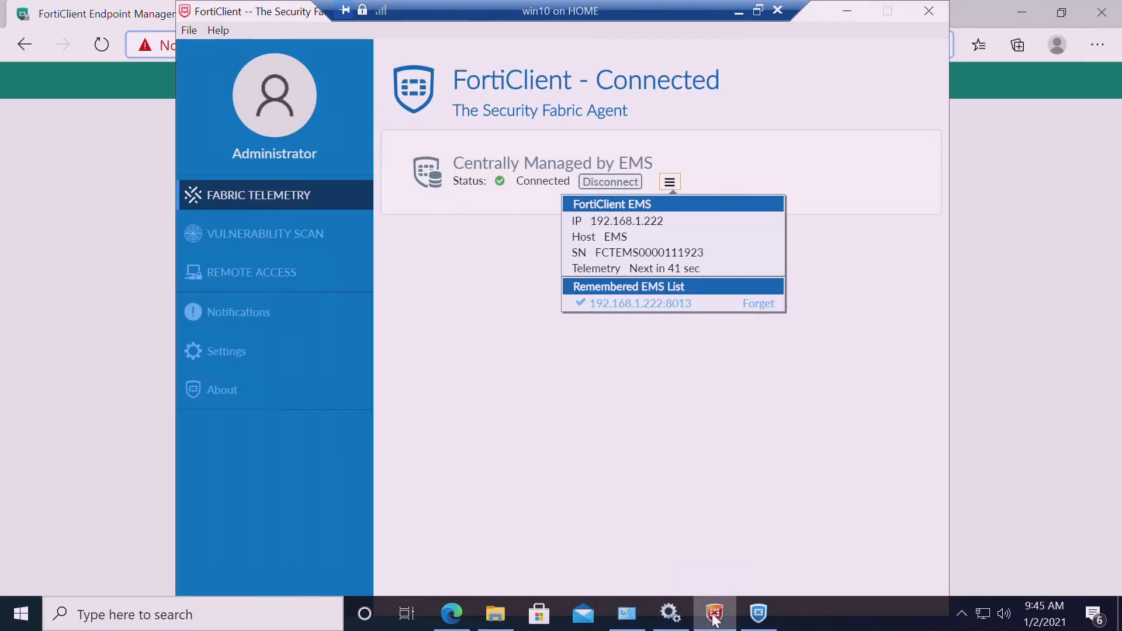
{"action": "left_click", "coordinate": [246, 393]}
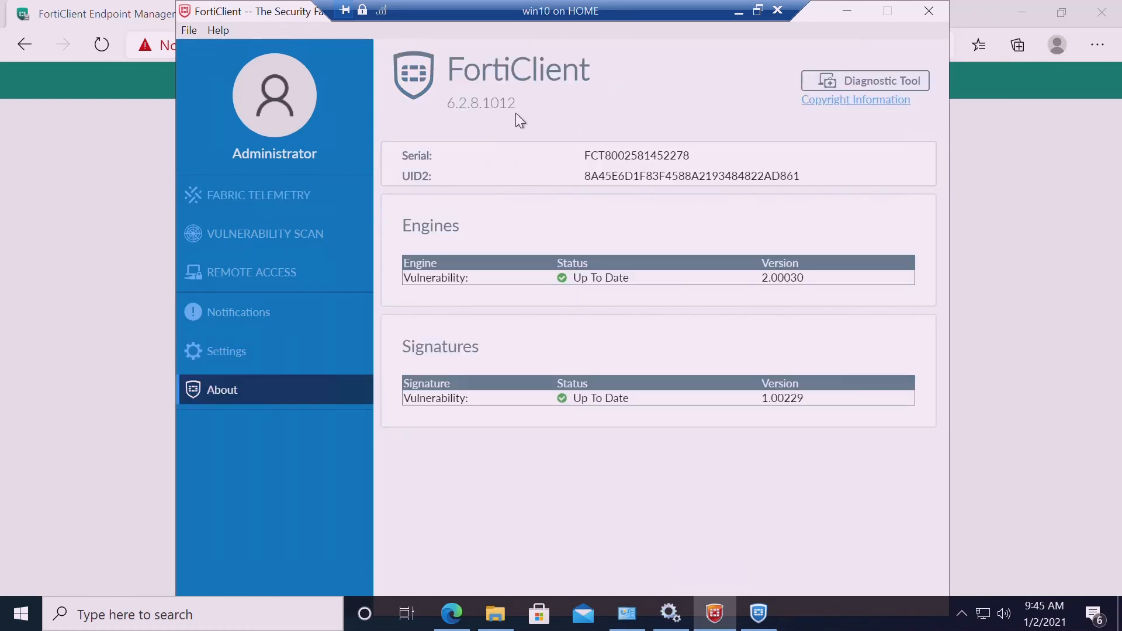
{"action": "left_click", "coordinate": [238, 209]}
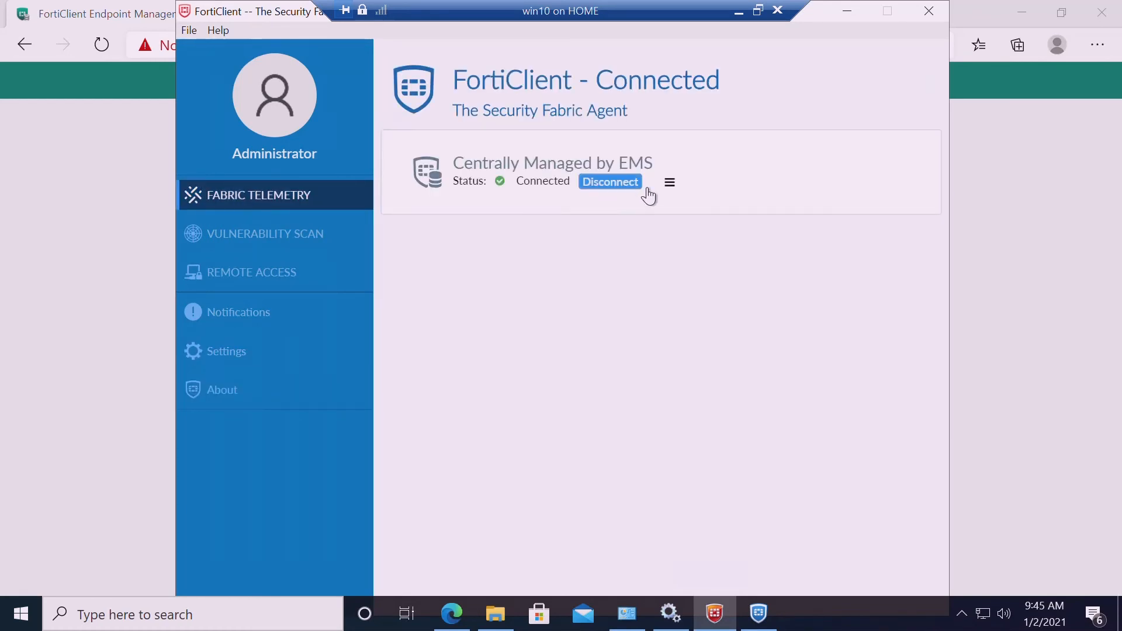
{"action": "left_click", "coordinate": [671, 183]}
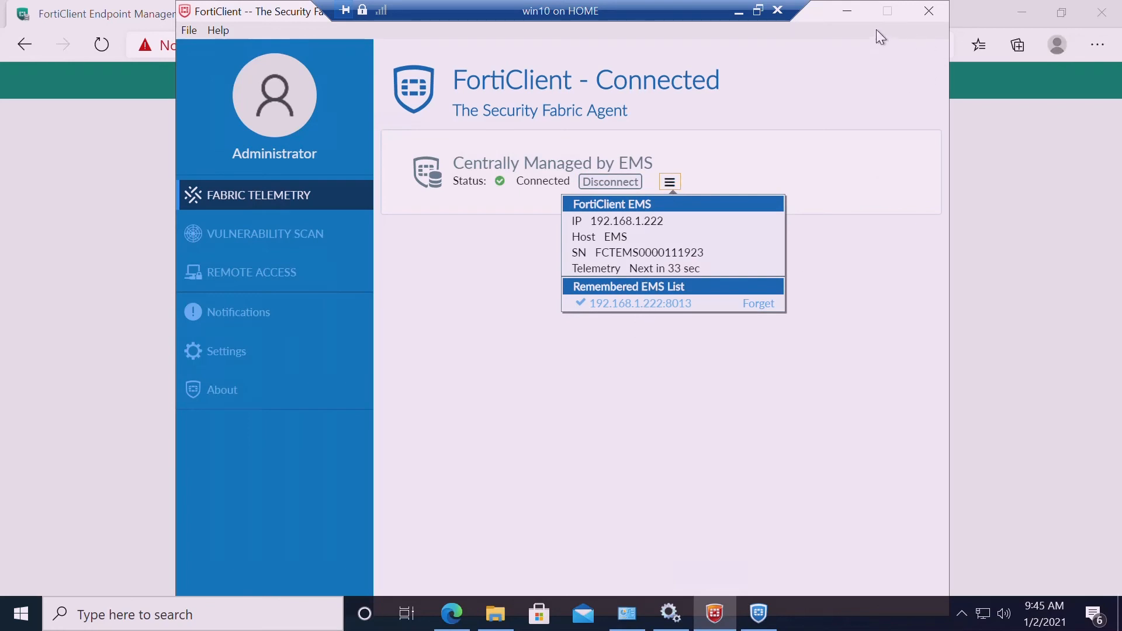
{"action": "left_click", "coordinate": [849, 10]}
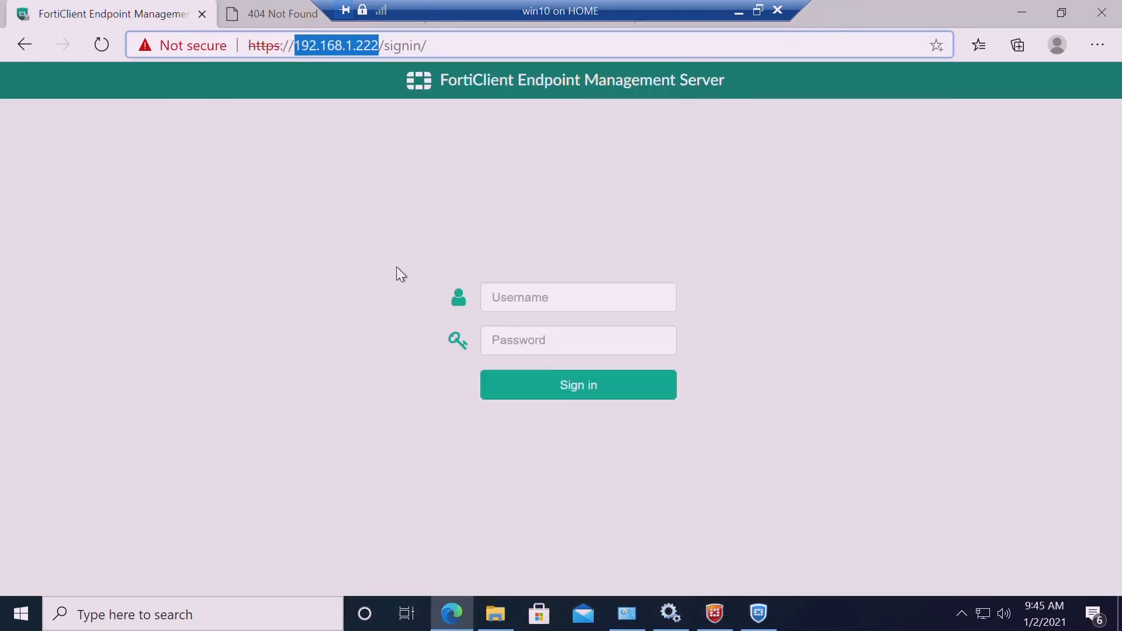
Sign in to the EMS web console with the admin username and password, then minimize the VM
{"action": "left_click", "coordinate": [525, 309]}
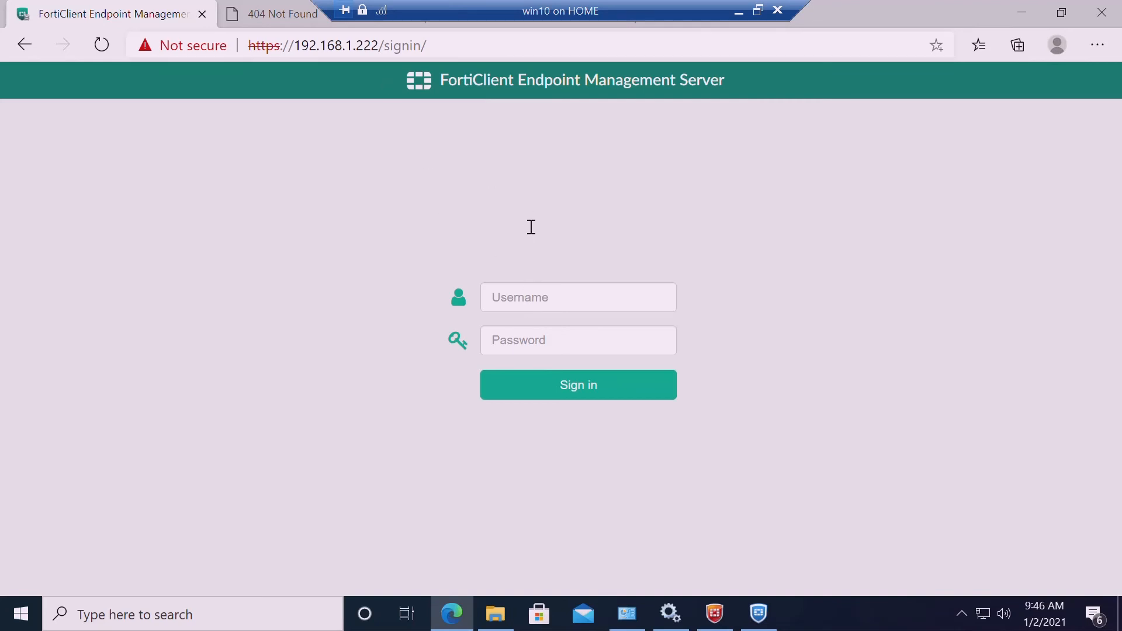
{"action": "left_click", "coordinate": [513, 303]}
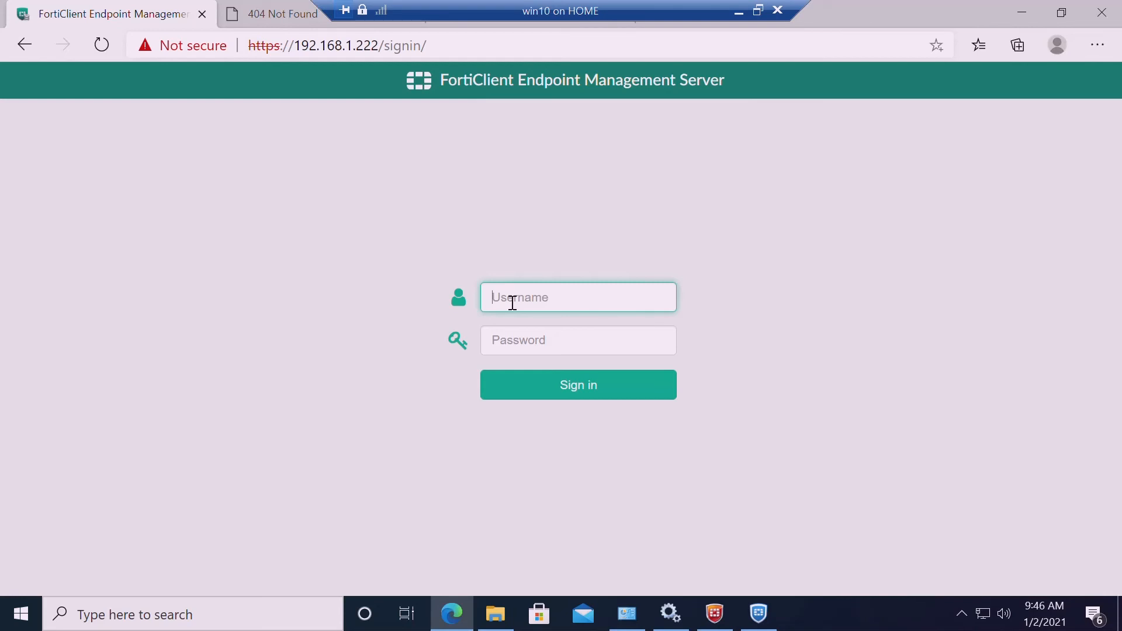
{"action": "type", "text": "admin"}
{"action": "key", "text": "Tab"}
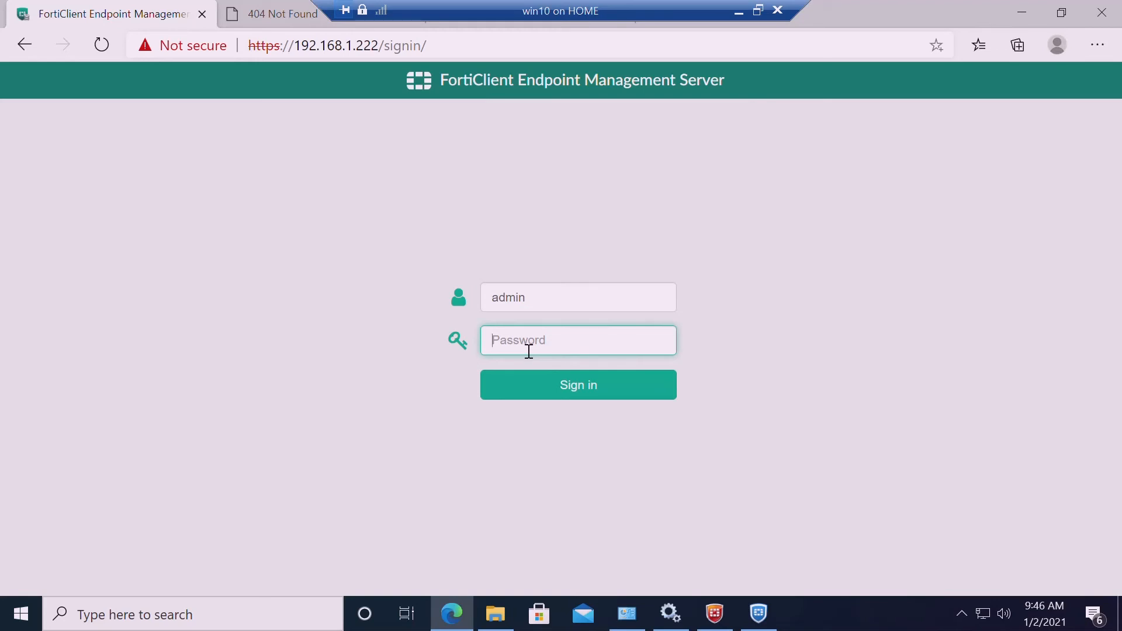
{"action": "type", "text": "•••••••••"}
{"action": "key", "text": "Return"}
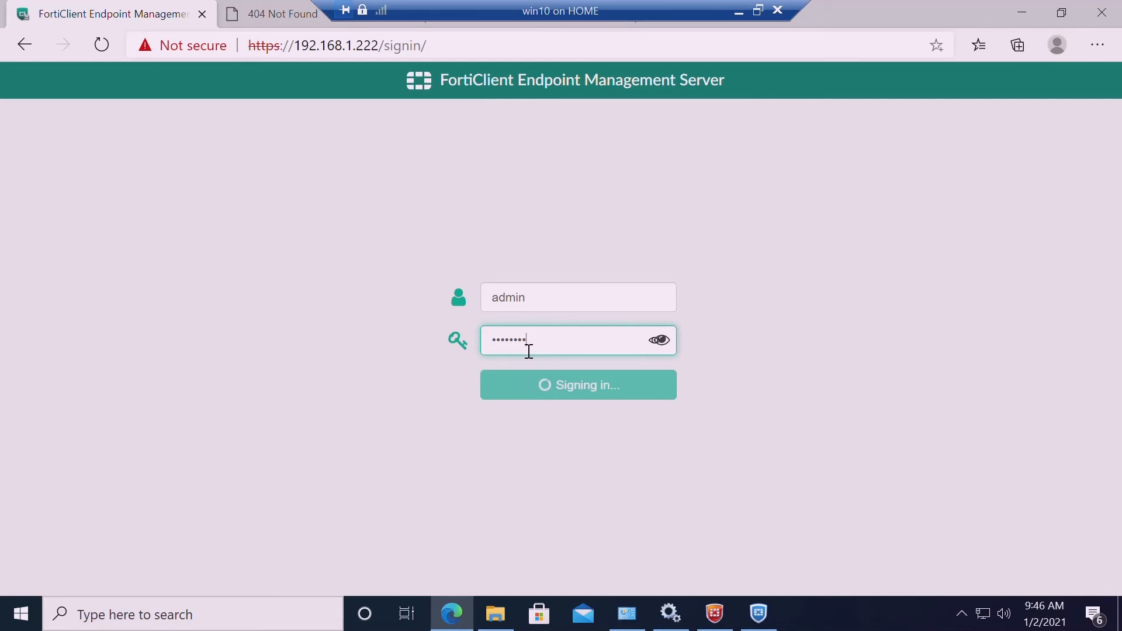
{"action": "left_click", "coordinate": [738, 10]}
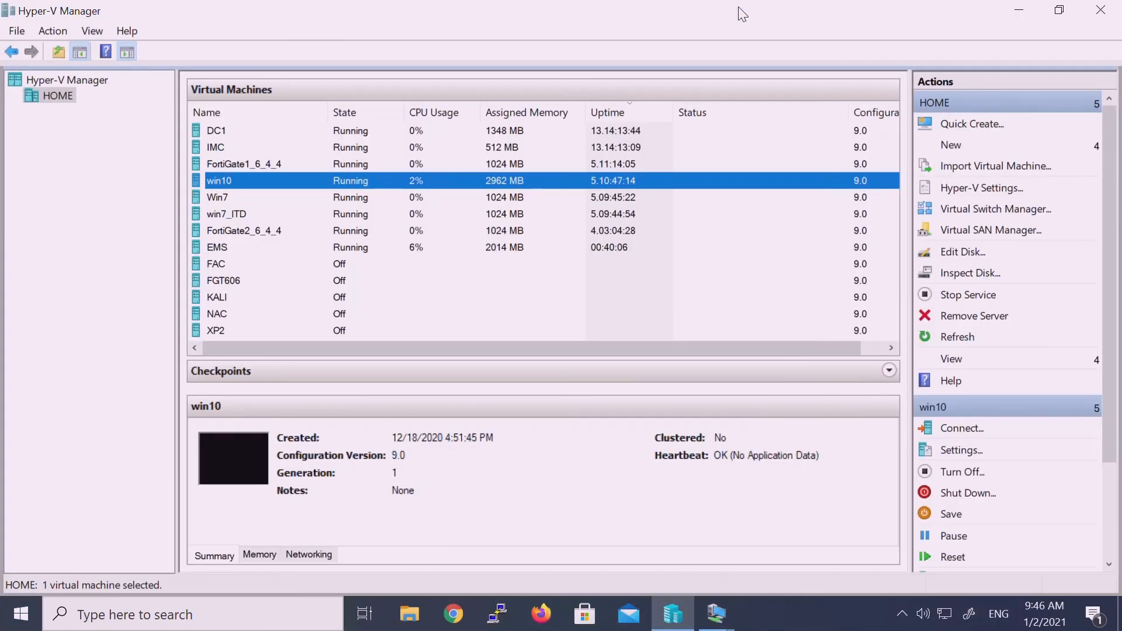
Bring the EMS on HOME virtual machine back, showing the Installers\Default folder with 6_2 and 6_4
{"action": "left_click", "coordinate": [717, 614]}
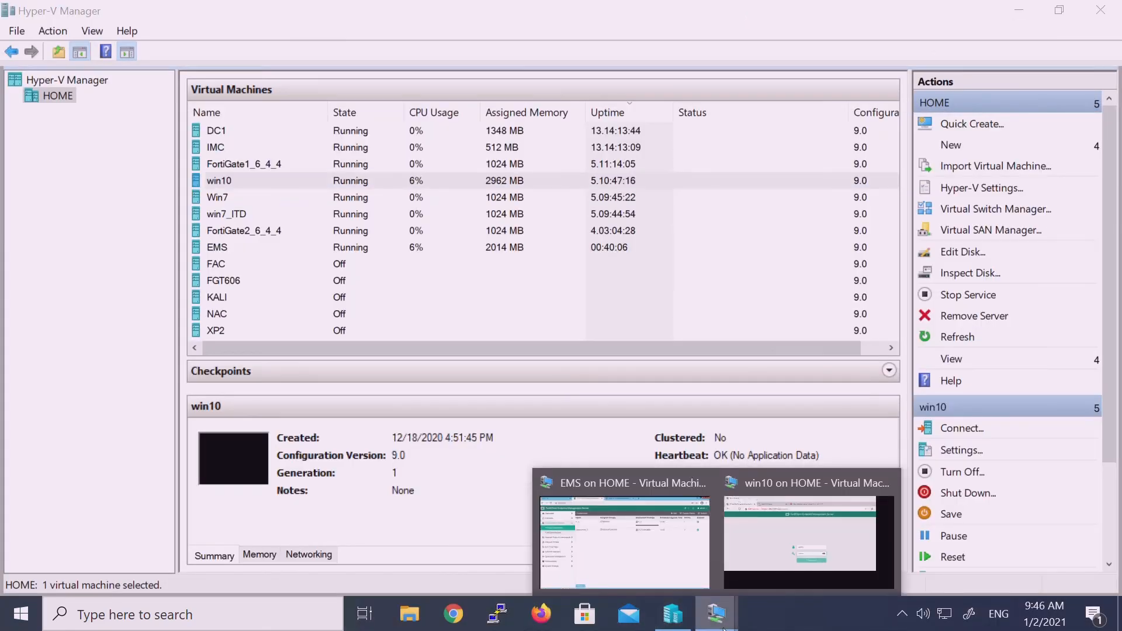
{"action": "left_click", "coordinate": [643, 567]}
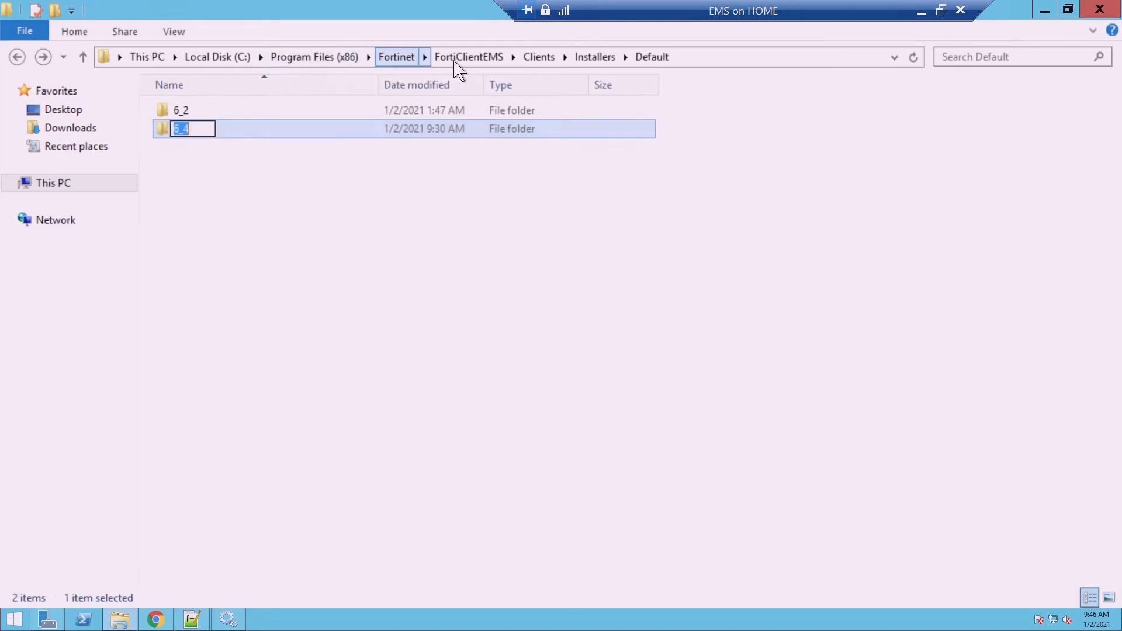
Open the FortiClientEMS logs folder and look over the fcmupdate and FcmAdDaemon log files
{"action": "left_click", "coordinate": [468, 58]}
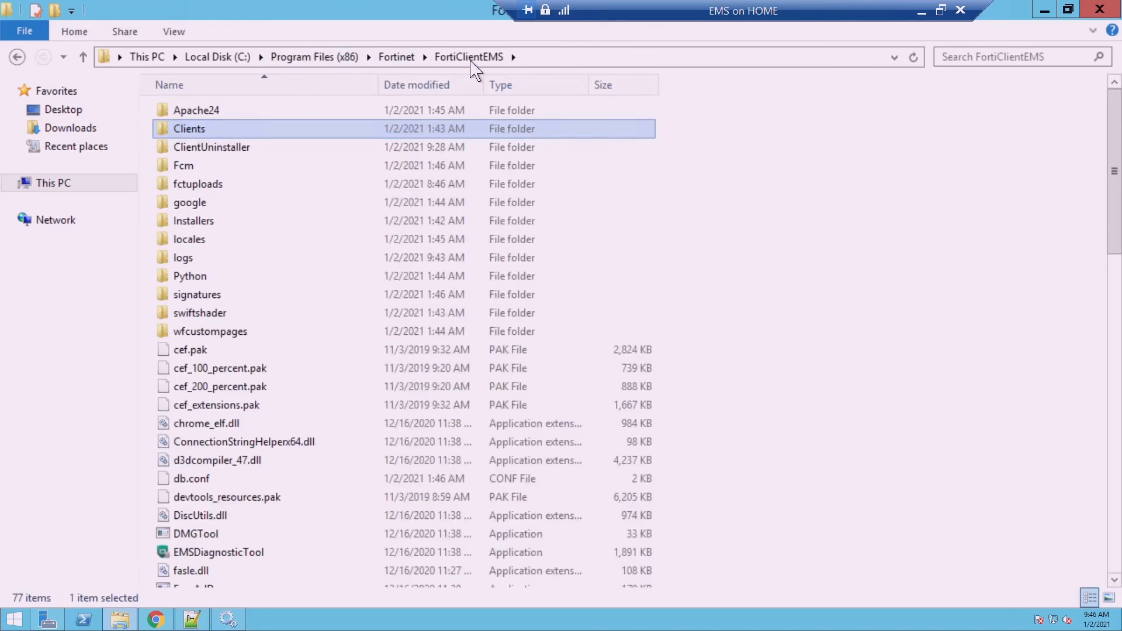
{"action": "double_click", "coordinate": [202, 260]}
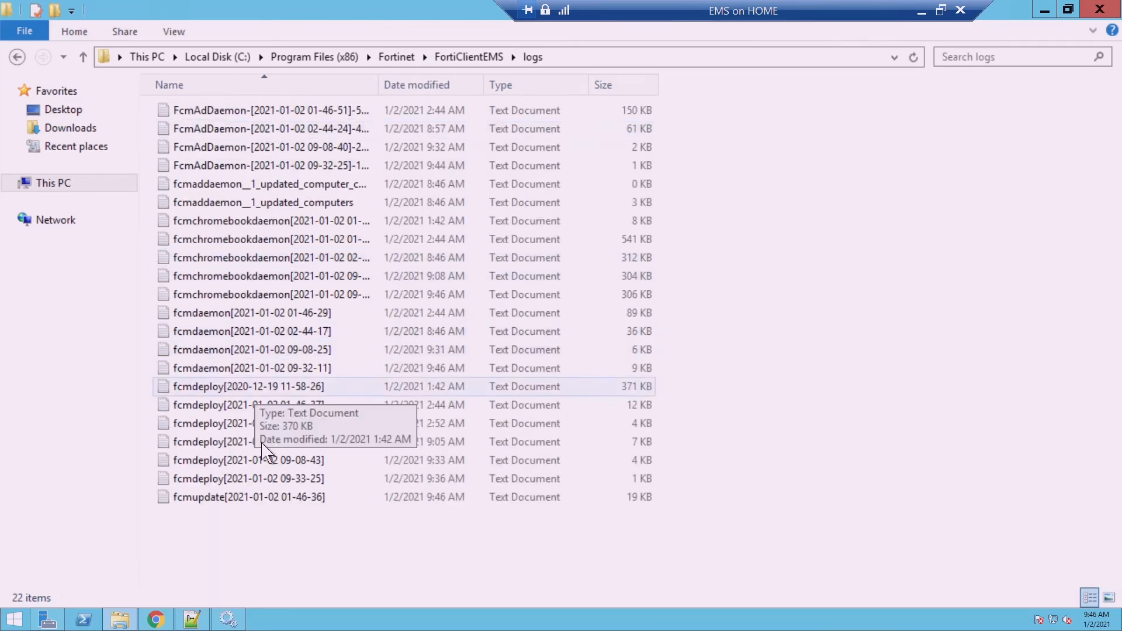
{"action": "left_click", "coordinate": [259, 498]}
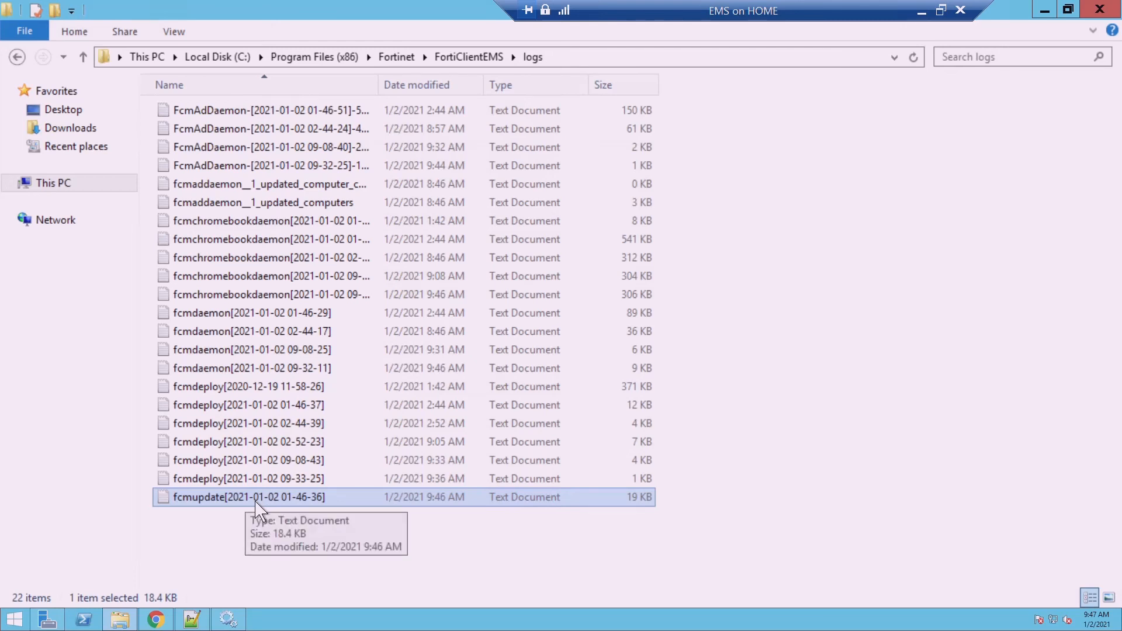
{"action": "left_click", "coordinate": [290, 118]}
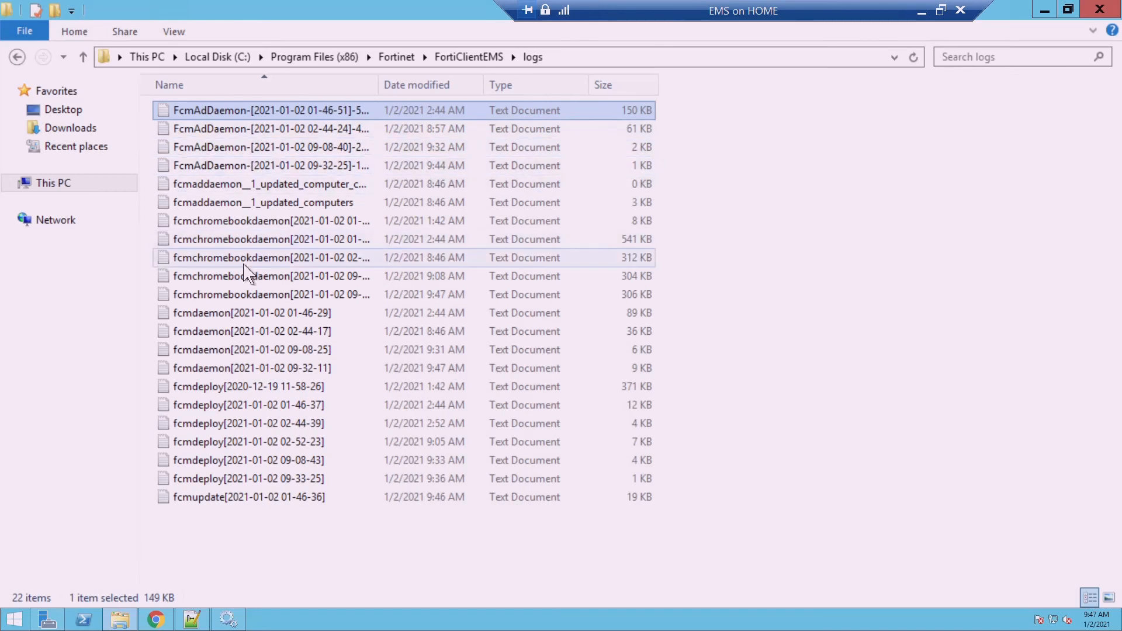
{"action": "left_click", "coordinate": [242, 191]}
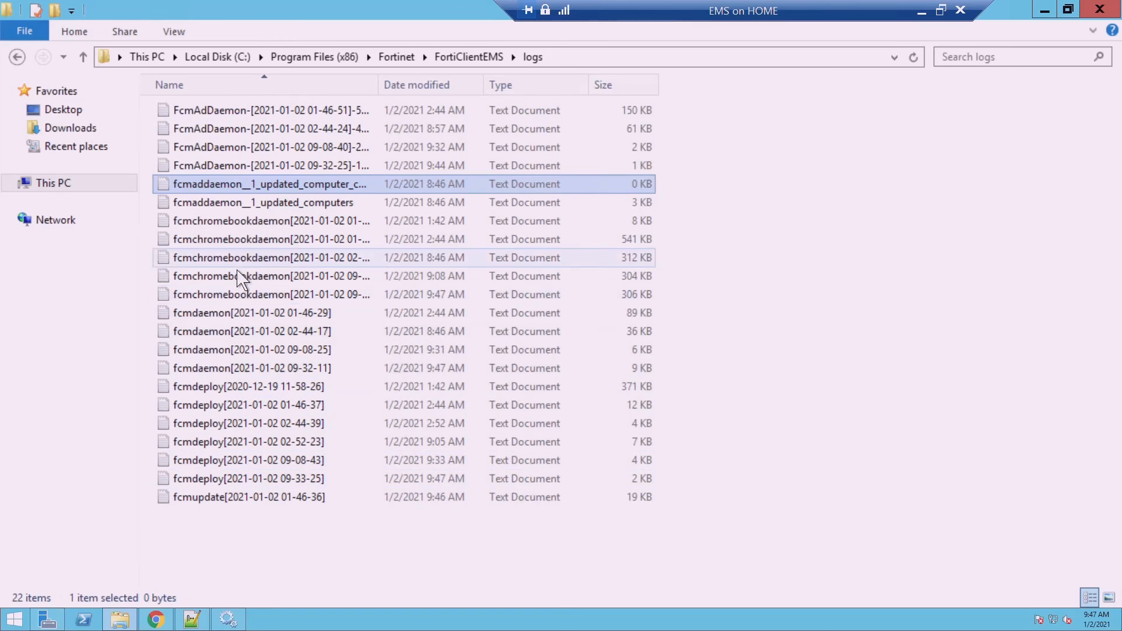
View the fcmupdate log in Notepad, close it, and bring up its right-click options
{"action": "double_click", "coordinate": [214, 507]}
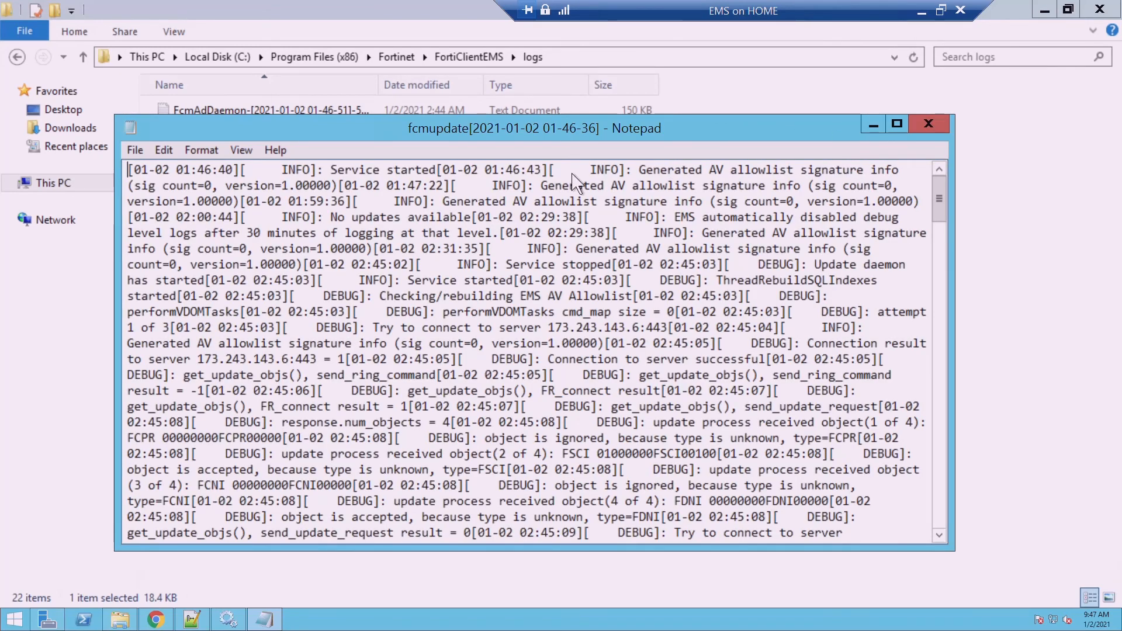
{"action": "key", "text": "alt+F4"}
{"action": "left_click_drag", "start_coordinate": [836, 175], "coordinate": [631, 136]}
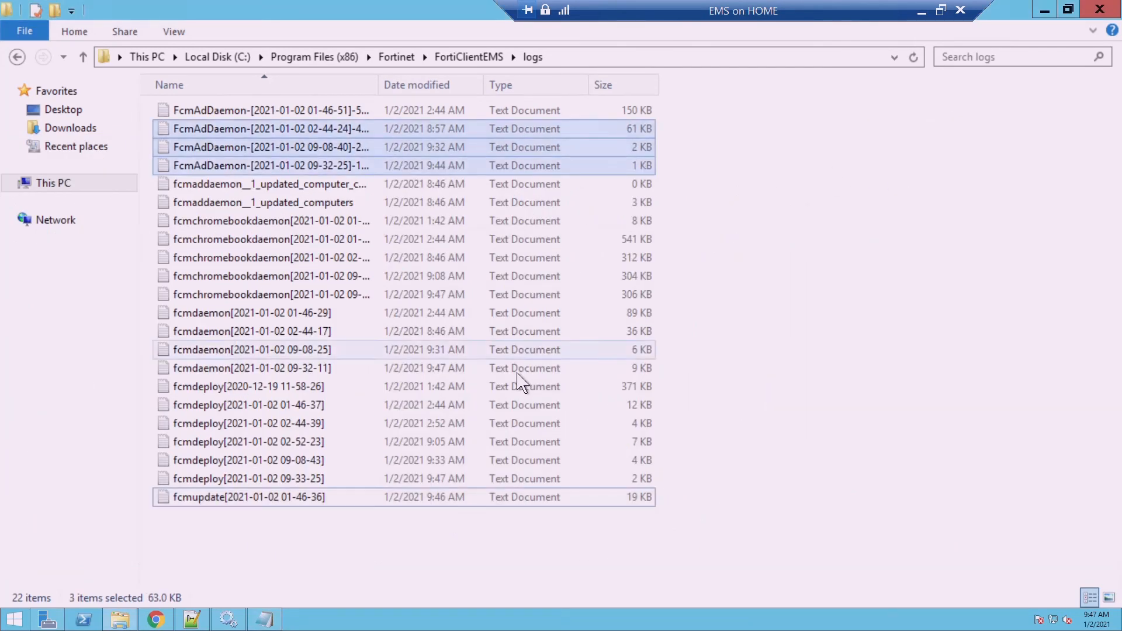
{"action": "left_click", "coordinate": [264, 620]}
{"action": "left_click", "coordinate": [775, 153]}
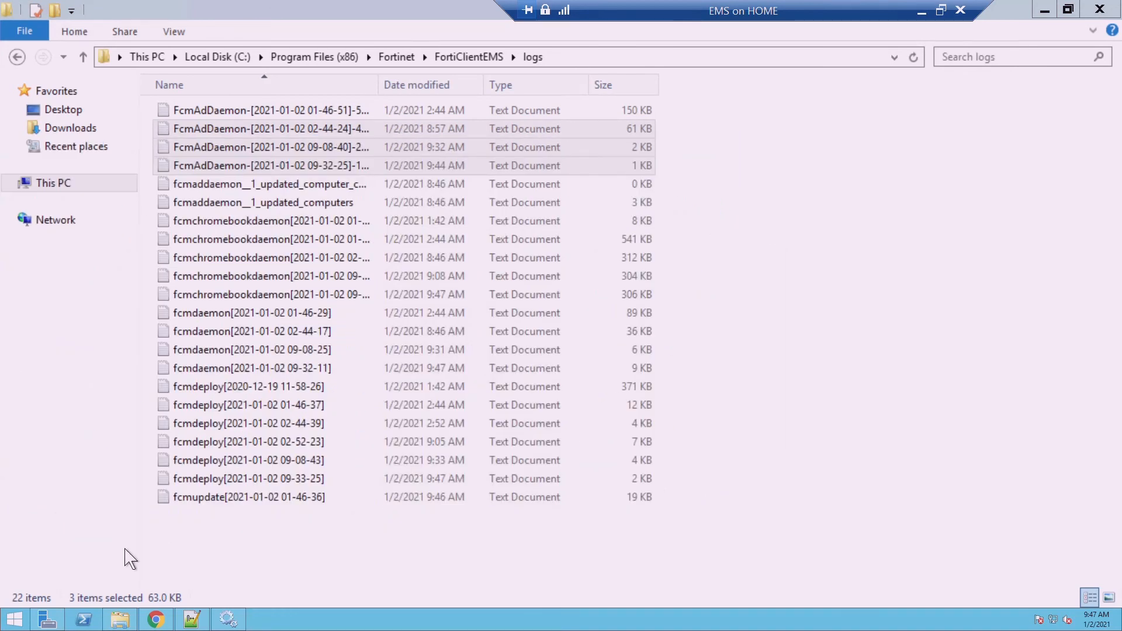
{"action": "left_click", "coordinate": [193, 503]}
{"action": "double_click", "coordinate": [193, 505]}
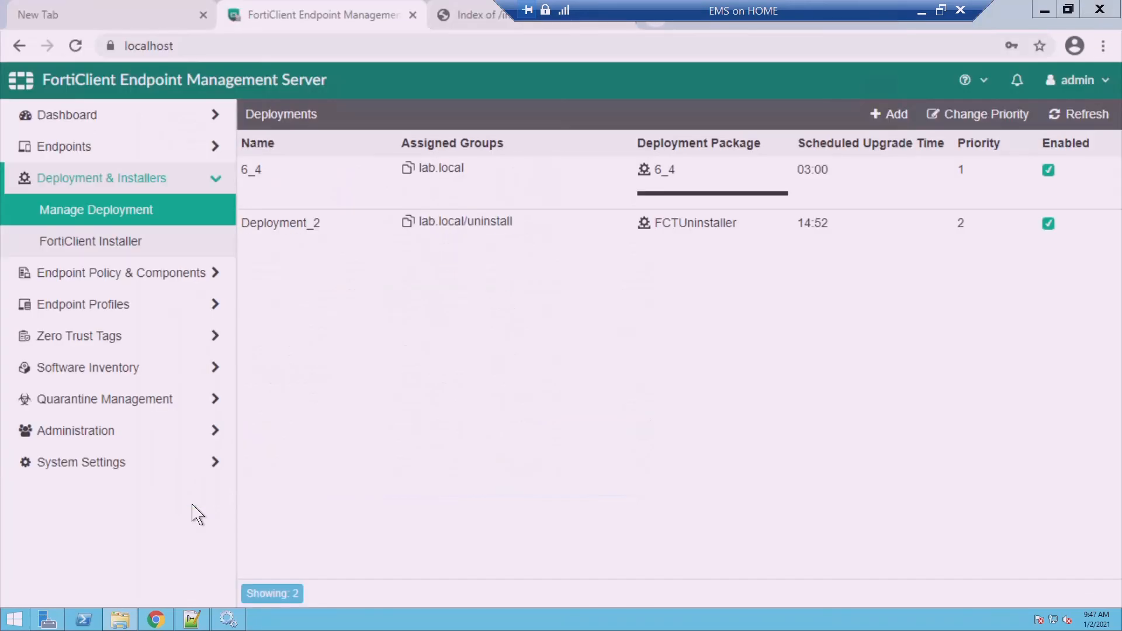
{"action": "right_click", "coordinate": [193, 506]}
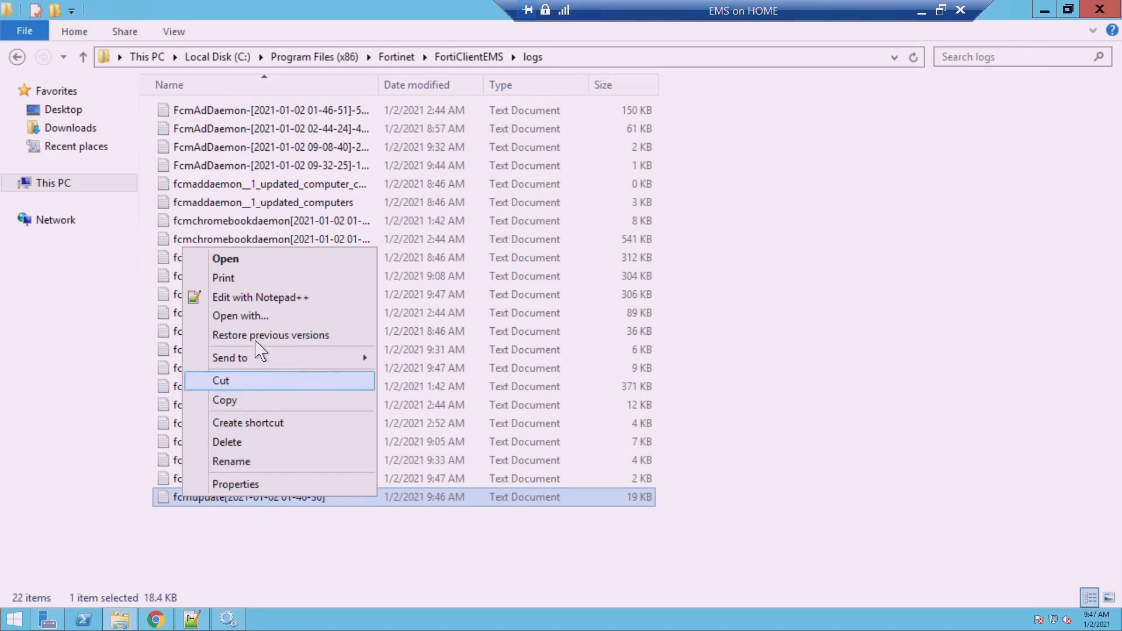
Read the fcmupdate log in Notepad++, marking the AV Allowlist line and server IP 173.243.143.6
{"action": "left_click", "coordinate": [251, 303]}
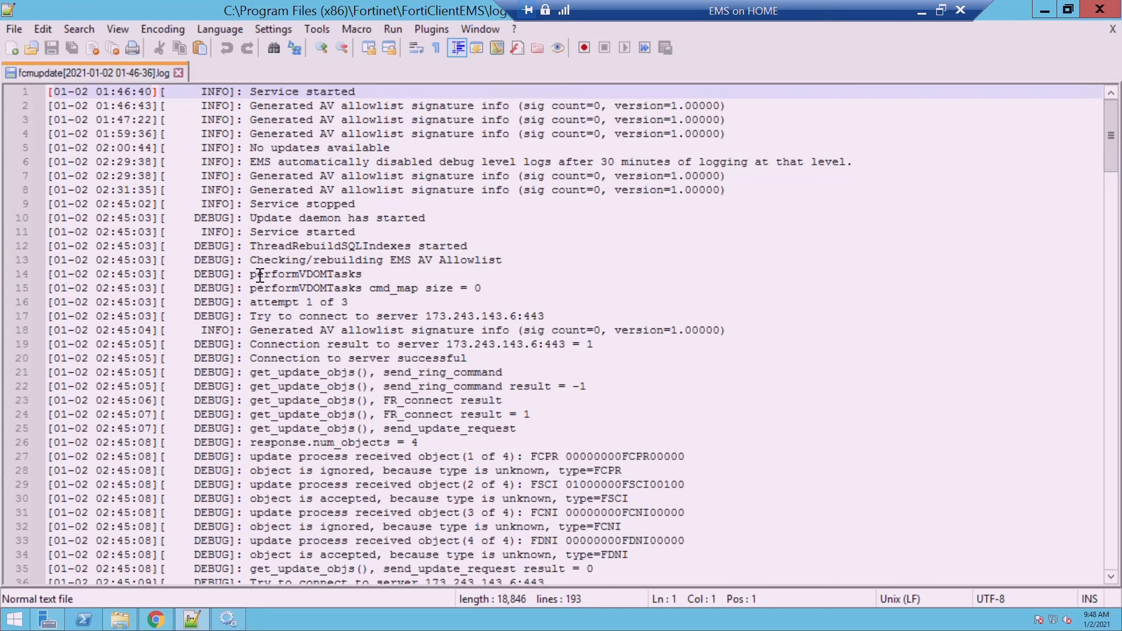
{"action": "left_click_drag", "start_coordinate": [250, 261], "coordinate": [497, 272]}
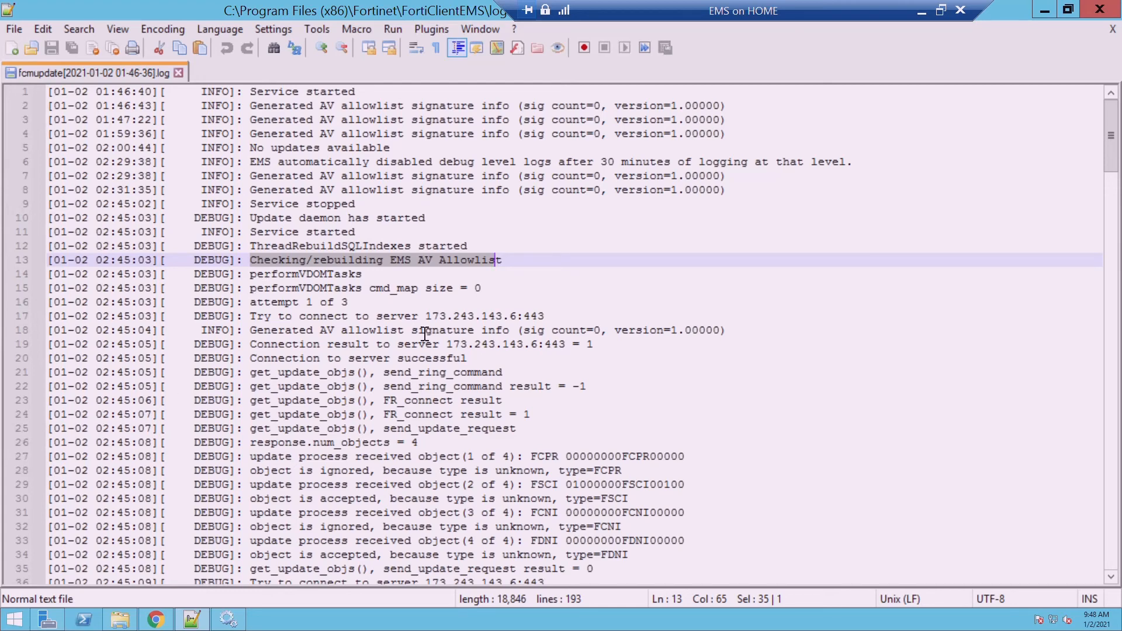
{"action": "left_click_drag", "start_coordinate": [425, 316], "coordinate": [552, 331]}
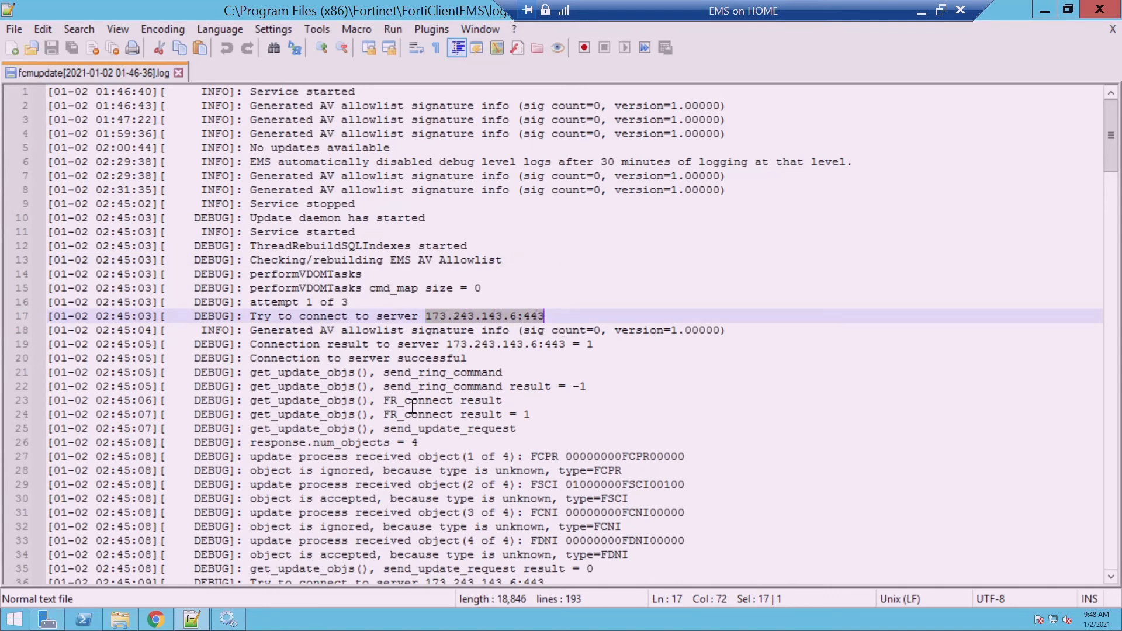
{"action": "left_click_drag", "start_coordinate": [1118, 181], "coordinate": [1119, 248]}
{"action": "left_click_drag", "start_coordinate": [1111, 204], "coordinate": [1111, 382]}
{"action": "left_click_drag", "start_coordinate": [304, 584], "coordinate": [100, 588]}
{"action": "left_click", "coordinate": [1044, 11]}
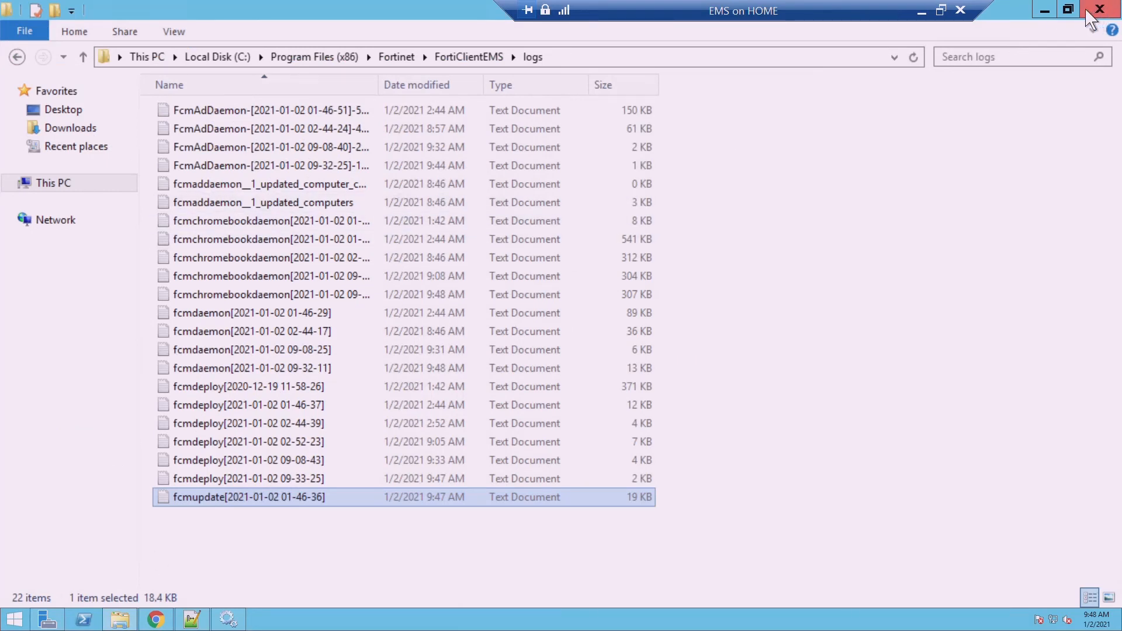
Edit the 6_4 deployment to enable unattended installation, reschedule it to 09:55, and save
{"action": "left_click", "coordinate": [1045, 11]}
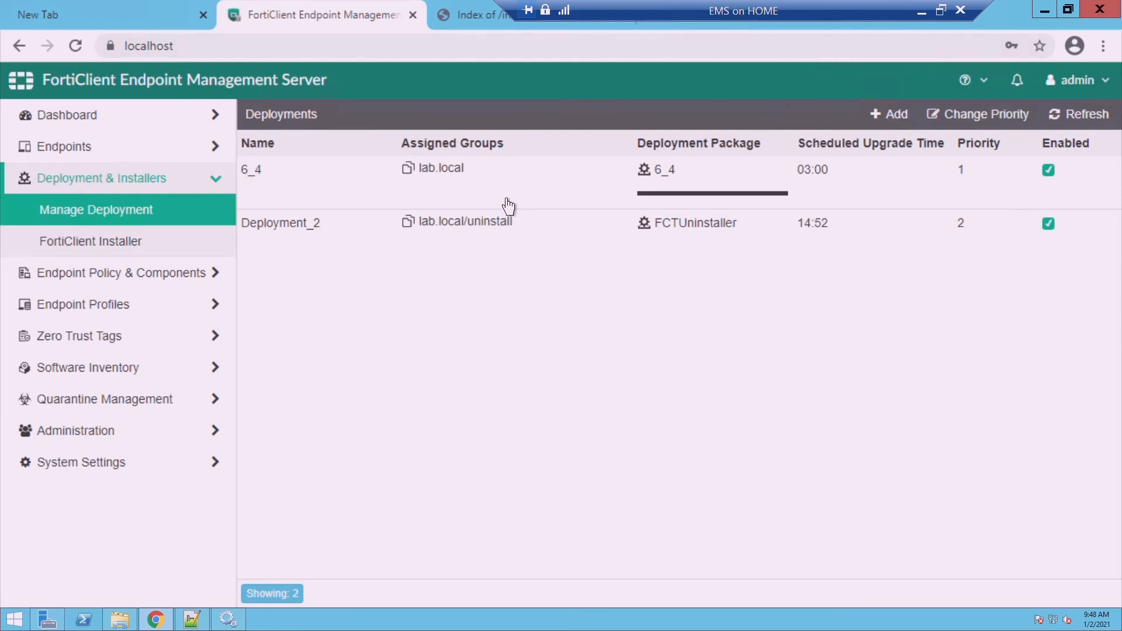
{"action": "left_click", "coordinate": [396, 185]}
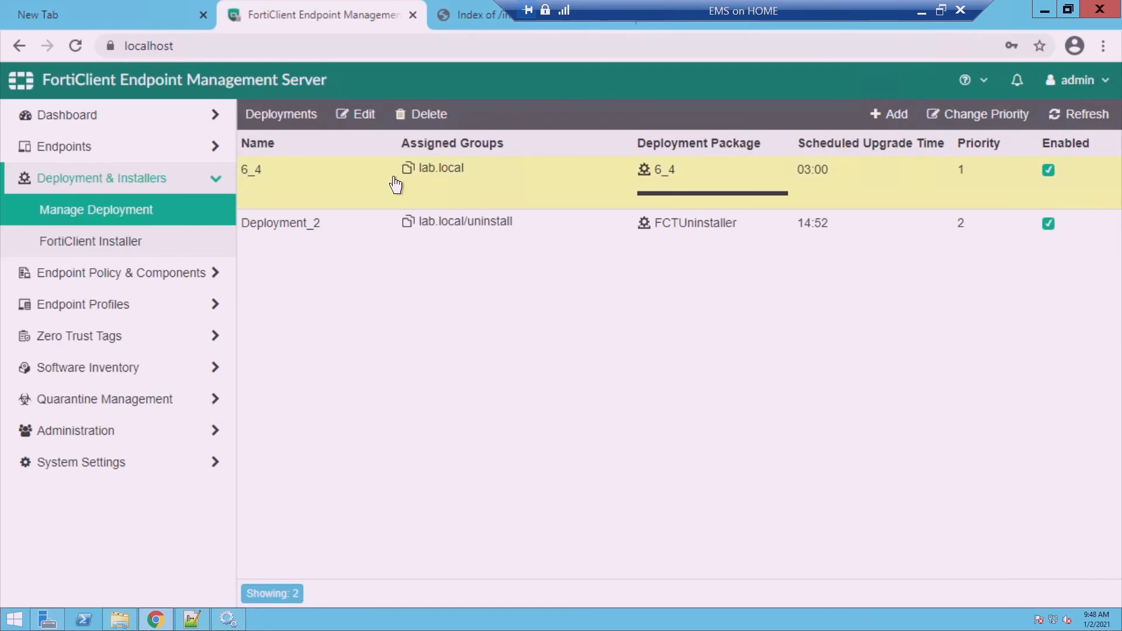
{"action": "left_click", "coordinate": [378, 136]}
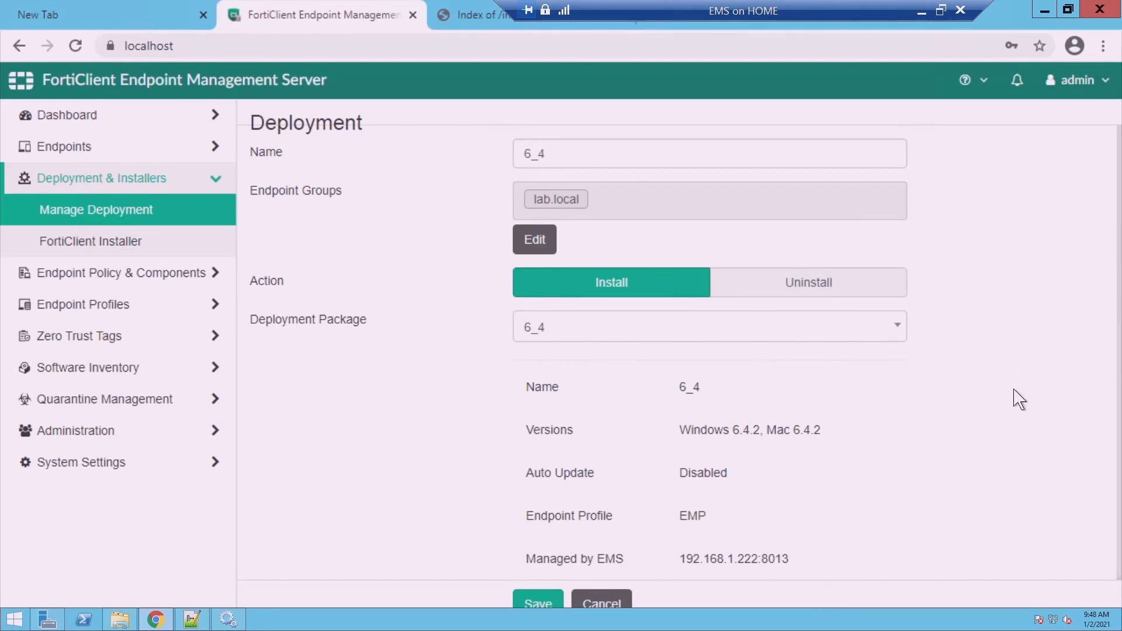
{"action": "scroll", "coordinate": [1020, 400], "scroll_direction": "down", "scroll_amount": 5}
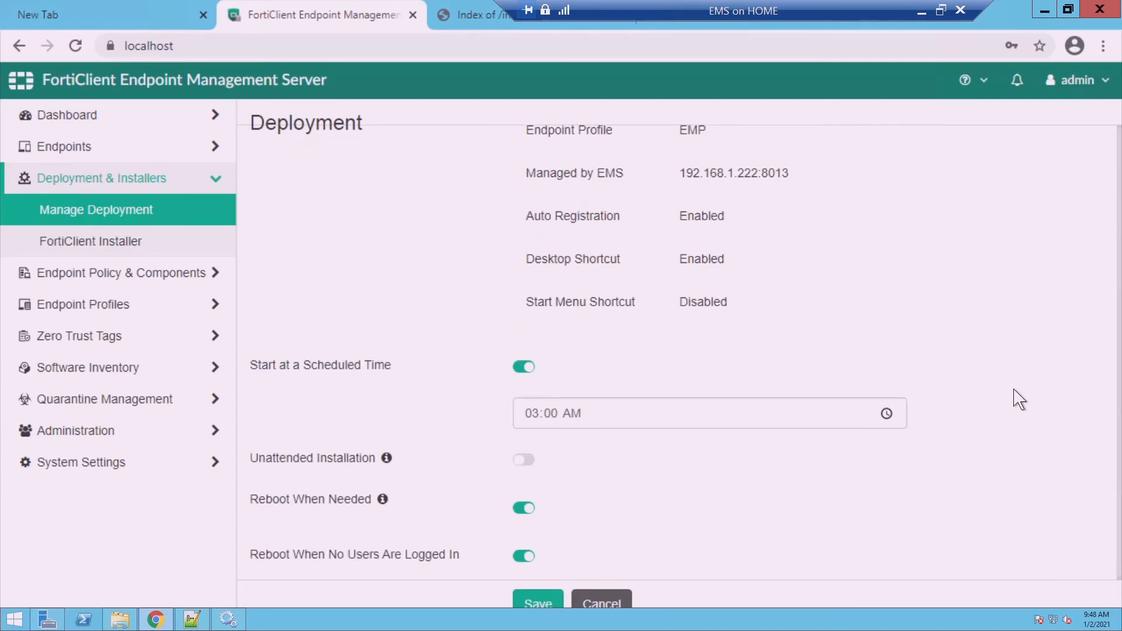
{"action": "scroll", "coordinate": [1020, 401], "scroll_direction": "down", "scroll_amount": 2}
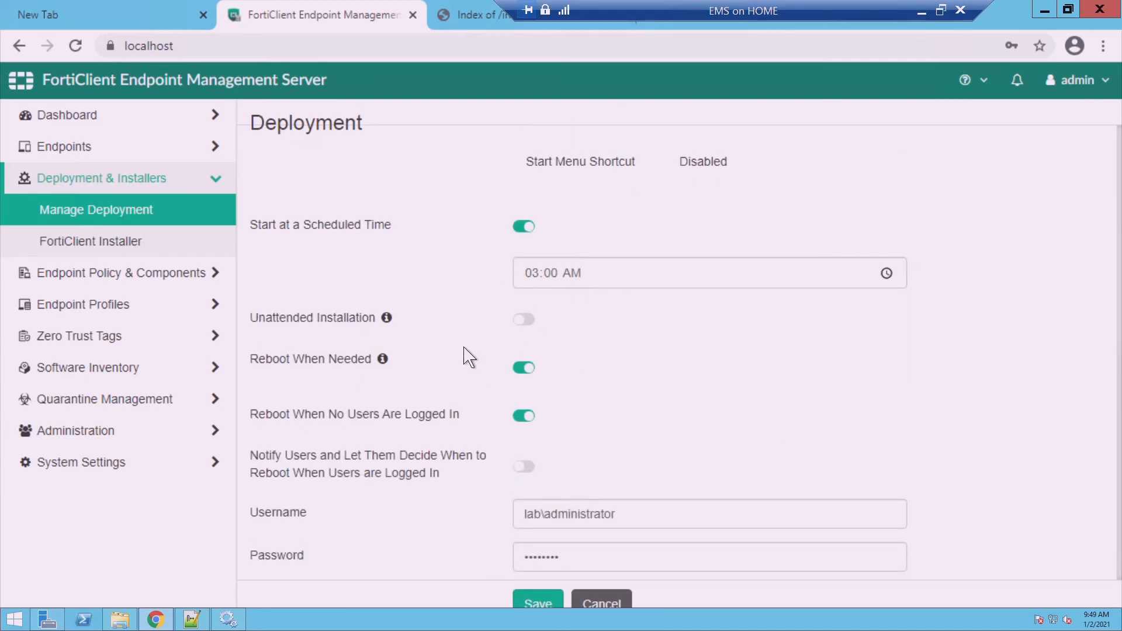
{"action": "left_click", "coordinate": [528, 325]}
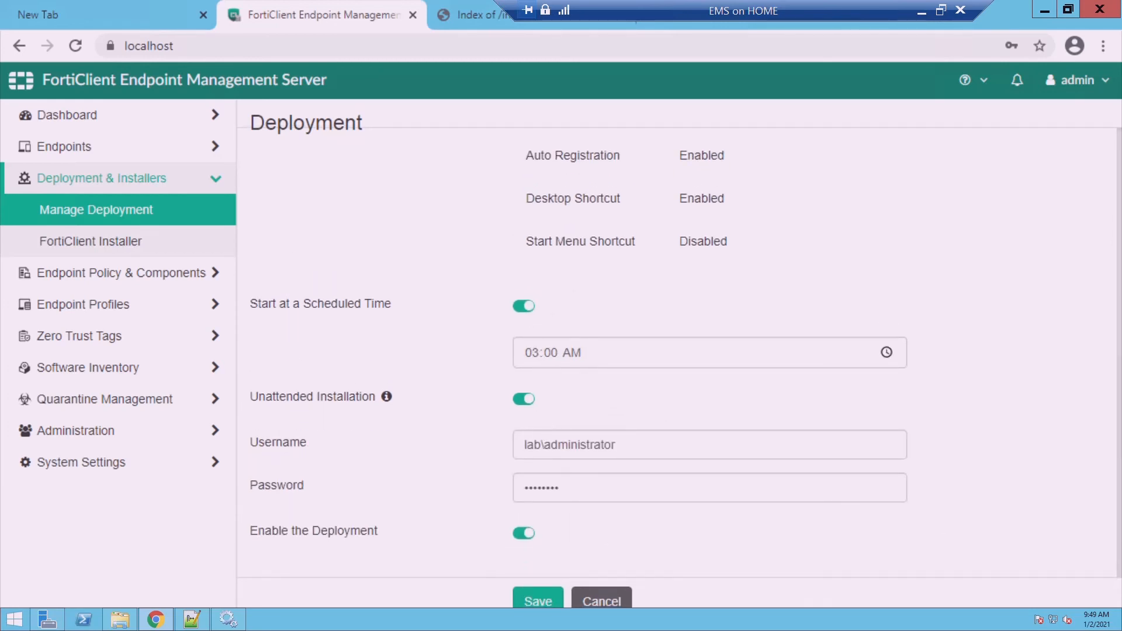
{"action": "left_click", "coordinate": [549, 363]}
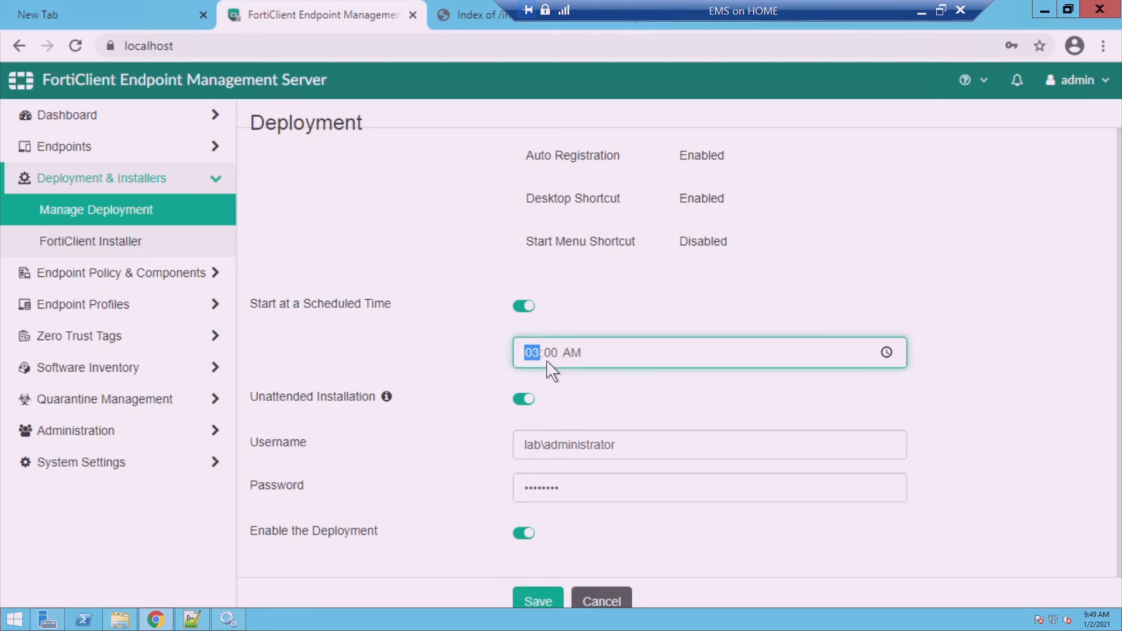
{"action": "type", "text": "9:55"}
{"action": "left_click", "coordinate": [550, 600]}
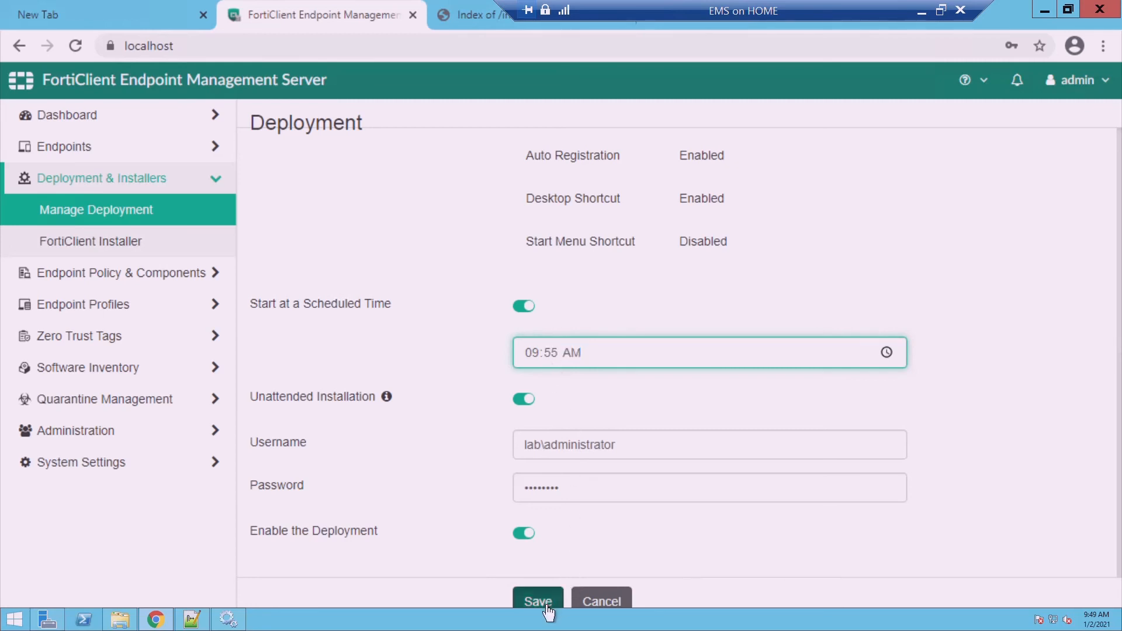
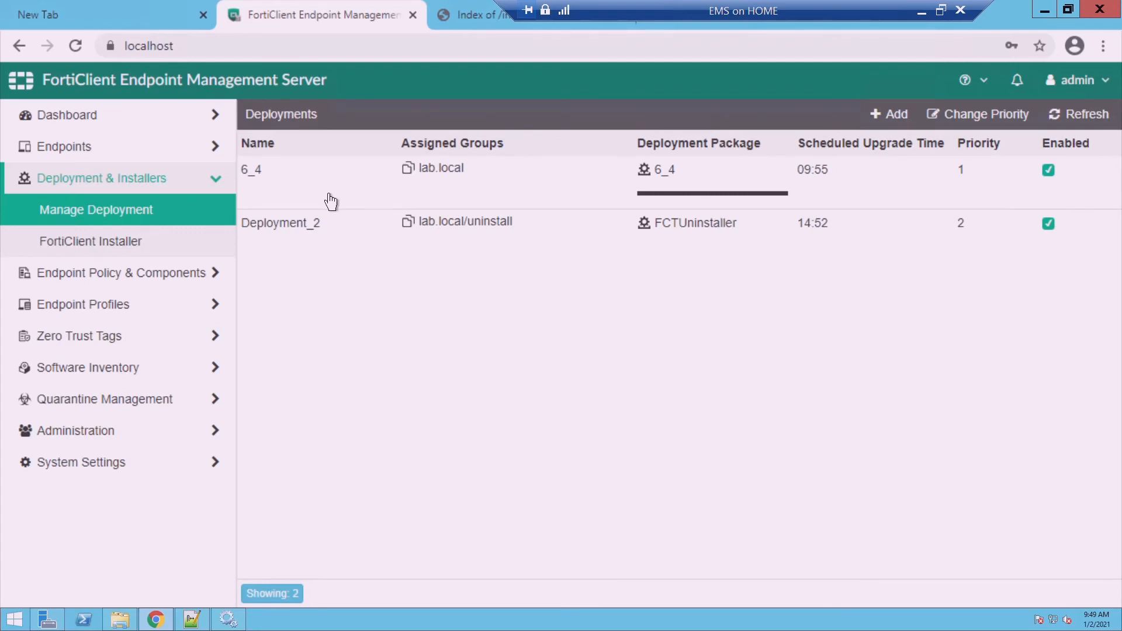
Switch to the win10 VM, minimize Edge, and dismiss the scheduled-installation prompt
{"action": "left_click", "coordinate": [921, 11]}
{"action": "mouse_move", "coordinate": [713, 617]}
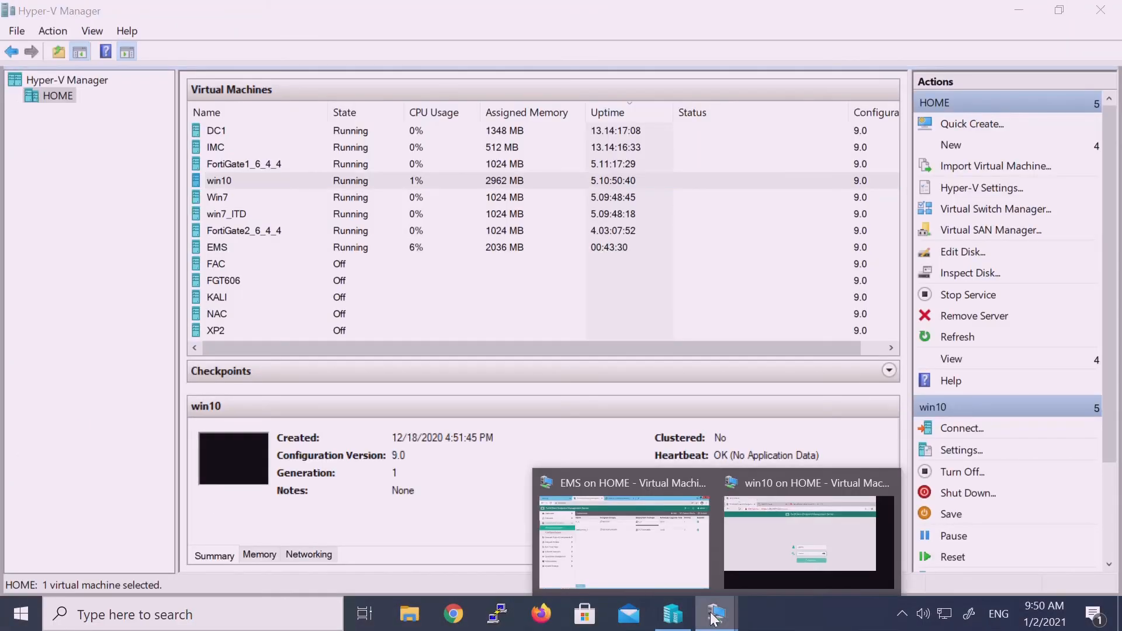
{"action": "left_click", "coordinate": [798, 528]}
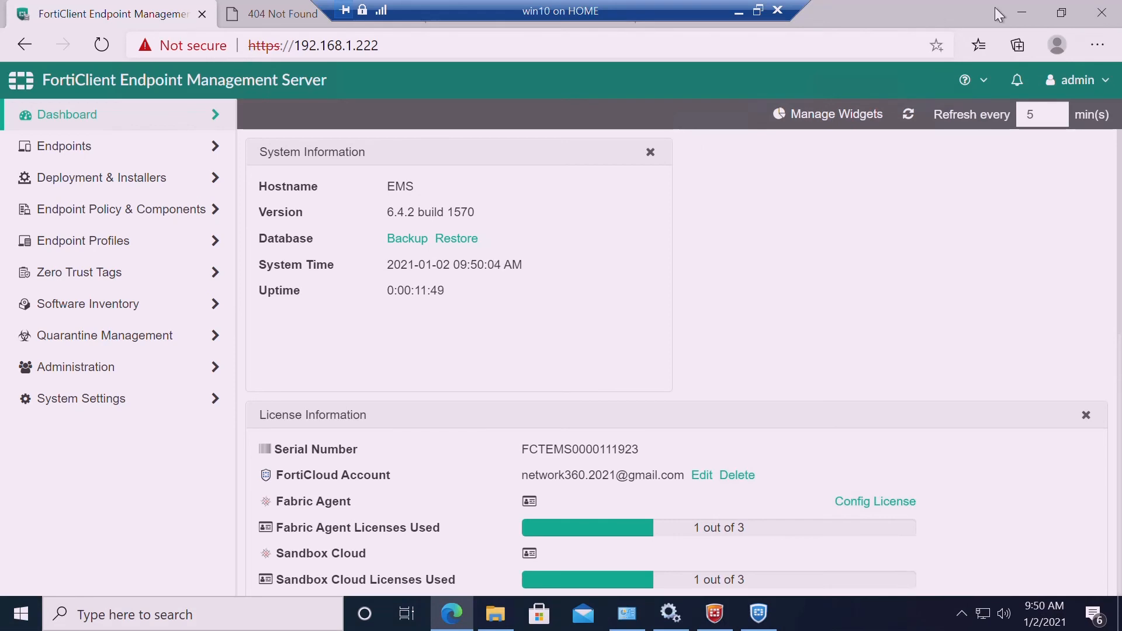
{"action": "left_click", "coordinate": [1022, 12]}
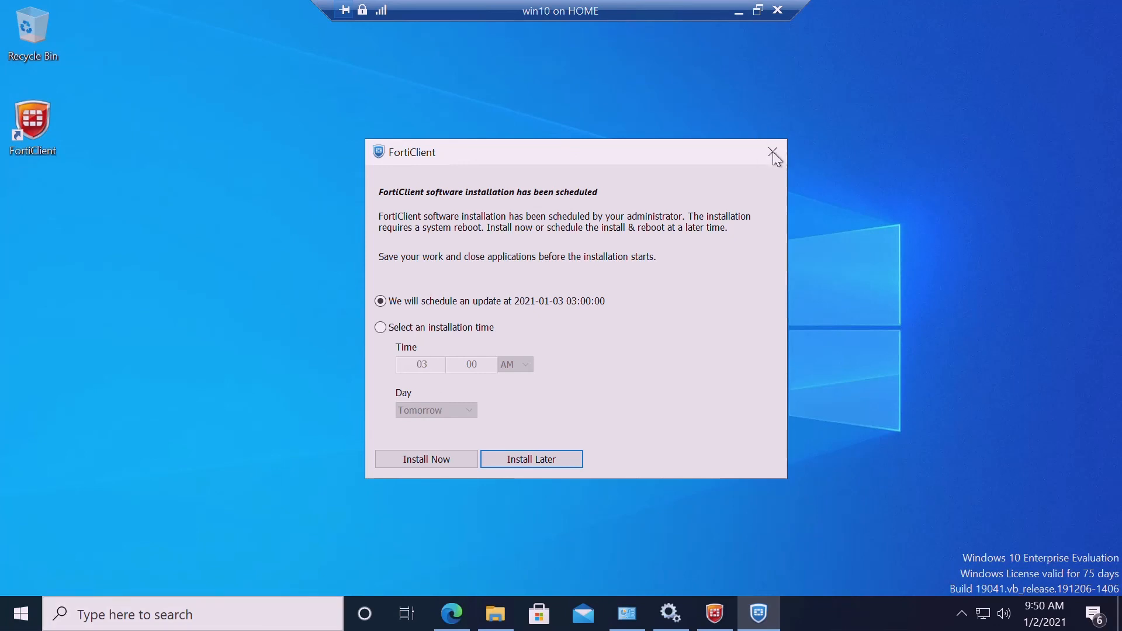
{"action": "left_click", "coordinate": [485, 458]}
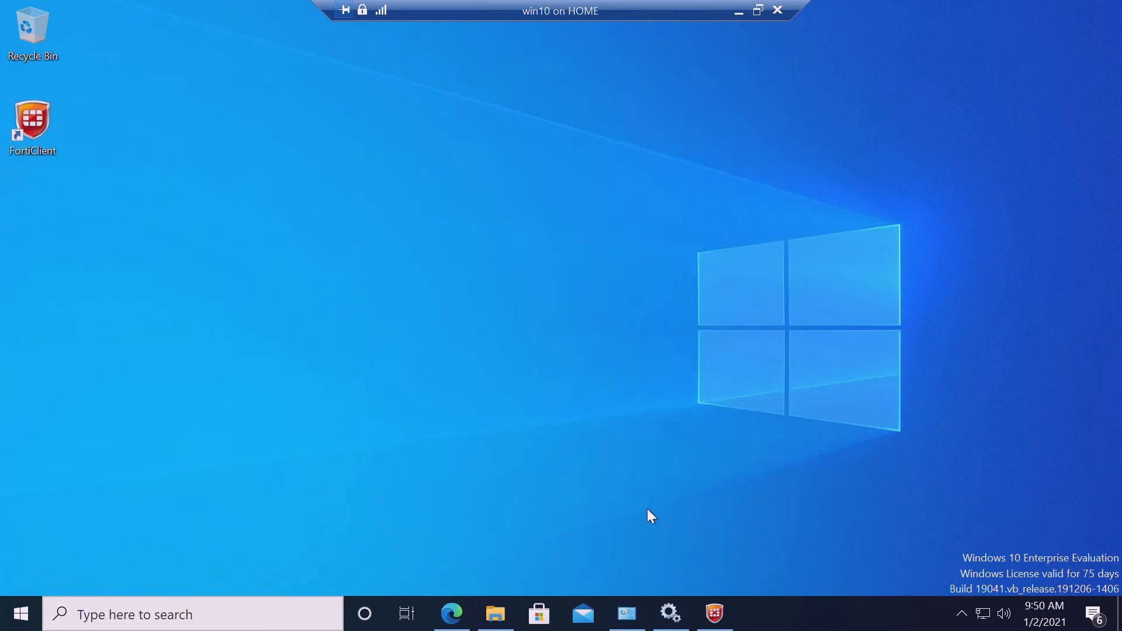
Check FortiClient's EMS connection details, showing EMS not reachable, then close FortiClient
{"action": "left_click", "coordinate": [714, 615]}
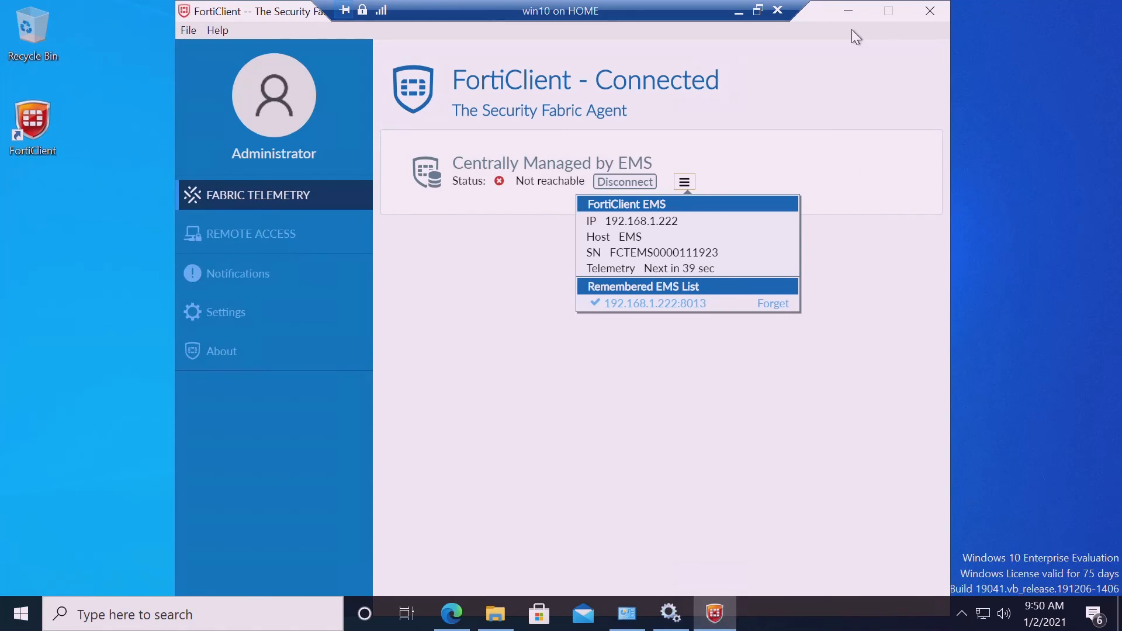
{"action": "left_click", "coordinate": [568, 415]}
{"action": "left_click", "coordinate": [684, 182]}
{"action": "left_click", "coordinate": [930, 11]}
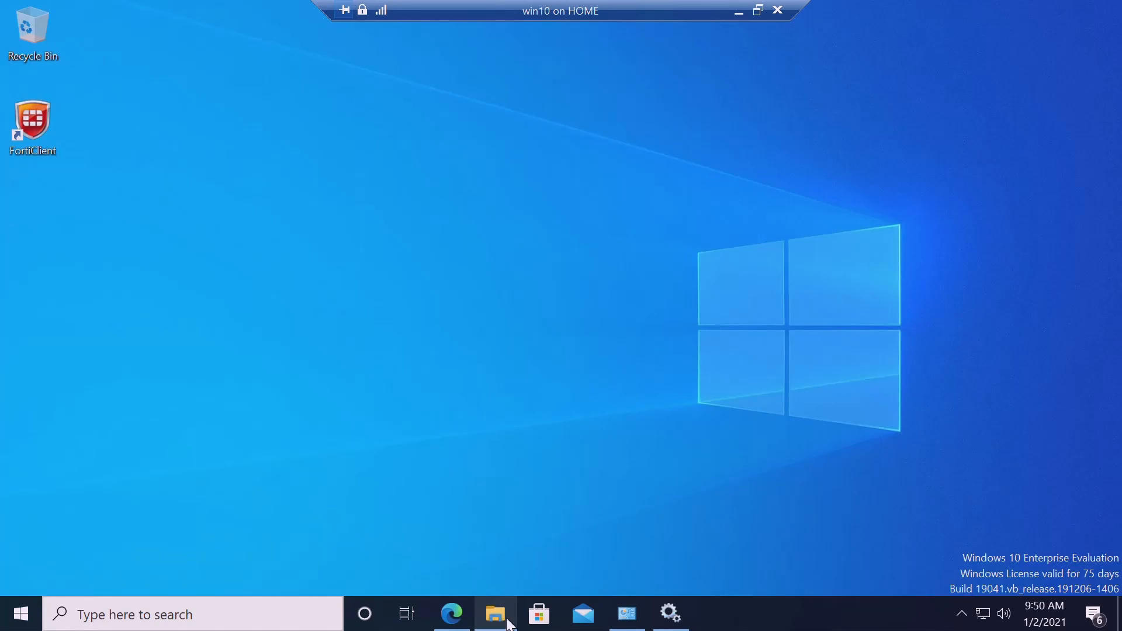
Browse to C:\Windows\FortiEMSInstaller and select the FortiClientSetup_6.4.2_x64 installer
{"action": "left_click", "coordinate": [508, 624]}
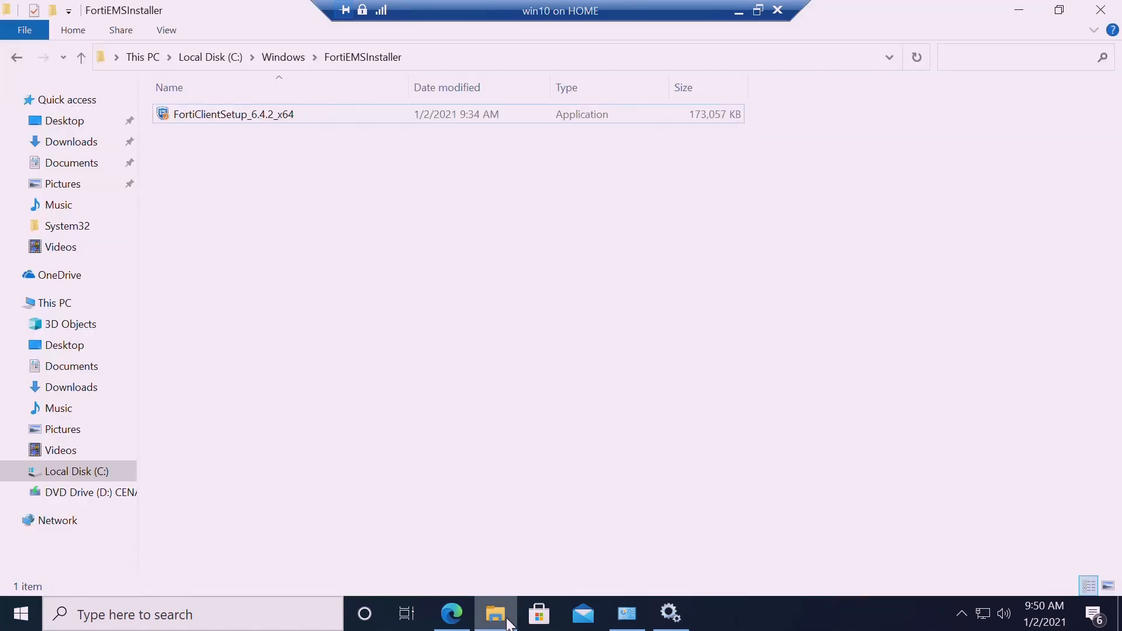
{"action": "left_click", "coordinate": [277, 60]}
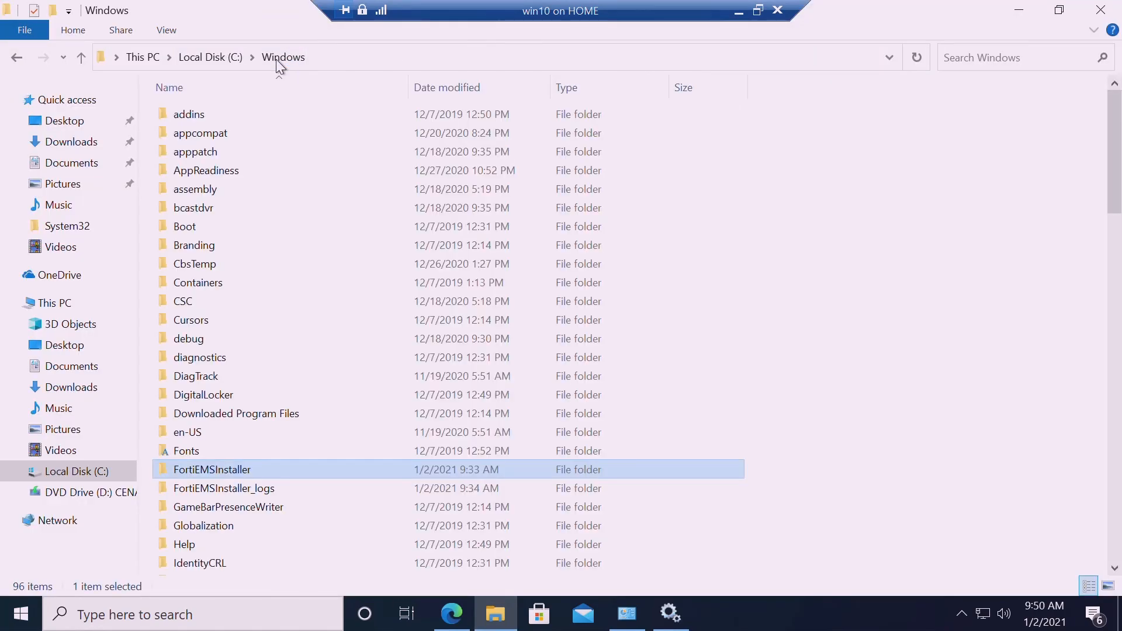
{"action": "double_click", "coordinate": [227, 470]}
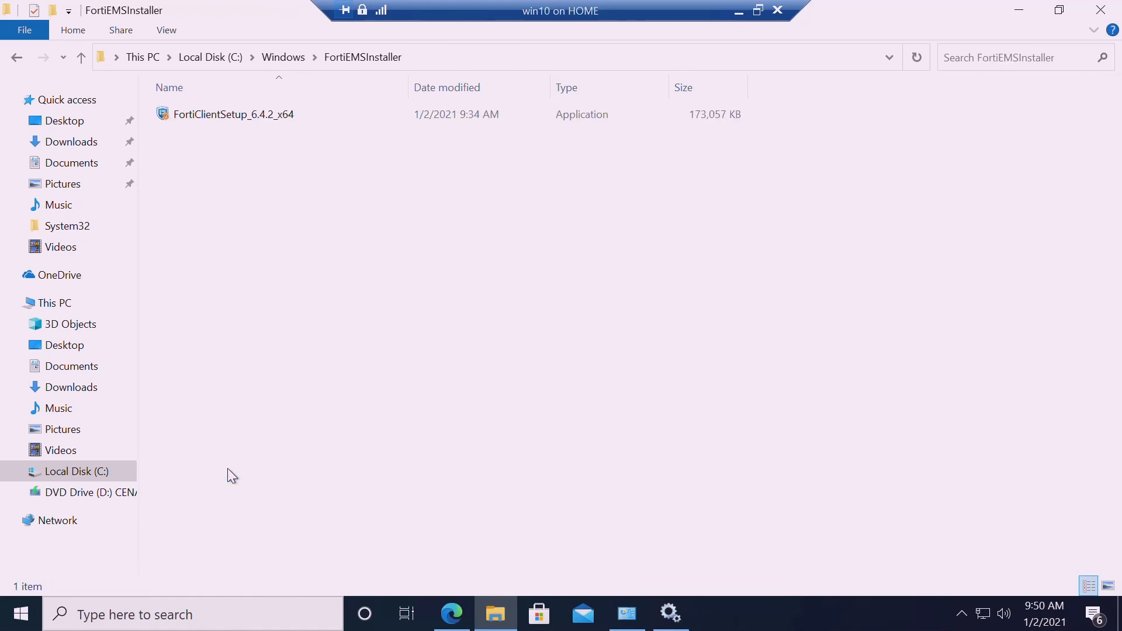
{"action": "left_click", "coordinate": [240, 117]}
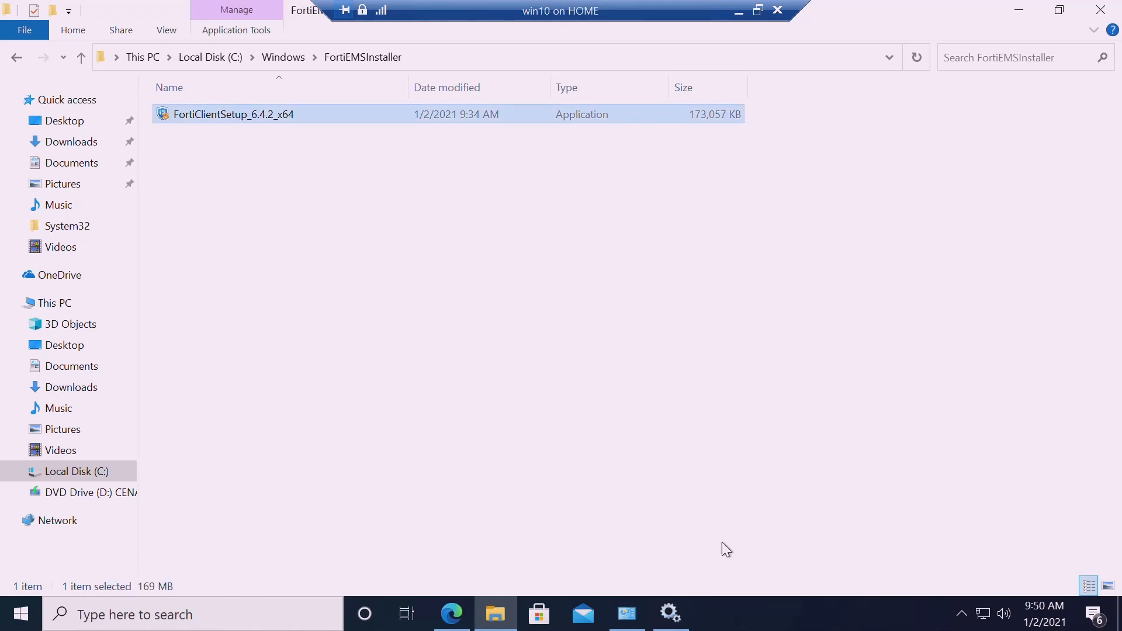
{"action": "left_click", "coordinate": [963, 615]}
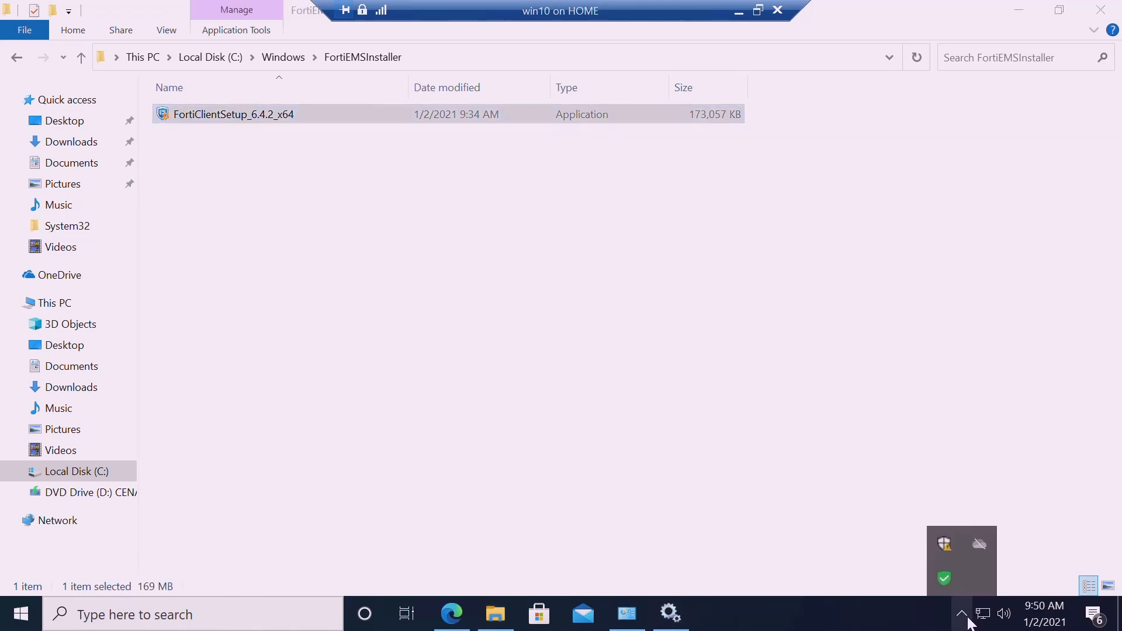
Disconnect FortiClient from EMS, try reconnecting to 192.168.1.222, then clear the address
{"action": "double_click", "coordinate": [952, 586]}
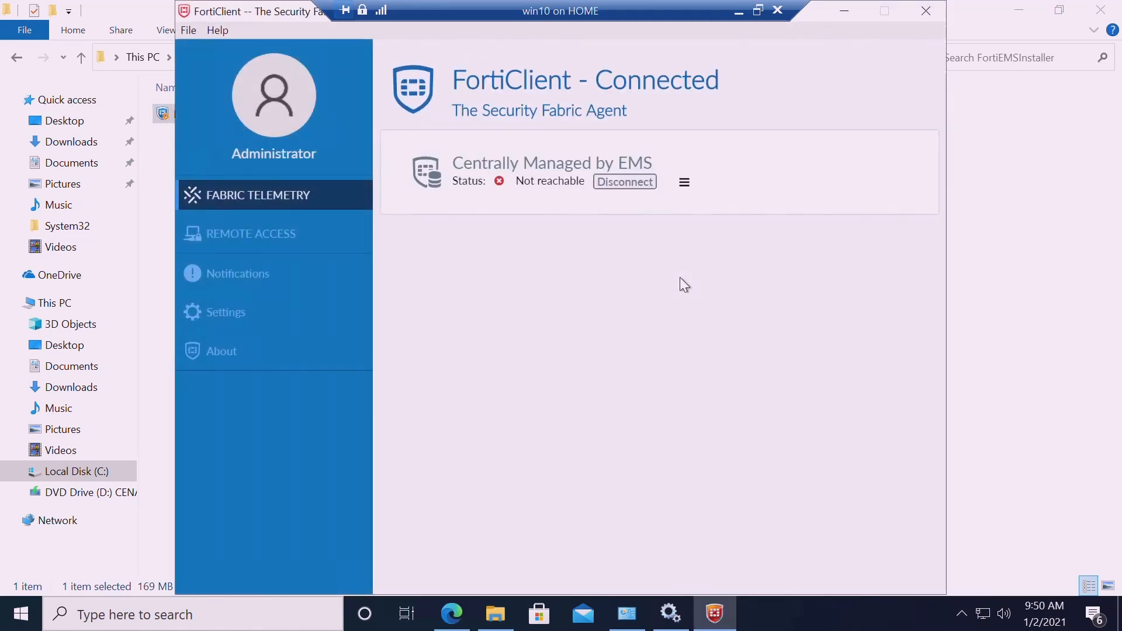
{"action": "left_click", "coordinate": [688, 185]}
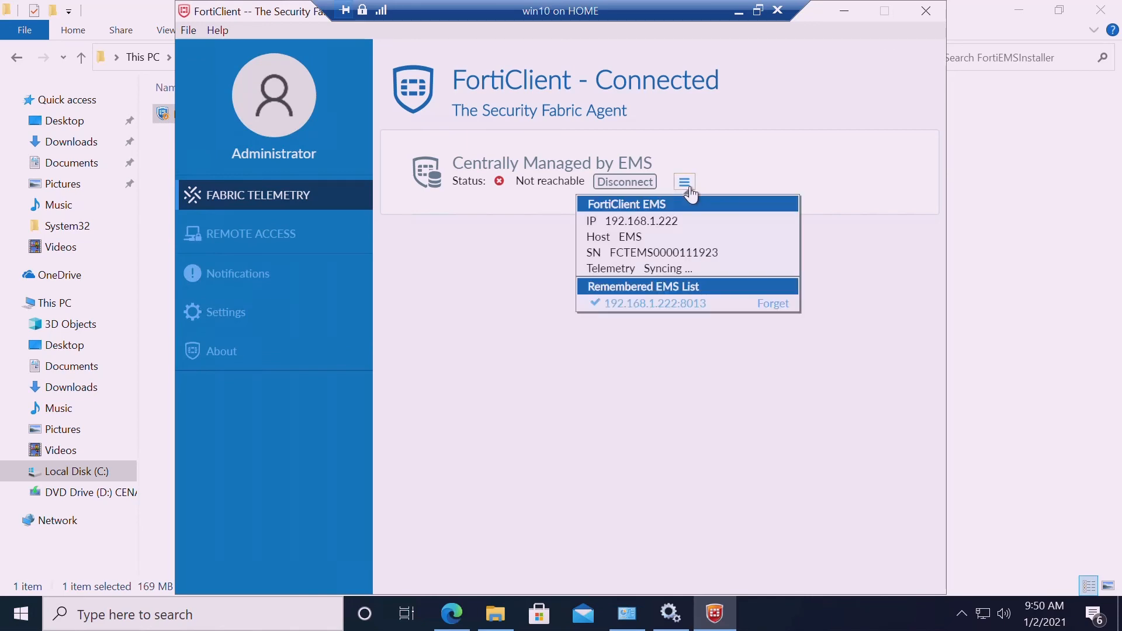
{"action": "left_click", "coordinate": [633, 176]}
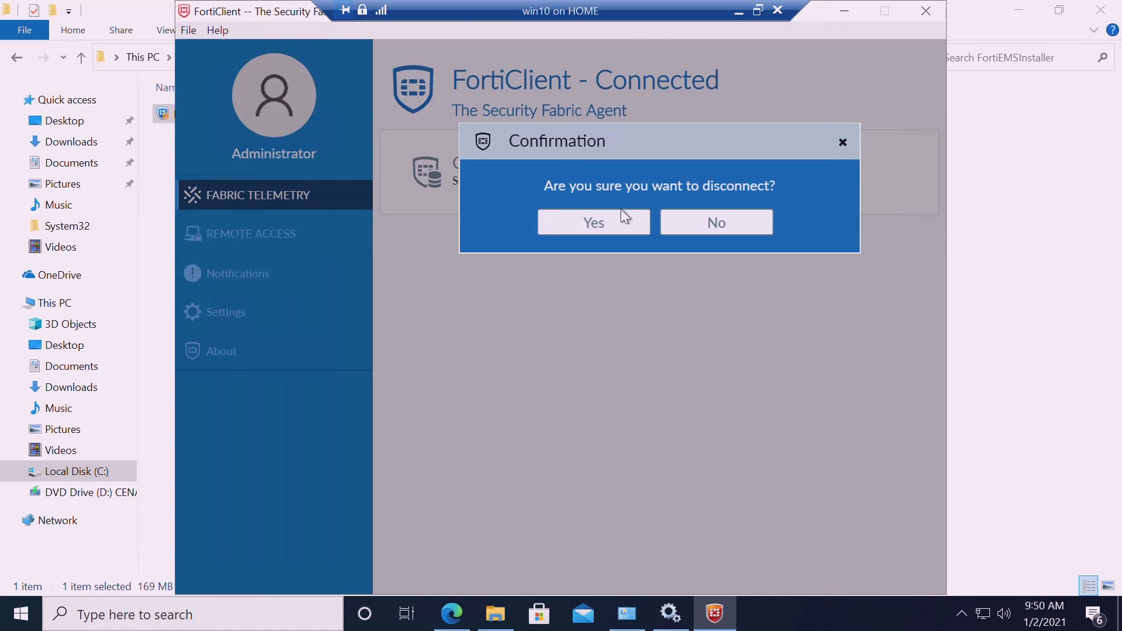
{"action": "left_click", "coordinate": [619, 221]}
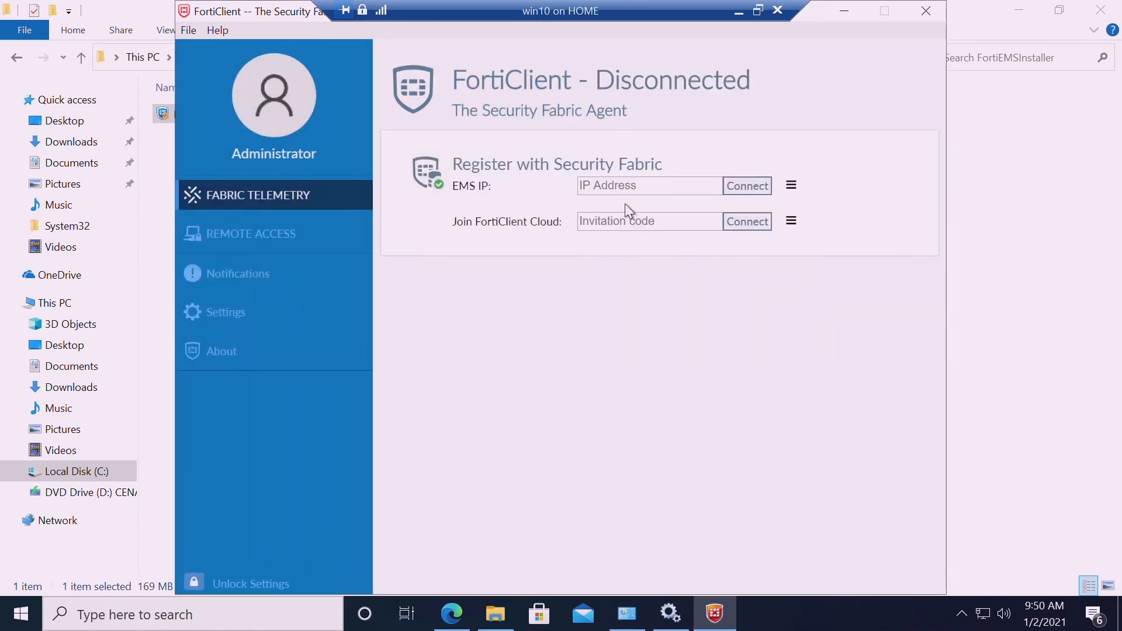
{"action": "left_click", "coordinate": [637, 194]}
{"action": "type", "text": "192.168.1."}
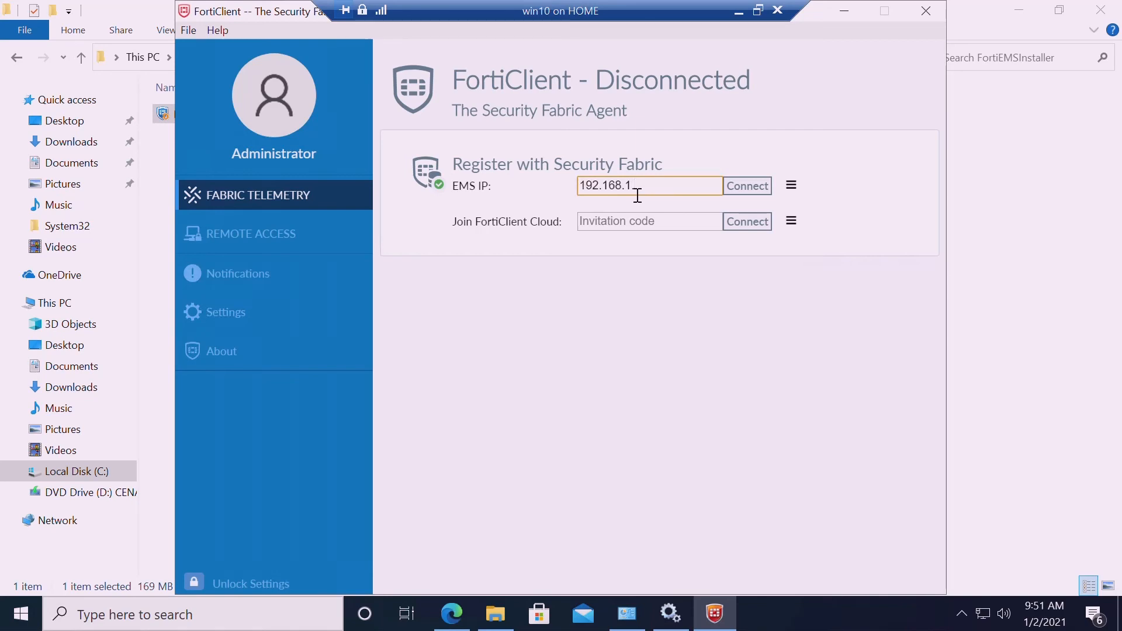
{"action": "type", "text": "222"}
{"action": "left_click", "coordinate": [742, 192]}
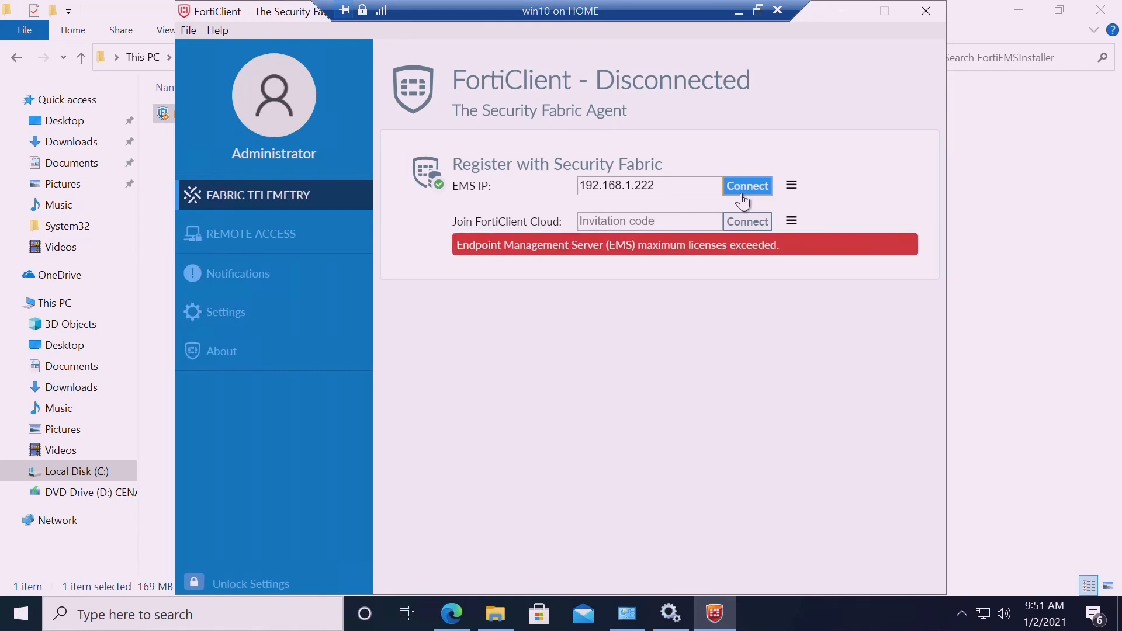
{"action": "left_click_drag", "start_coordinate": [700, 192], "coordinate": [416, 164]}
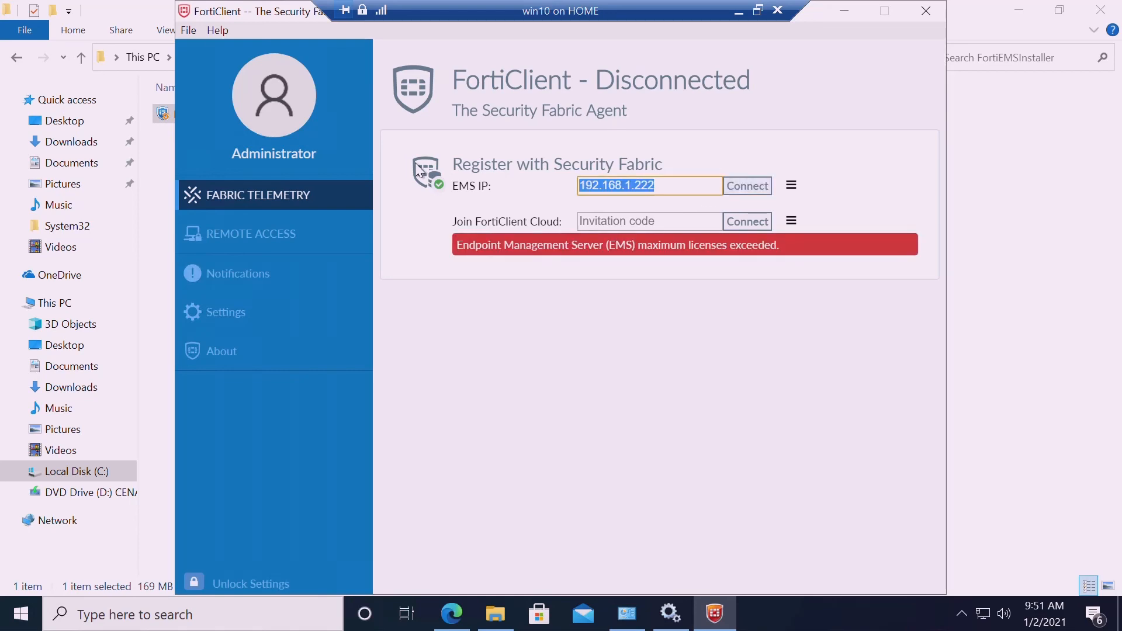
{"action": "key", "text": "BackSpace"}
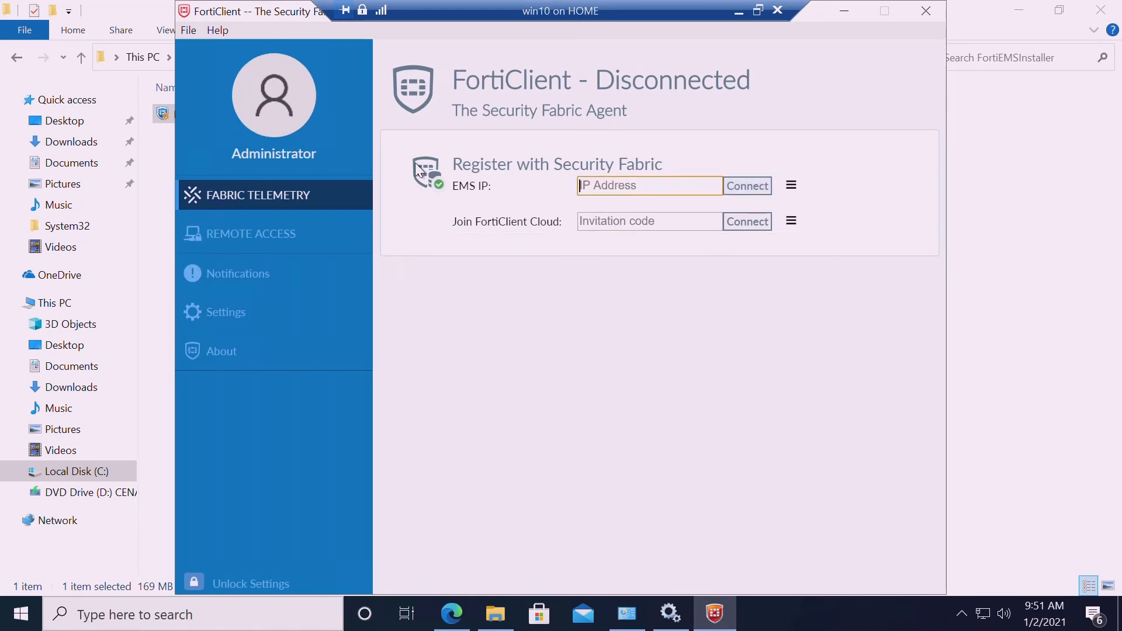
{"action": "left_click", "coordinate": [928, 14]}
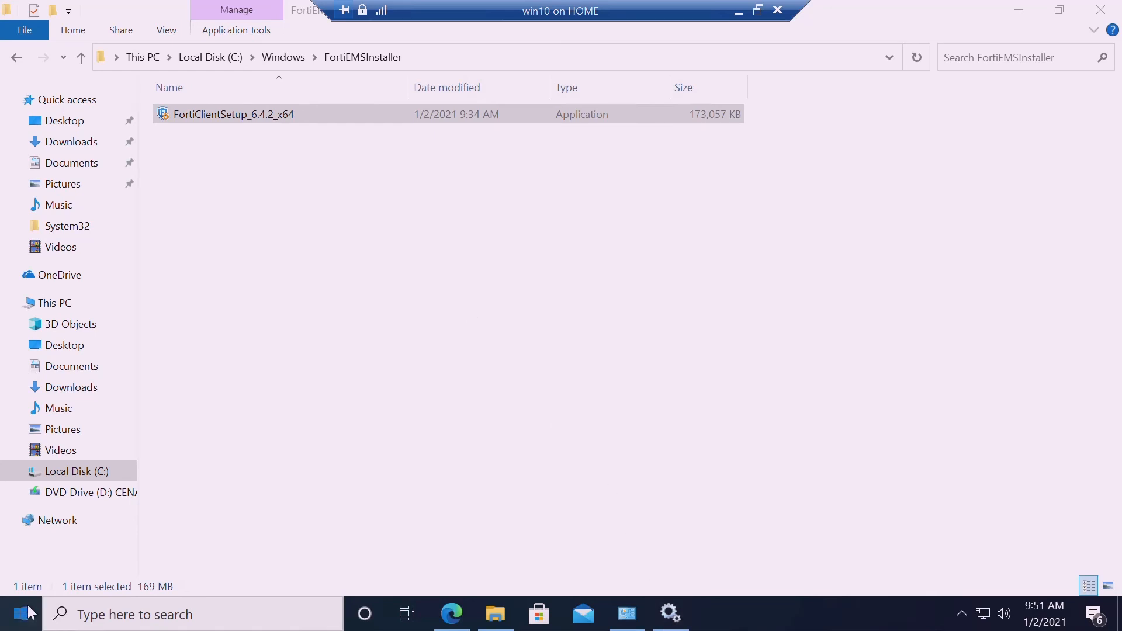
Reopen FortiClient and connect to EMS 192.168.1.222 again
{"action": "left_click", "coordinate": [962, 613]}
{"action": "key", "text": "super"}
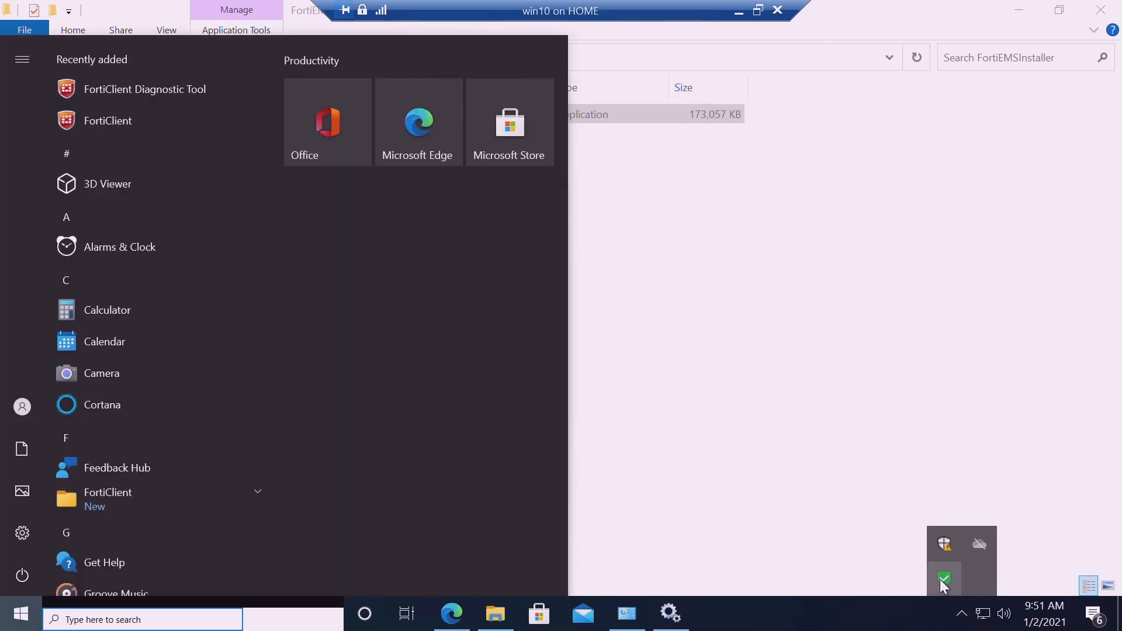
{"action": "double_click", "coordinate": [940, 584]}
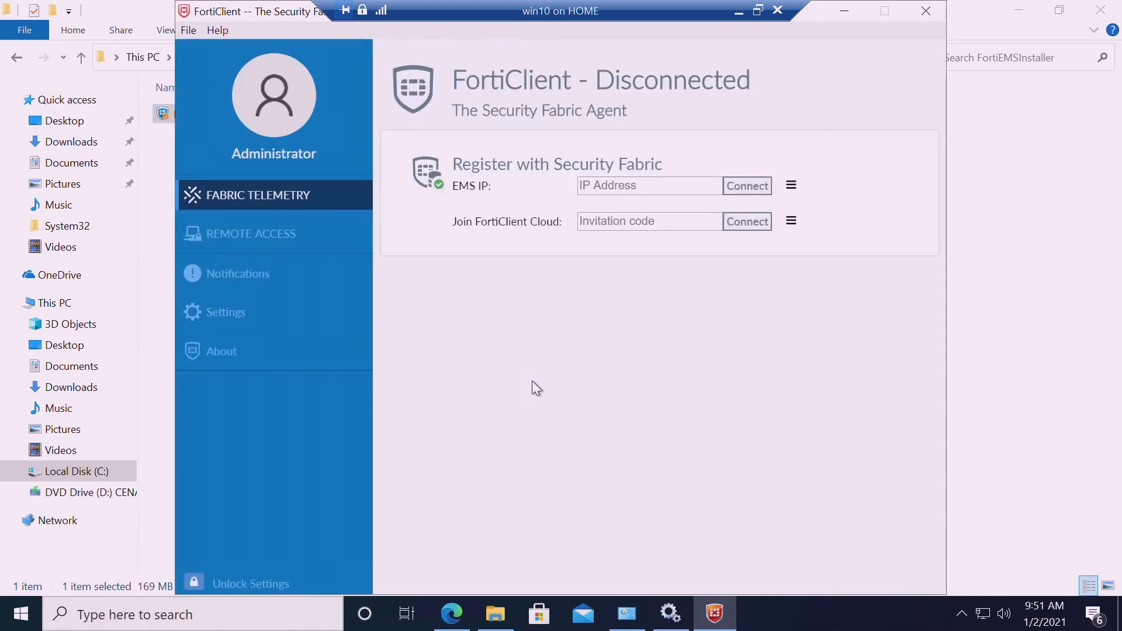
{"action": "left_click", "coordinate": [626, 196]}
{"action": "type", "text": "192.168.1."}
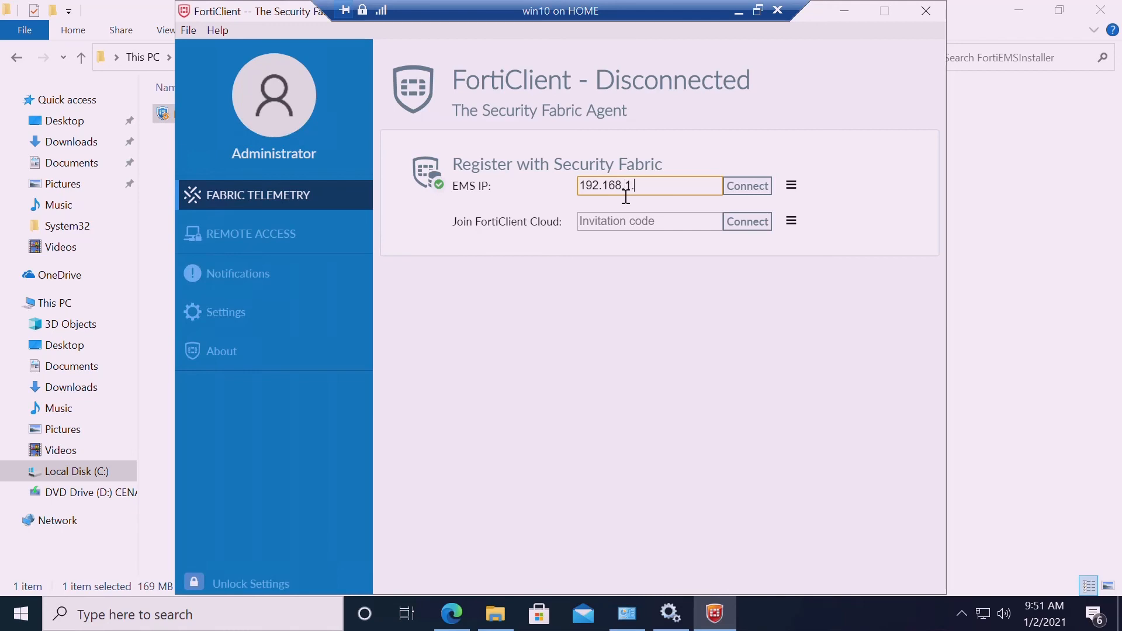
{"action": "type", "text": "222"}
{"action": "left_click", "coordinate": [748, 190]}
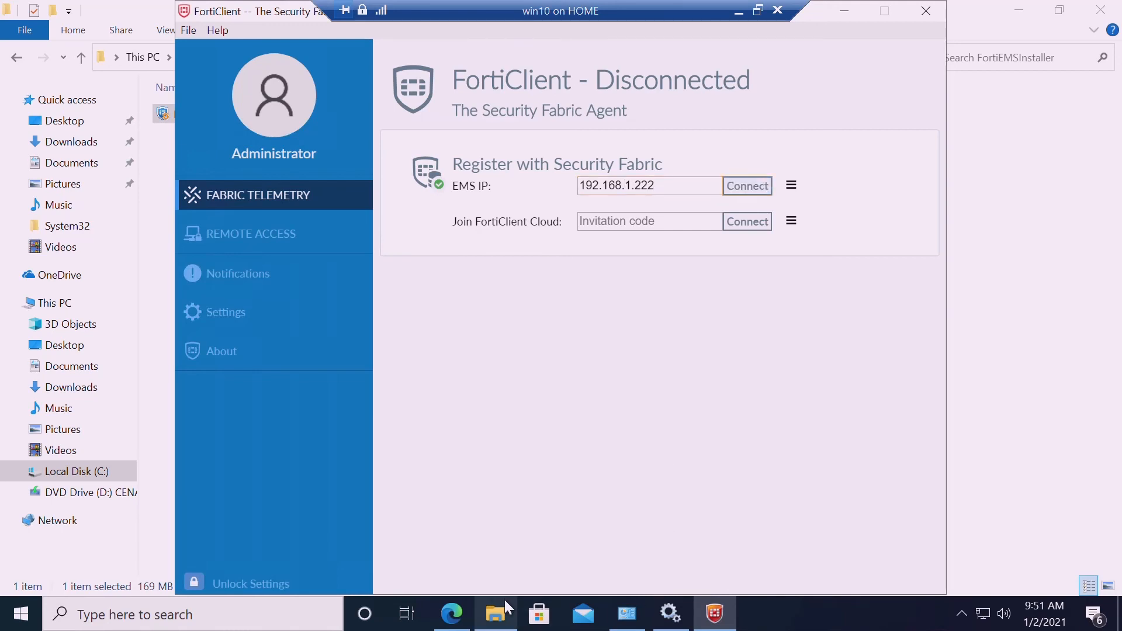
{"action": "left_click", "coordinate": [454, 614]}
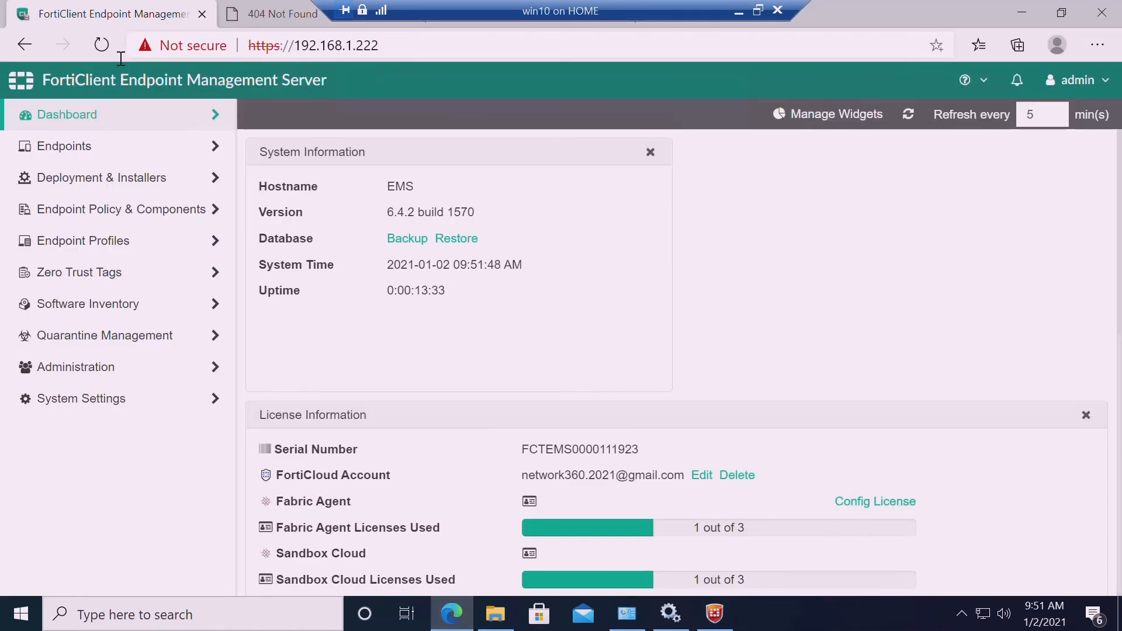
Reload the EMS console and open Manage Deployment to check the 6_4 deployment's progress
{"action": "left_click", "coordinate": [107, 47]}
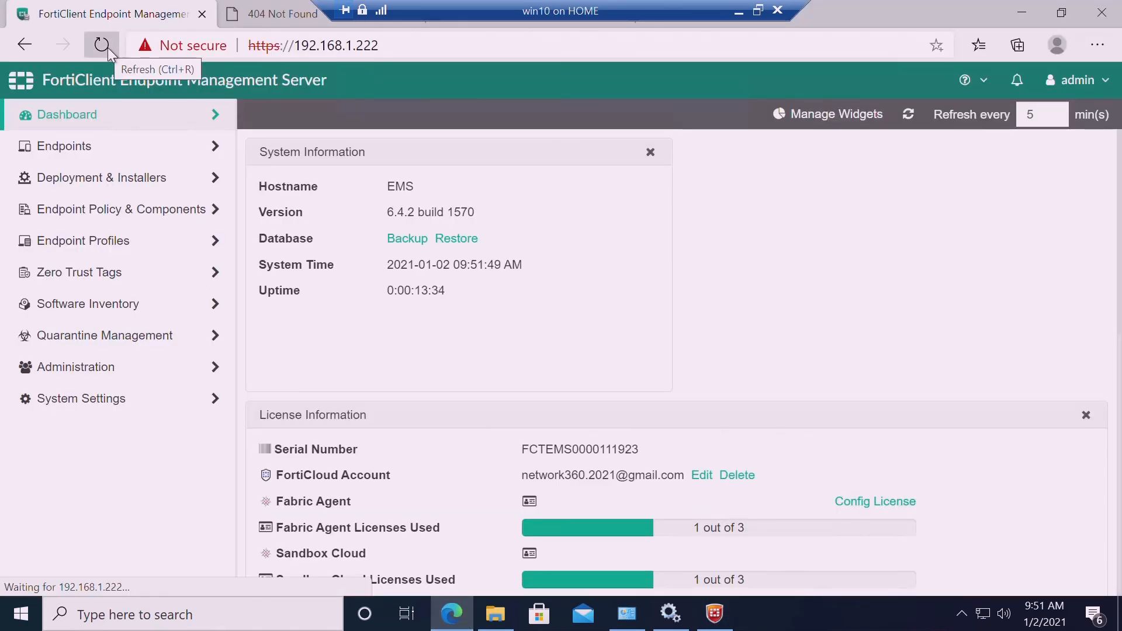
{"action": "left_click", "coordinate": [128, 192]}
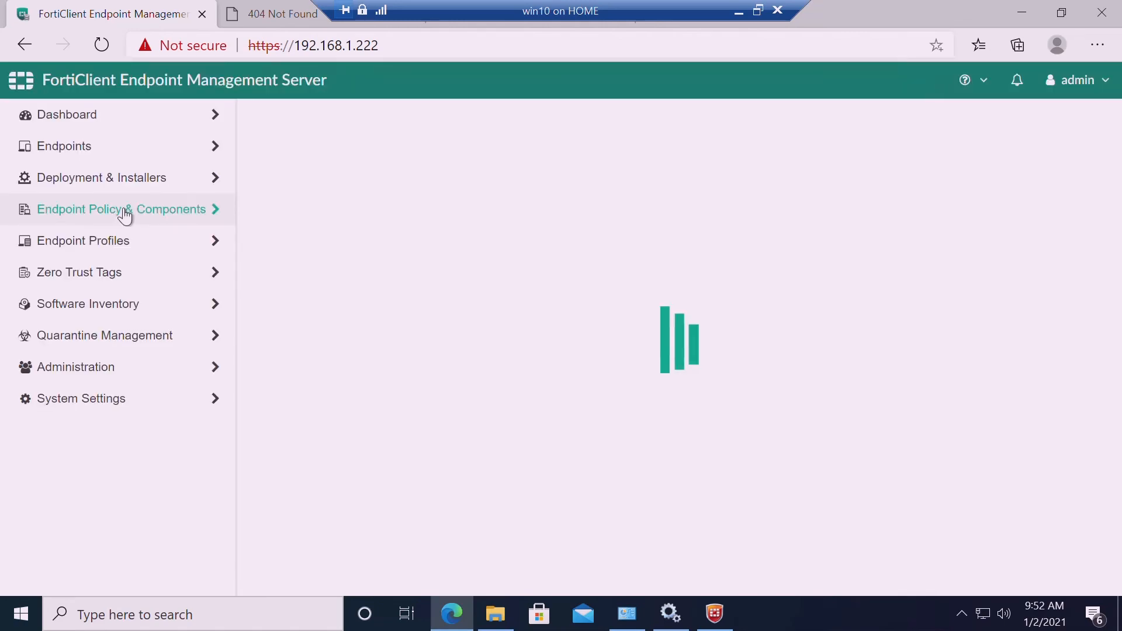
{"action": "left_click", "coordinate": [121, 192]}
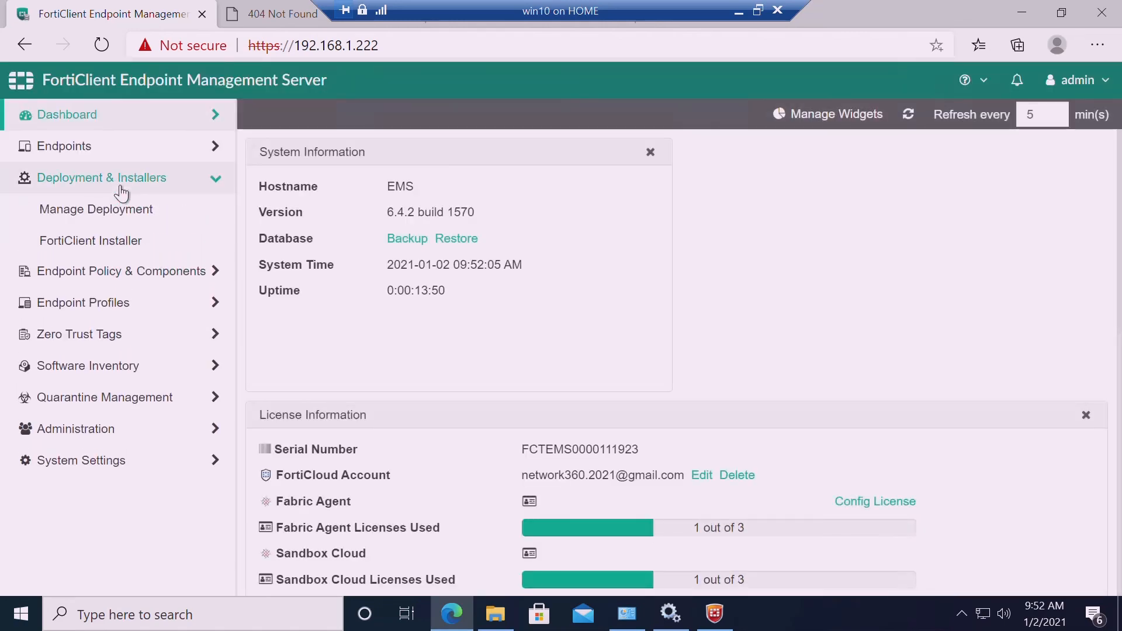
{"action": "left_click", "coordinate": [121, 217]}
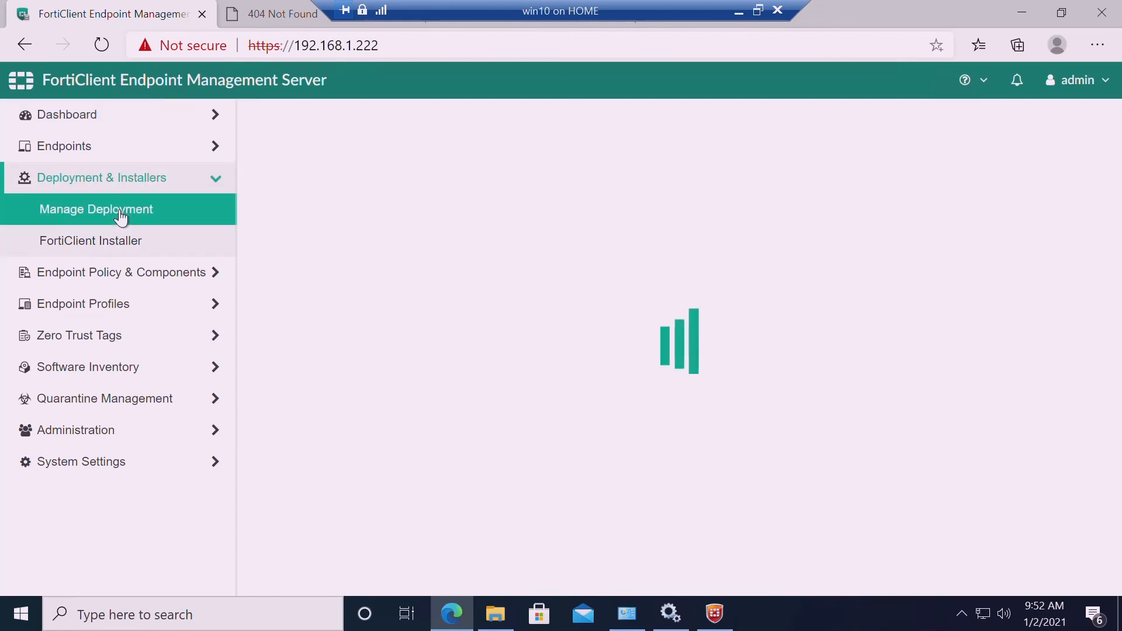
{"action": "left_click", "coordinate": [721, 619]}
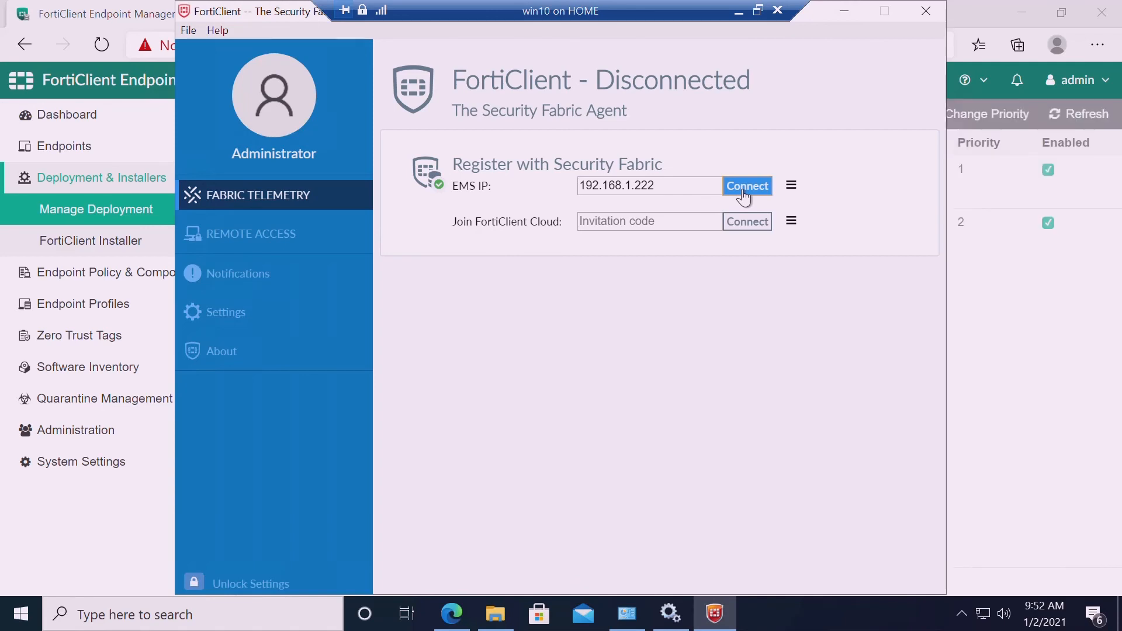
{"action": "left_click", "coordinate": [845, 12]}
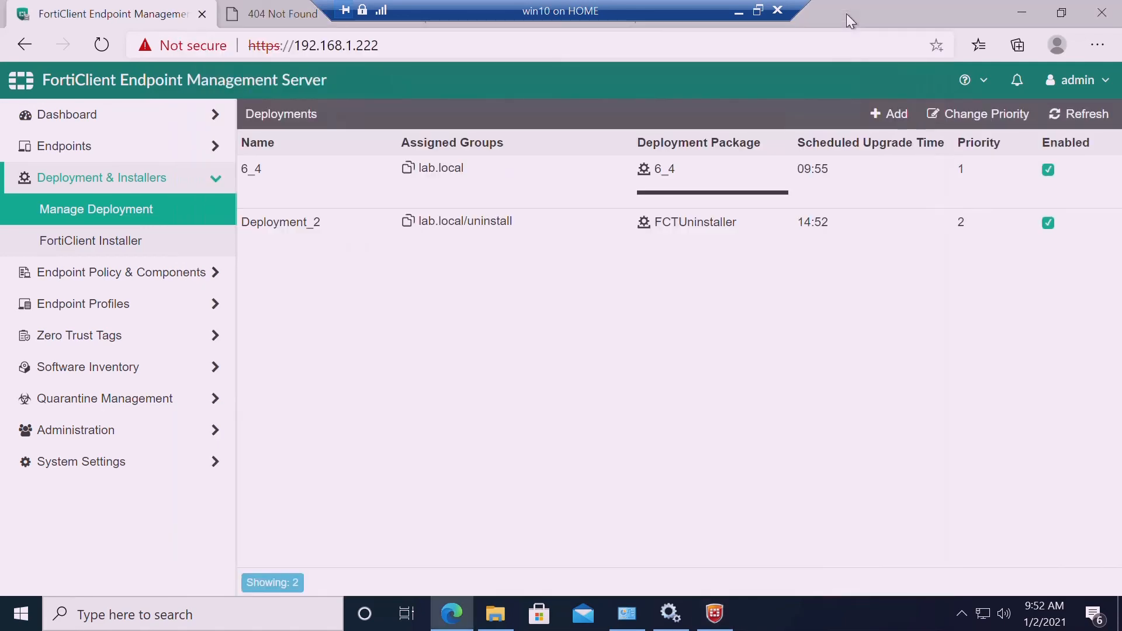
{"action": "left_click", "coordinate": [700, 196]}
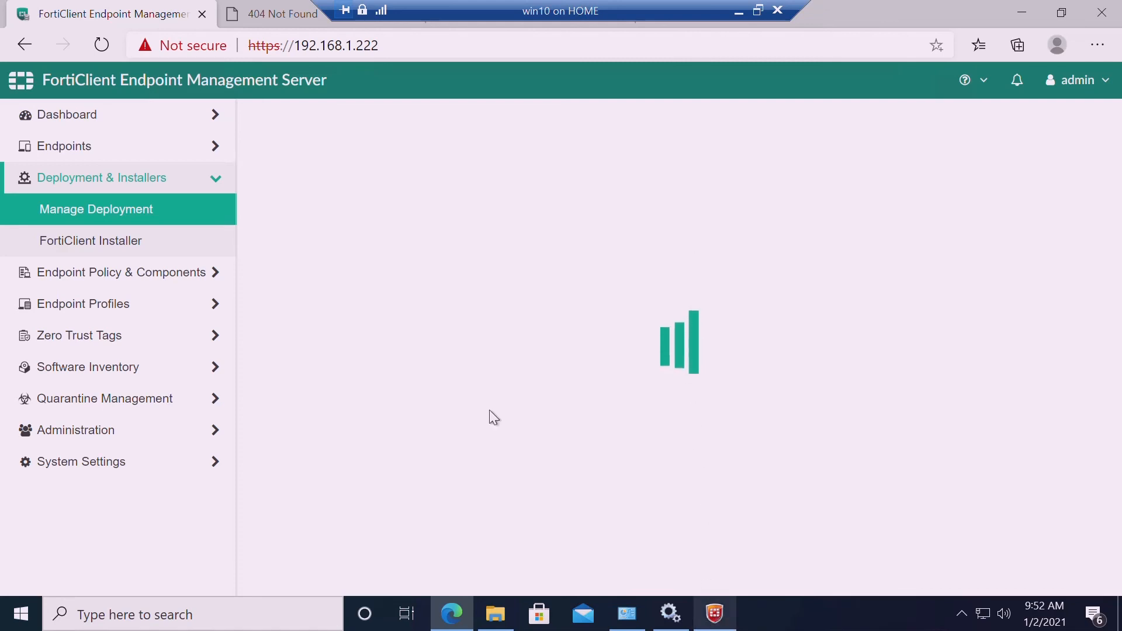
Ping 192.168.1.222 from a Command Prompt launched via Run, then close it
{"action": "right_click", "coordinate": [21, 617]}
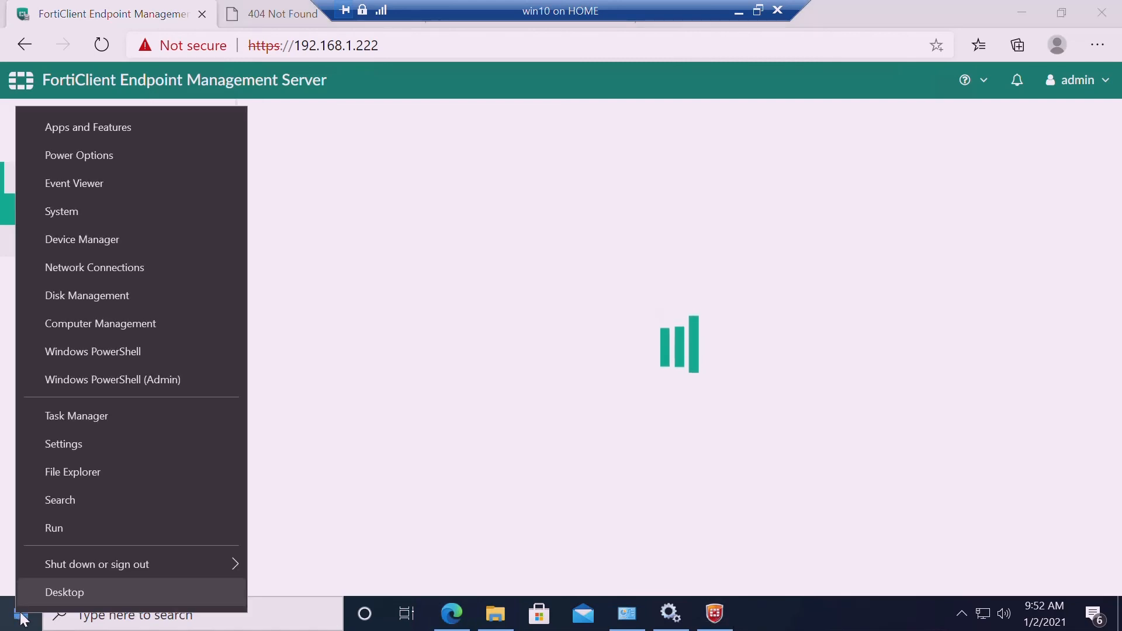
{"action": "left_click", "coordinate": [73, 530]}
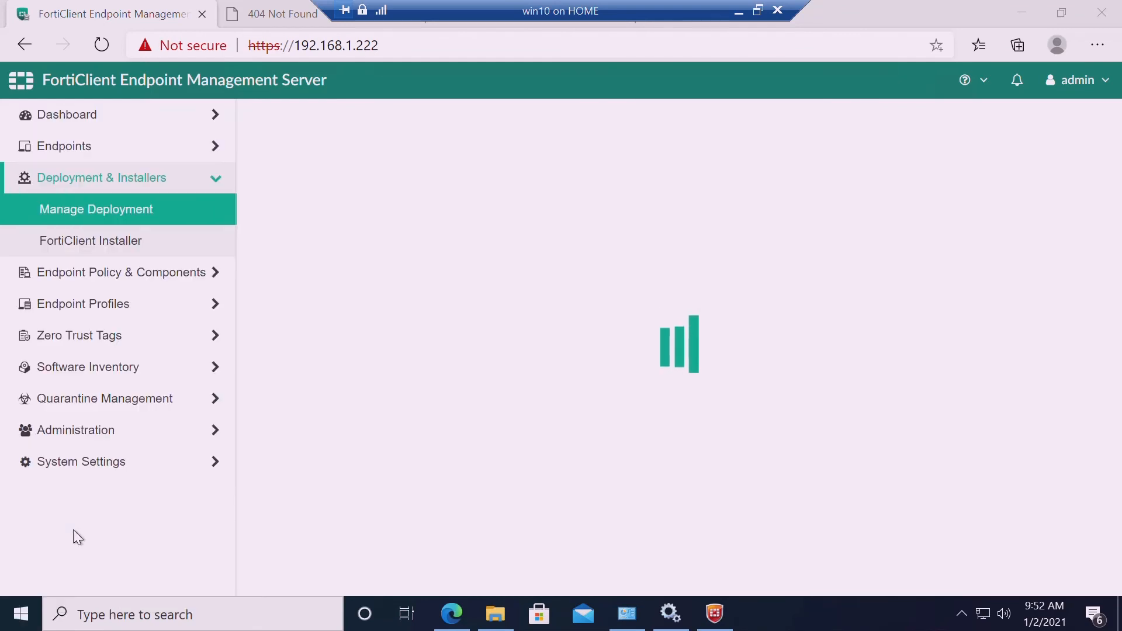
{"action": "type", "text": "cm"}
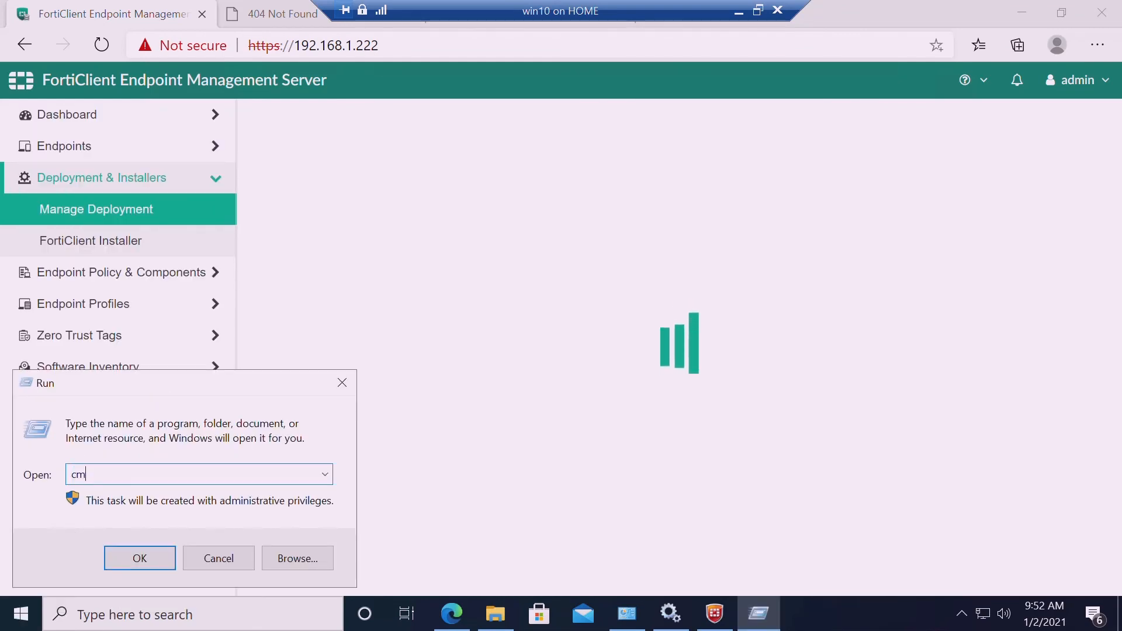
{"action": "type", "text": "d"}
{"action": "key", "text": "Return"}
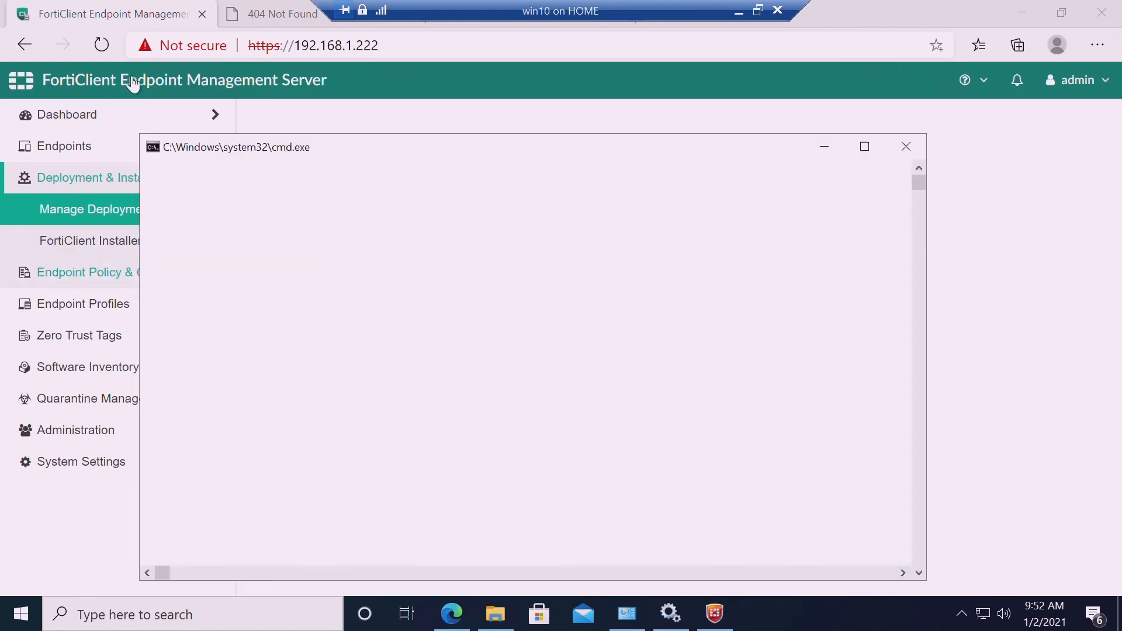
{"action": "type", "text": "pin"}
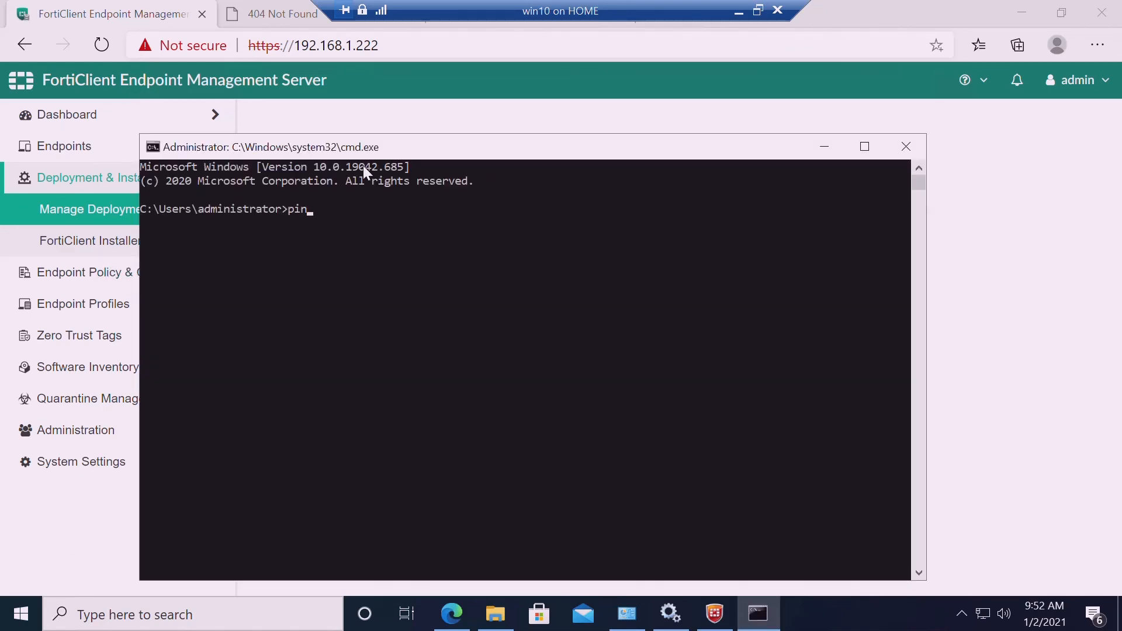
{"action": "type", "text": "g 192.168.1.222"}
{"action": "key", "text": "Return"}
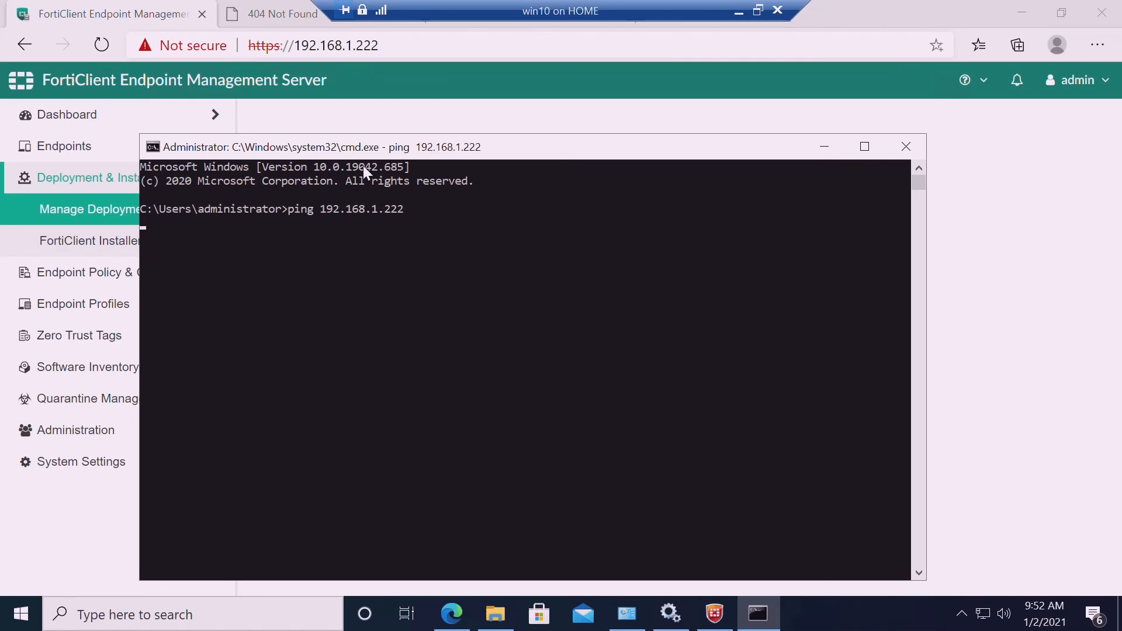
{"action": "key", "text": "ctrl+c"}
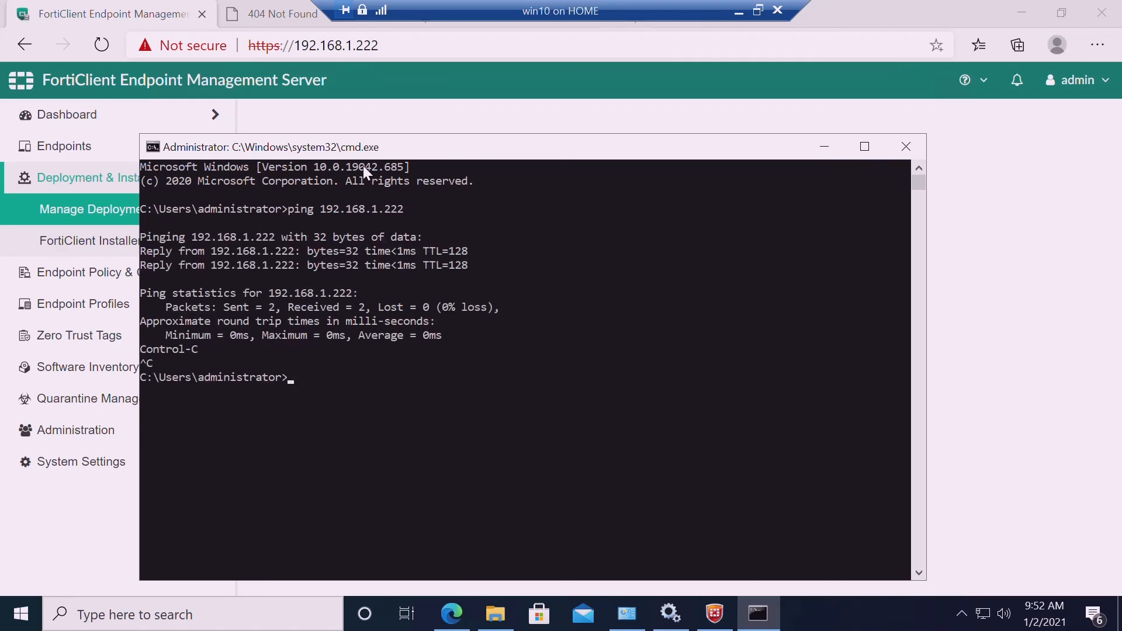
{"action": "left_click", "coordinate": [905, 147]}
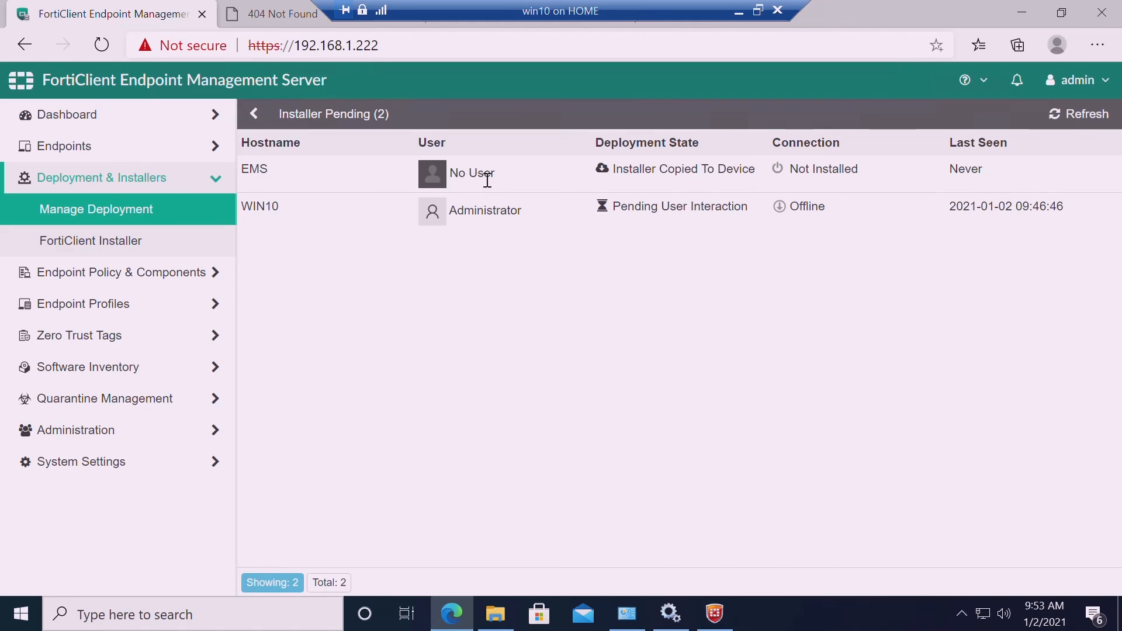
{"action": "left_click_drag", "start_coordinate": [487, 180], "coordinate": [498, 178]}
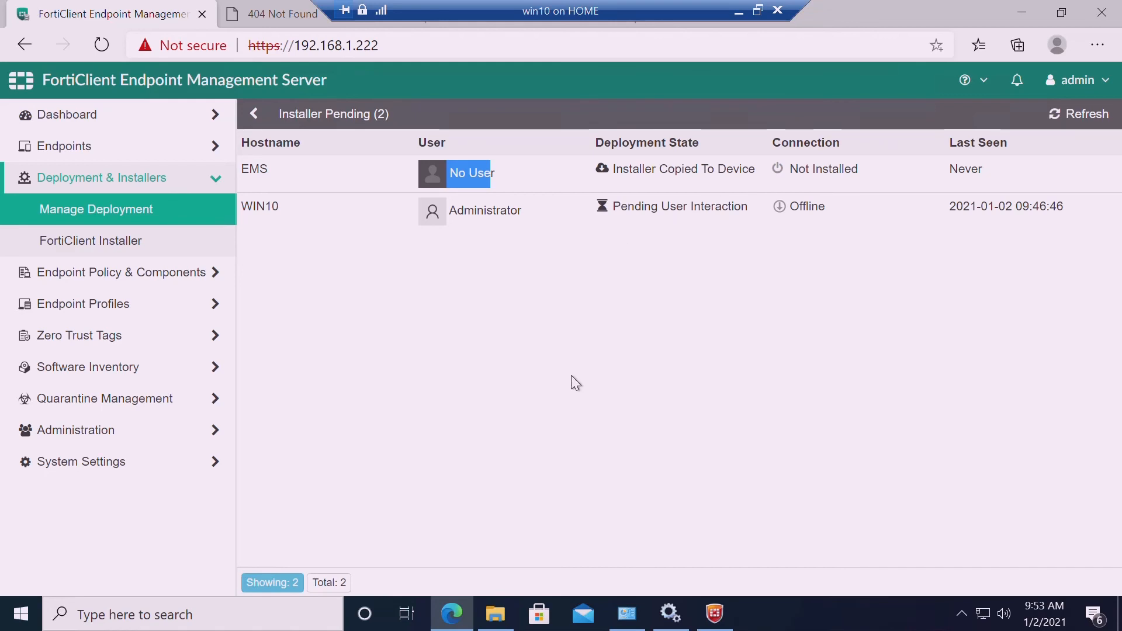
{"action": "left_click", "coordinate": [500, 621]}
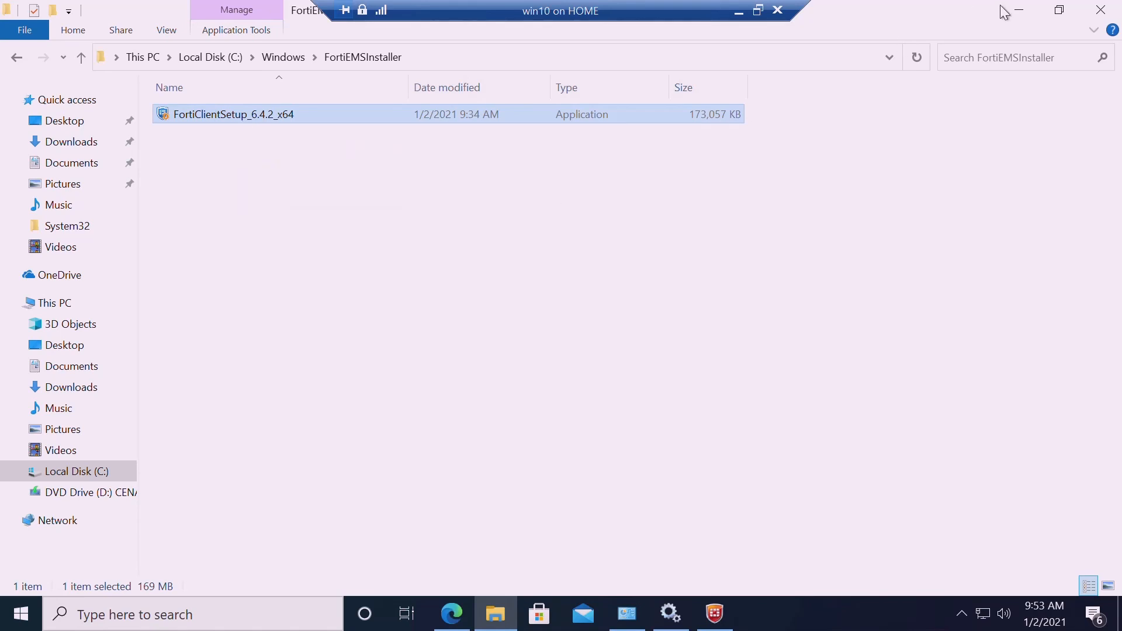
{"action": "left_click", "coordinate": [1020, 11]}
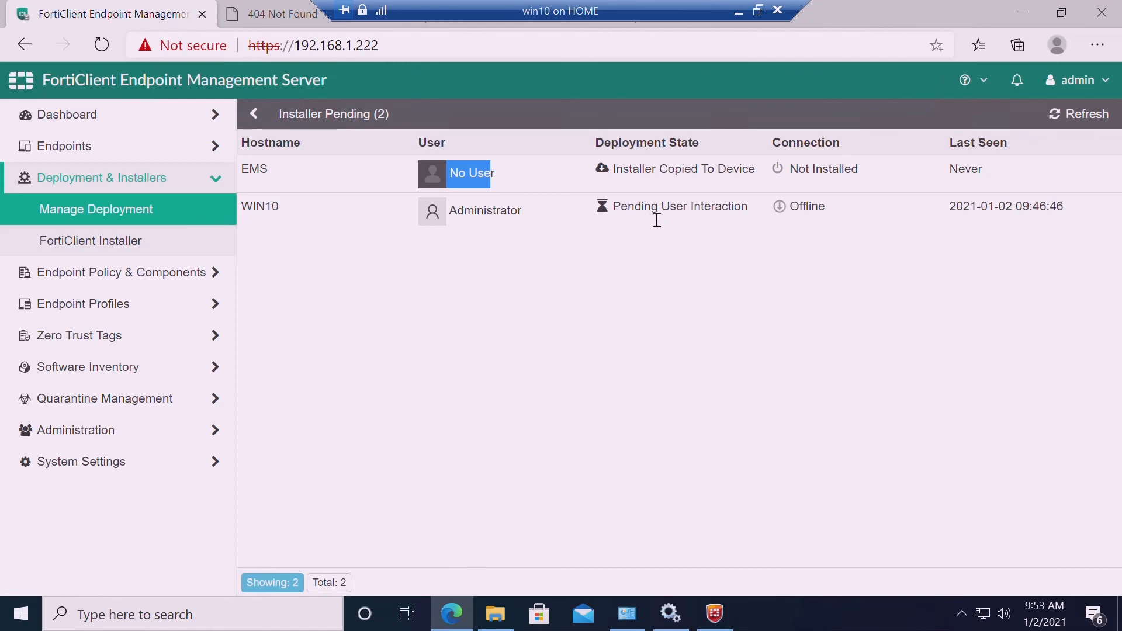
Retry connecting FortiClient to EMS 192.168.1.222, then minimize it to view the EMS page
{"action": "left_click", "coordinate": [731, 626]}
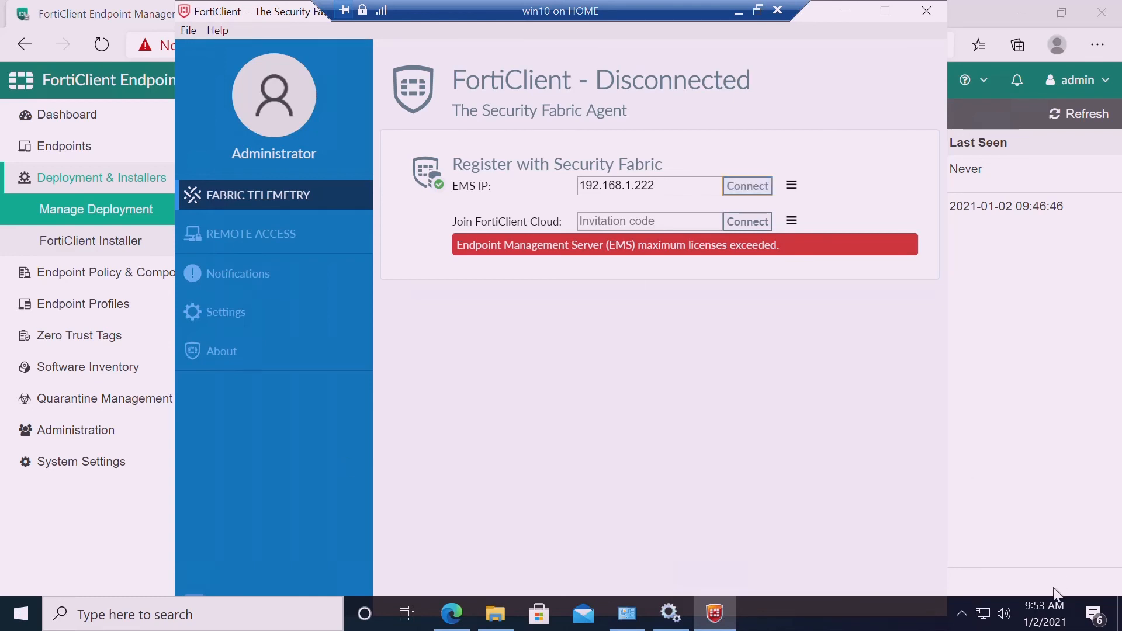
{"action": "left_click", "coordinate": [688, 194]}
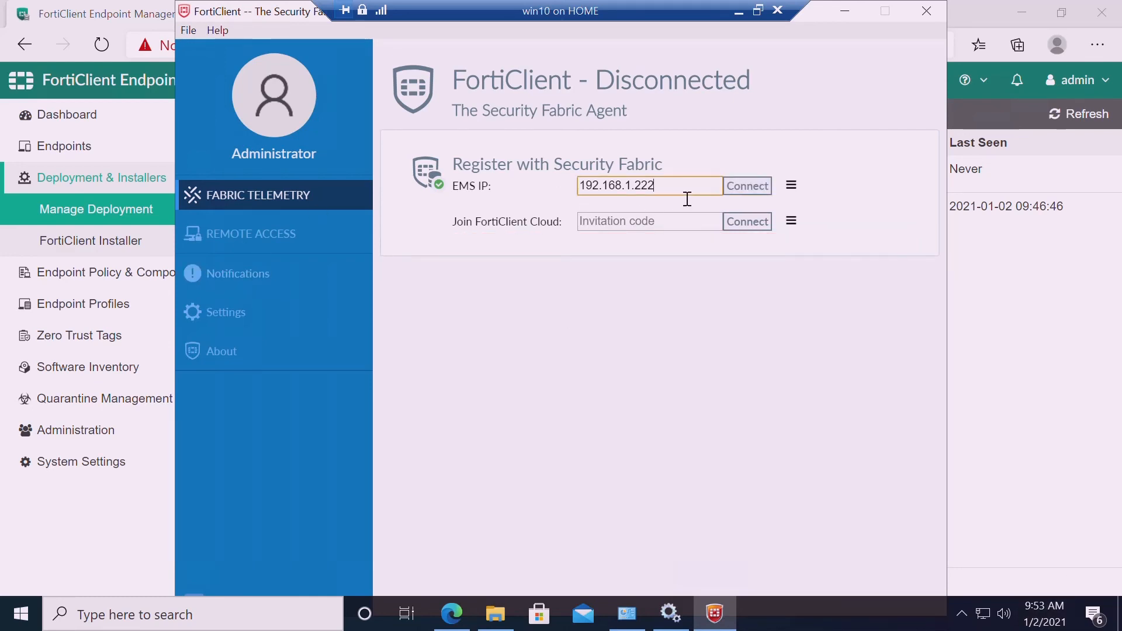
{"action": "left_click", "coordinate": [848, 6]}
{"action": "left_click", "coordinate": [714, 613]}
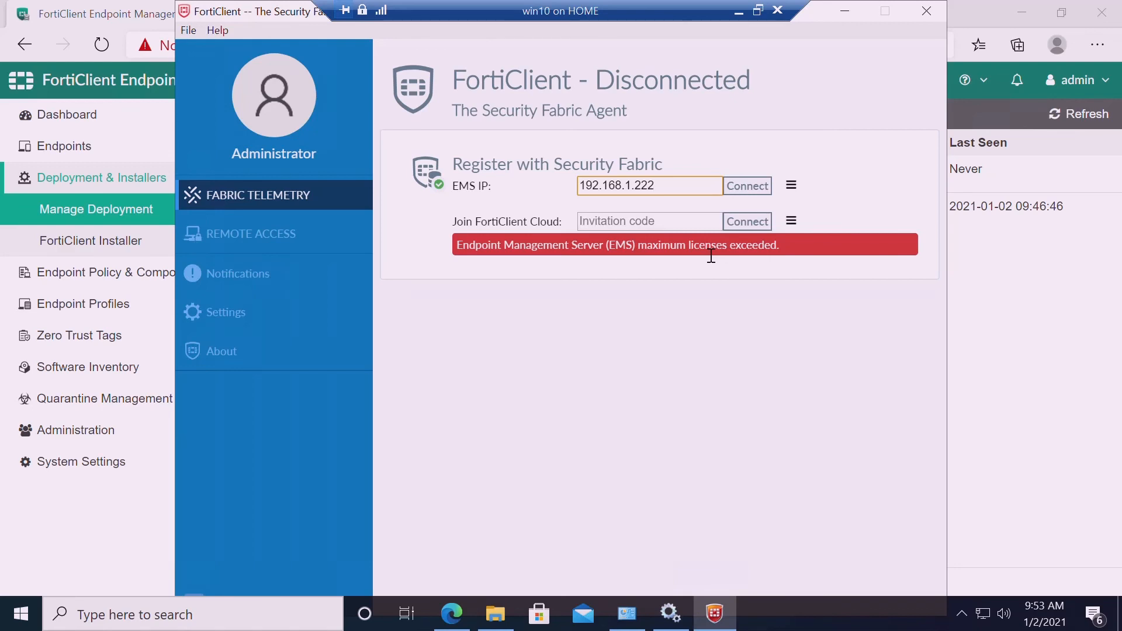
{"action": "left_click", "coordinate": [847, 13]}
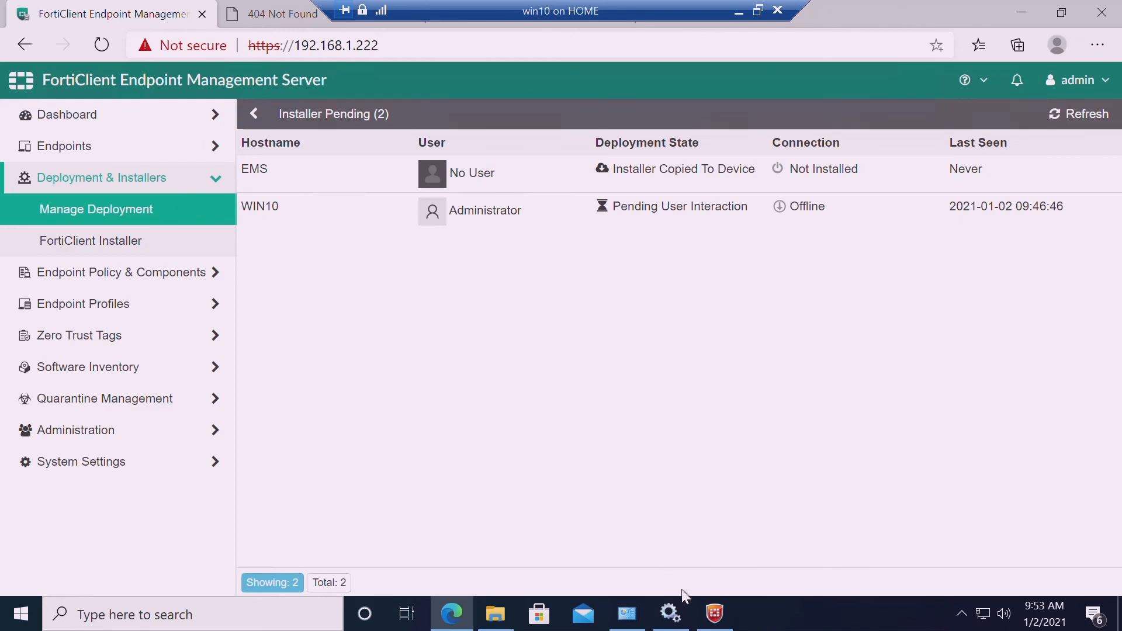
{"action": "left_click", "coordinate": [715, 613]}
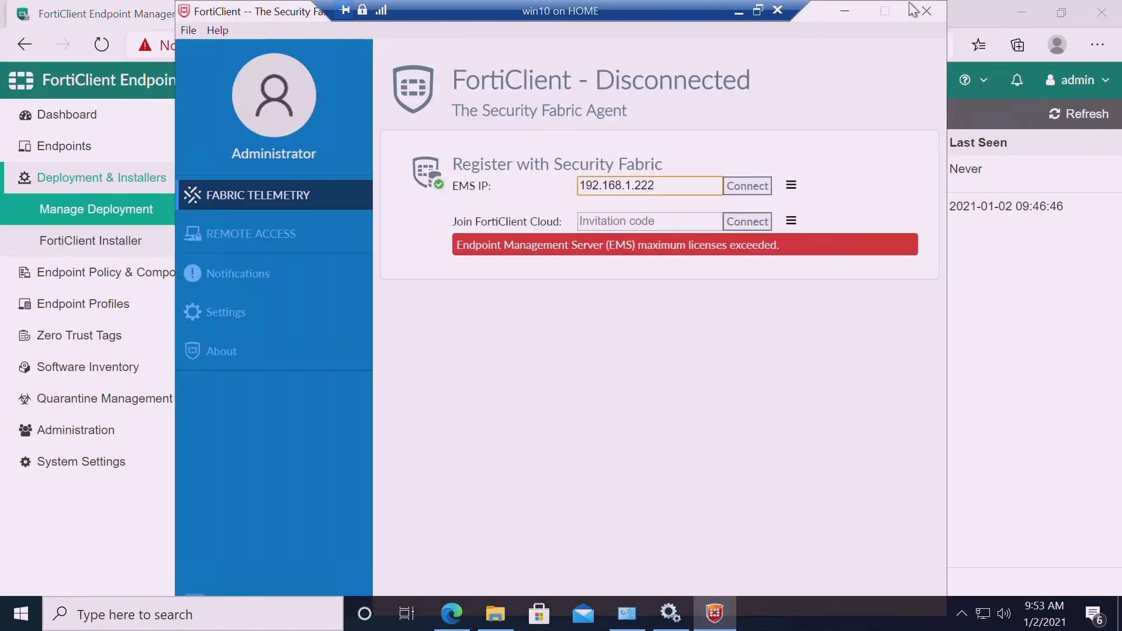
{"action": "left_click", "coordinate": [844, 12]}
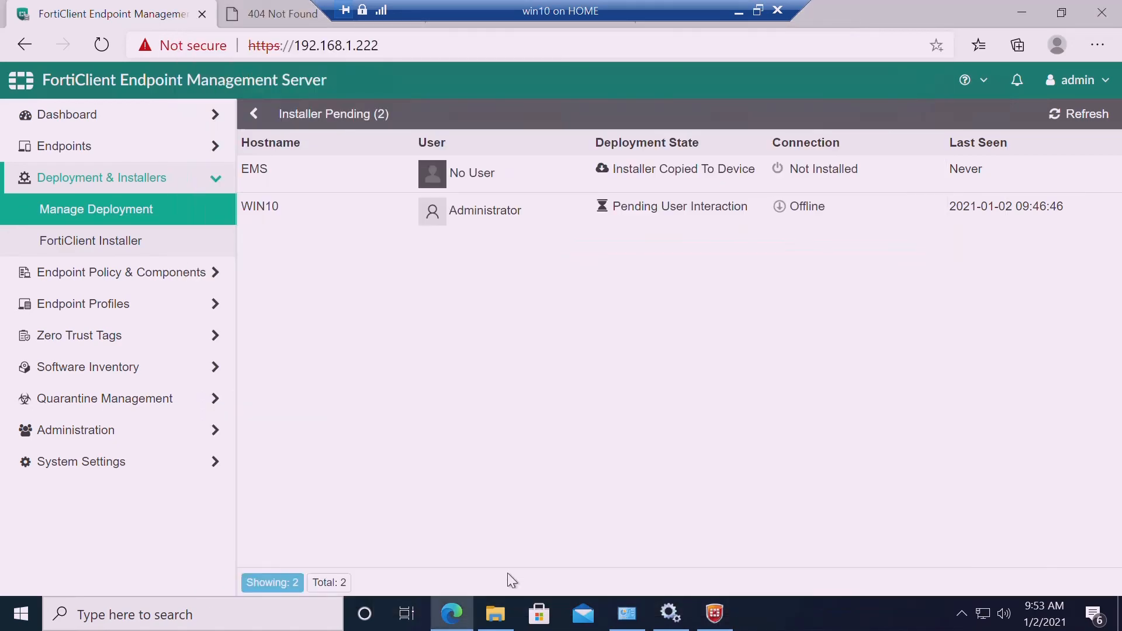
Launch FortiClientSetup_6.4.2_x64 from the FortiEMSInstaller folder
{"action": "left_click", "coordinate": [496, 613]}
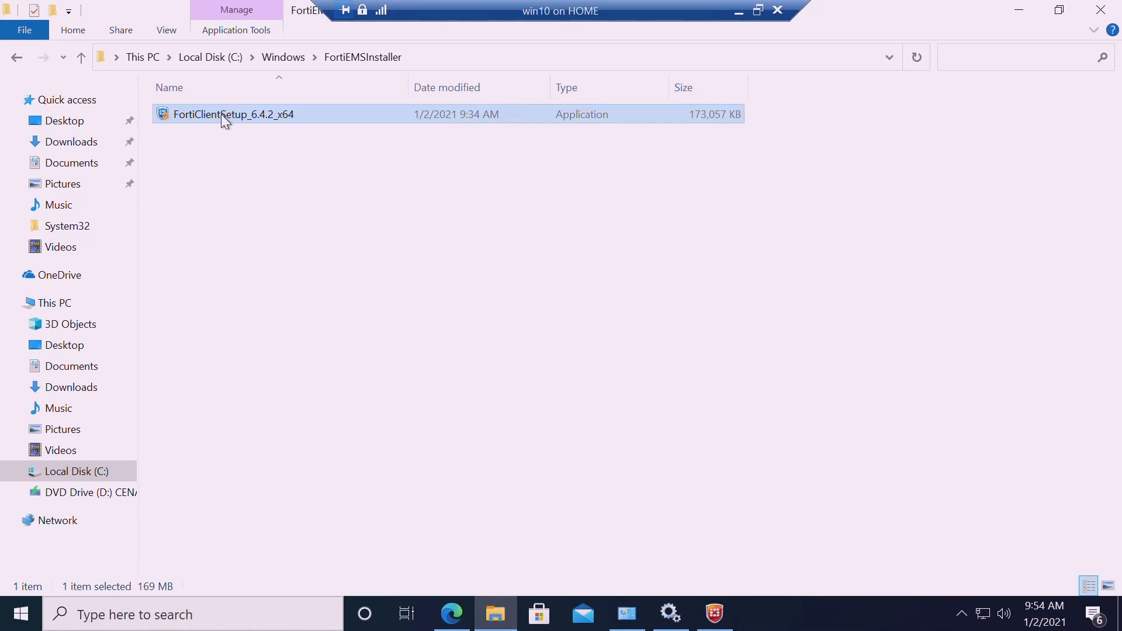
{"action": "double_click", "coordinate": [221, 114]}
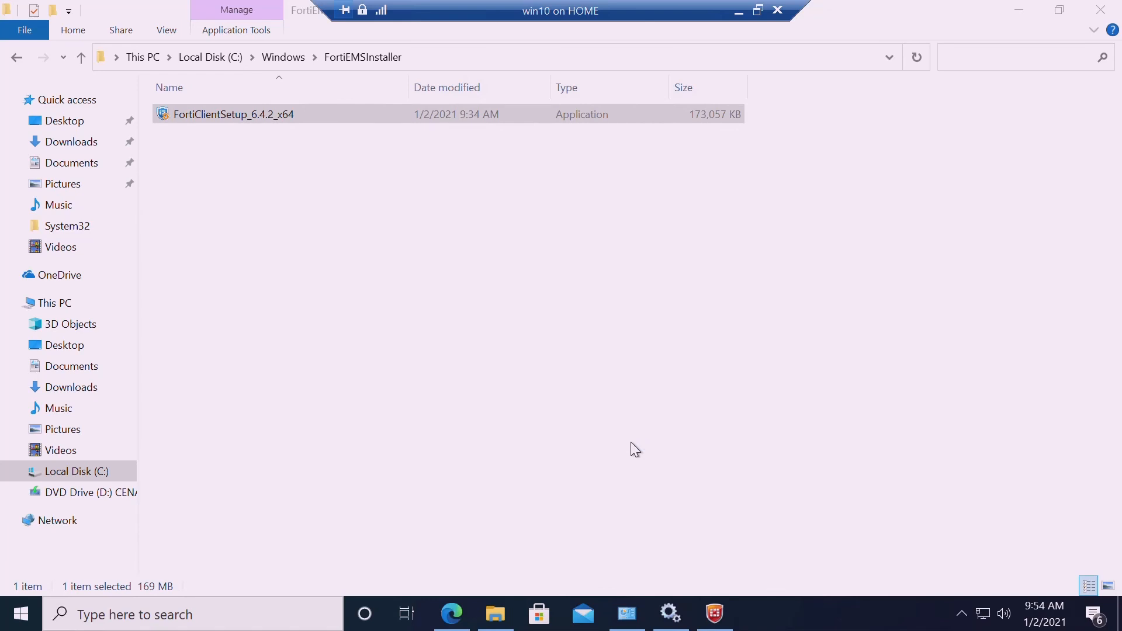
Bring FortiClient, then the FortiClient Setup wizard, to the front
{"action": "left_click", "coordinate": [721, 617]}
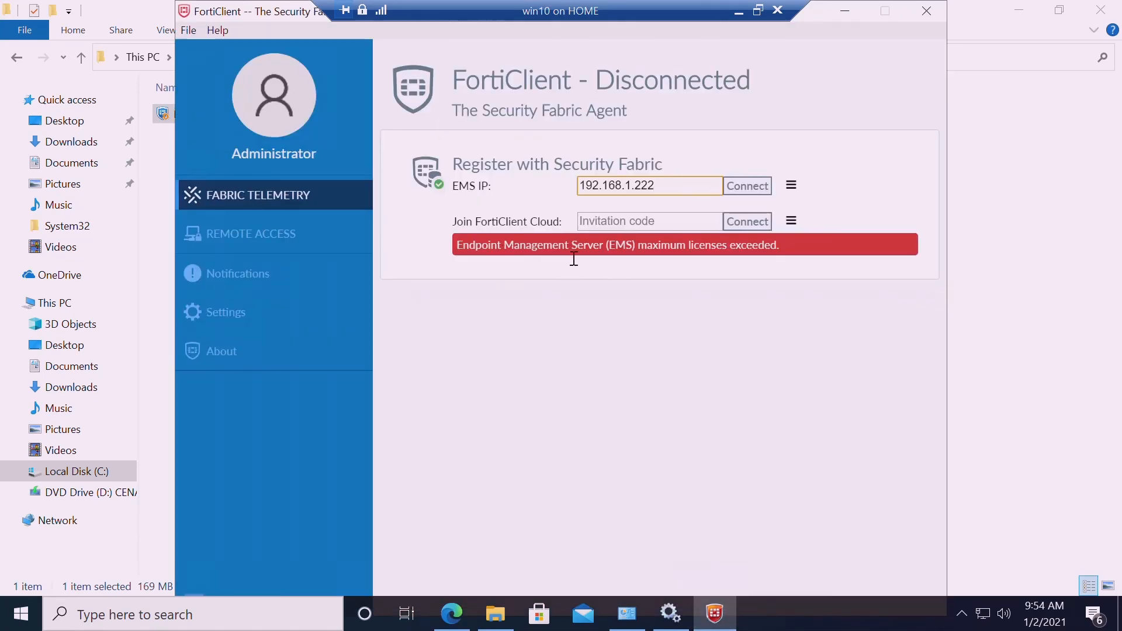
{"action": "left_click", "coordinate": [759, 613]}
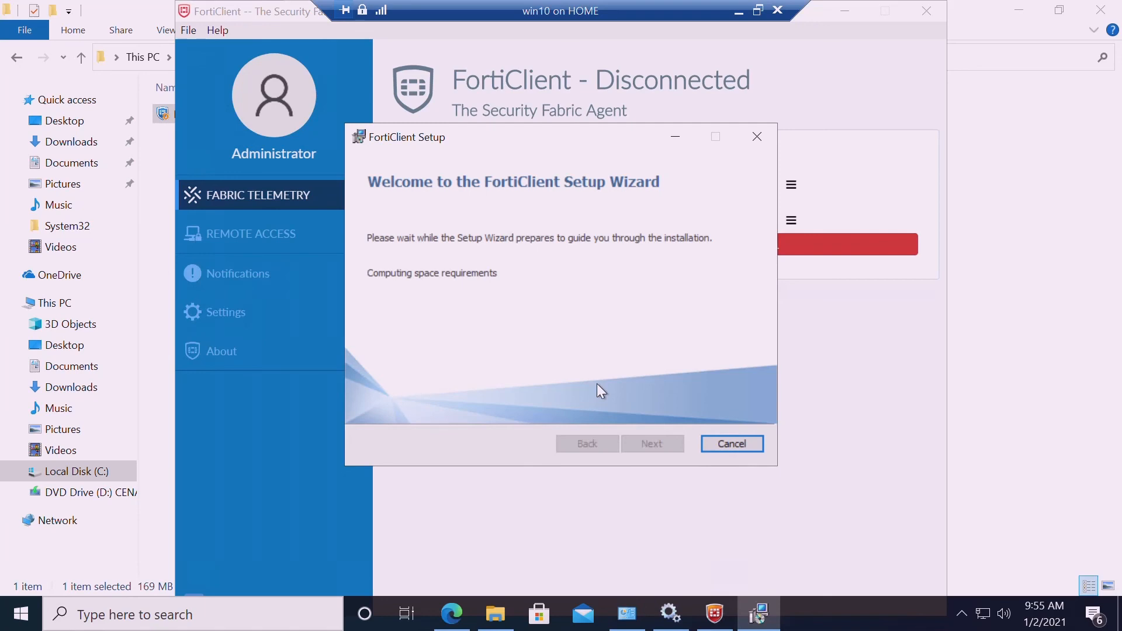
Read fctinstalllog from the FortiEMSInstaller_logs folder to its last entries, then close it
{"action": "left_click", "coordinate": [165, 265]}
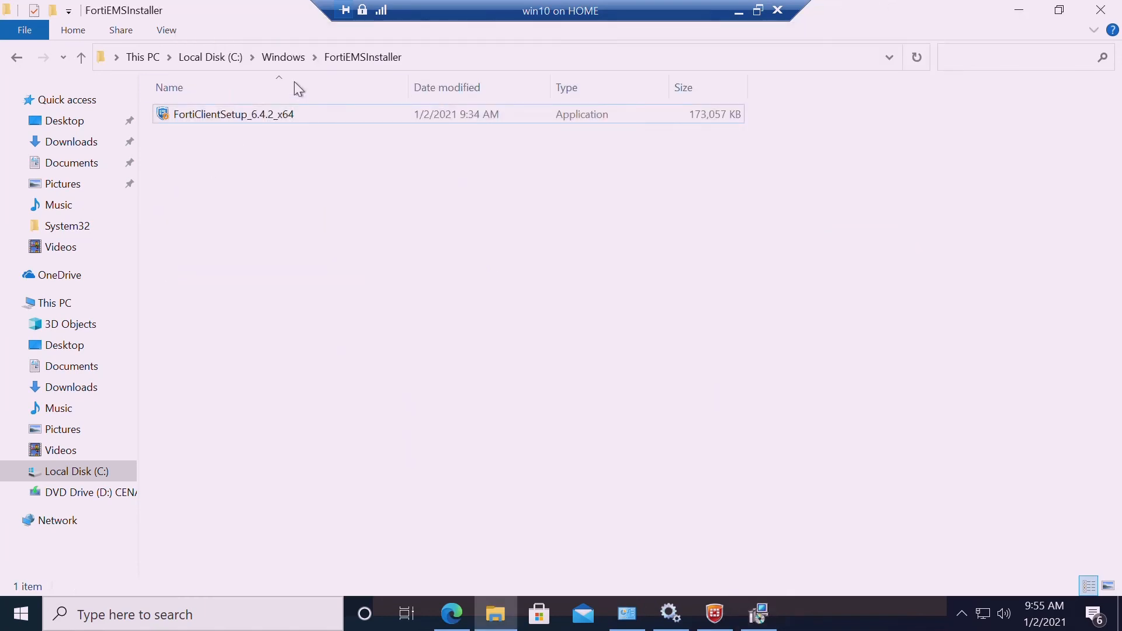
{"action": "left_click", "coordinate": [293, 57]}
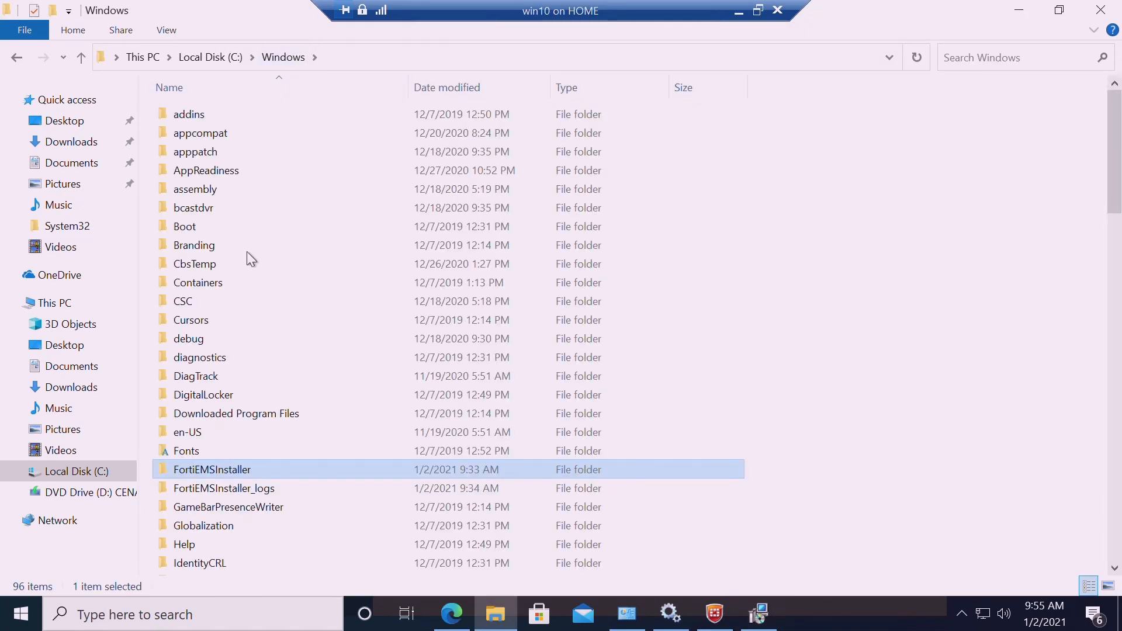
{"action": "double_click", "coordinate": [256, 489]}
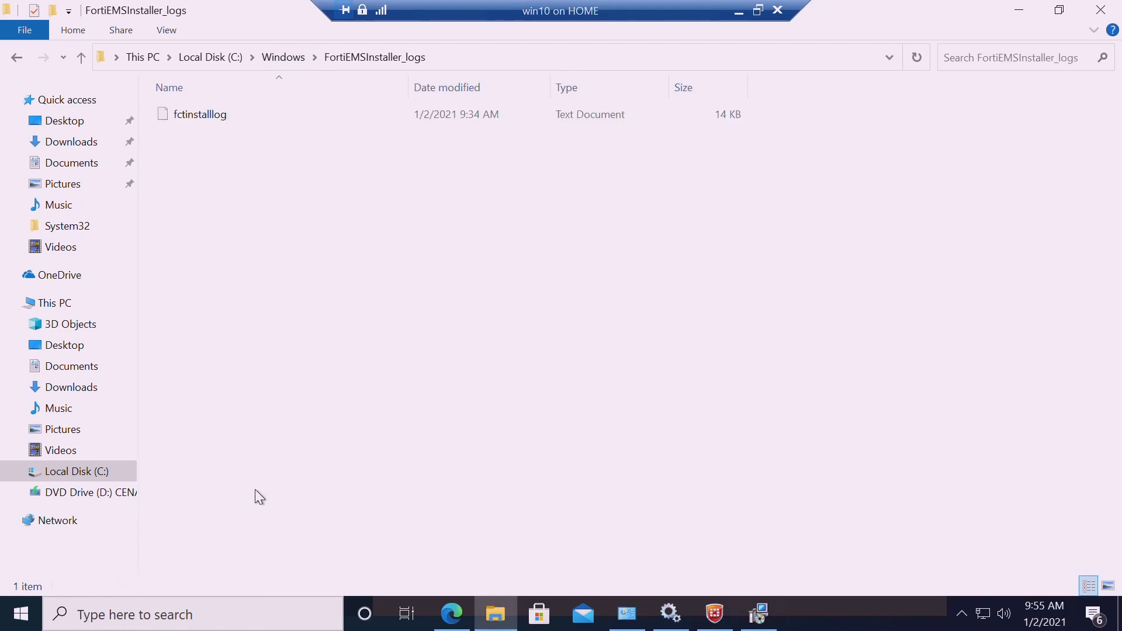
{"action": "left_click", "coordinate": [202, 115]}
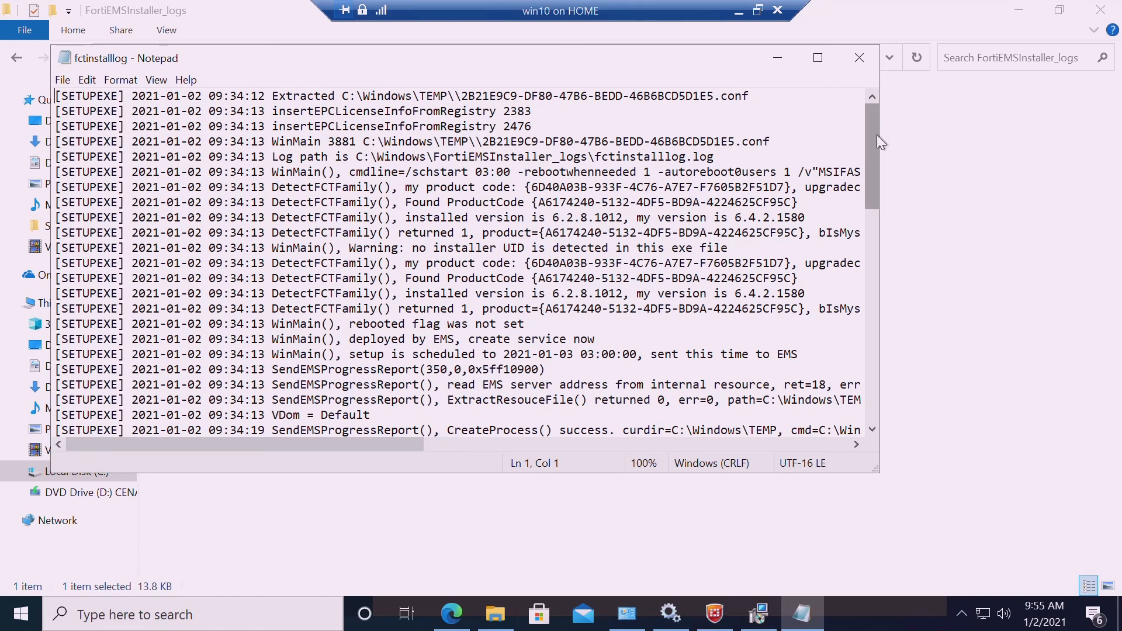
{"action": "left_click_drag", "start_coordinate": [877, 135], "coordinate": [917, 384]}
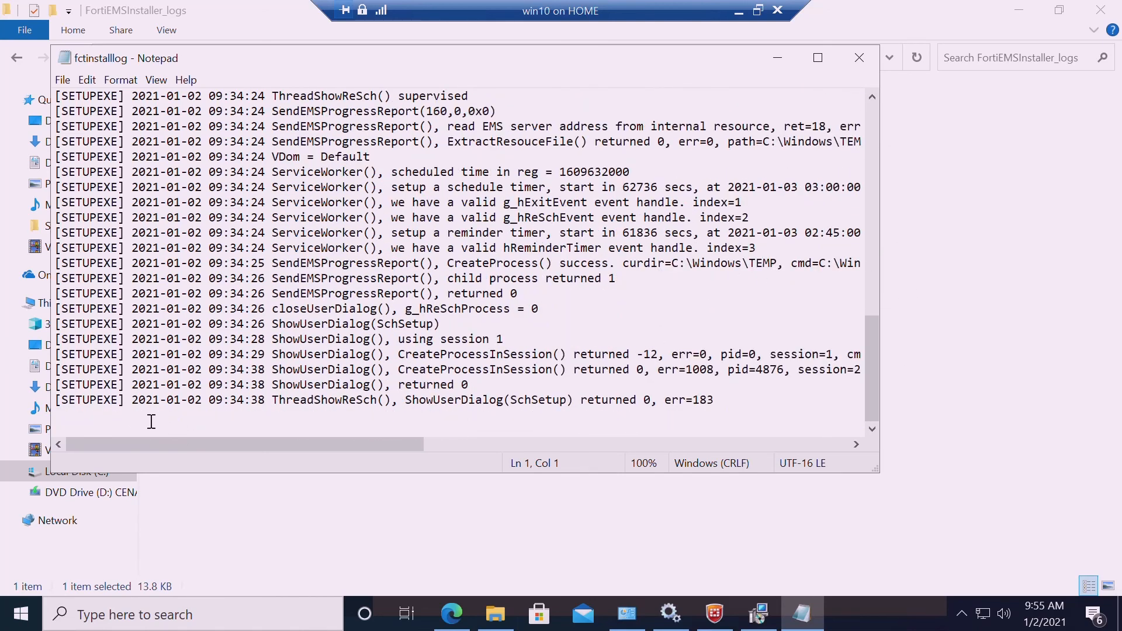
{"action": "left_click", "coordinate": [859, 58]}
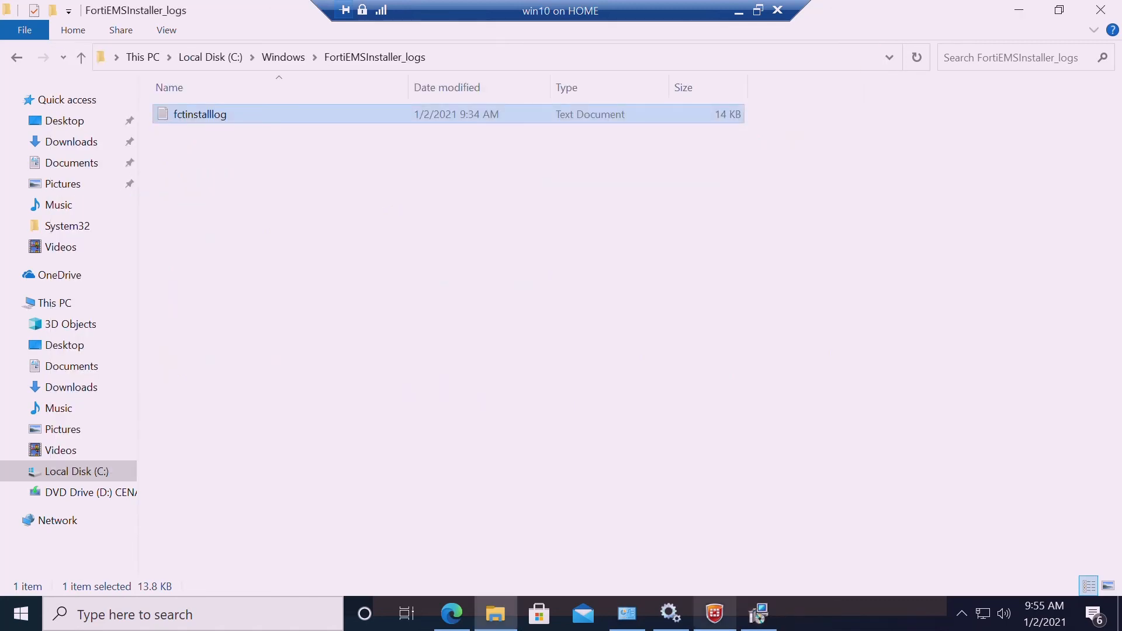
Accept the FortiClient license agreement, continue past the welcome page, and start the upgrade
{"action": "left_click", "coordinate": [763, 624]}
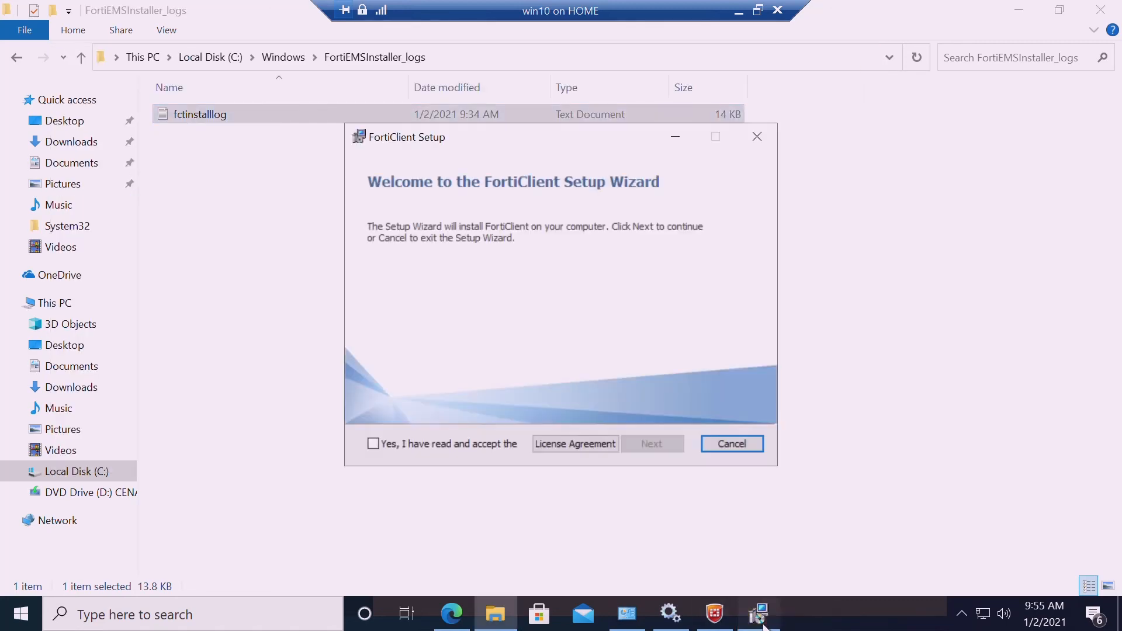
{"action": "left_click", "coordinate": [409, 447]}
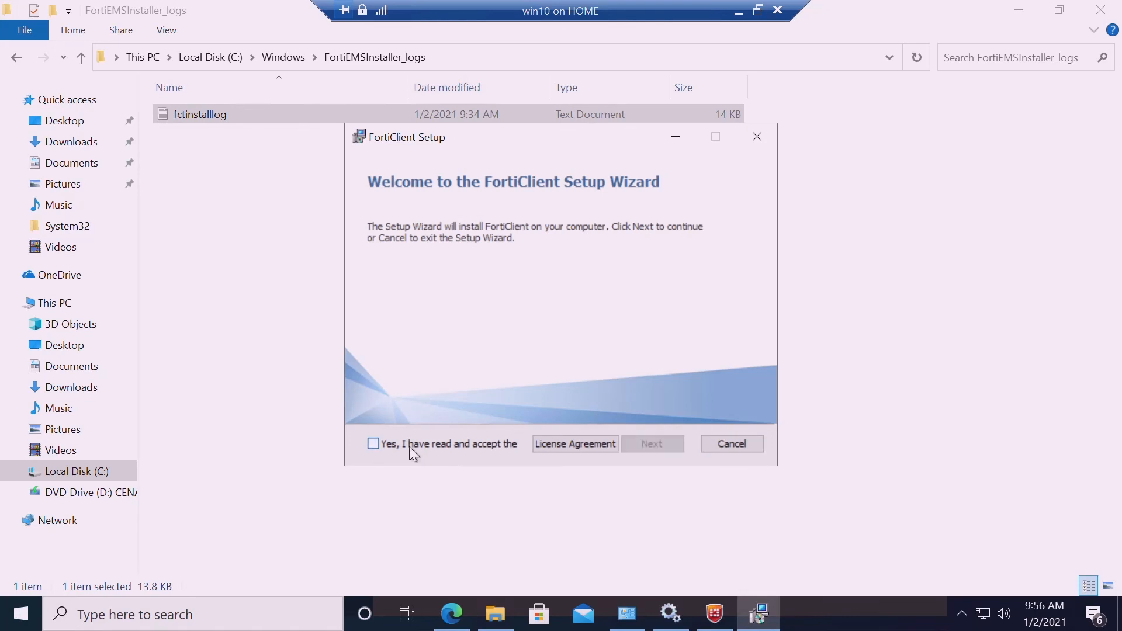
{"action": "left_click", "coordinate": [374, 447]}
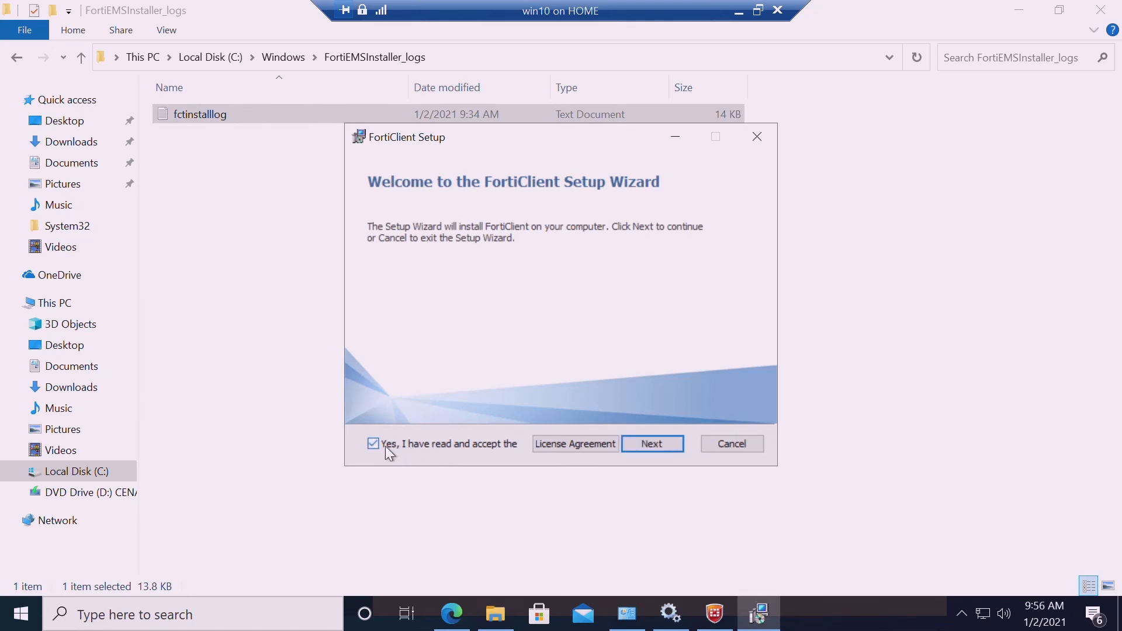
{"action": "left_click", "coordinate": [643, 455]}
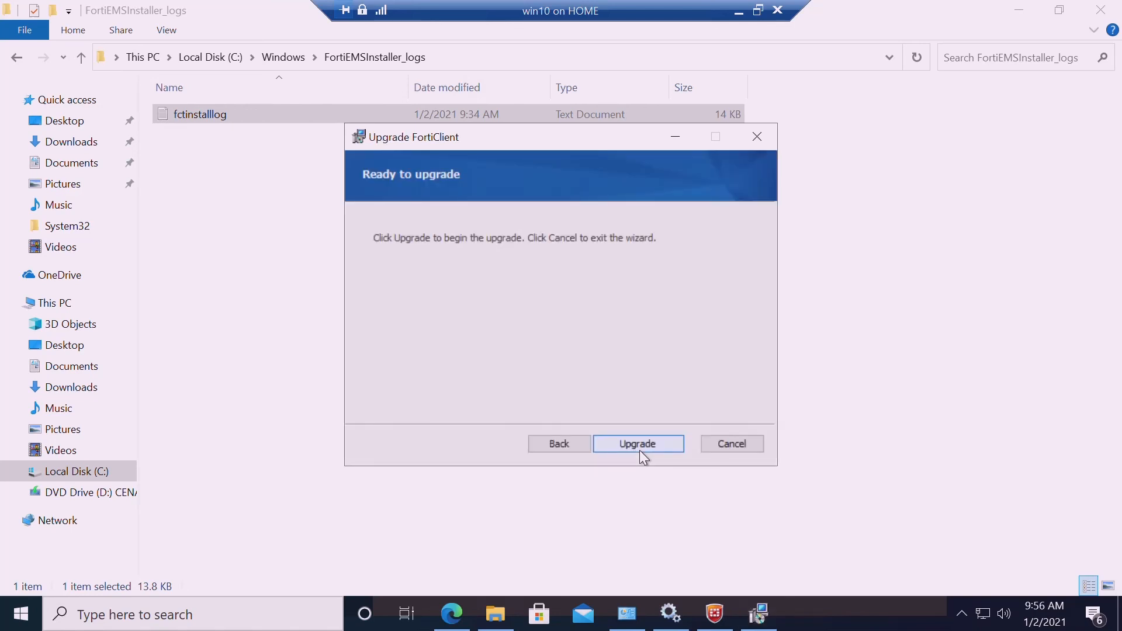
{"action": "left_click", "coordinate": [638, 444]}
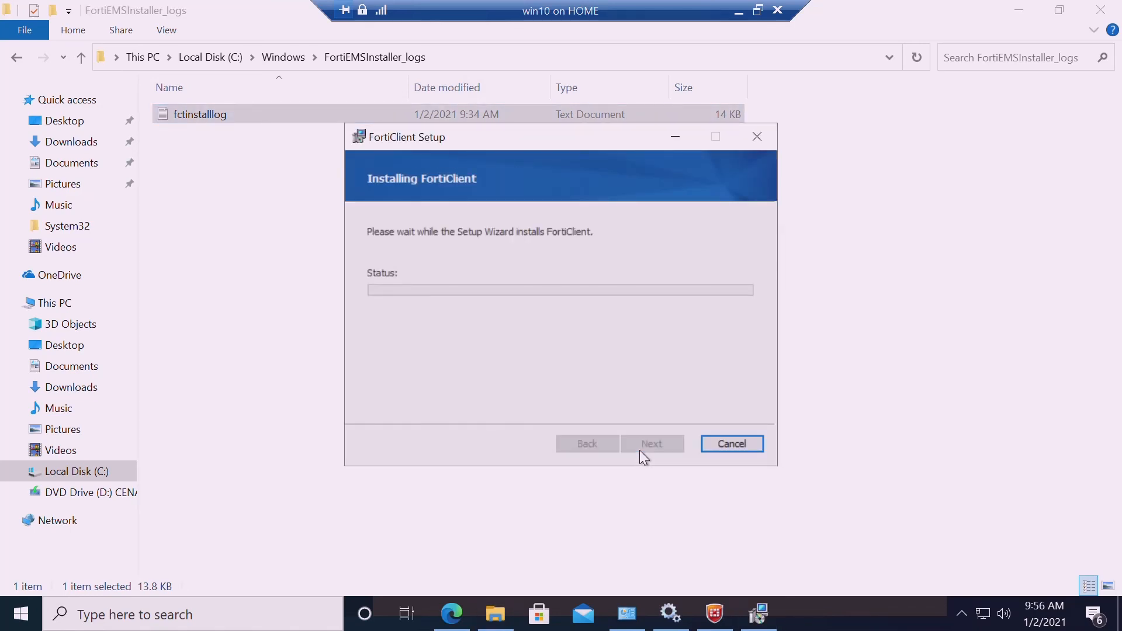